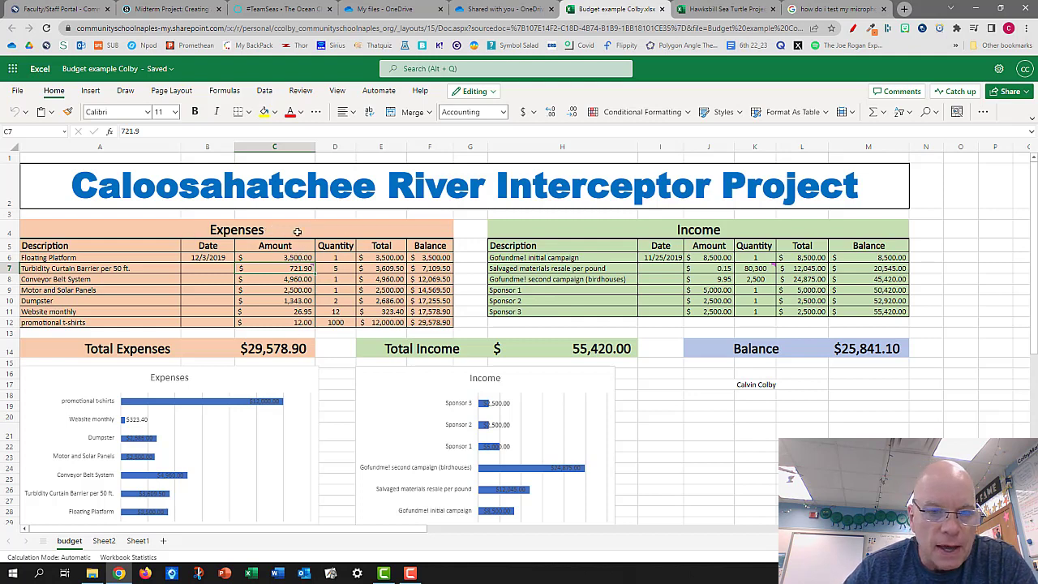
- Switch to the Hawksbill Sea Turtle Project workbook and examine its grading rubric and the source comments on the expense and income amounts
mouse_move(313, 271)
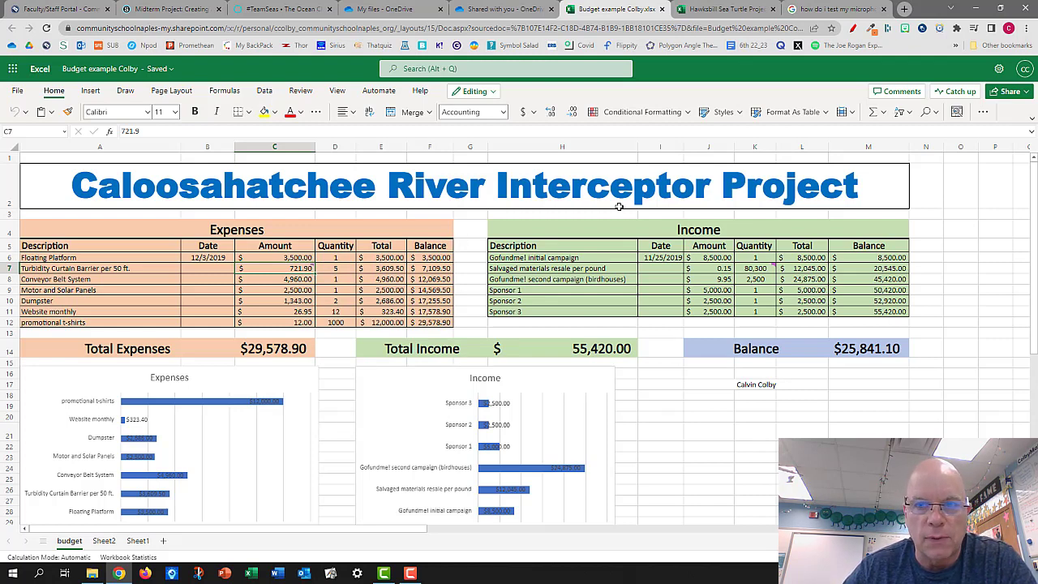
left_click(718, 8)
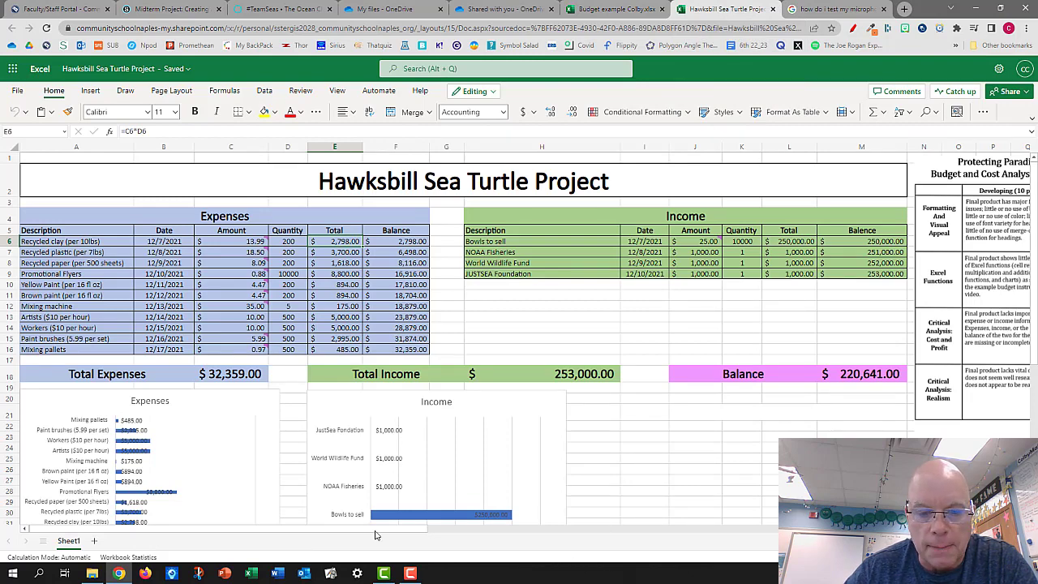
scroll(385, 534, "right", 5)
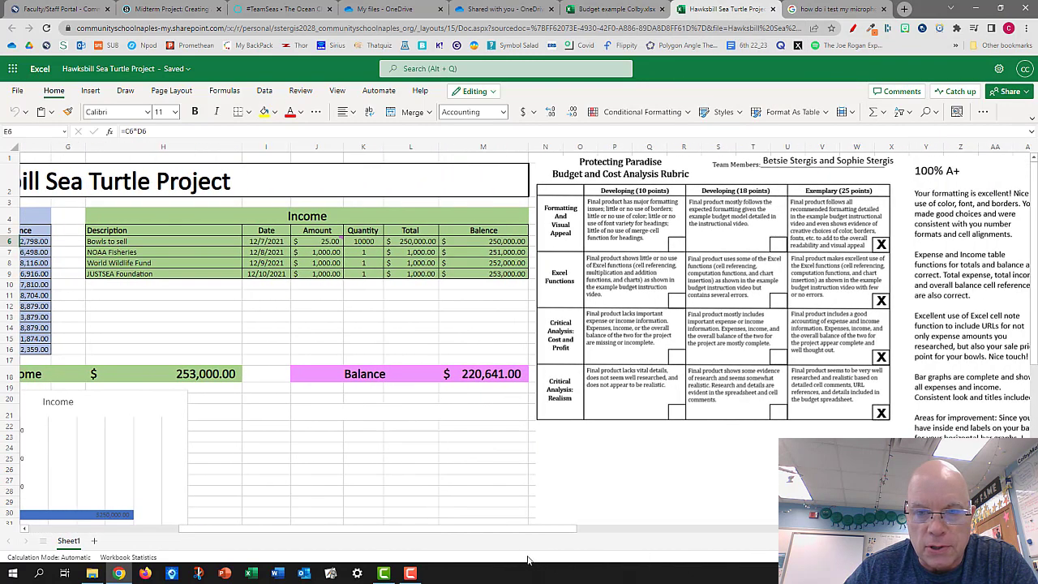
scroll(386, 534, "left", 5)
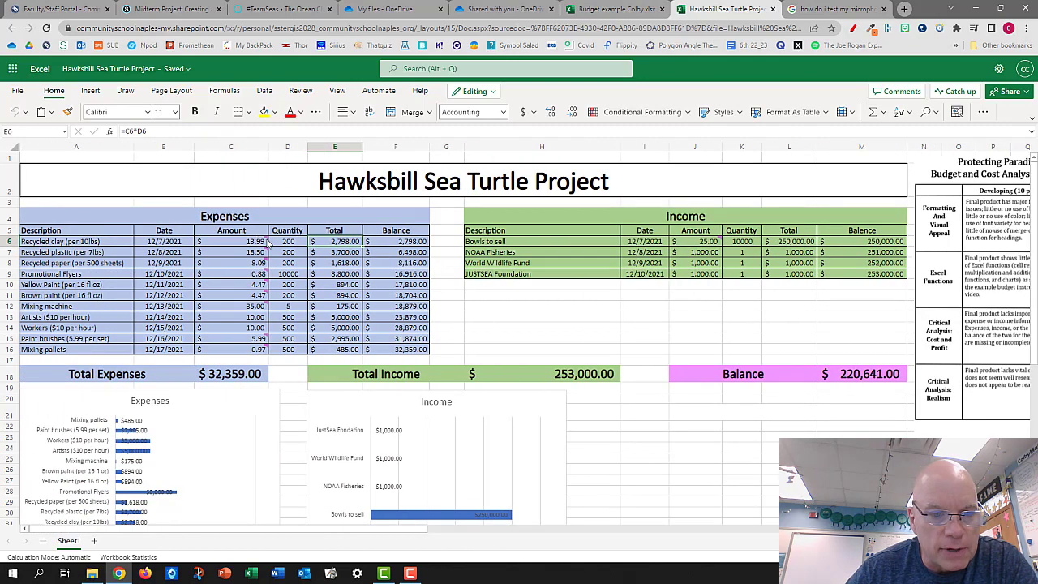
mouse_move(268, 241)
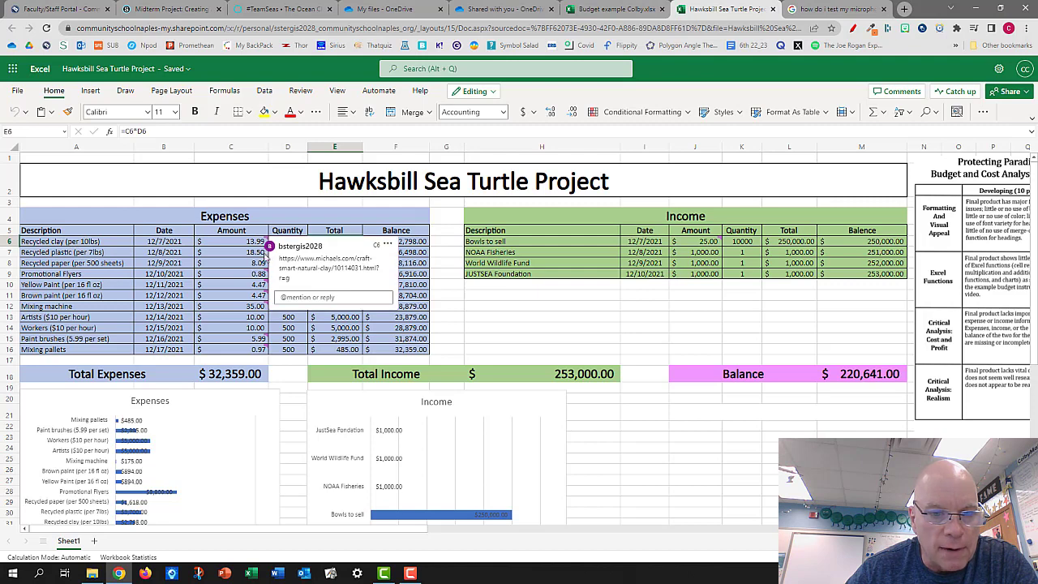
mouse_move(269, 265)
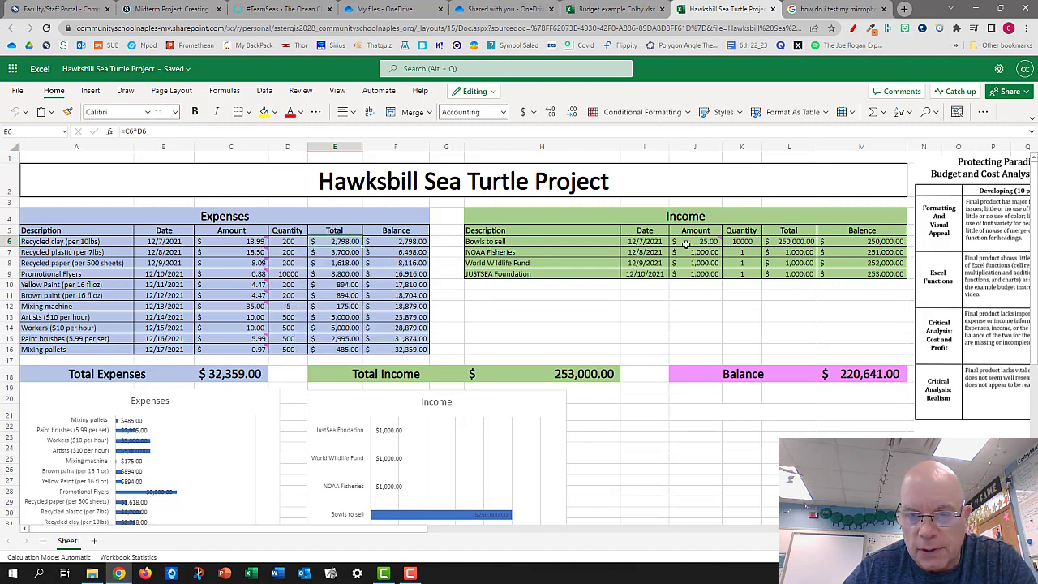
mouse_move(721, 240)
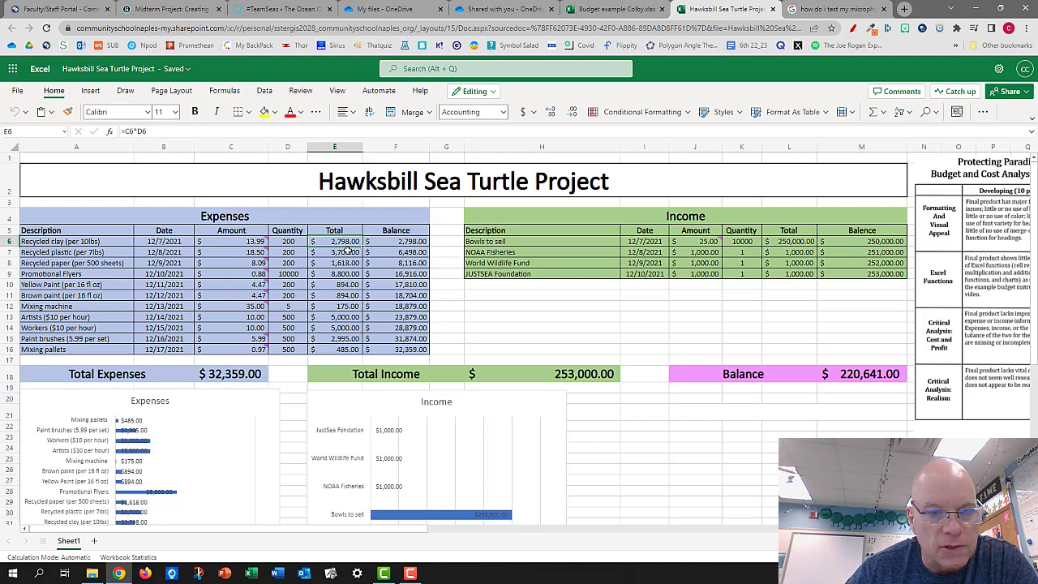
- Inspect the running-balance formulas in the Expenses table's Balance column, from F6 down to F12
left_click(388, 241)
left_click(401, 254)
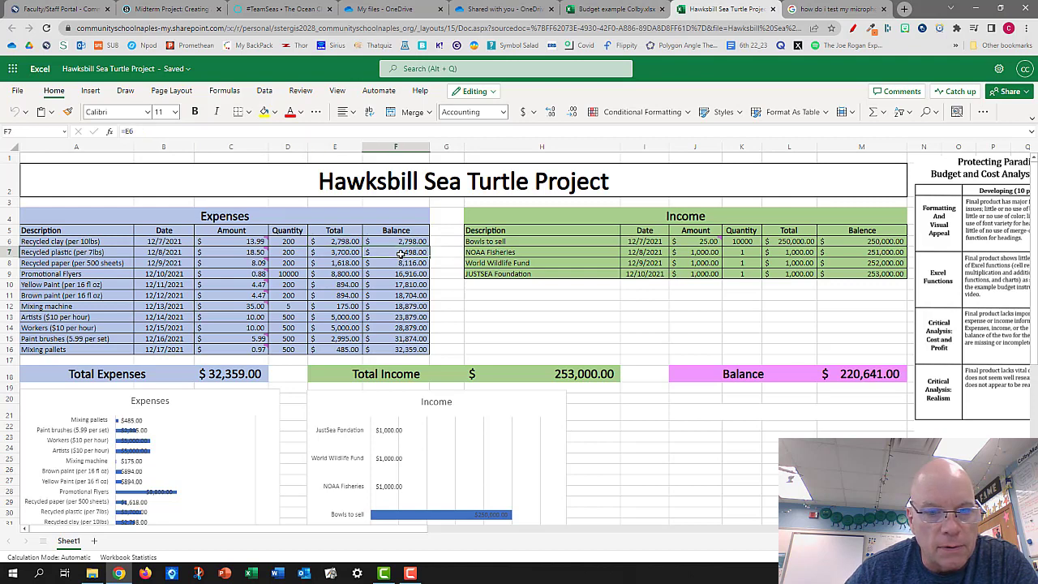
left_click(403, 264)
left_click(403, 274)
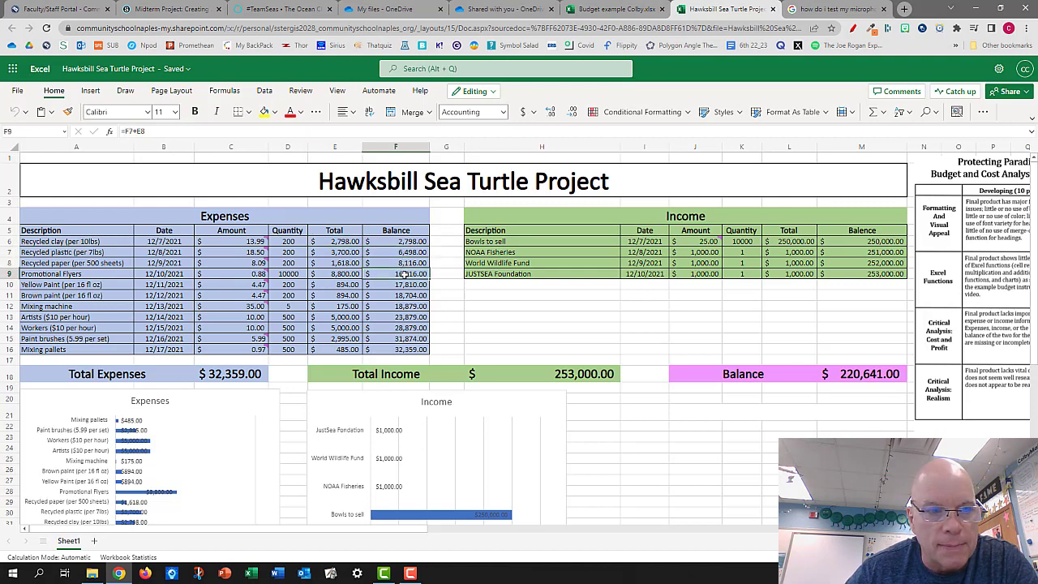
left_click(403, 306)
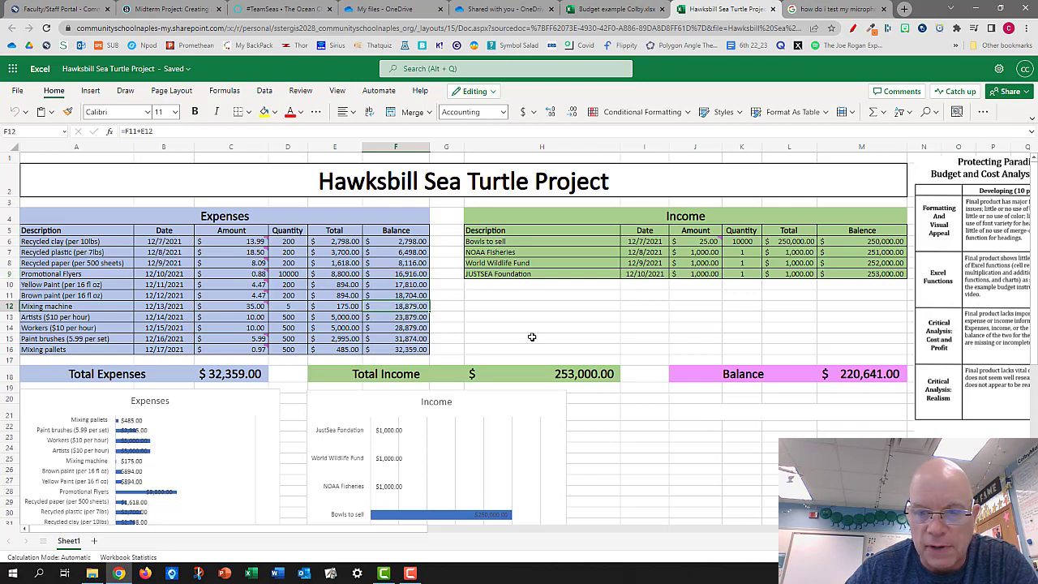
- Review the Expenses and Income bar charts, the budget rubric and the written feedback beside it
scroll(429, 533, "right", 1)
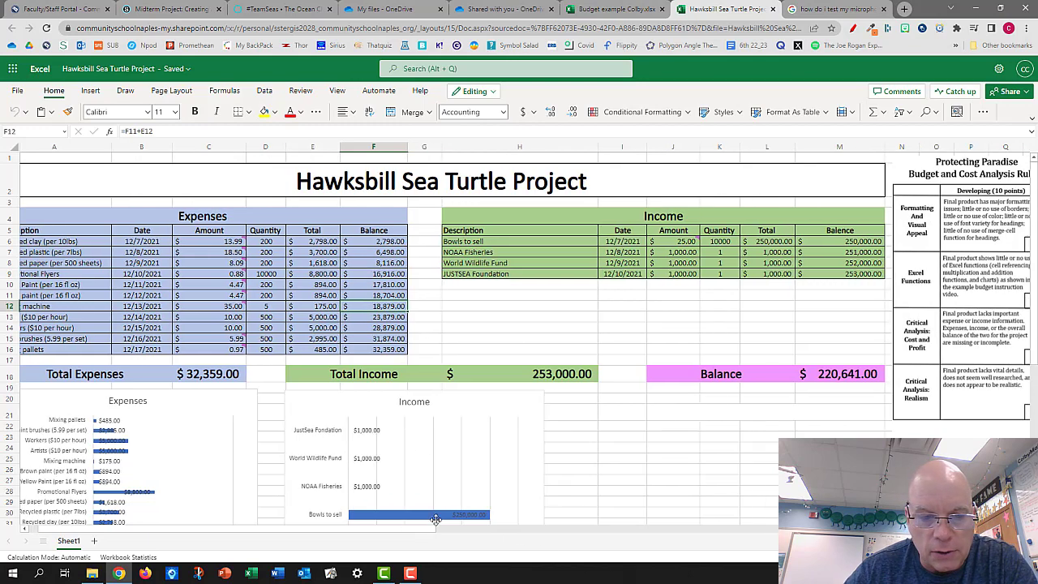
scroll(234, 360, "down", 3)
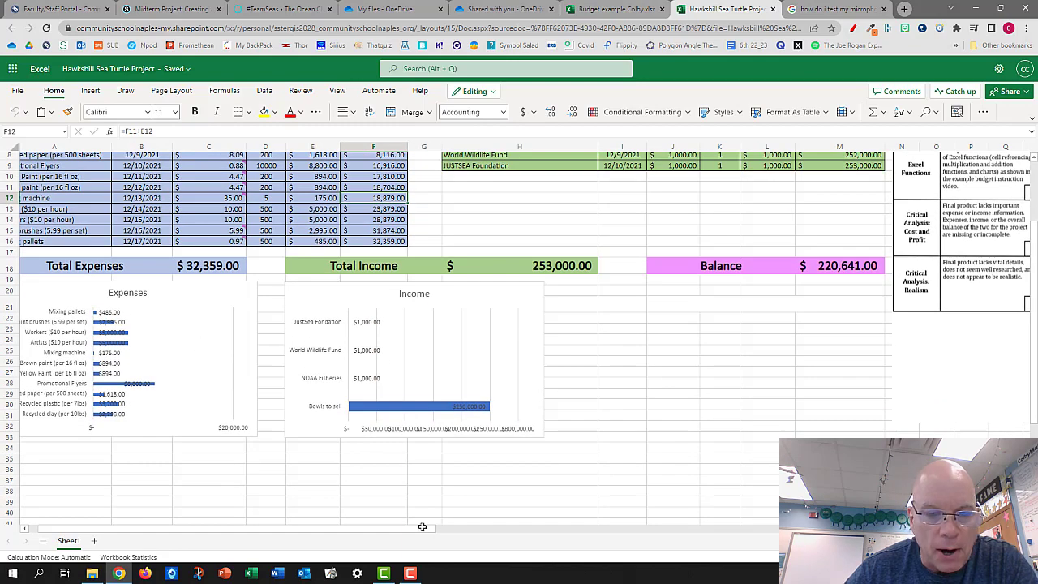
scroll(691, 460, "up", 3)
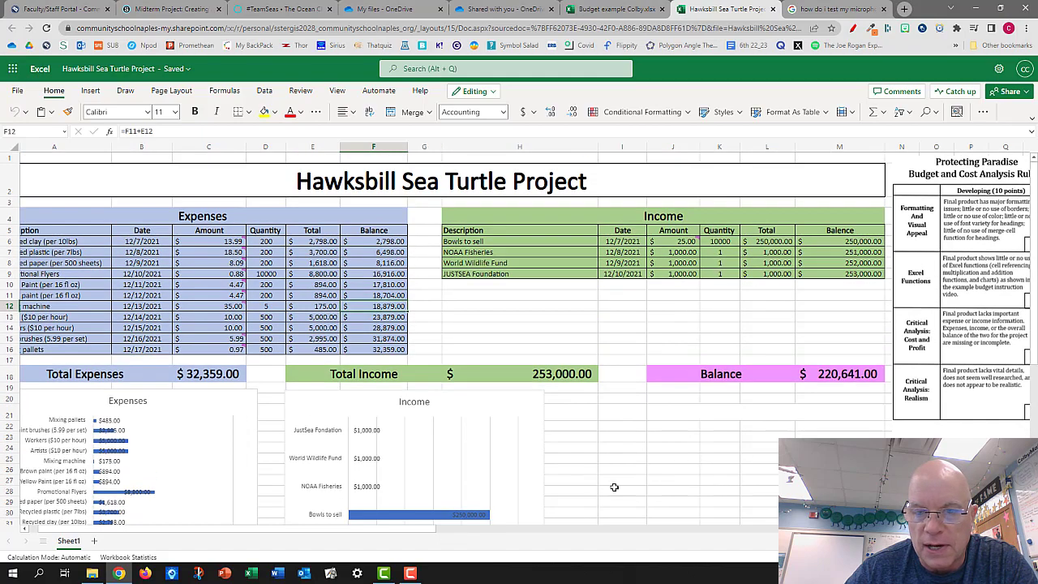
left_click_drag(429, 530, 650, 557)
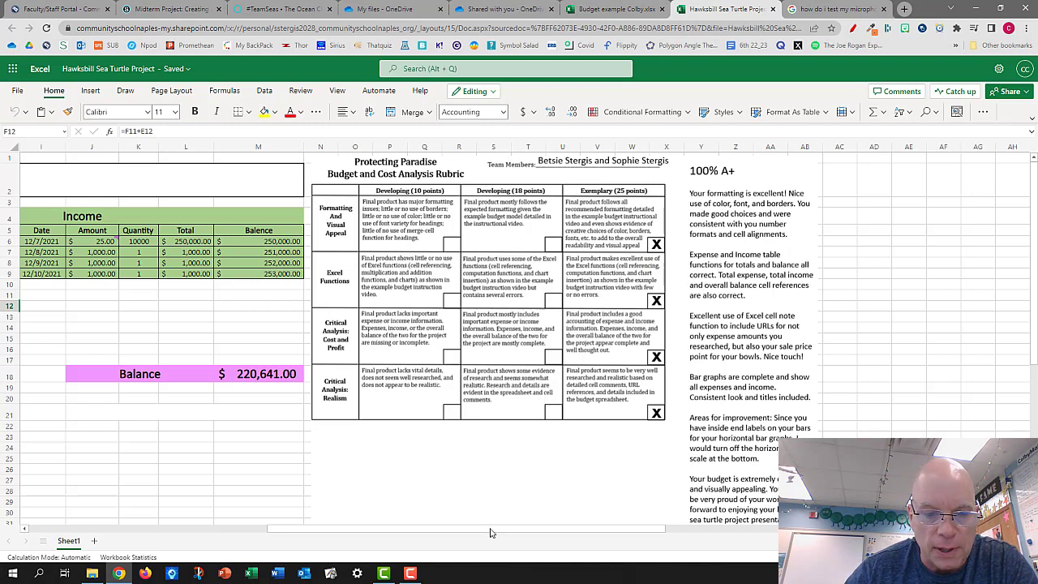
left_click_drag(489, 530, 292, 529)
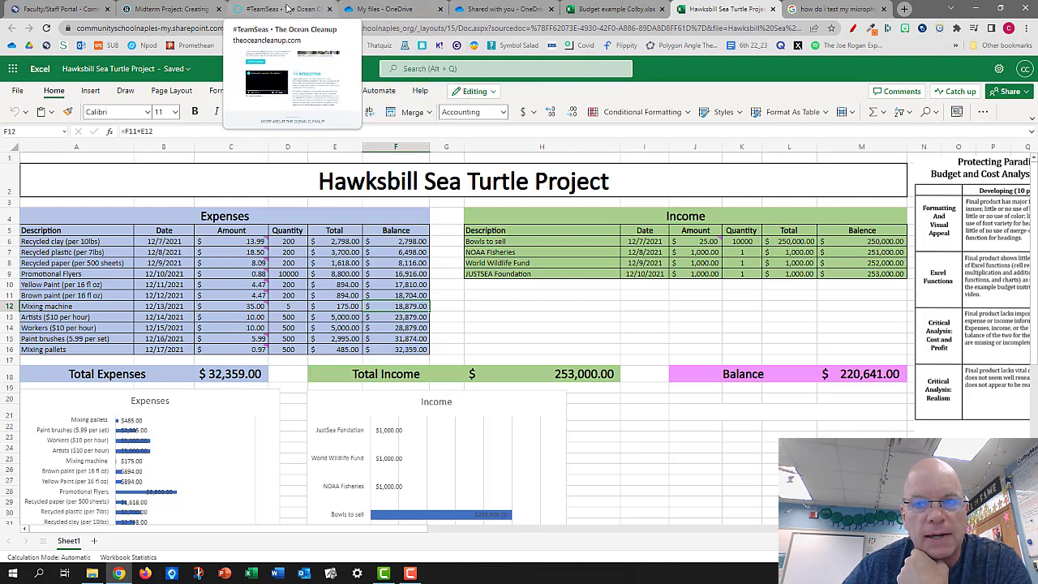
- Switch to the TeamSeas page and watch part of the Interceptor explainer video muted in full screen, pausing it at the end
left_click(285, 9)
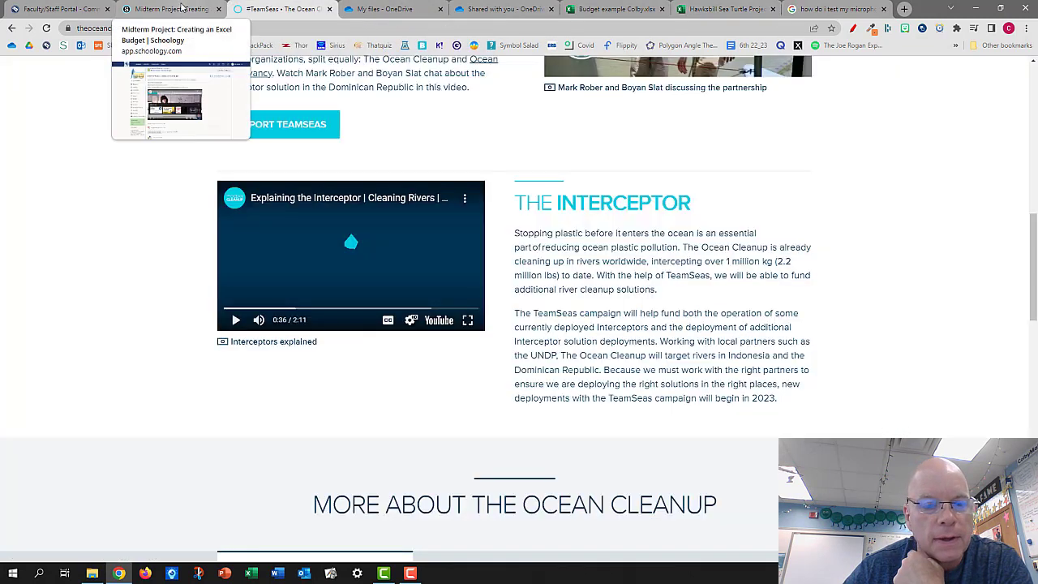
left_click(468, 321)
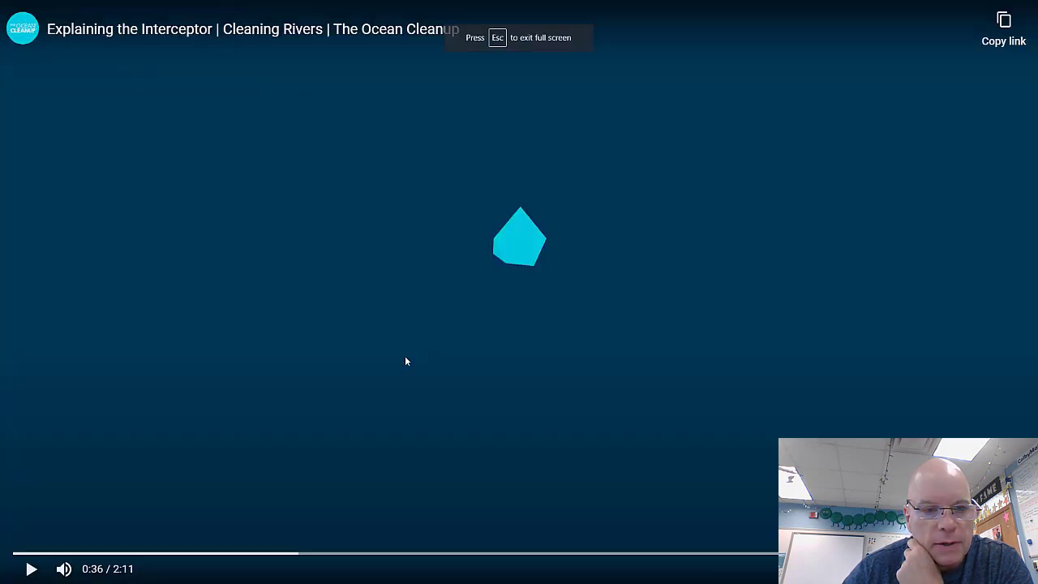
left_click(63, 568)
left_click(32, 569)
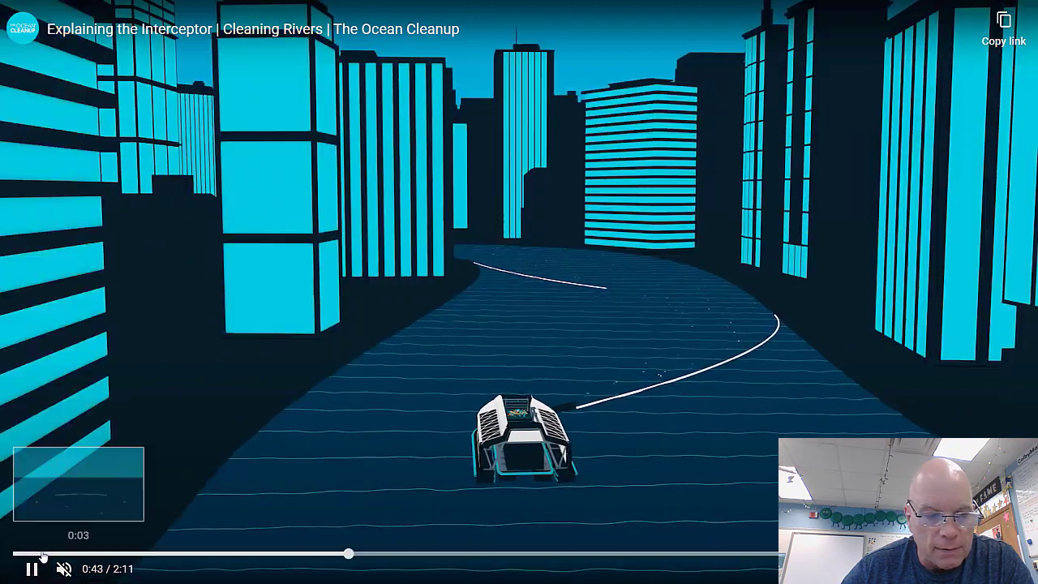
left_click(31, 569)
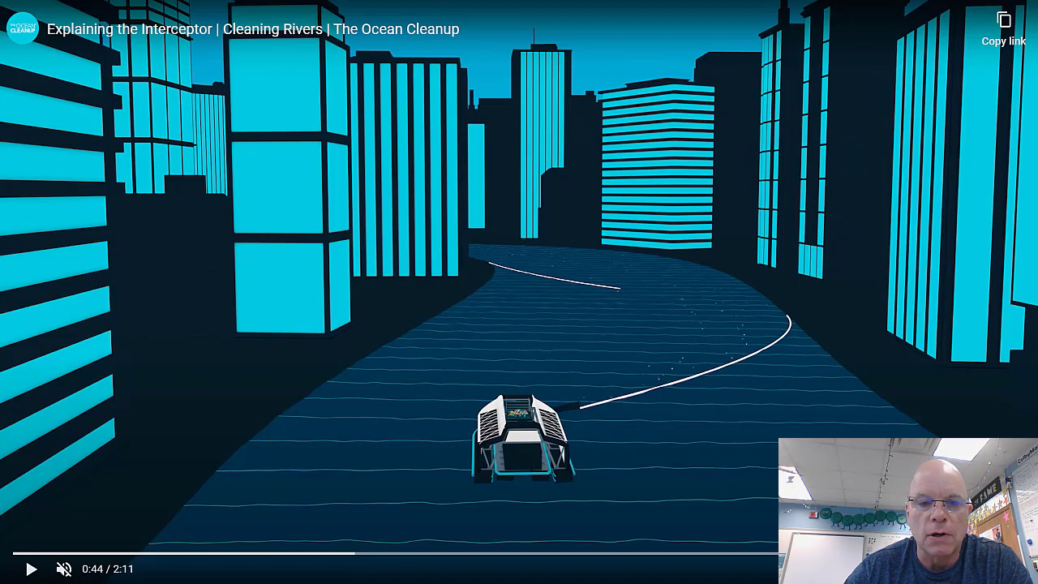
key("Escape")
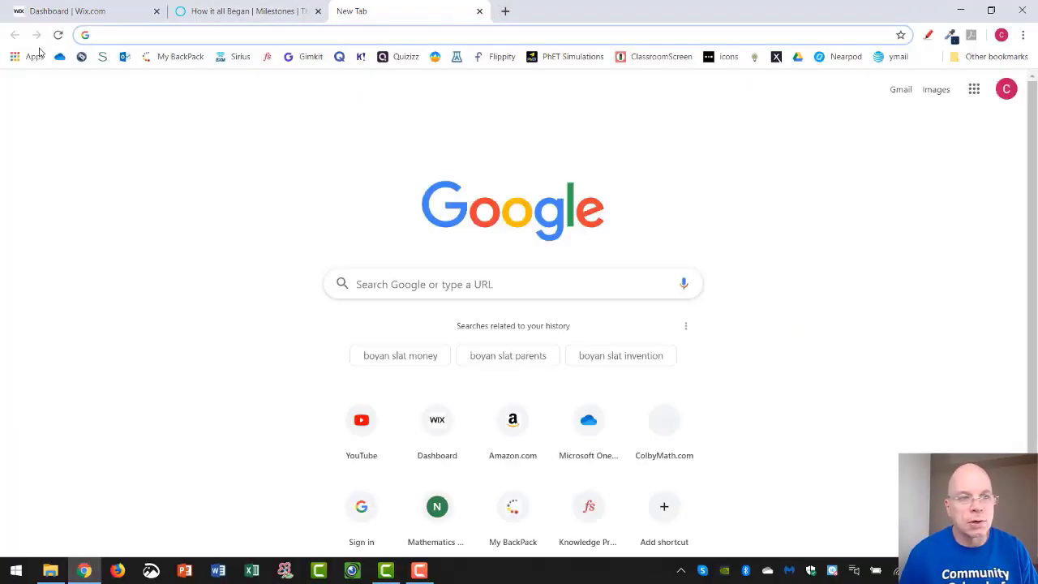
- Open OneDrive, switch to Excel online and create a new blank workbook
left_click(59, 56)
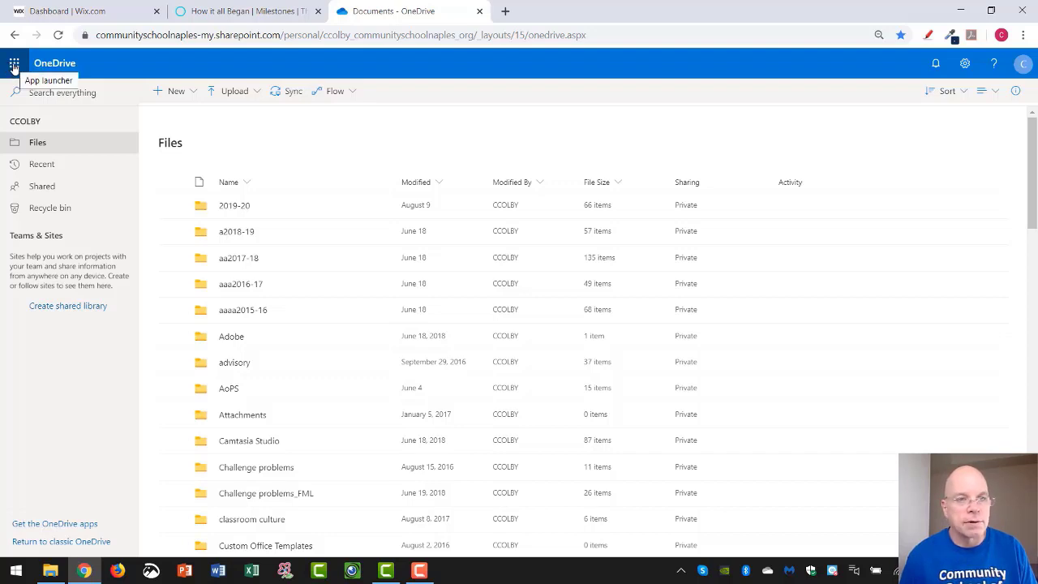
left_click(14, 65)
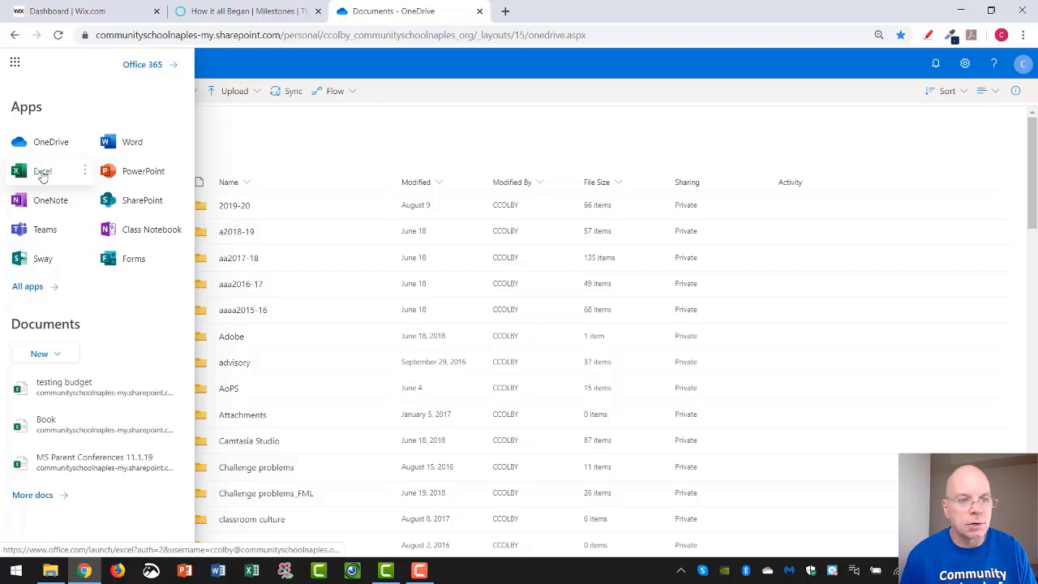
left_click(43, 173)
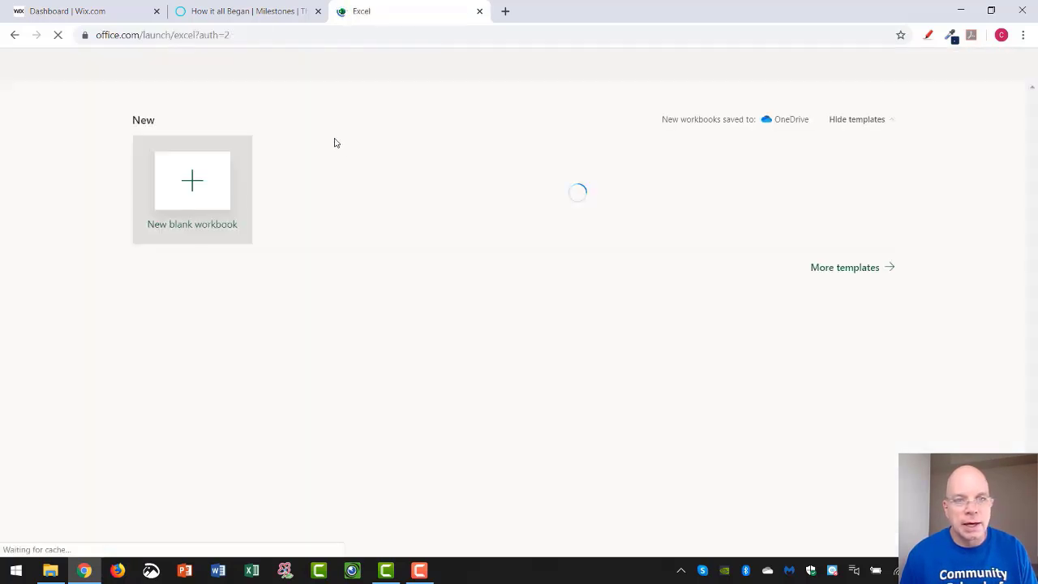
left_click(195, 181)
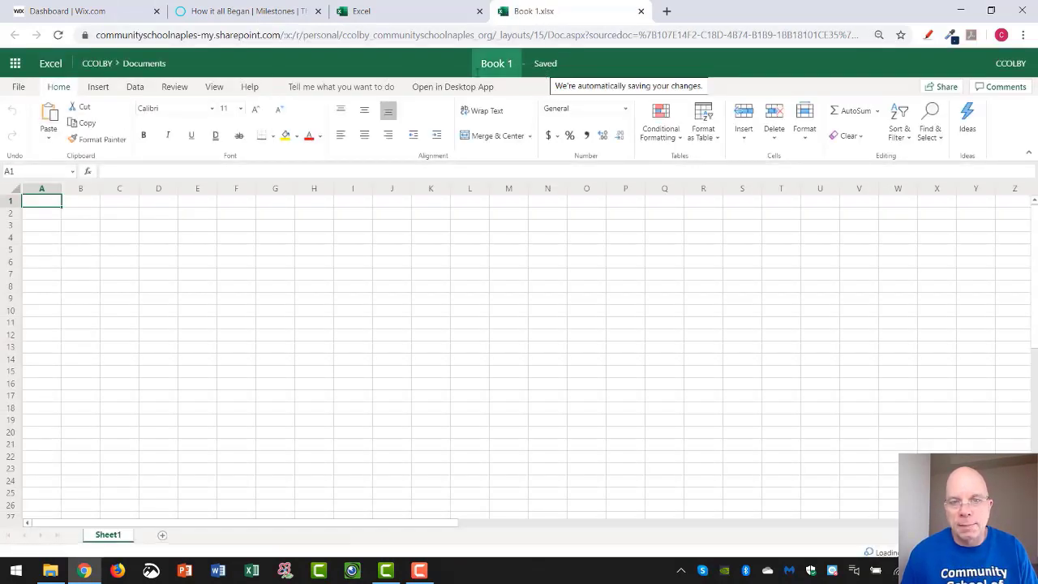
- Rename the new workbook as "Budget example" followed by the owner's surname
left_click(512, 63)
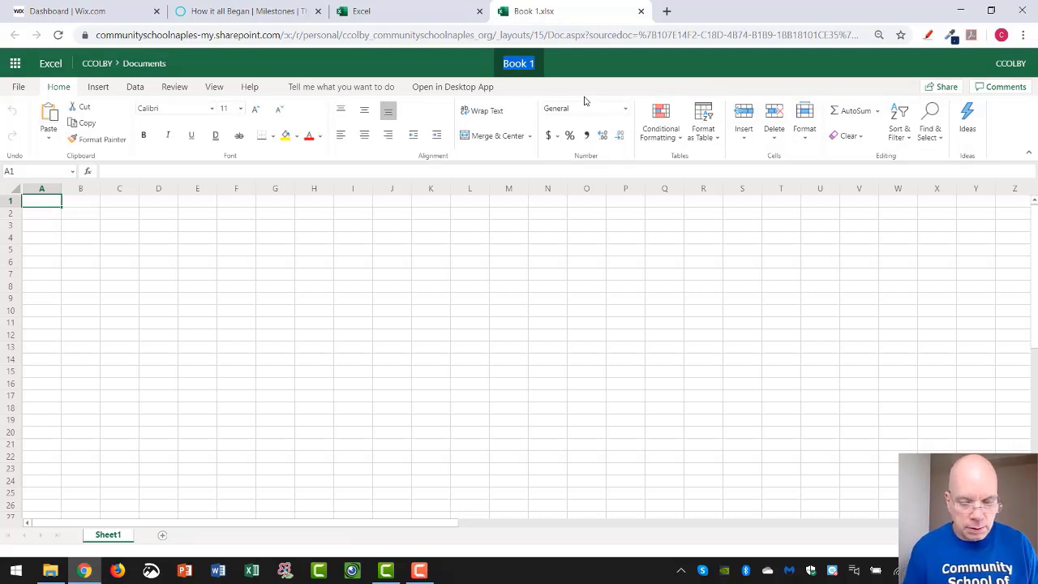
type("Budget")
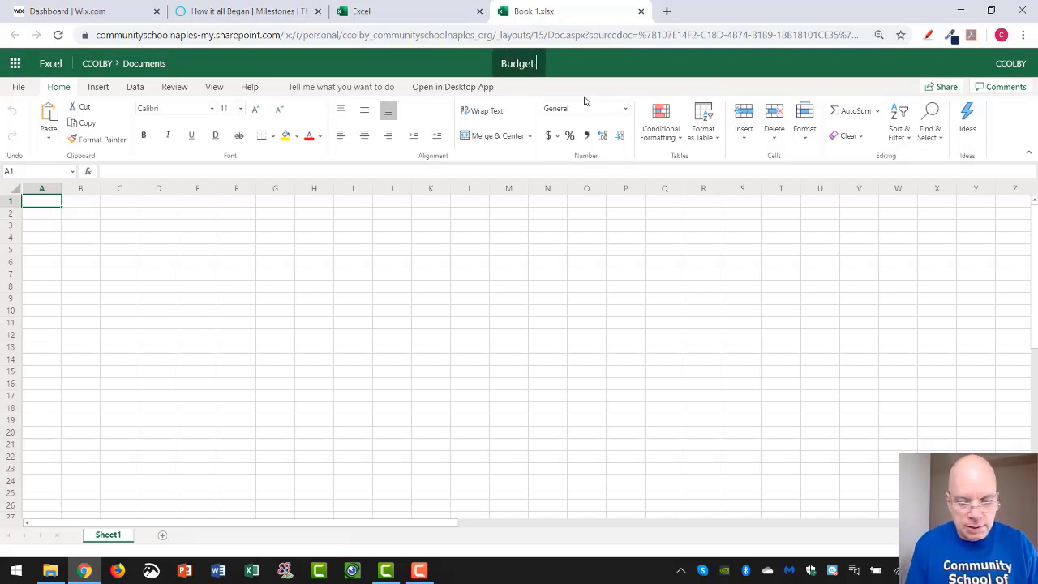
type(" example")
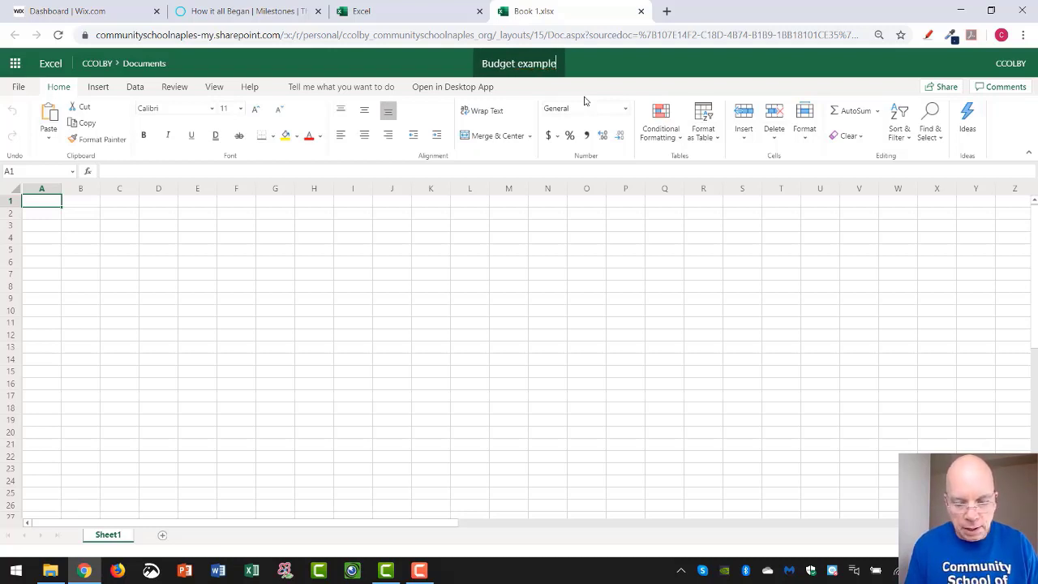
type(" Colby")
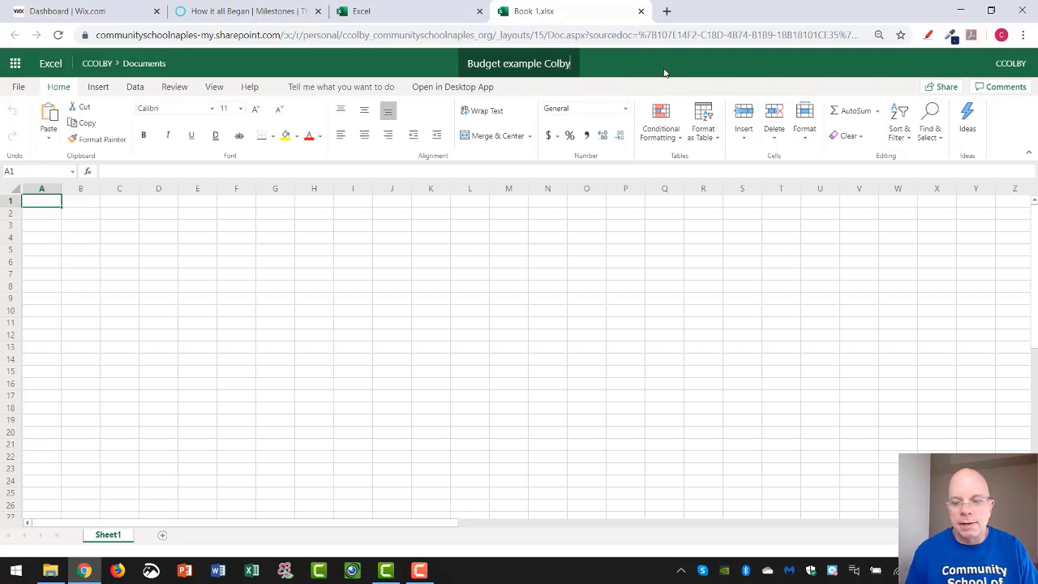
key("Return")
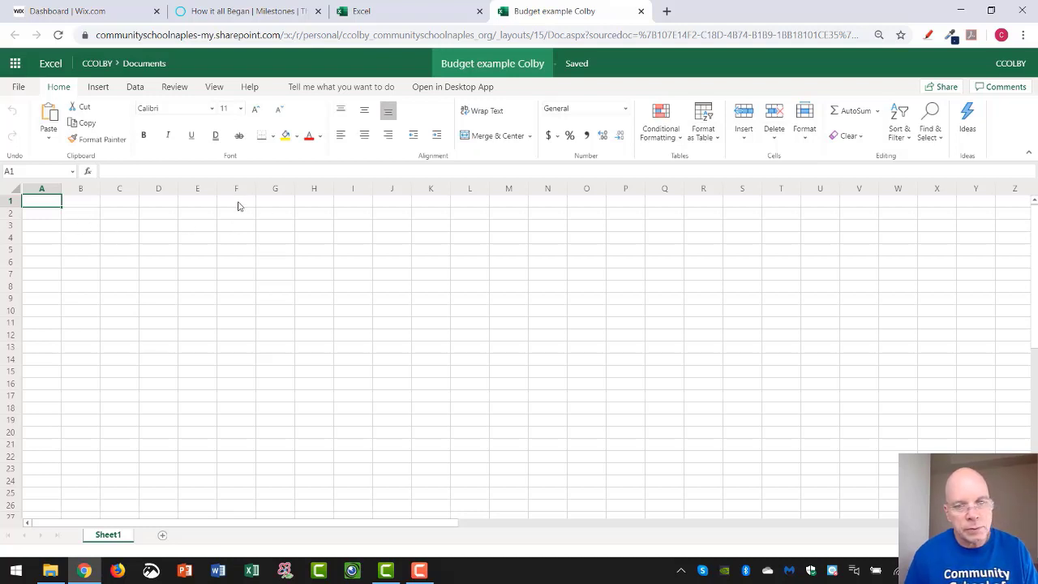
- Enter the column header "Description" in cell A5
left_click_drag(53, 201, 77, 203)
left_click(79, 217)
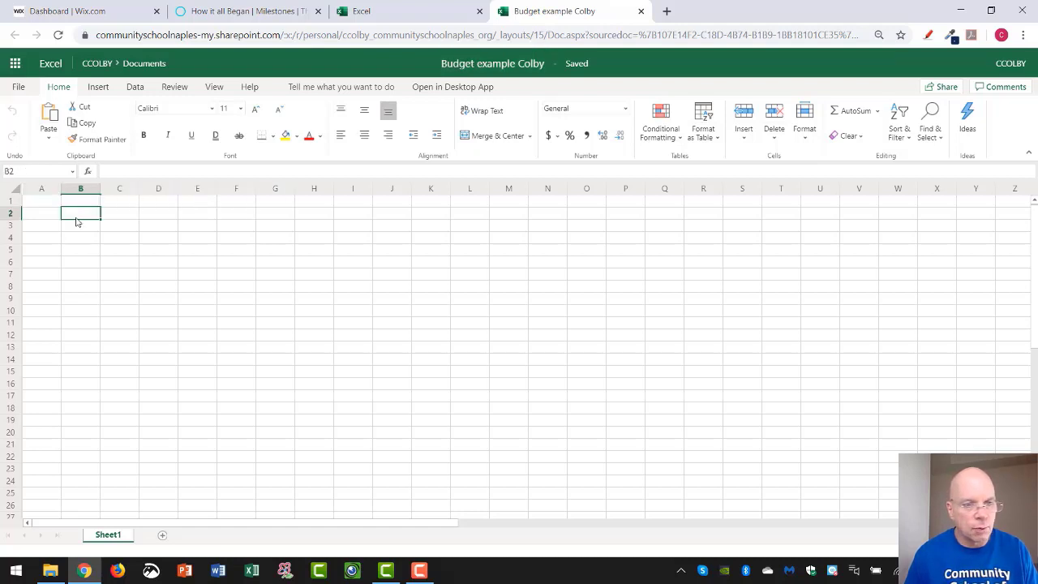
left_click(42, 253)
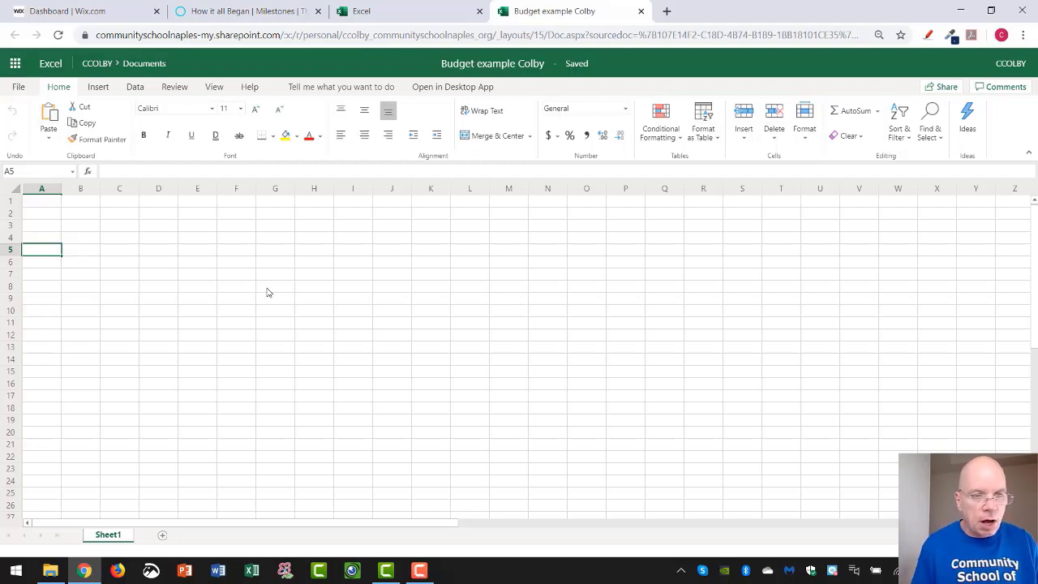
type("Desc")
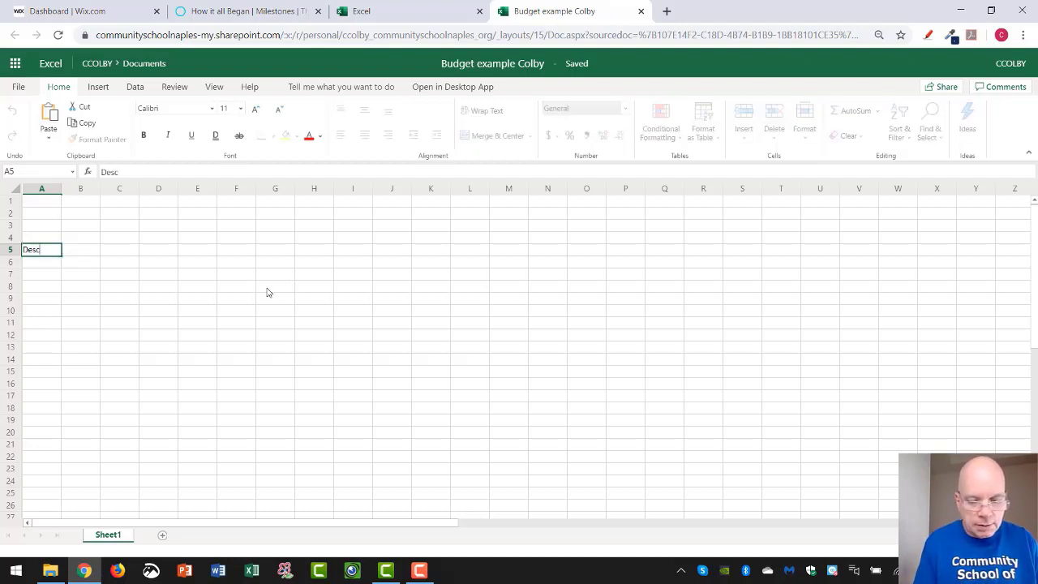
type("ri")
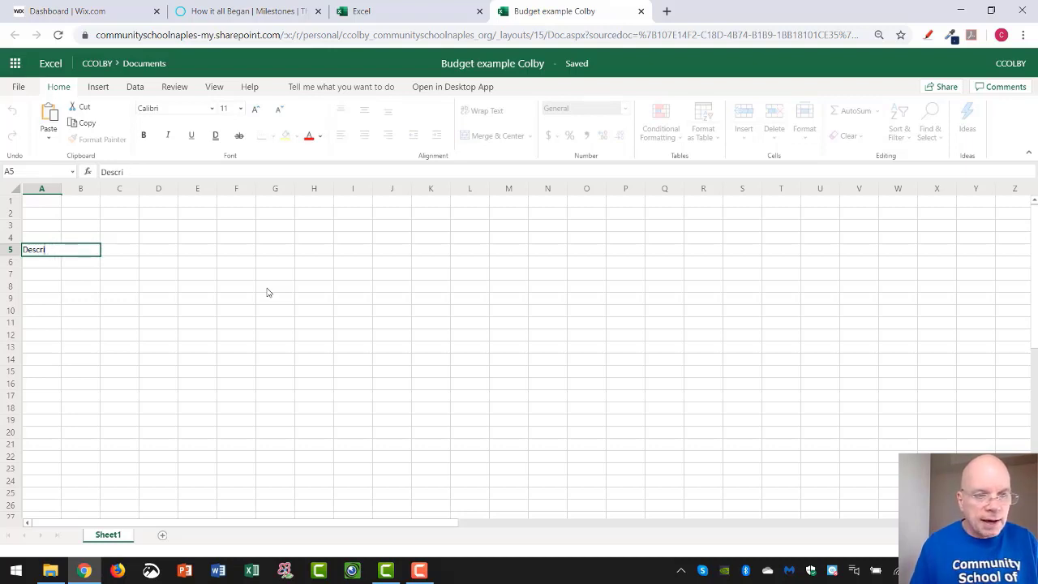
type("ptption")
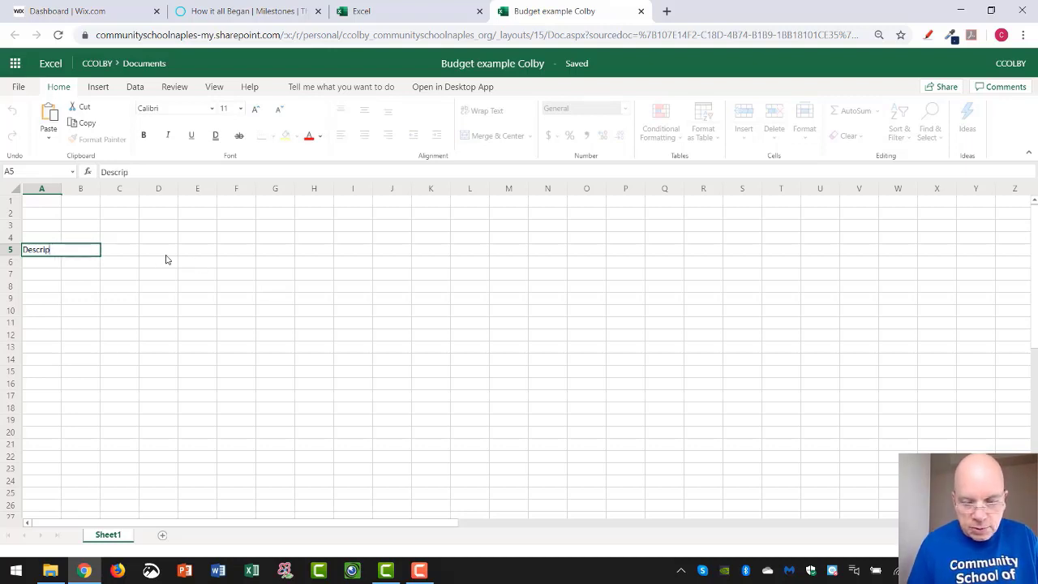
key("Return")
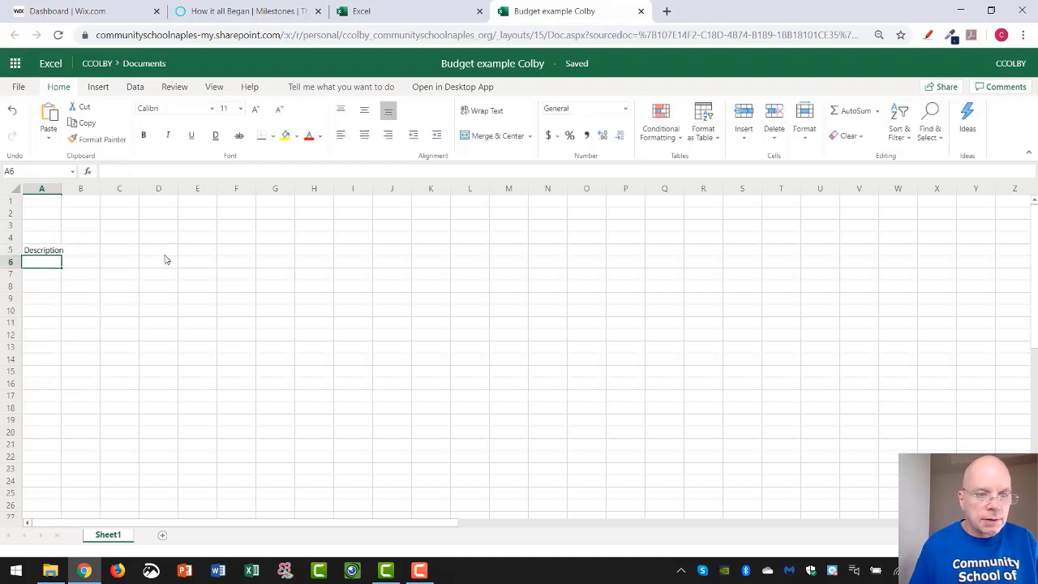
- Enter the column headers "Date", "Amount" and "Quantity" in cells B5, C5 and D5
left_click(81, 253)
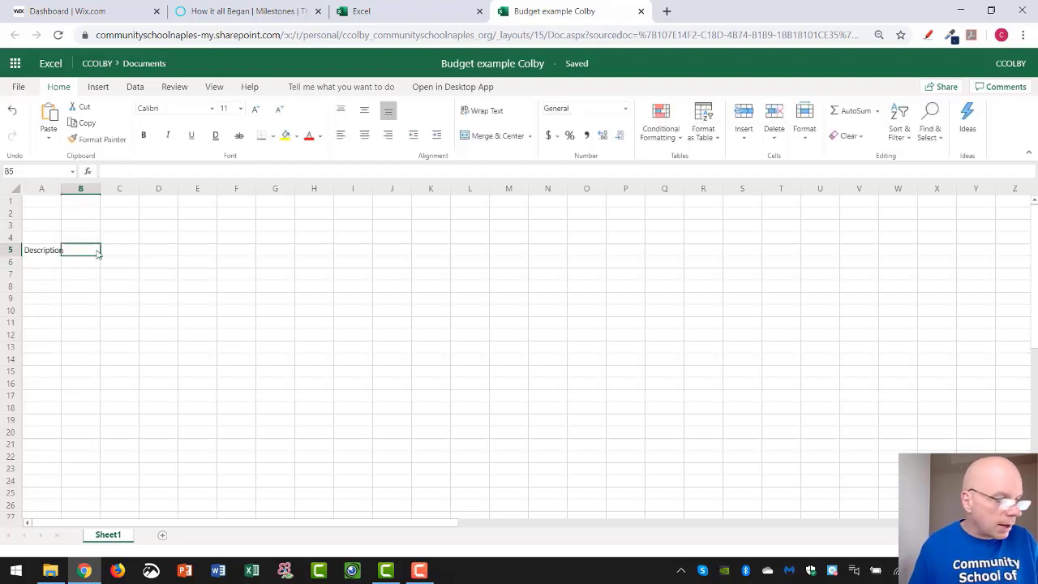
type("Date")
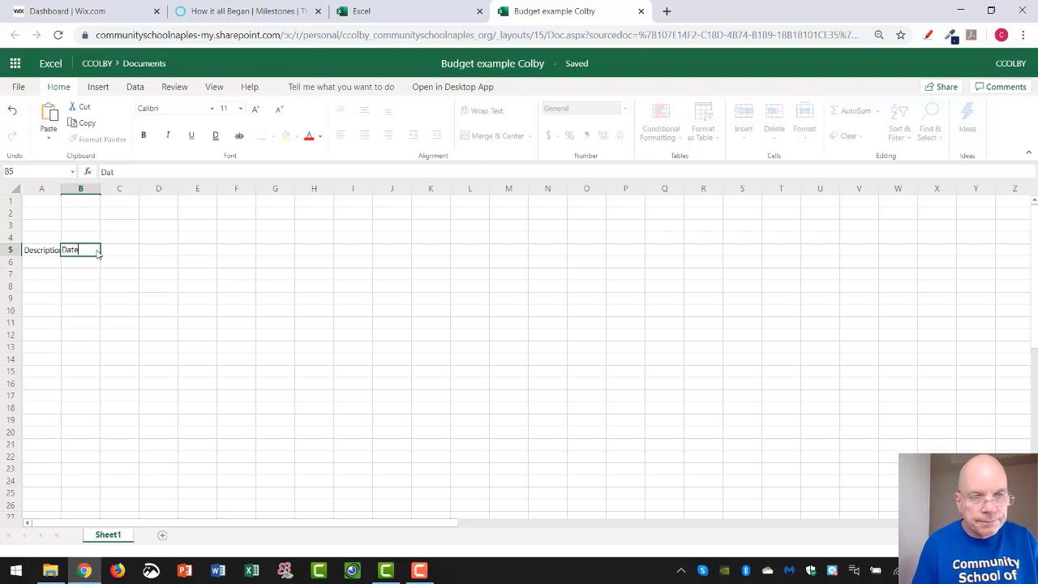
key("Return")
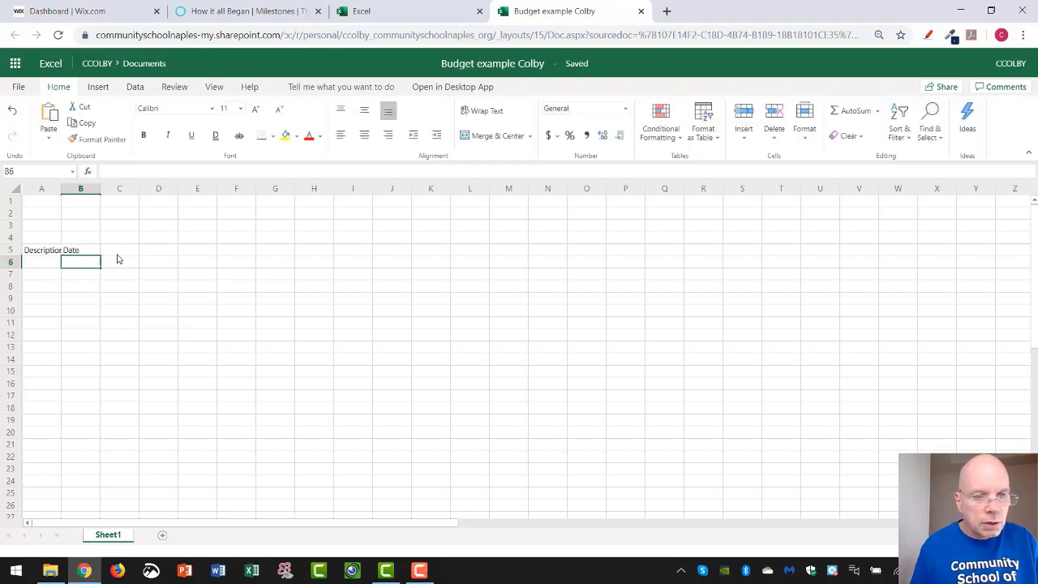
left_click(134, 252)
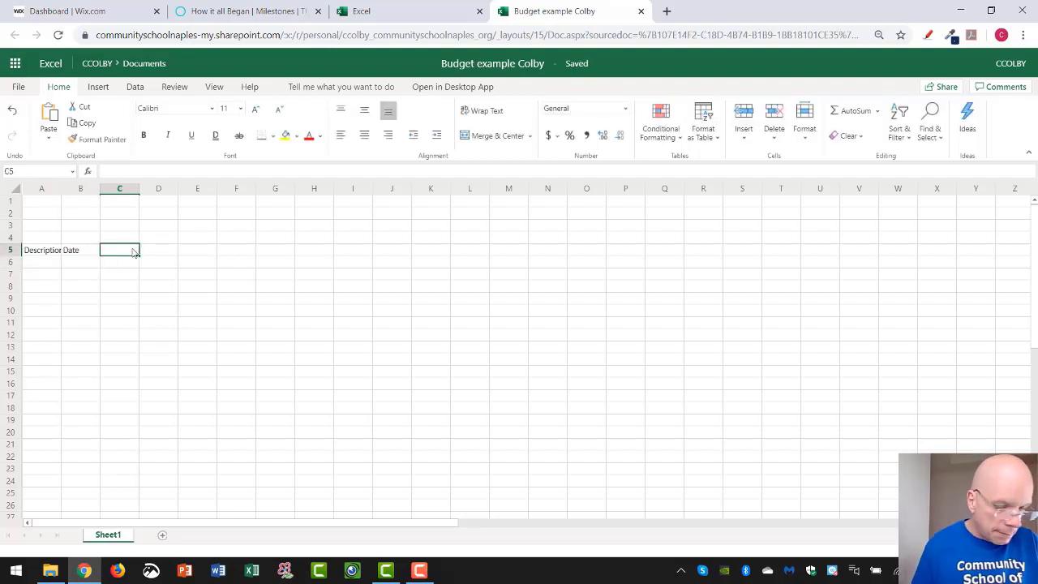
type("Amount")
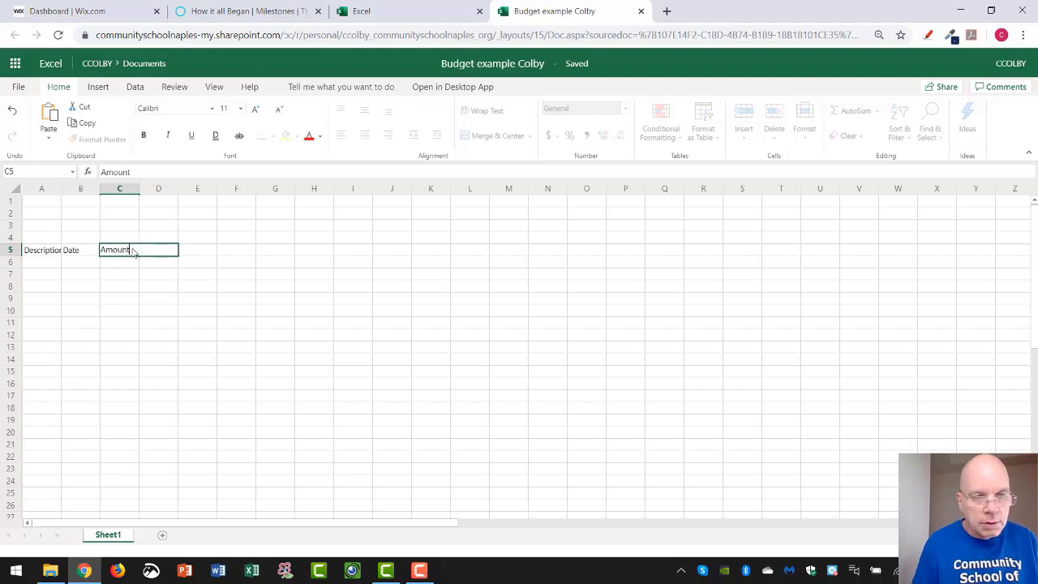
left_click(162, 261)
left_click(165, 250)
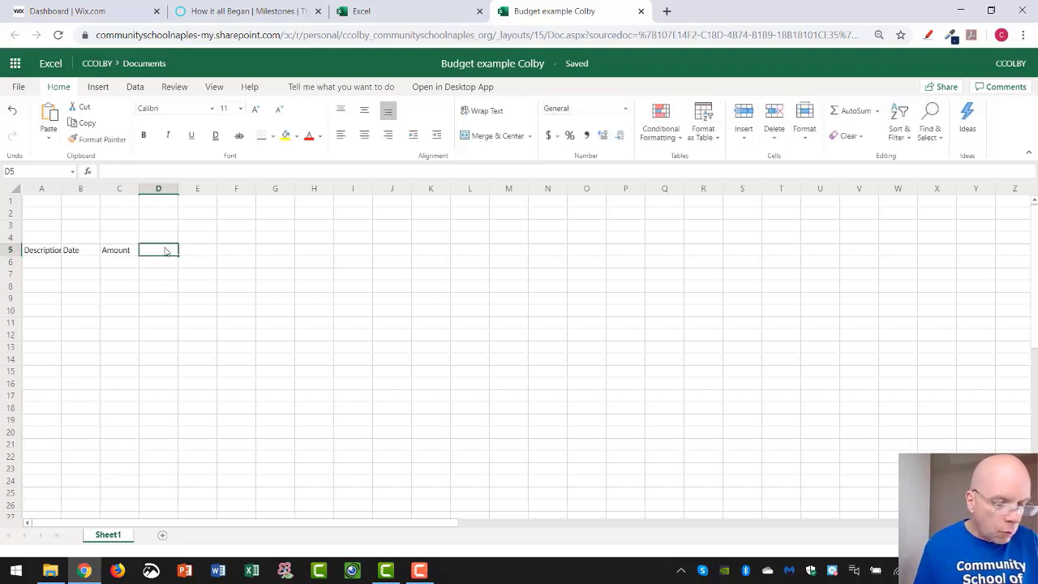
type("Quantity")
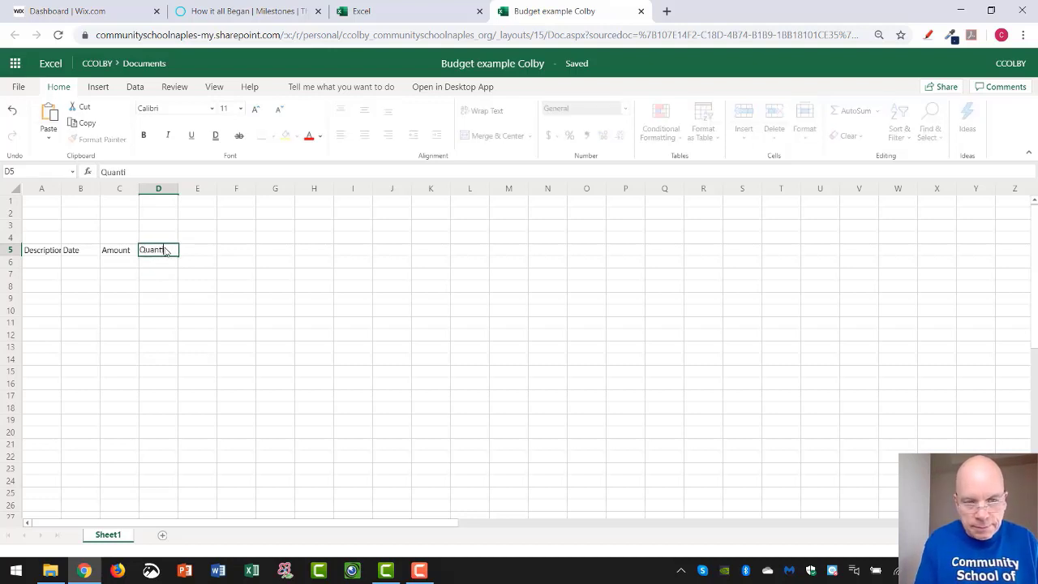
left_click(167, 279)
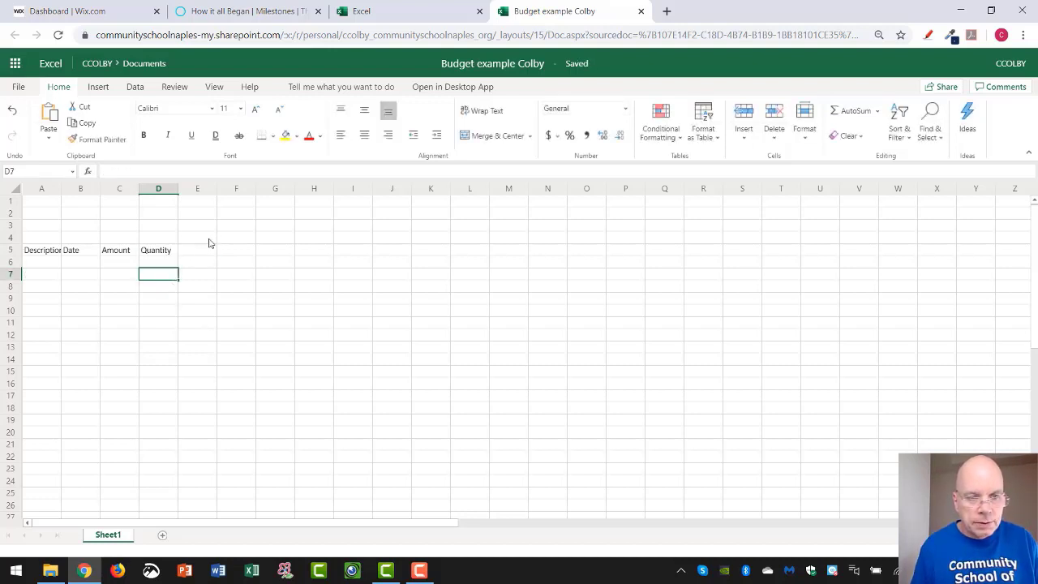
- Complete the header row with "Total" in cell E5 and "Balance" in cell F5
left_click(202, 255)
type("Total")
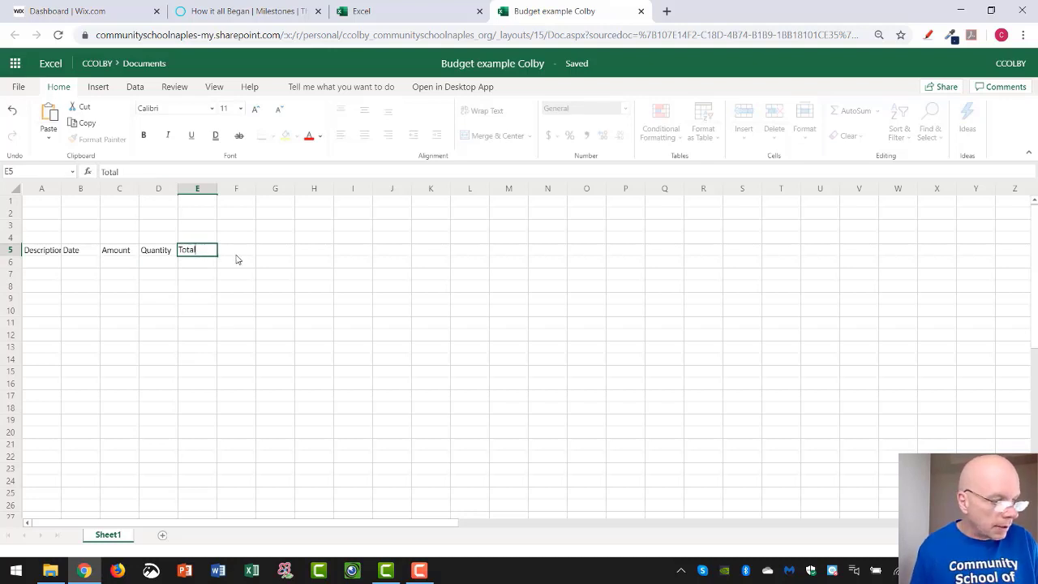
left_click(237, 260)
left_click(241, 255)
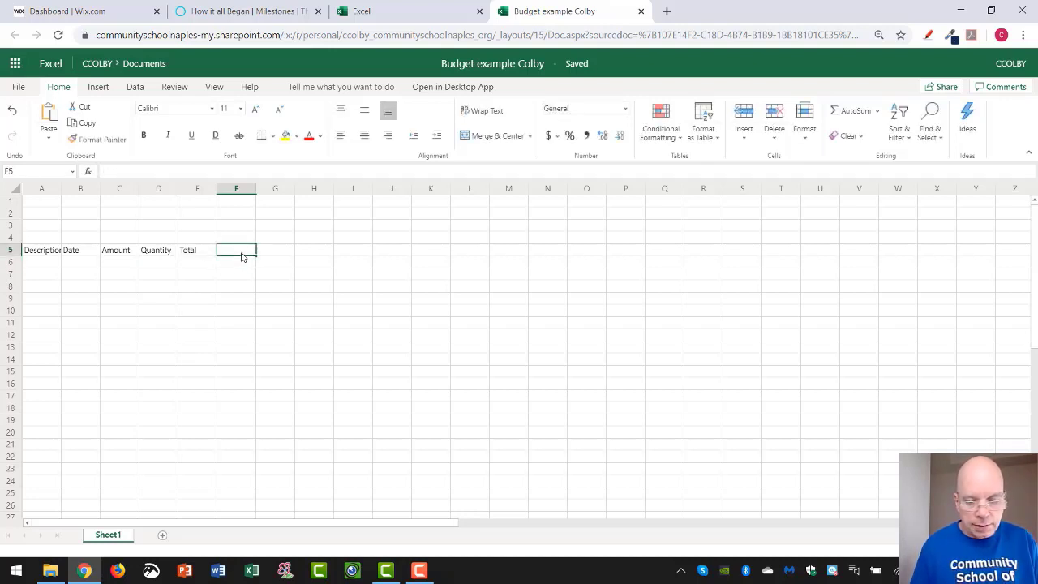
type("Balance")
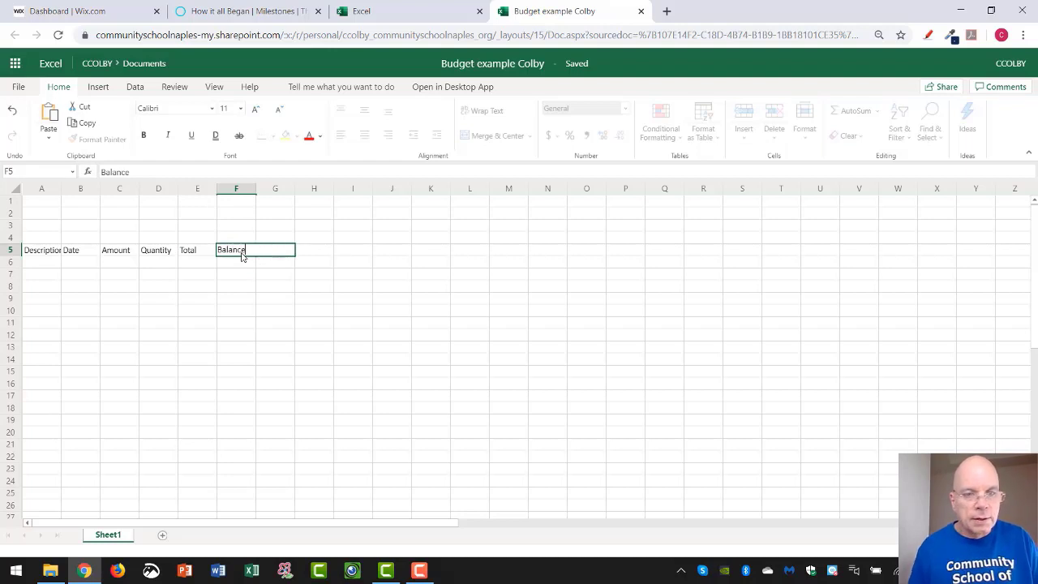
left_click(245, 265)
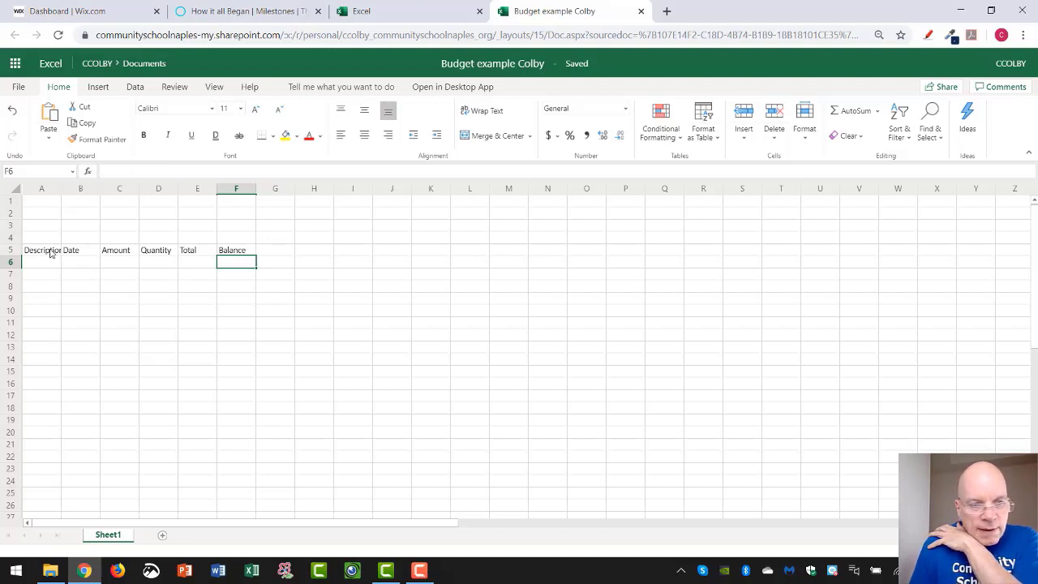
- Copy the header row A5:F5 and paste it starting at cell H5 for a second table
left_click_drag(51, 250, 240, 252)
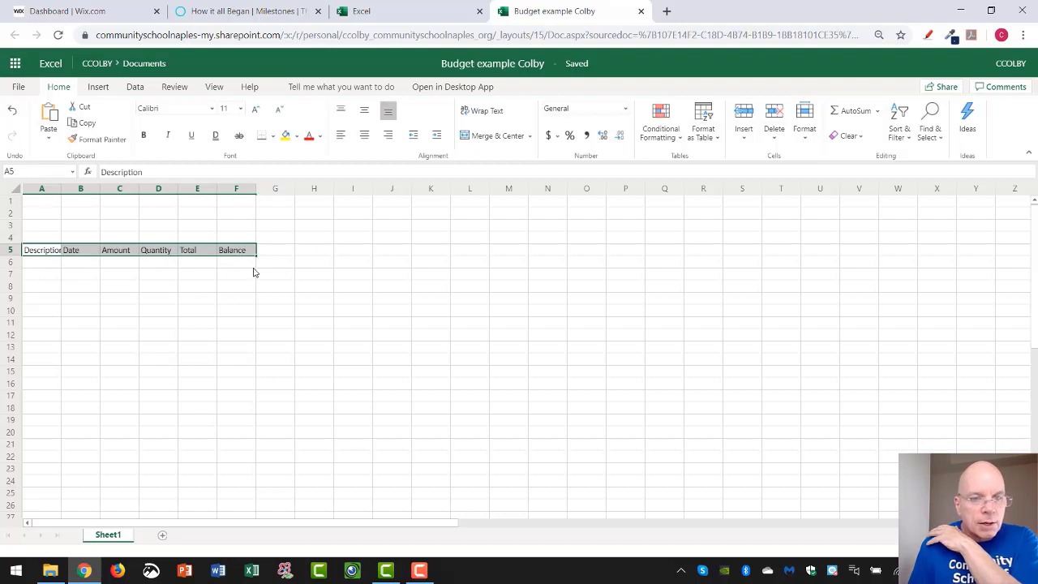
key("ctrl+c")
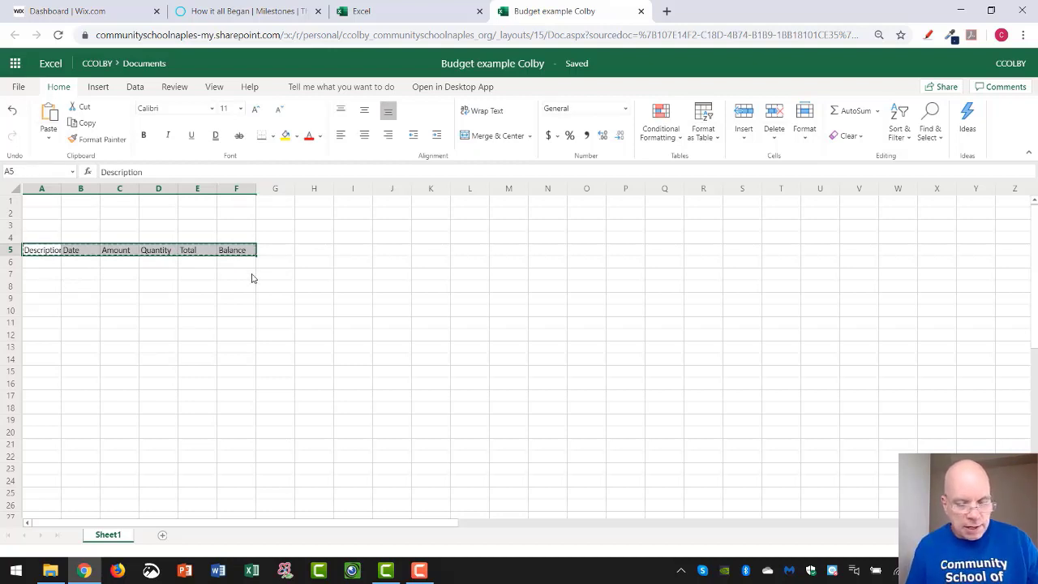
left_click(314, 252)
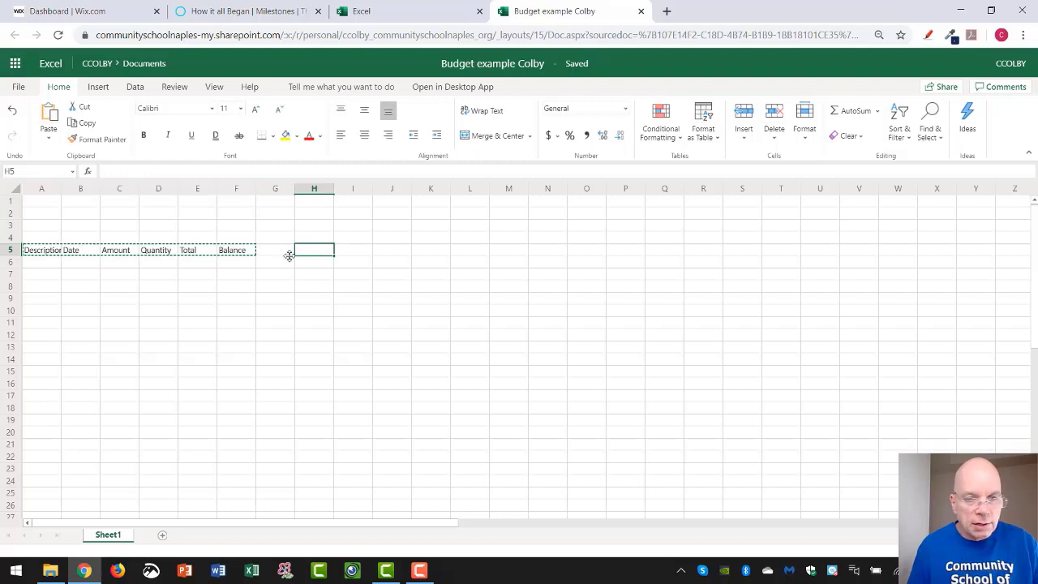
key("ctrl+v")
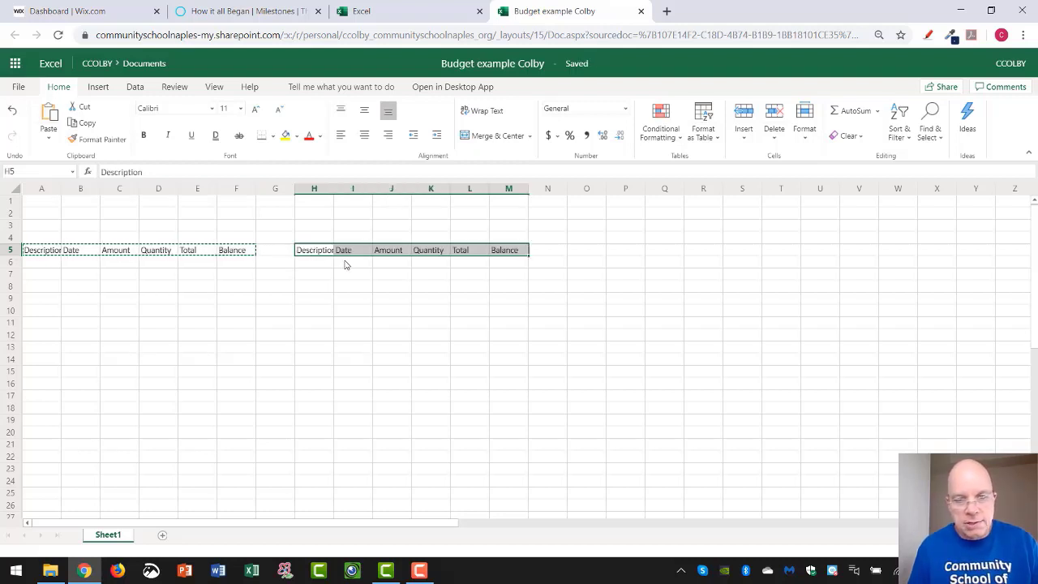
left_click(339, 275)
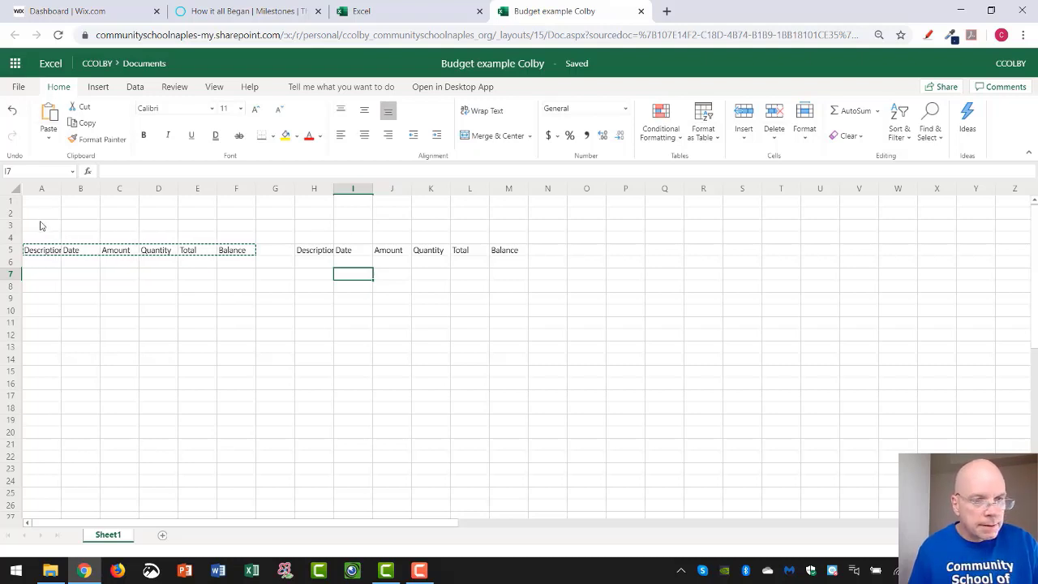
- Merge and center cells A3:F3 above the first table and enter the heading "Expenses"
left_click_drag(41, 226, 237, 225)
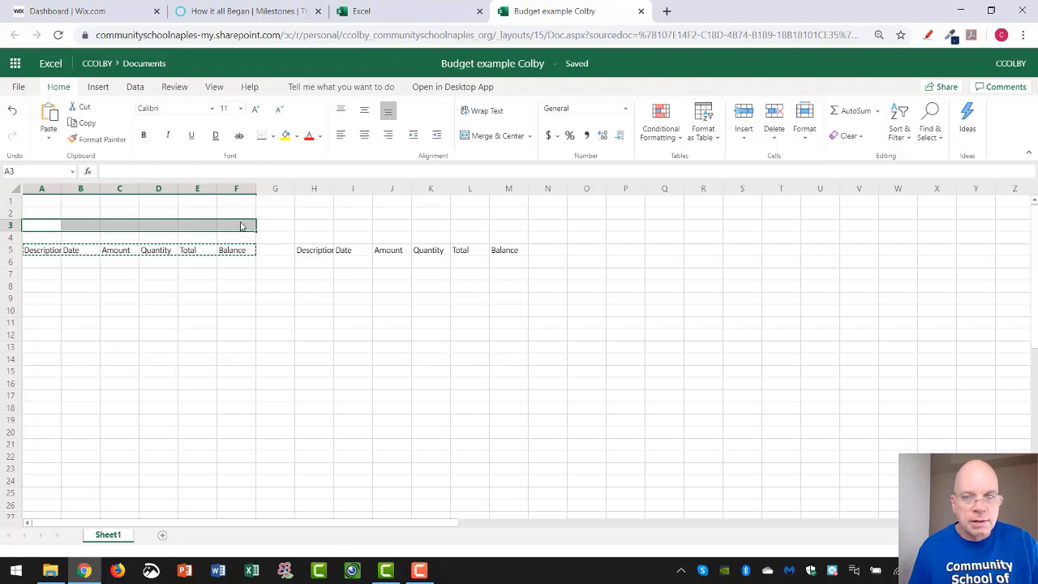
left_click(481, 138)
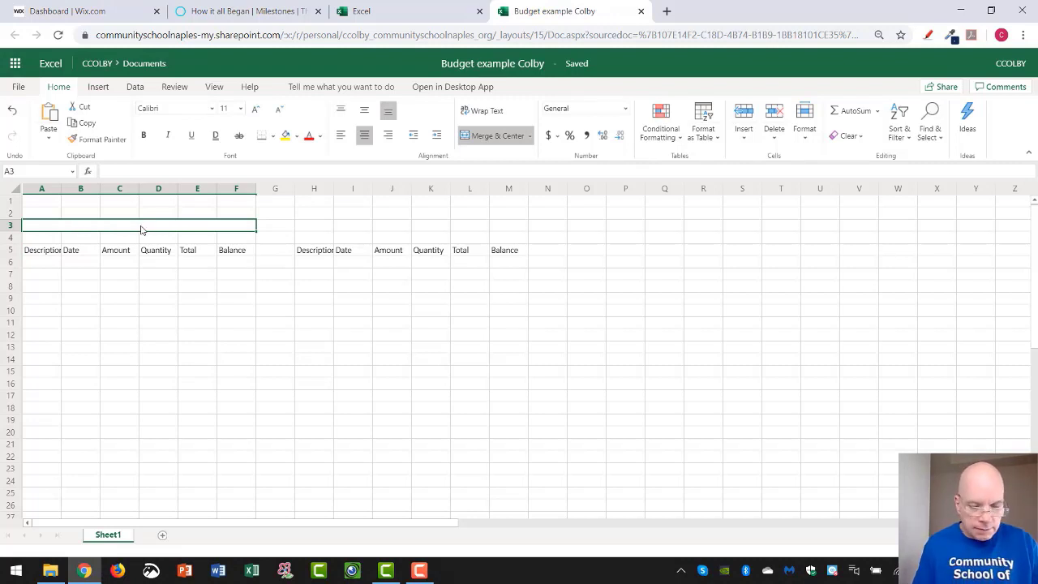
type("Expenses")
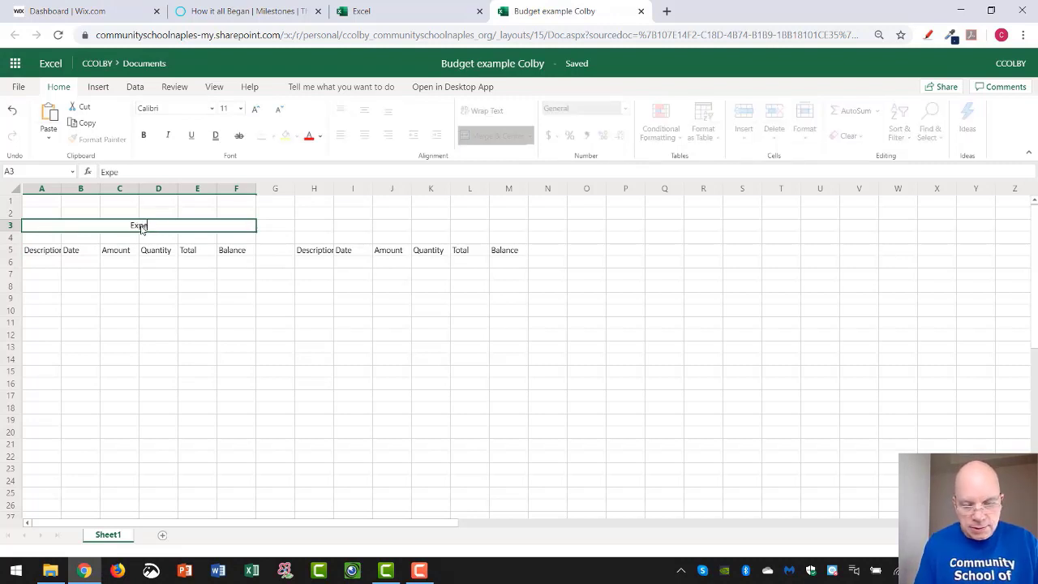
- Merge and center cells H3:M3 above the second table and enter the heading "Income"
left_click(310, 227)
left_click_drag(310, 227, 519, 230)
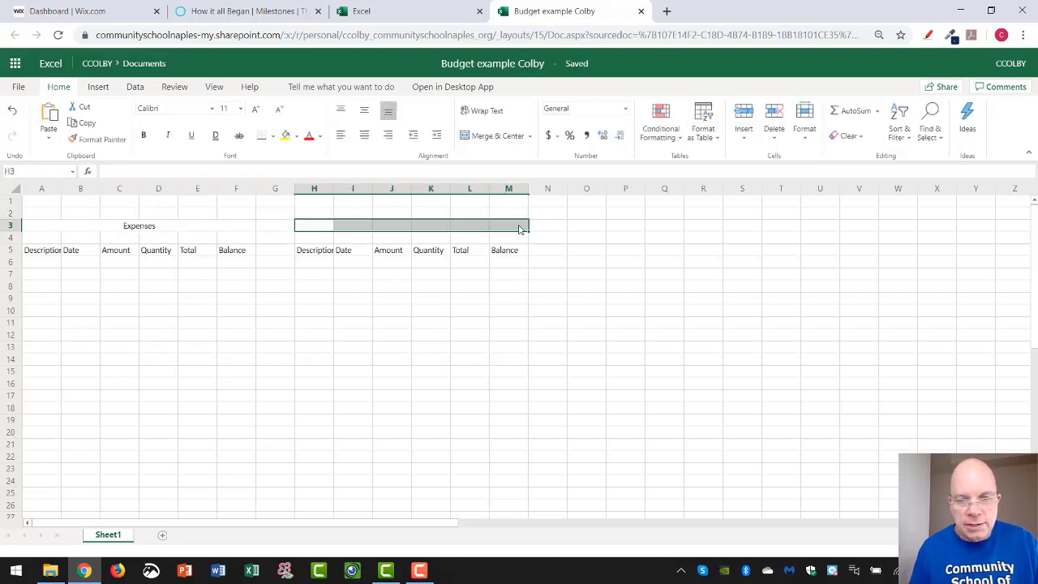
left_click(498, 136)
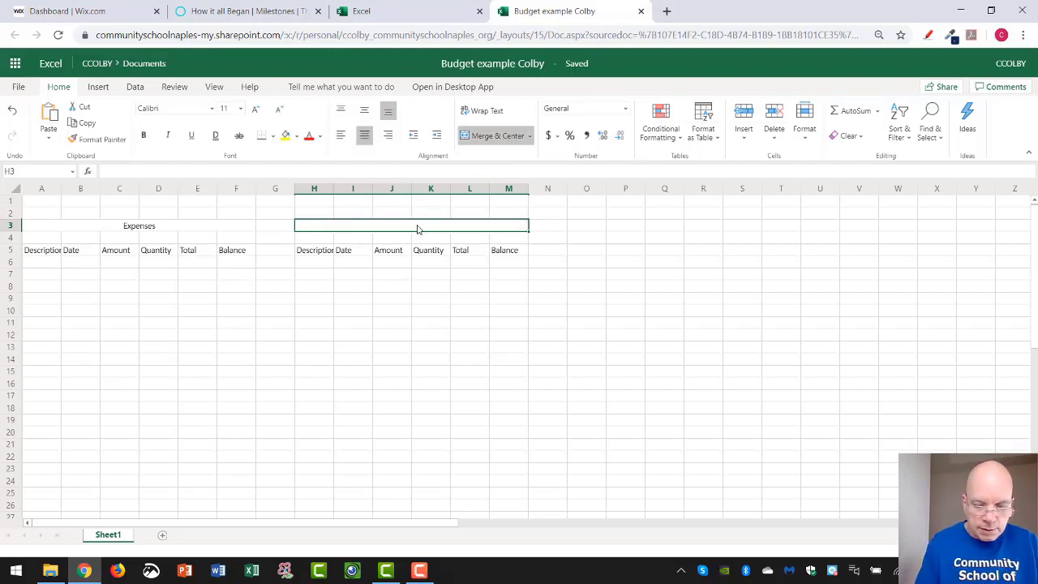
type("Income")
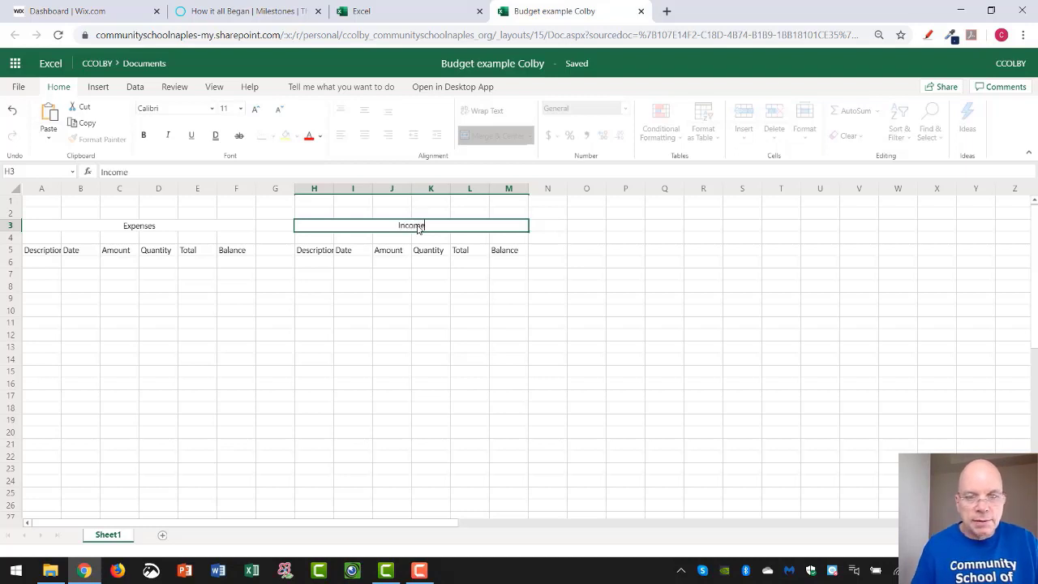
left_click(313, 262)
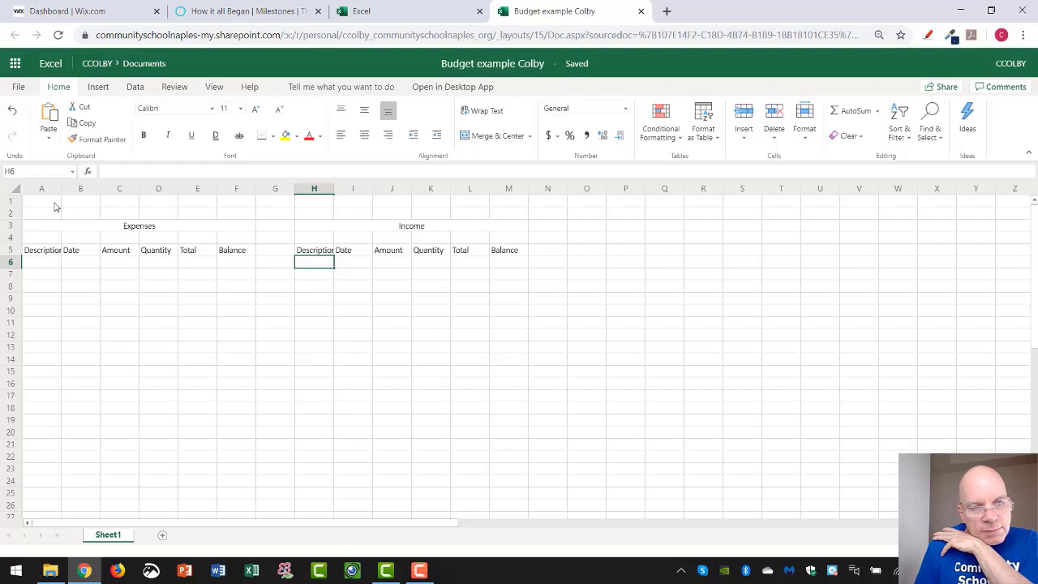
- Merge and center cells A1:M1 across both tables and enter the title "Caloosahatchee River Interceptor Project"
left_click_drag(55, 207, 492, 209)
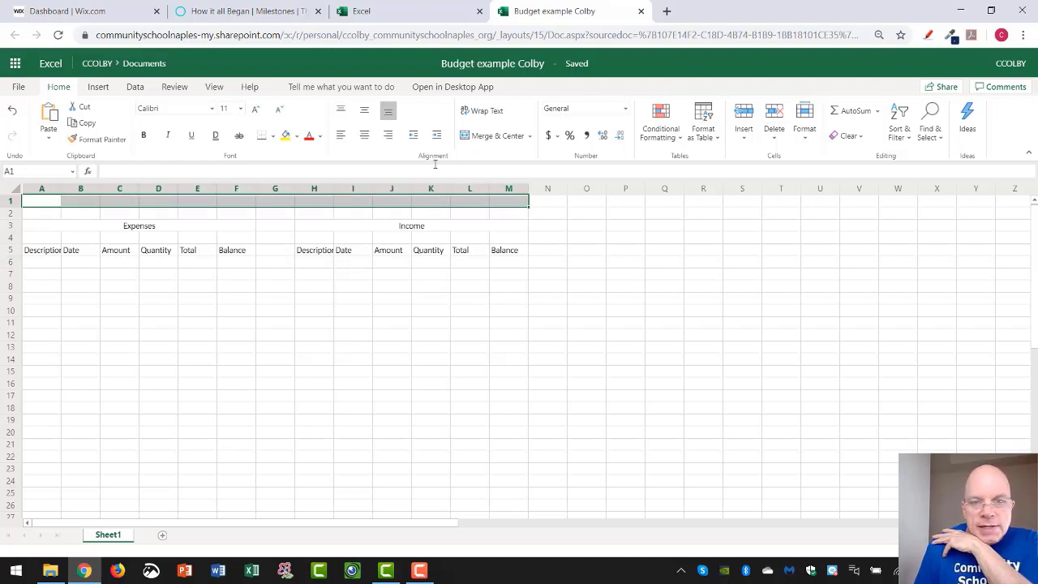
left_click(489, 136)
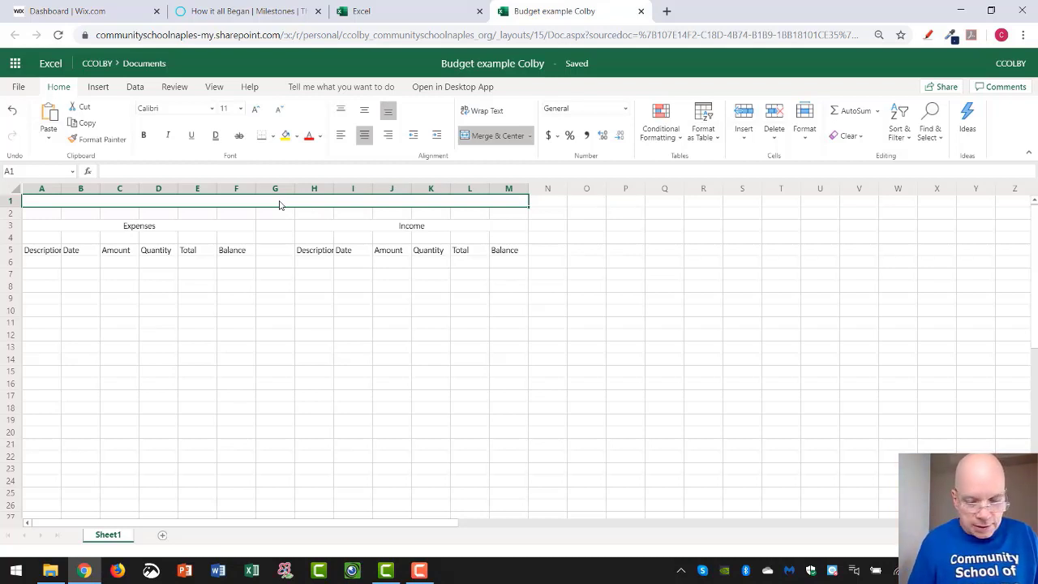
type("Caloosah")
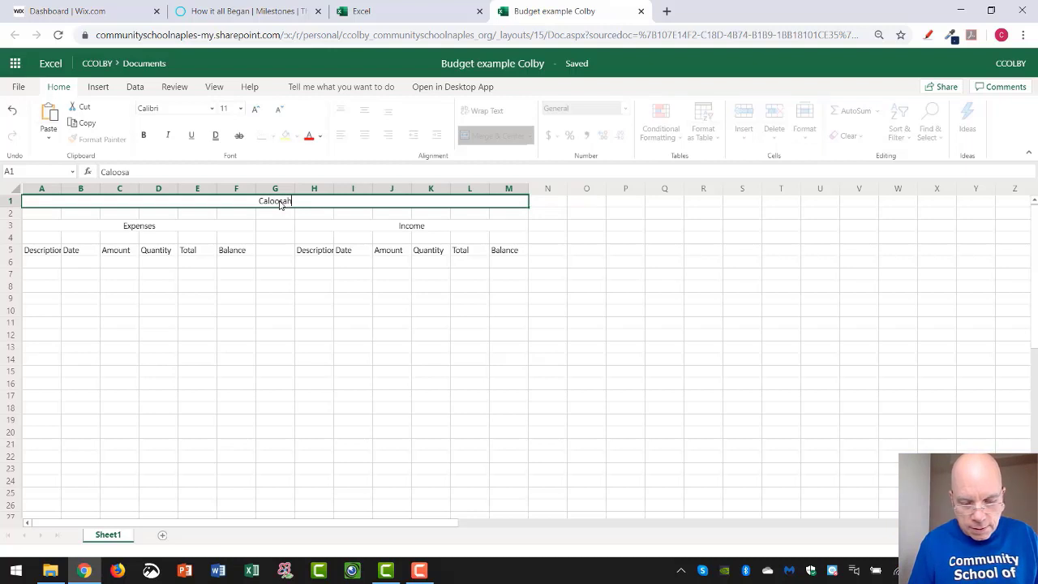
type("atchee")
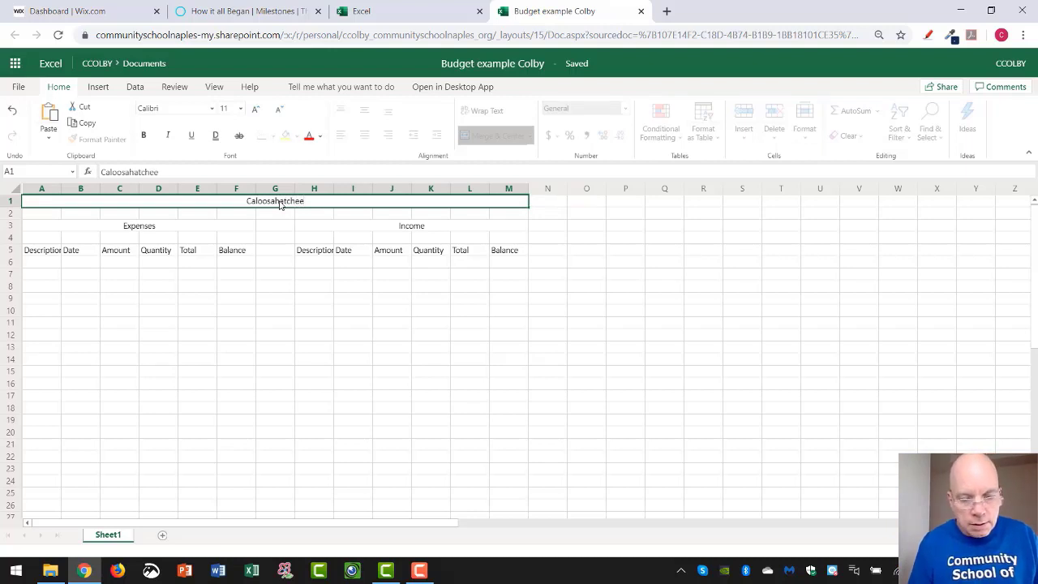
type(" River")
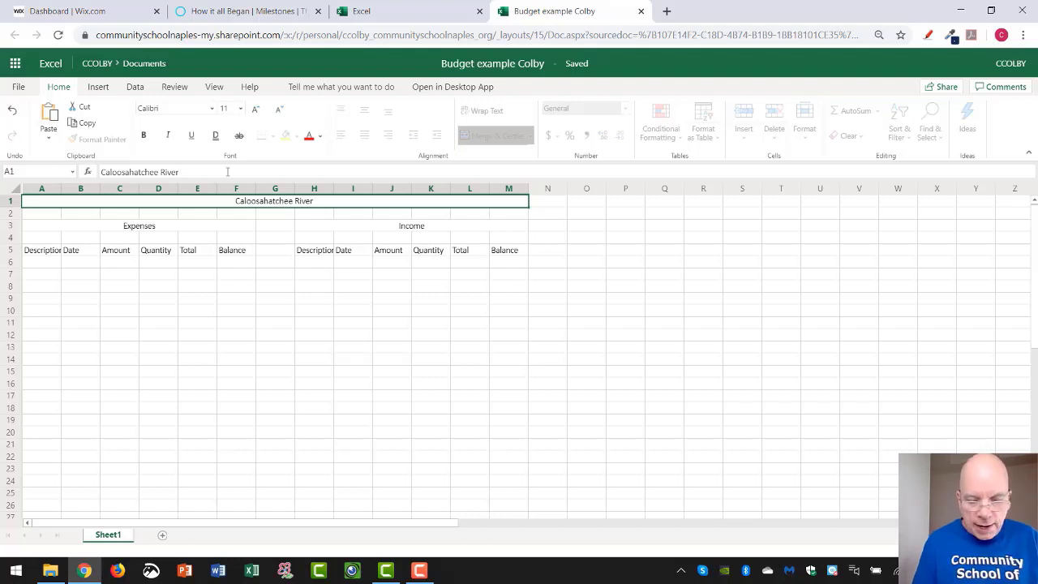
type(" Interce")
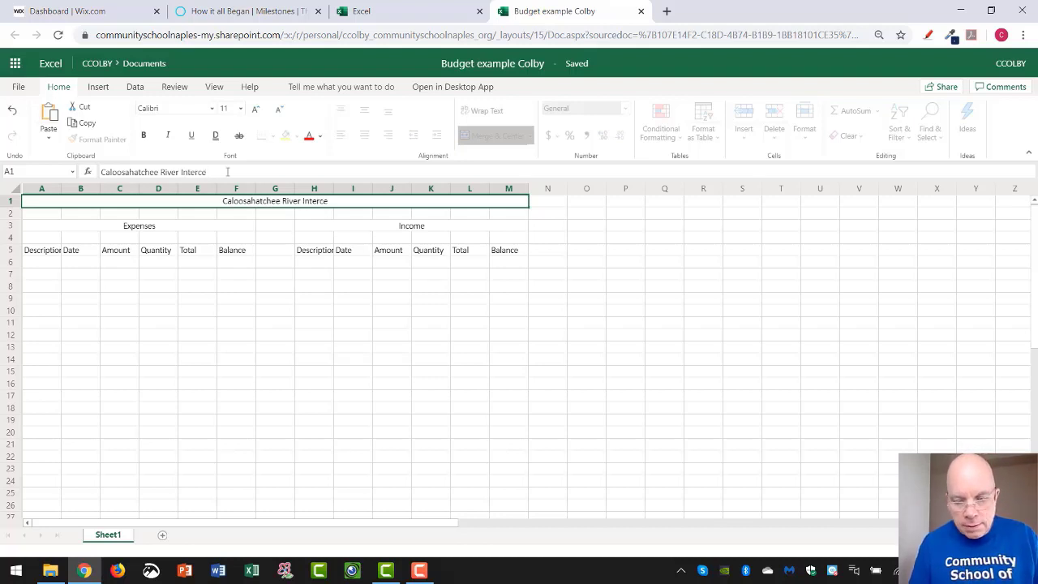
type("ptor")
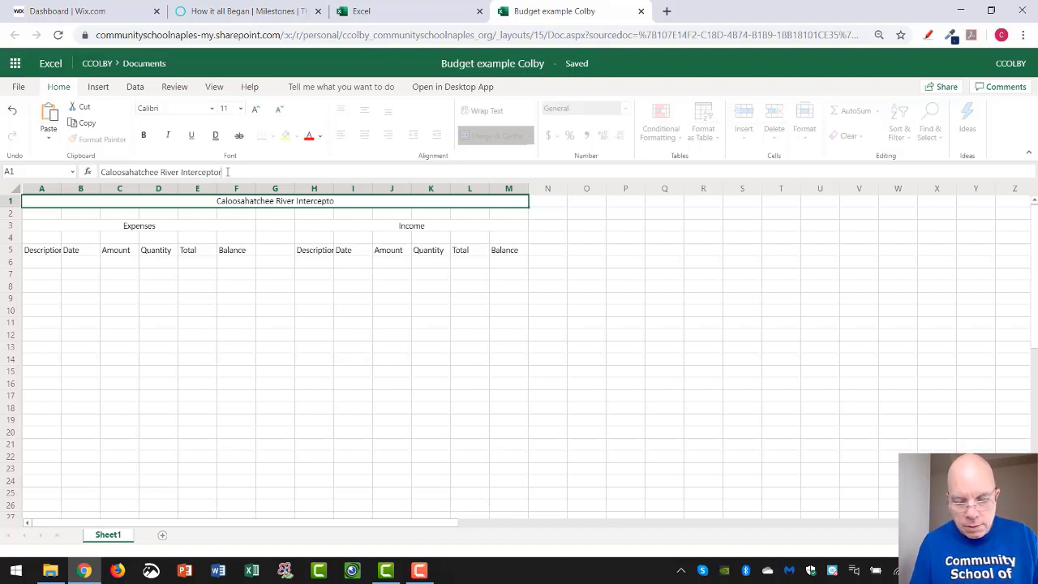
type(" Project")
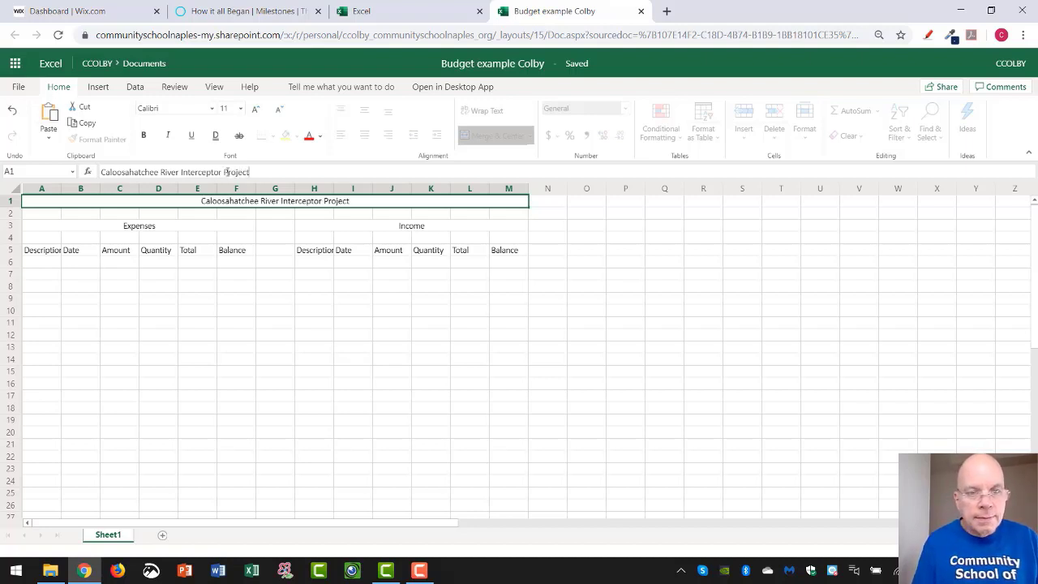
key("ctrl+Return")
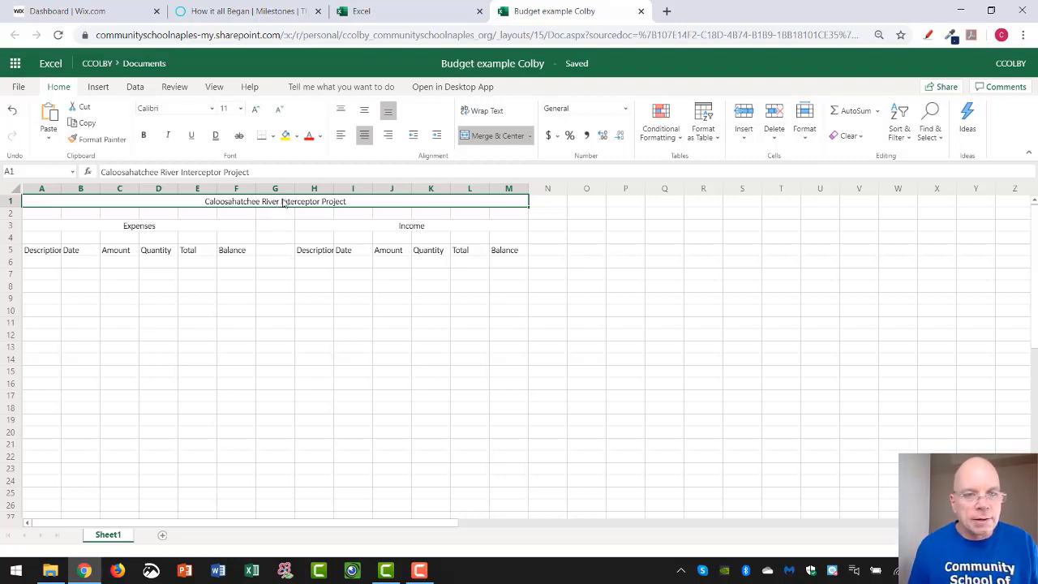
- Make the project title in row 1 bold and set its font to Arial Black
left_click(143, 138)
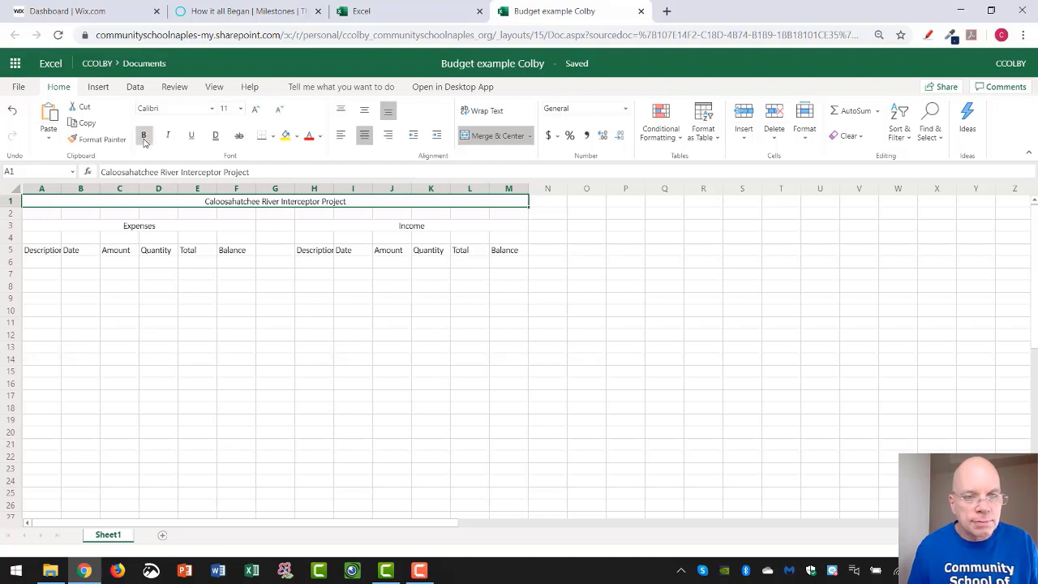
left_click(212, 111)
left_click(195, 159)
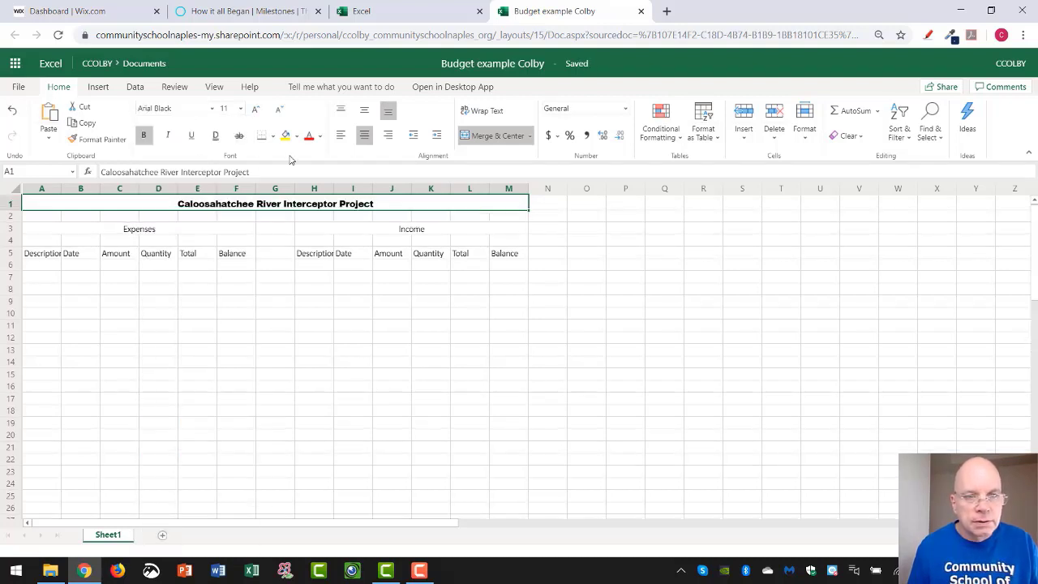
- Try standard purple and standard green as the font color of the project title in row 1
left_click(320, 136)
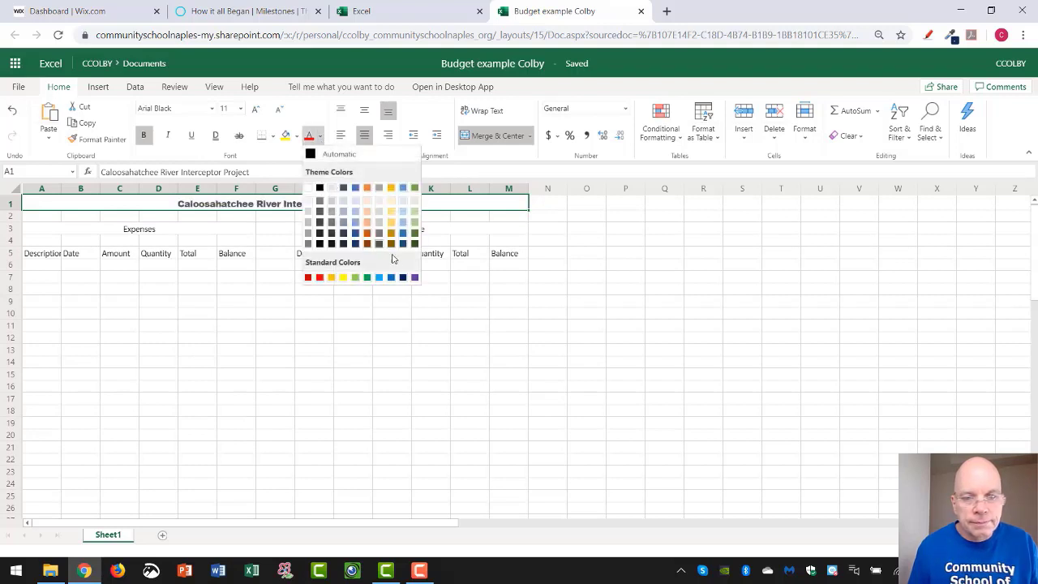
left_click(414, 277)
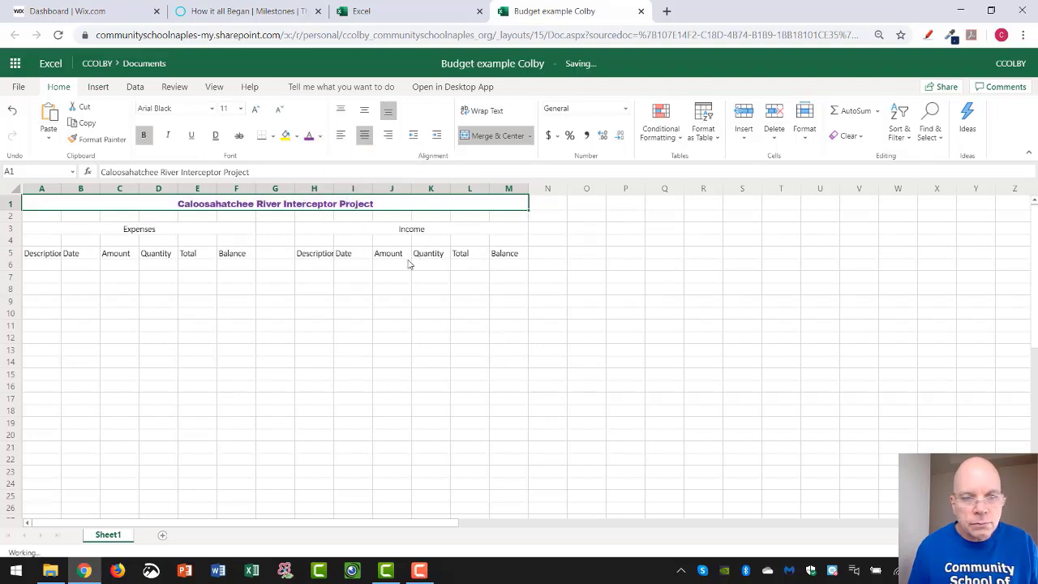
left_click(320, 139)
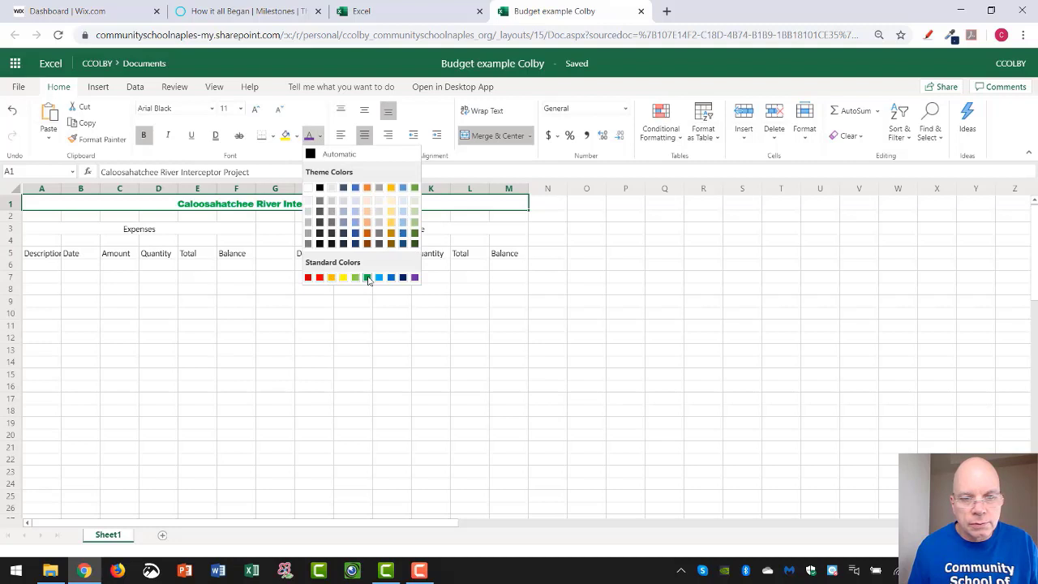
left_click(366, 277)
- Color the project title in row 1 standard blue and enlarge its font to size 24
left_click(320, 137)
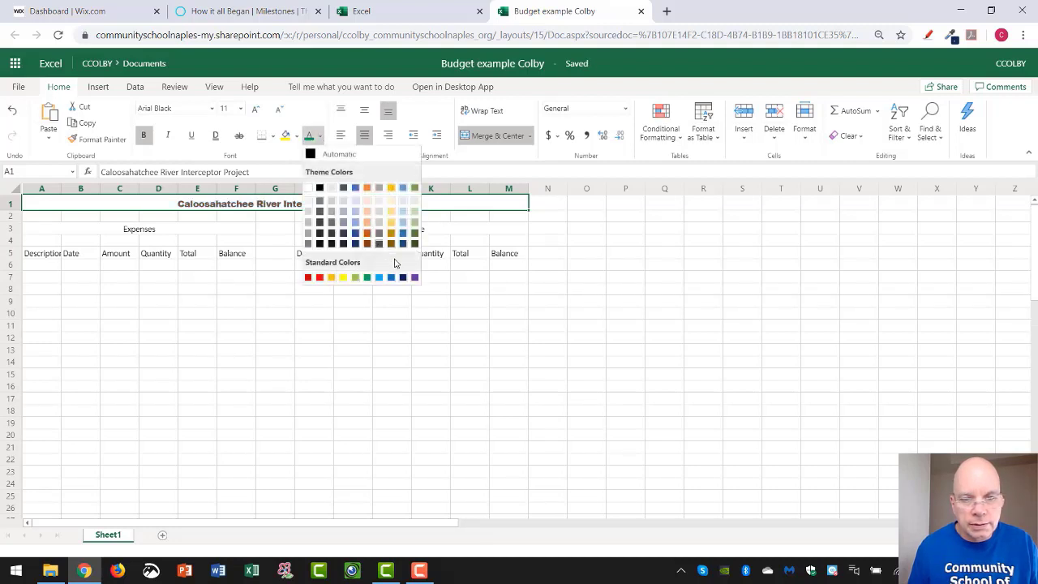
left_click(391, 279)
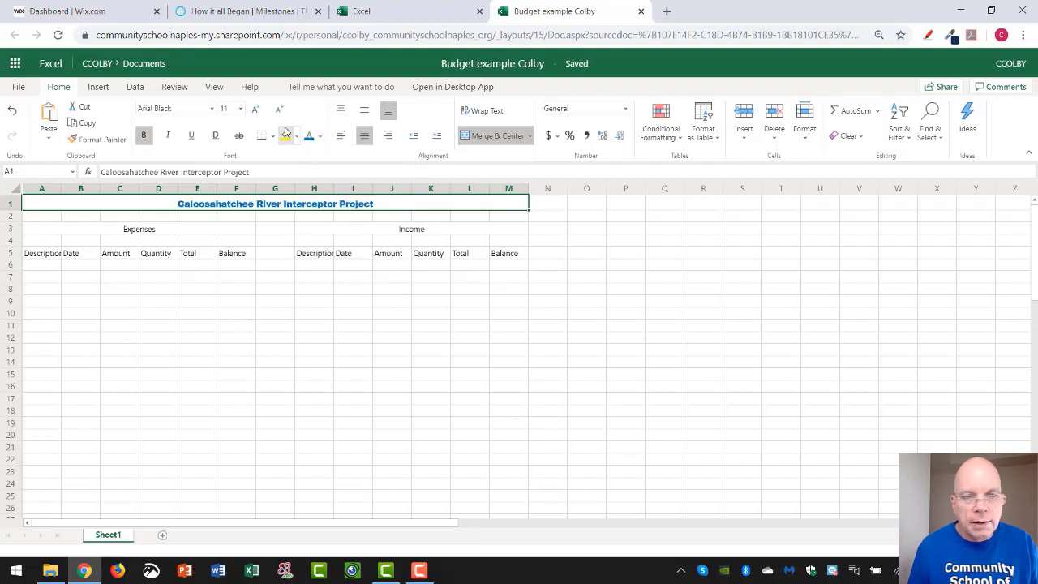
left_click(256, 110)
left_click(256, 111)
left_click(256, 110)
left_click(257, 110)
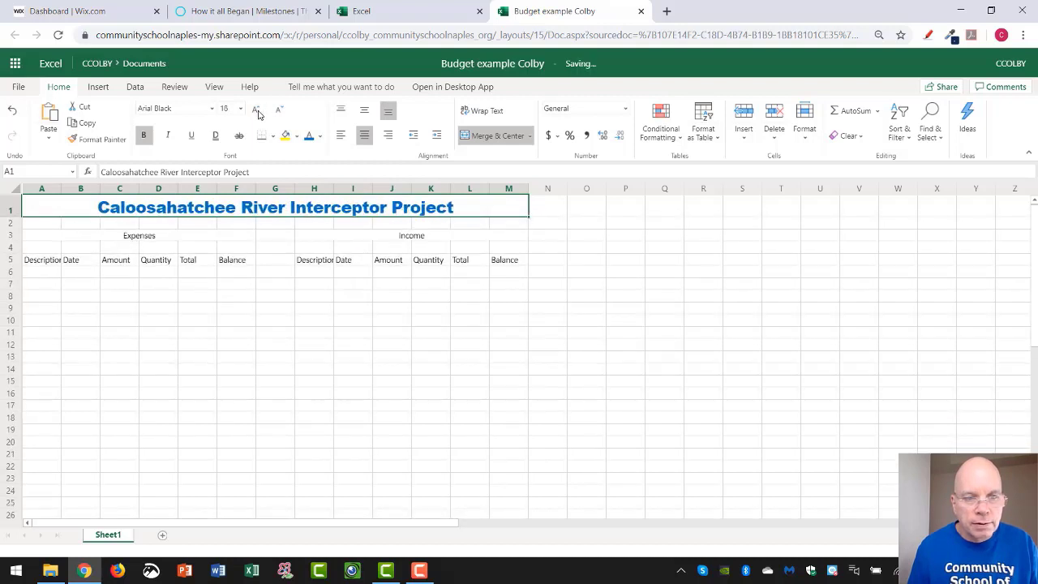
left_click(256, 110)
left_click(257, 110)
left_click(256, 111)
left_click(275, 233)
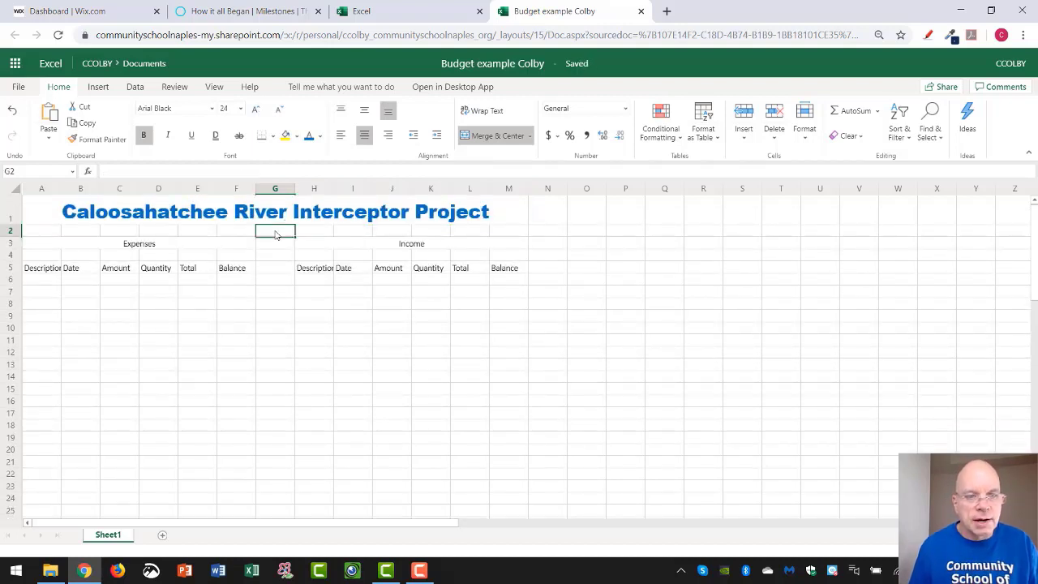
- Set all of row 3, with the Expenses and Income headings, to font size 20 and bold
left_click(185, 247)
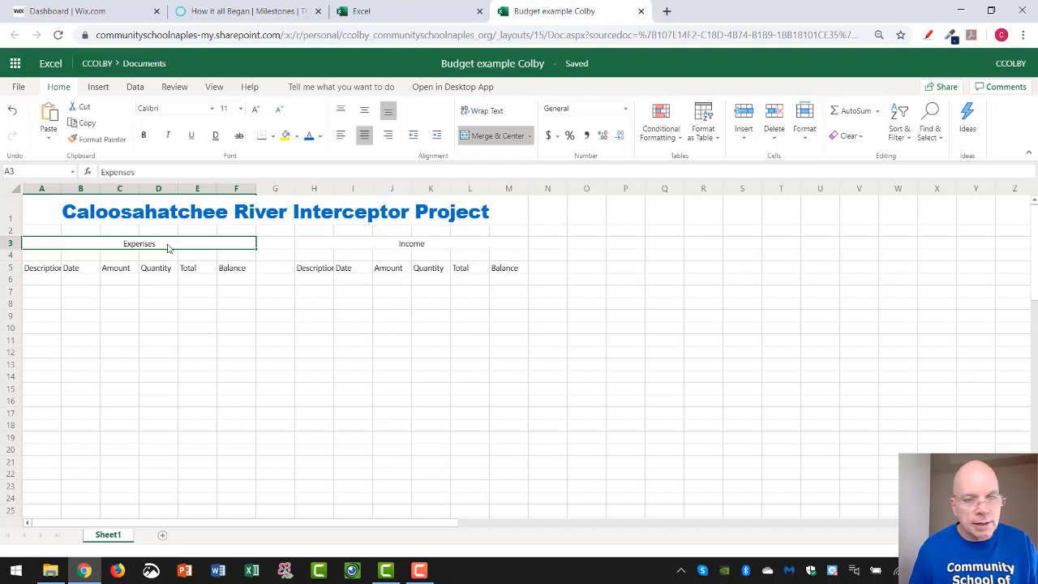
left_click(9, 246)
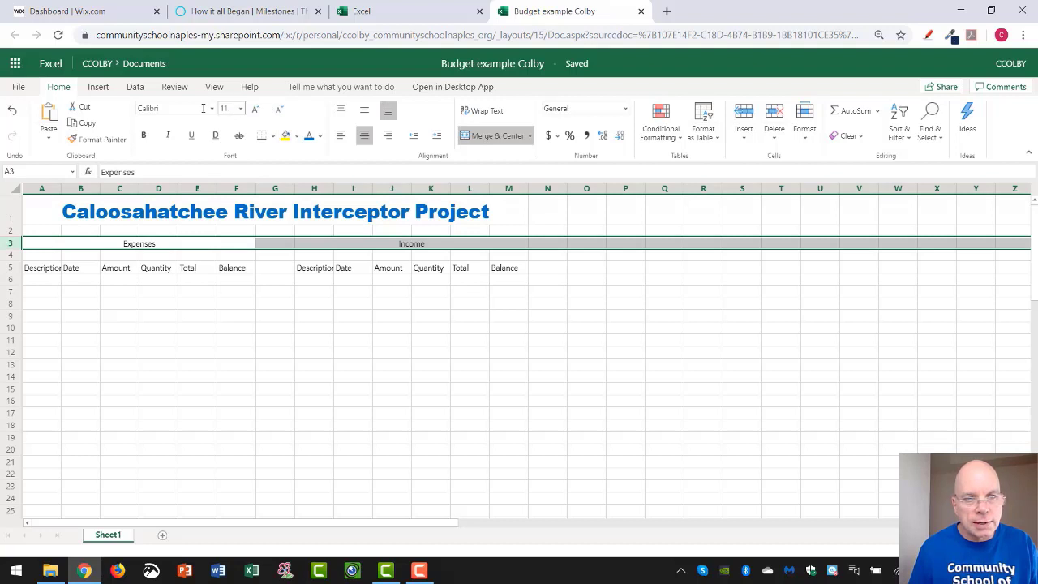
left_click(240, 109)
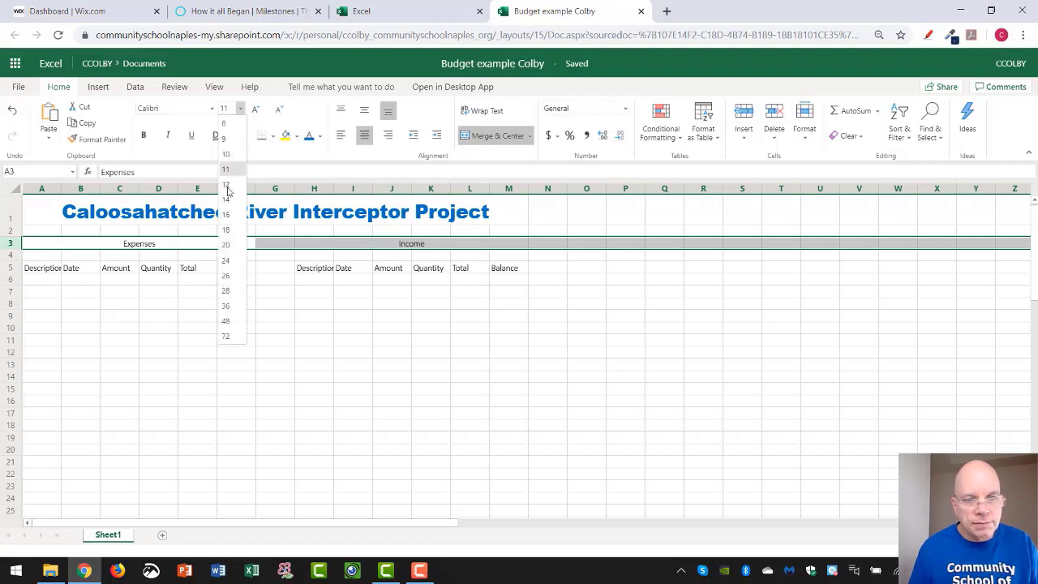
left_click(227, 247)
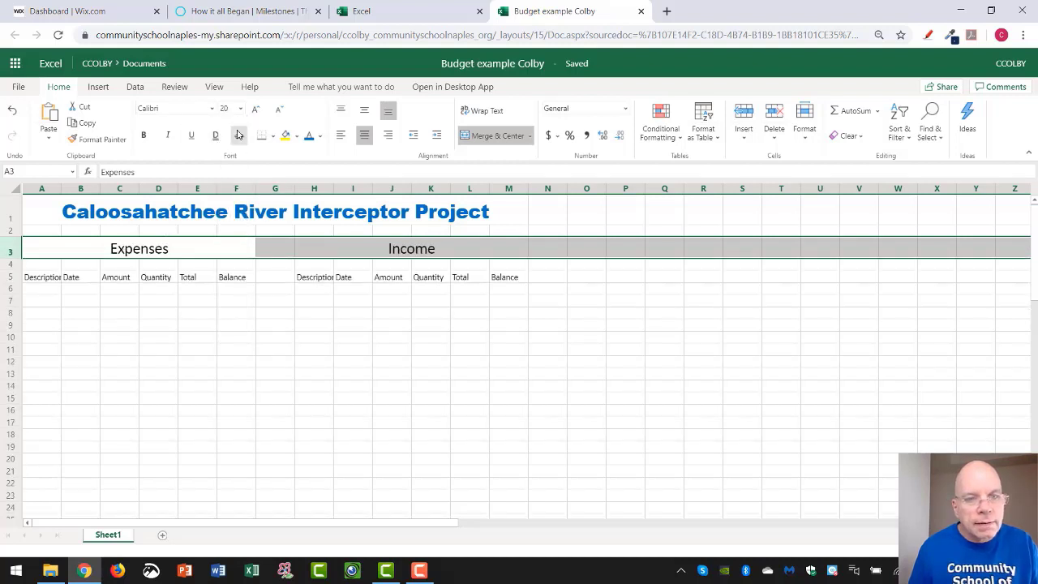
left_click(144, 136)
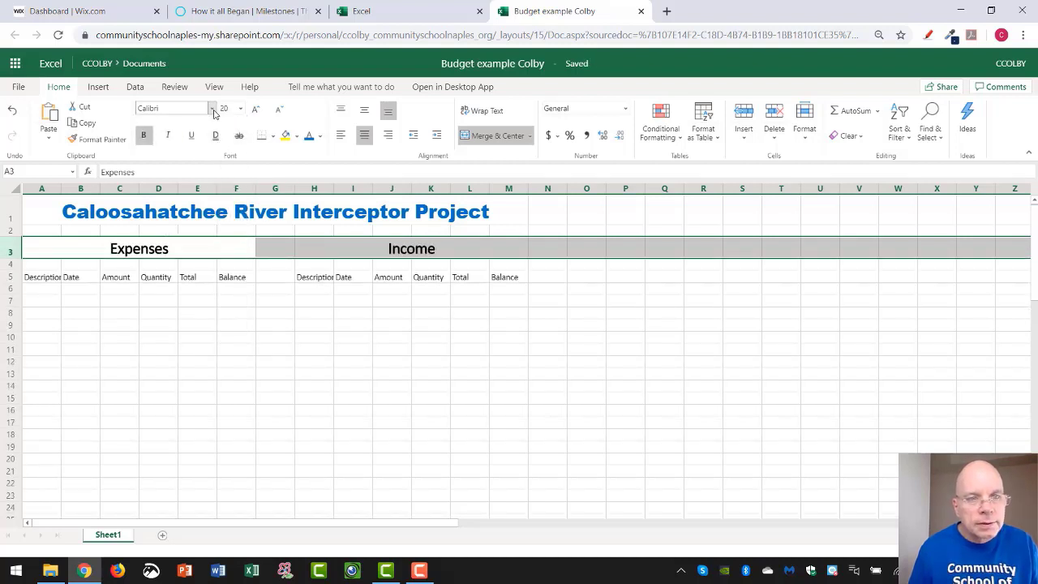
left_click(268, 270)
left_click(273, 254)
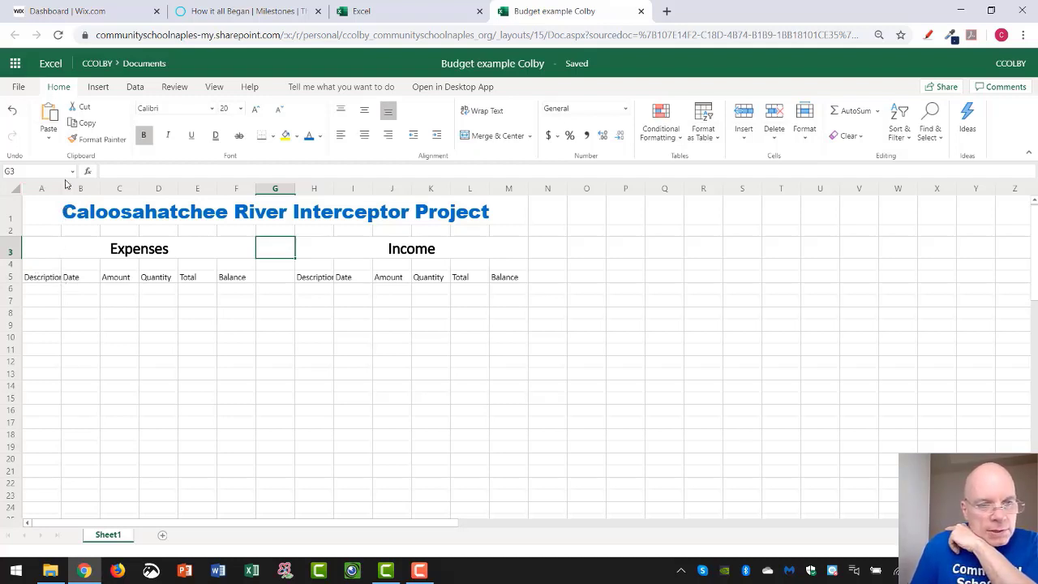
- Widen the Description columns A and H, and narrow columns D and E to fit their Quantity and Total headings
left_click_drag(61, 185, 162, 187)
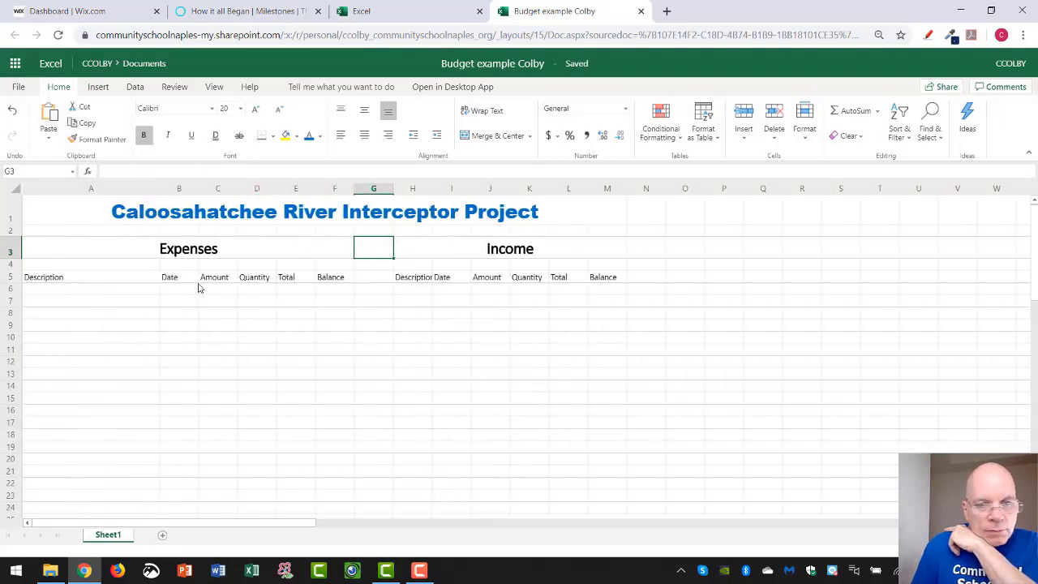
left_click_drag(432, 188, 538, 188)
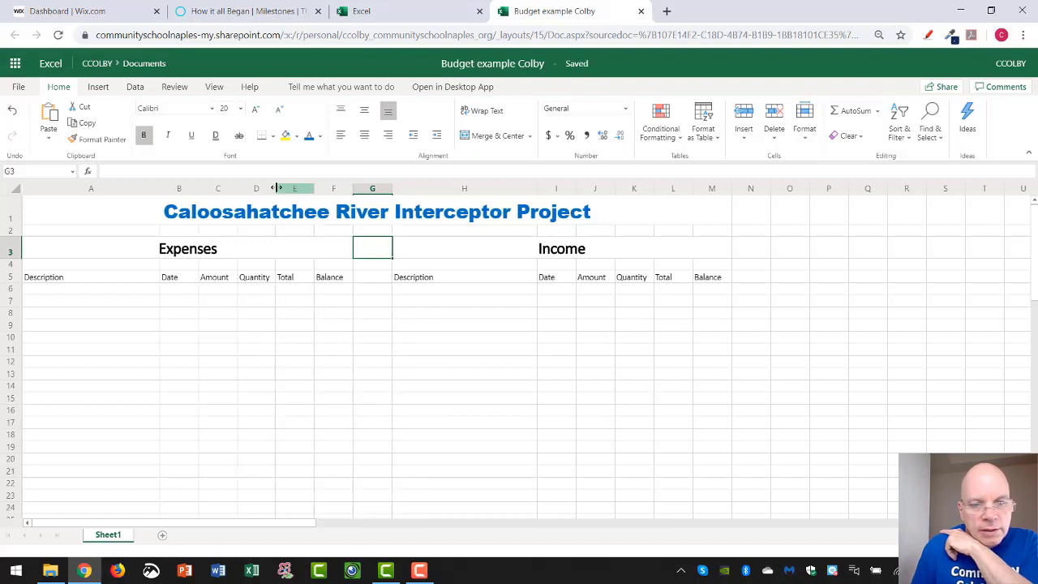
left_click_drag(275, 188, 270, 188)
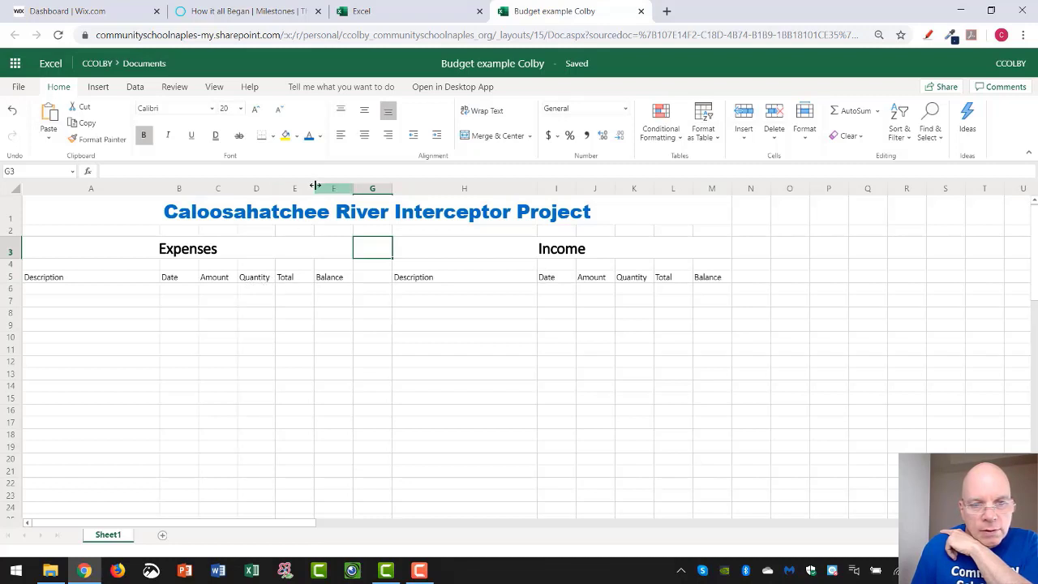
left_click_drag(315, 186, 299, 188)
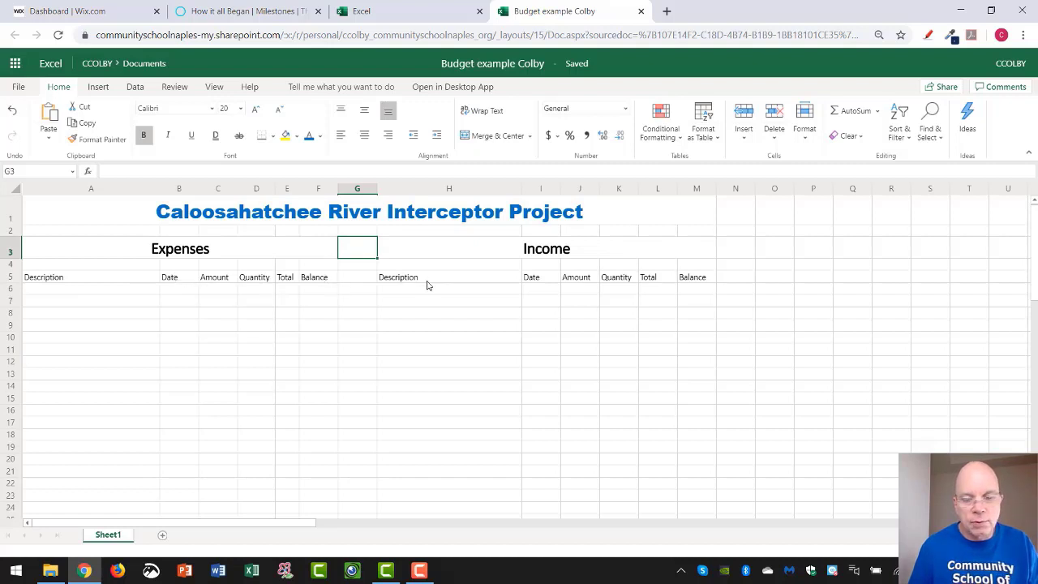
- Enter the first expense in row 6: description "Floating Platform", amount 3500 and quantity 1
left_click(114, 294)
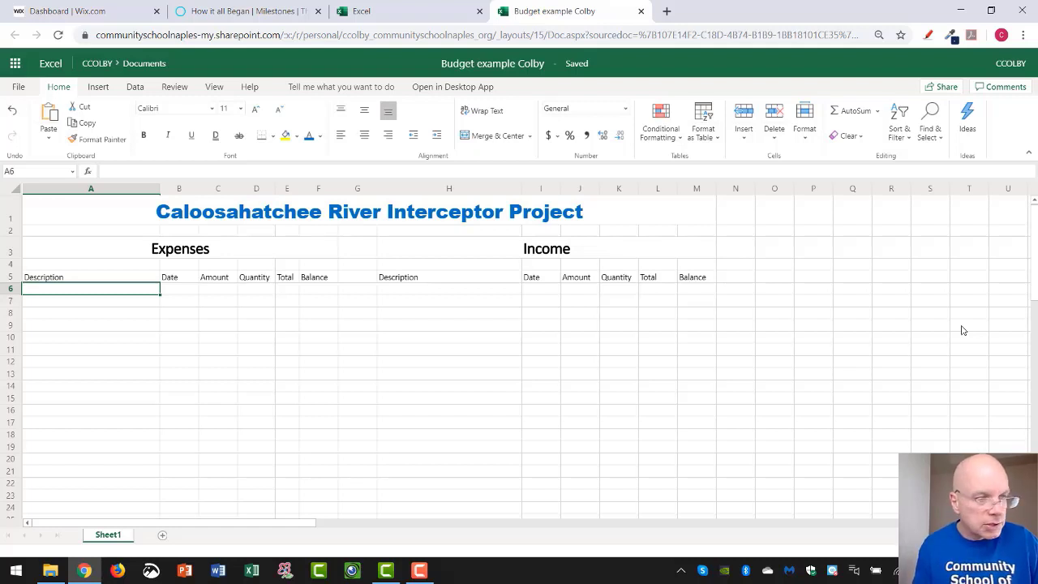
type("Flo")
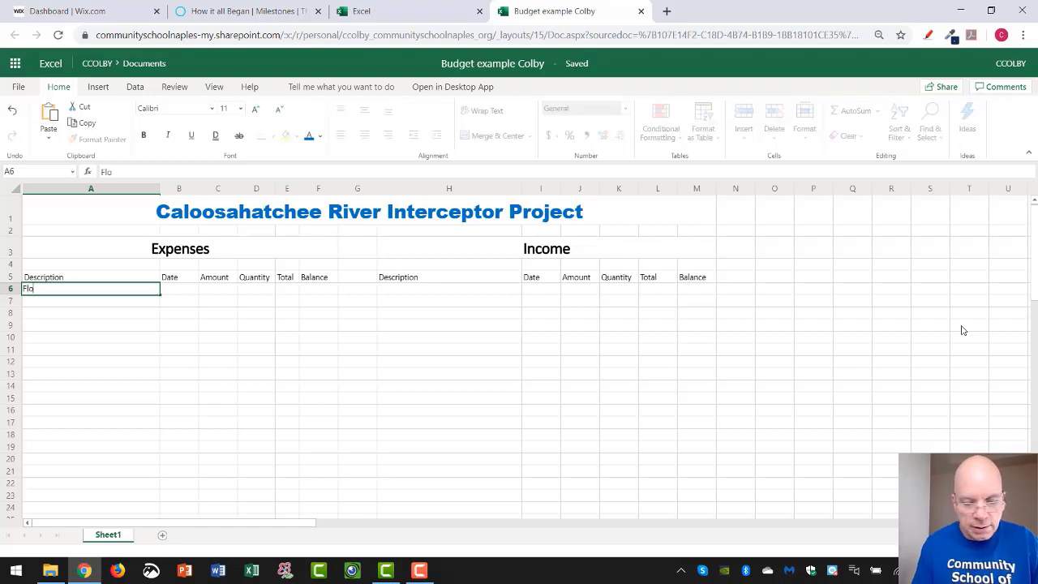
type("ating P")
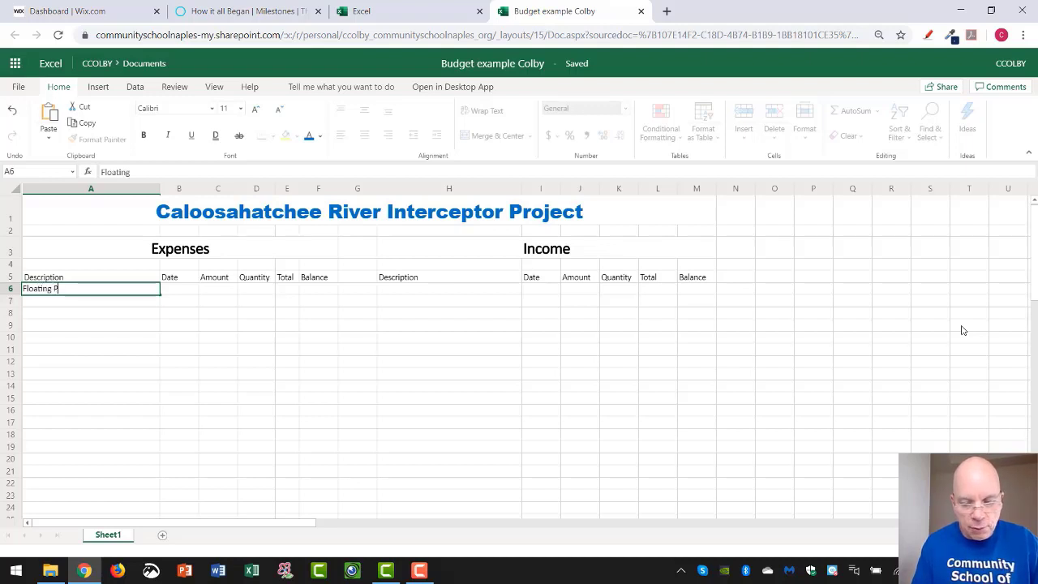
type("latform")
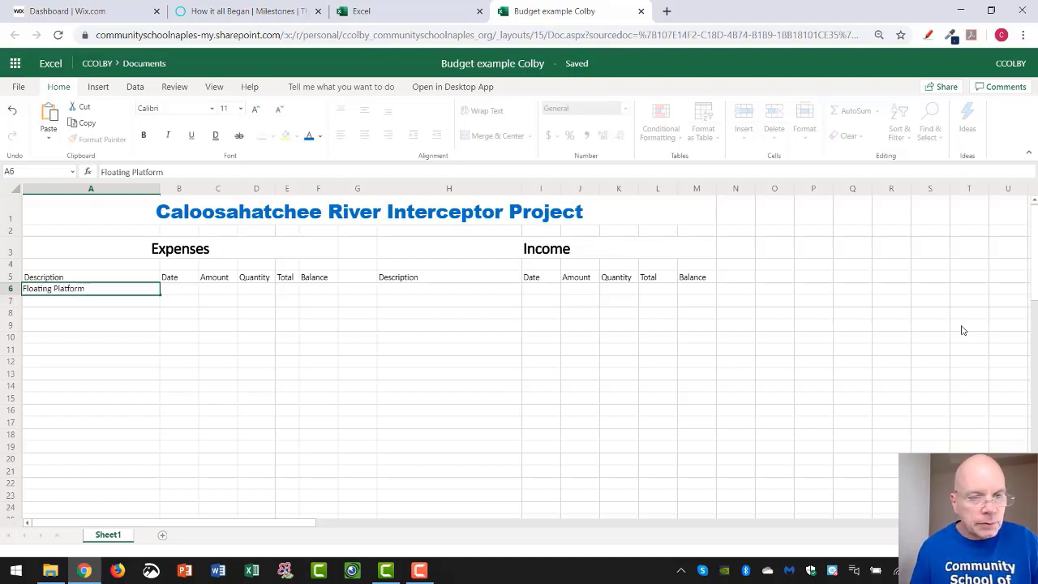
left_click(235, 292)
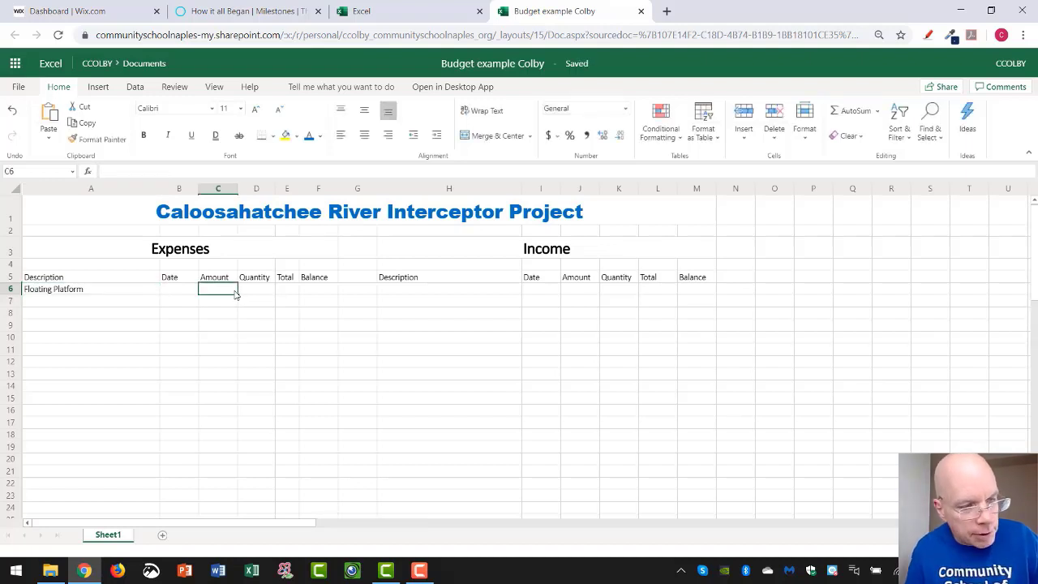
type("3500")
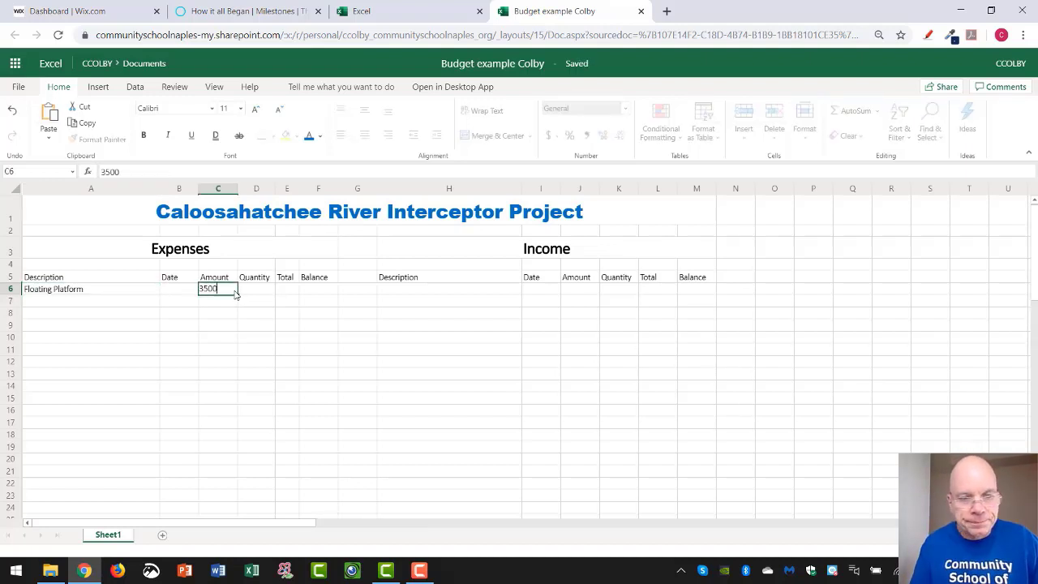
key("Tab")
type("1")
key("Tab")
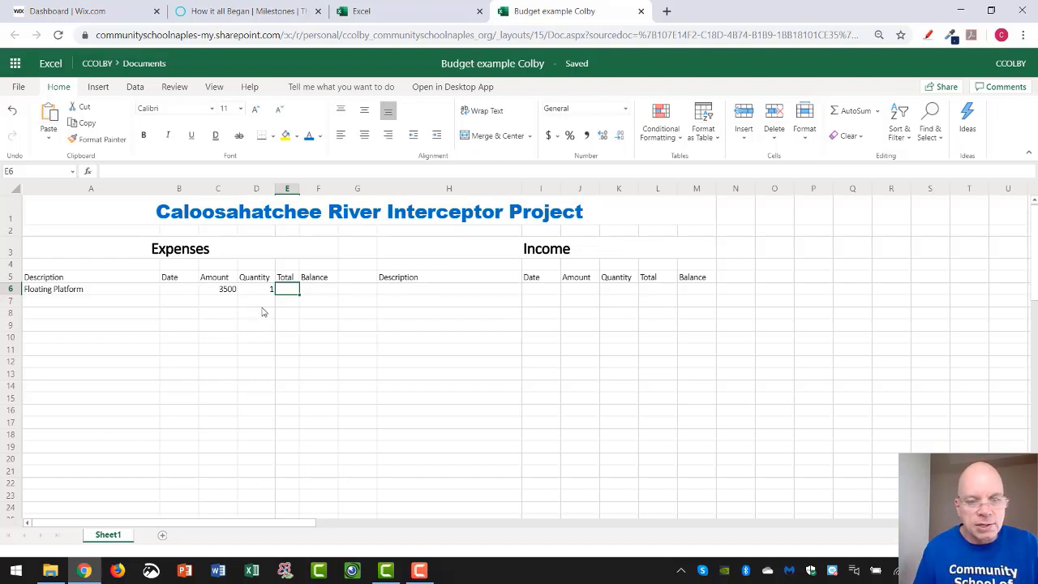
- Enter the formula =C6*D6 in cell E6 to calculate the Floating Platform total from amount and quantity
left_click(171, 171)
type("=")
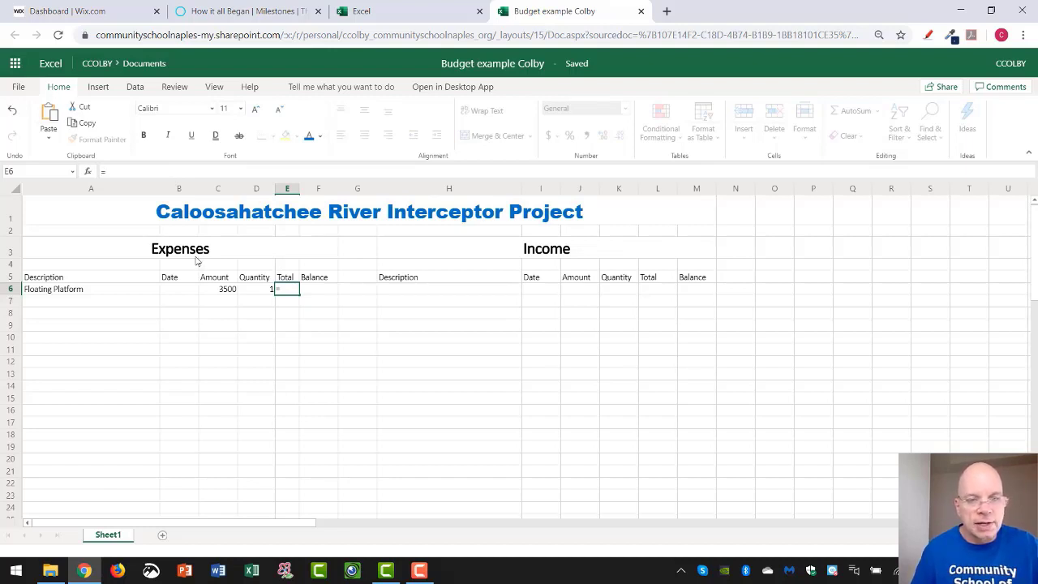
left_click(213, 291)
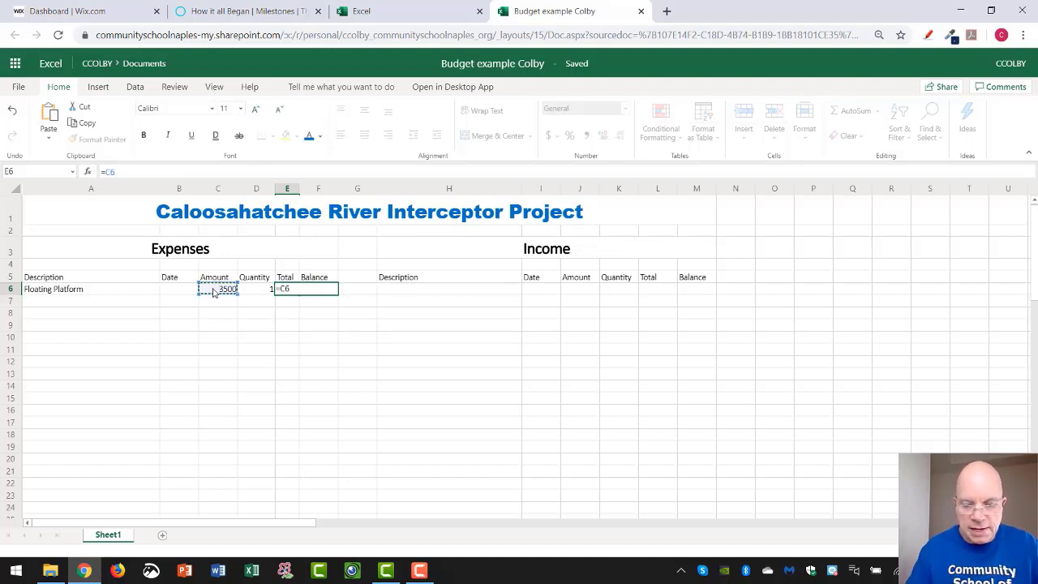
type("*")
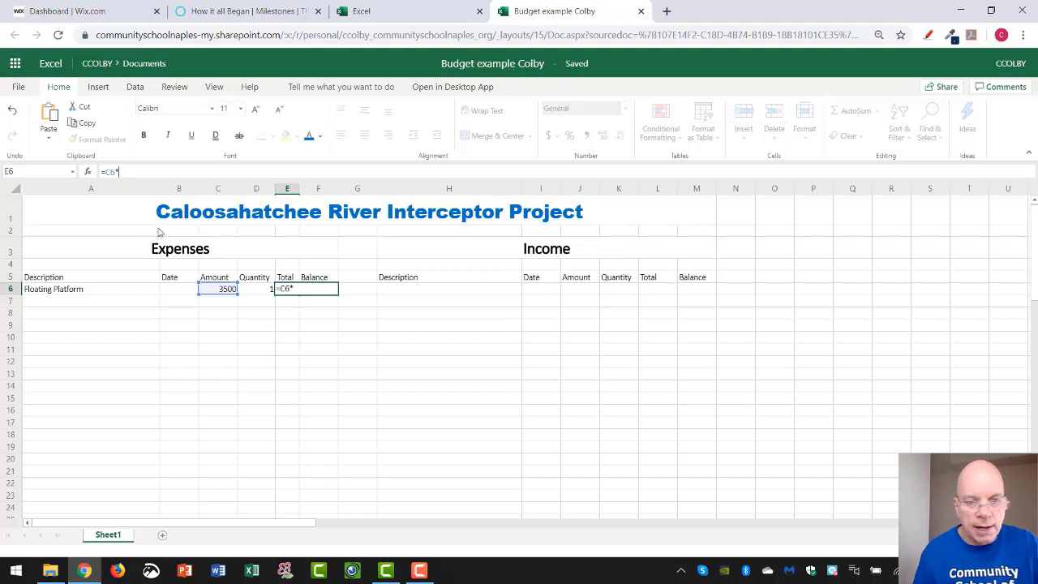
left_click(258, 290)
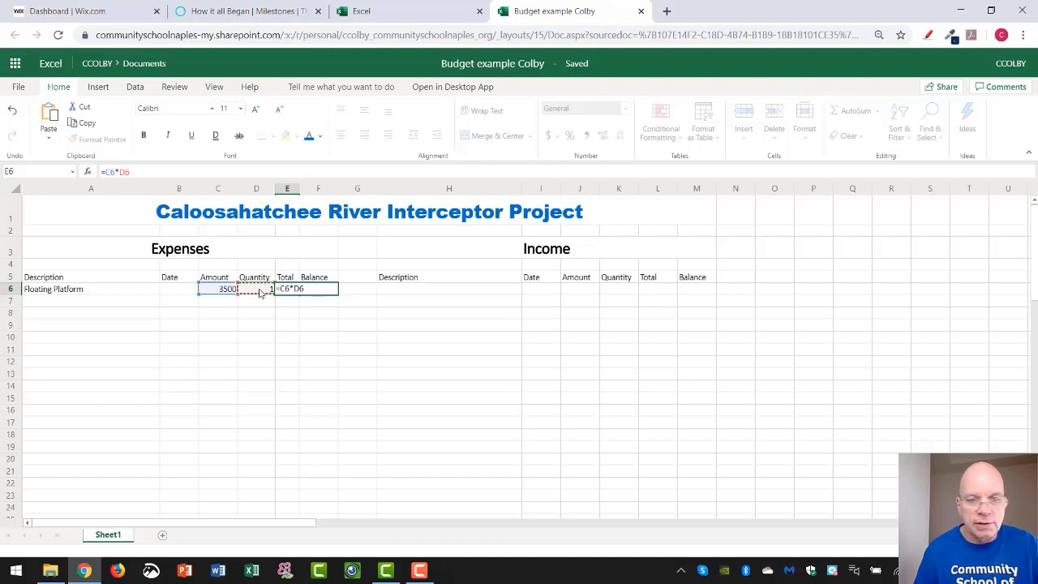
key("Return")
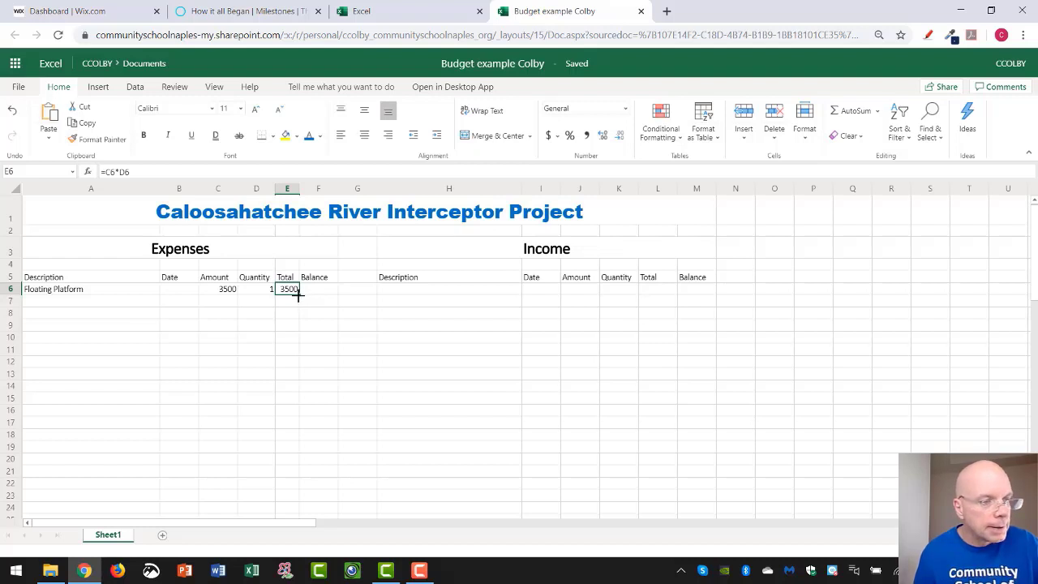
- Fill the total formula from E6 down the Expenses table's Total column through E18
left_click(99, 306)
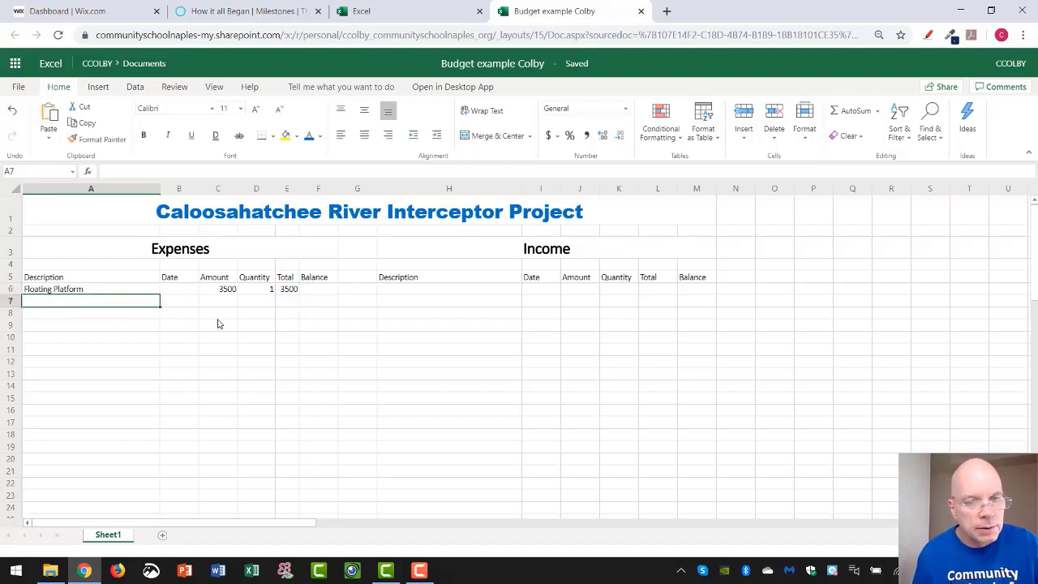
left_click(287, 290)
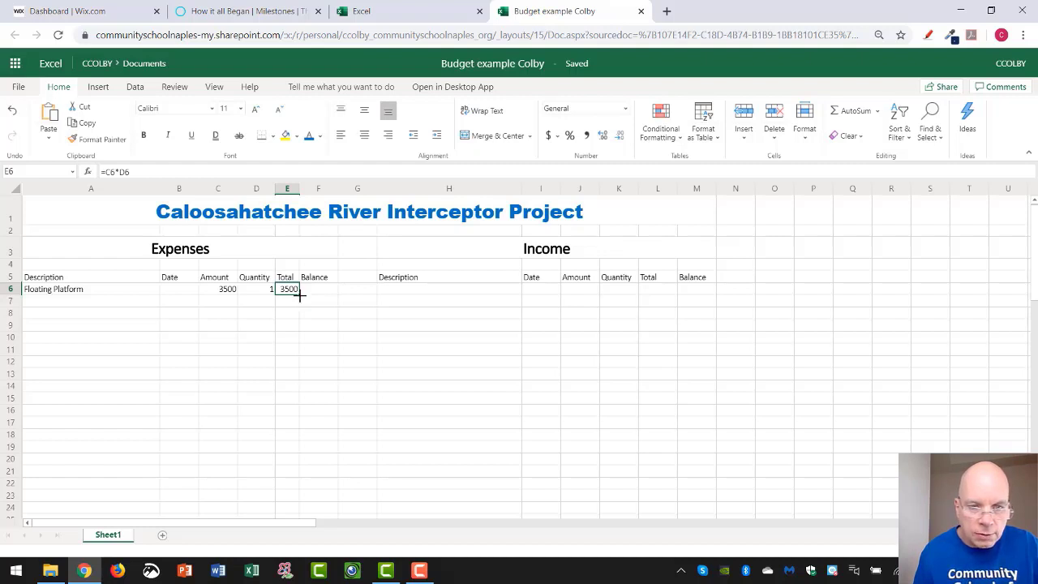
left_click_drag(300, 296, 295, 439)
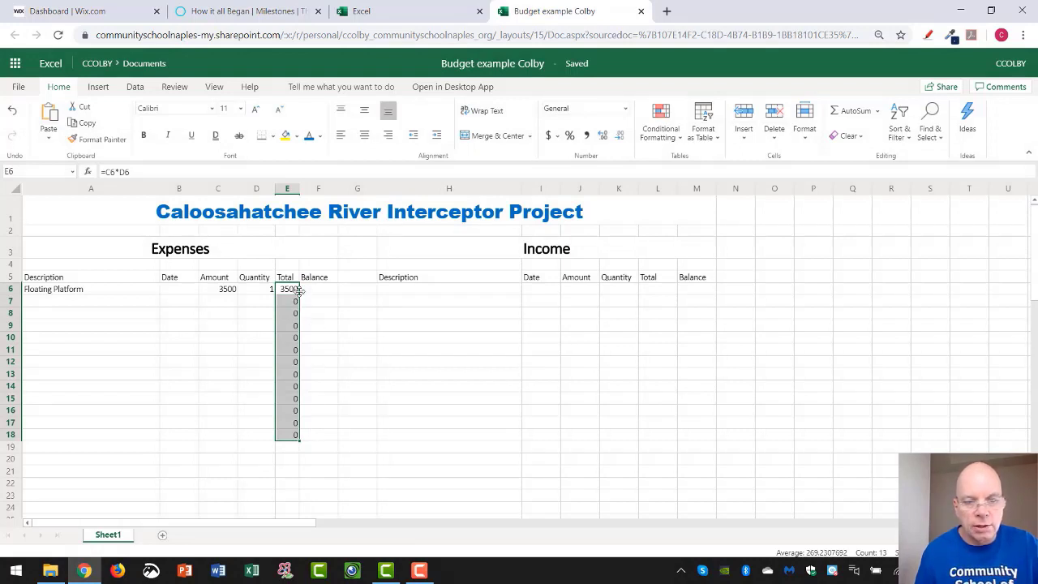
- Enter the description "Turbidity Curtain Barrier per 50 ft." in cell A7 as the second expense
left_click(125, 300)
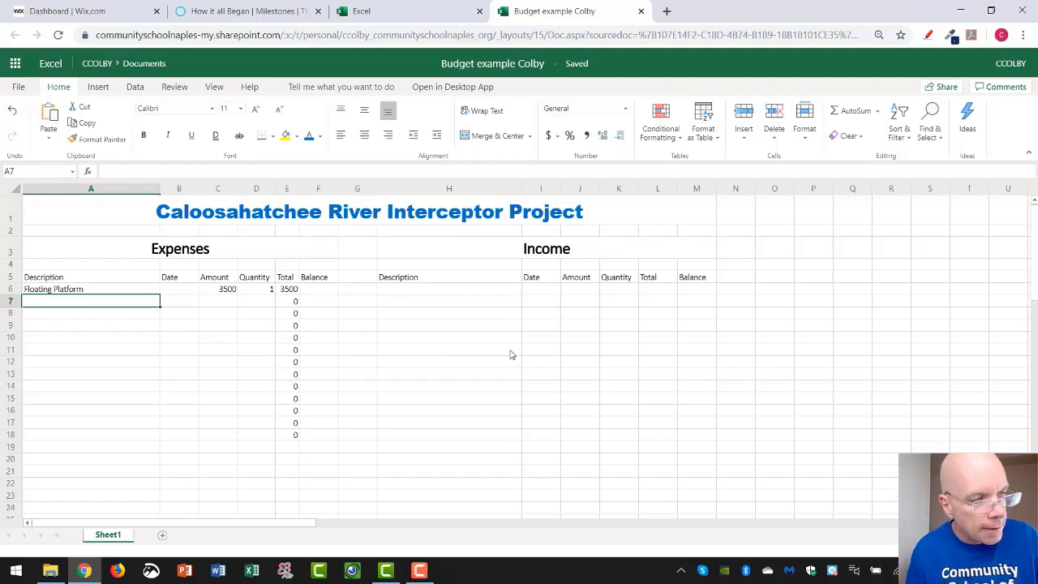
type("Turbity")
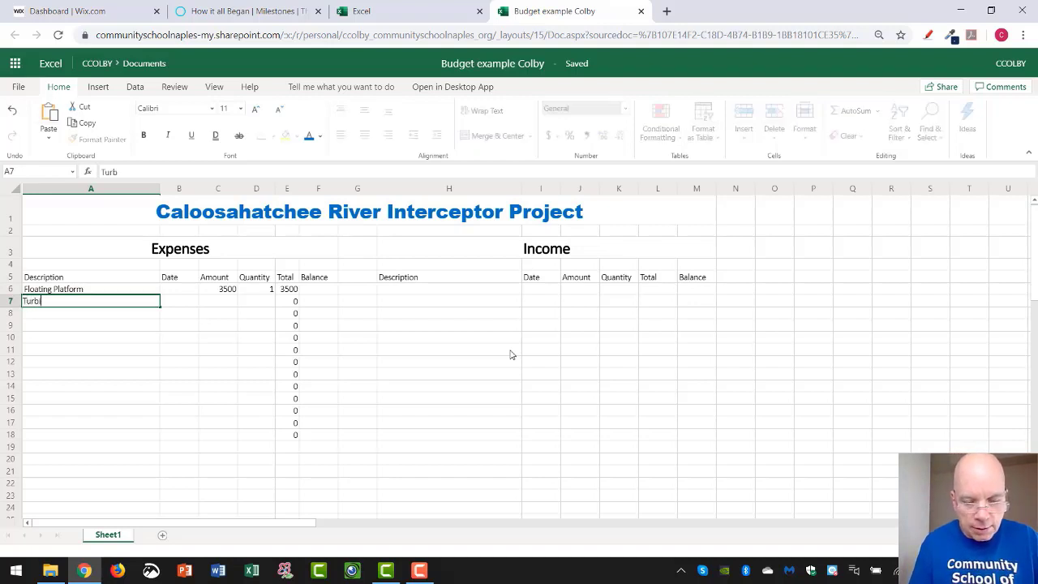
key("BackSpace")
key("BackSpace")
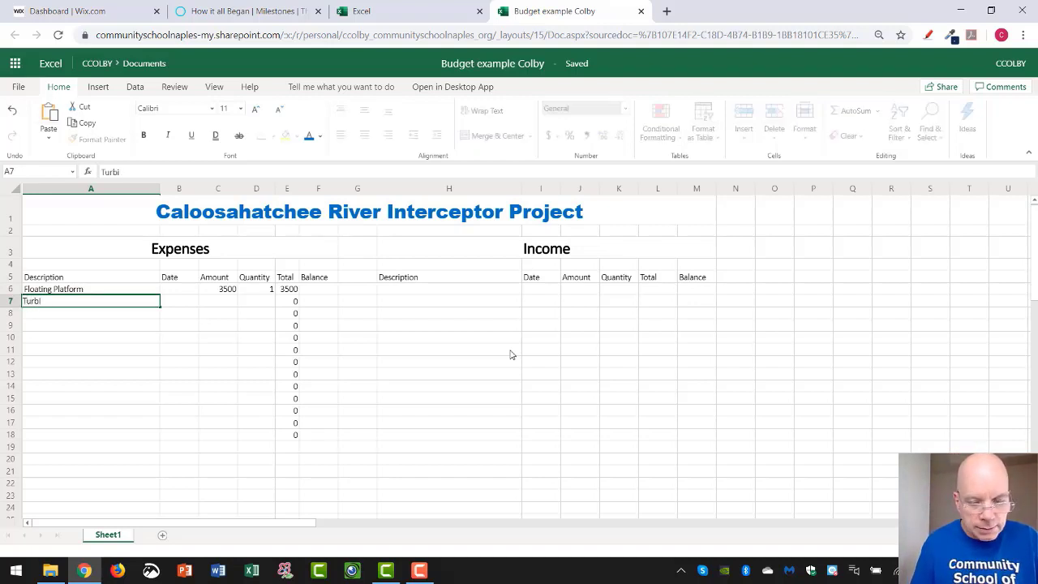
type("dity")
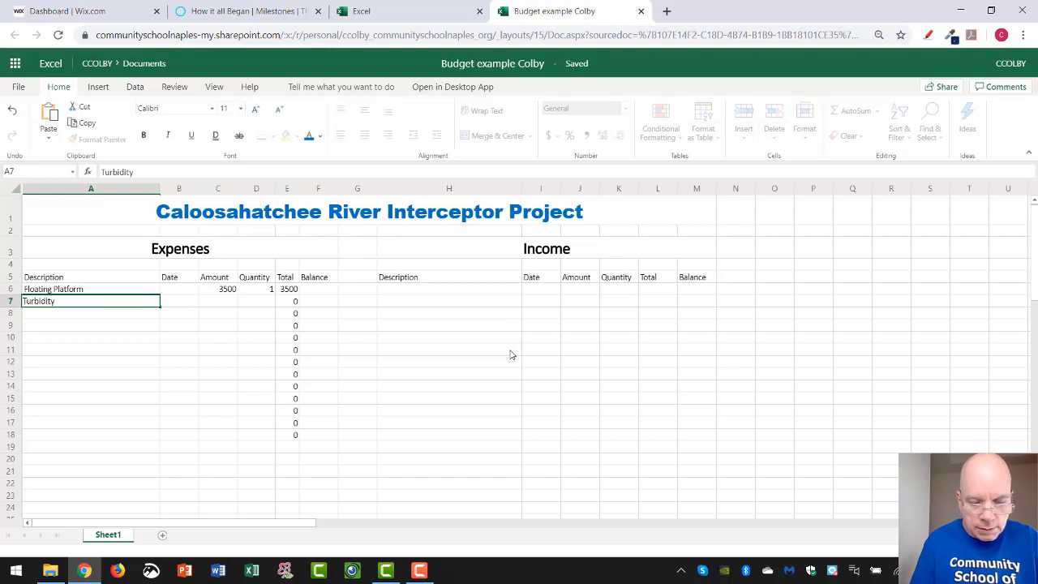
type(" Curtain")
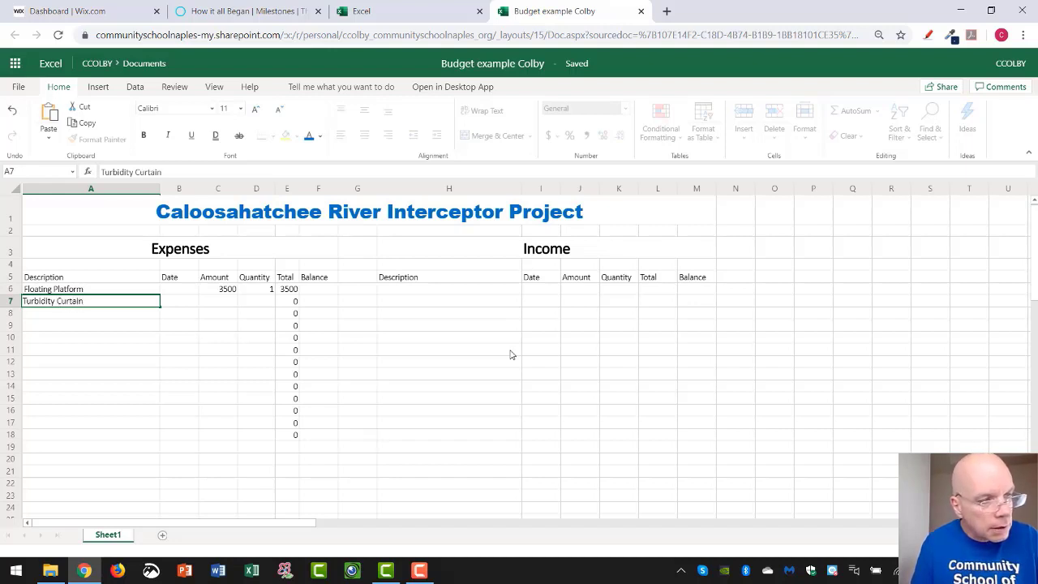
type(" Barrier")
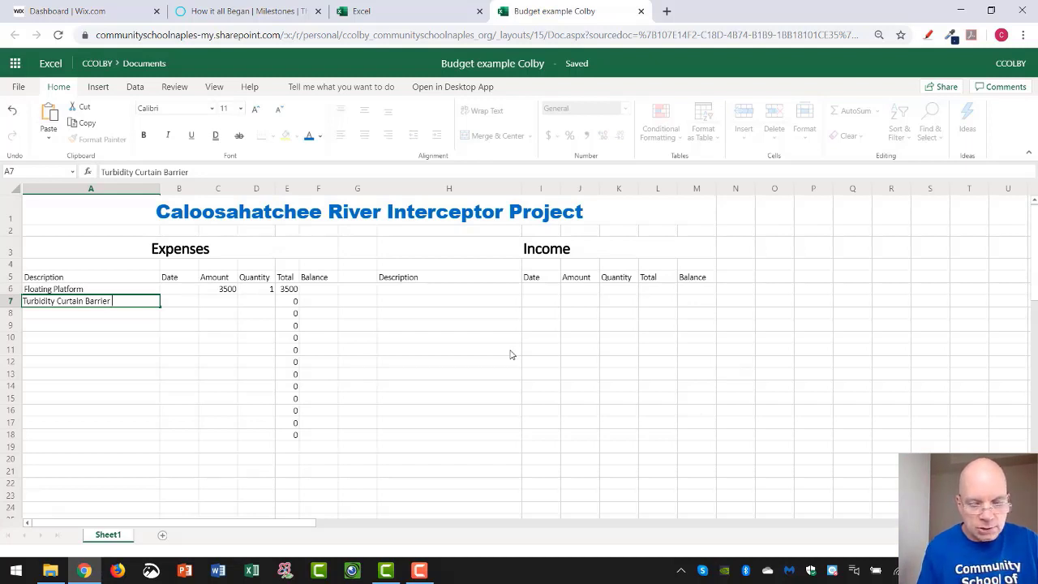
type("per")
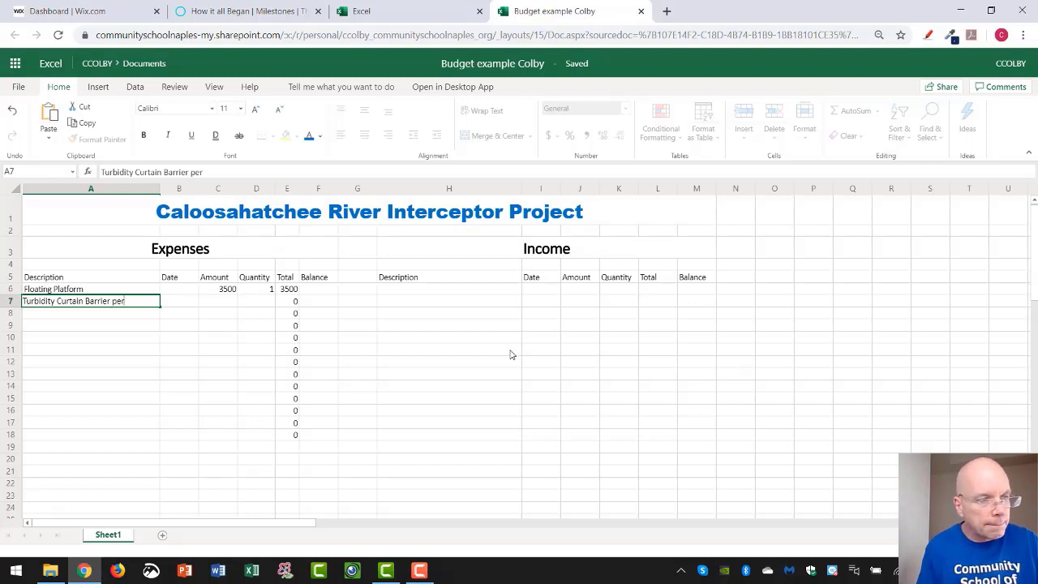
type(" 50 ft")
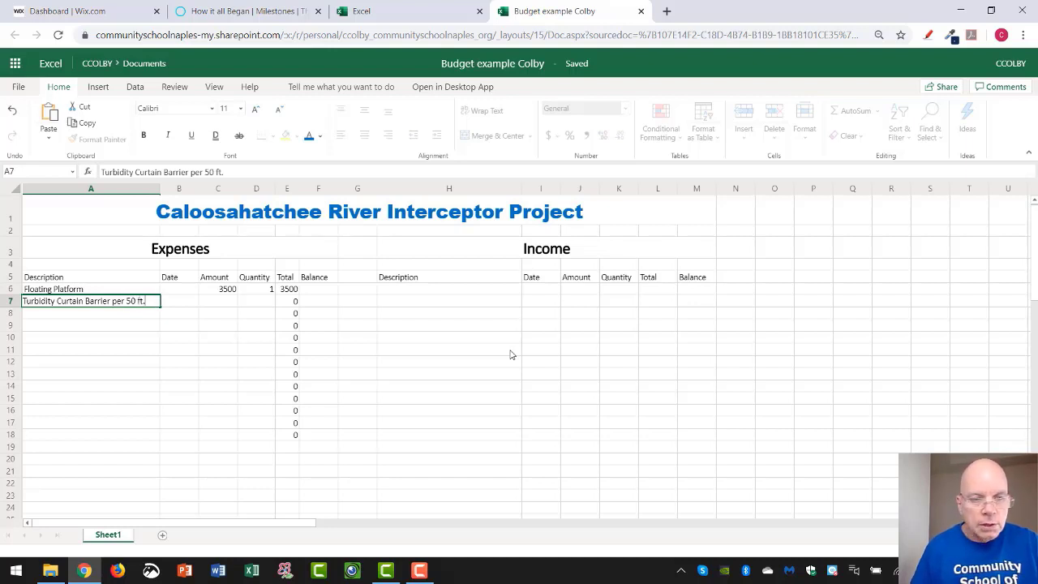
type(".")
- Give the Turbidity Curtain Barrier expense in row 7 an amount of 545 and a quantity of 5
left_click(227, 307)
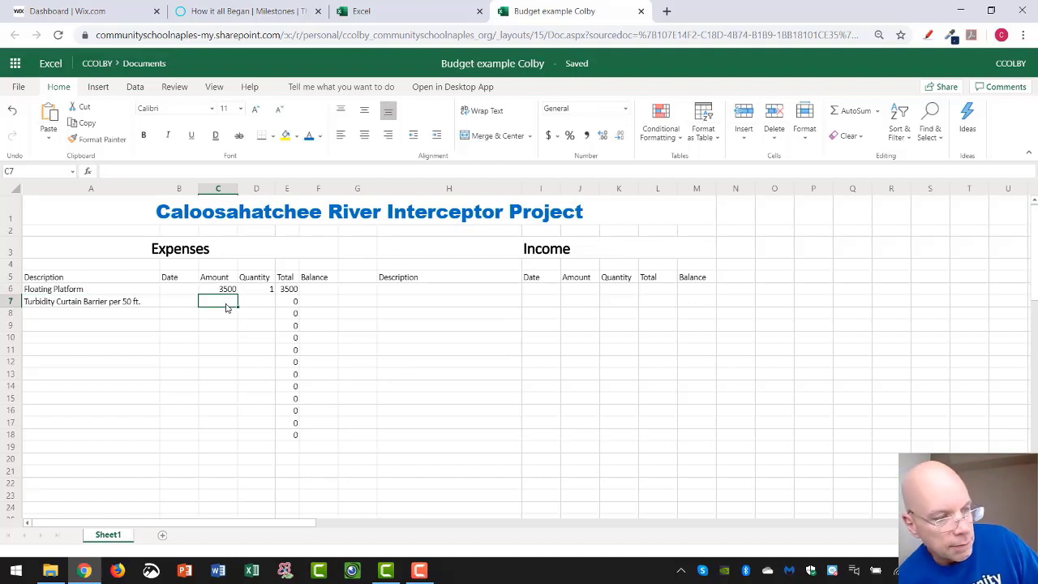
type("545")
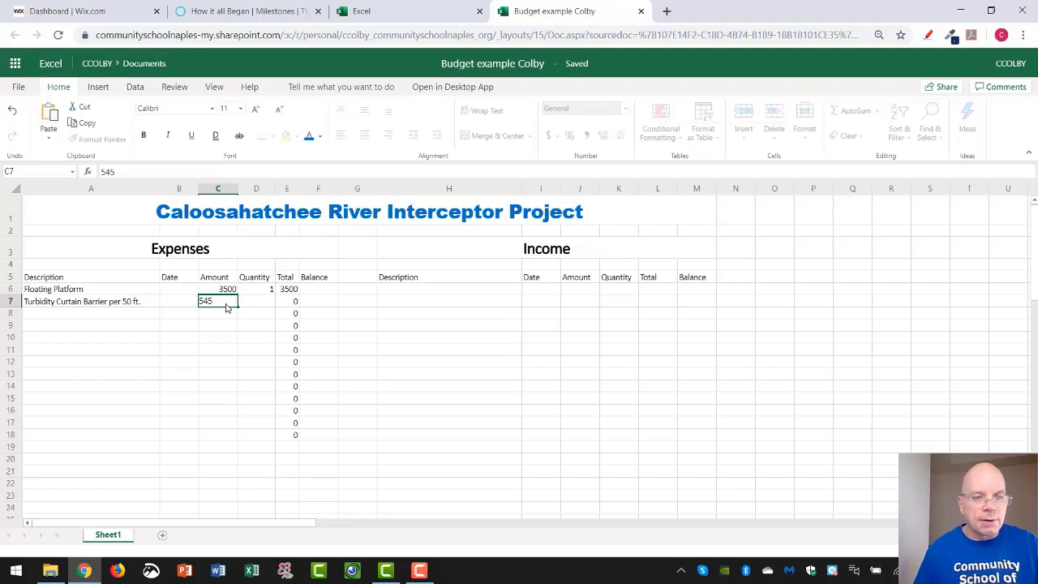
left_click(267, 304)
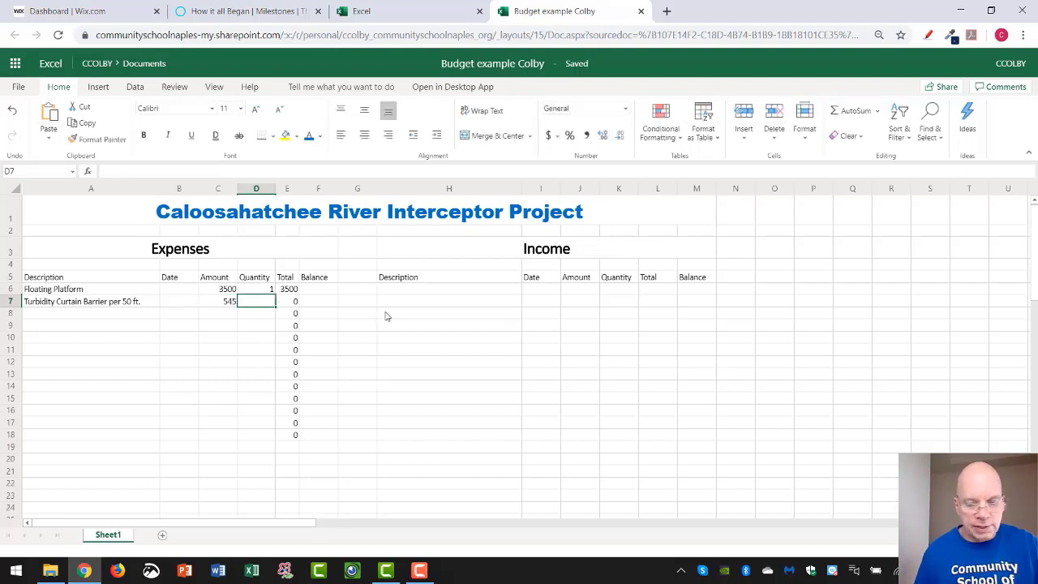
type("5")
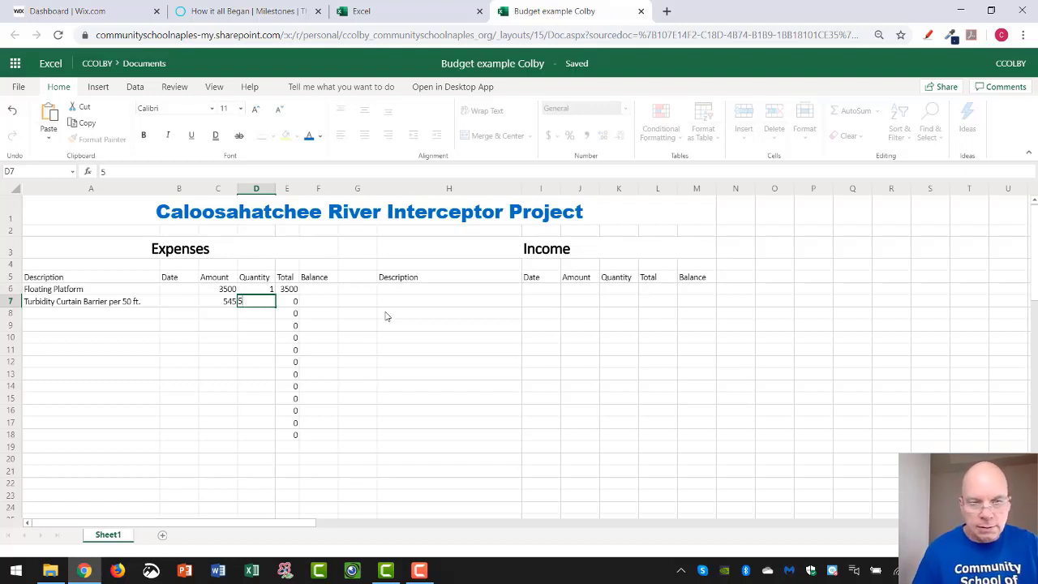
key("Return")
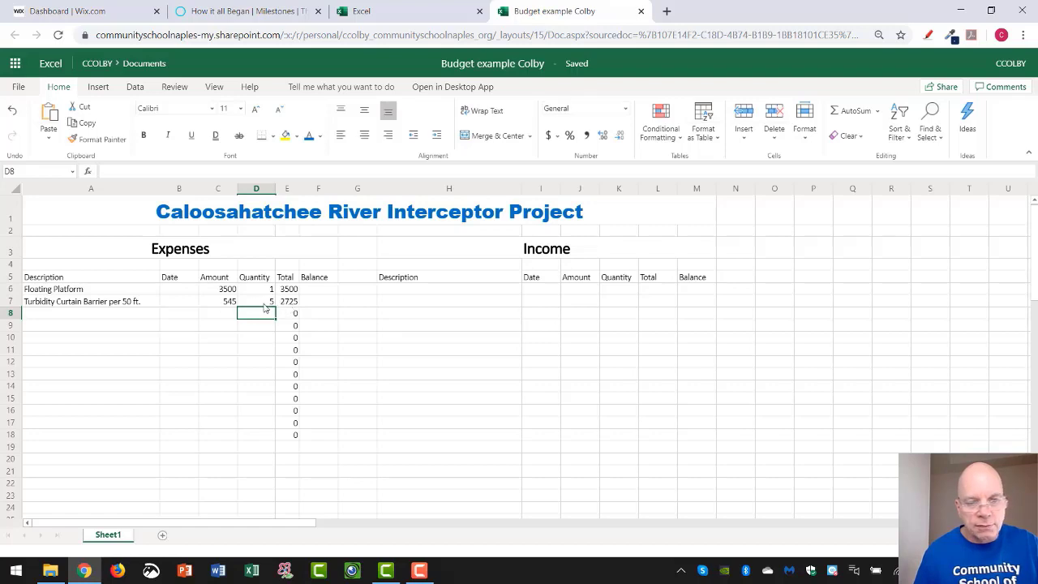
left_click(55, 316)
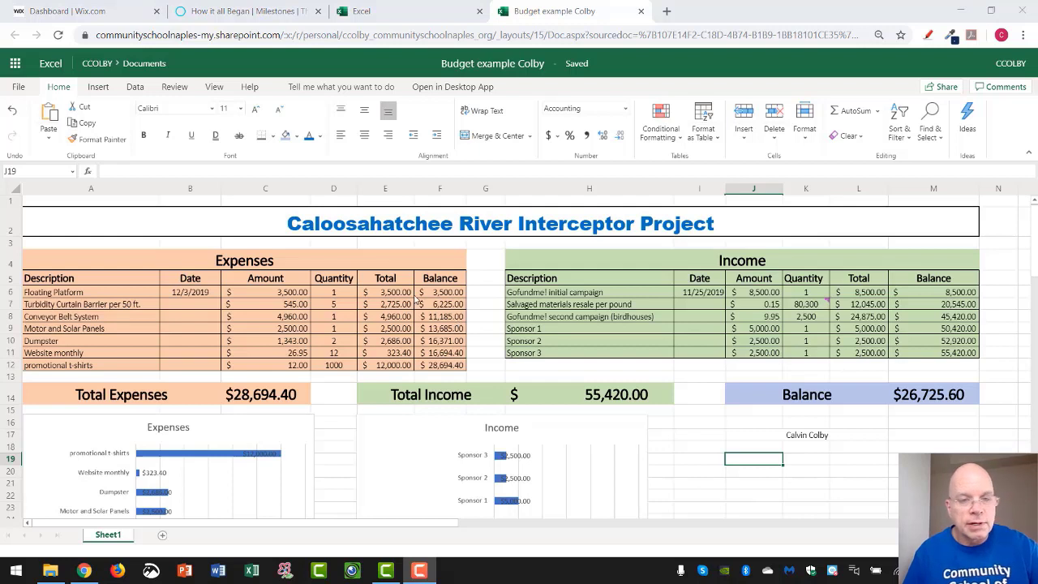
- Select the turbidity curtain amount in C7 and search Google in a new browser tab for "turbidity curtain cost"
left_click(296, 307)
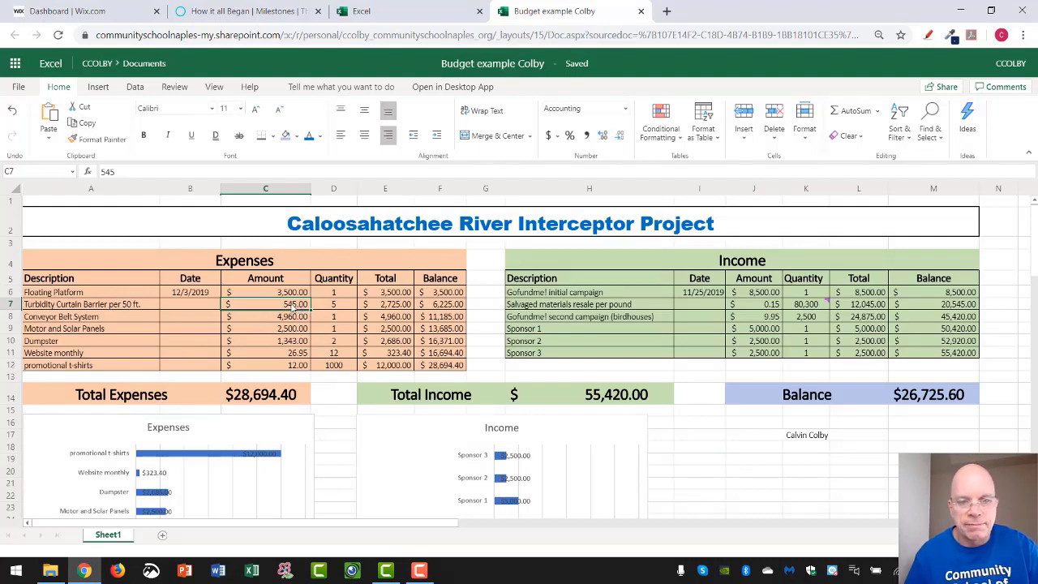
left_click(666, 11)
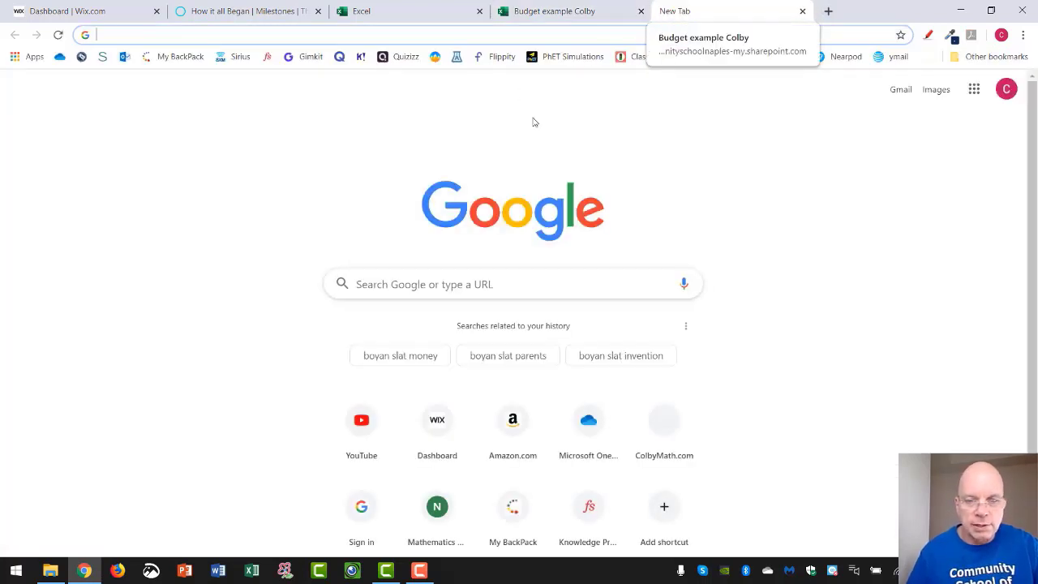
left_click(481, 288)
type("tu")
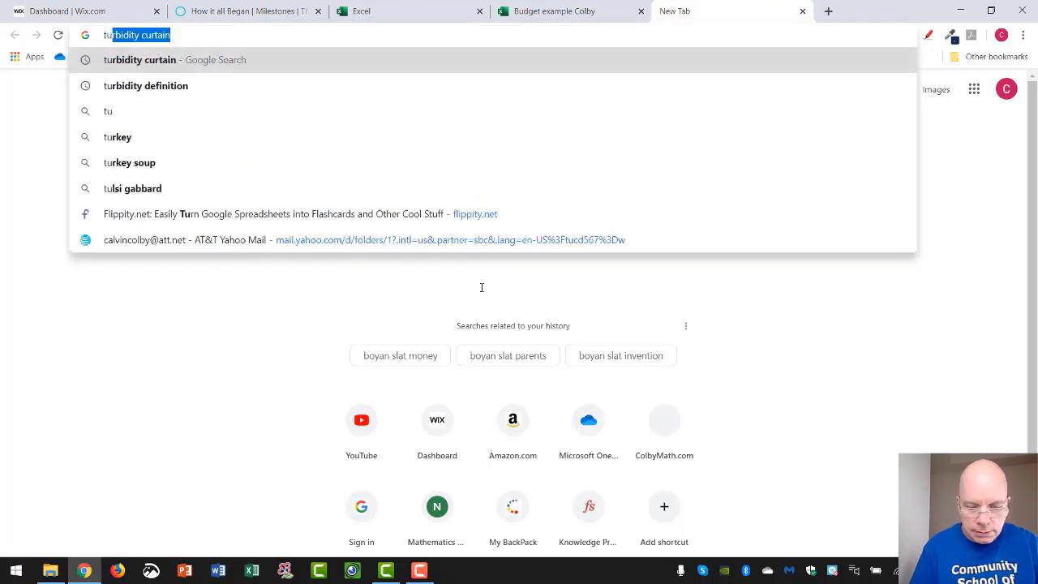
type("rbidity ")
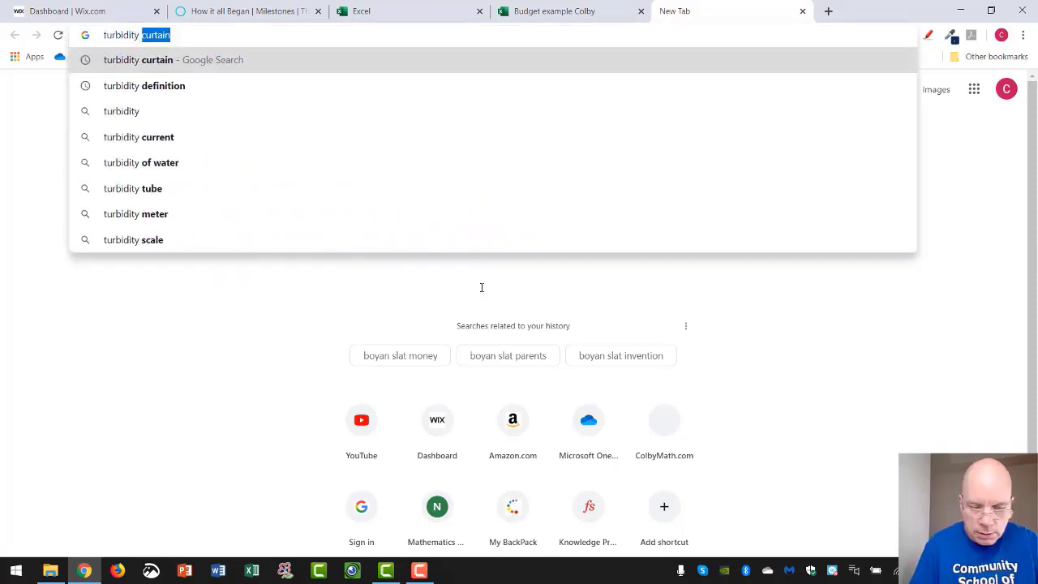
type("curtain cost")
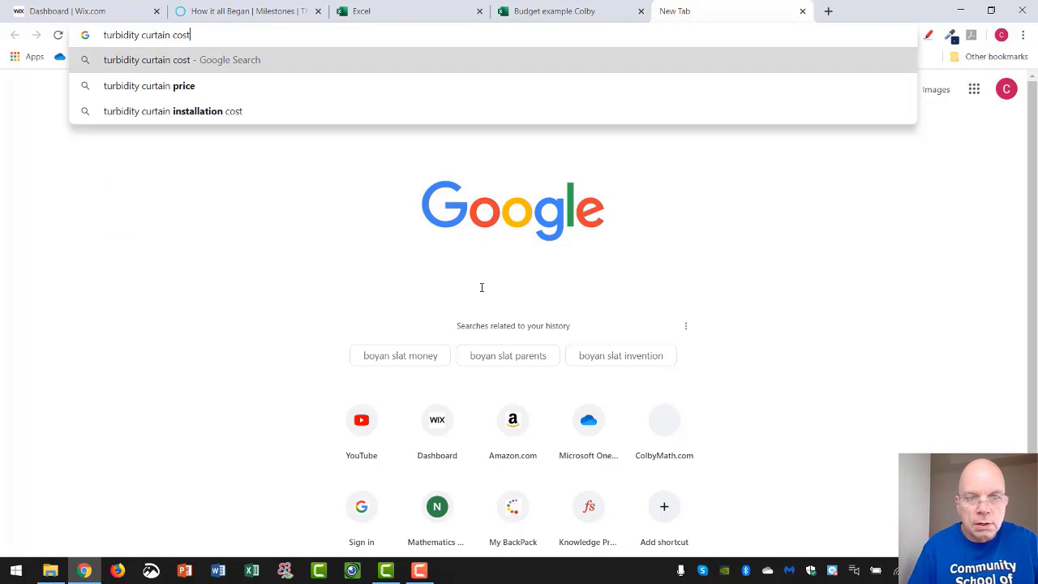
key("Return")
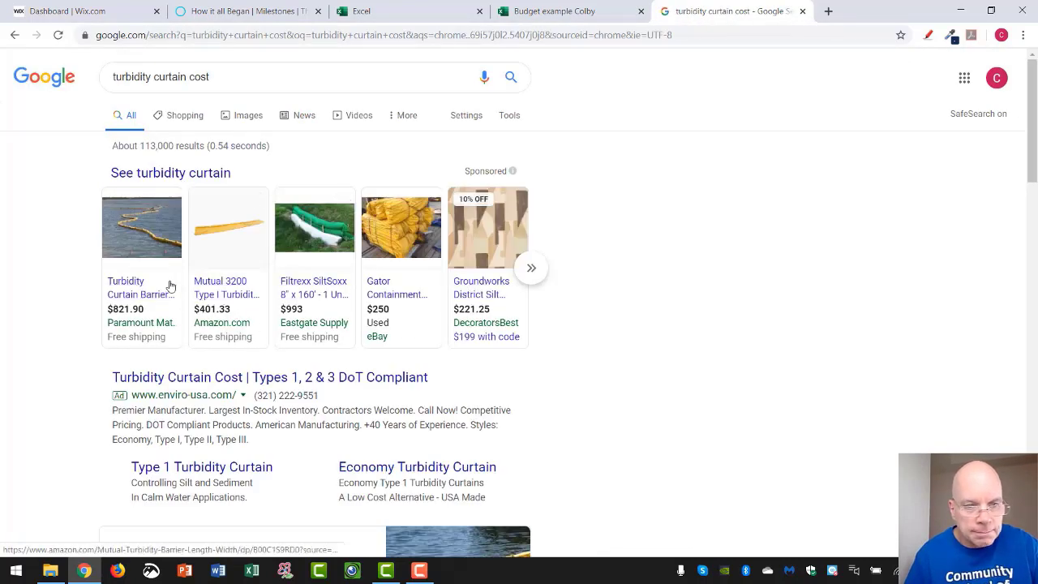
- Open Paramount Materials' Turbidity Curtain Barrier Type 1 DOT 9' x 50' product page, check its quantity pricing and copy the page address
mouse_move(144, 286)
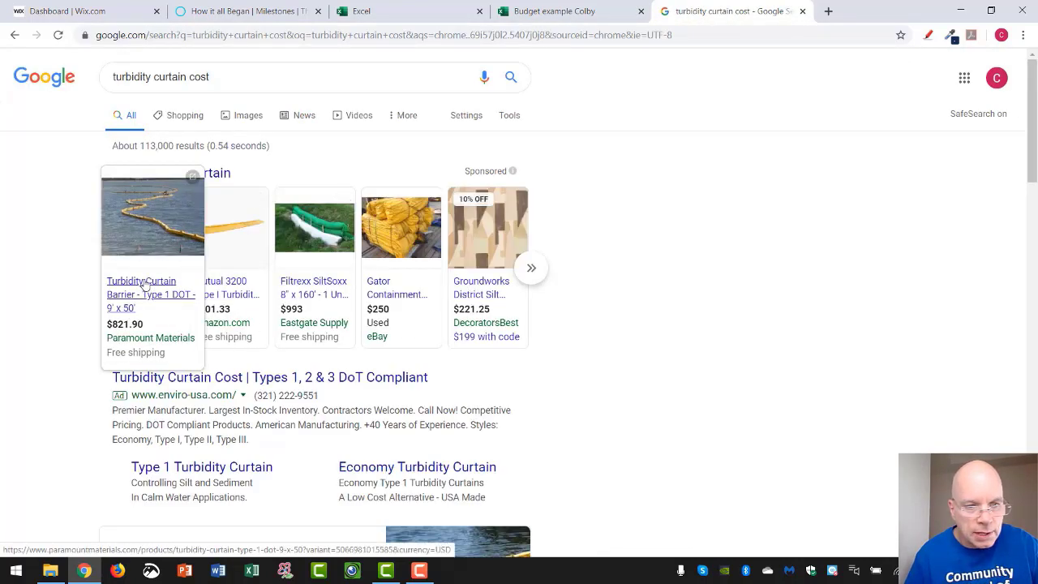
left_click(144, 283)
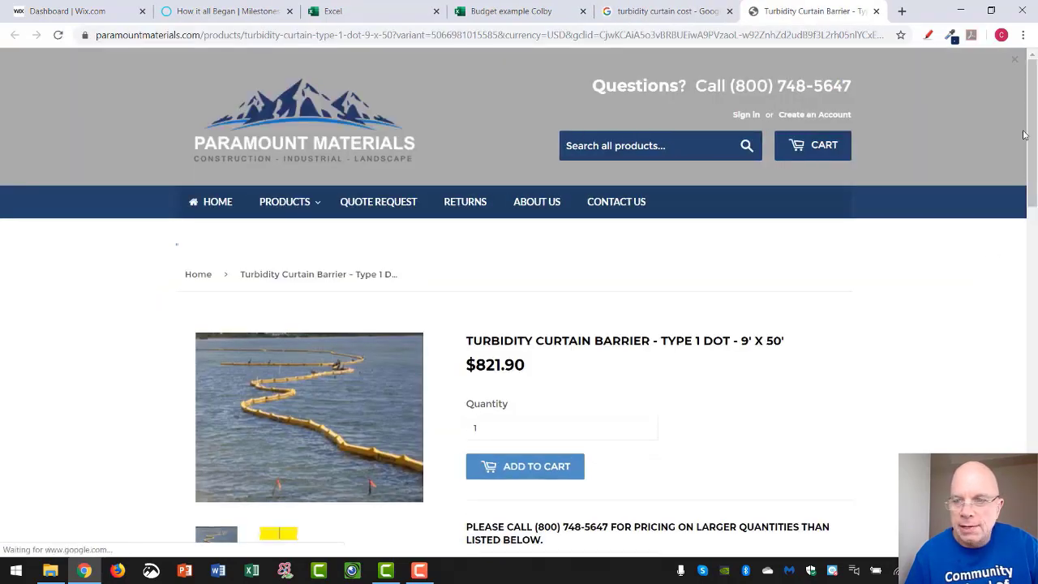
left_click_drag(1034, 124, 1037, 199)
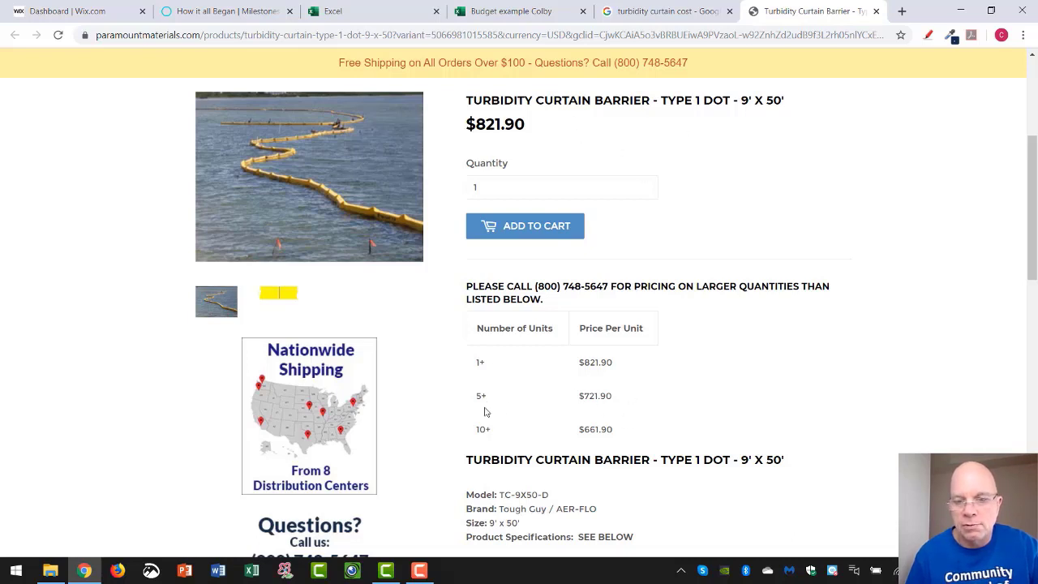
left_click(416, 36)
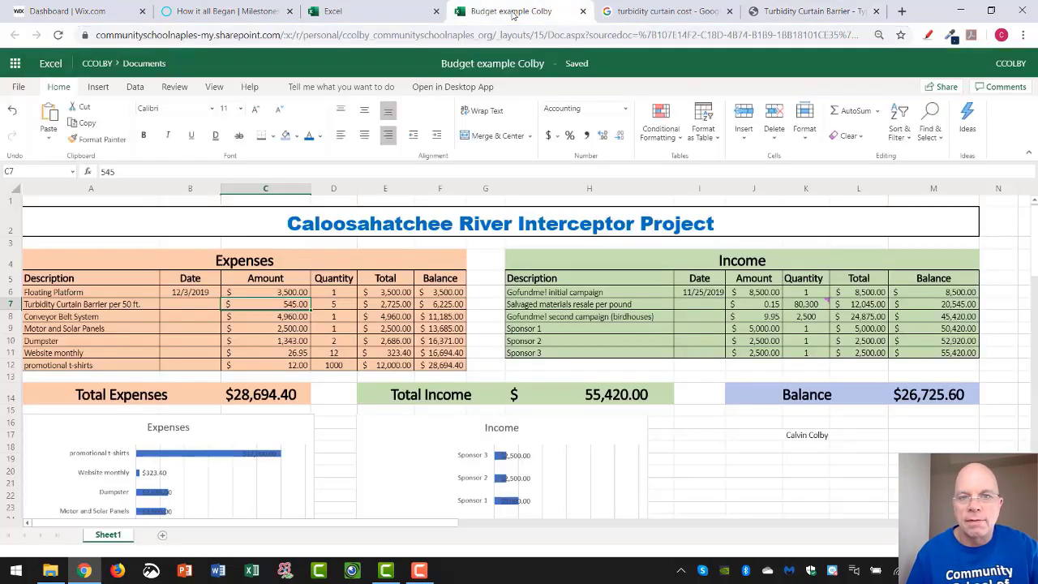
- Back in the budget workbook, post a comment on cell C7 containing the copied product link and the note "turbidity curtain price"
left_click(514, 14)
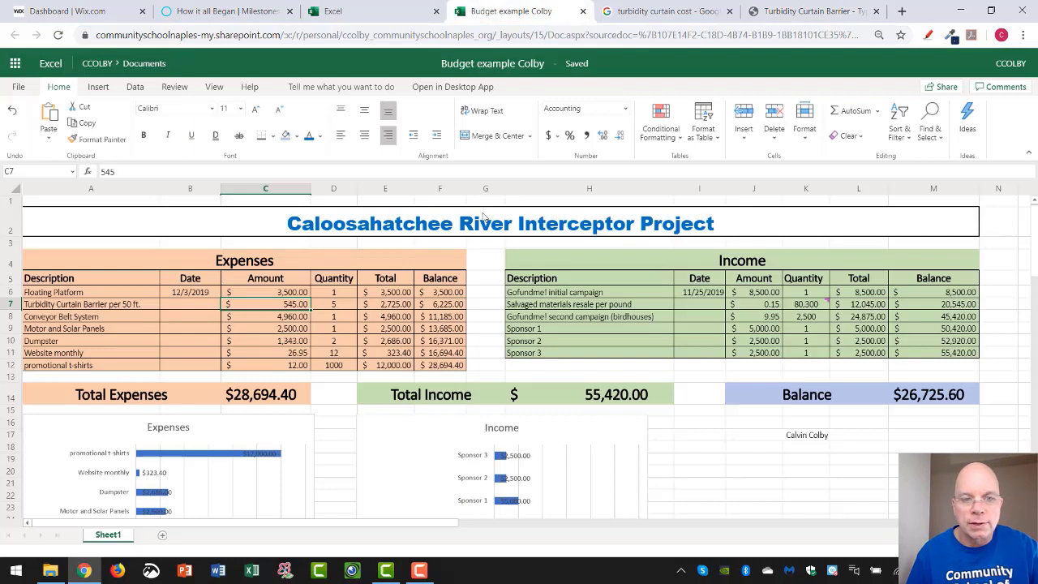
right_click(303, 306)
mouse_move(328, 384)
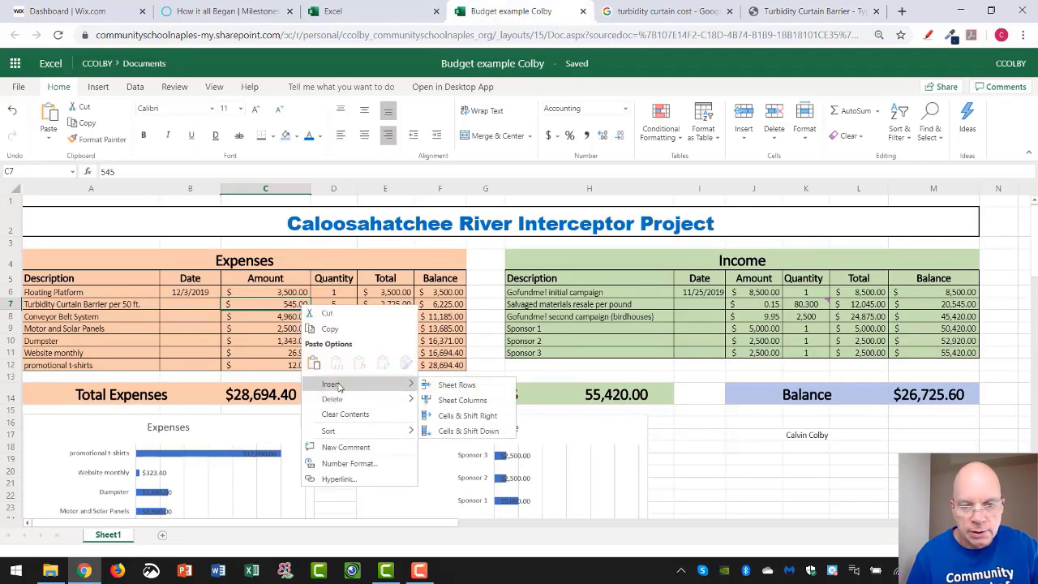
left_click(341, 448)
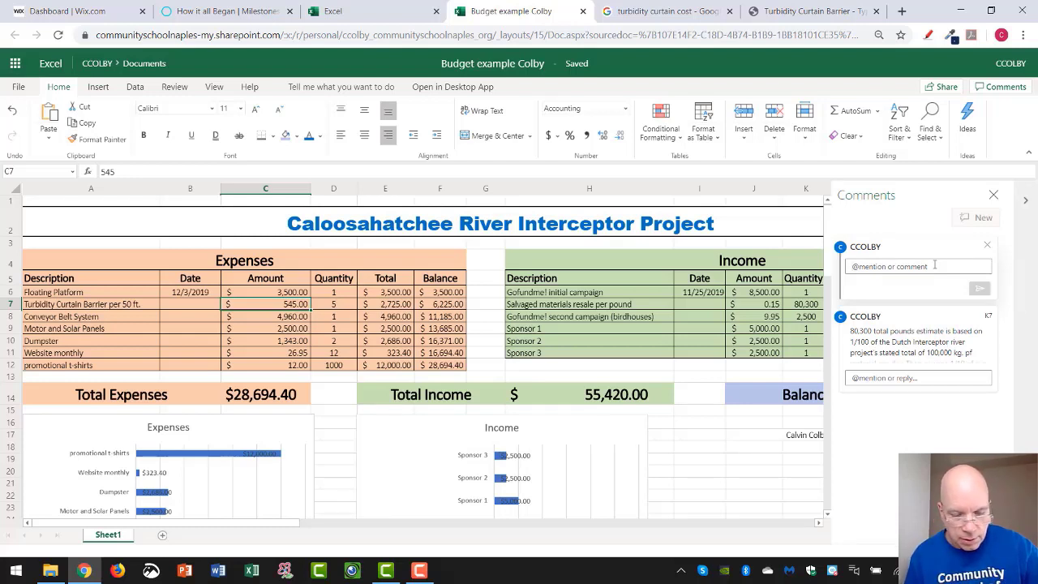
key("ctrl+v")
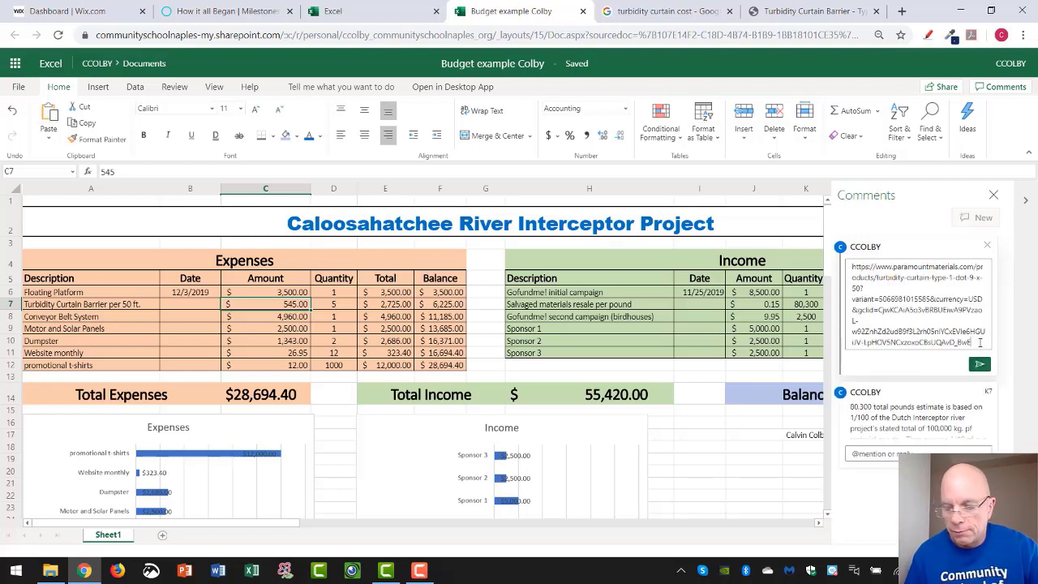
key("Return")
key("Return")
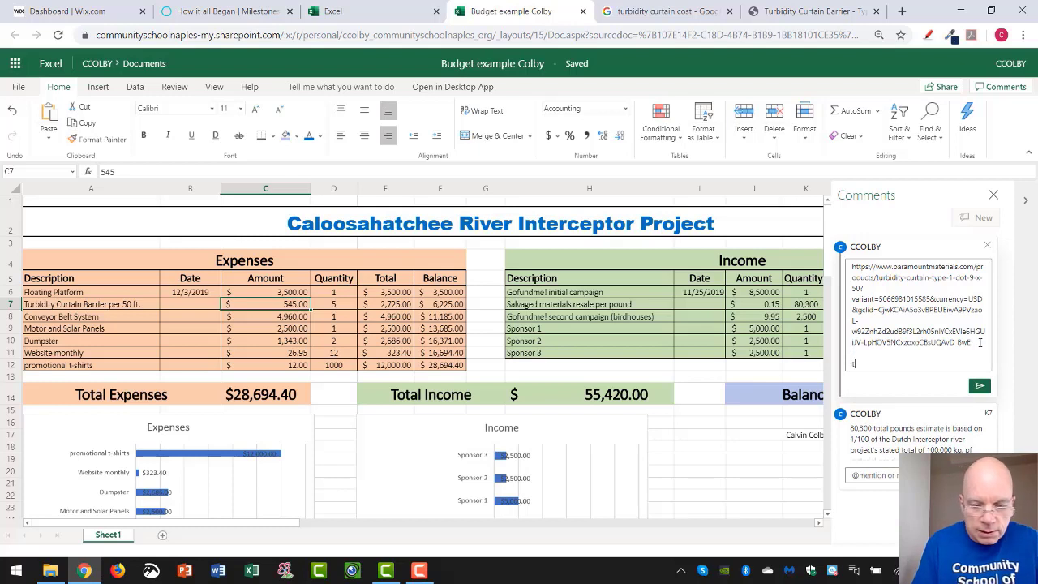
type("turbidity curtain")
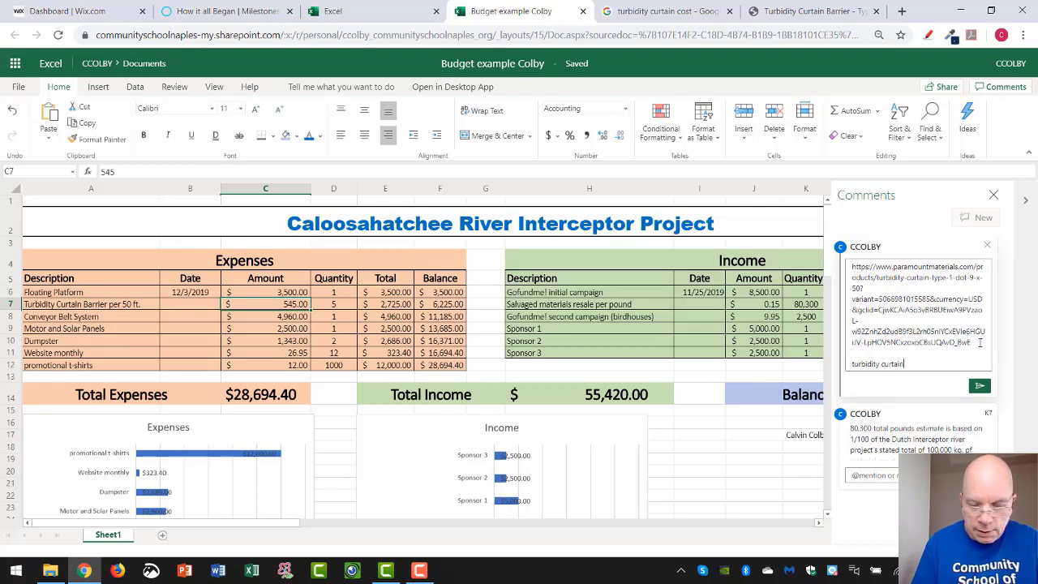
type(" price")
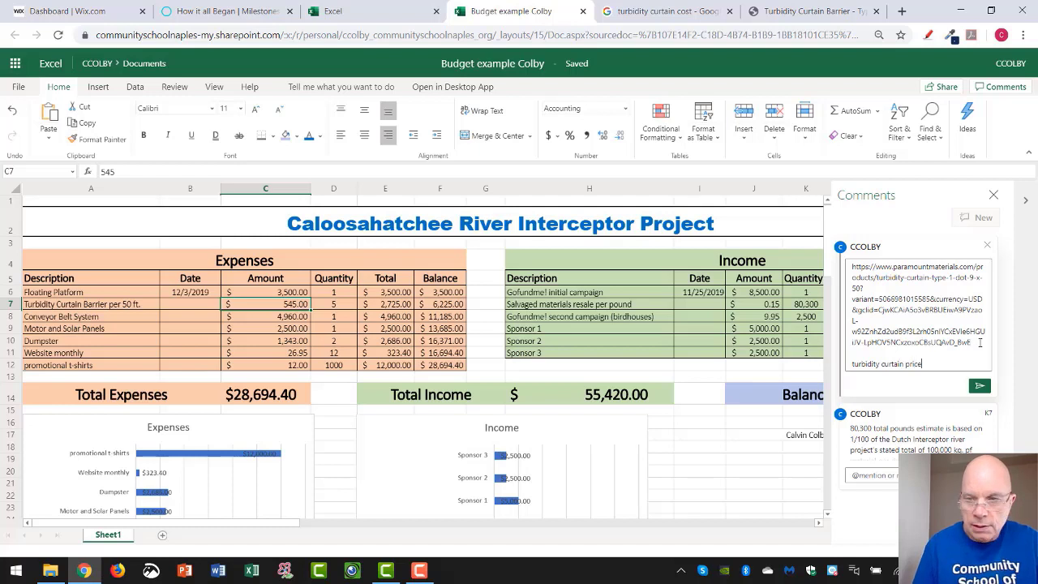
left_click(981, 387)
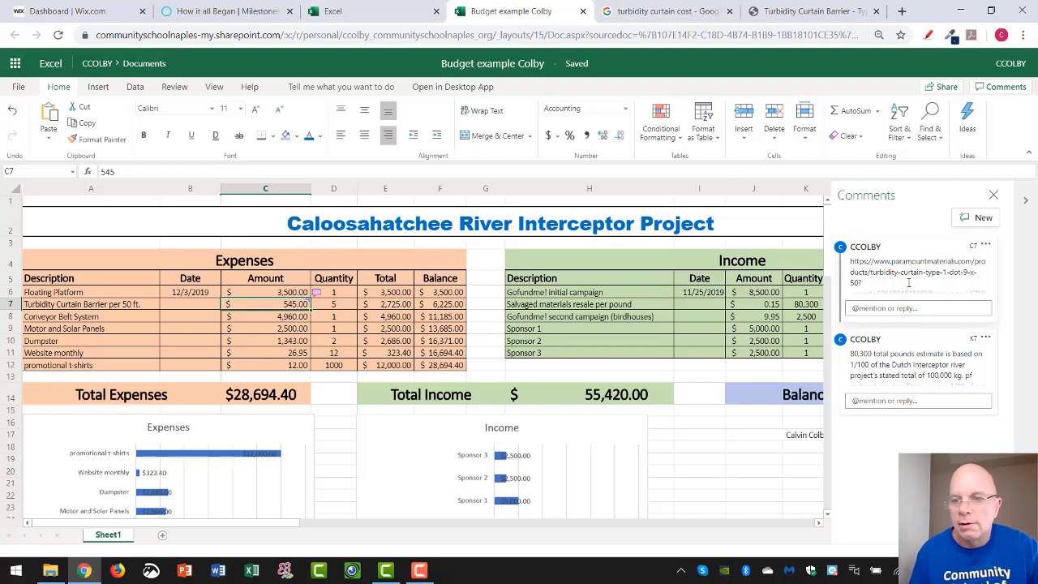
- Recheck the per-unit prices on the Paramount Materials page, return to the budget workbook and close the comments
left_click(825, 16)
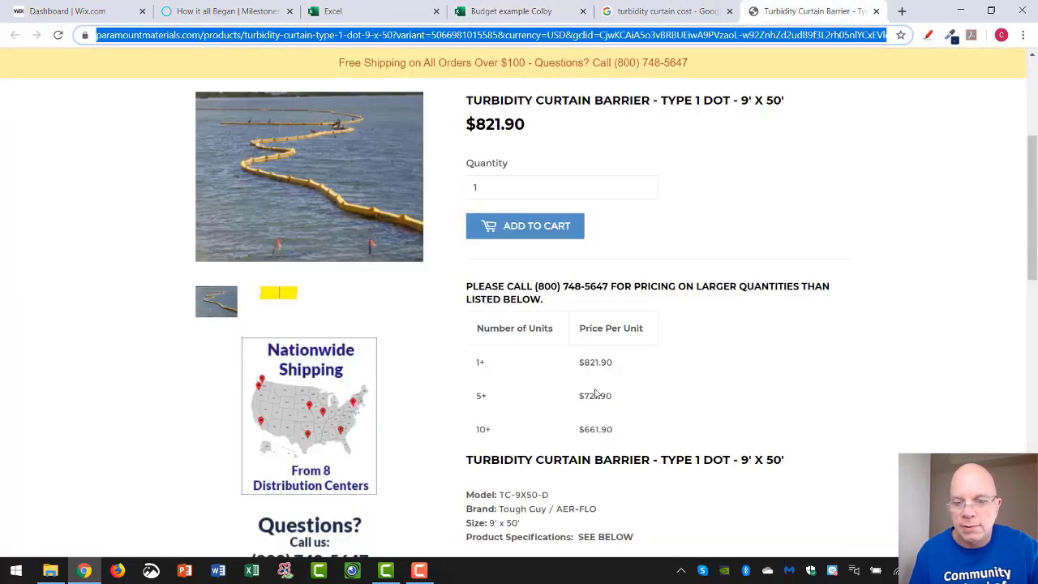
left_click(519, 12)
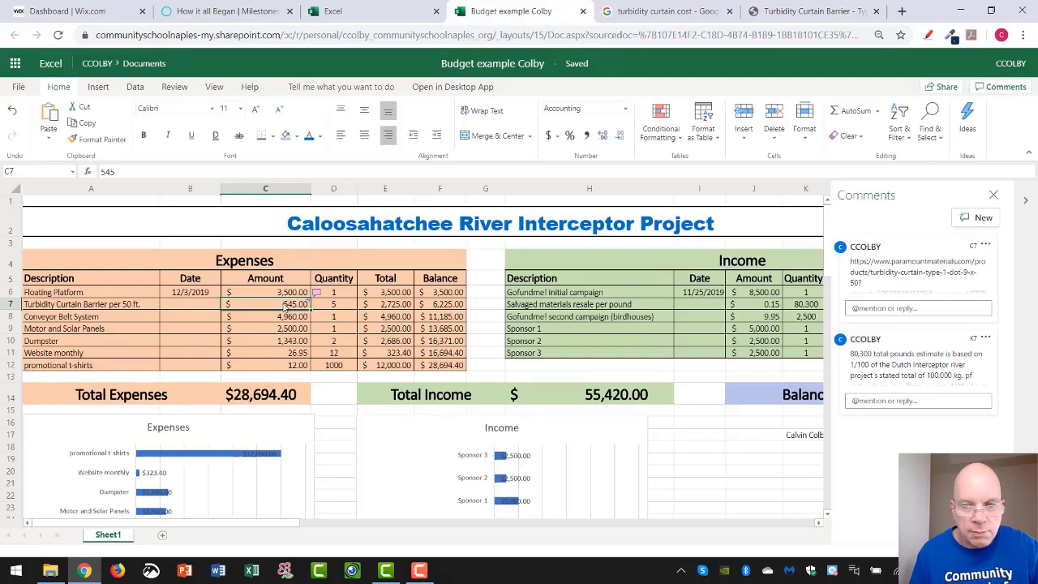
left_click(994, 194)
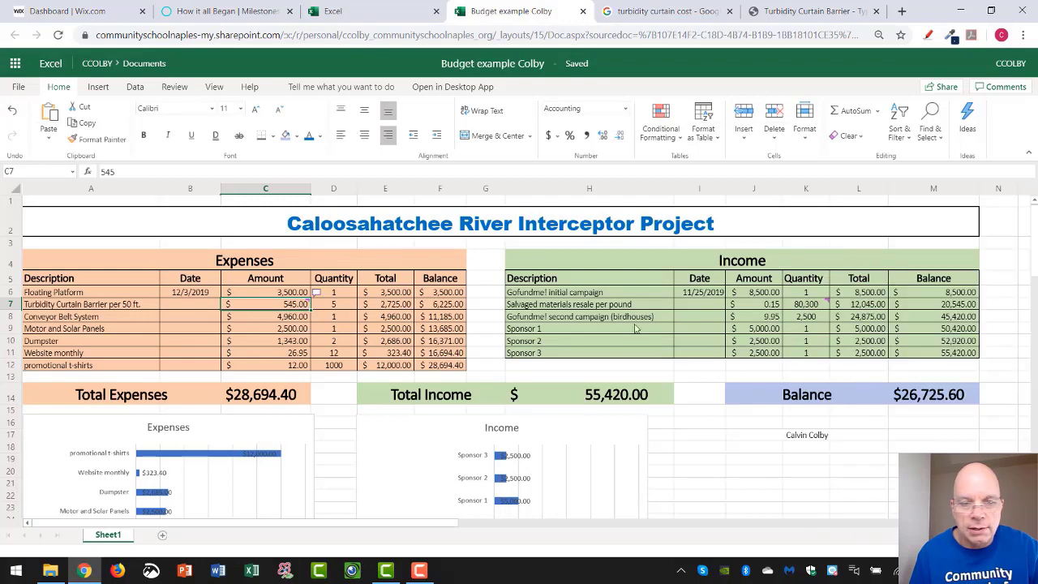
- Update the turbidity curtain barrier amount in C7 to 721.90
scroll(566, 325, "down", 4)
scroll(552, 317, "up", 3)
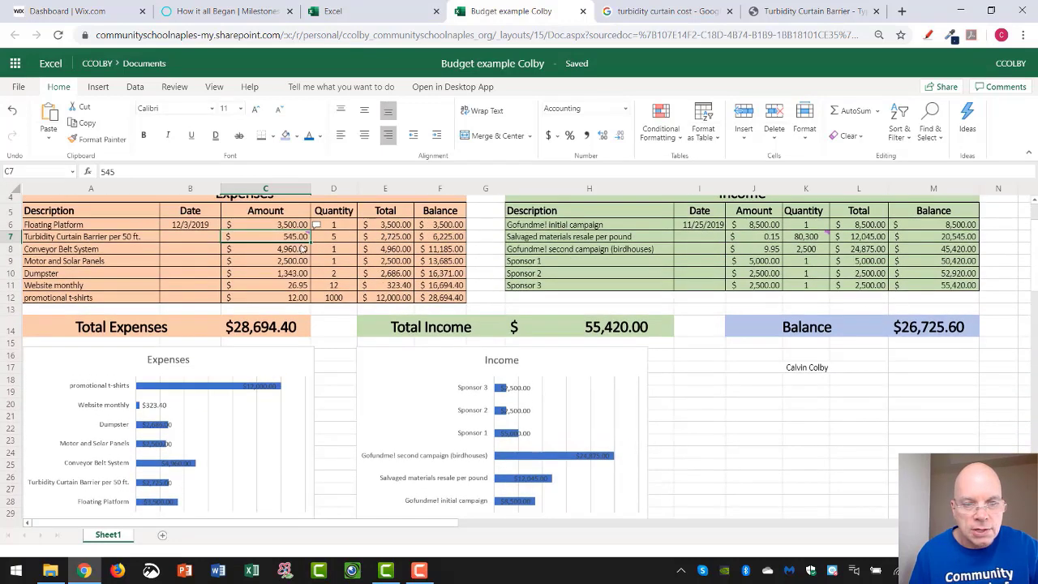
left_click_drag(159, 172, 95, 176)
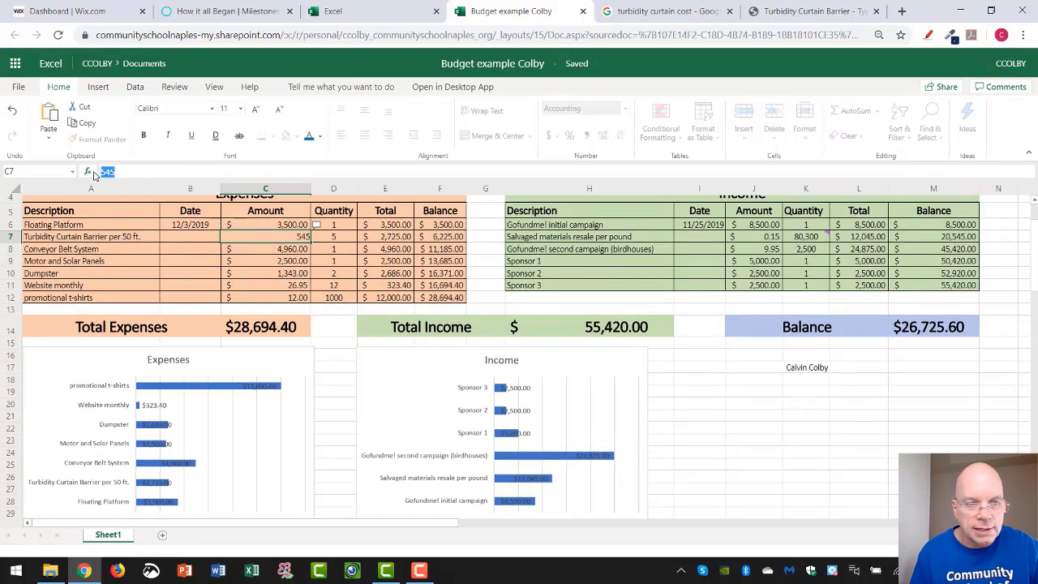
type("721.90")
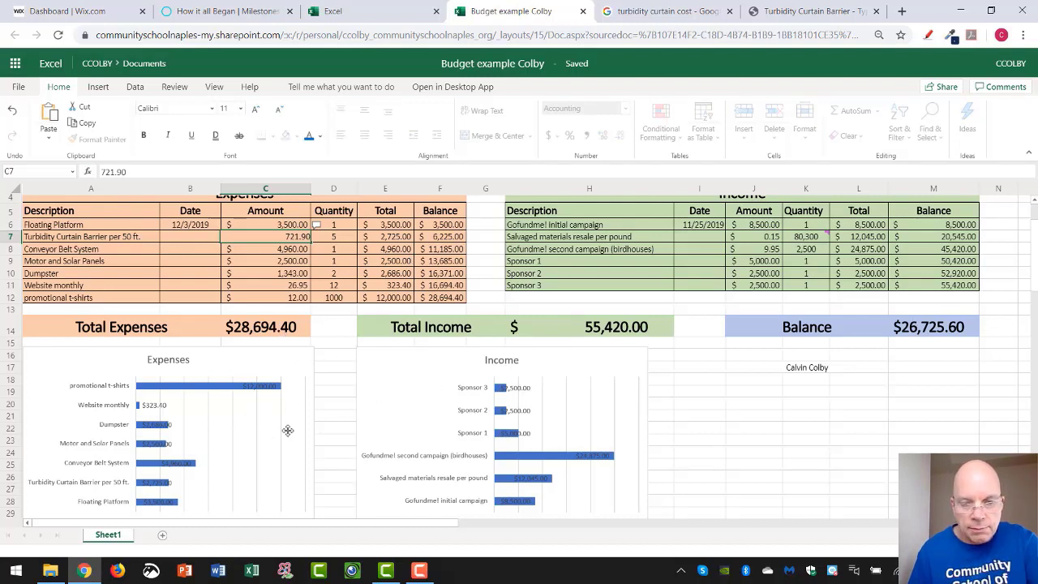
key("ctrl+Return")
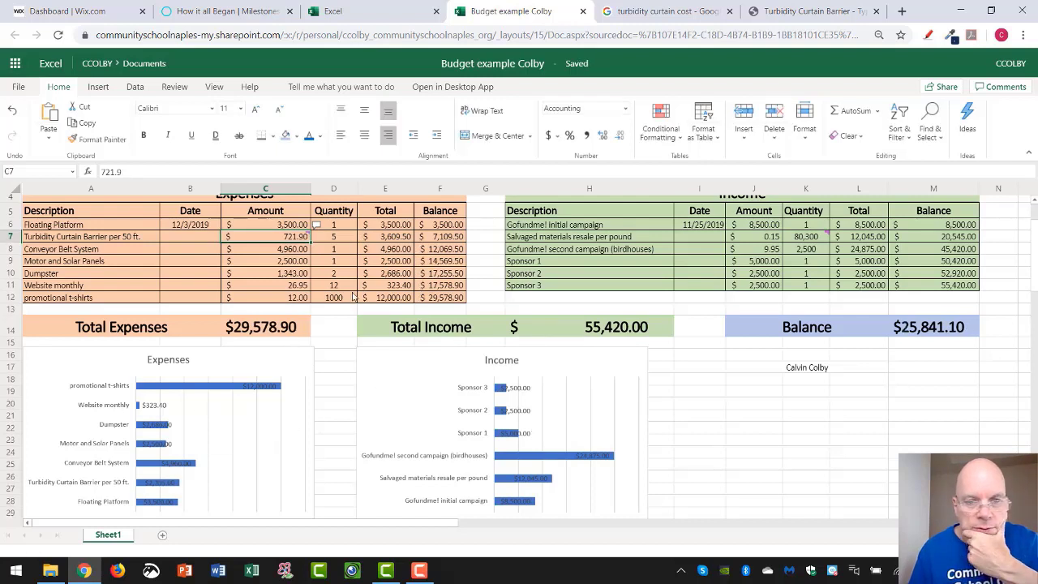
left_click(295, 252)
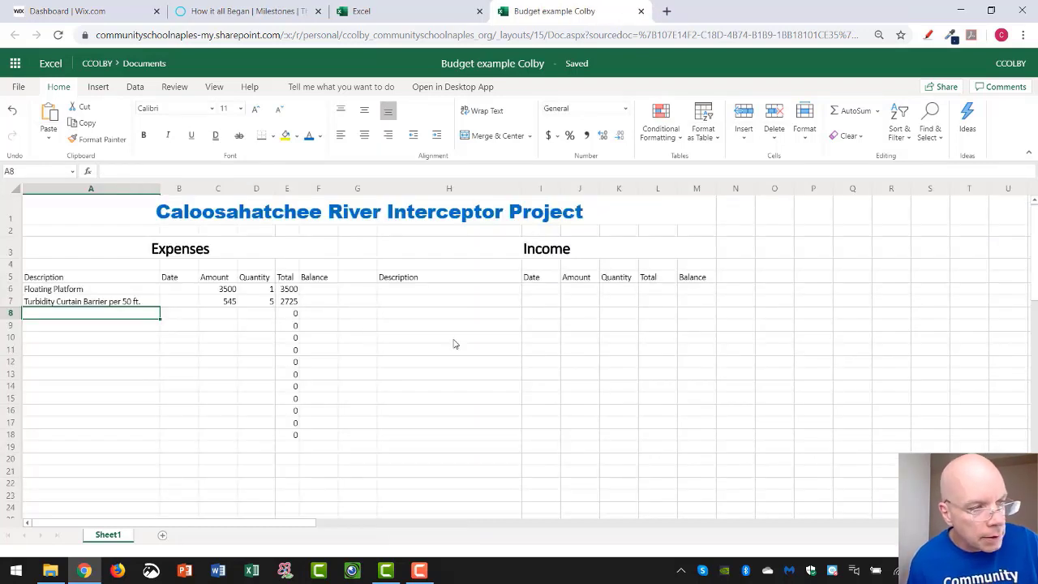
- Fill expense row 8 with the description "Conveyor Belt System", amount 4960 and quantity 1
type("Con")
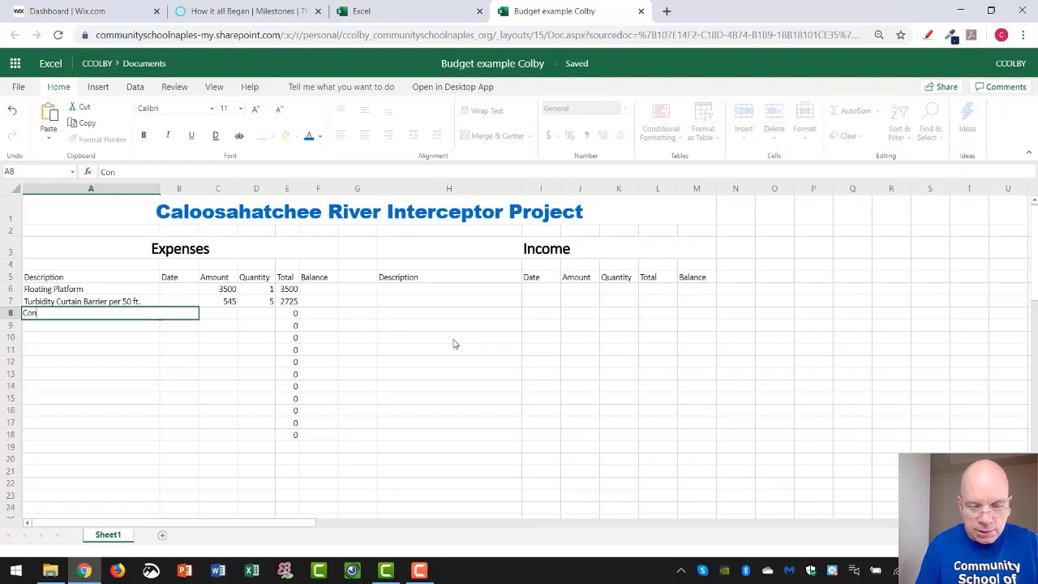
type("veyor ")
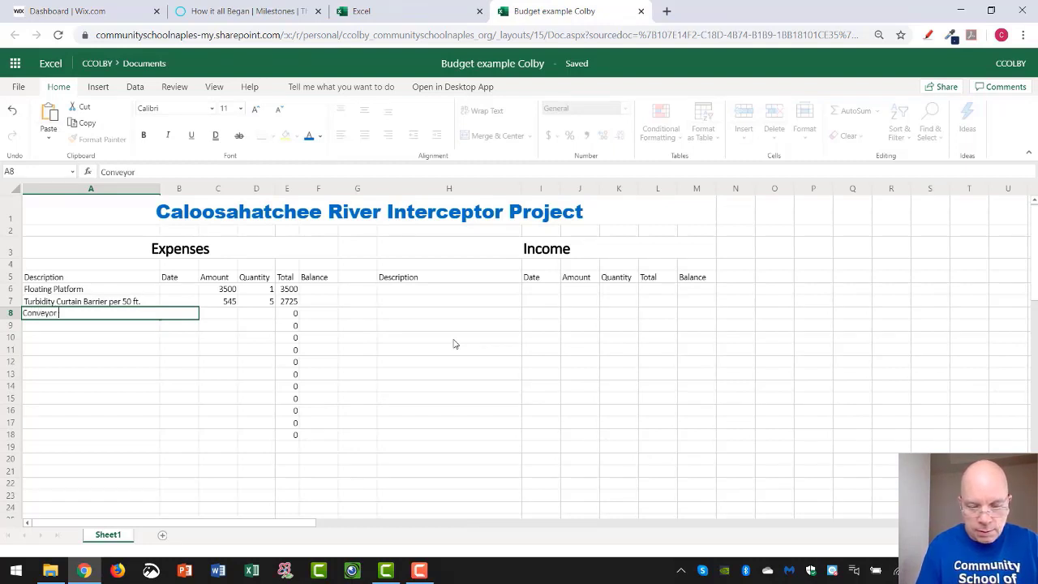
type("Belt System")
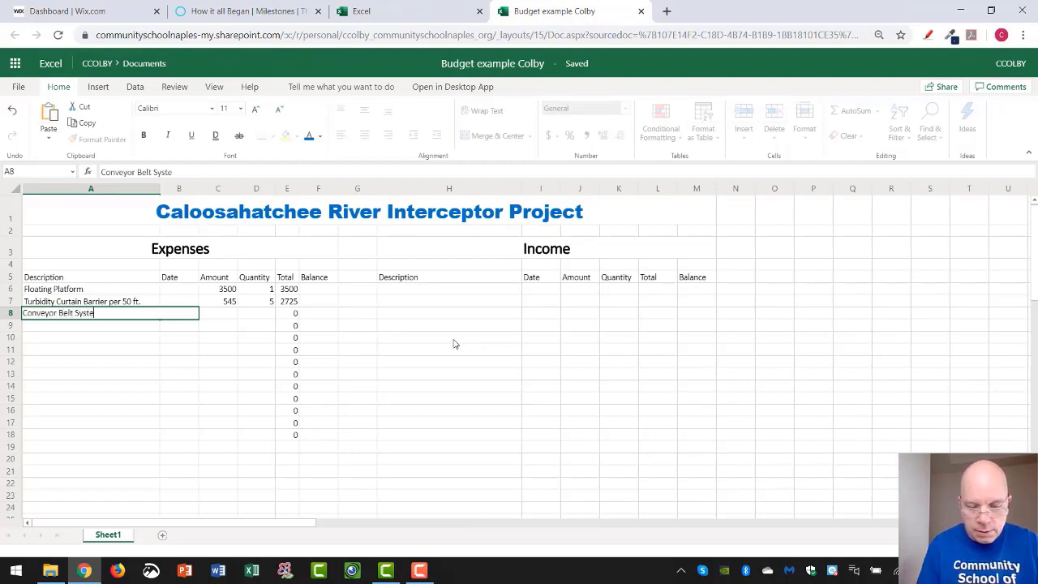
left_click(217, 318)
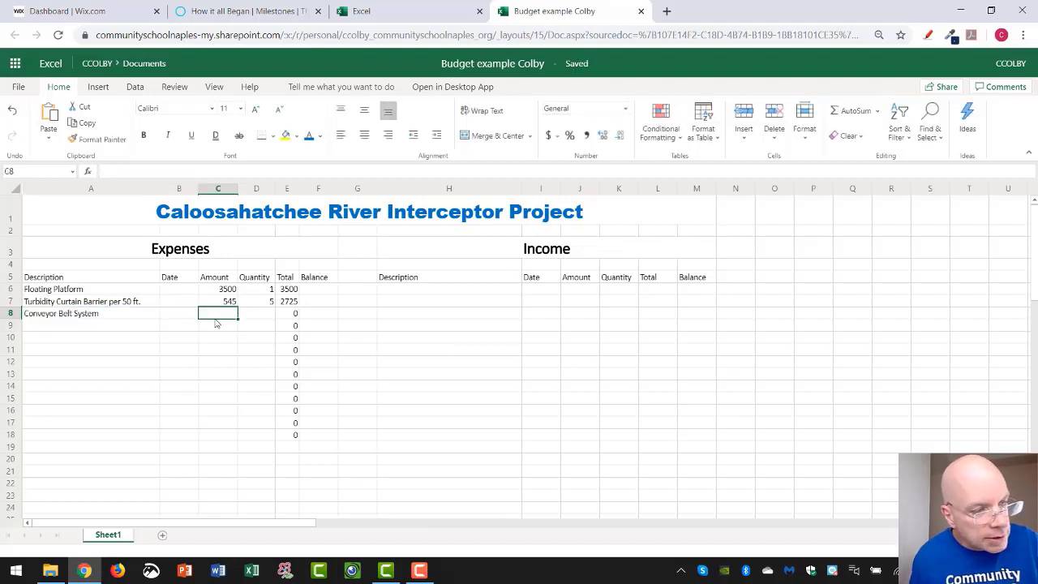
type("4")
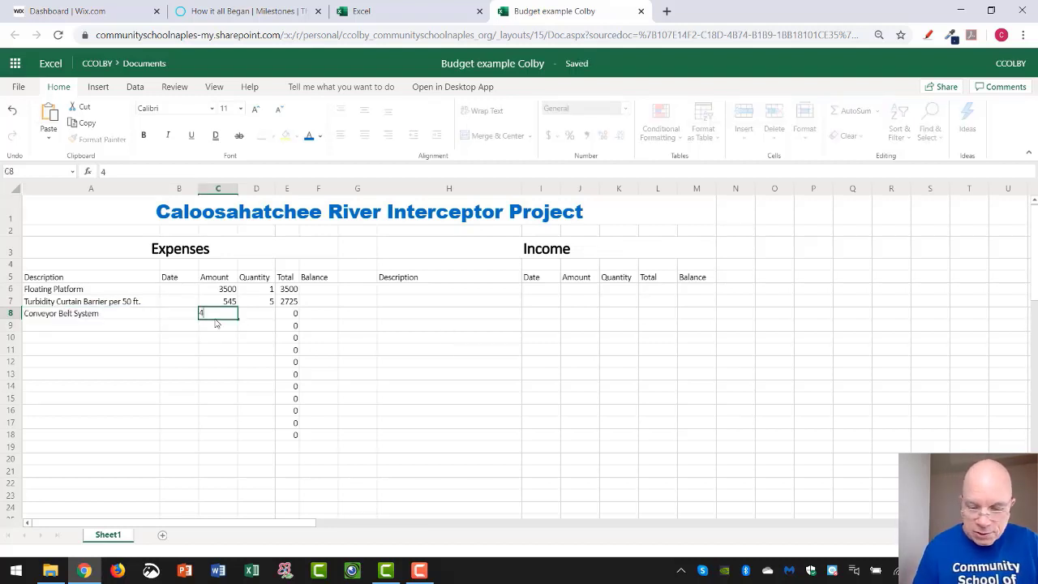
type("960")
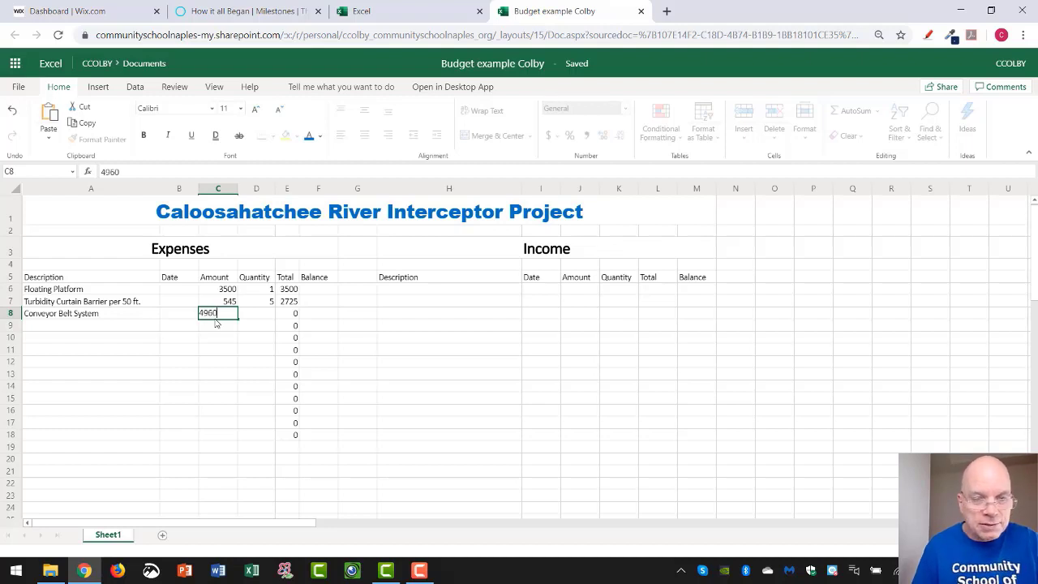
key("Return")
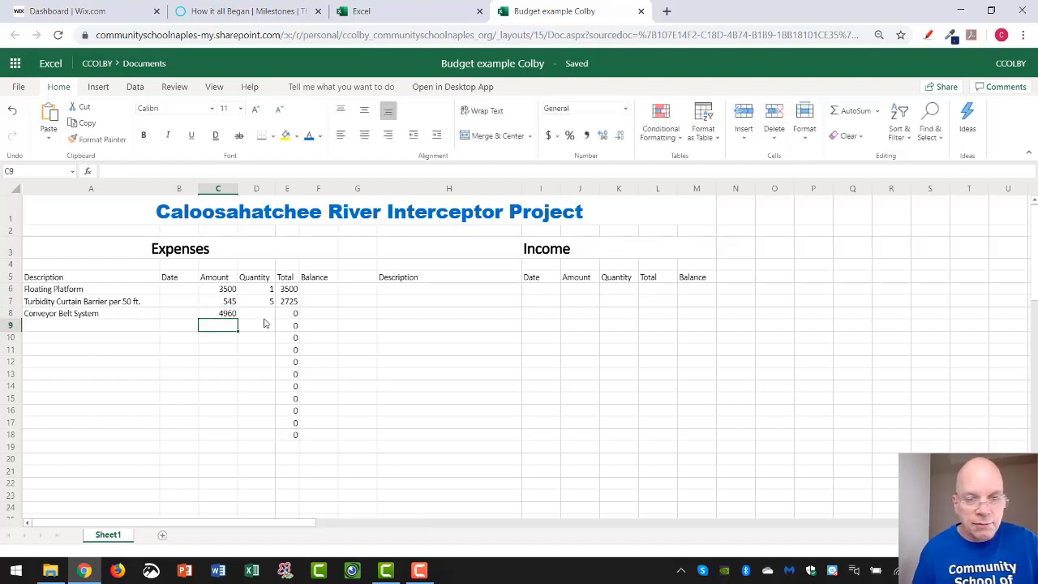
left_click(268, 315)
type("1")
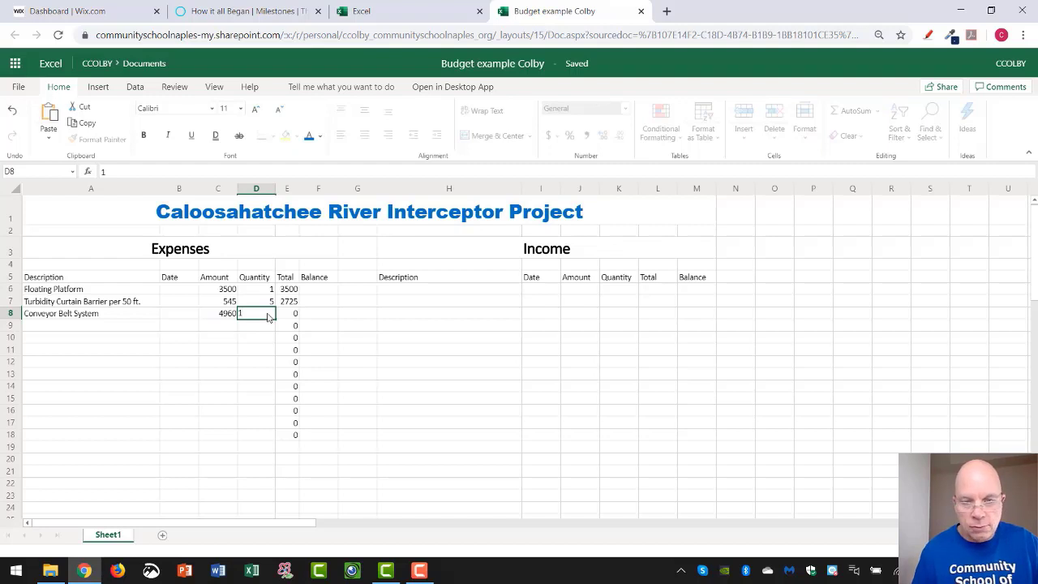
key("Return")
- Fill expense row 9 with the description "Motor and Solar Panels", amount 2500 and quantity 1
left_click(82, 327)
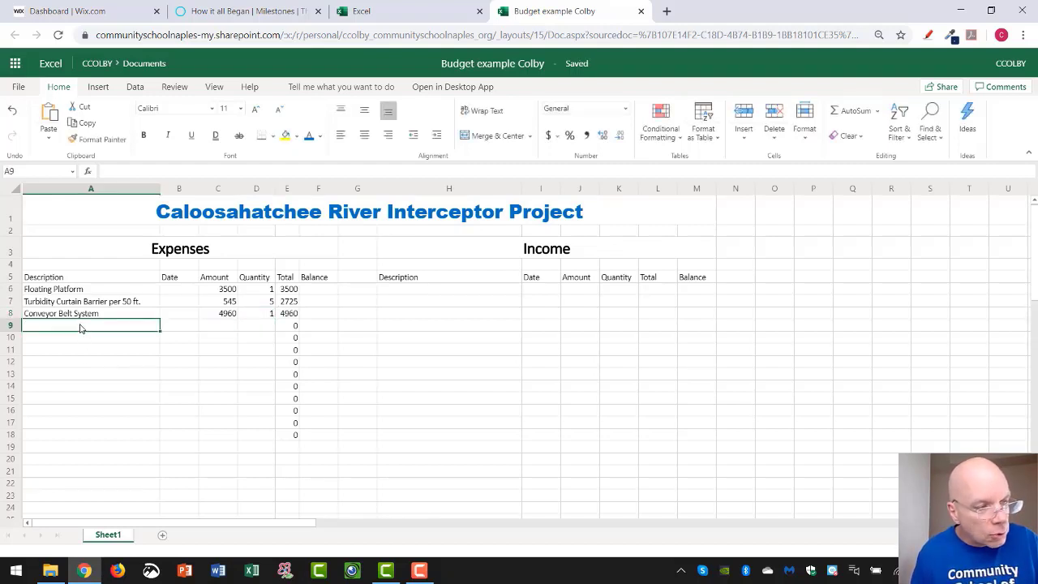
type("Mogto")
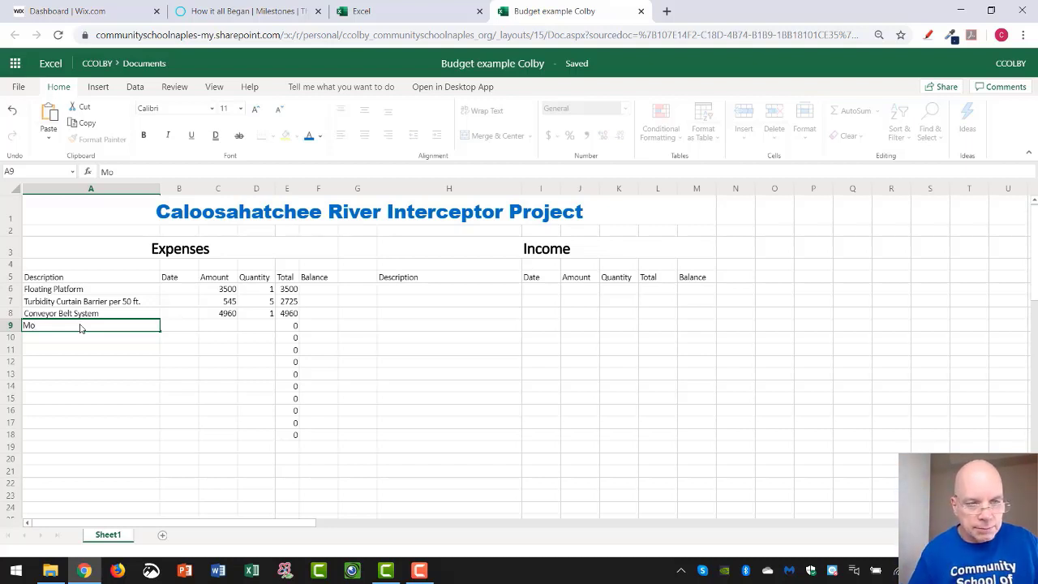
type("or")
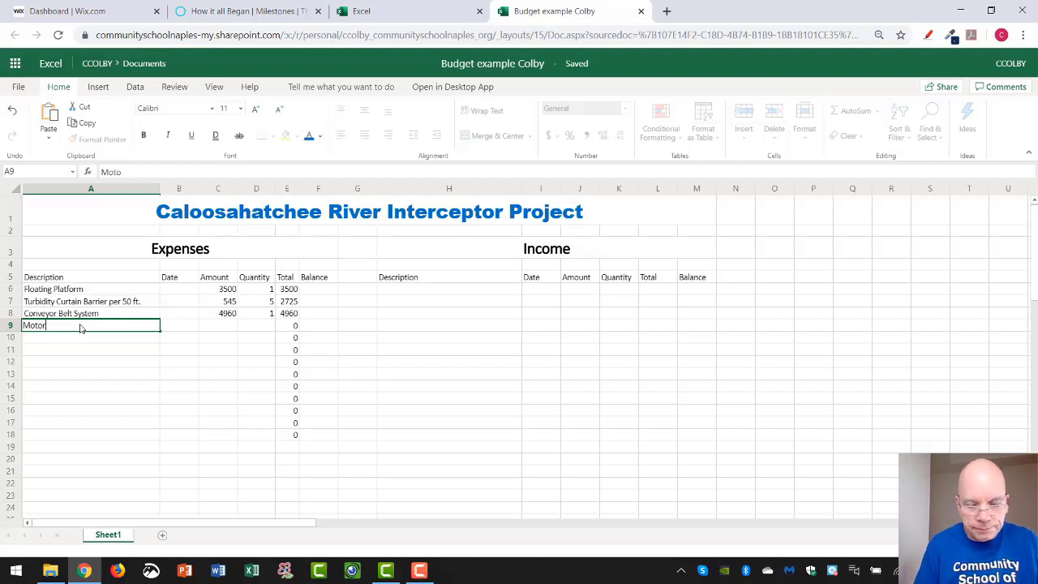
type(" and S")
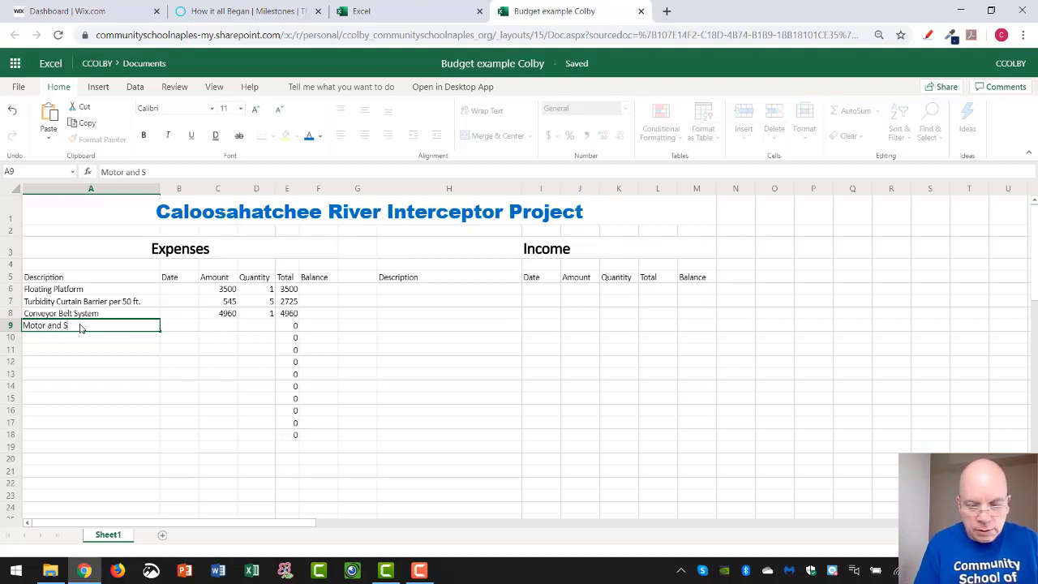
type("olar Panels")
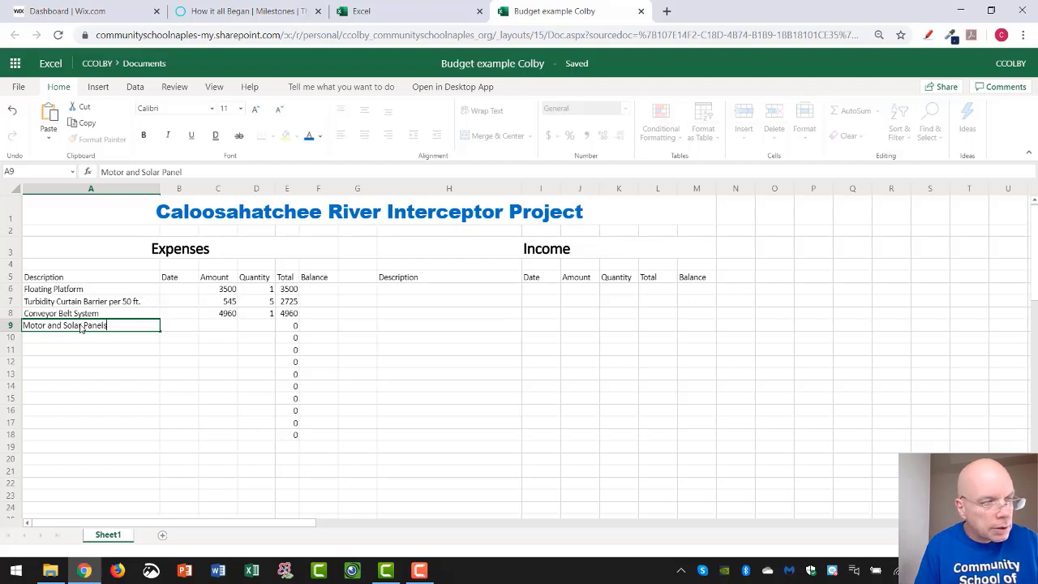
left_click(225, 326)
type("2500")
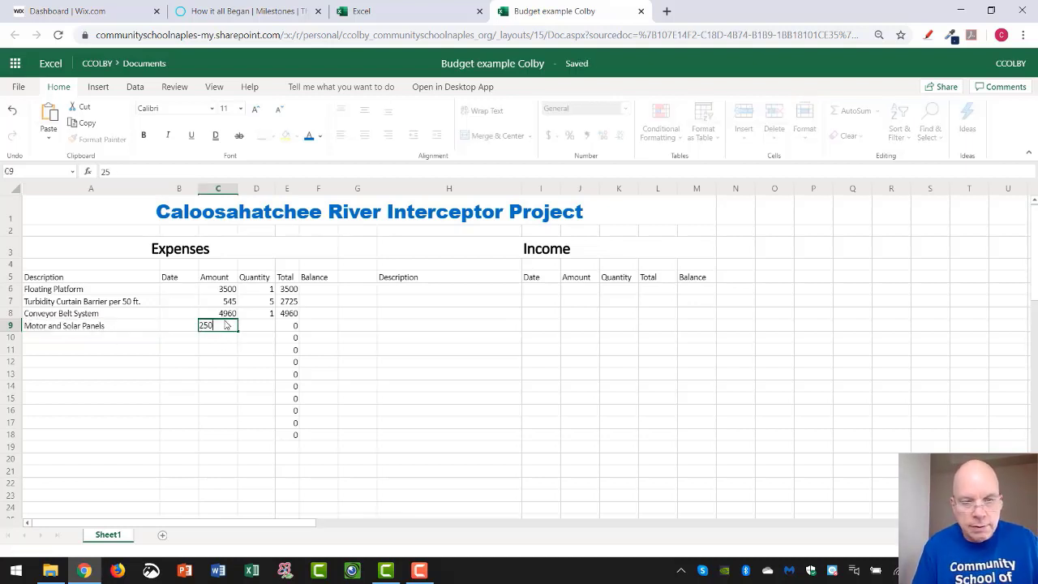
left_click(255, 326)
type("1")
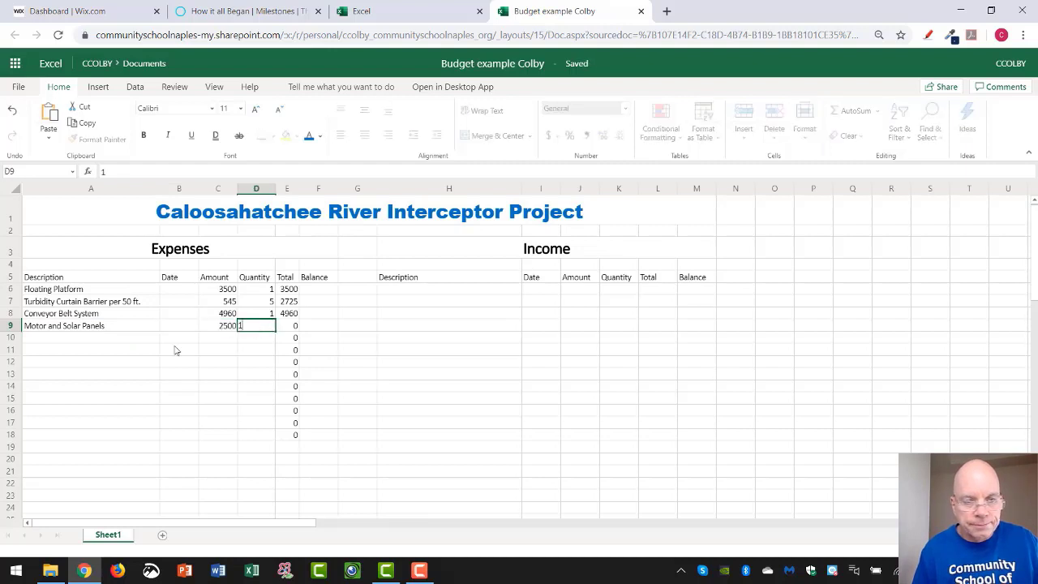
- Fill expense row 10 with the description "Dumpster", amount 1,343 and quantity 2
left_click(106, 344)
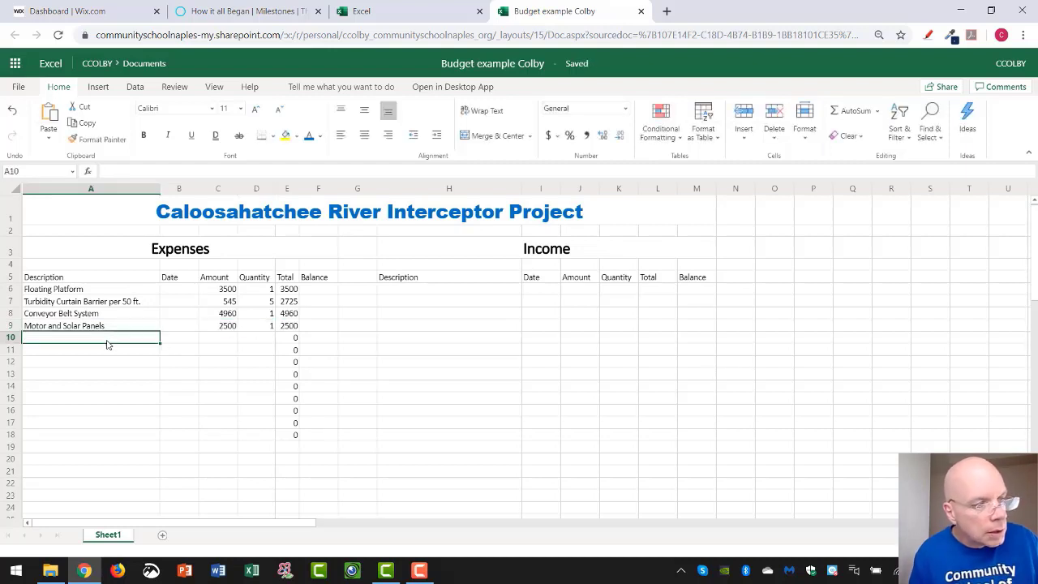
type("Dumpste")
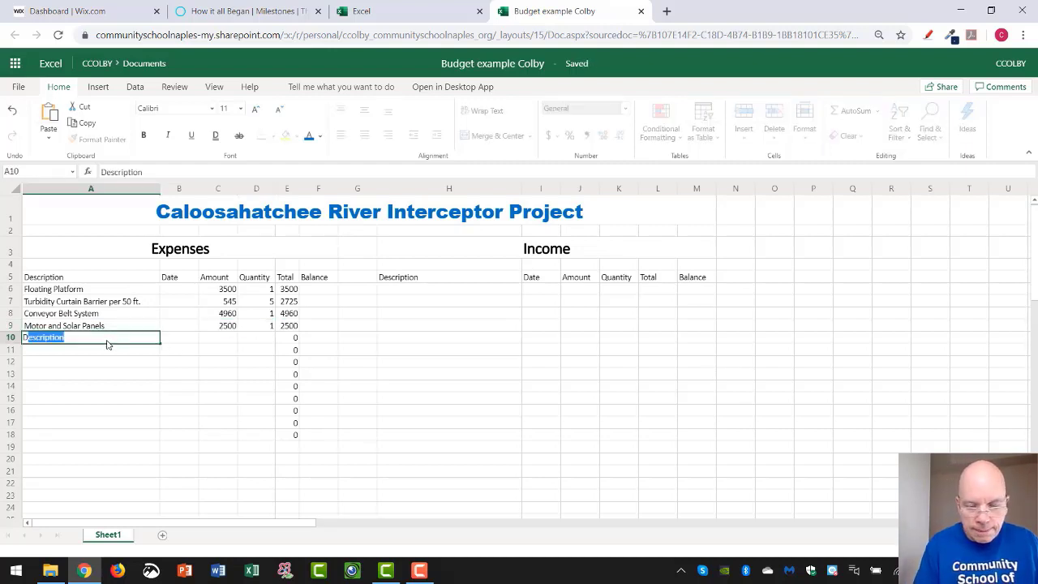
type("r")
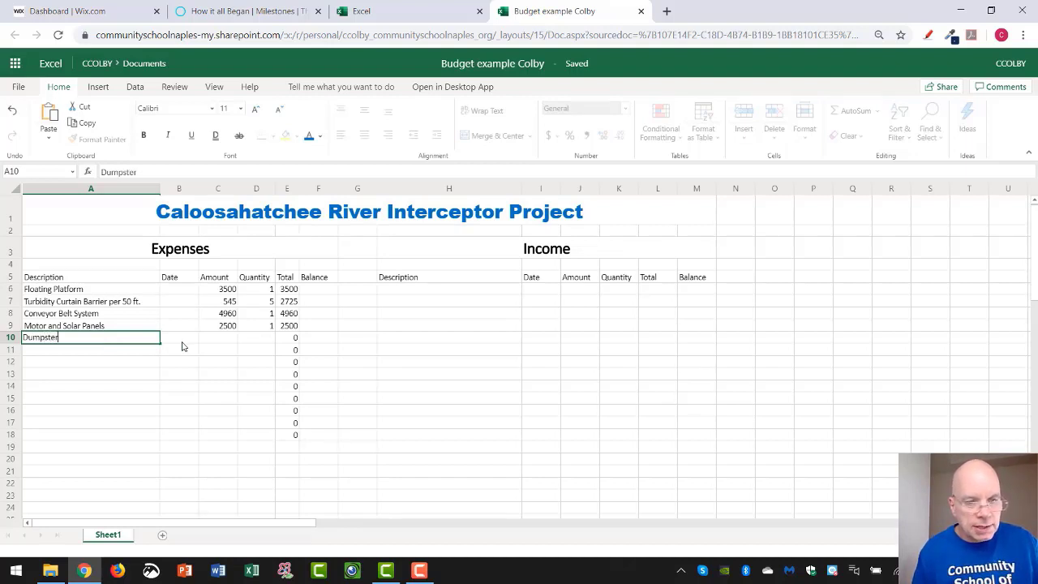
key("Tab")
left_click(221, 342)
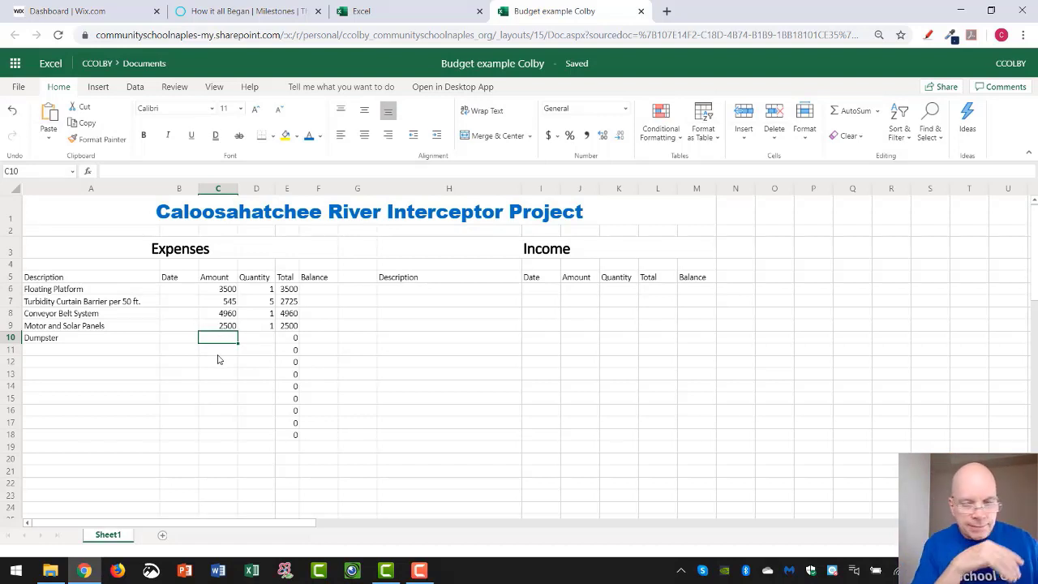
type("1,343")
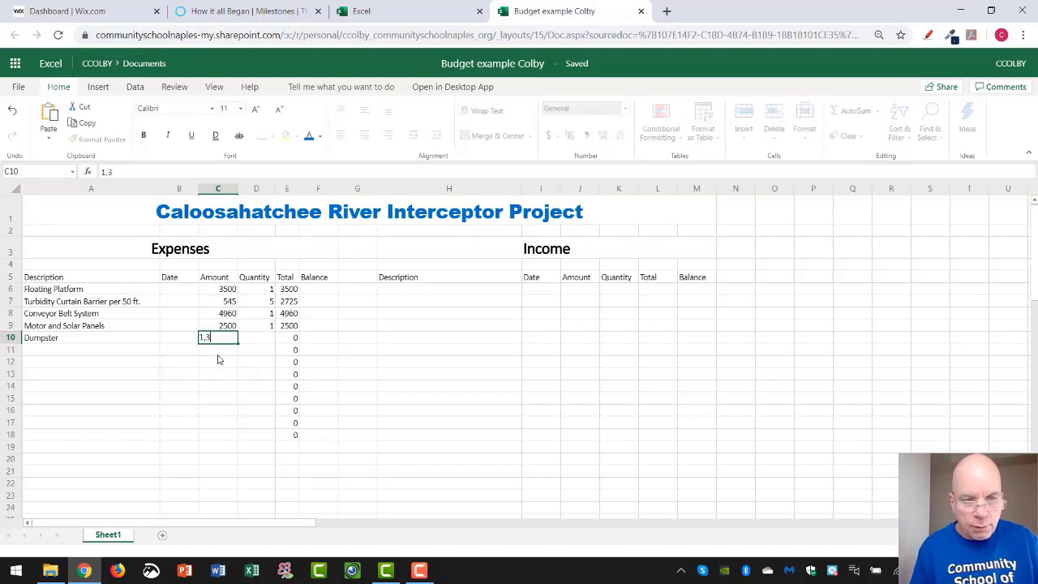
left_click(249, 341)
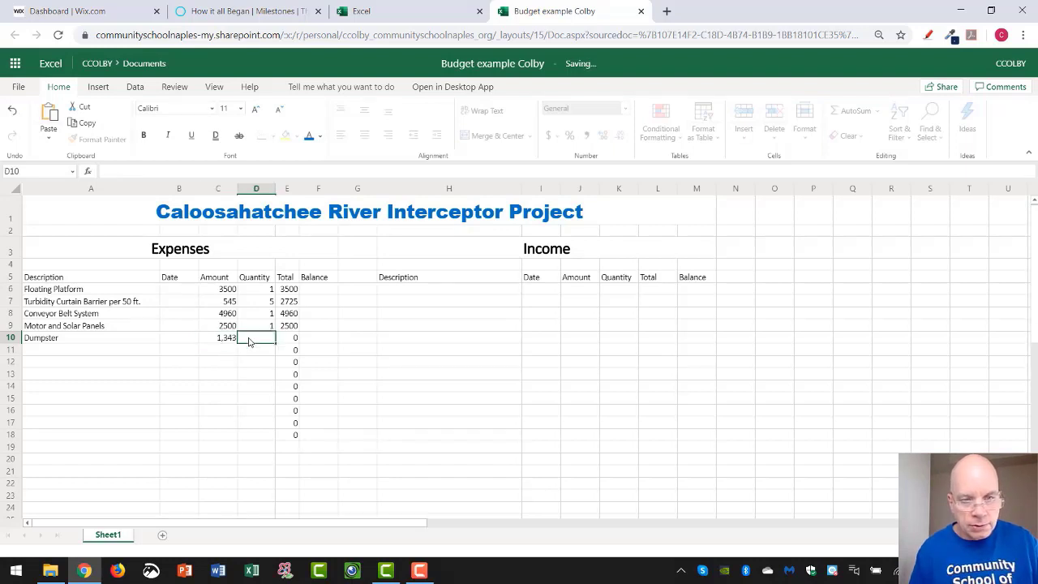
type("2")
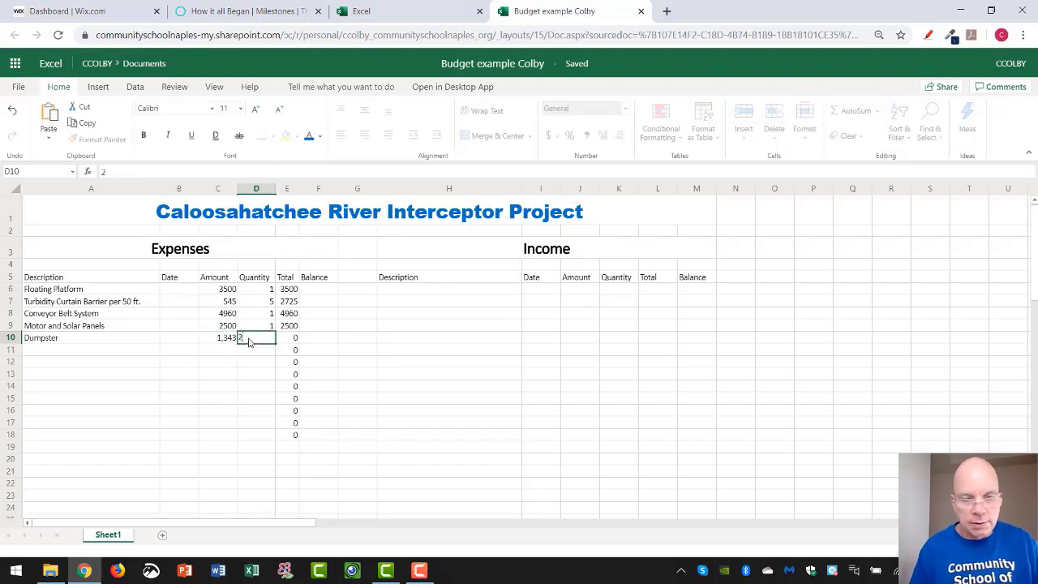
key("Return")
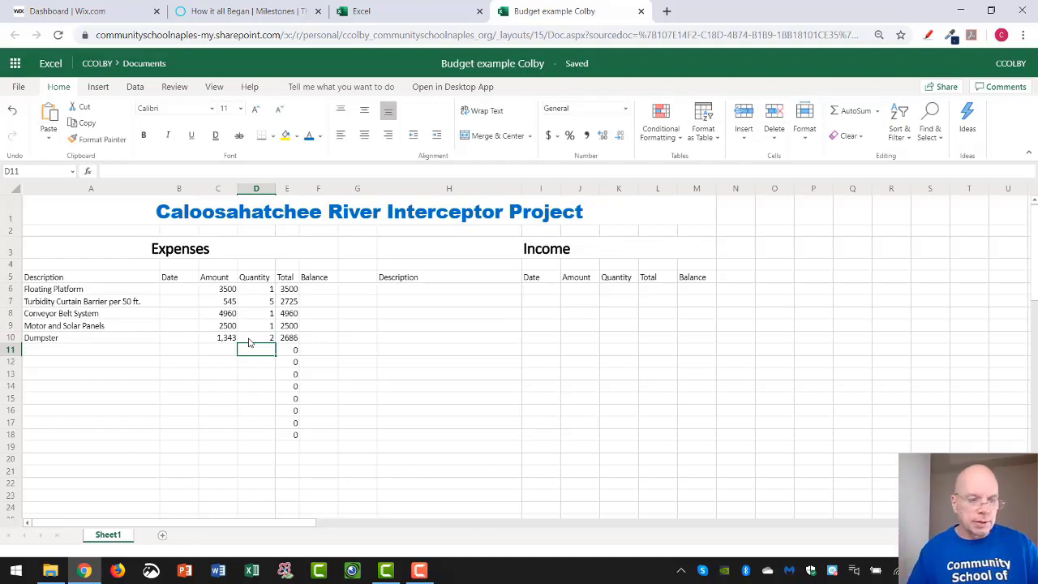
- Fill expense row 11 with the description "Website monthly", amount 26.95 and quantity 12
left_click(83, 357)
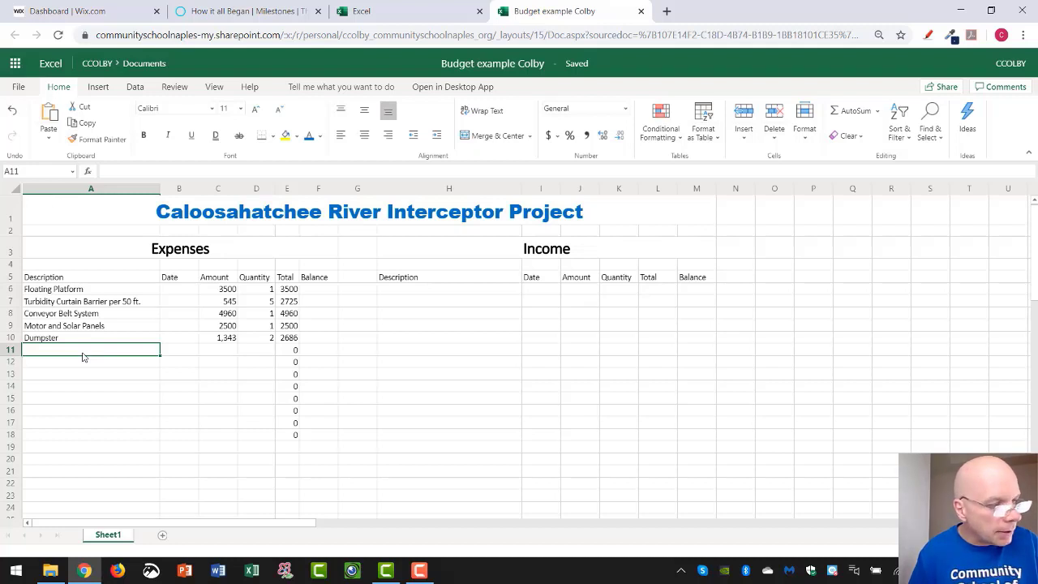
type("We")
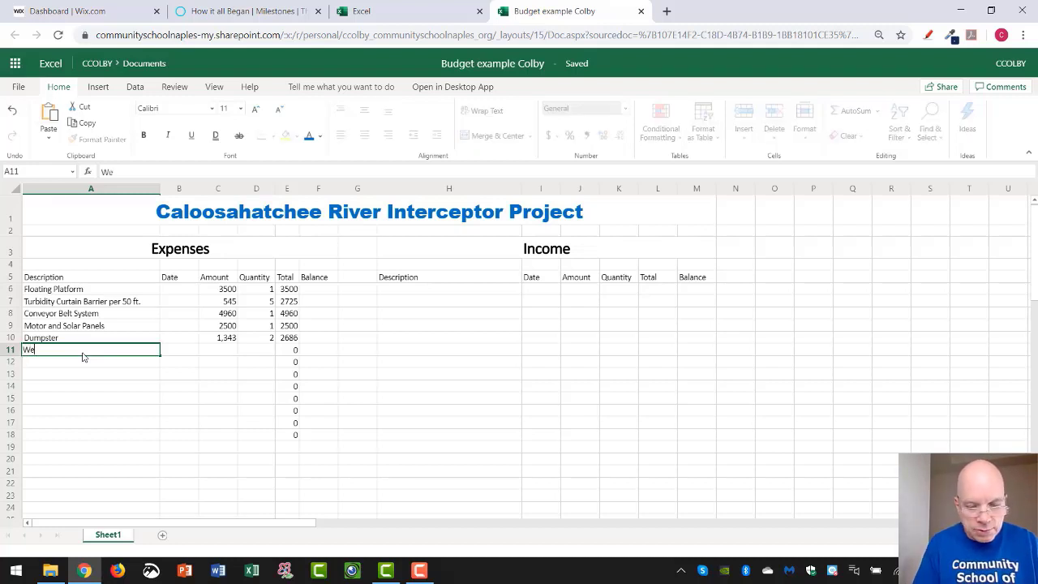
type("bsite")
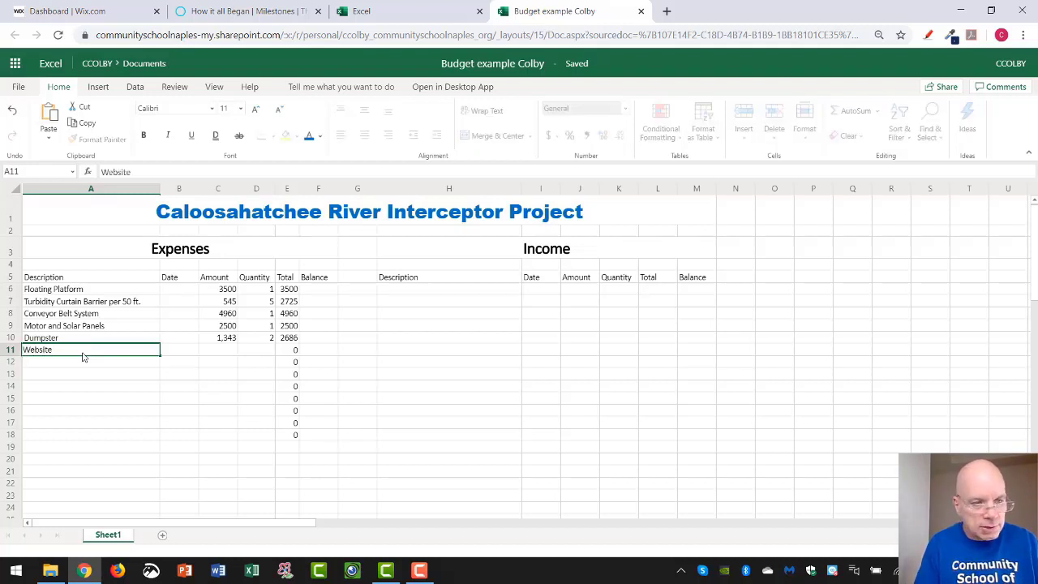
type(" mo")
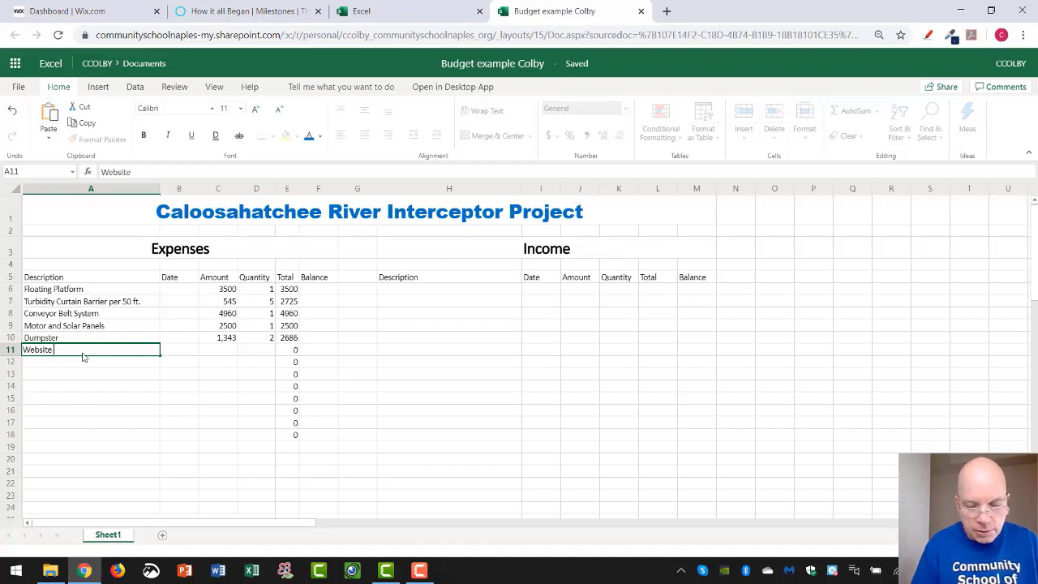
type("nthly")
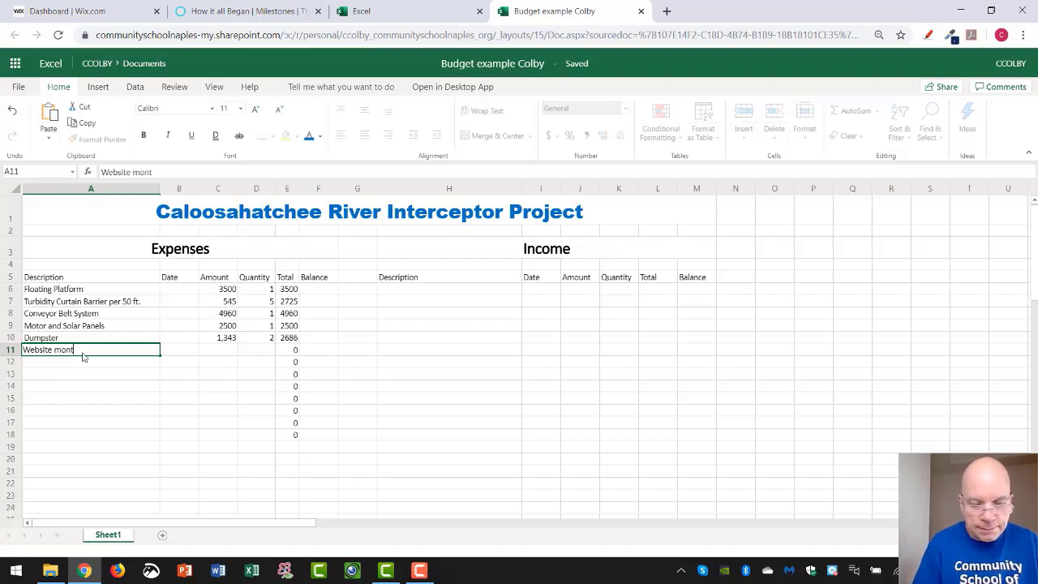
left_click(224, 351)
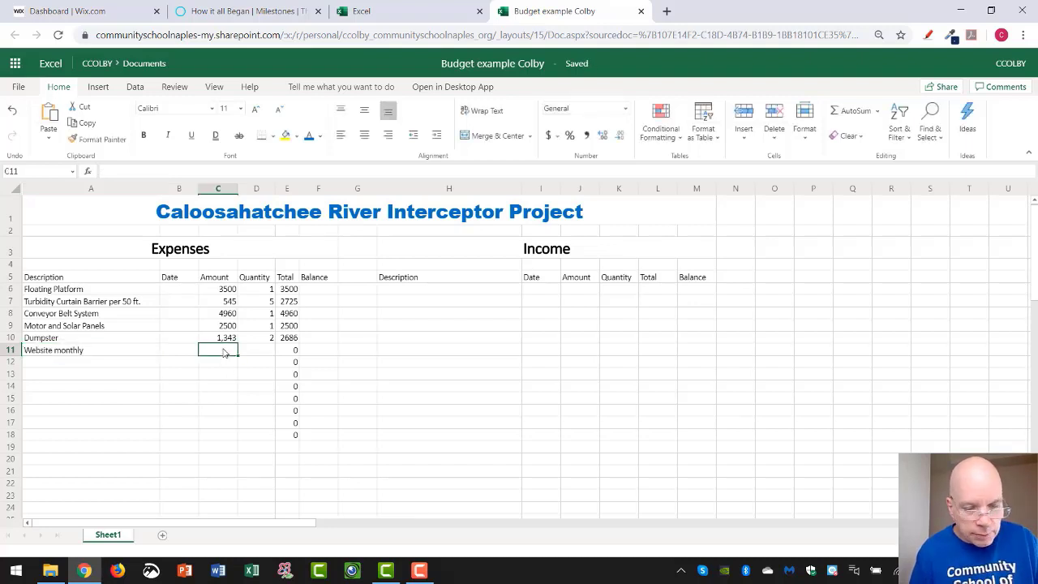
type("26")
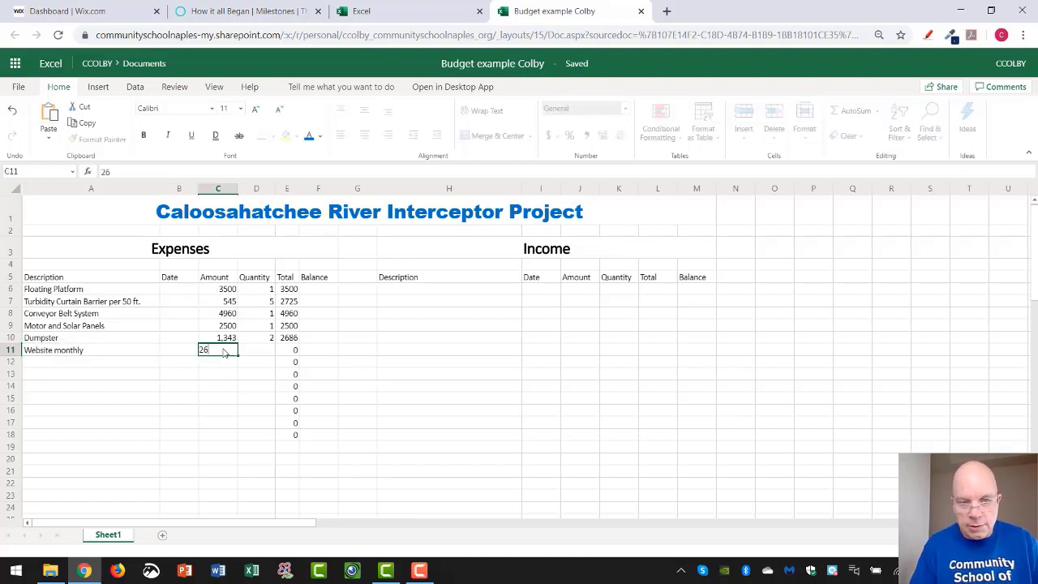
type(".95")
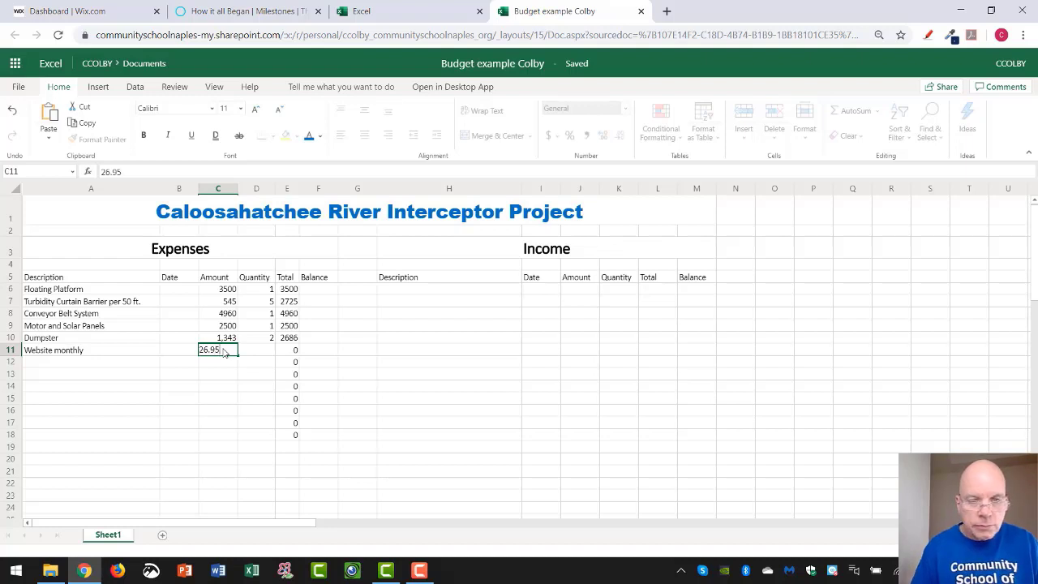
left_click(259, 352)
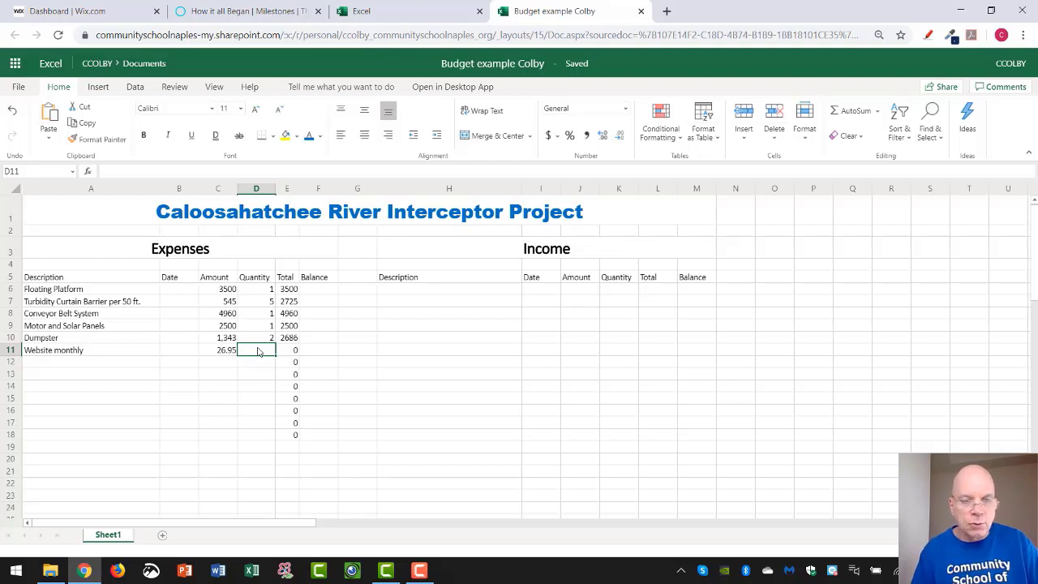
type("12")
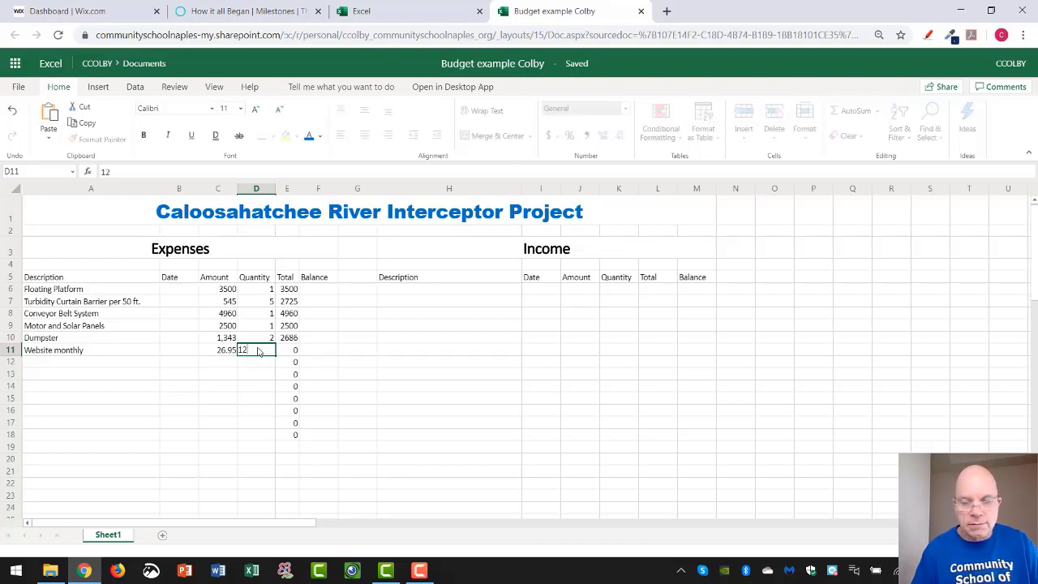
key("Return")
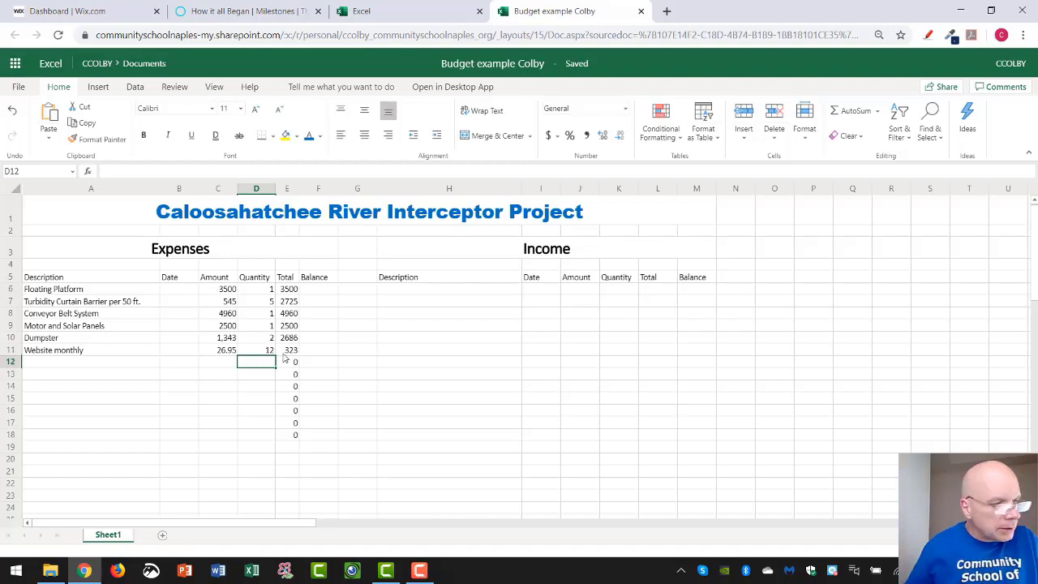
- Fill expense row 12 with the description "promotional t-shirts", amount 12 and quantity 1000
left_click(112, 365)
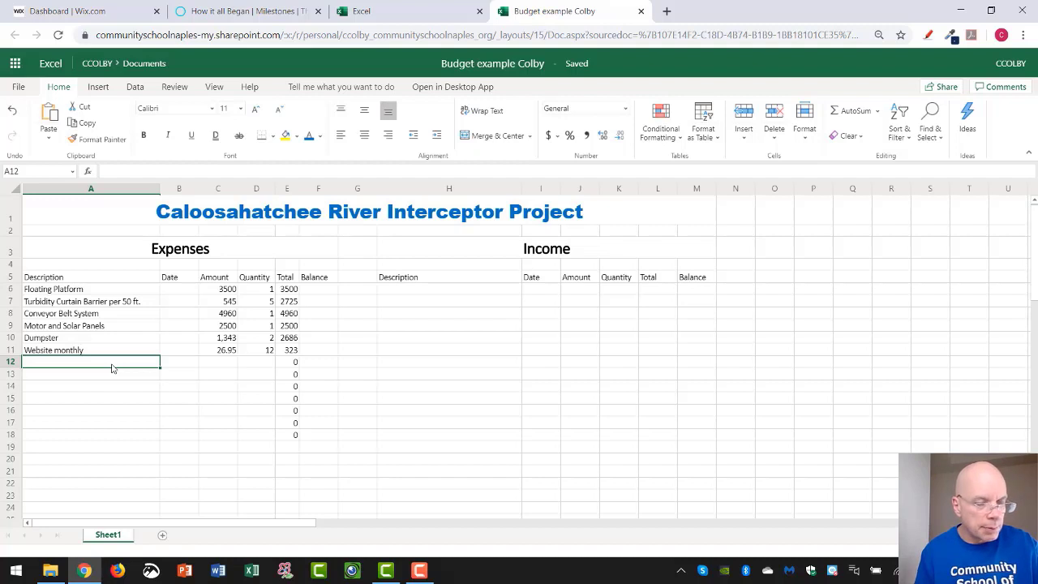
type("pr")
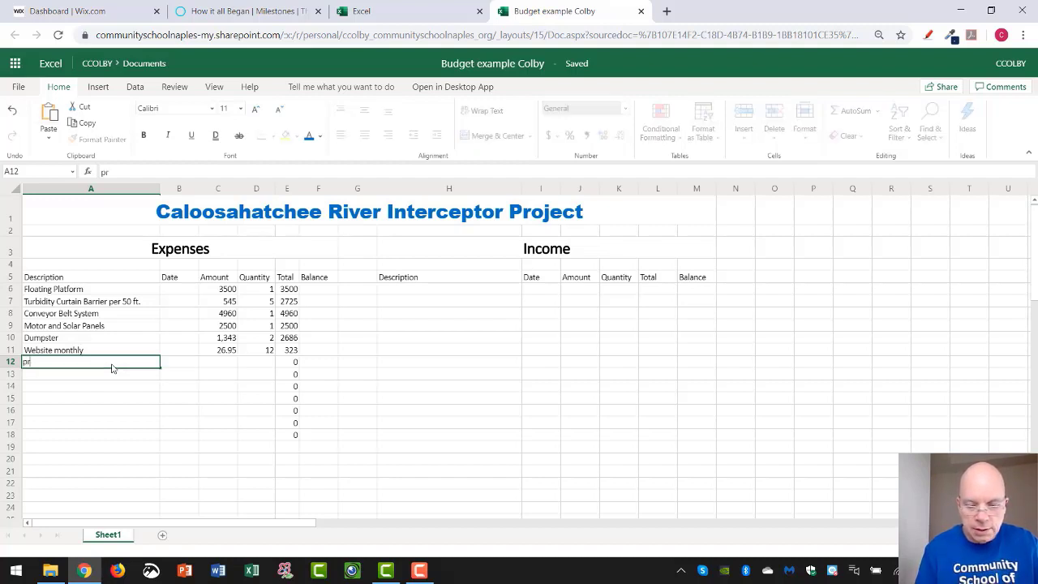
type("omotional ")
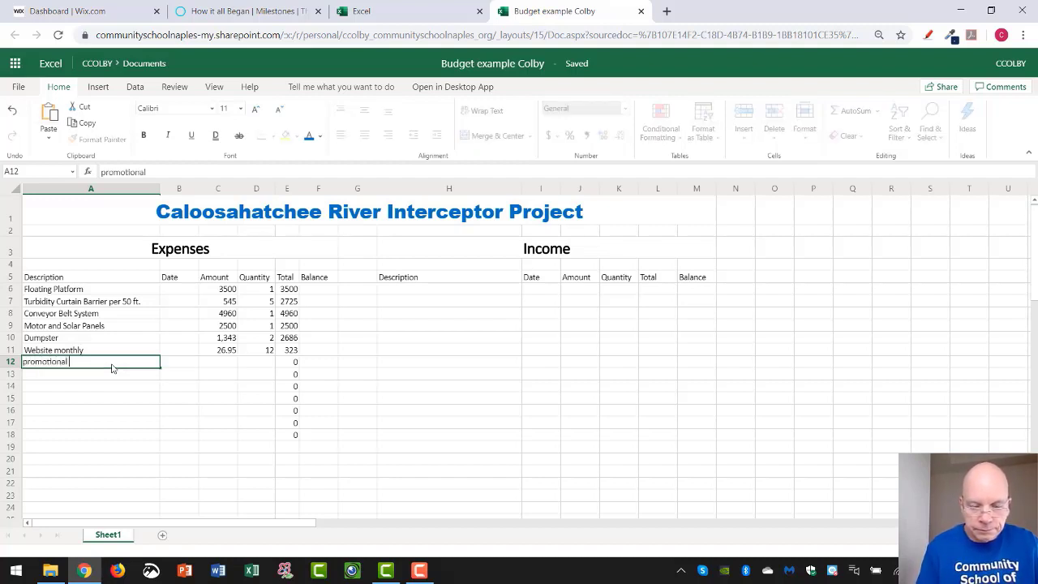
type("t-shirts")
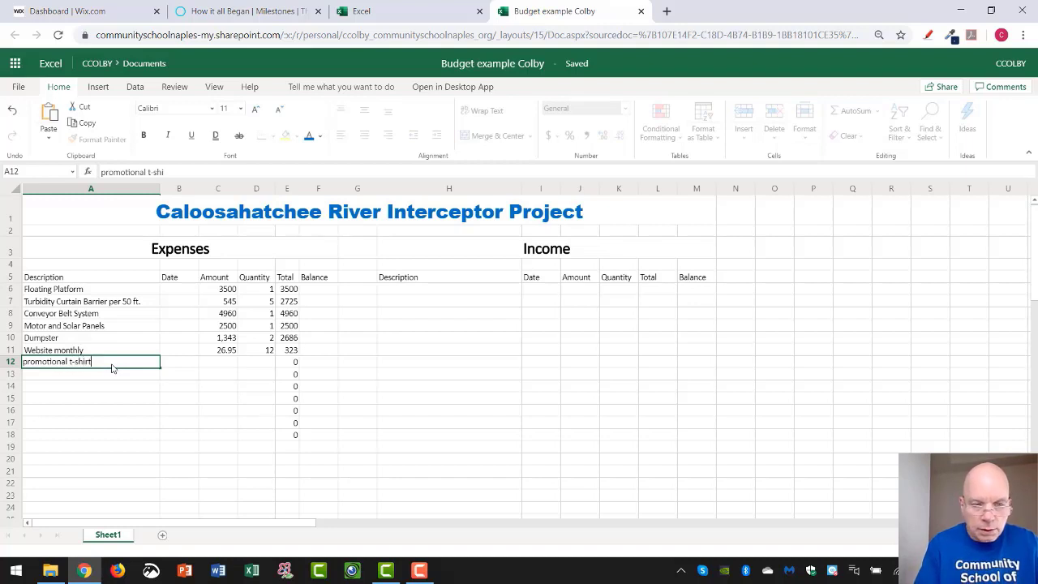
left_click(222, 365)
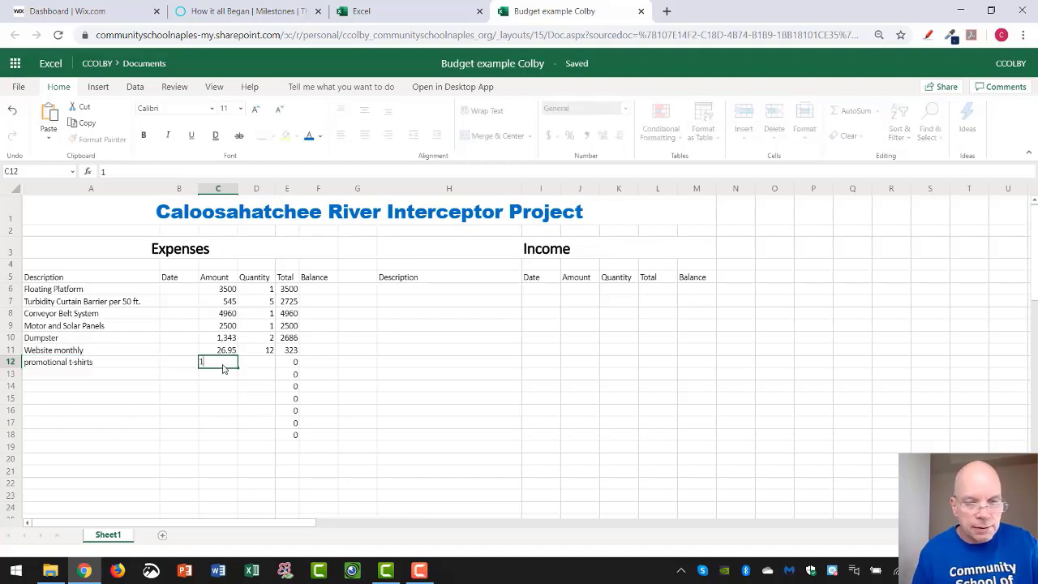
type("12")
left_click(270, 366)
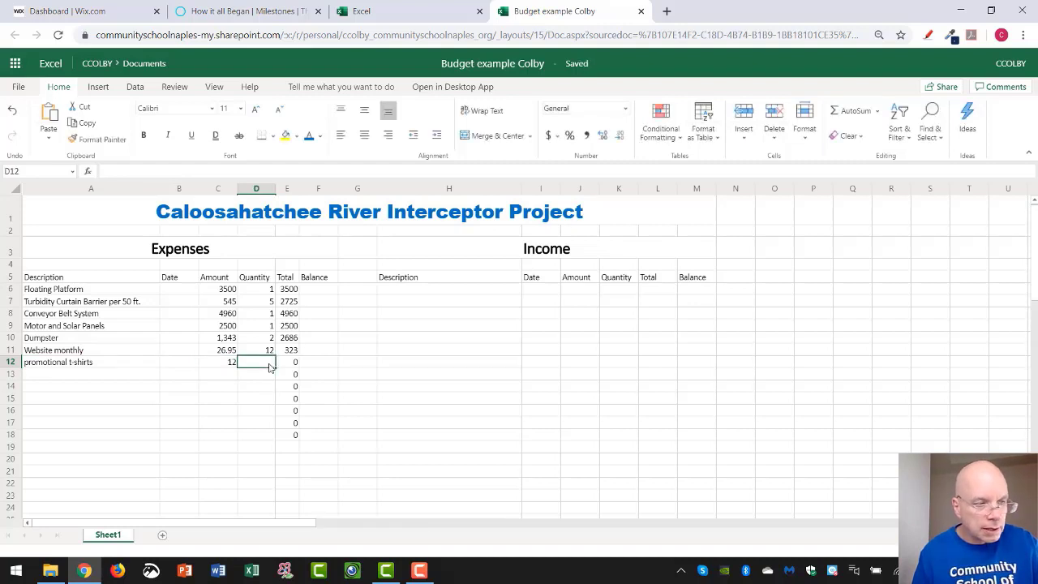
type("1000")
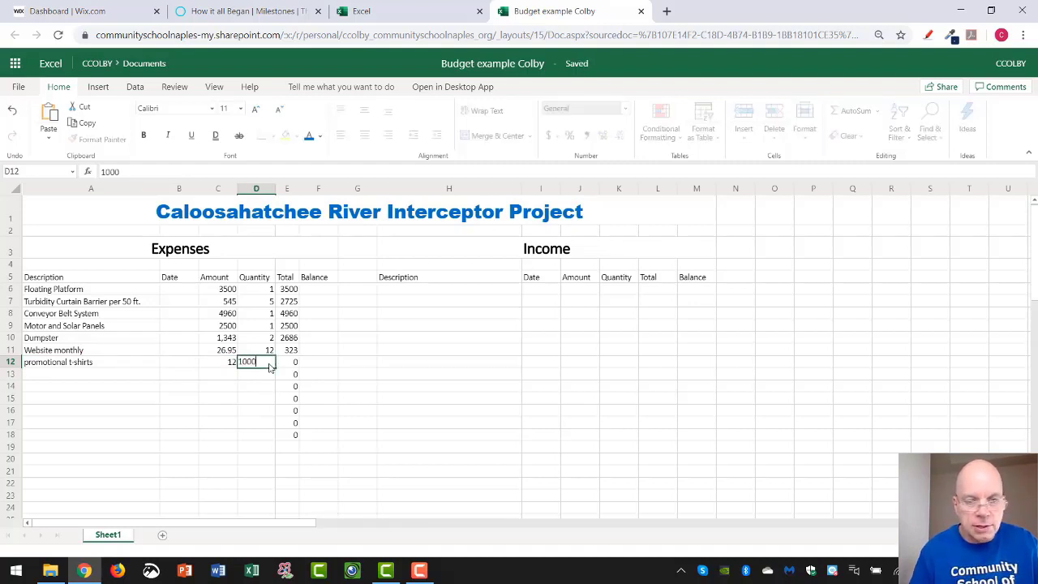
key("Return")
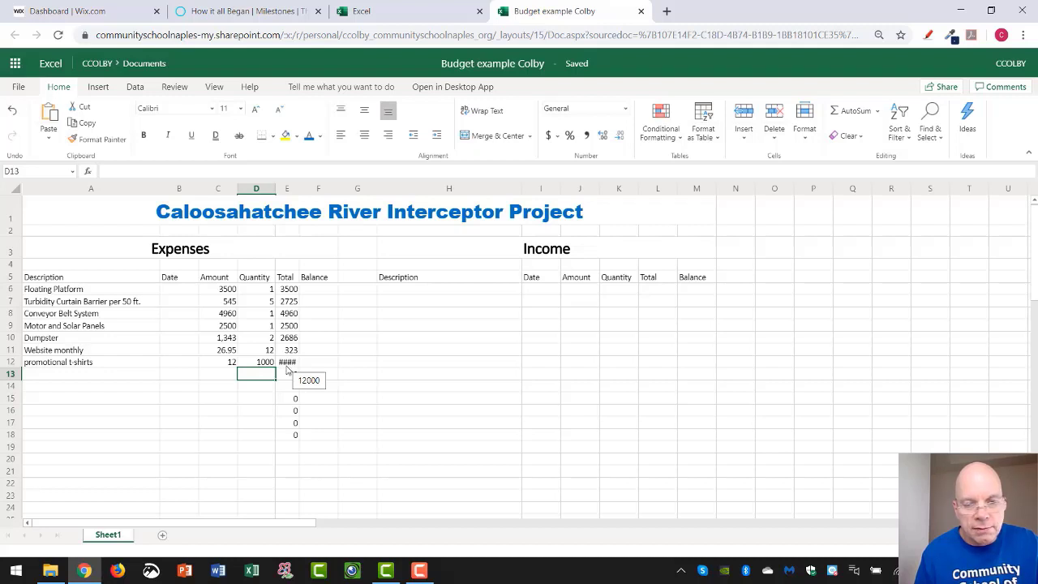
- Autofit the width of expense Total column E and clear the unused total formulas in E13:E18
double_click(298, 187)
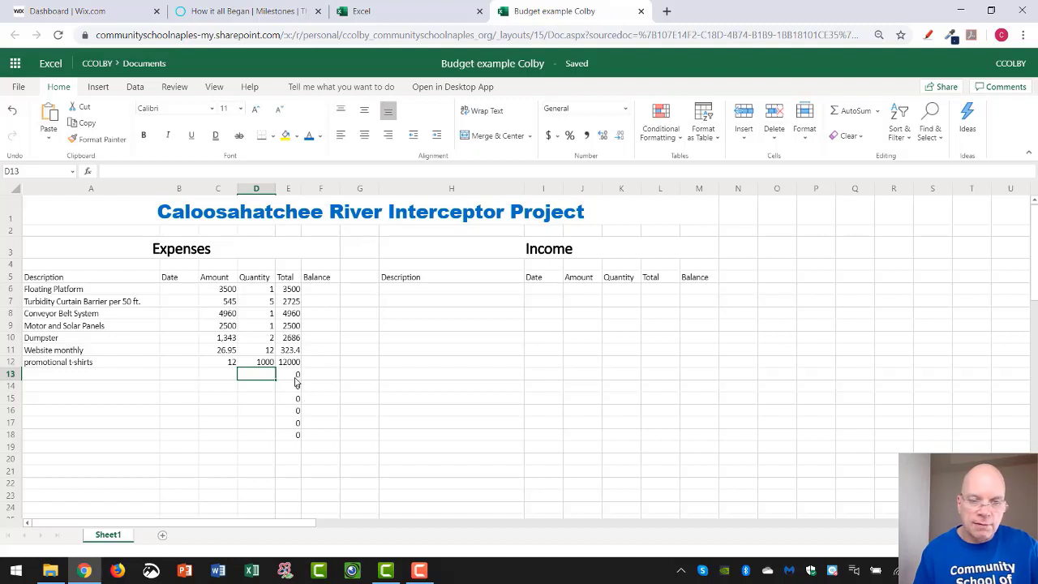
left_click_drag(293, 377, 298, 440)
key("Delete")
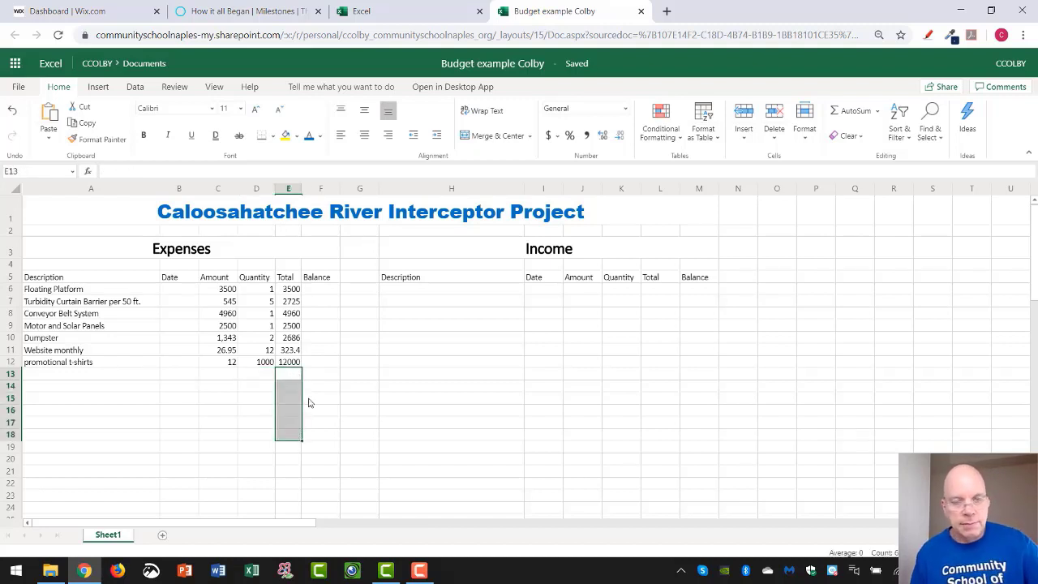
left_click(332, 373)
left_click(296, 365)
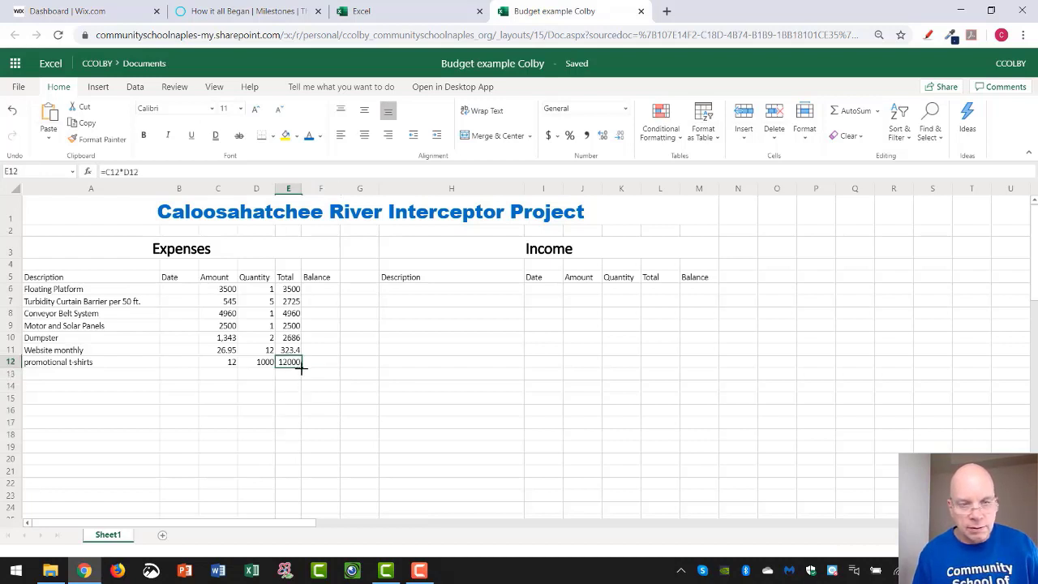
left_click(361, 393)
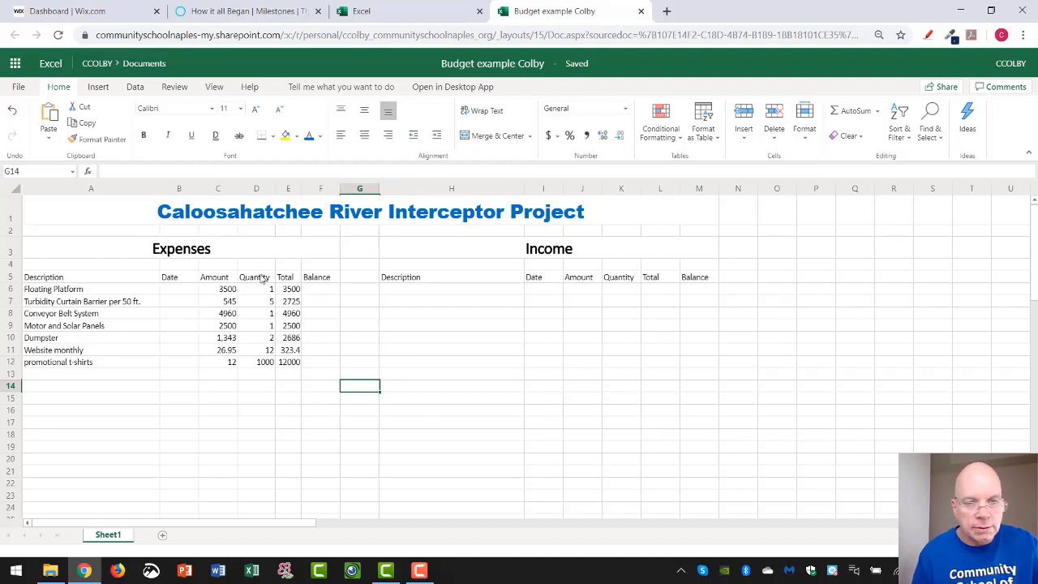
- Try to center the contents of the whole expense Quantity column D
left_click(257, 188)
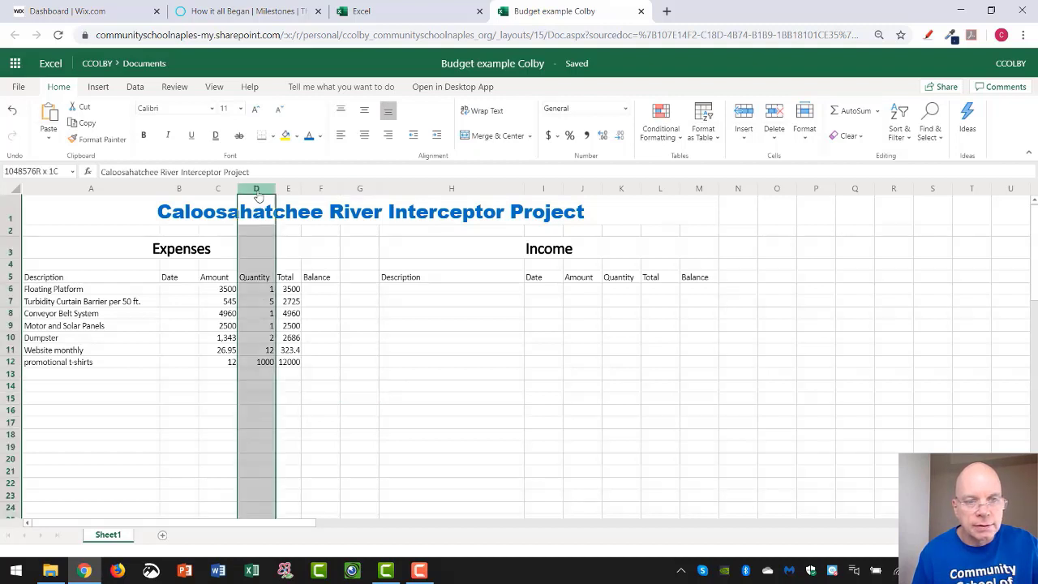
left_click(365, 135)
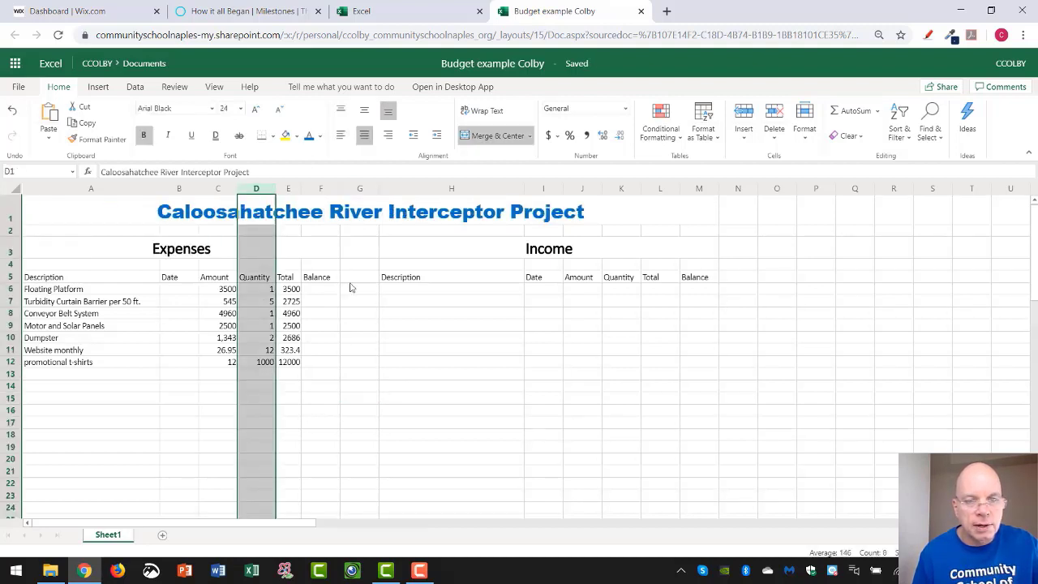
left_click(373, 324)
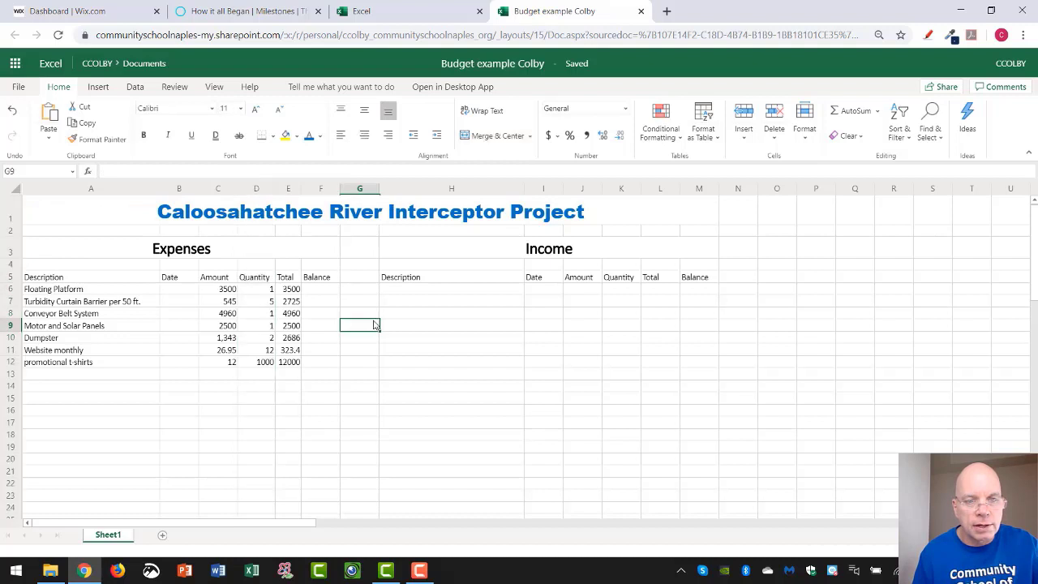
- Center the expense Quantity header and its values in D5:D12
left_click(265, 279)
left_click_drag(266, 280, 265, 363)
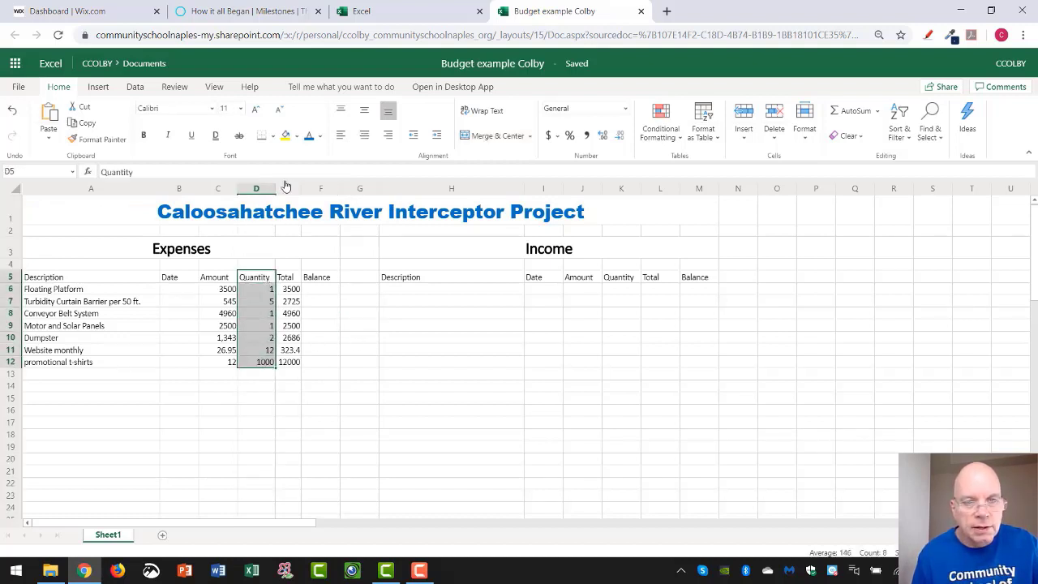
left_click(364, 135)
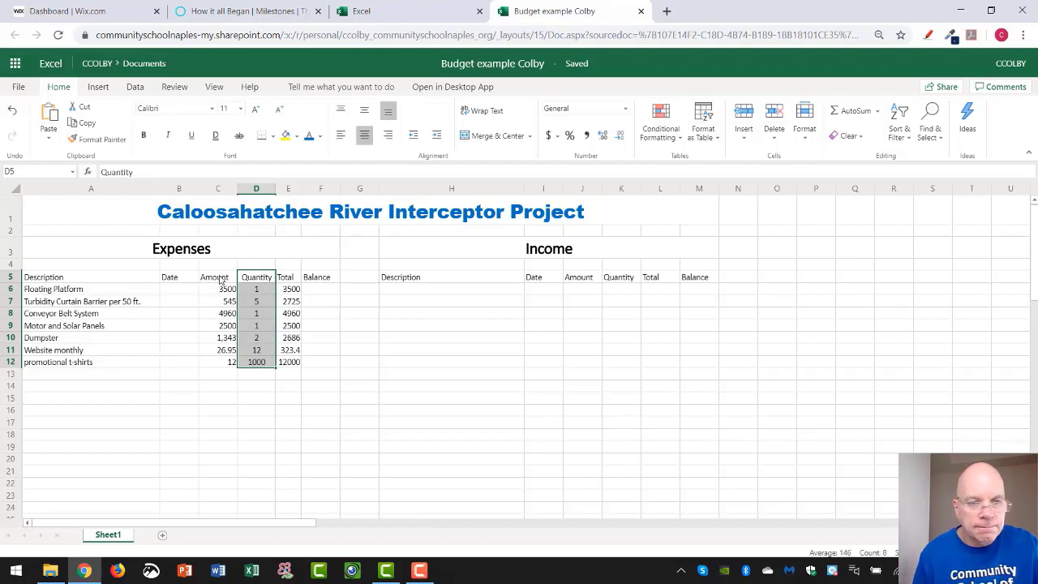
- Apply the $ English (United States) accounting format to expense Amount column C and widen the column
left_click(213, 190)
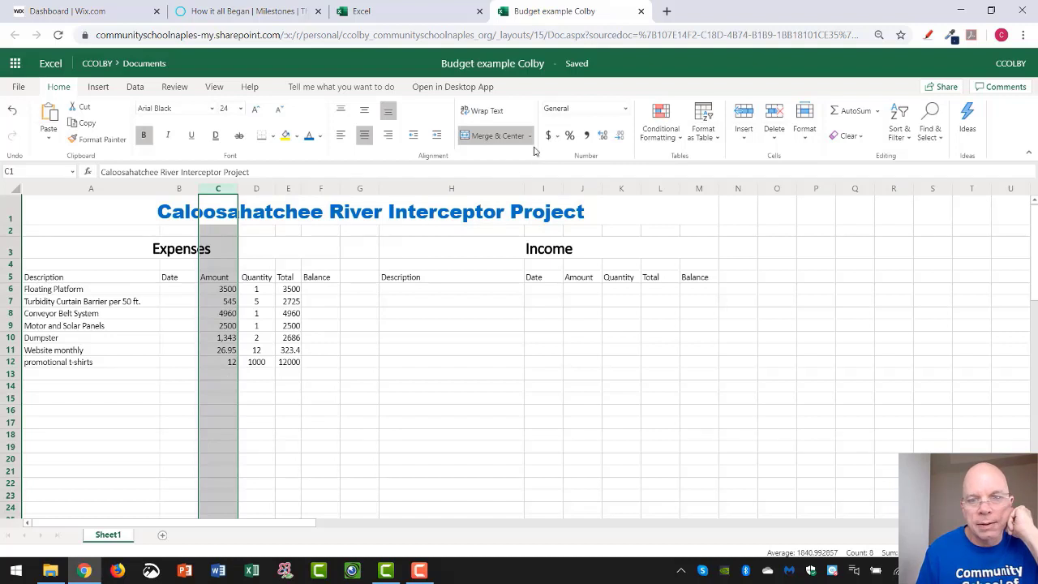
left_click(558, 137)
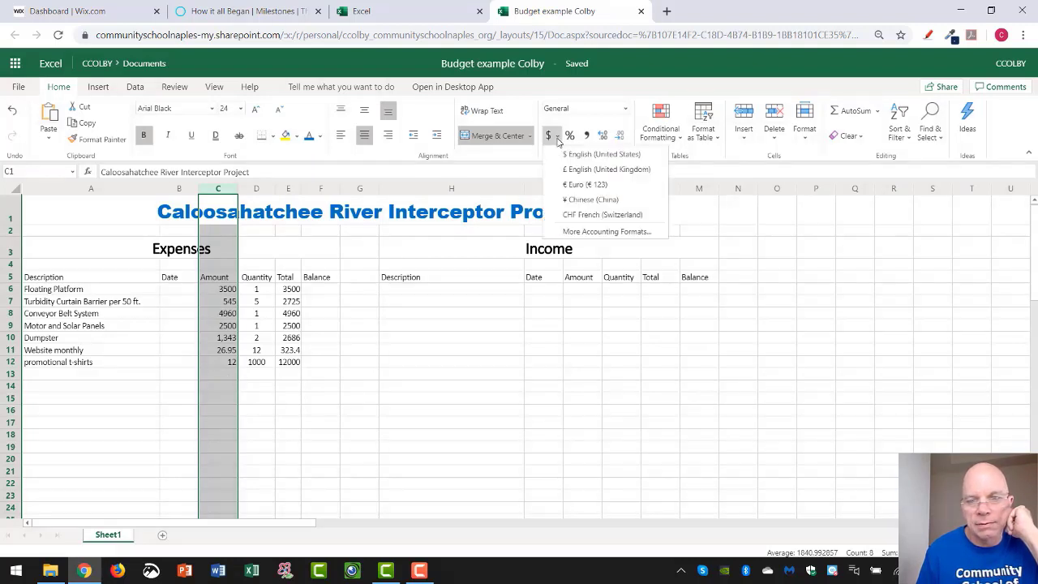
left_click(601, 154)
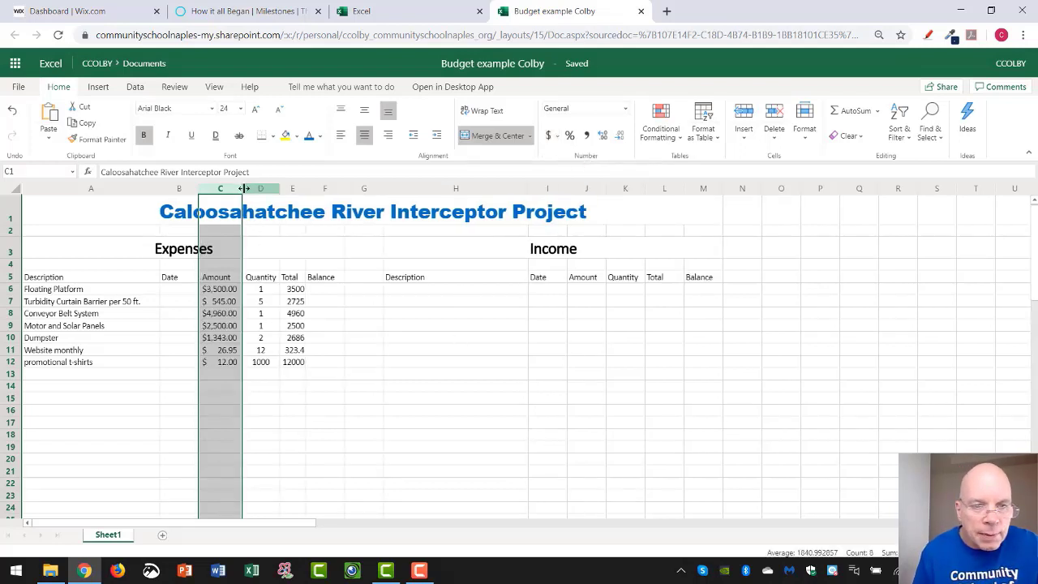
left_click_drag(242, 188, 256, 188)
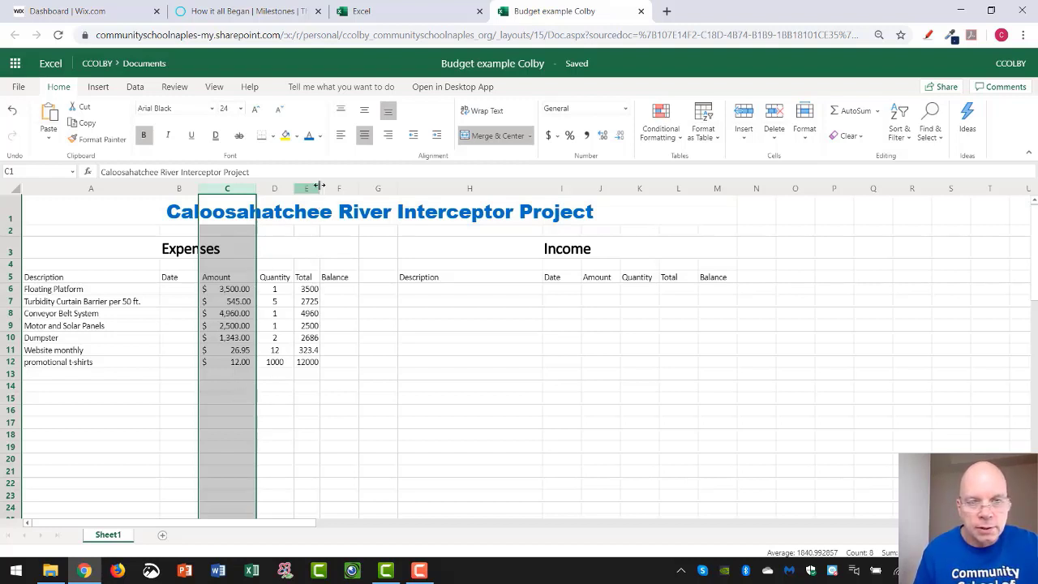
- Widen expense Total column E and apply the $ English (United States) accounting format to it
left_click_drag(319, 189, 349, 181)
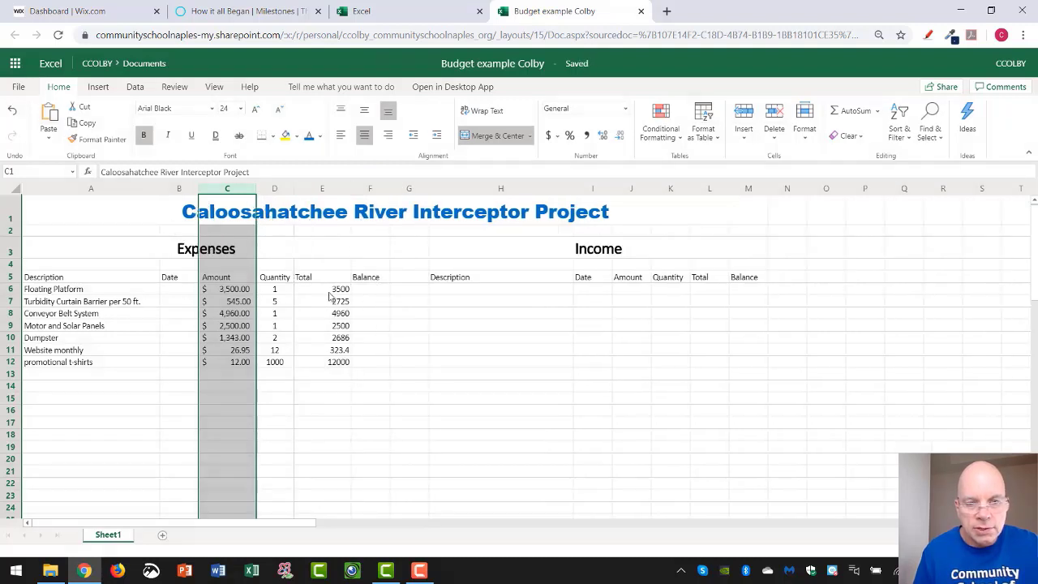
left_click(326, 189)
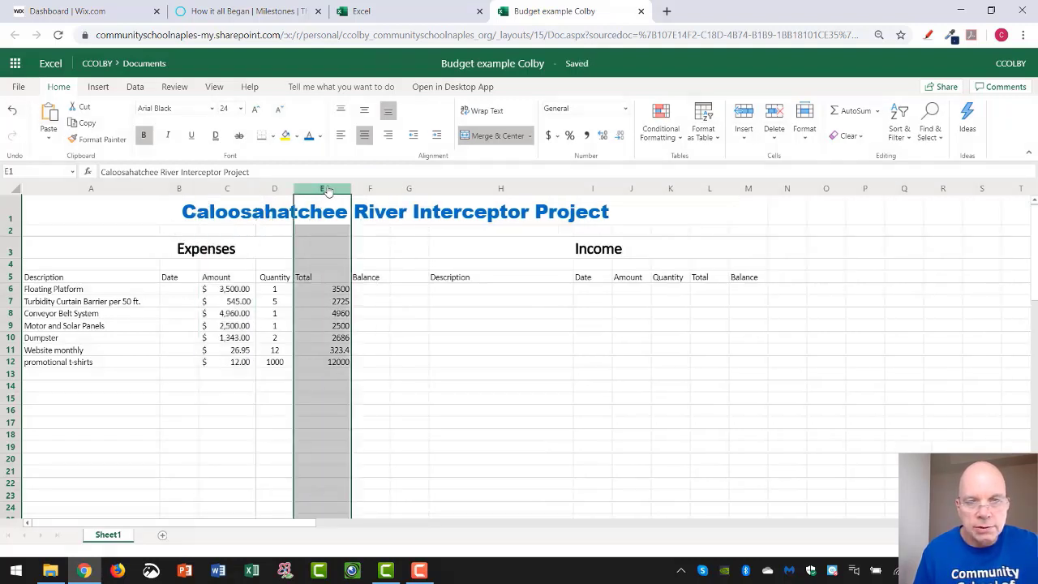
left_click(557, 136)
left_click(601, 154)
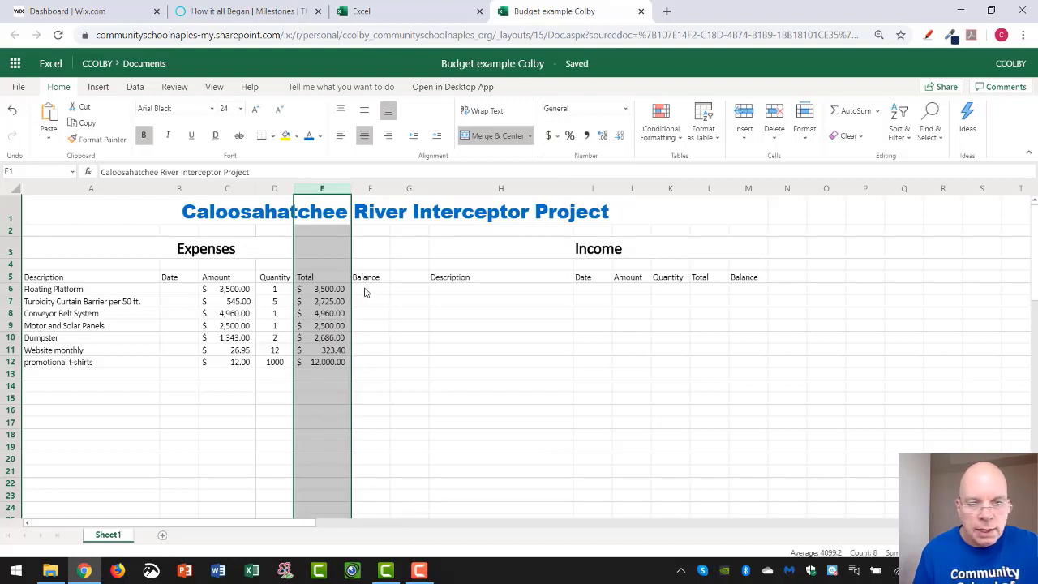
- Enter 12/3/2019 as the expense date for Floating Platform in B6
left_click(185, 295)
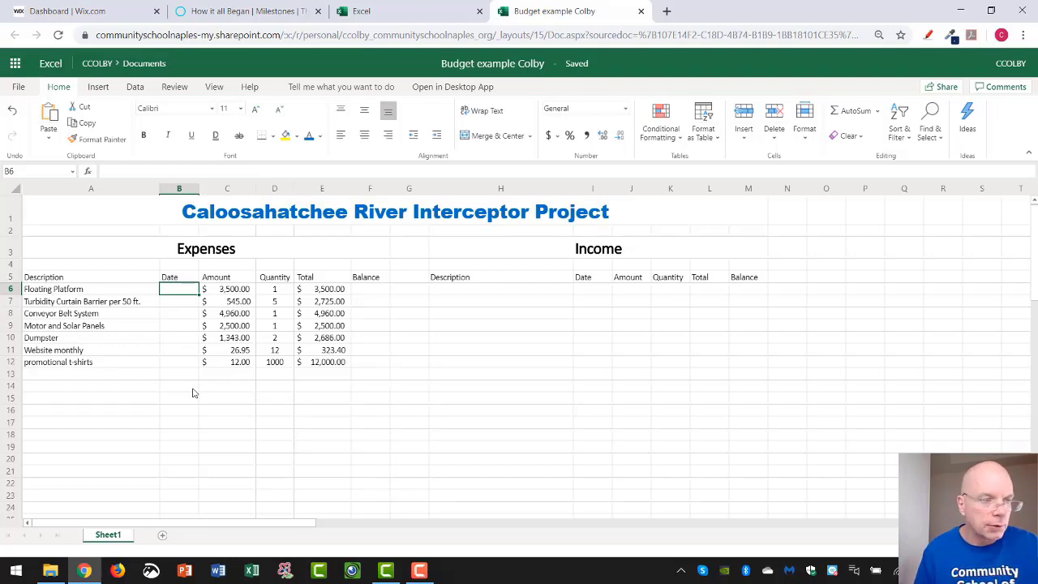
type("12/3/")
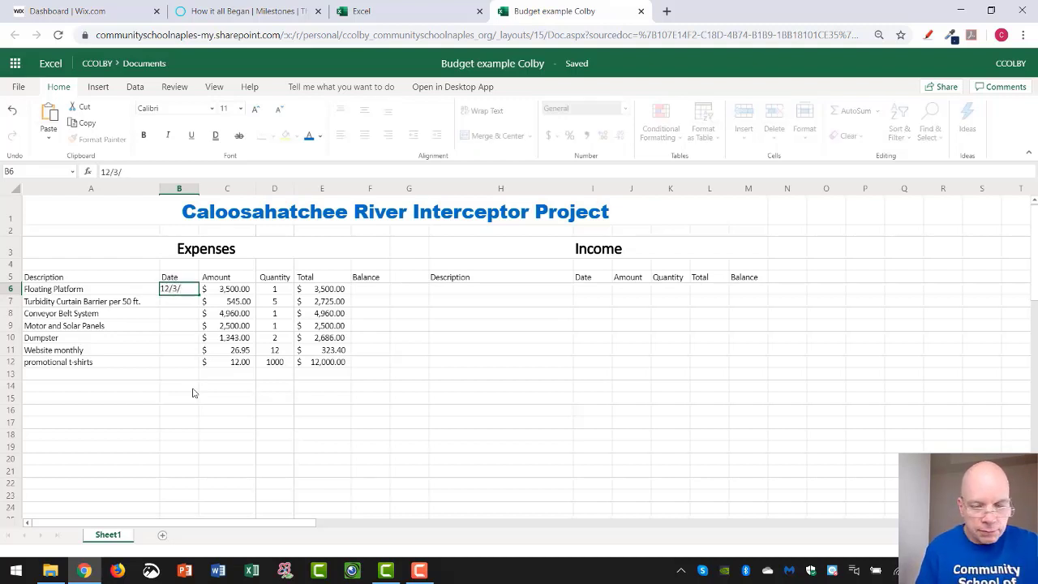
type("2019")
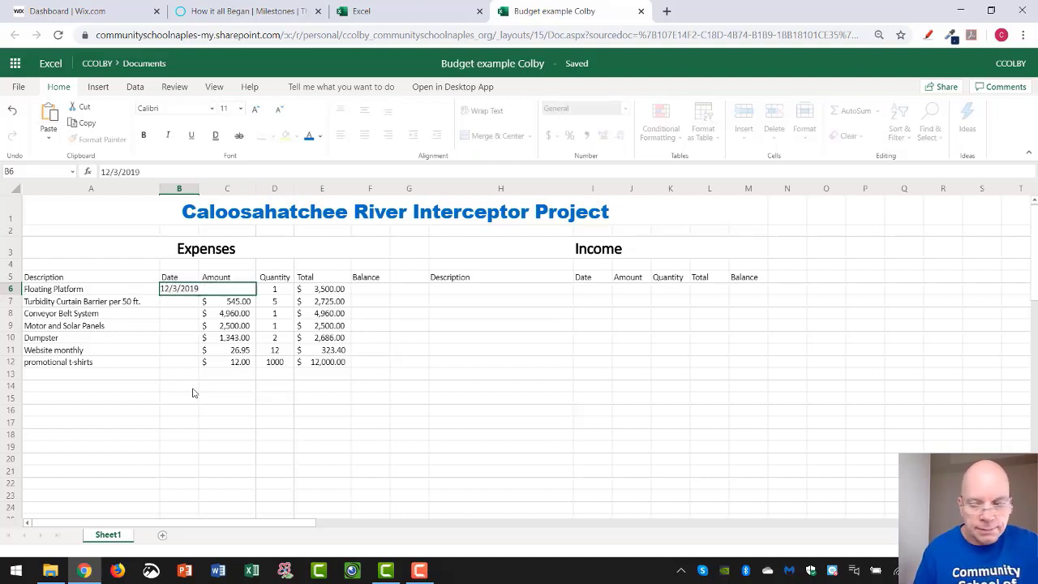
key("Return")
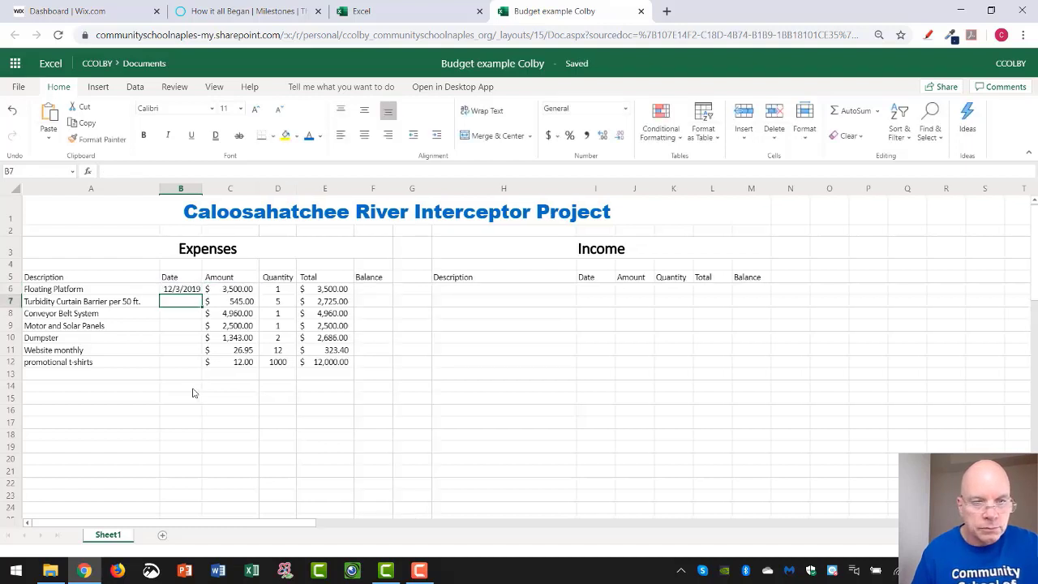
- Apply the Short Date format to expense Date column B and widen the column slightly
left_click(186, 290)
left_click(183, 187)
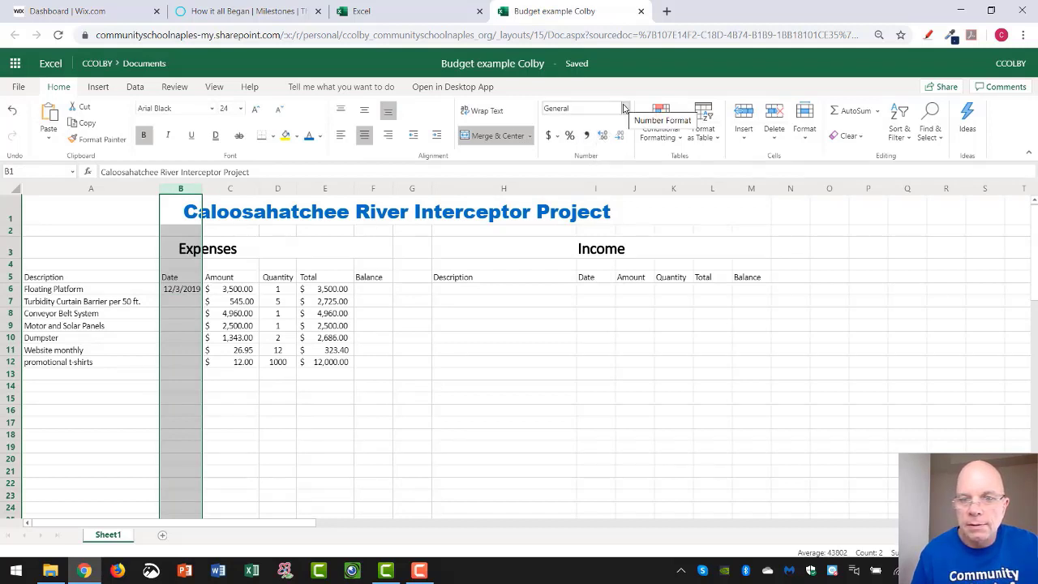
left_click(625, 108)
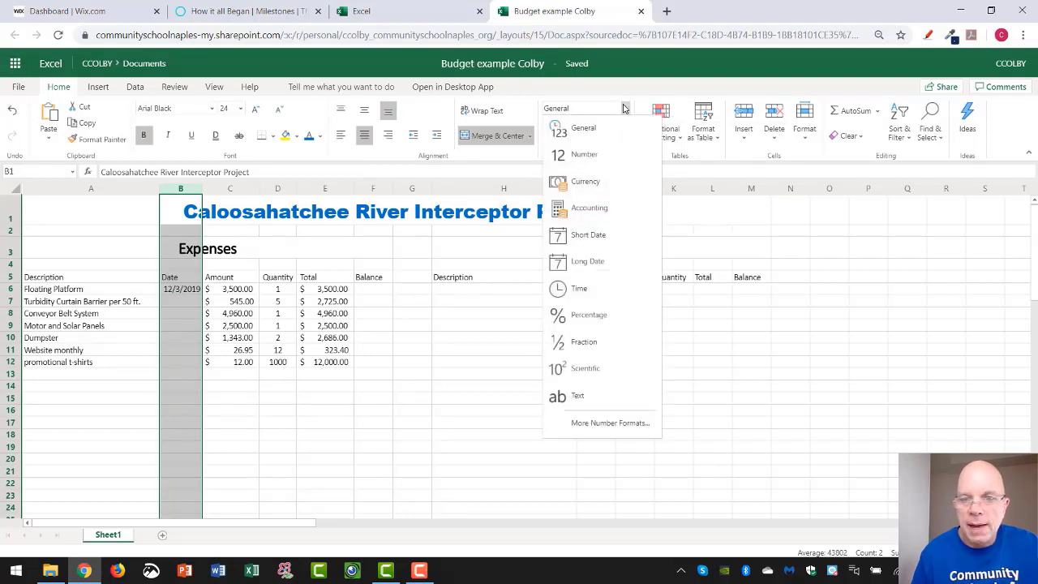
left_click(590, 235)
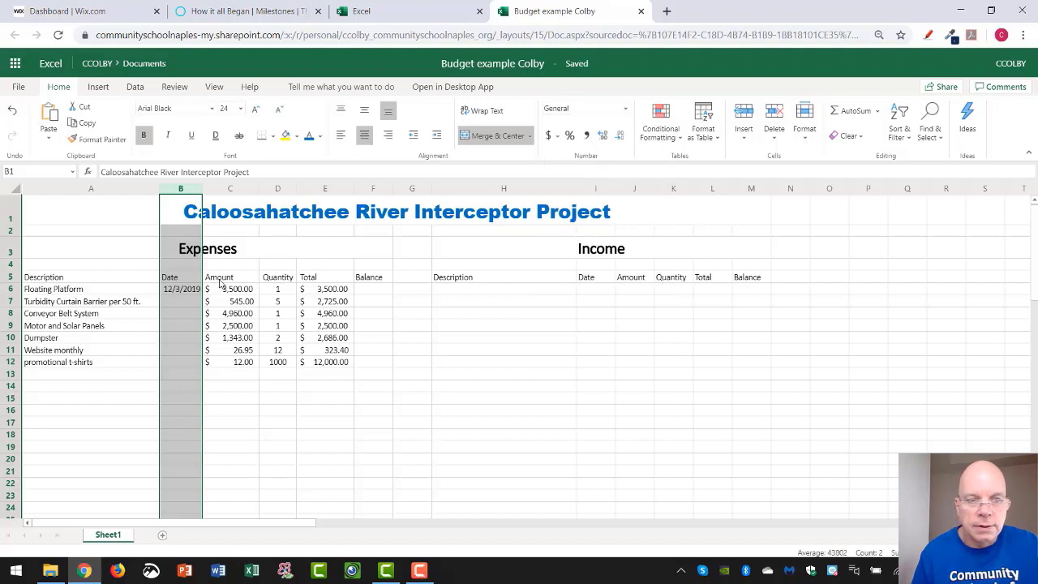
left_click(179, 302)
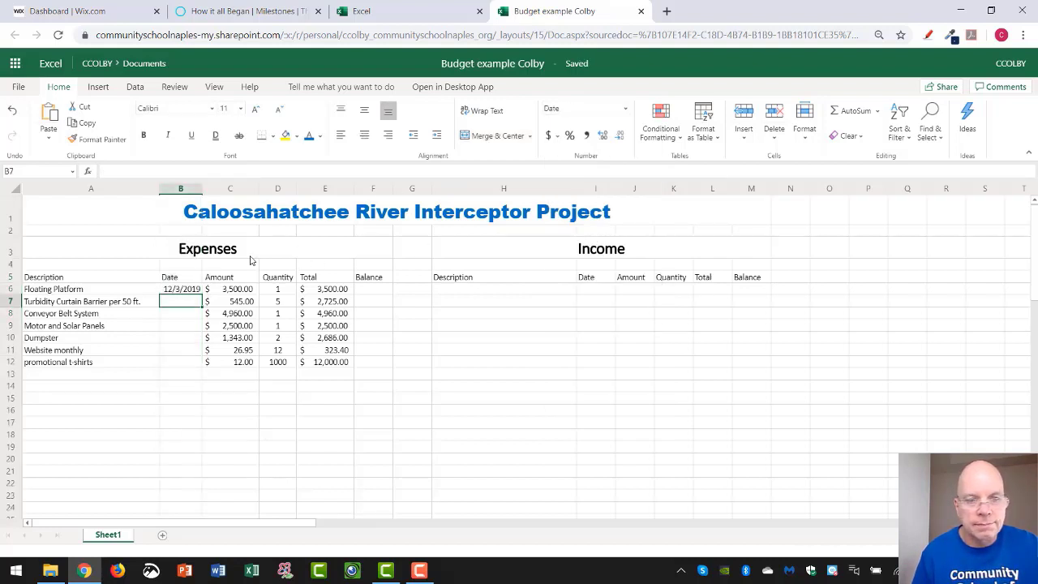
left_click_drag(202, 188, 207, 185)
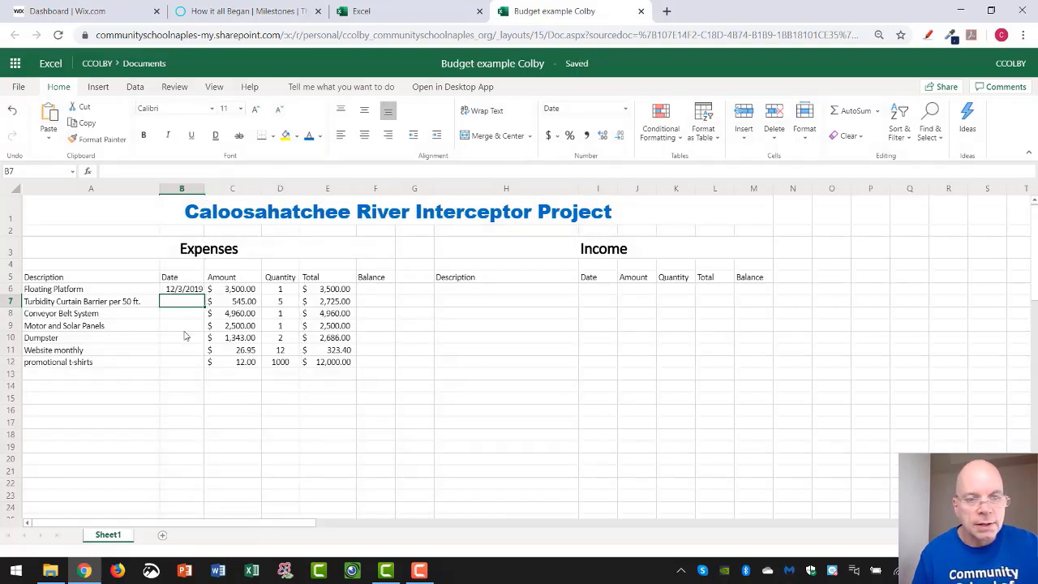
- Start the expense Balance in F6 with the formula =E6 and widen column F to fit the amount
left_click(386, 293)
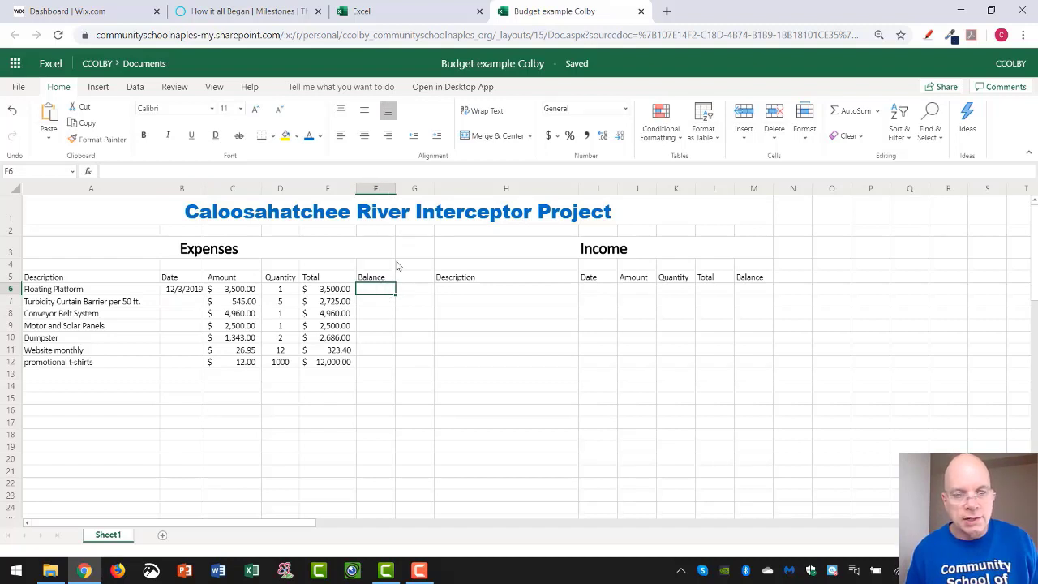
left_click(232, 172)
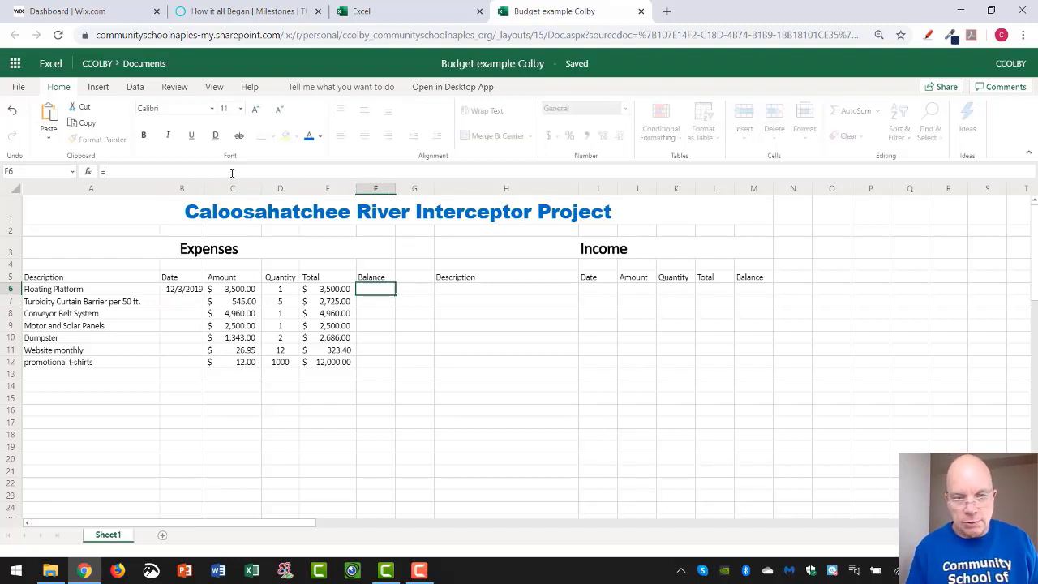
left_click(333, 292)
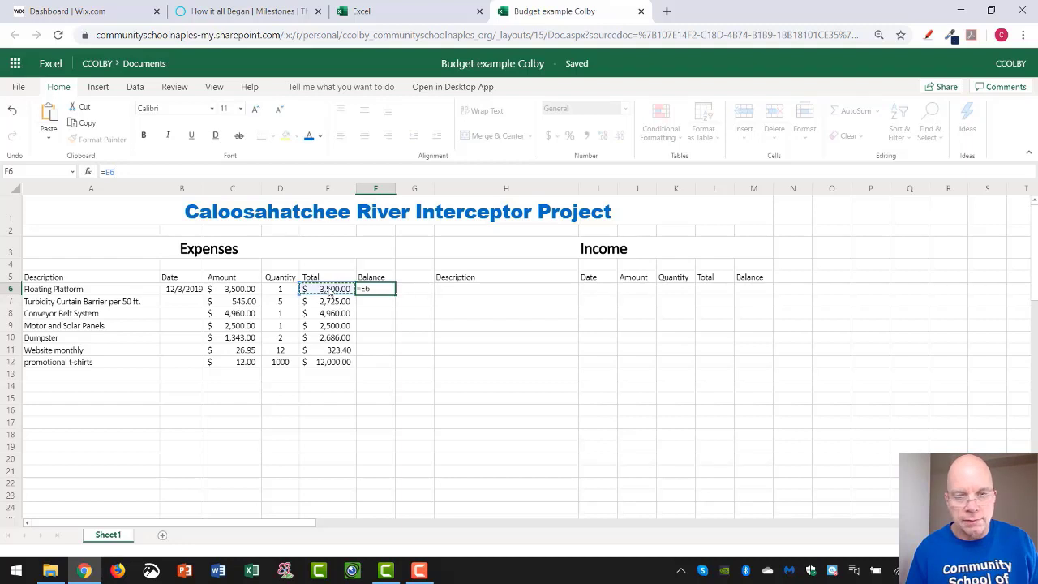
key("ctrl+Return")
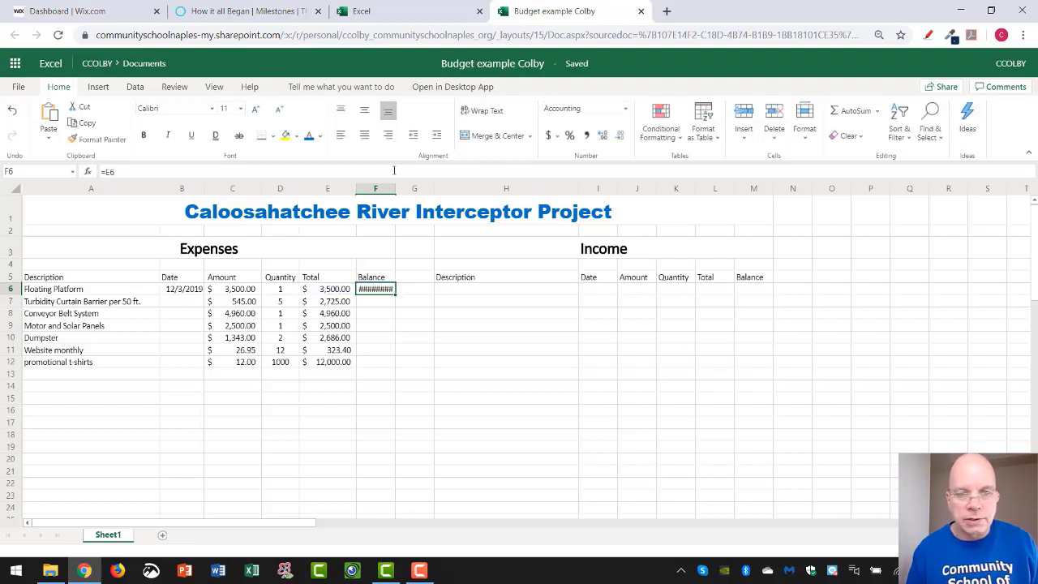
left_click_drag(395, 188, 409, 188)
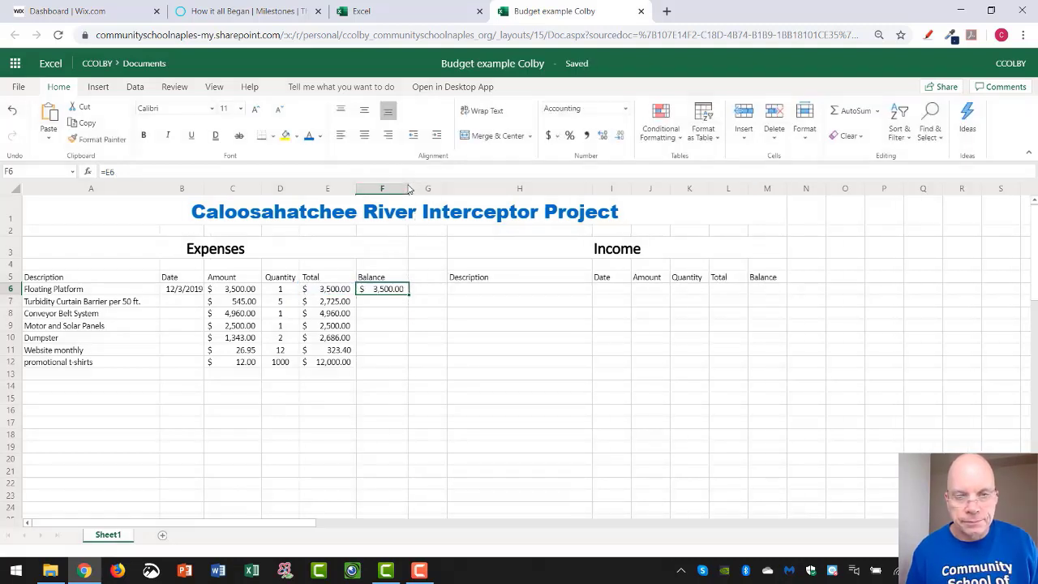
- Enter the running balance formula =F6+E7 in F7 for the Turbidity Curtain Barrier
left_click(386, 299)
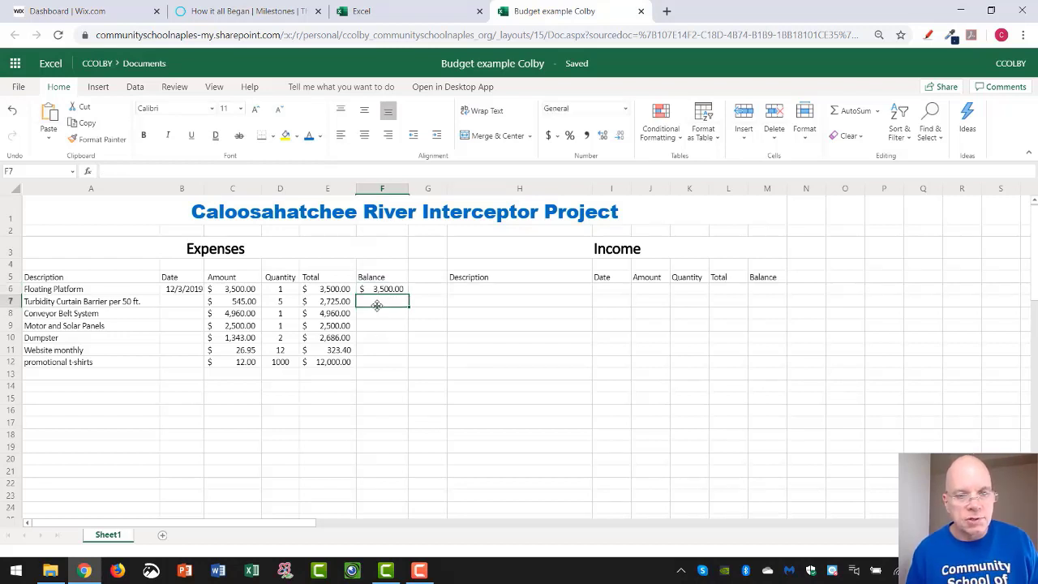
type("=")
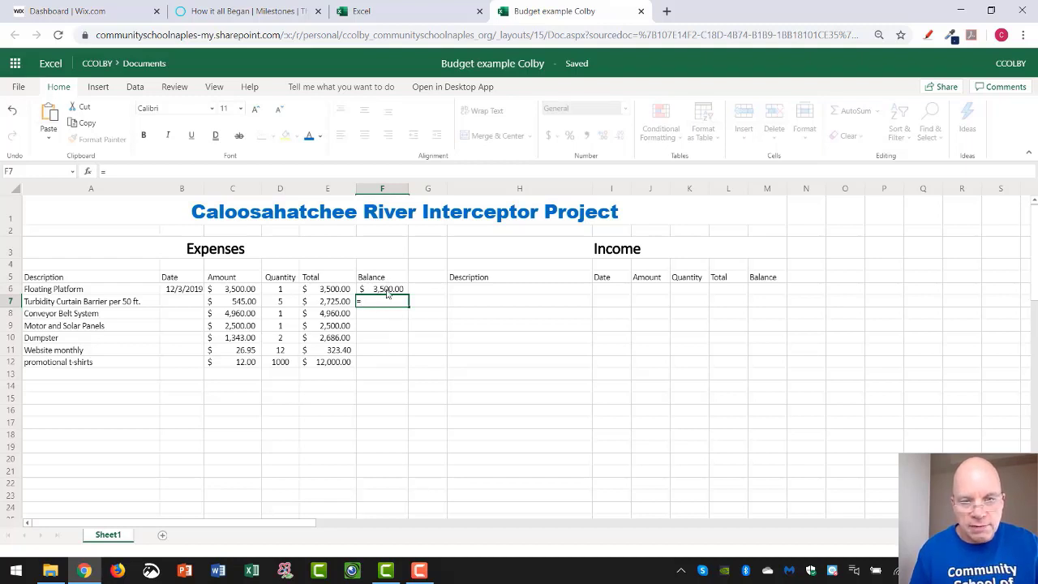
left_click(387, 292)
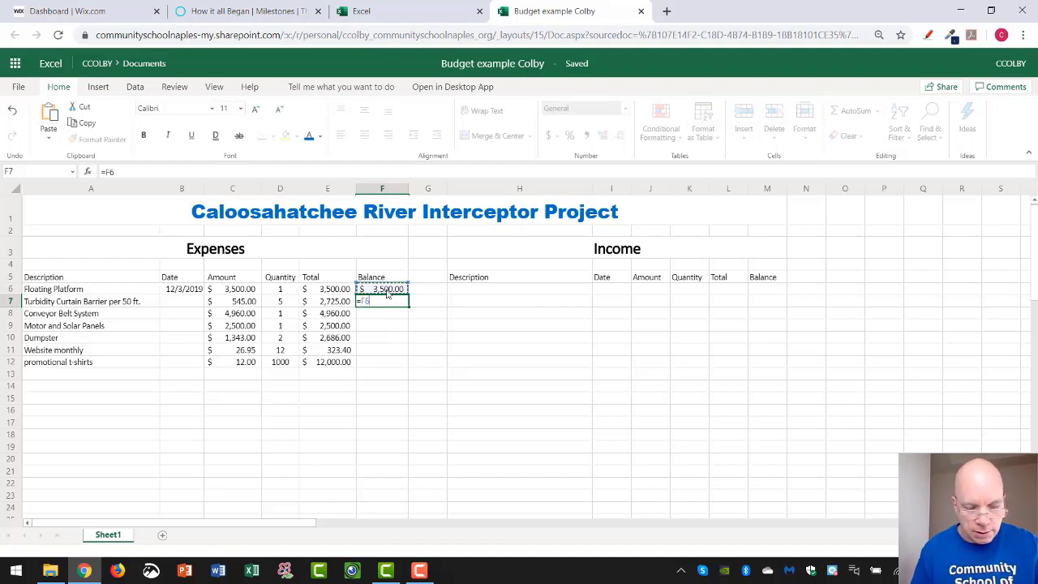
type("+")
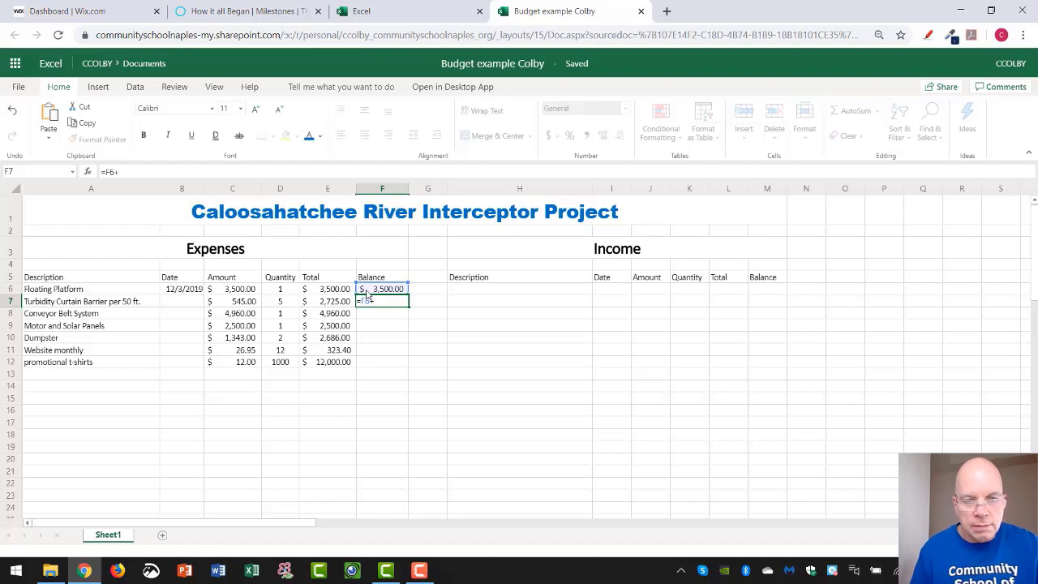
left_click(337, 306)
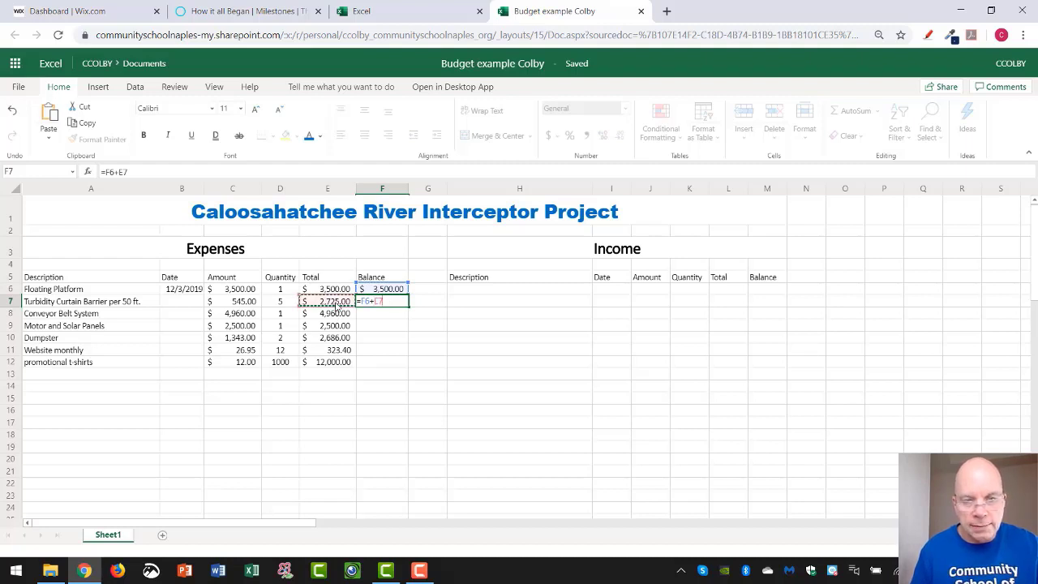
key("Return")
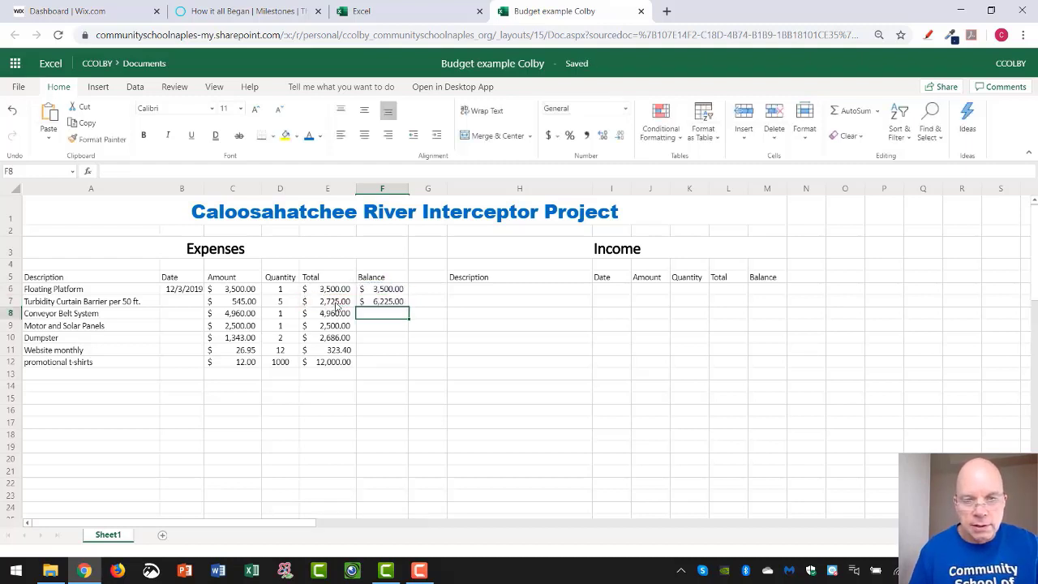
- Fill the running balance formula from F7 down through F12
left_click(408, 305)
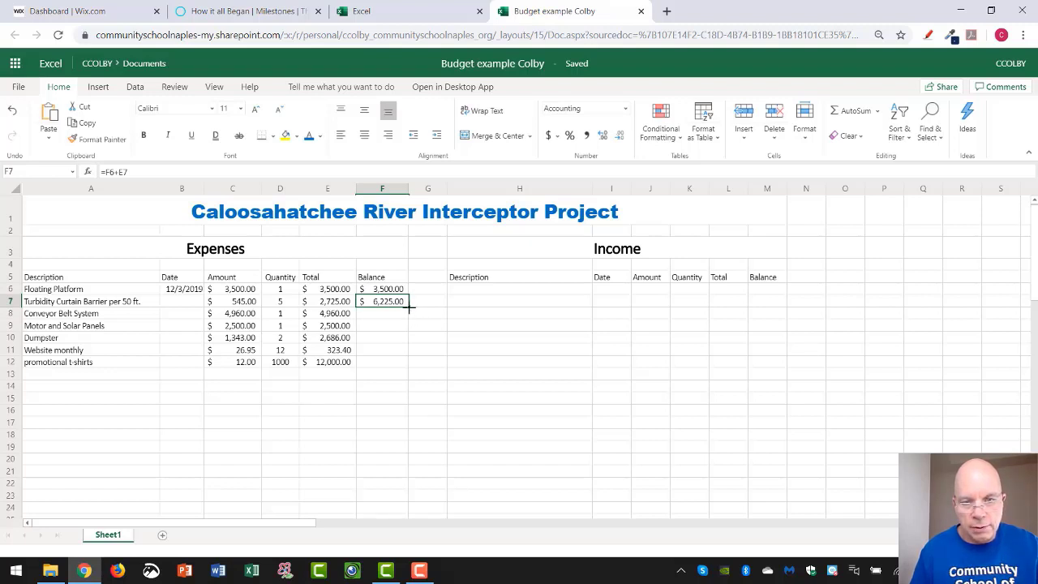
left_click_drag(410, 307, 411, 360)
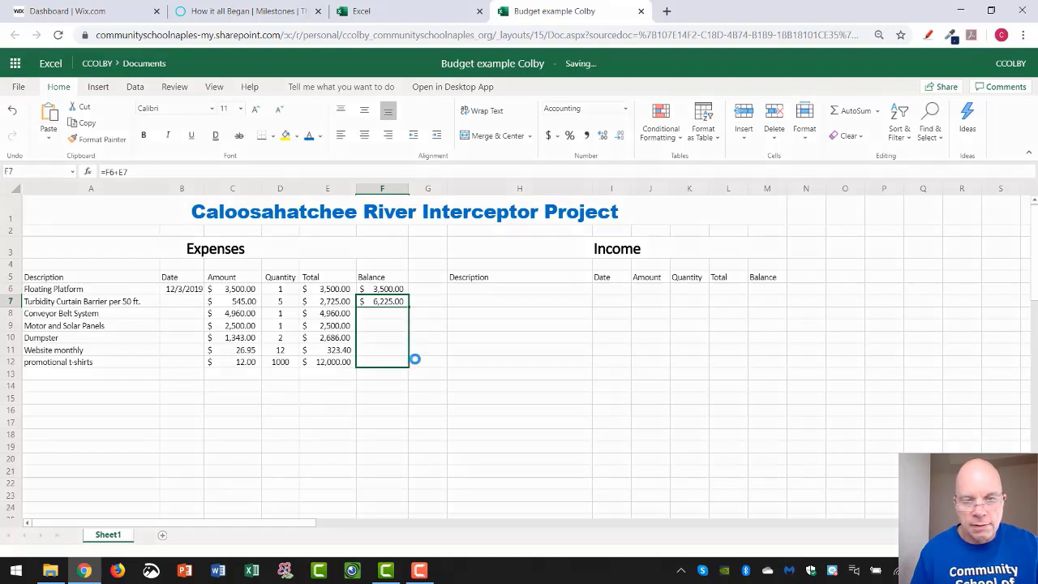
left_click(392, 387)
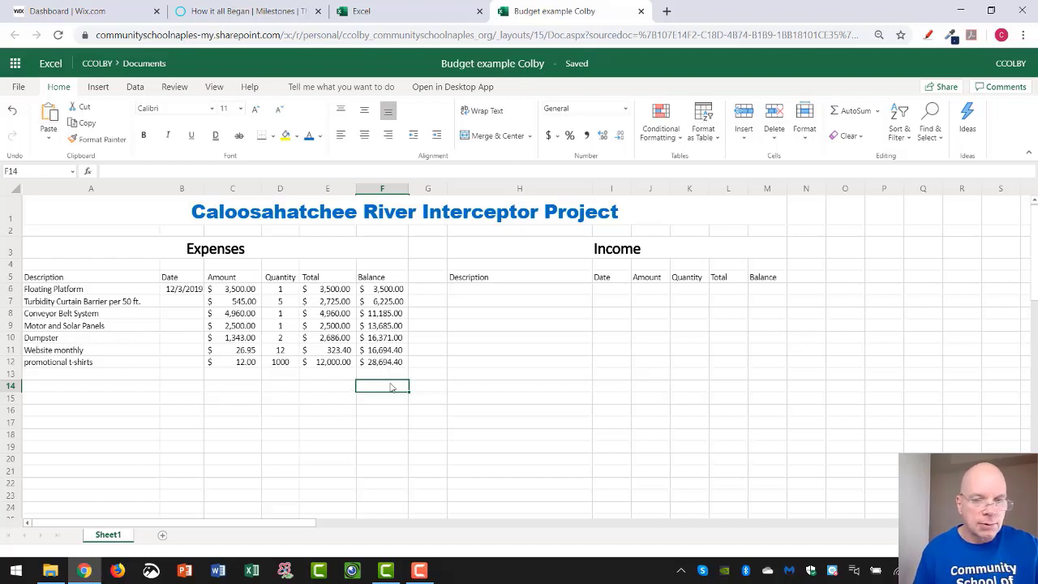
- Enter "Gofundme! initial campaign" as the first income description in H6
left_click(480, 291)
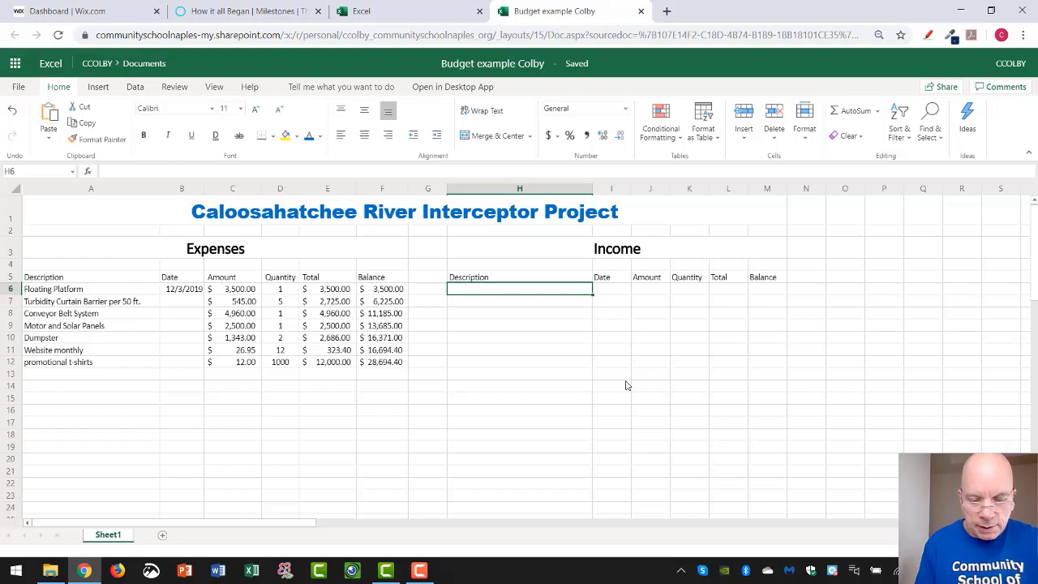
type("Gofundm")
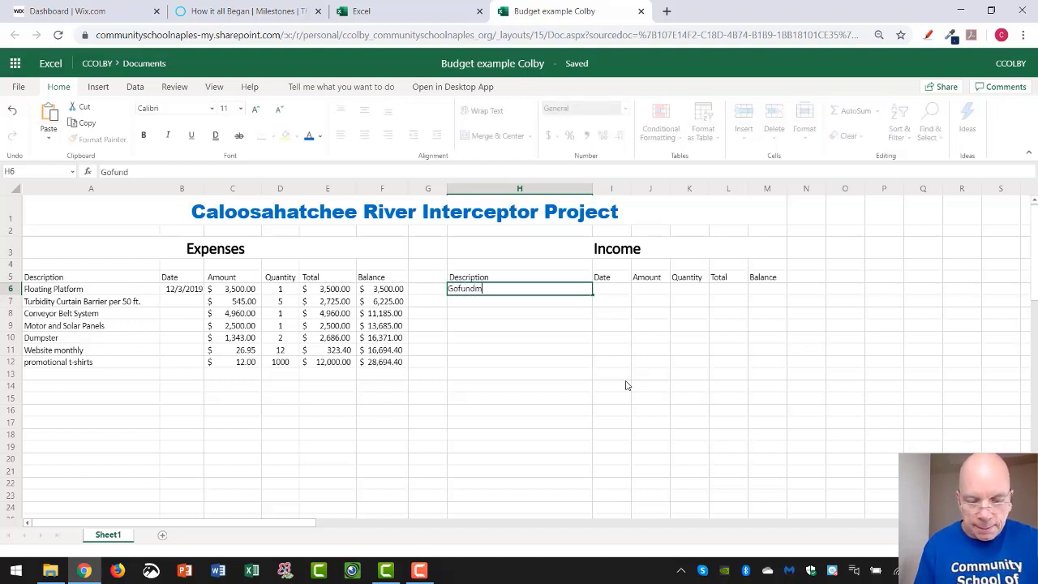
type("e")
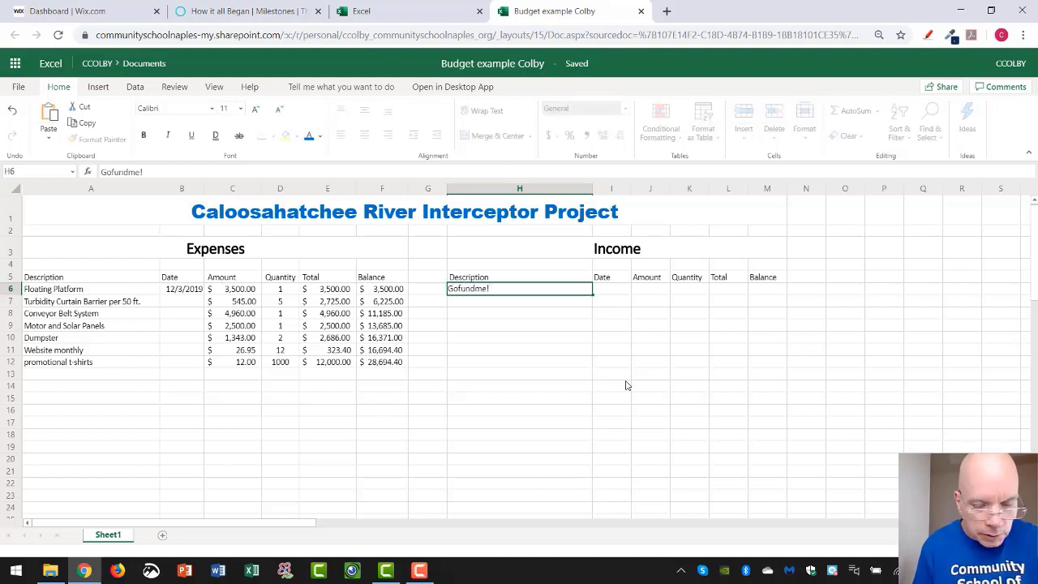
type("! initial")
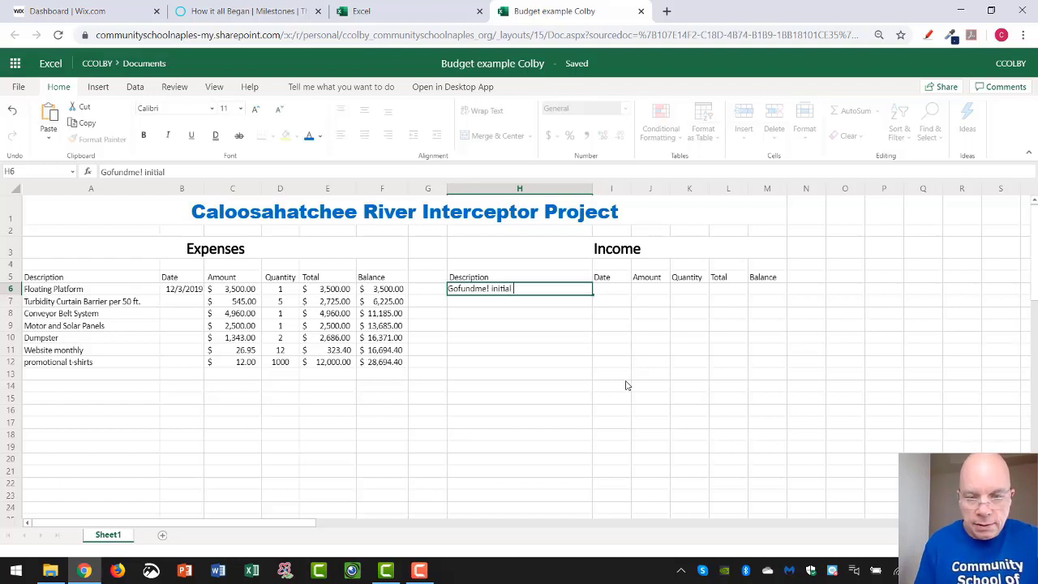
type(" campaihg")
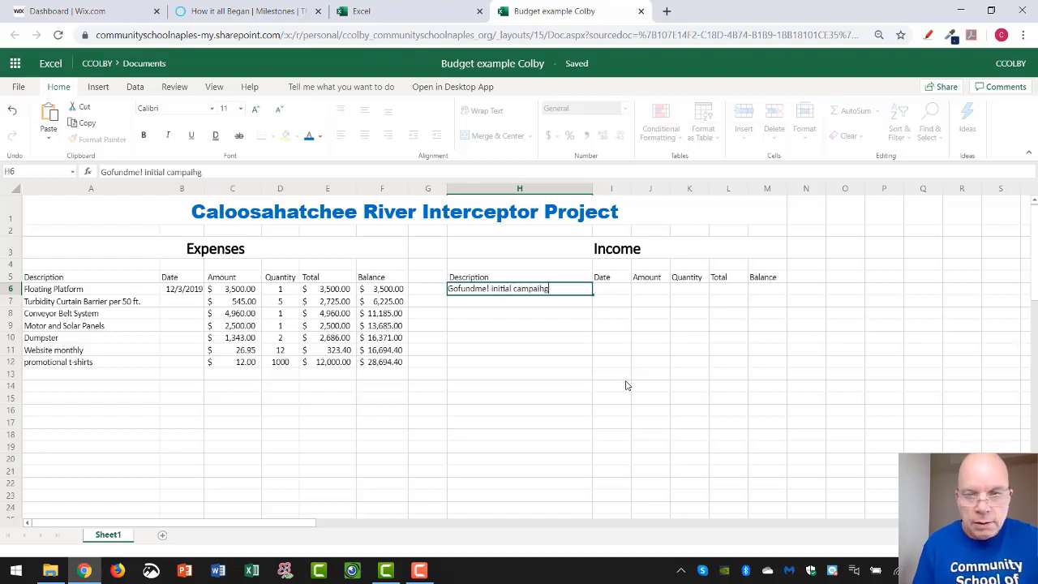
key("BackSpace")
key("BackSpace")
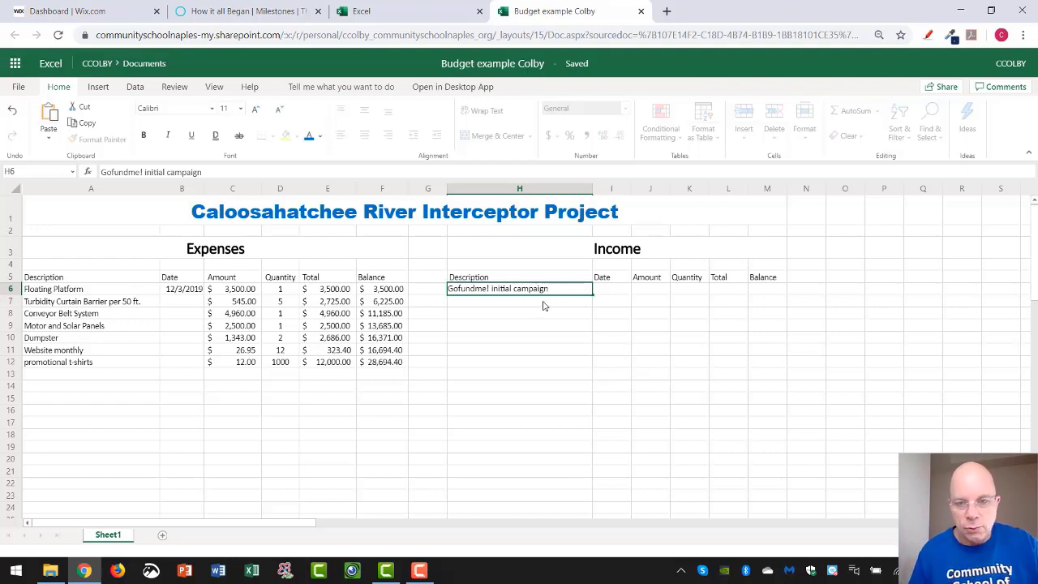
- Enter 11/25/2019 as the income date for the Gofundme campaign in I6
left_click(623, 294)
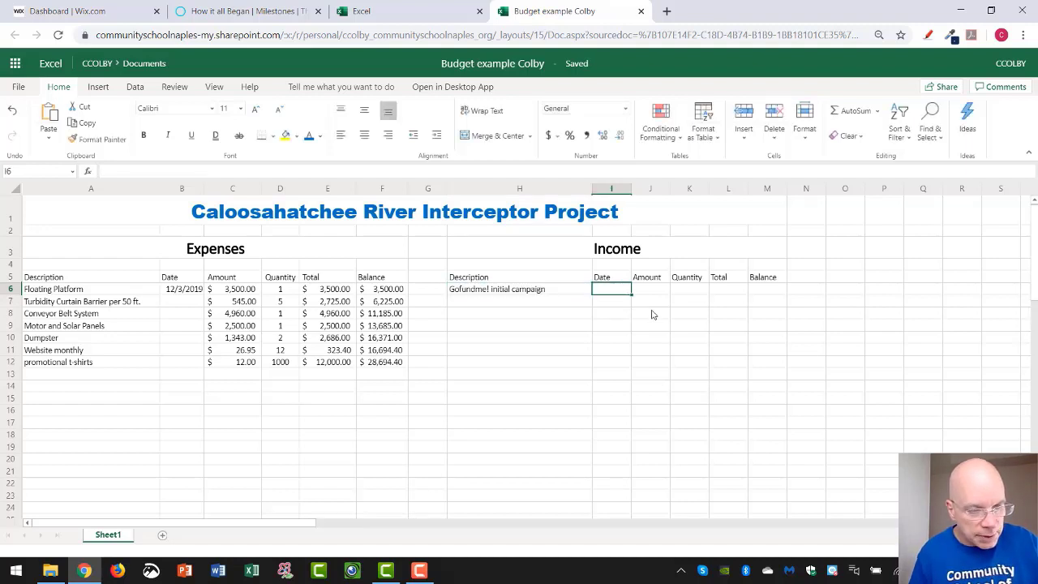
type("q")
type("1/")
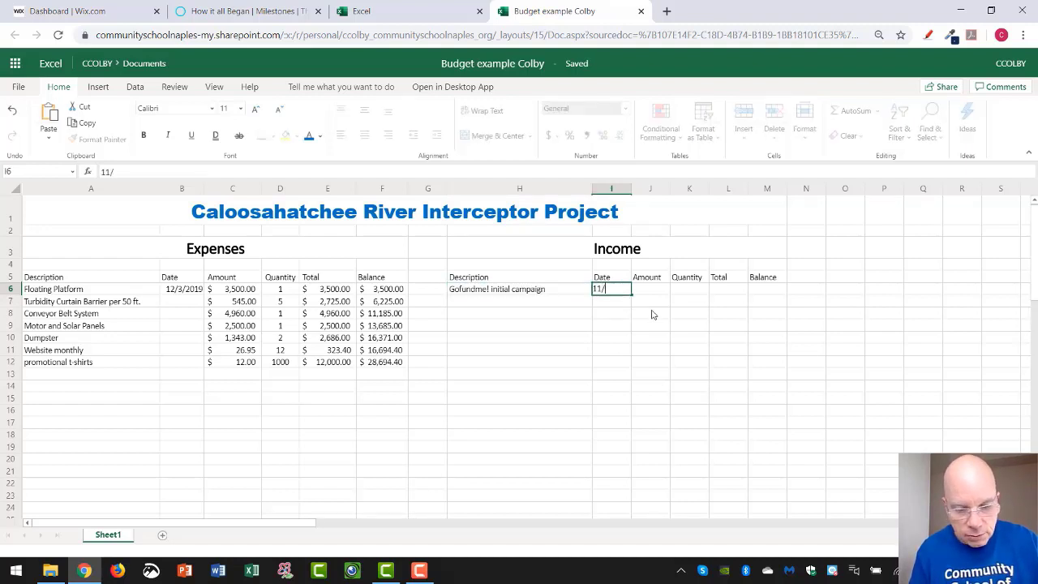
type("25/2019")
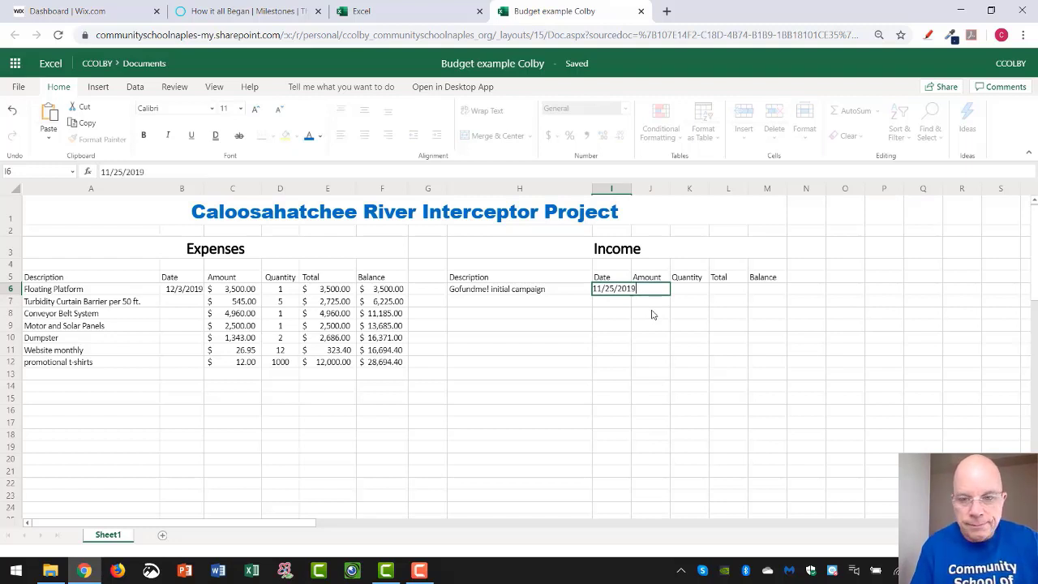
key("Return")
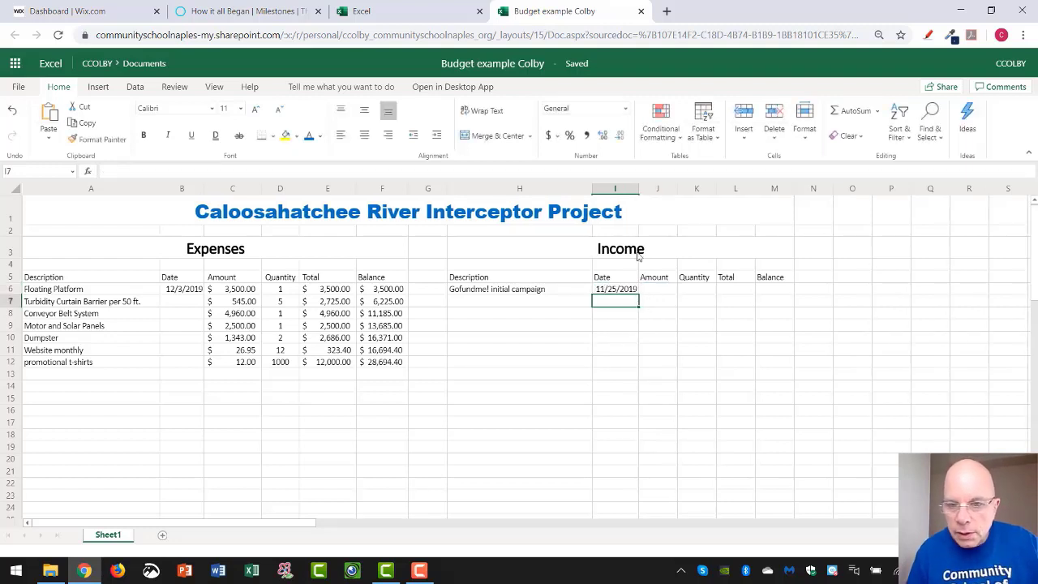
- Format the income Date column I as Short Date and widen the column slightly
left_click(626, 189)
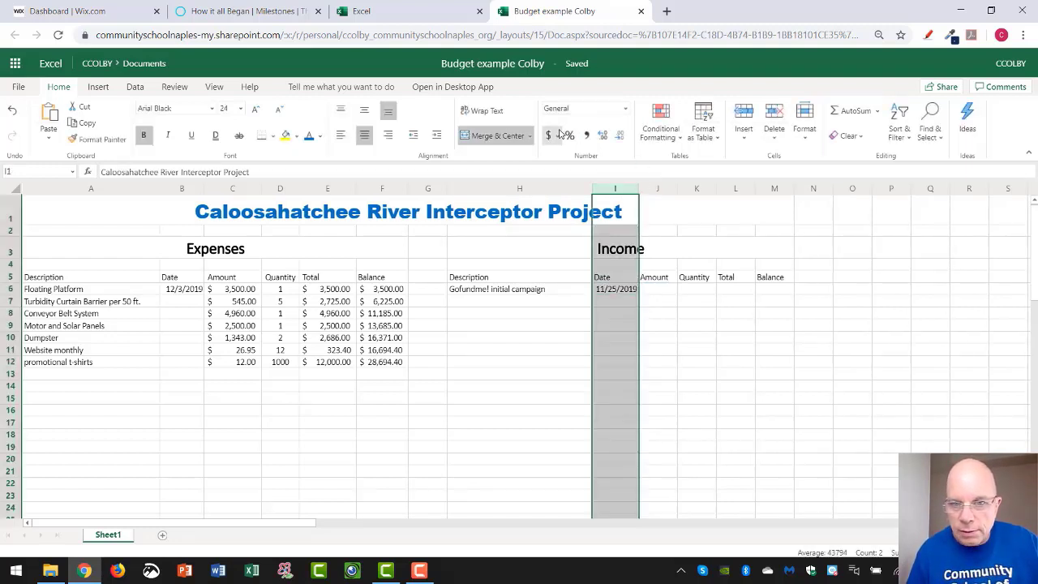
left_click(625, 108)
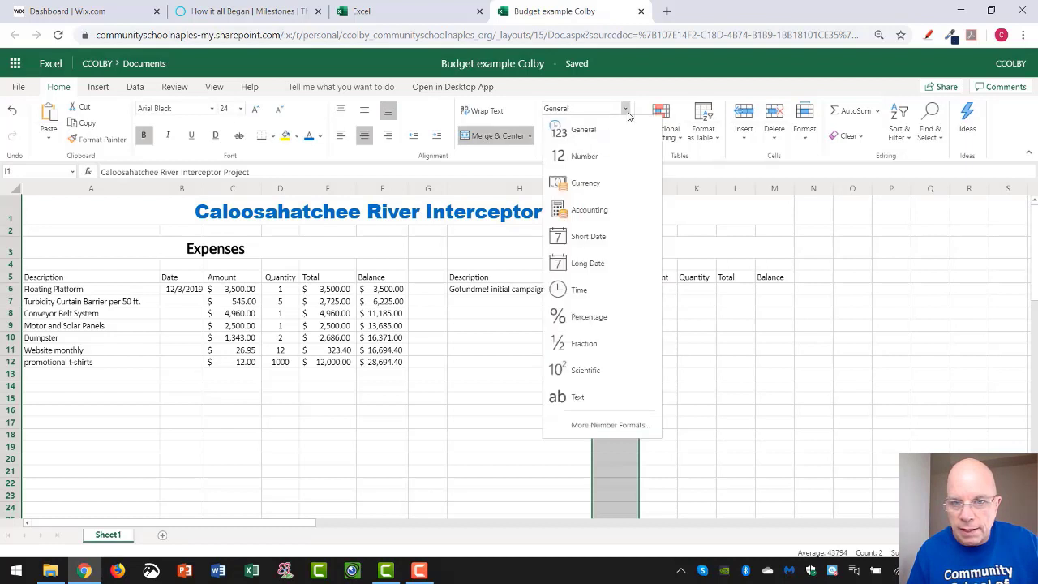
left_click(587, 236)
left_click_drag(638, 189, 644, 188)
- Enter 8,500 as the Gofundme campaign's income amount in J6
left_click(665, 288)
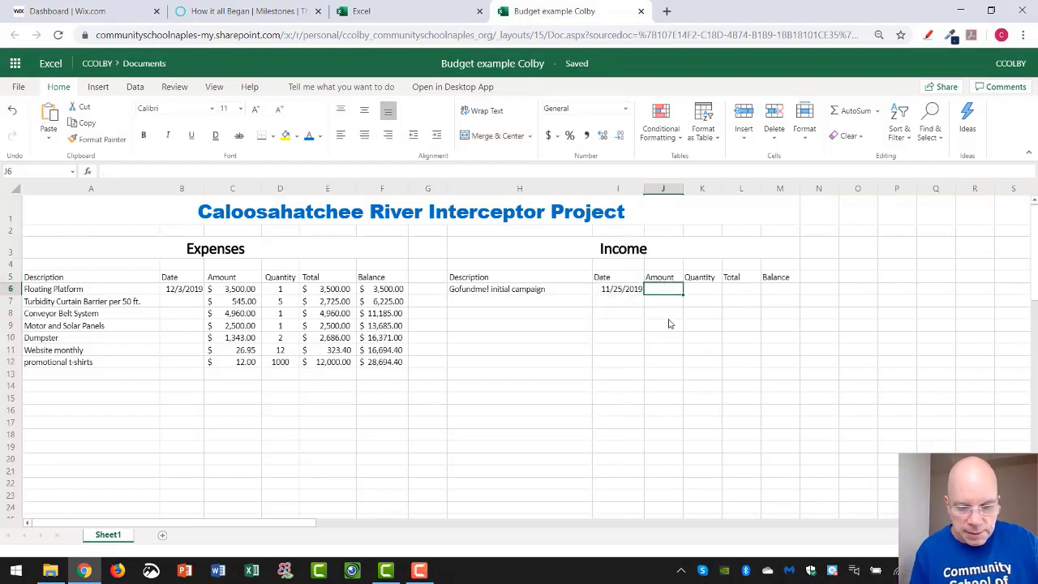
type("8")
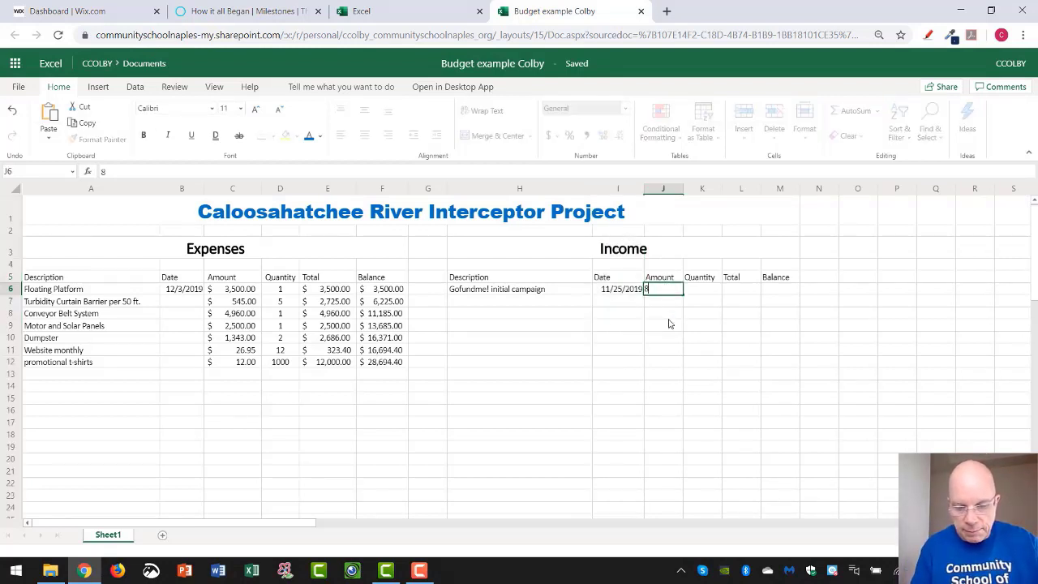
type(",500")
key("Return")
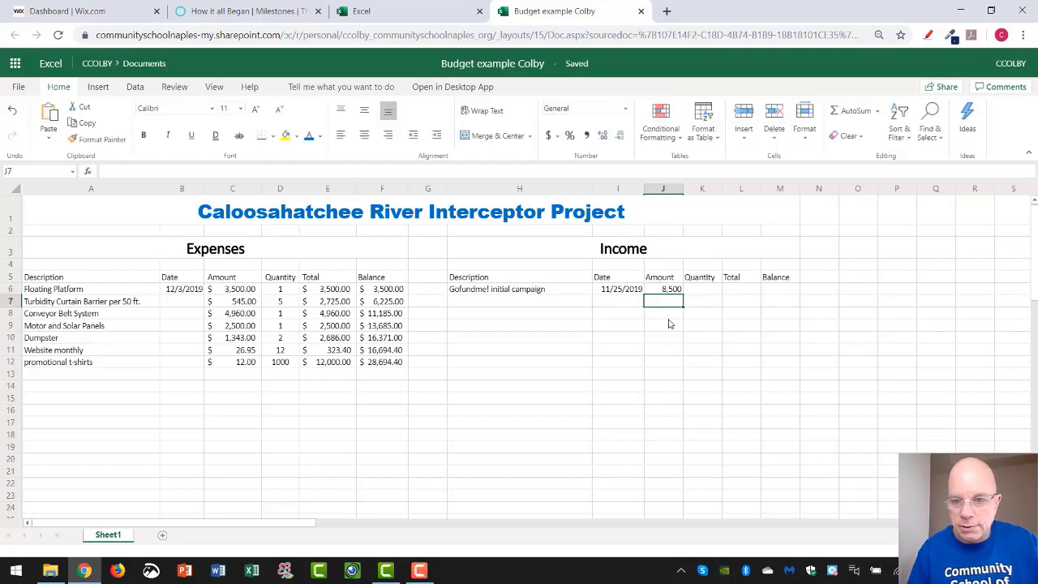
- Apply the $ English (United States) accounting format to the income Amount column J
left_click(671, 188)
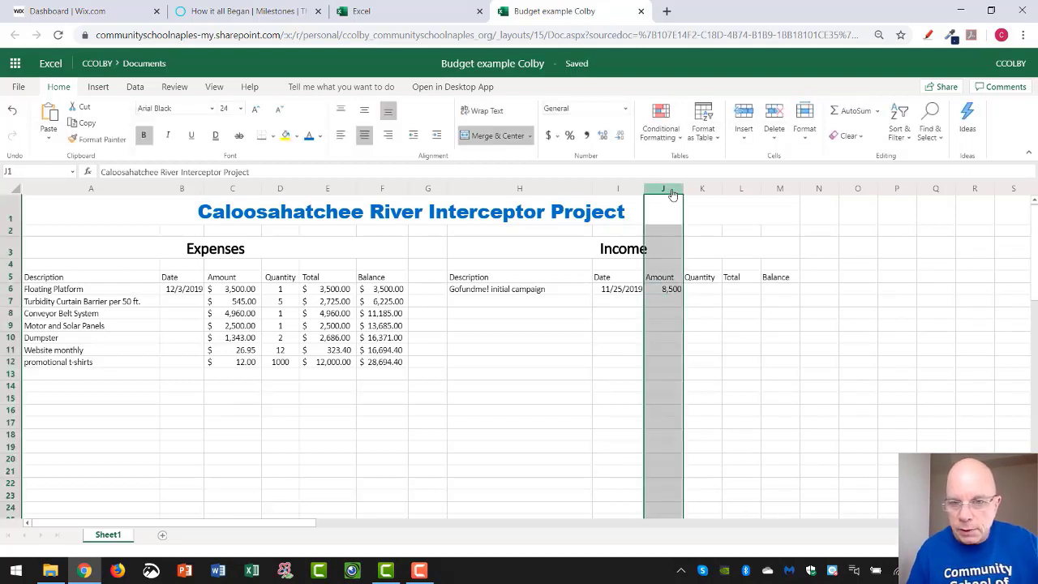
left_click(557, 136)
left_click(584, 154)
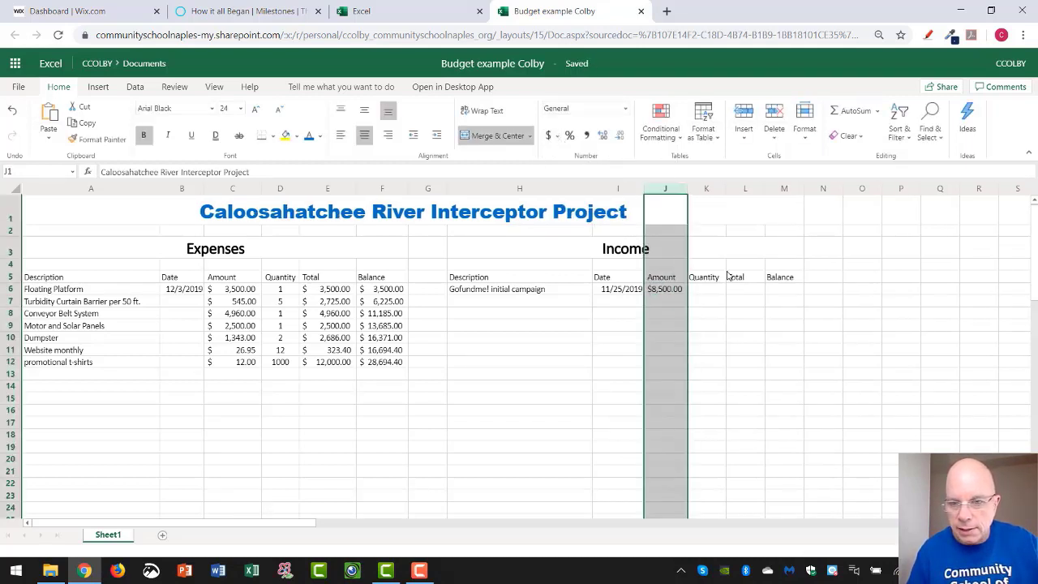
- Enter a quantity of 1 in K6 and the total formula =J6*K6 in L6 for the Gofundme campaign
left_click(710, 289)
type("1")
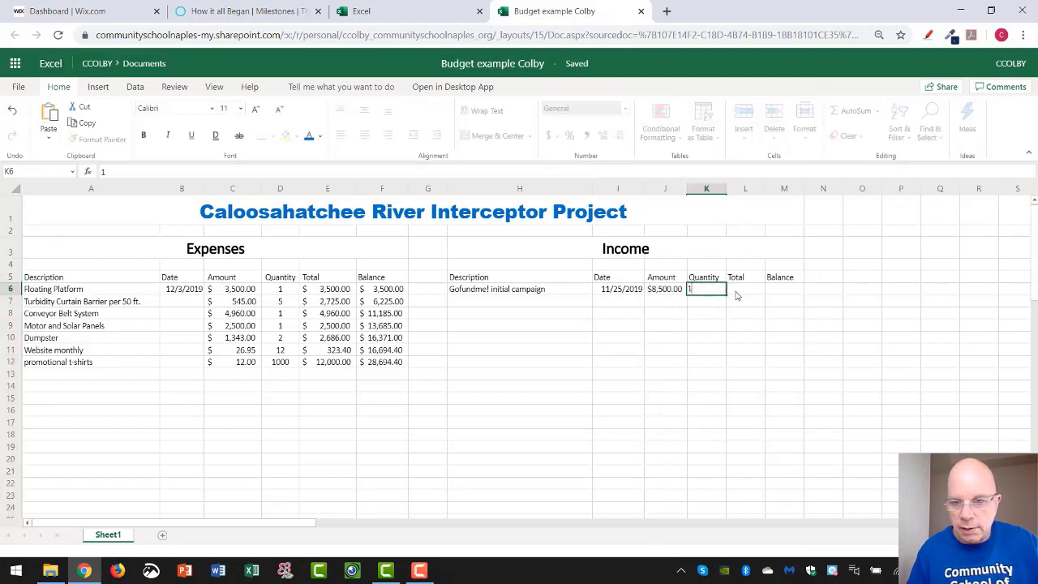
left_click(751, 292)
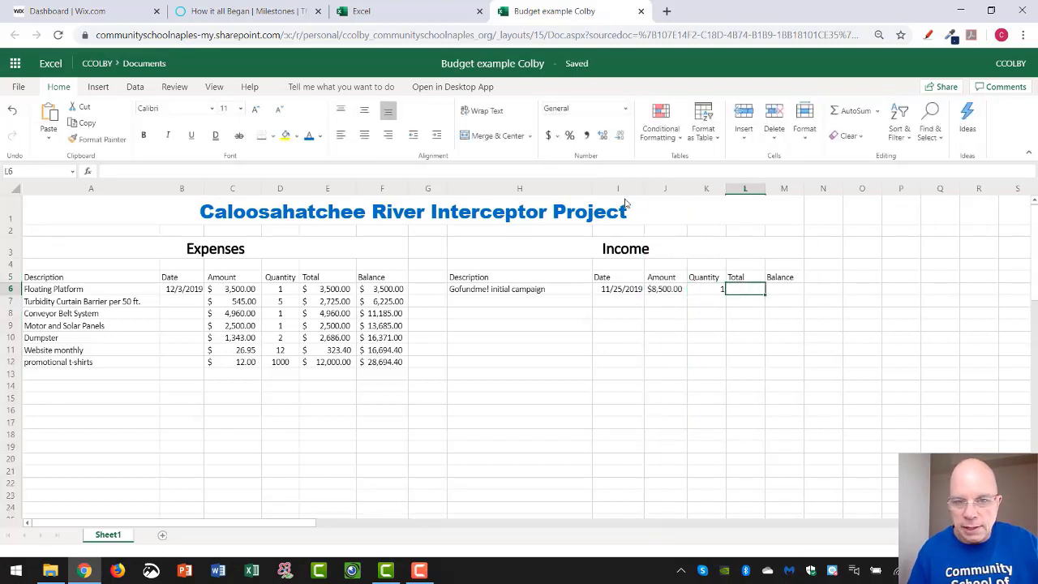
left_click(537, 174)
type("=")
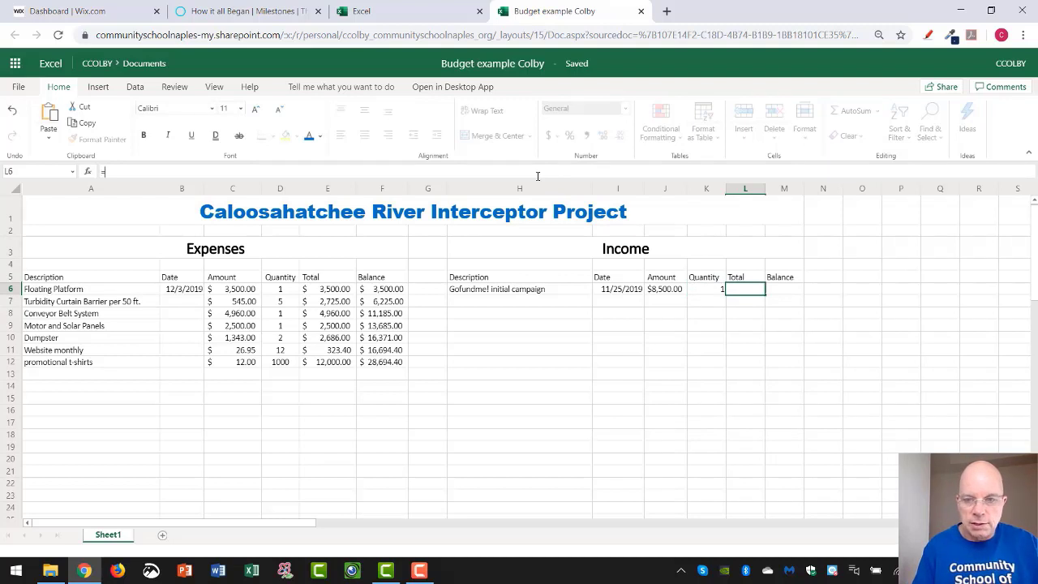
left_click(671, 292)
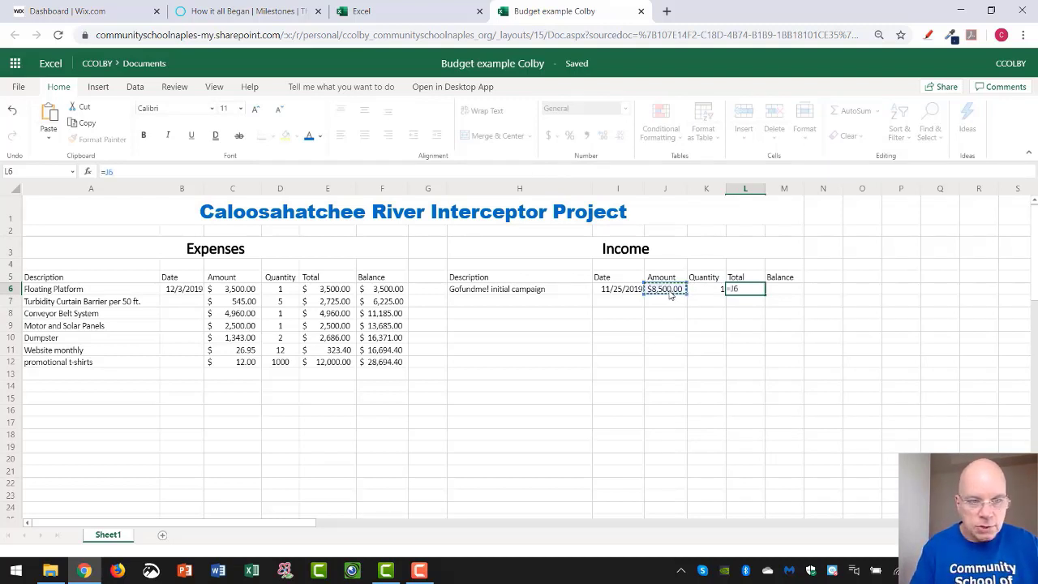
type("*")
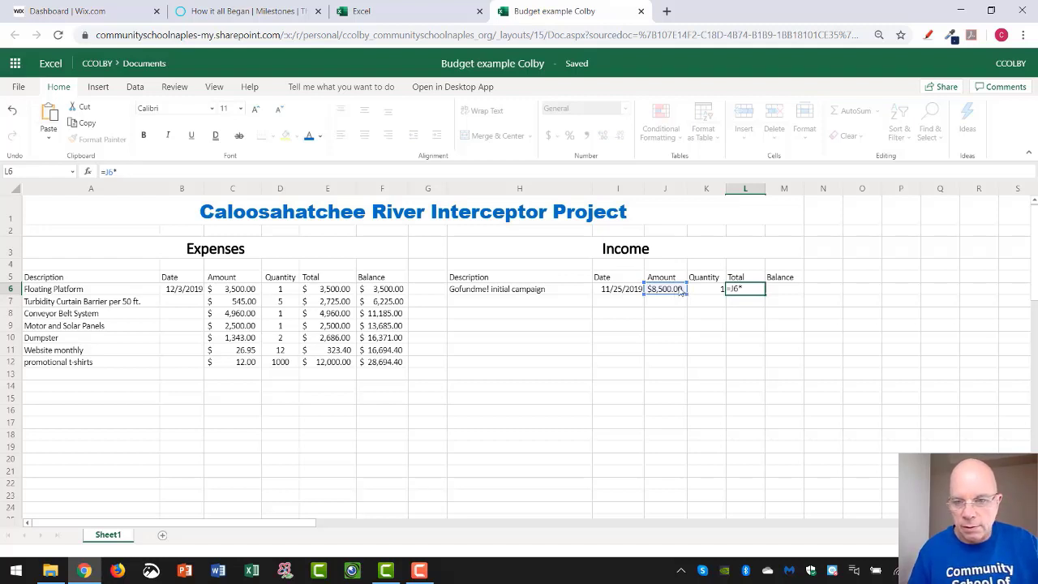
left_click(702, 291)
key("Return")
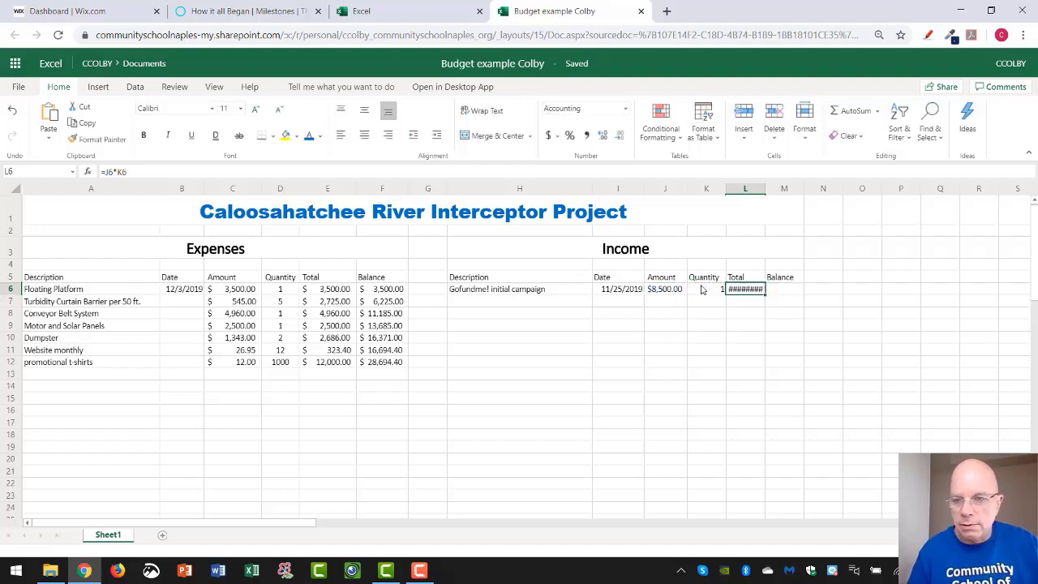
- Apply the $ English (United States) accounting format to the income Total column L and adjust its width to fit the amount
left_click_drag(765, 188, 784, 184)
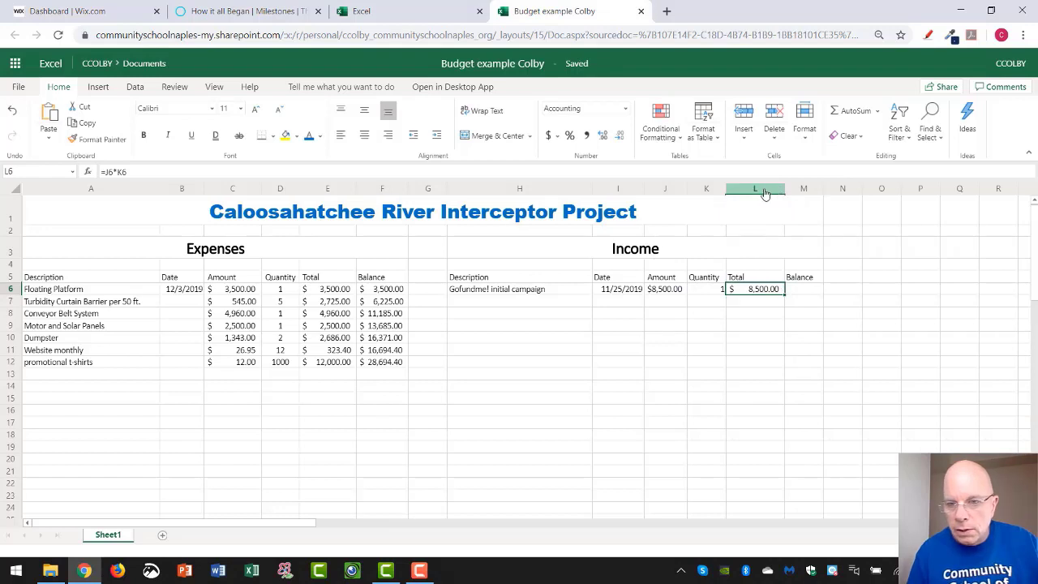
left_click(755, 189)
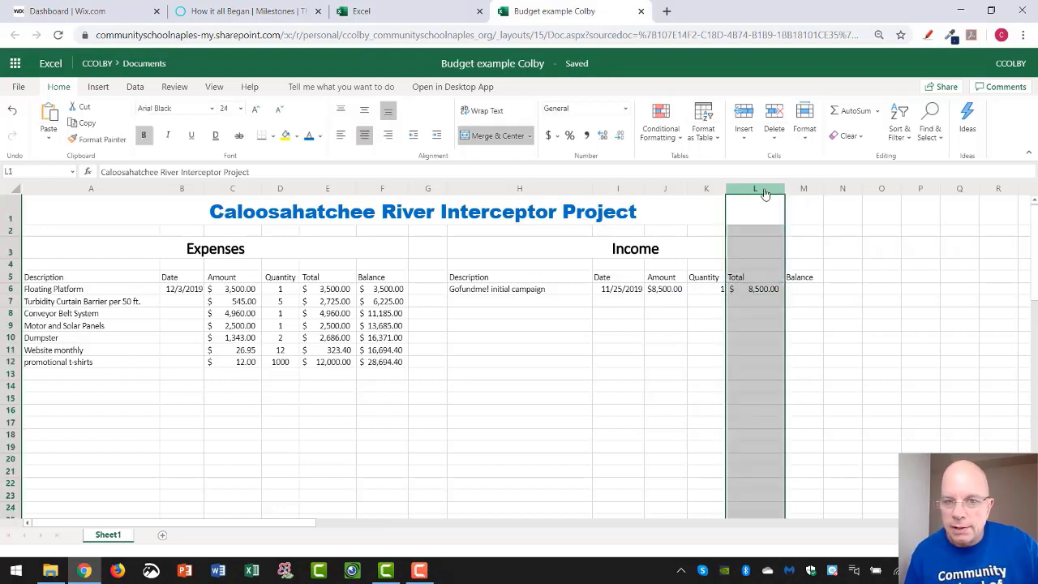
left_click(558, 136)
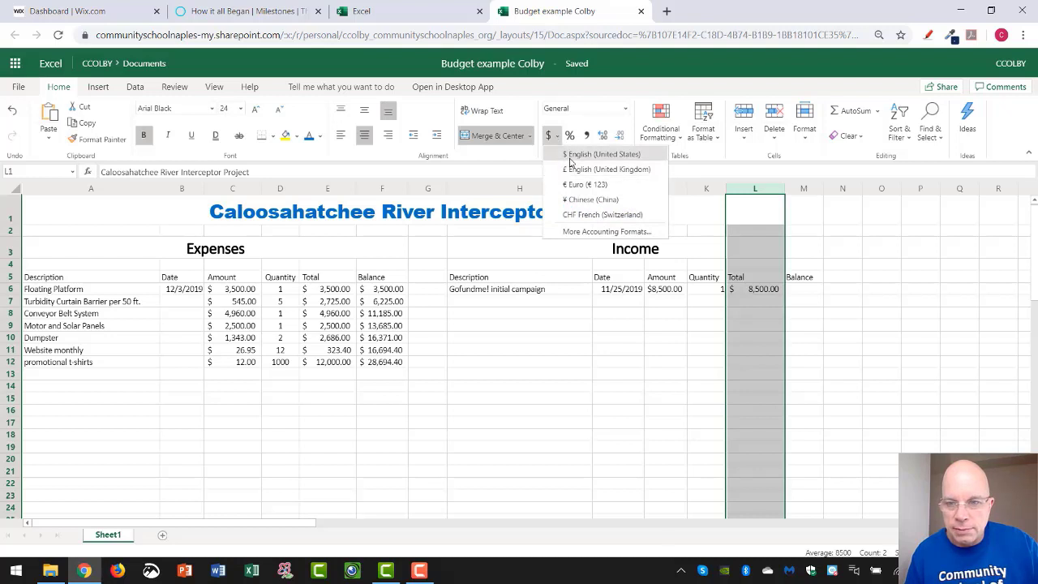
left_click(602, 154)
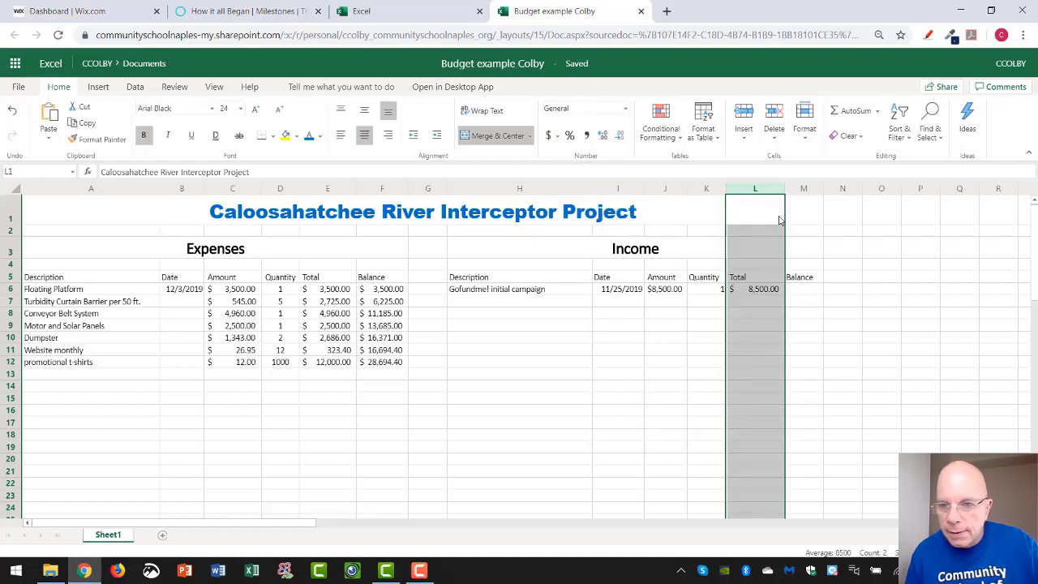
left_click_drag(784, 193, 777, 188)
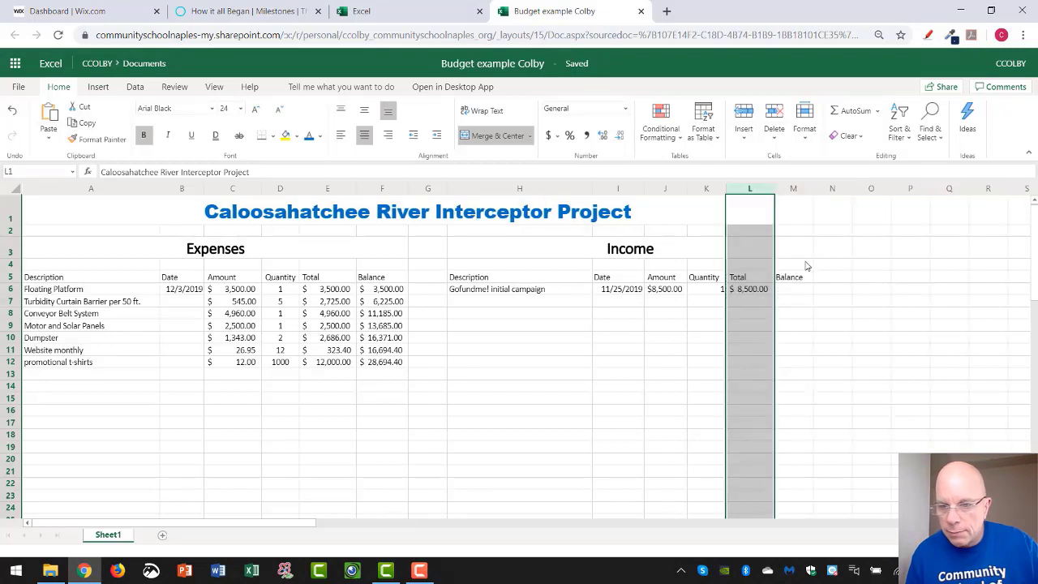
- Enter "Salvaged materials resale per pound" as the second income description in H7
left_click(516, 305)
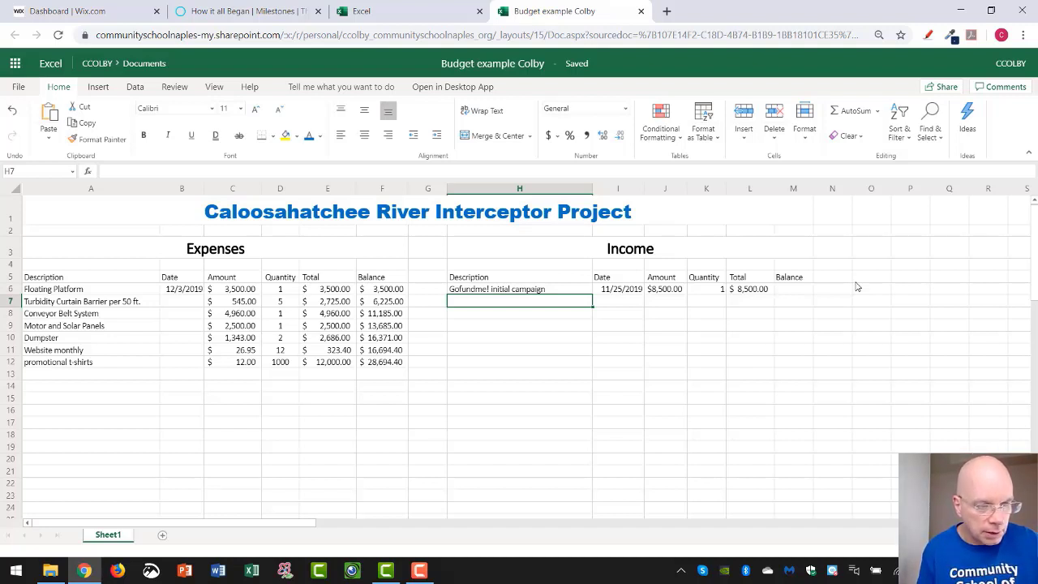
type("Salvaged")
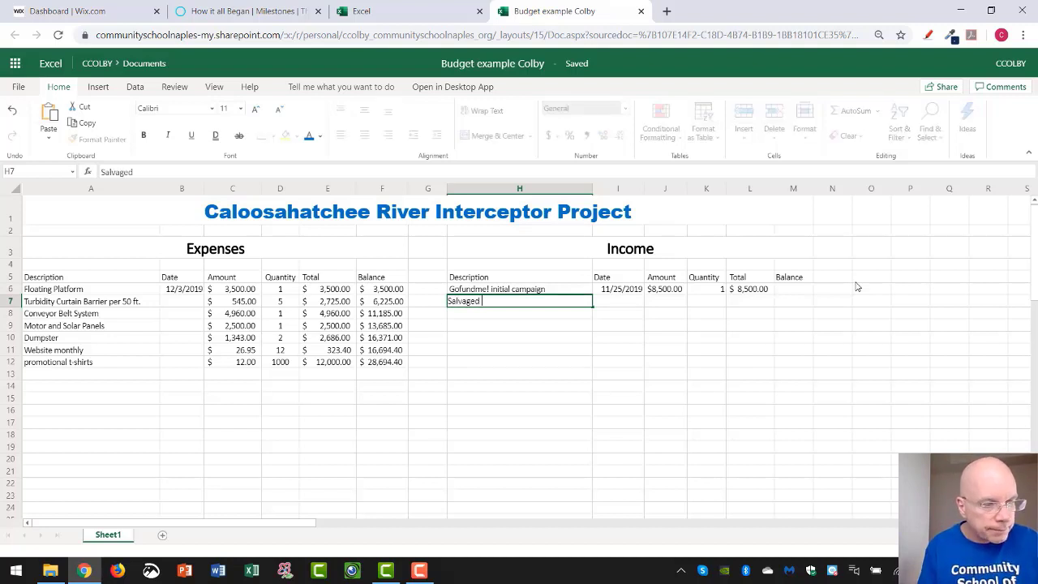
type(" mater")
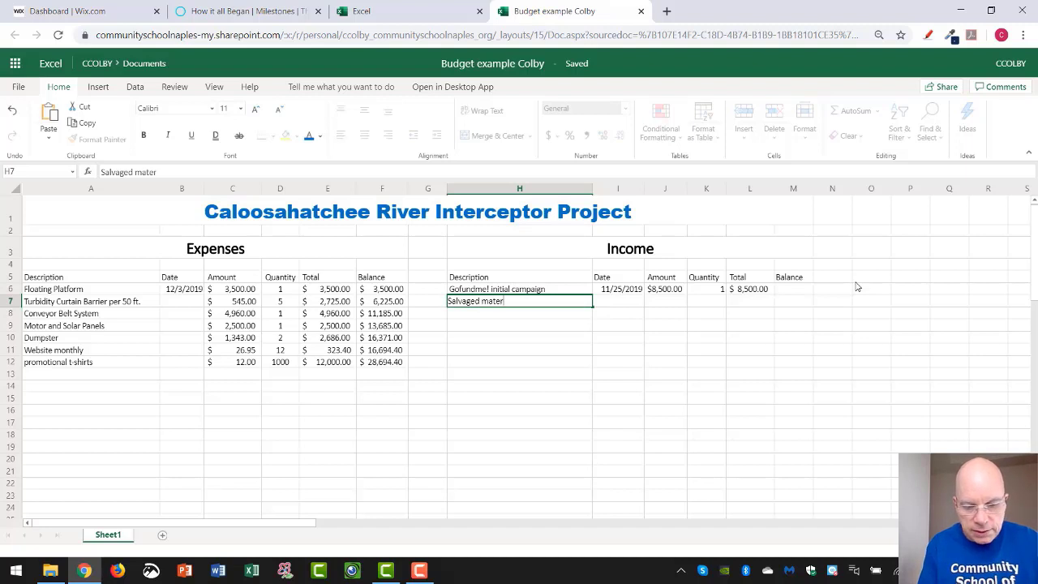
type("ials res")
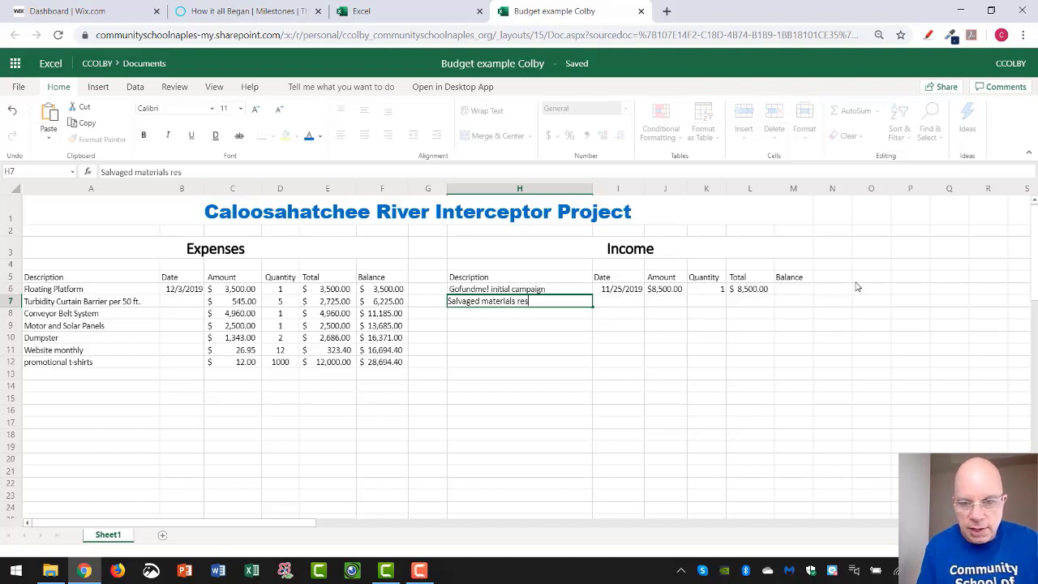
type("a;e")
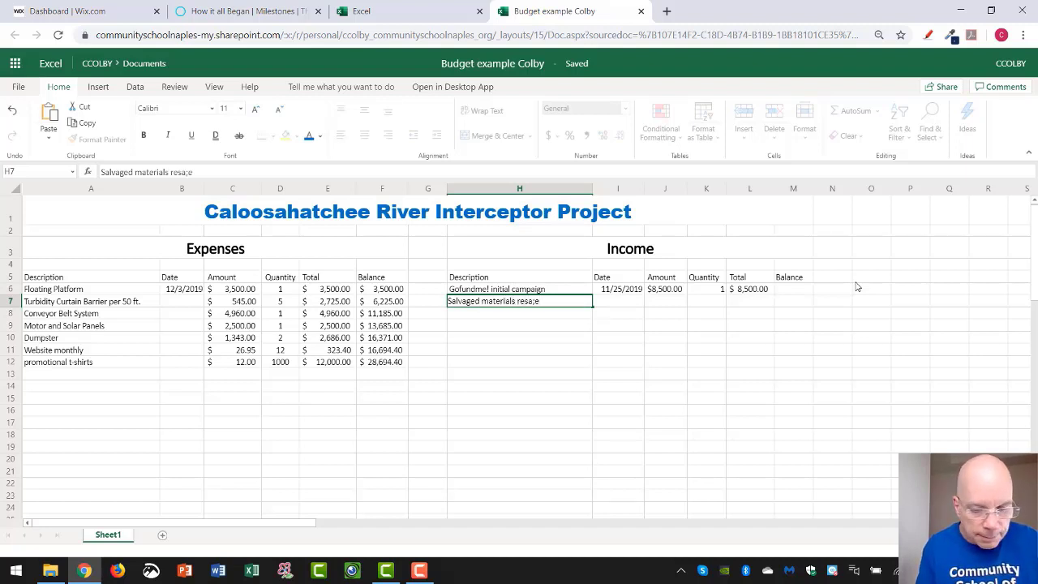
type("sal")
key("BackSpace")
key("BackSpace")
key("BackSpace")
key("BackSpace")
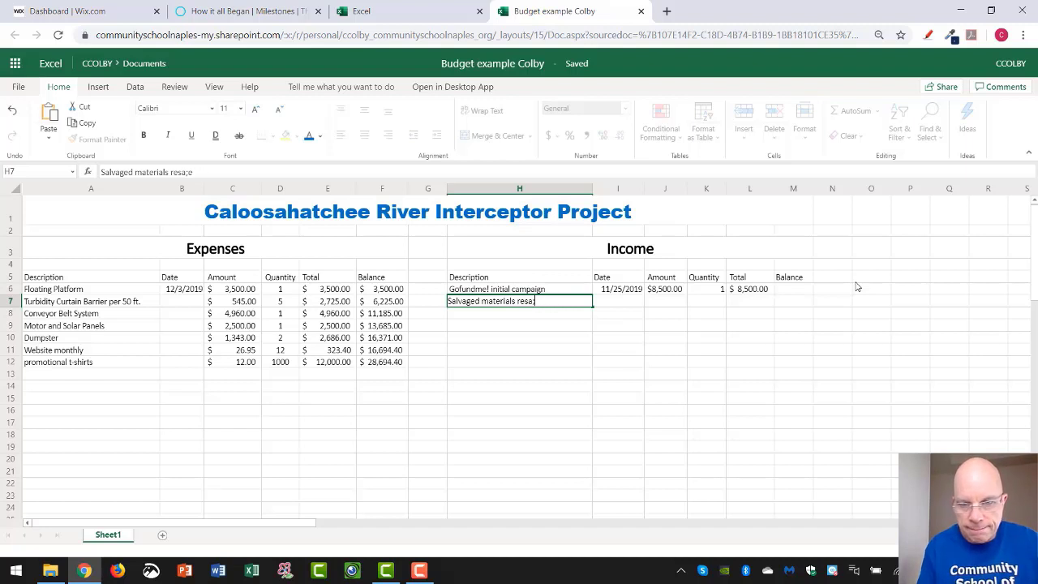
type(";")
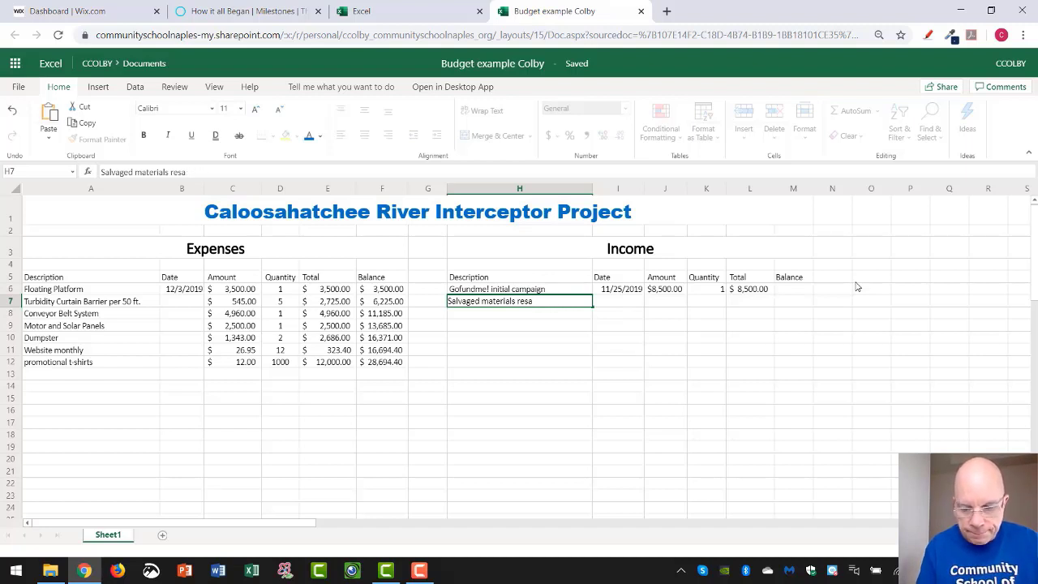
type("le per po")
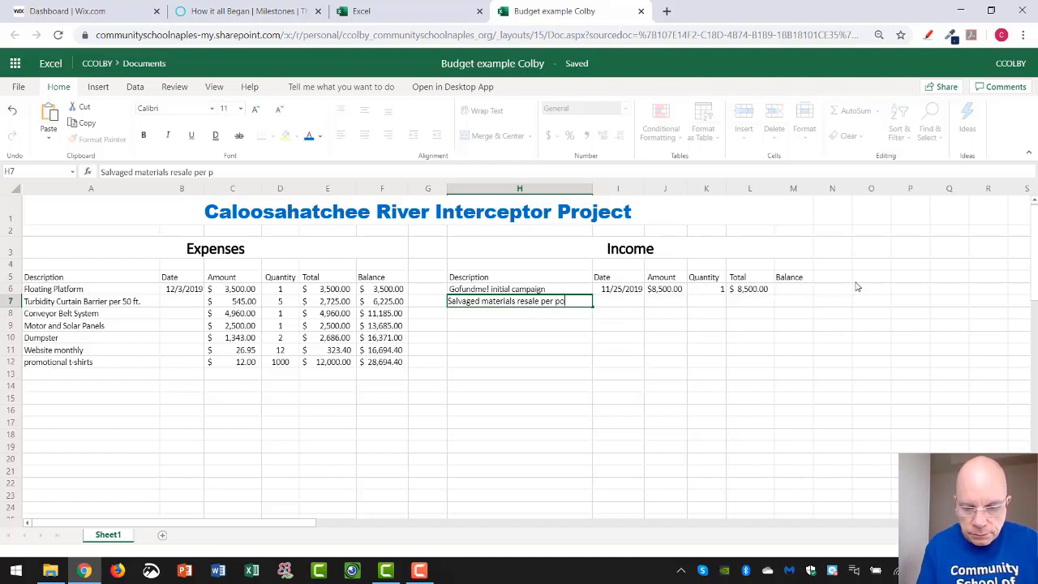
type("und")
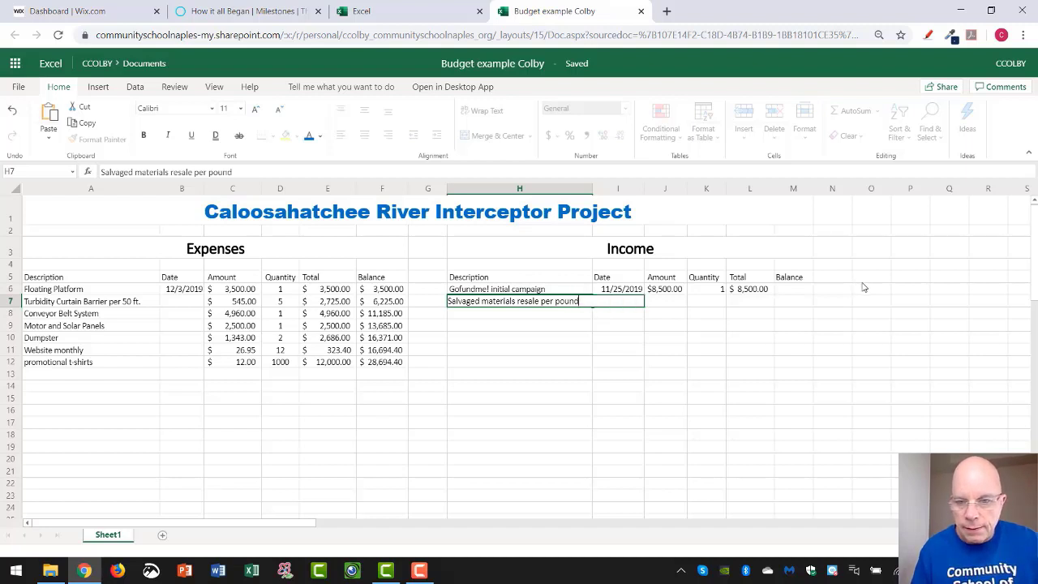
- Enter an amount of 0.15 in J7 and a quantity of 80300 in K7 for the salvaged materials
left_click(662, 305)
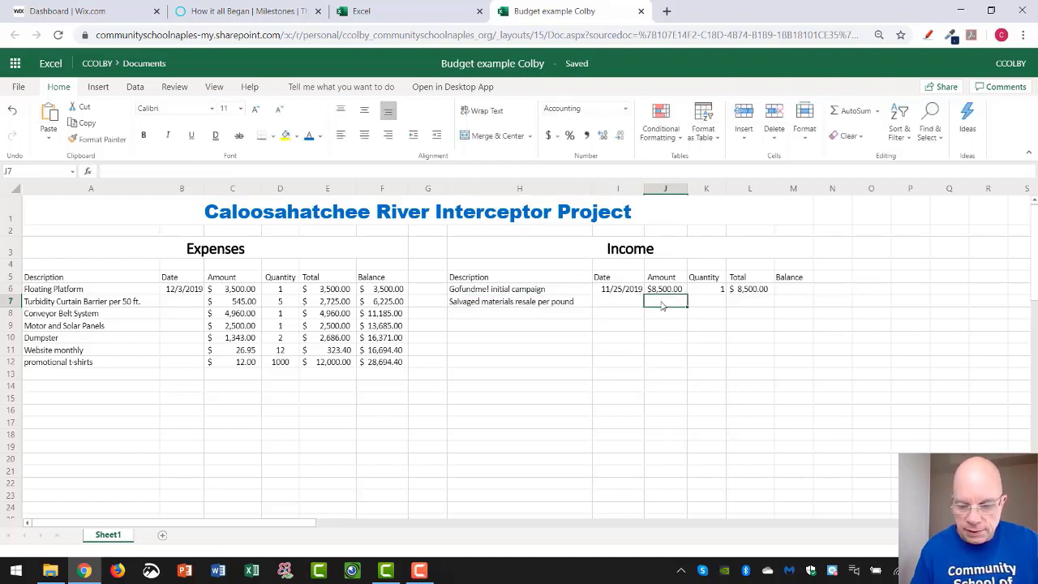
type("0.15")
key("Return")
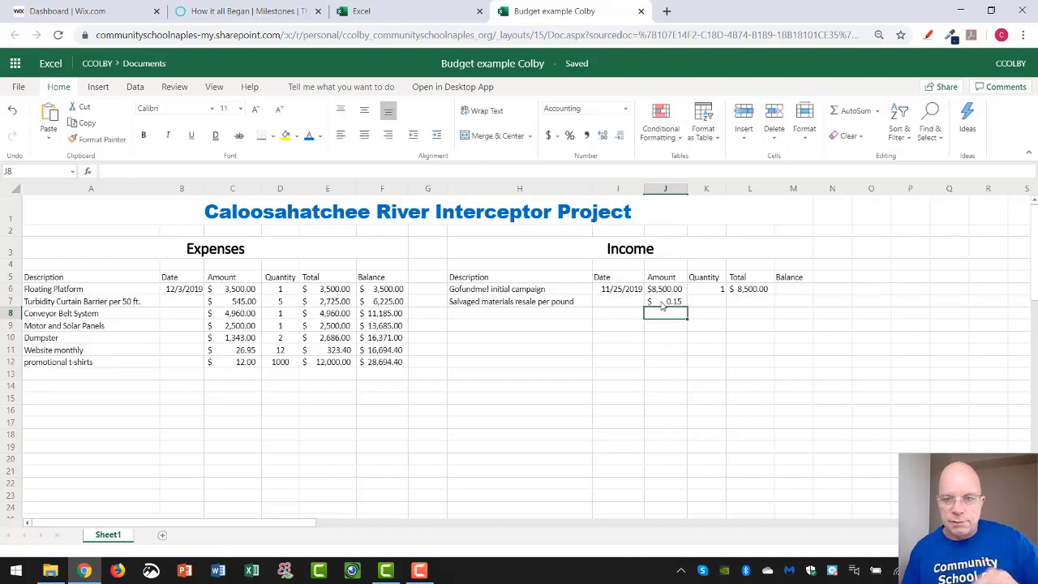
left_click(705, 304)
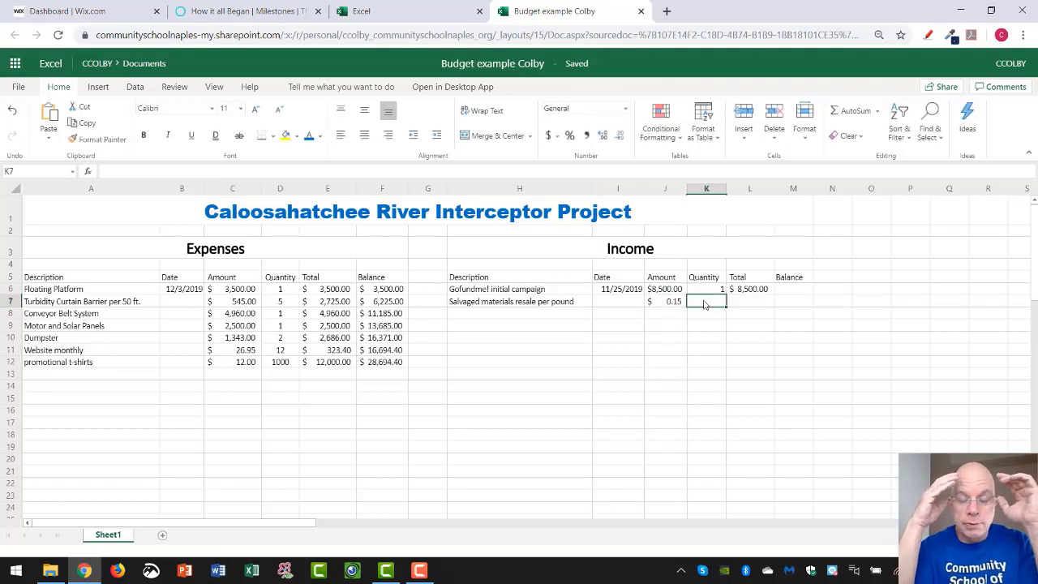
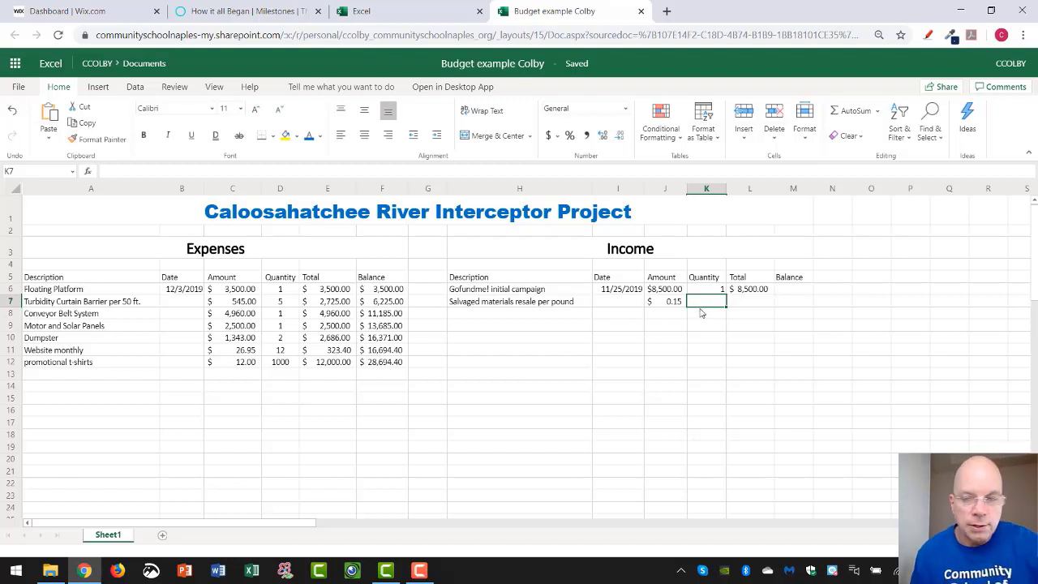
type("80")
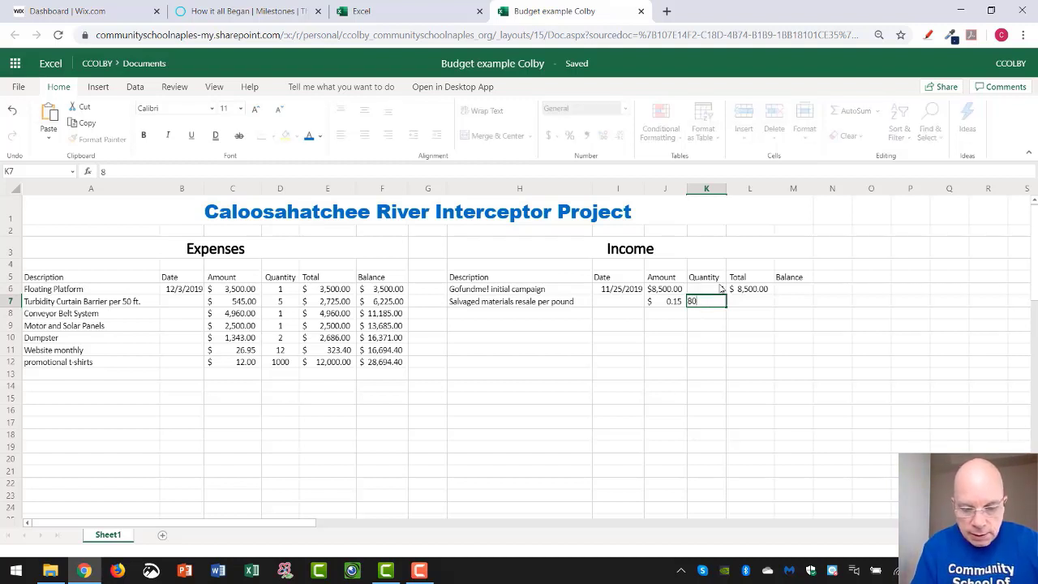
type("300")
key("Return")
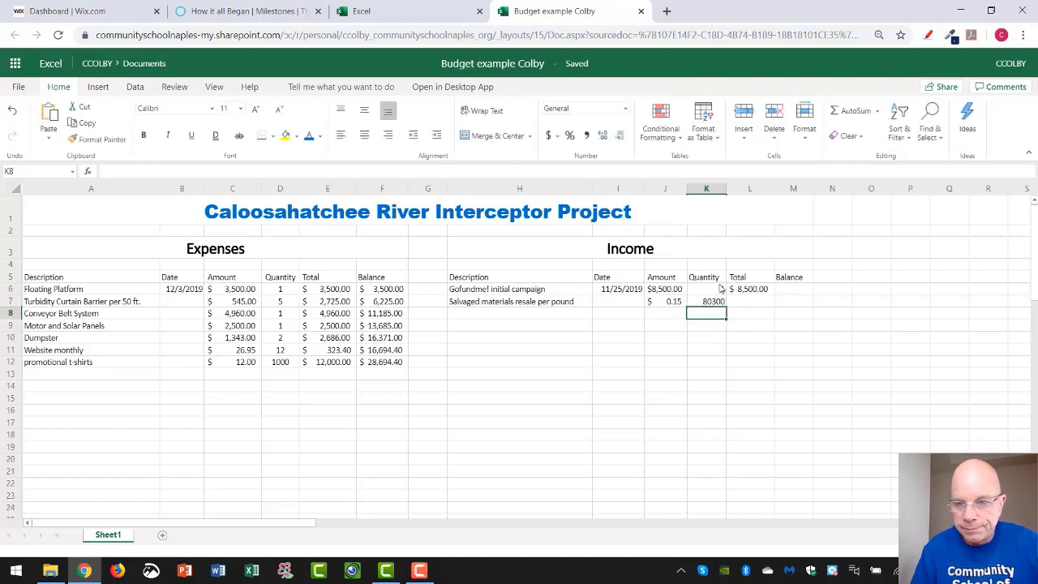
- Check the yearly salvaged pounds by calculating =220*365 in empty cell O5, and clear the cell
left_click(880, 279)
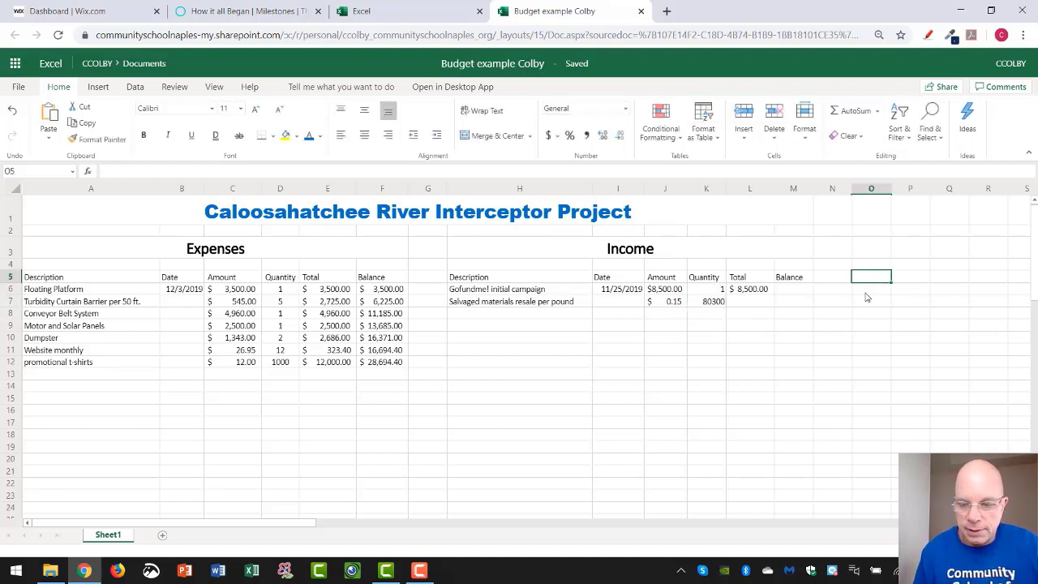
type("220")
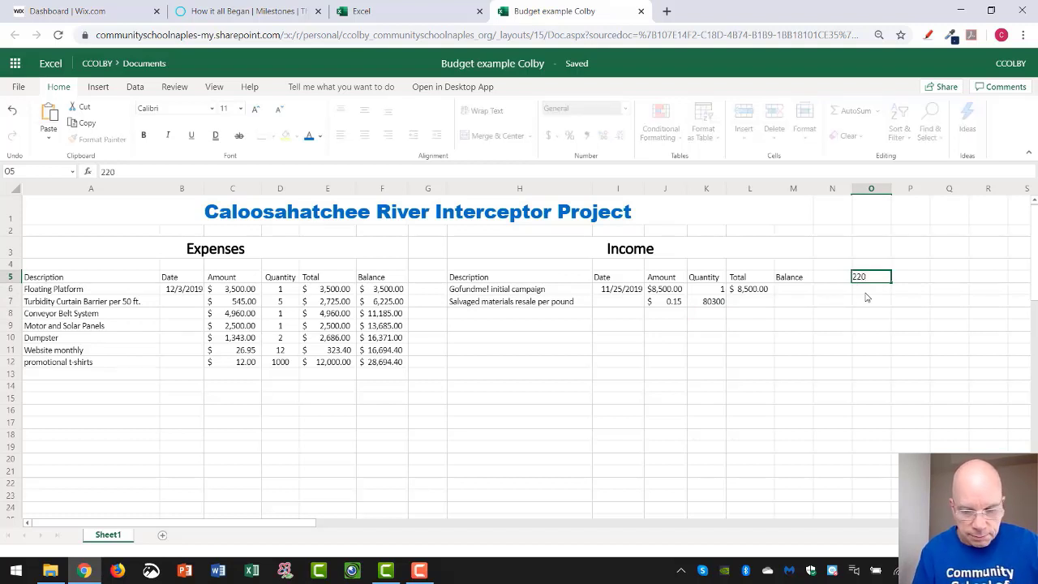
key("BackSpace")
key("BackSpace")
key("BackSpace")
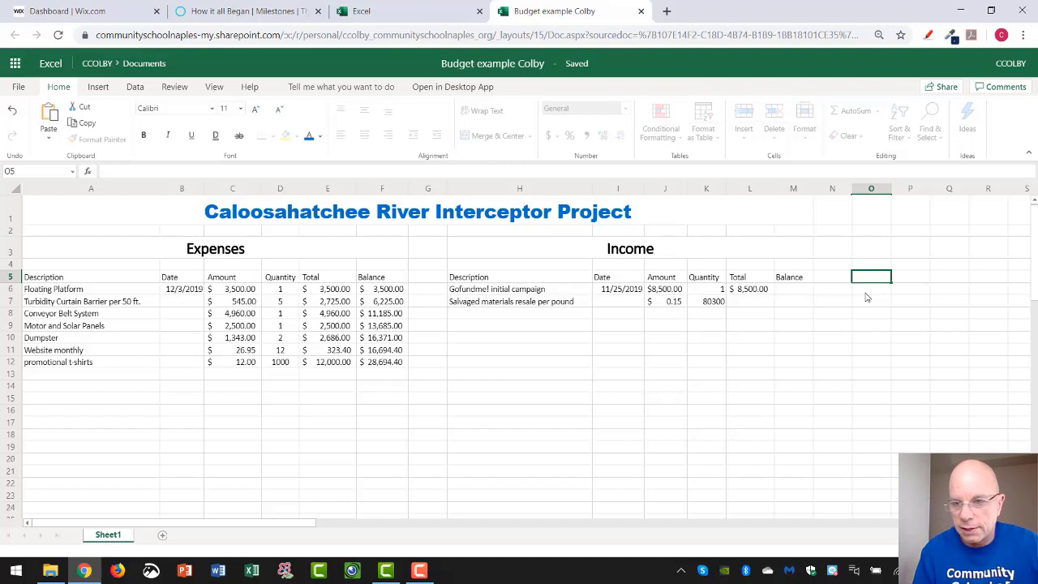
type("=")
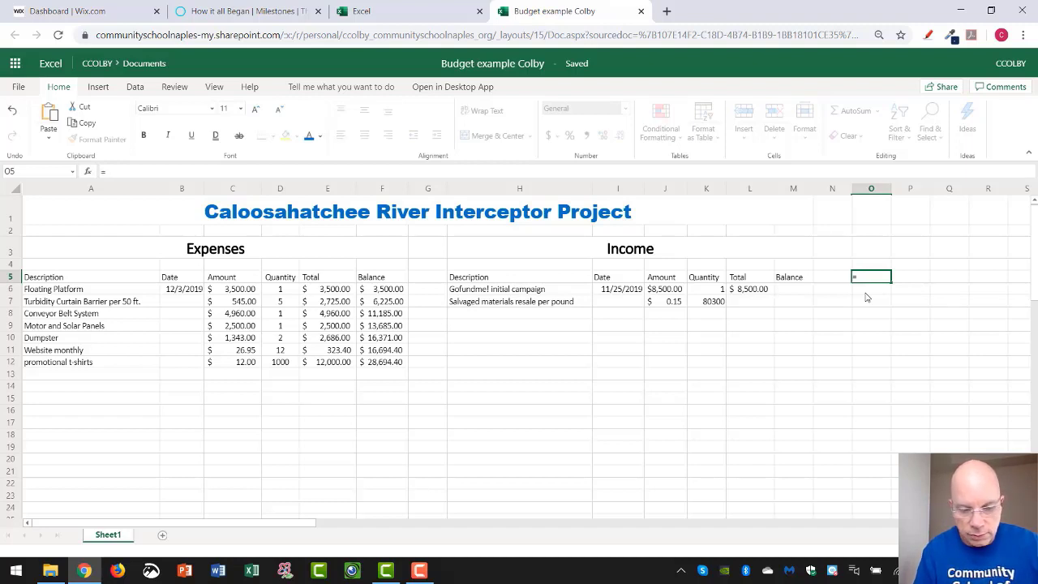
type("220")
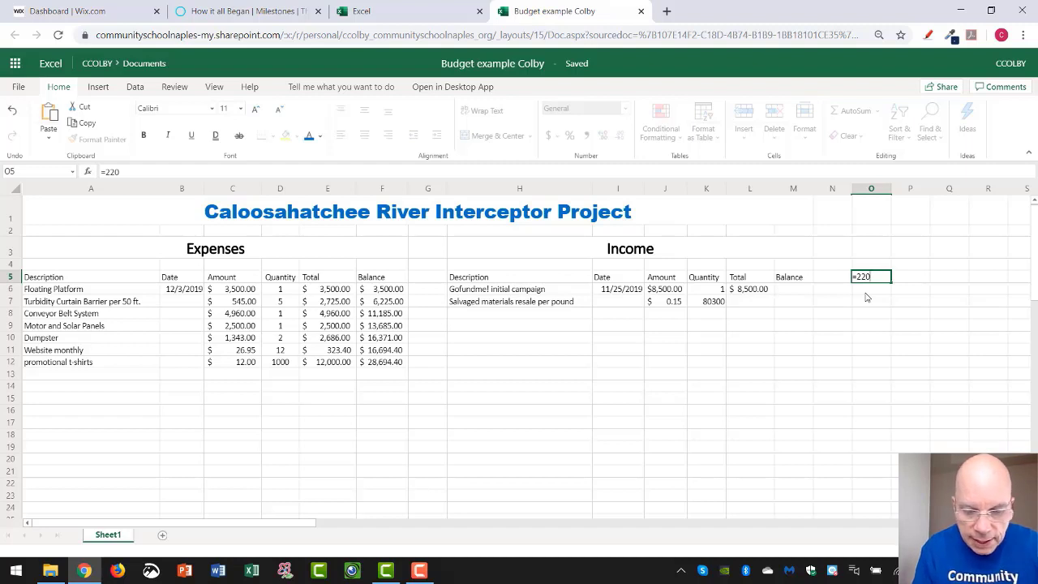
type("*")
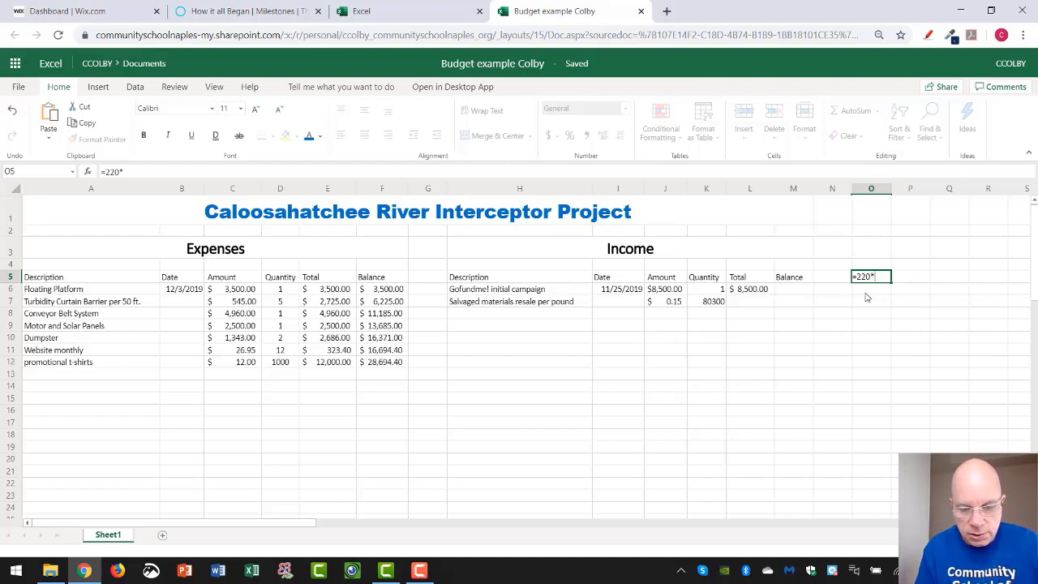
type("365")
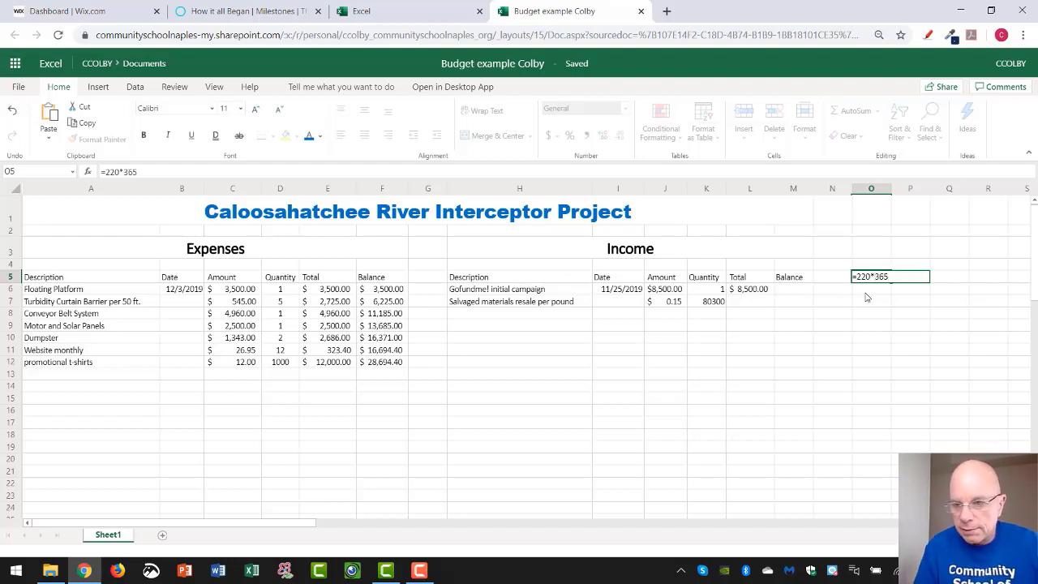
key("Return")
left_click(872, 278)
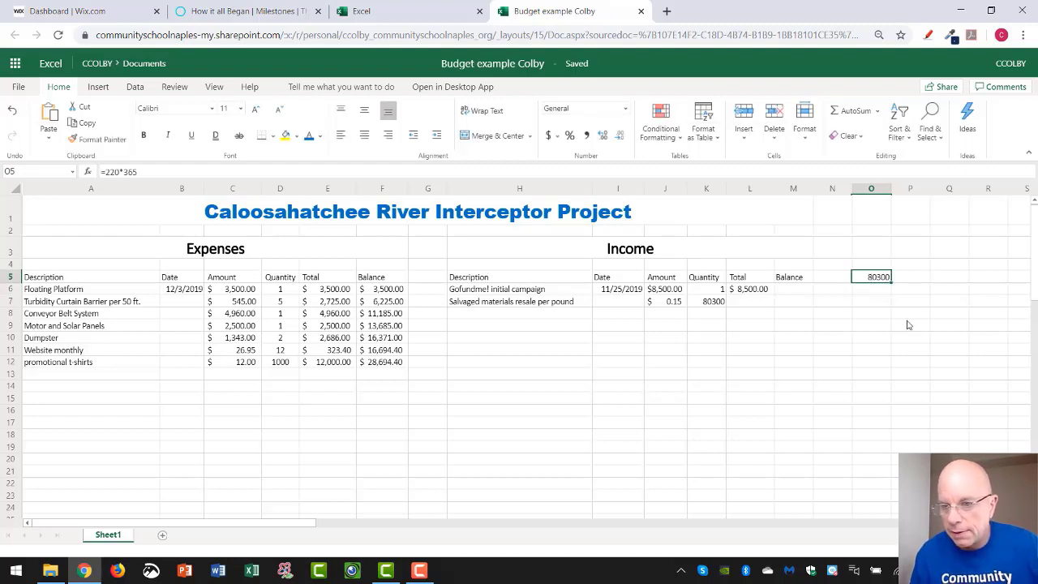
key("Delete")
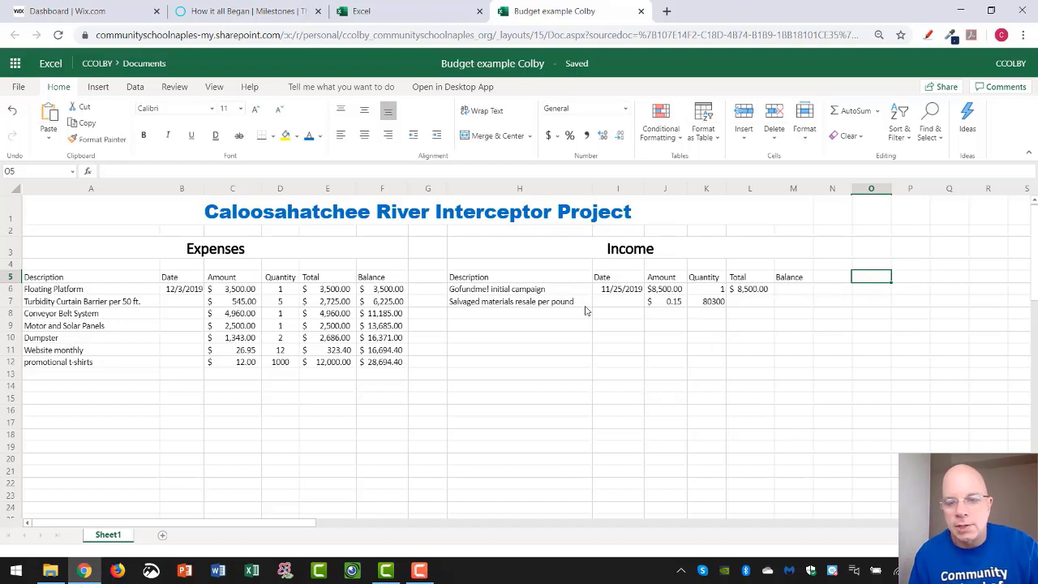
- Start a new comment on the salvaged materials quantity in K7 with "80,300 total pounds estimate is based on"
left_click(707, 303)
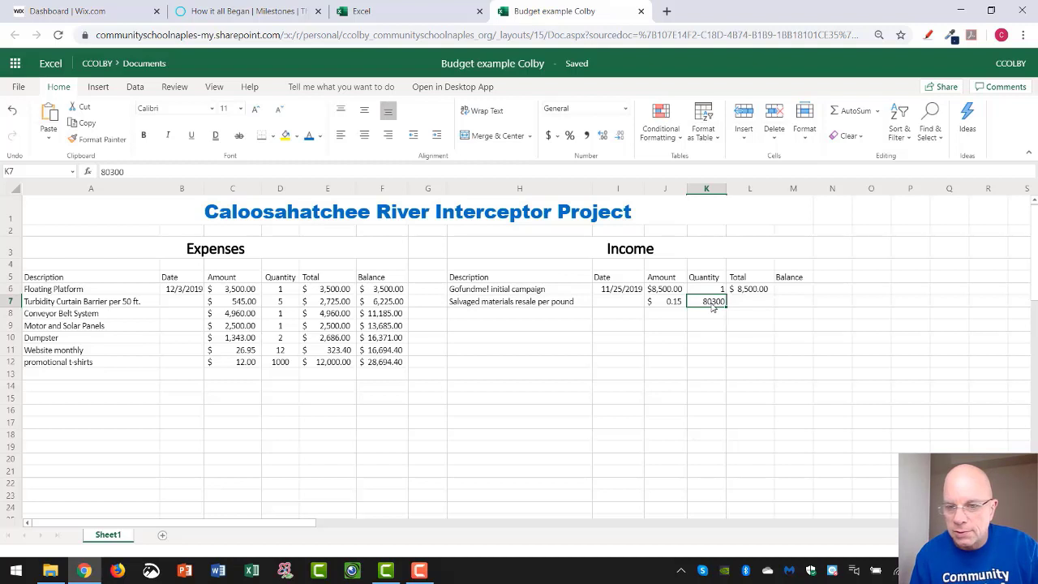
right_click(712, 305)
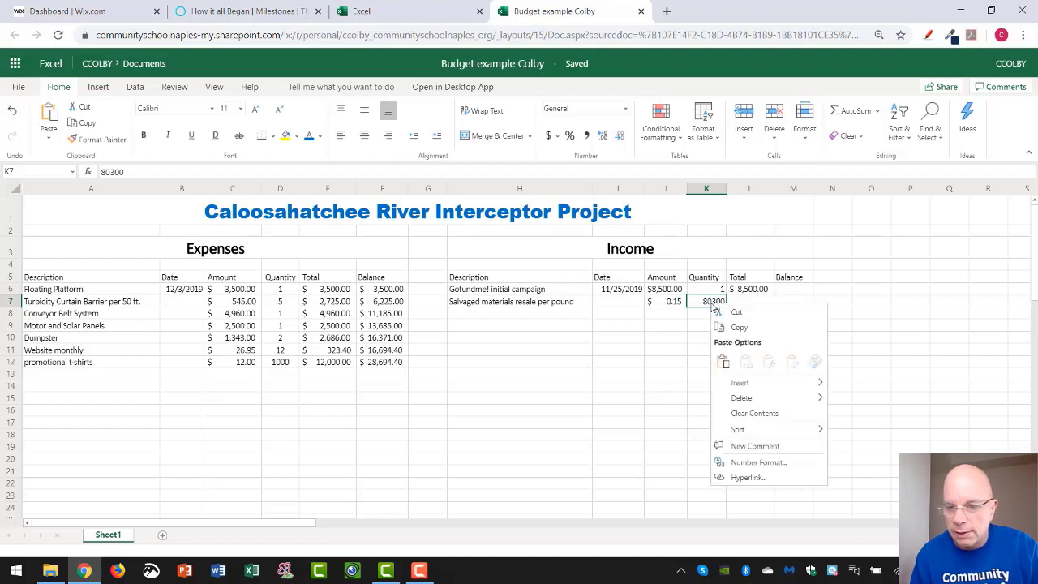
left_click(755, 446)
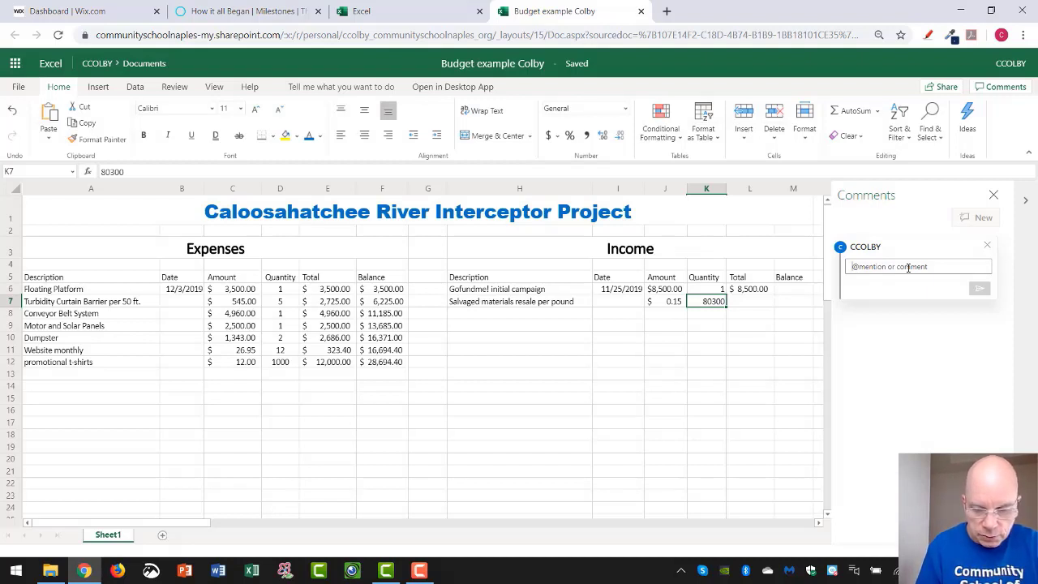
type("t")
key("BackSpace")
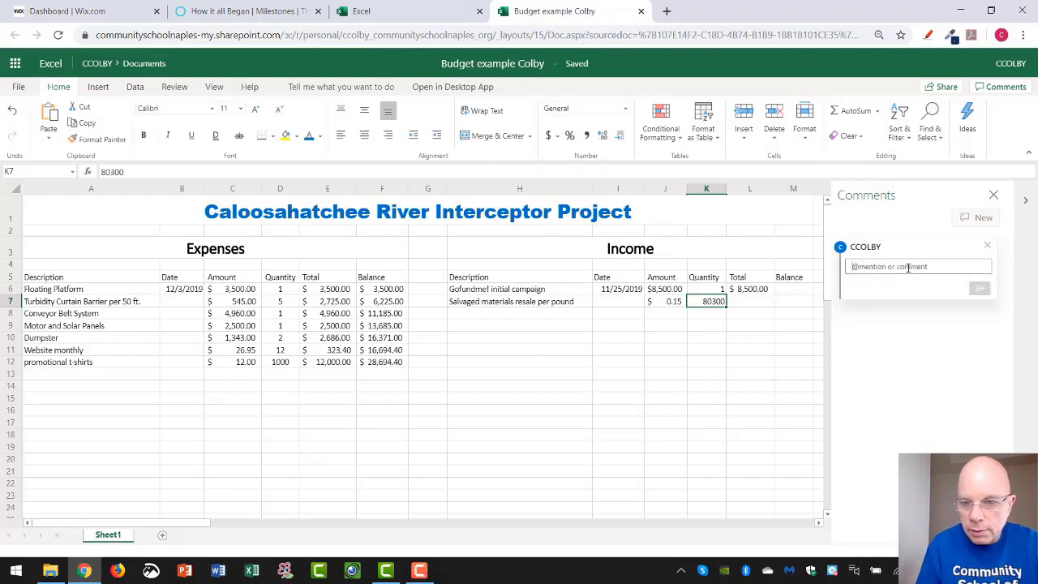
type("80,")
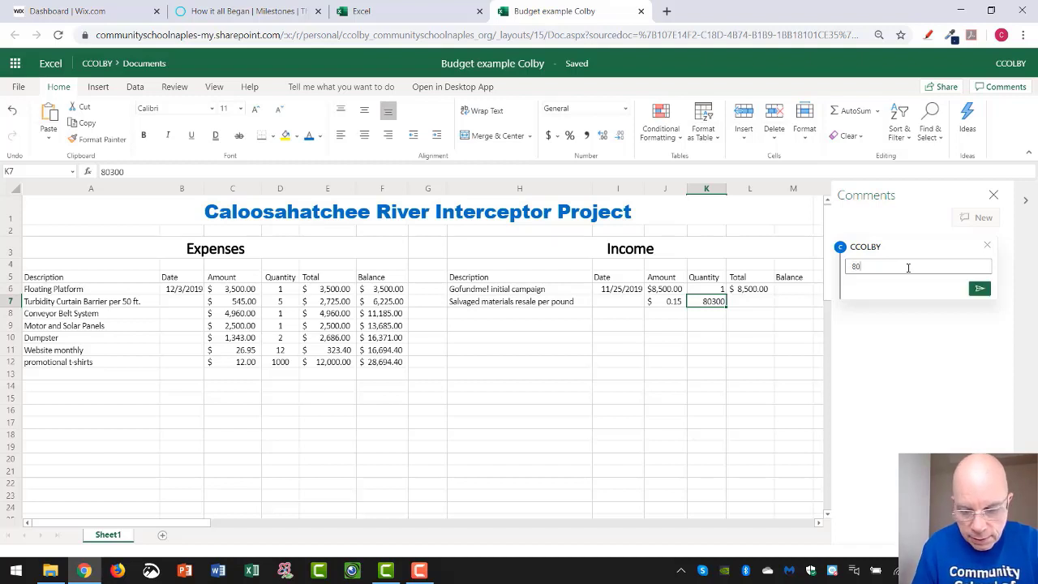
type("300")
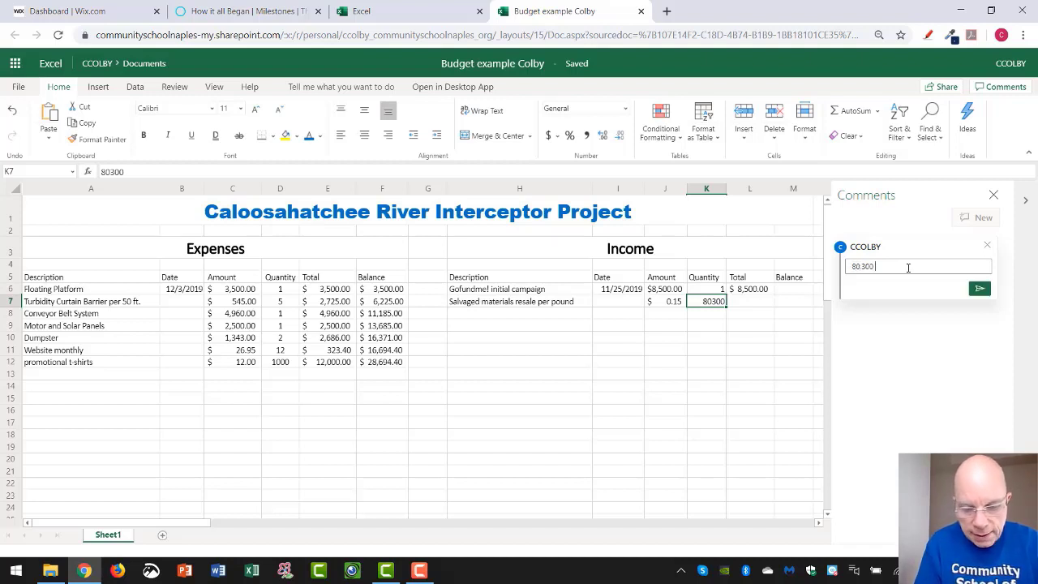
type(" total poun")
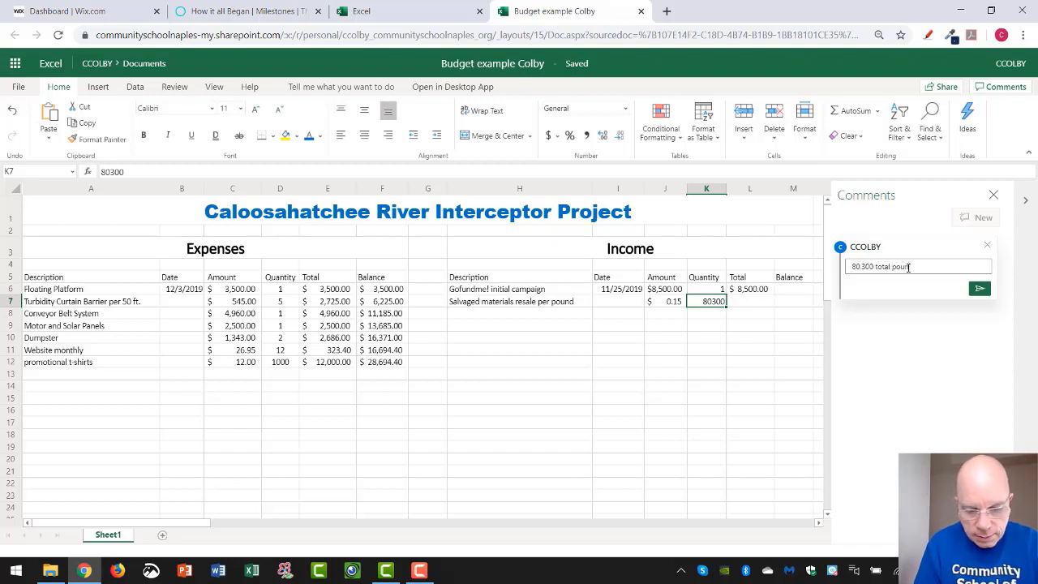
type("ds")
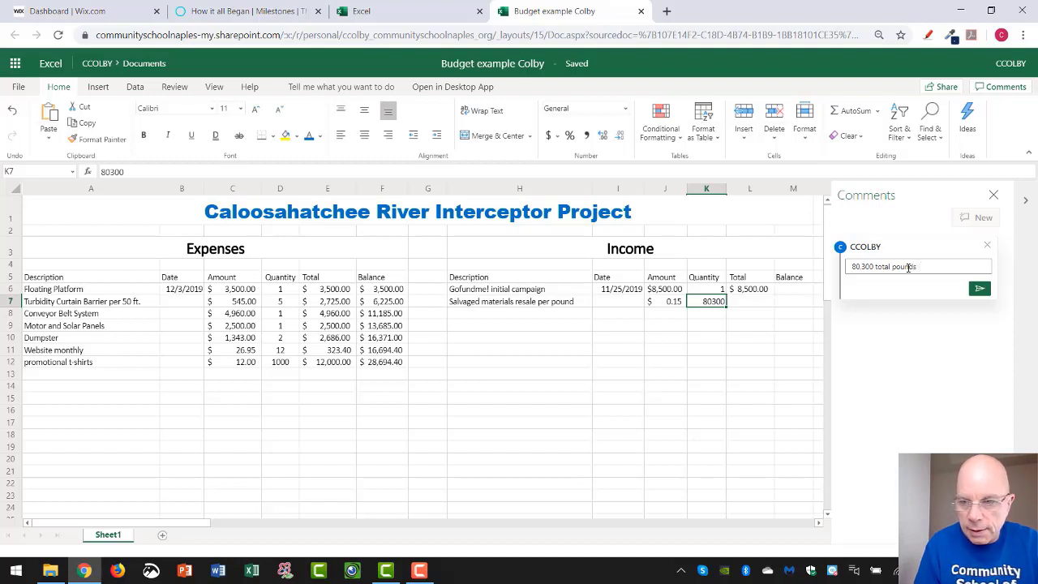
type(" estimate")
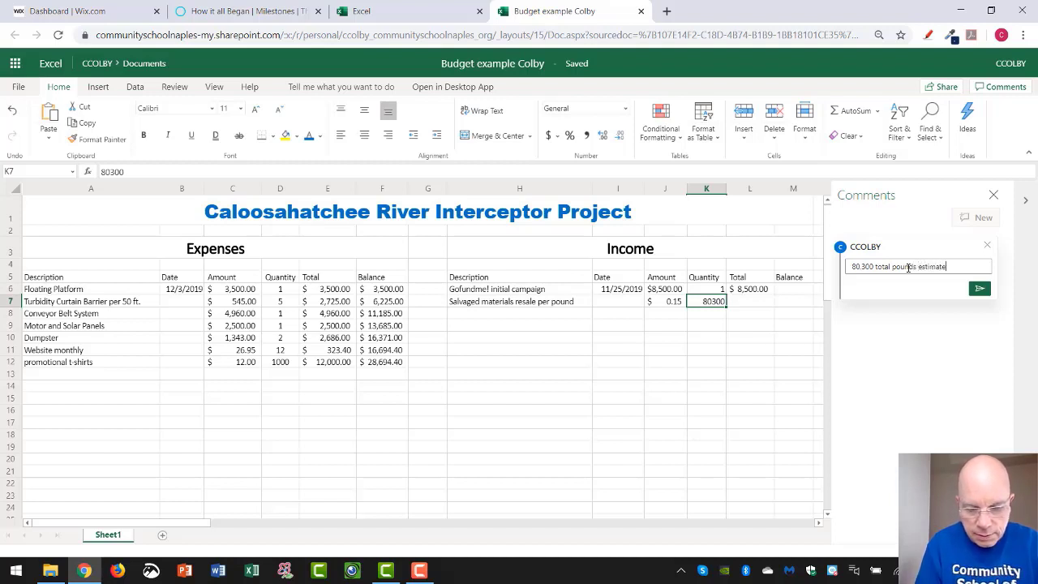
type(" is based ")
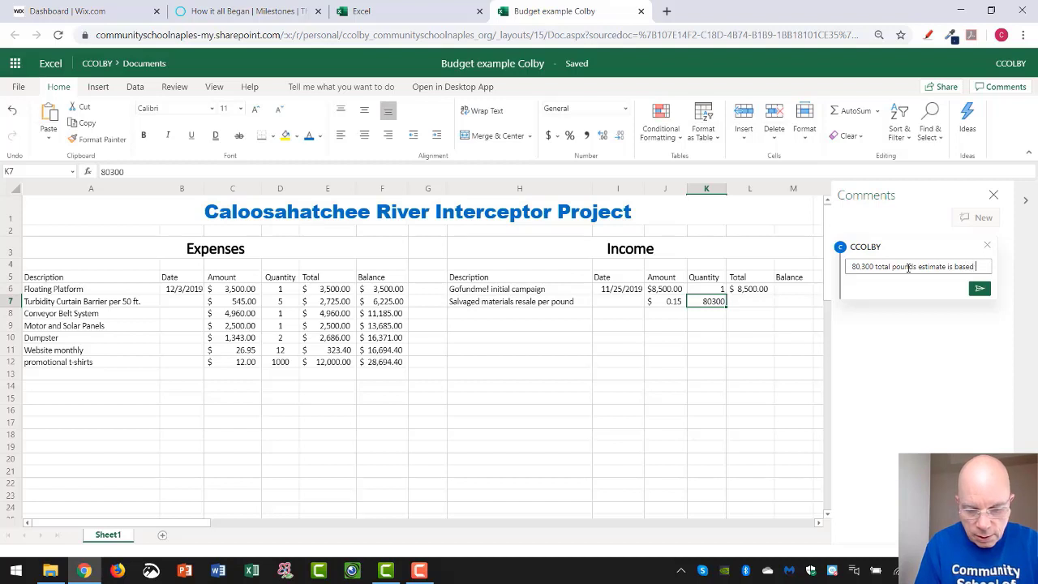
type("on")
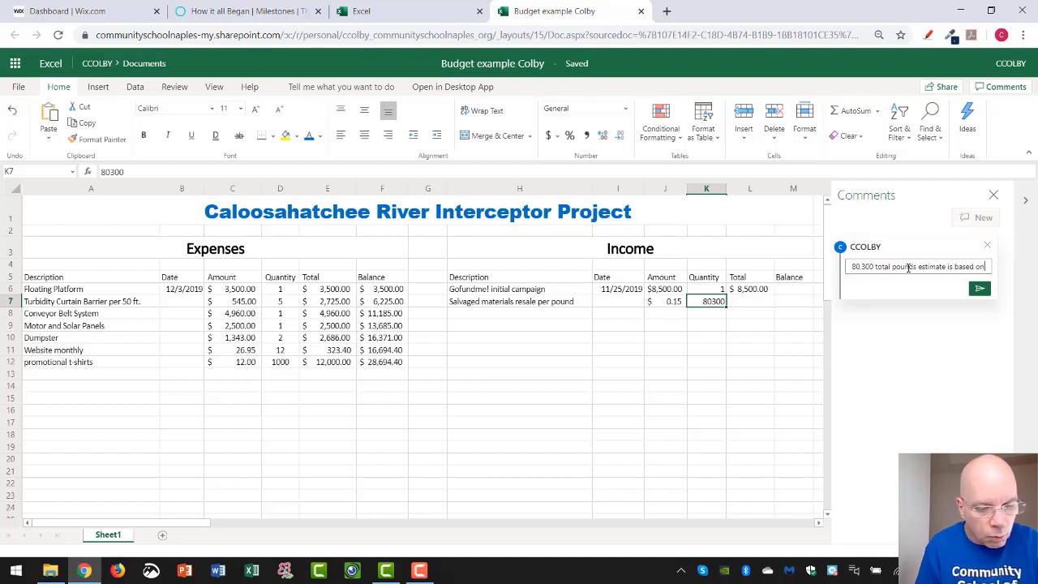
- Continue the K7 comment with "1/100 of the Dutch Interceptor river project's"
type(" 1/100")
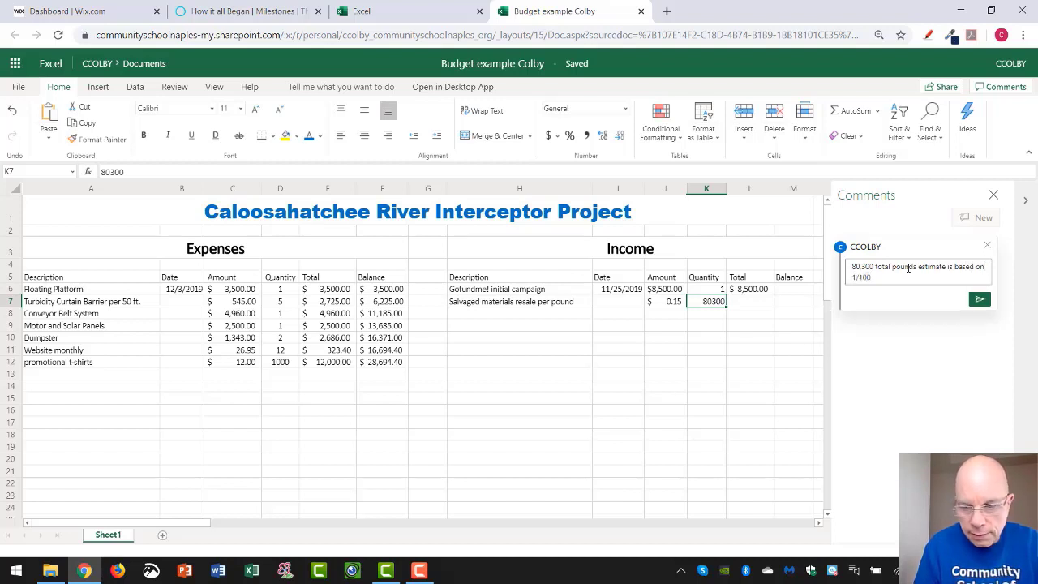
type(" of the ")
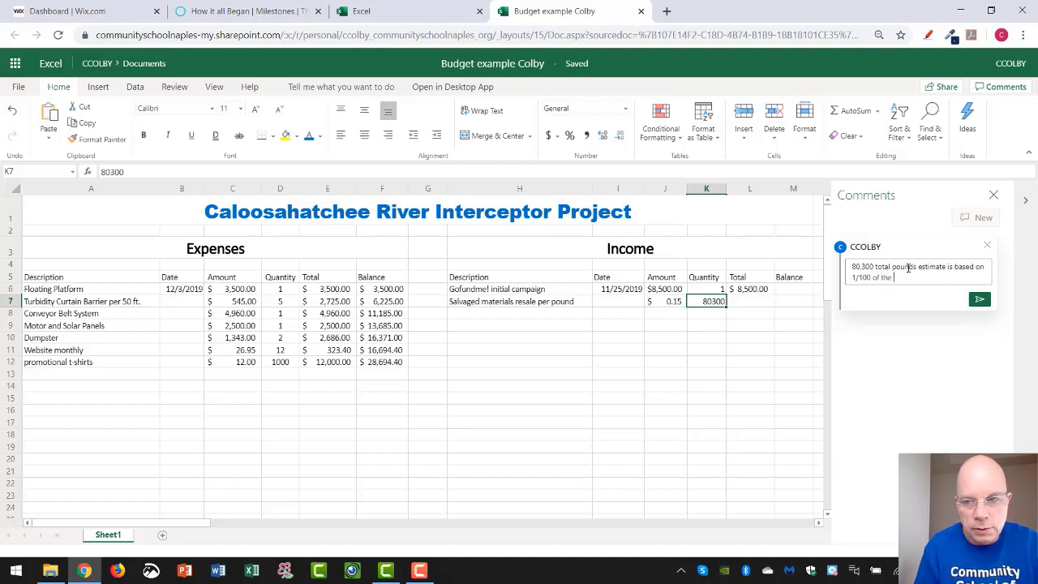
type("Dutc")
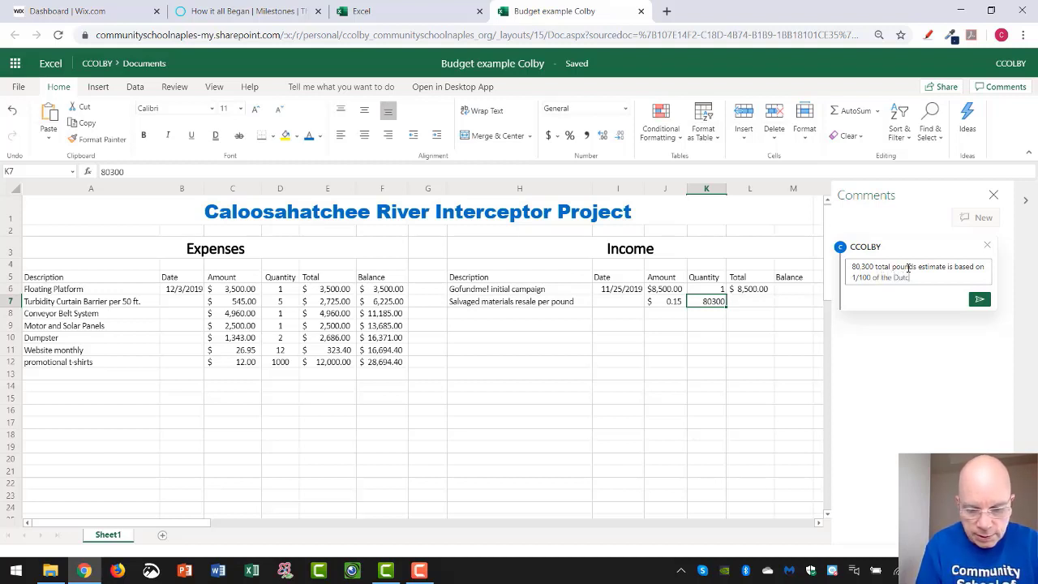
type("h Intercepro")
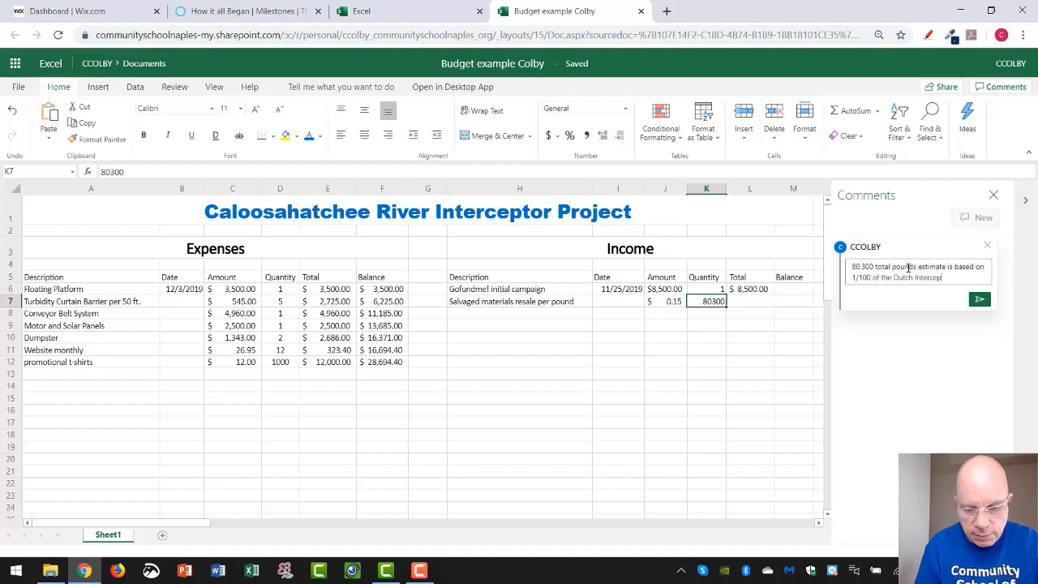
key("BackSpace")
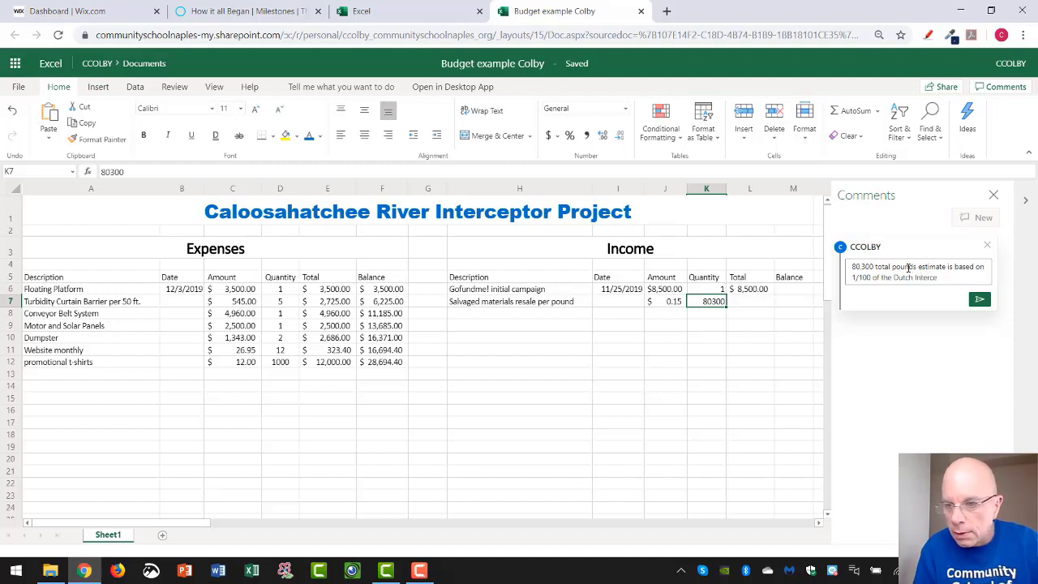
type("ptor ")
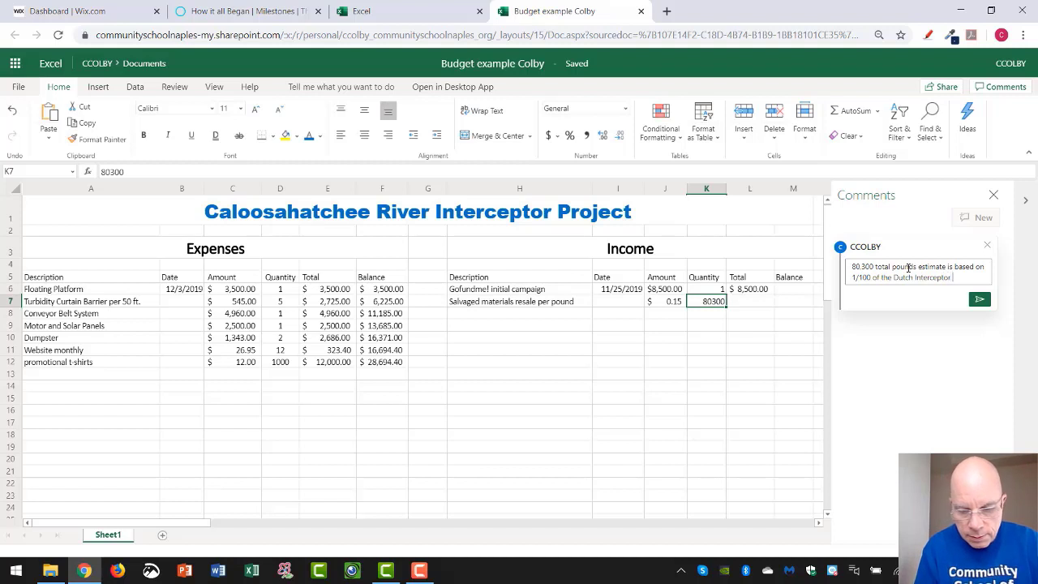
type("river pro")
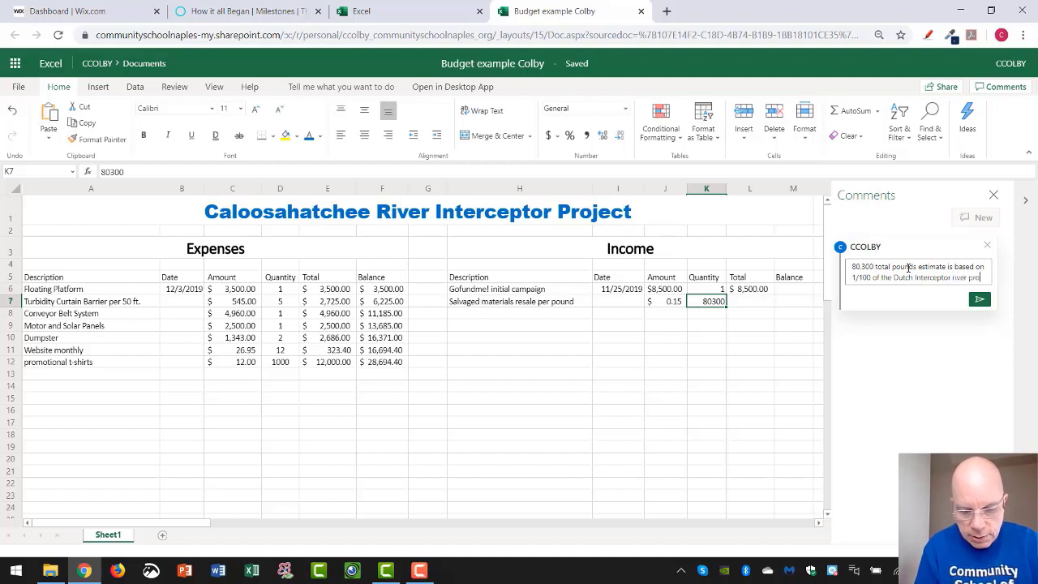
type("ject's")
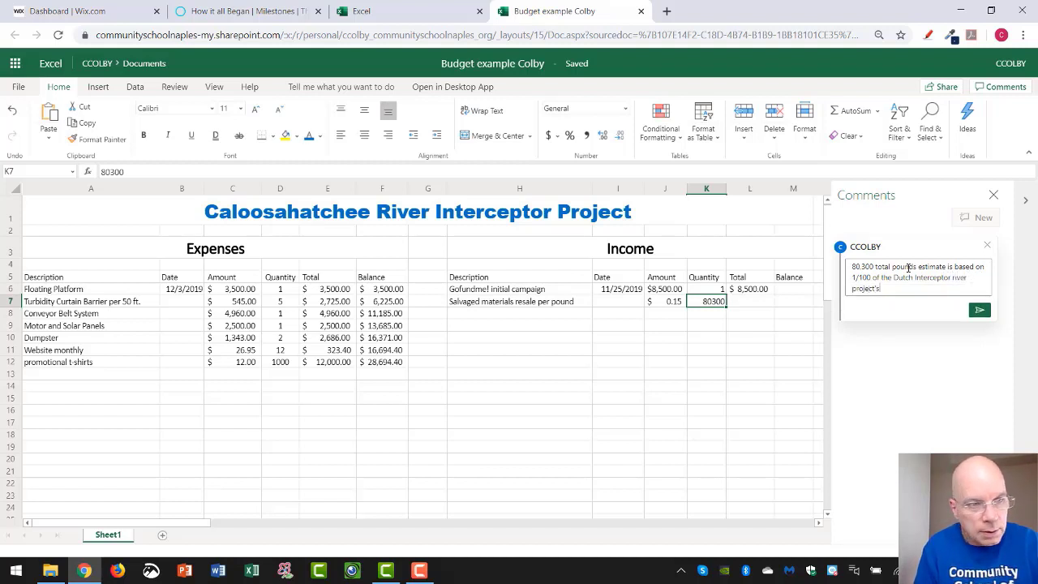
- Extend the K7 comment with "stated total of 100,000 kg. pf material per day."
type(" state")
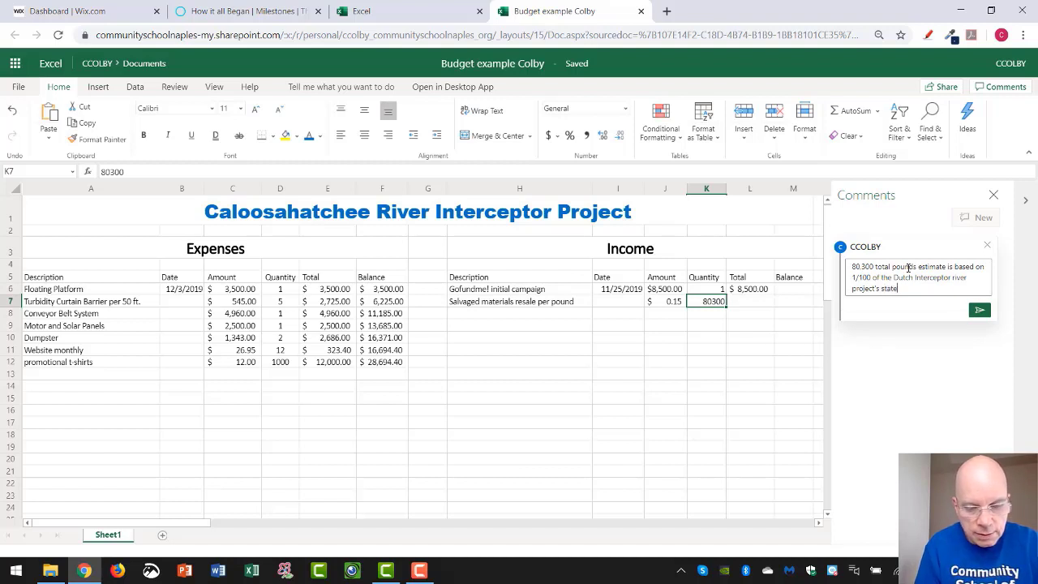
type("d total of")
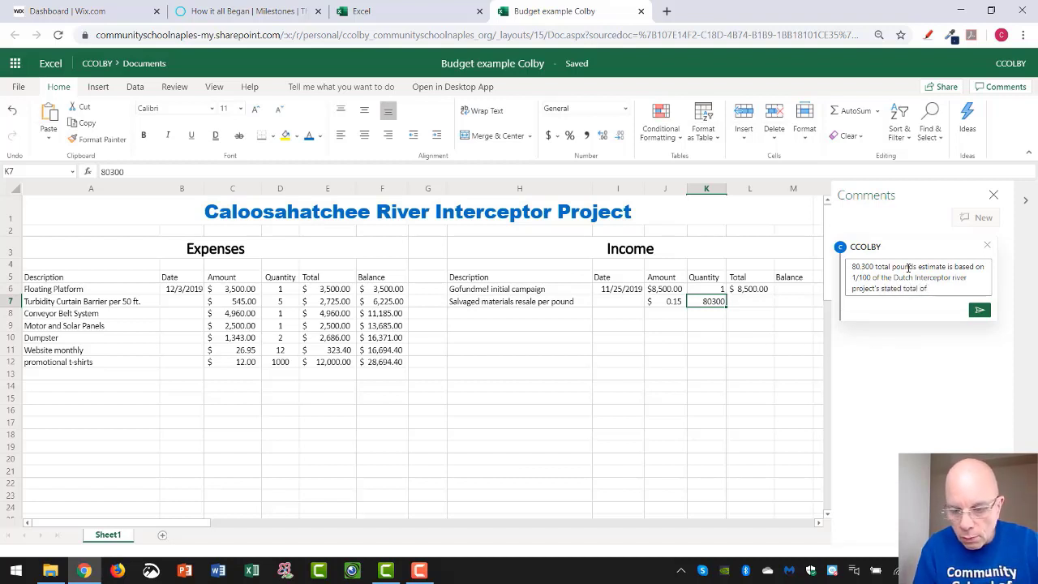
type(" 100,00")
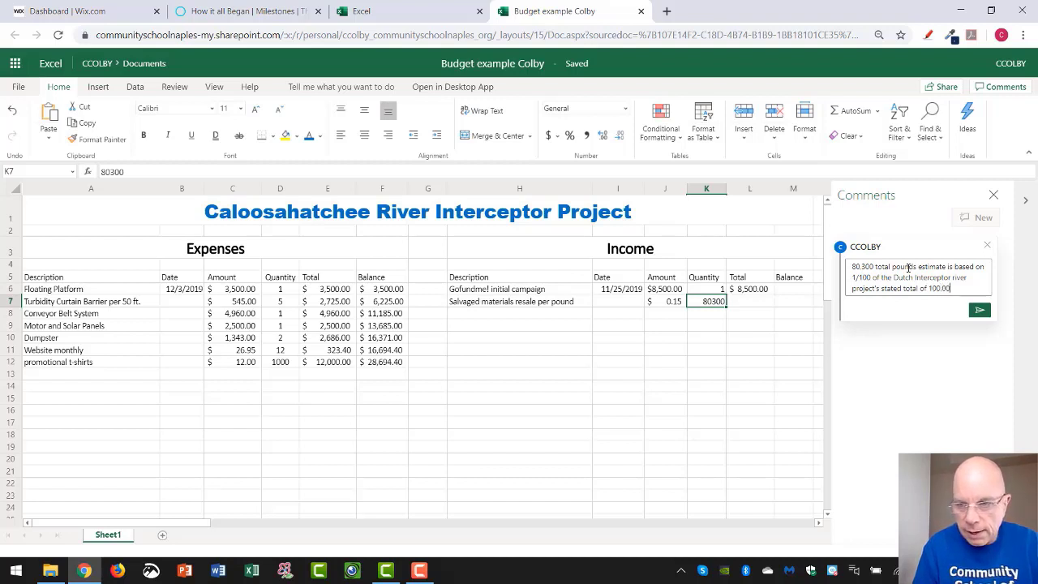
type("0 kg")
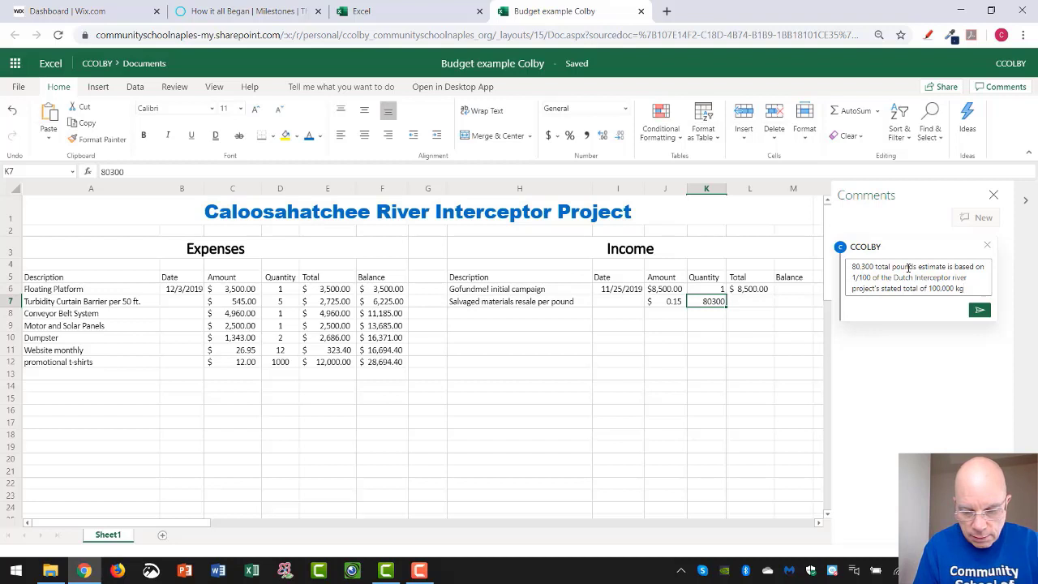
type(". pf")
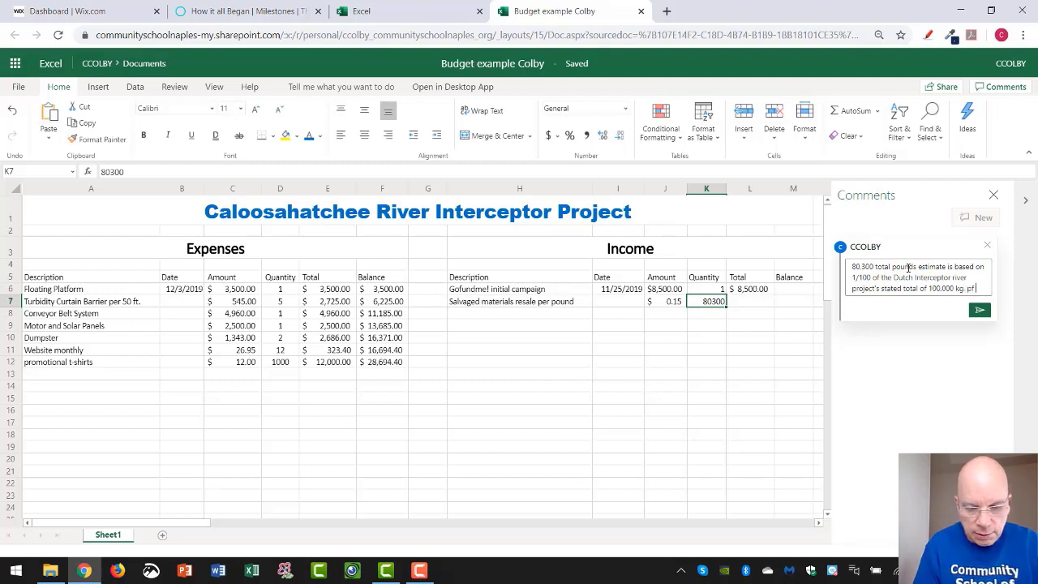
type(" mater")
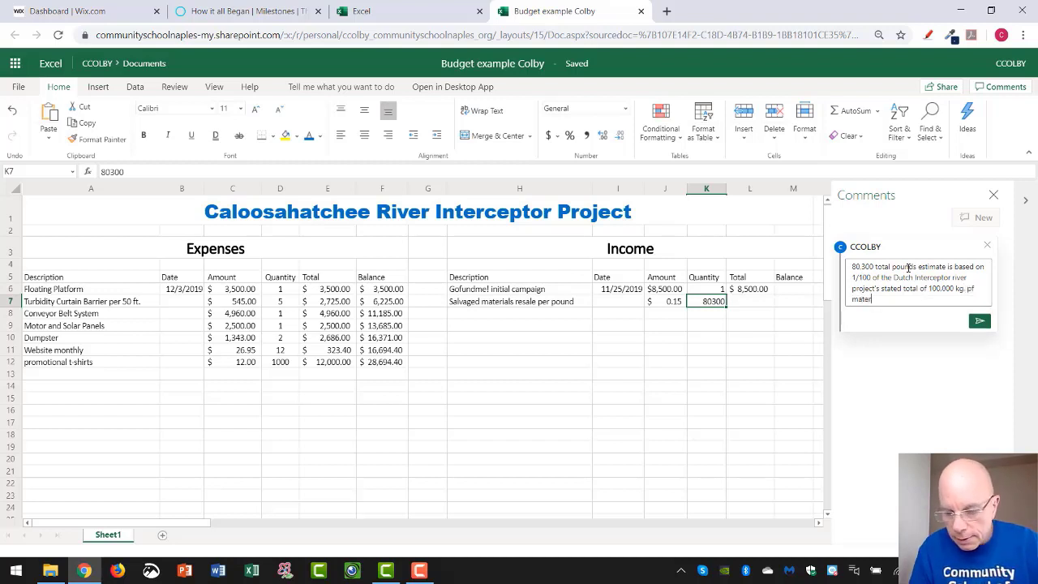
type("iial per day")
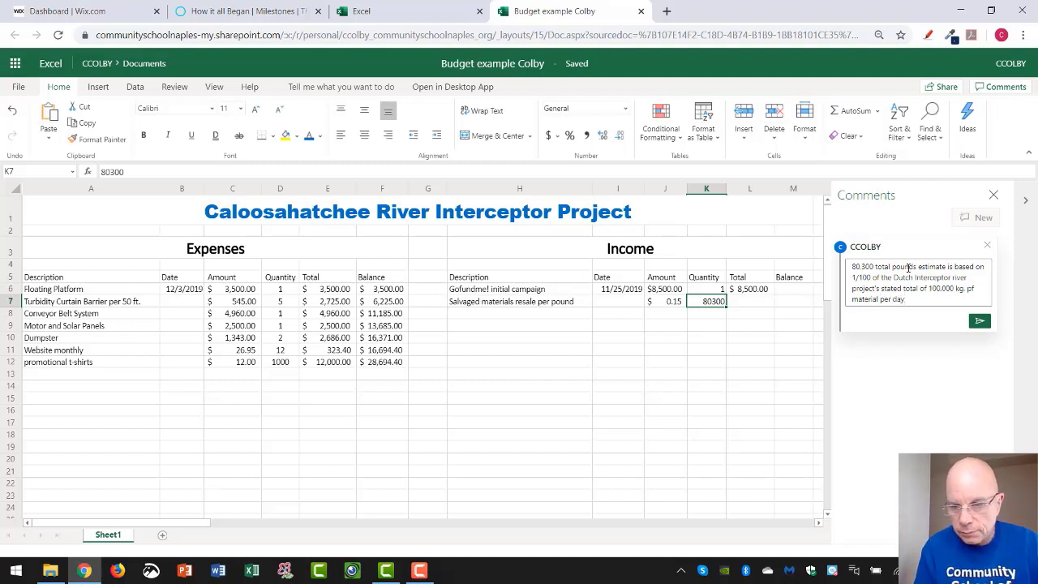
type(".")
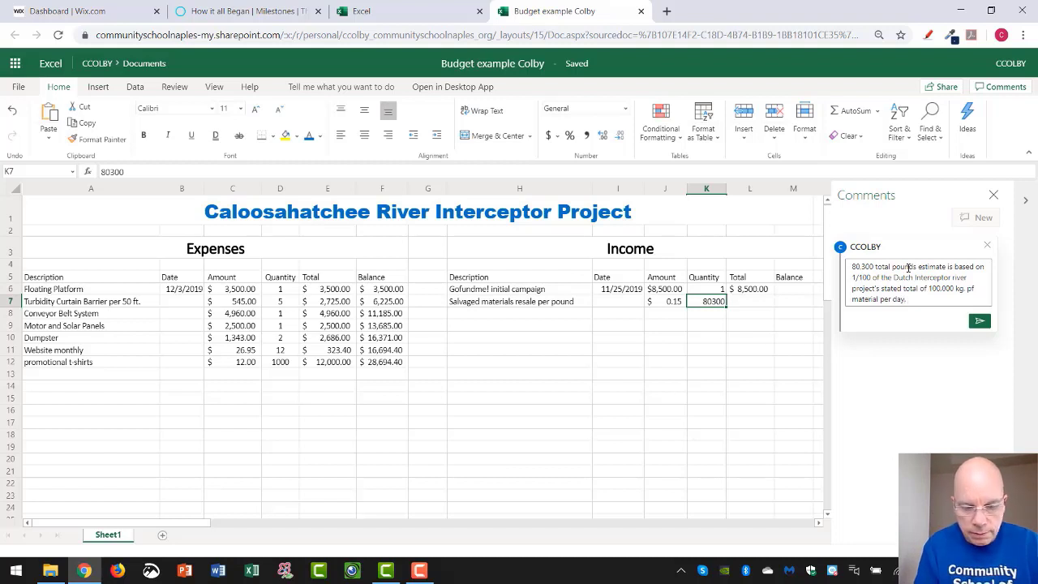
- Complete the K7 comment with "Then assume 1/10 of our 1,000 kg/day estimate is salvageable and resellable." and post it
type(" Then assume")
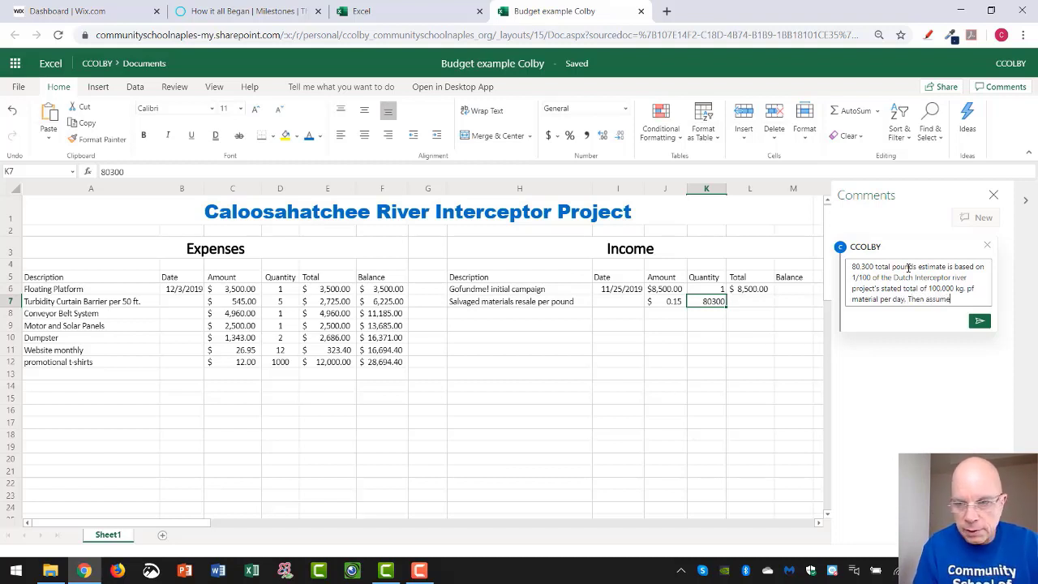
type(" 1/10")
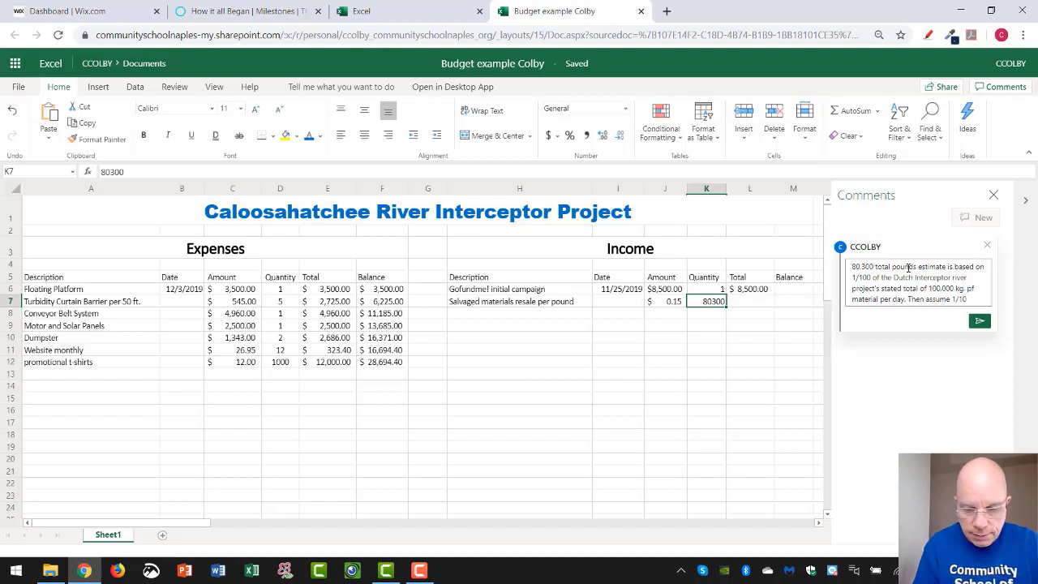
type(" of o")
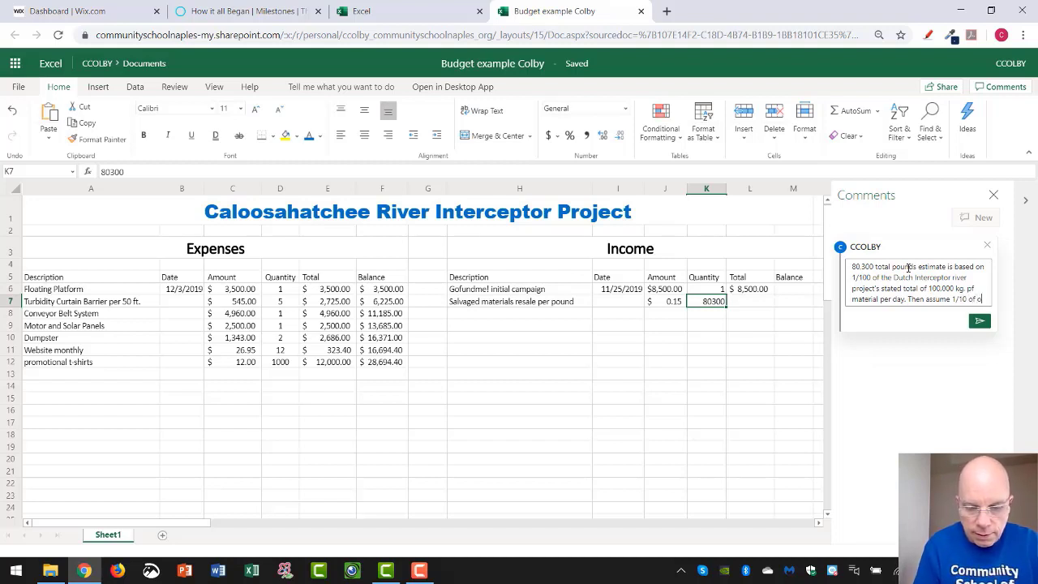
type("ur 1,000")
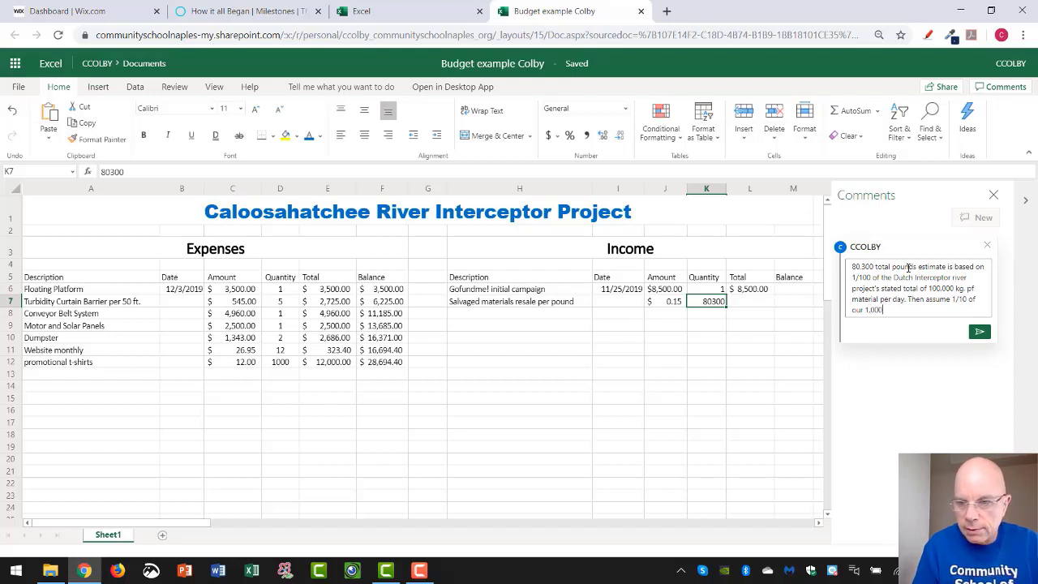
type(" kg/")
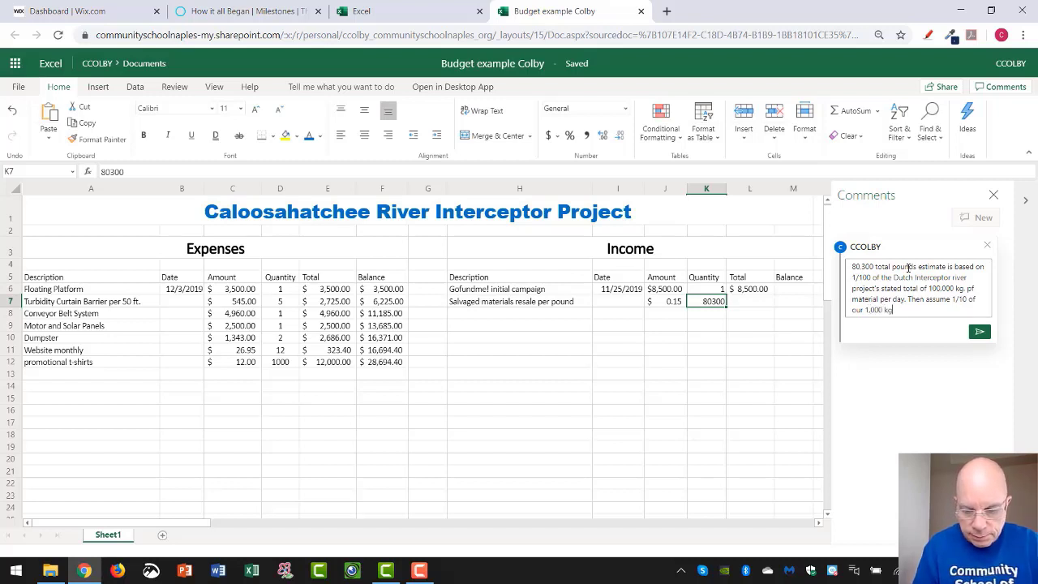
type("day esti")
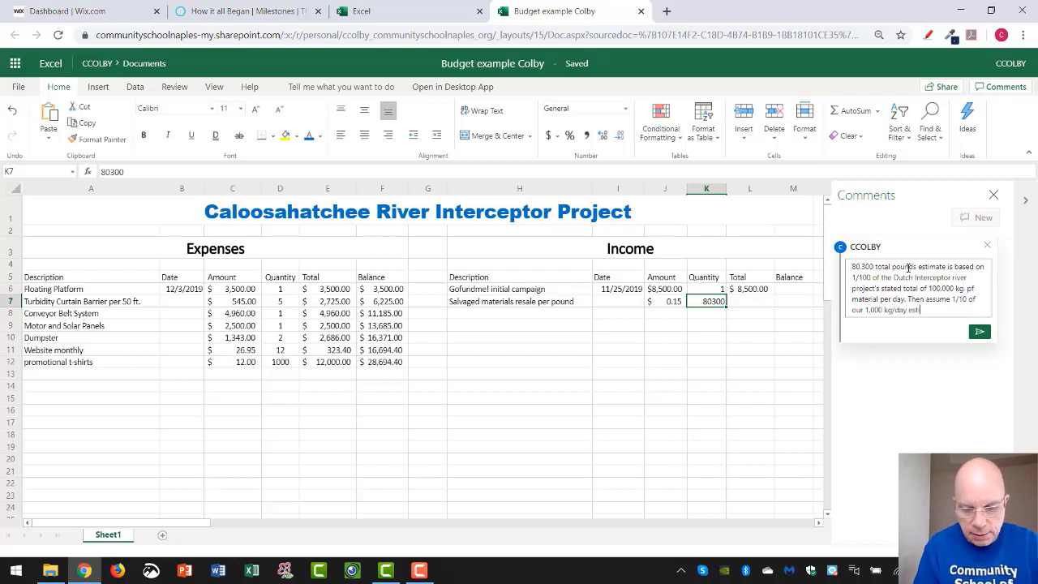
type("mate is sa")
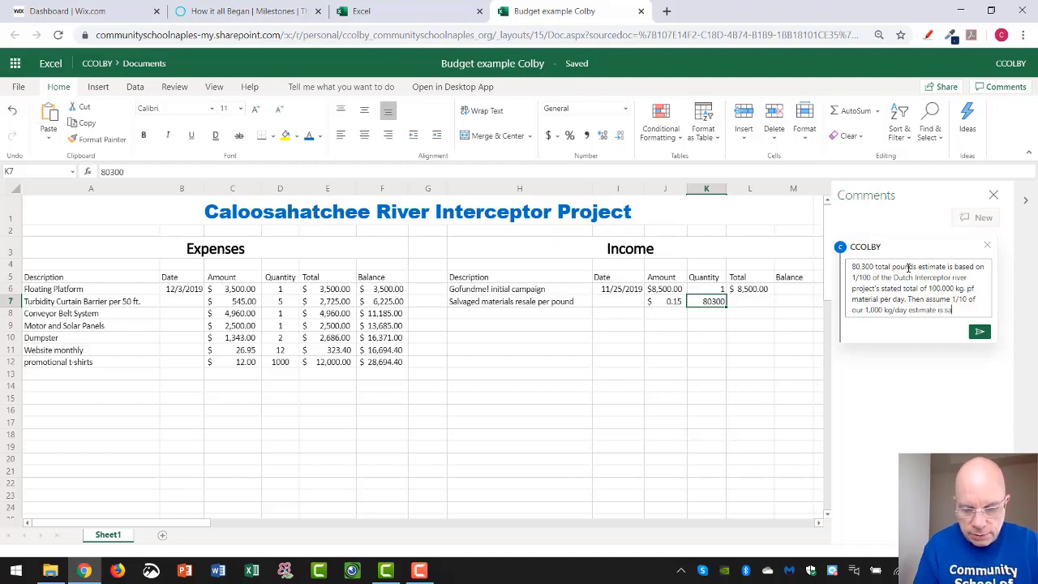
type("lvage")
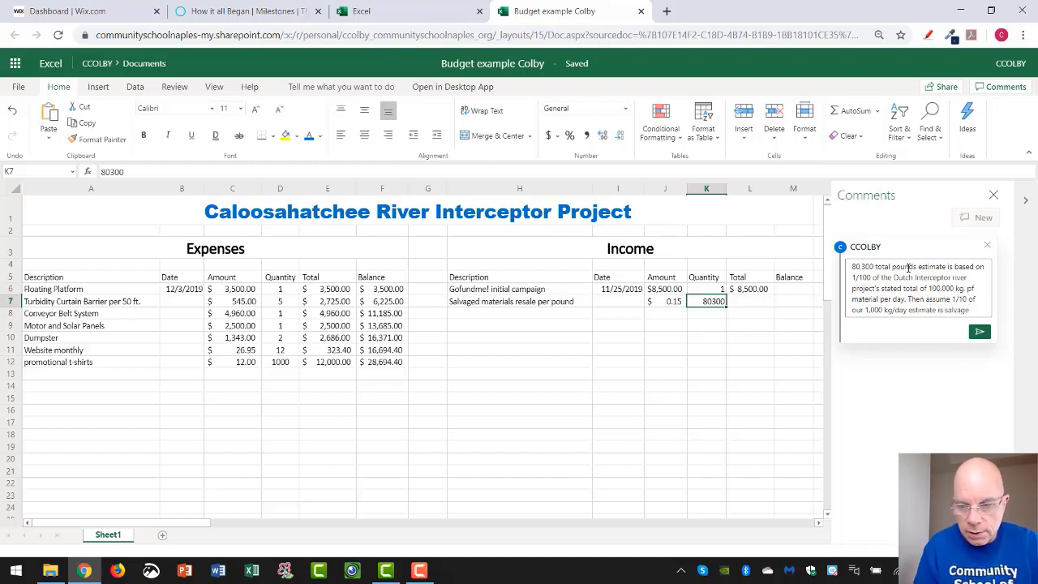
type("a")
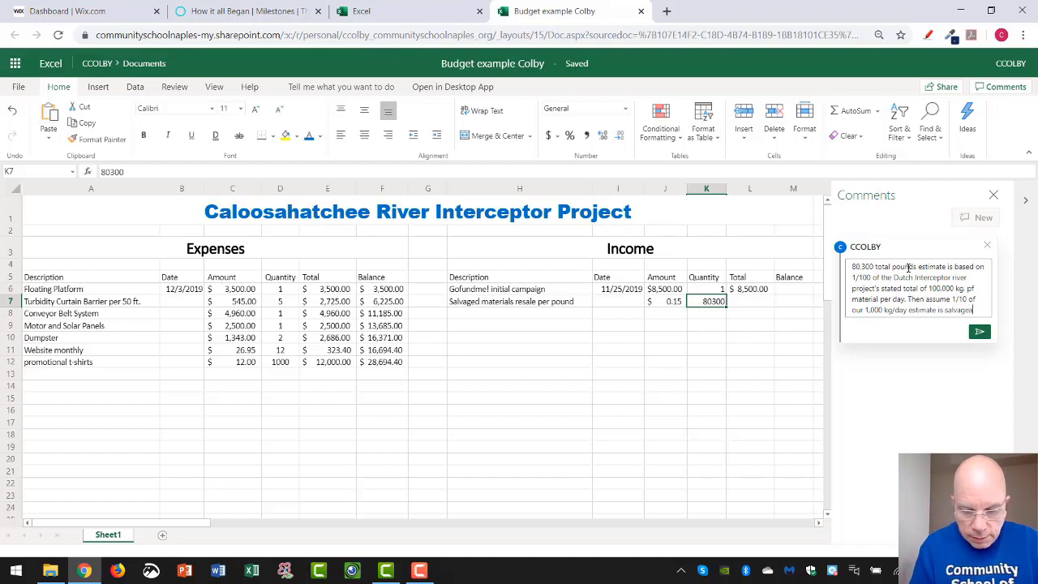
type("ble and rese")
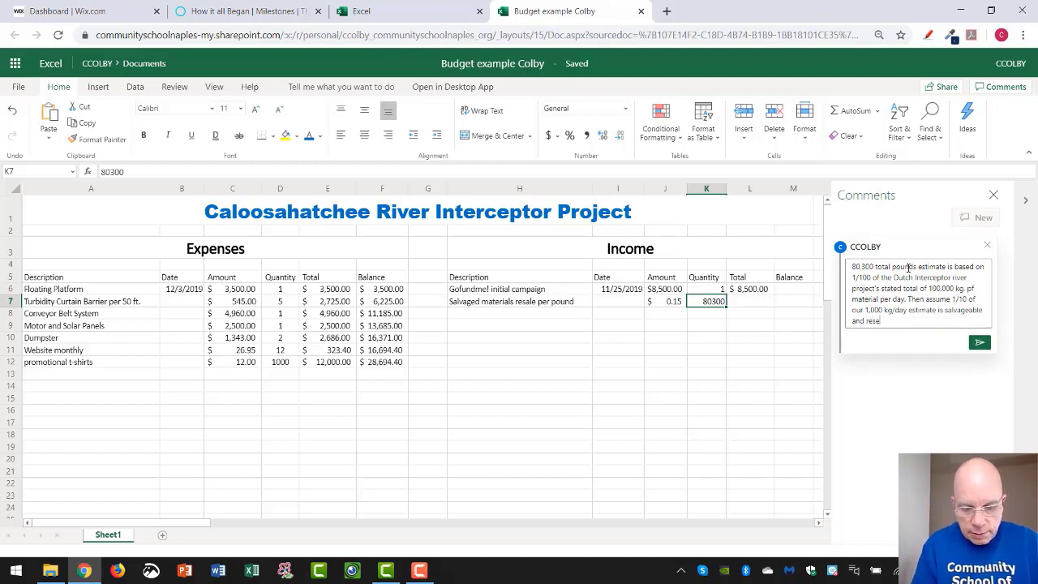
type("llable")
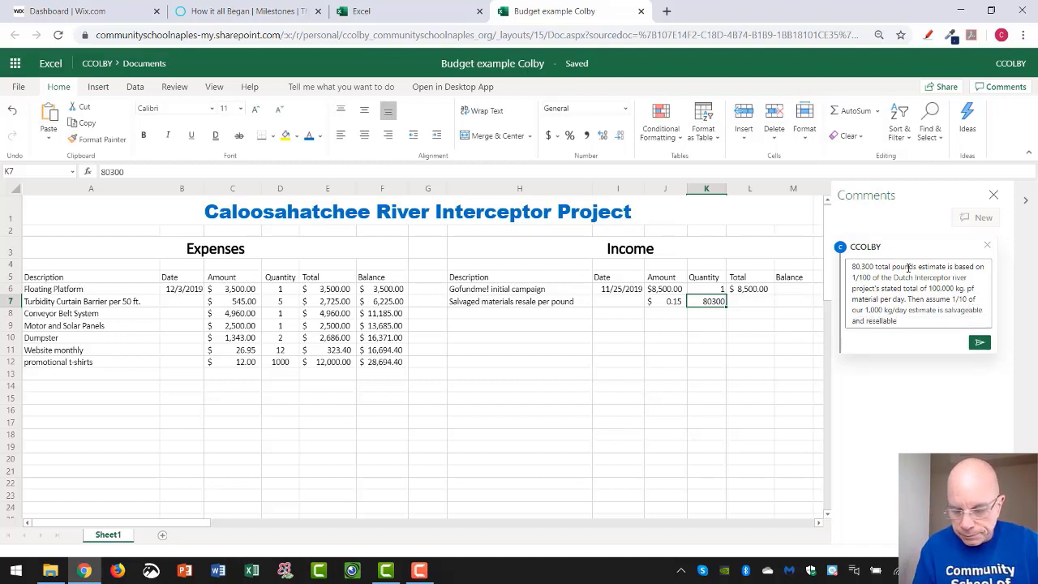
type(".")
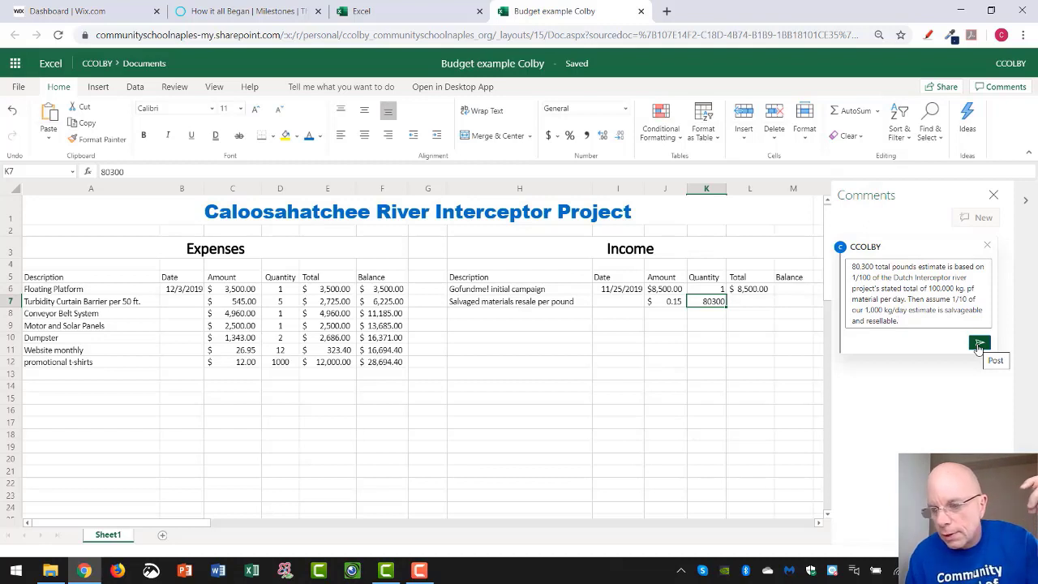
left_click(978, 345)
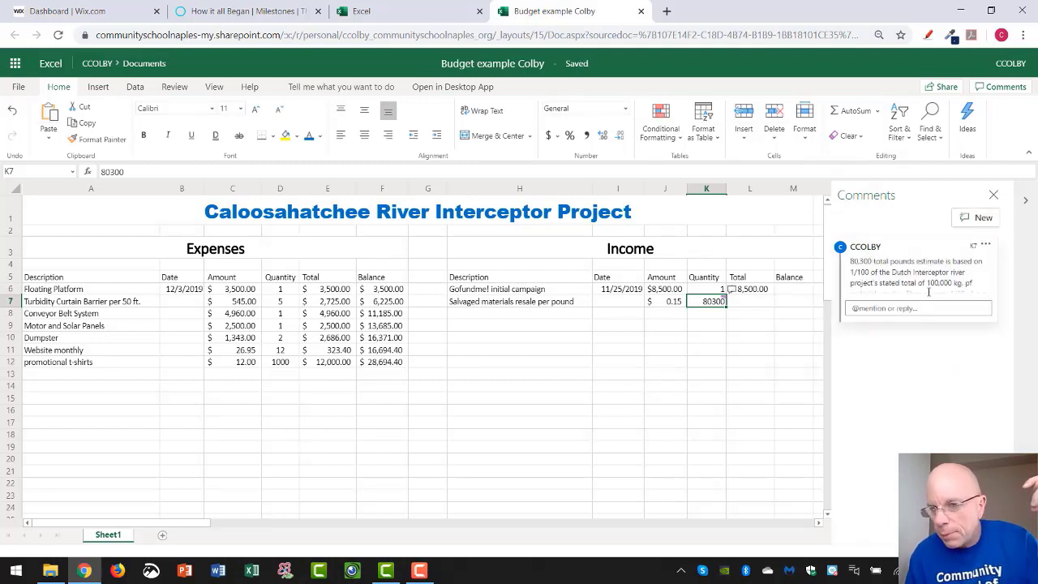
- Review the posted comment on the salvaged materials quantity in K7, and close the comments pane
left_click(719, 326)
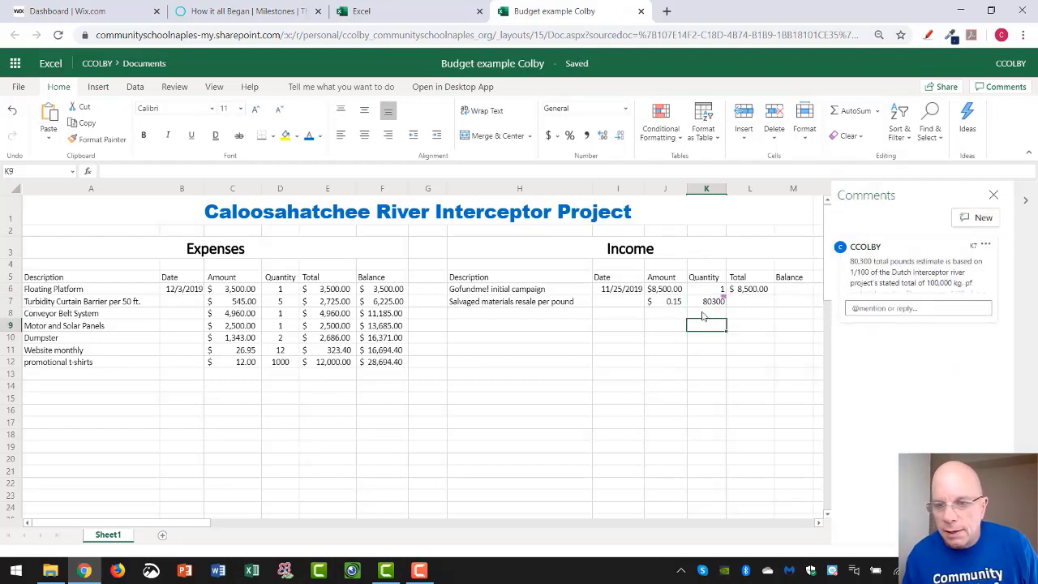
left_click(720, 301)
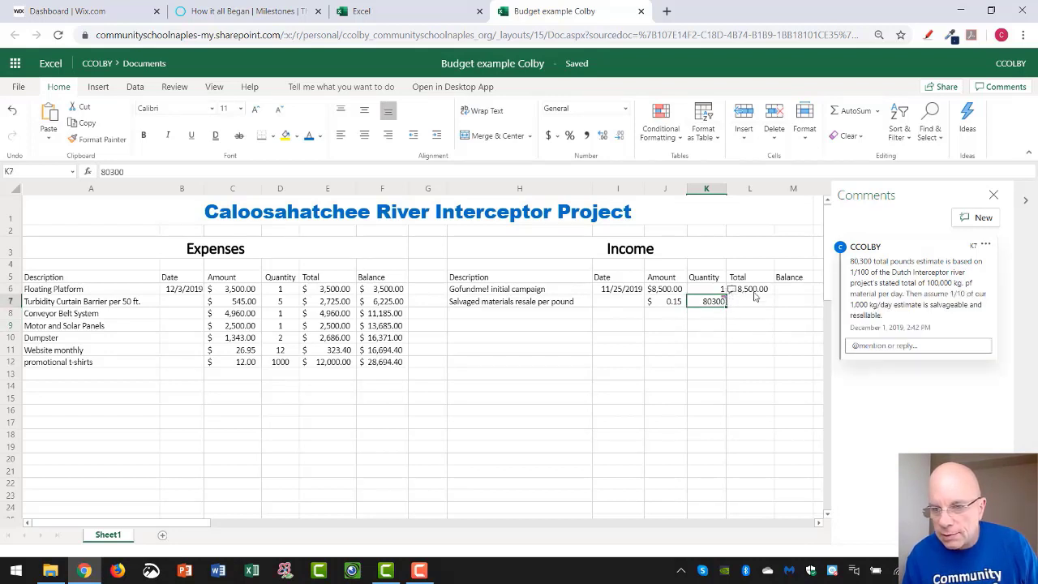
left_click(755, 335)
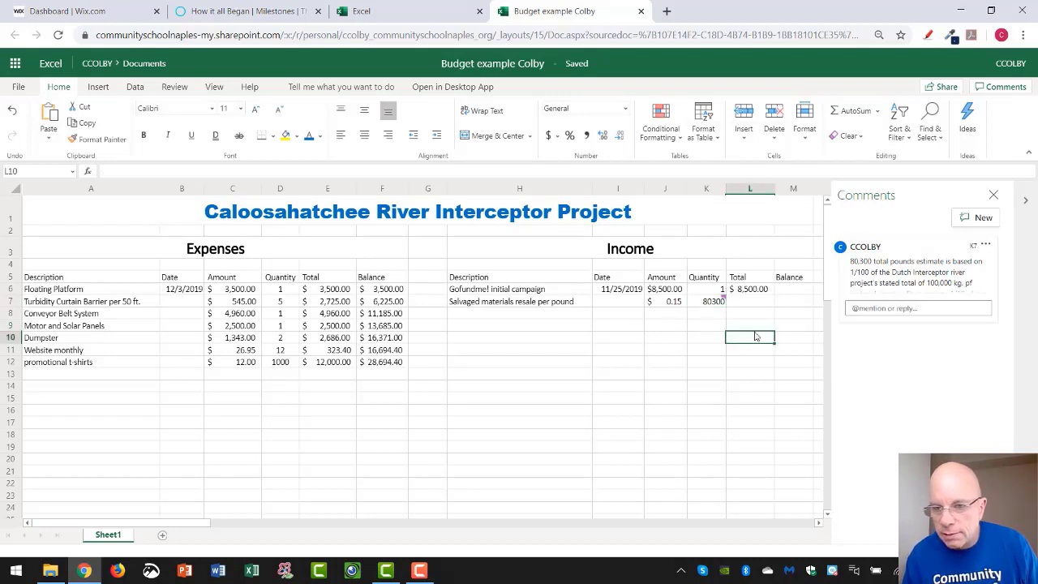
left_click(993, 198)
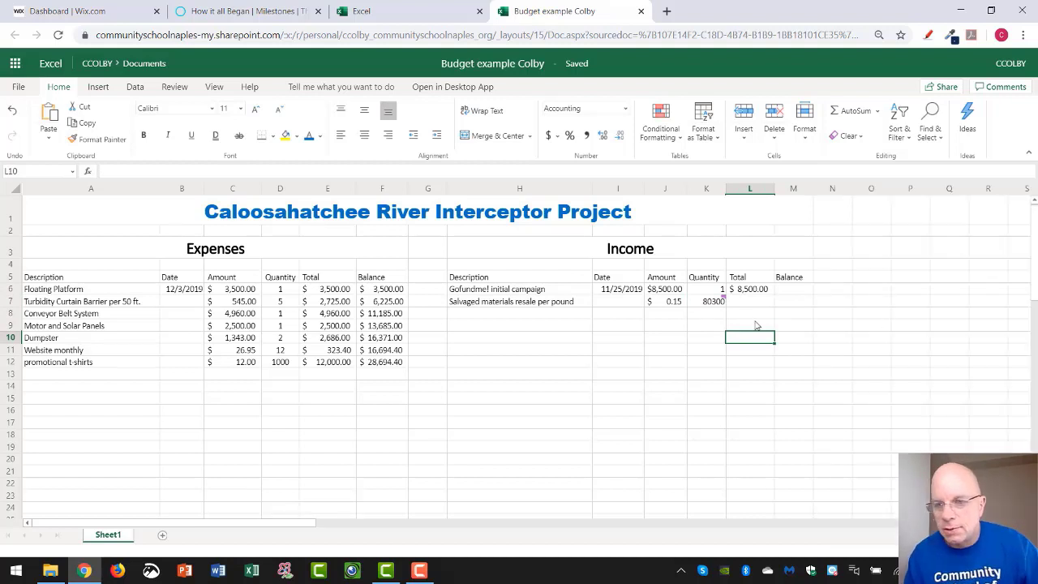
left_click(717, 300)
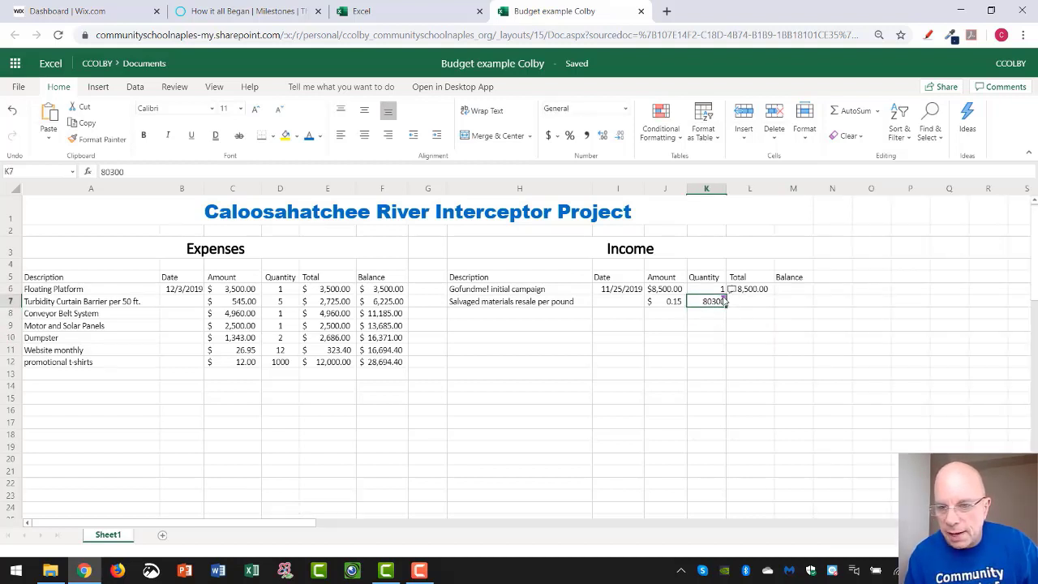
left_click(708, 324)
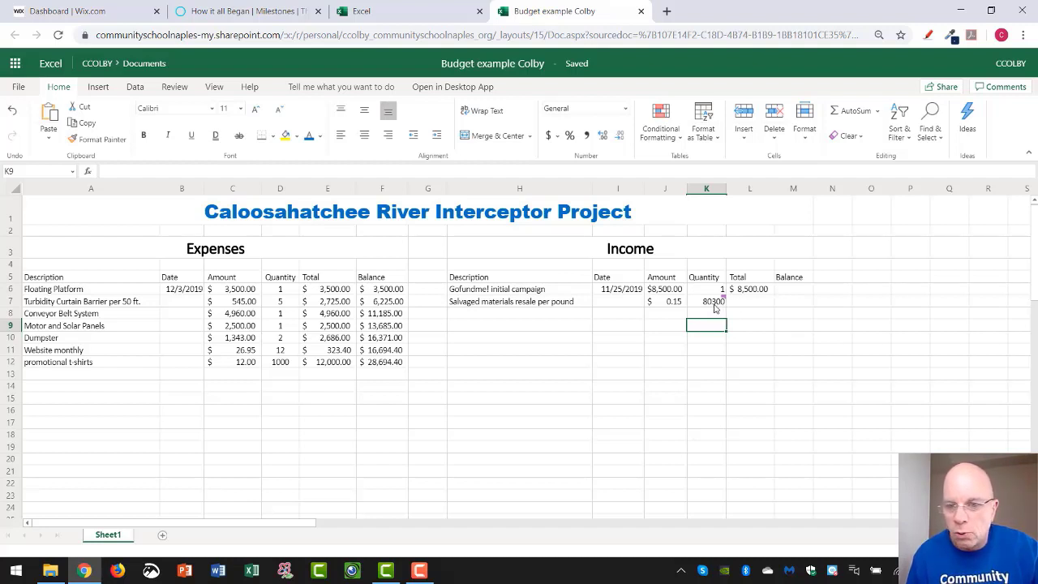
- Apply the Number format to the whole income Quantity column K
left_click(712, 189)
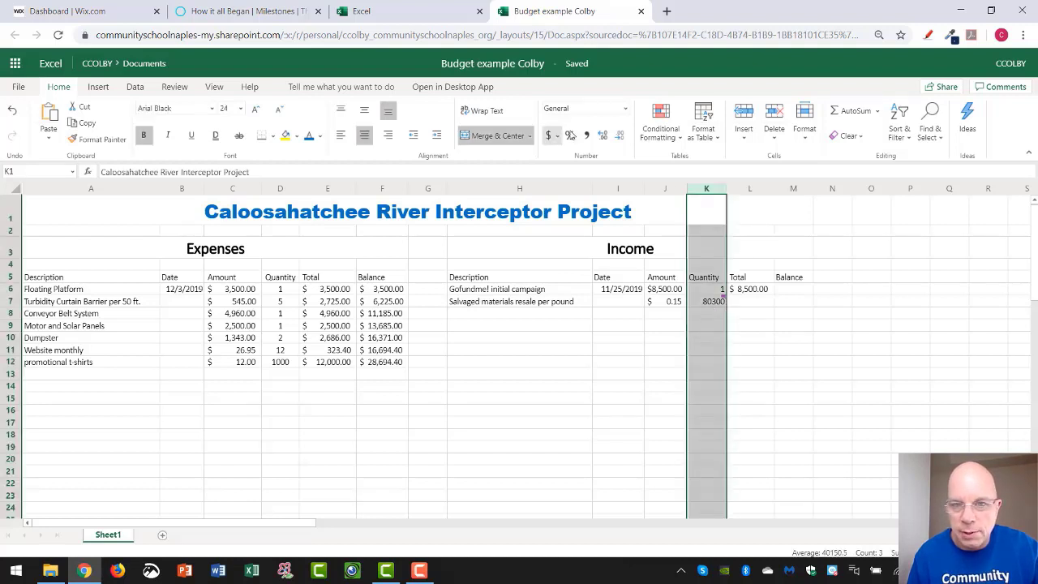
left_click(625, 109)
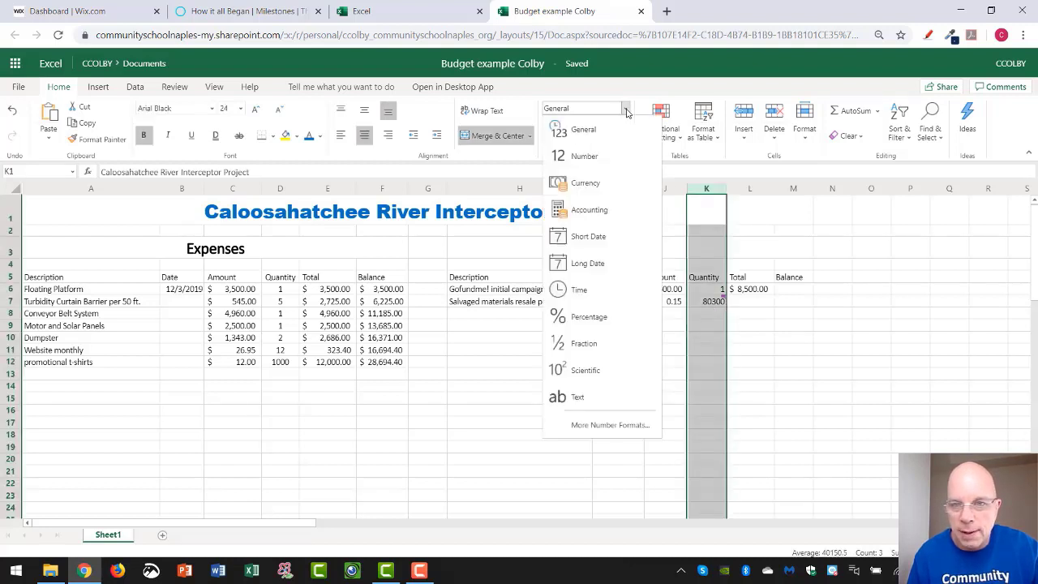
left_click(594, 160)
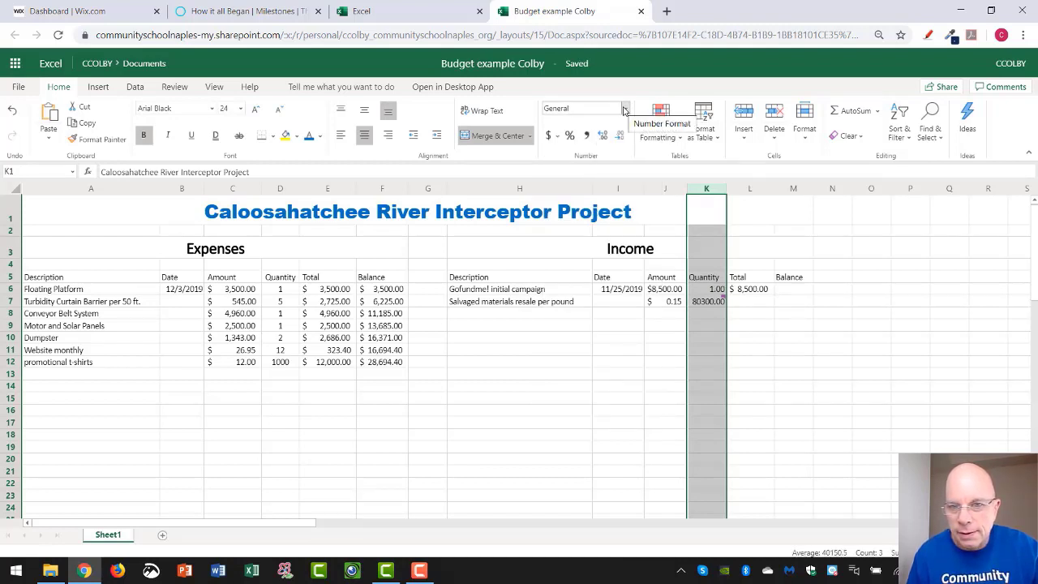
- Format the income Quantity column K as Number with 0 decimal places and a thousands separator
left_click(626, 108)
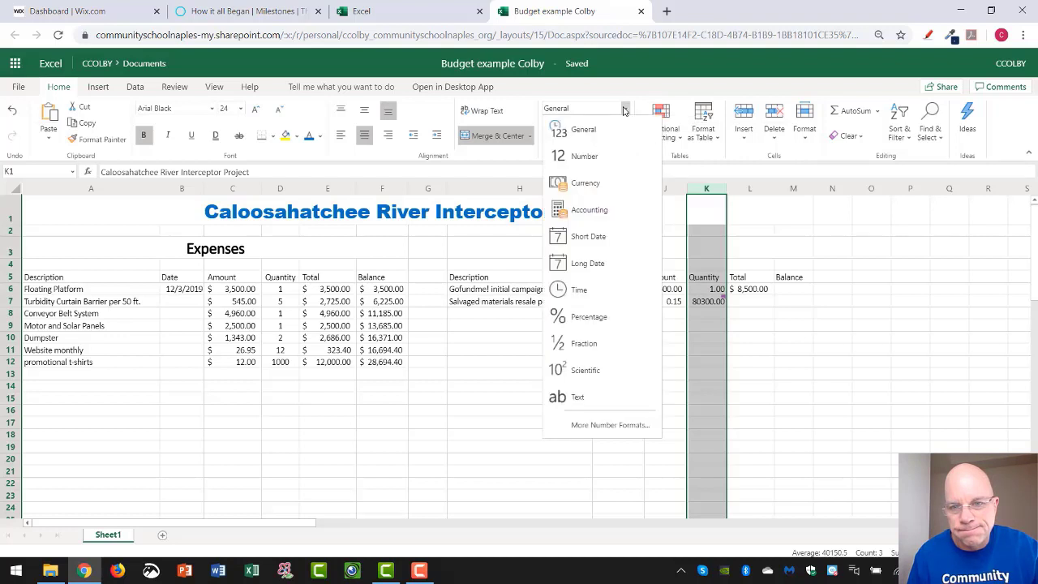
left_click(582, 156)
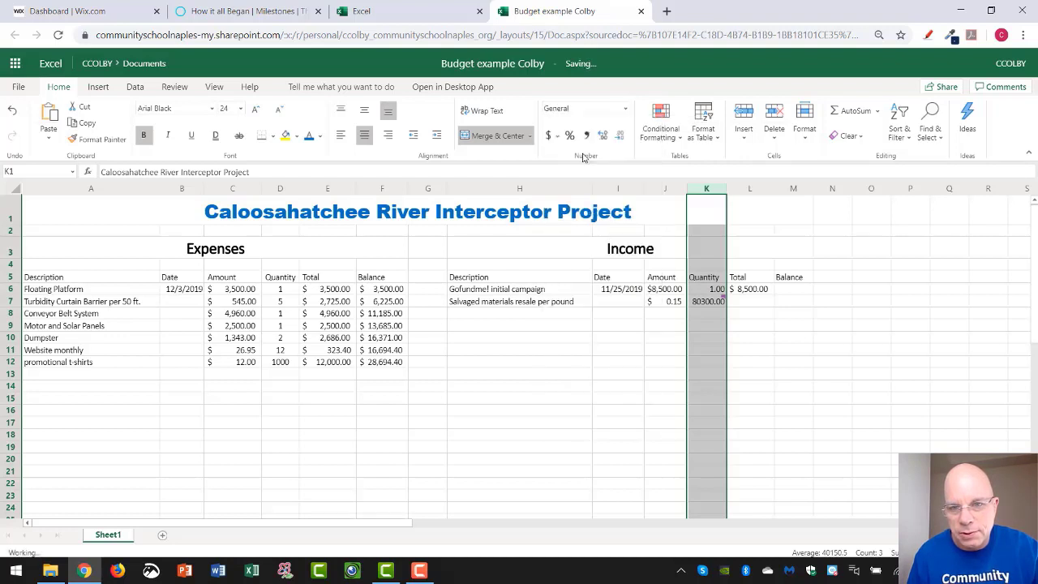
left_click(625, 108)
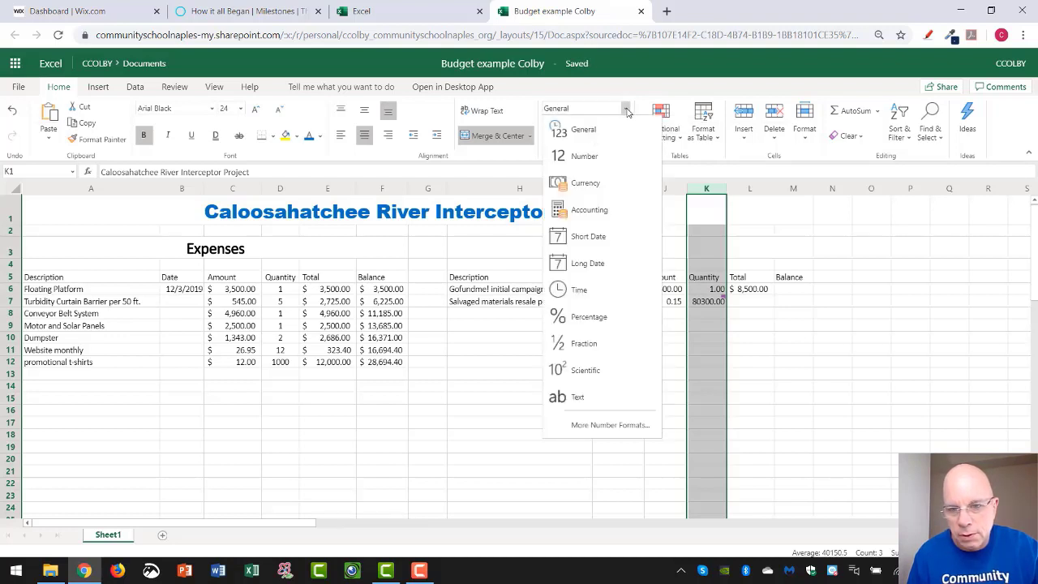
left_click(603, 430)
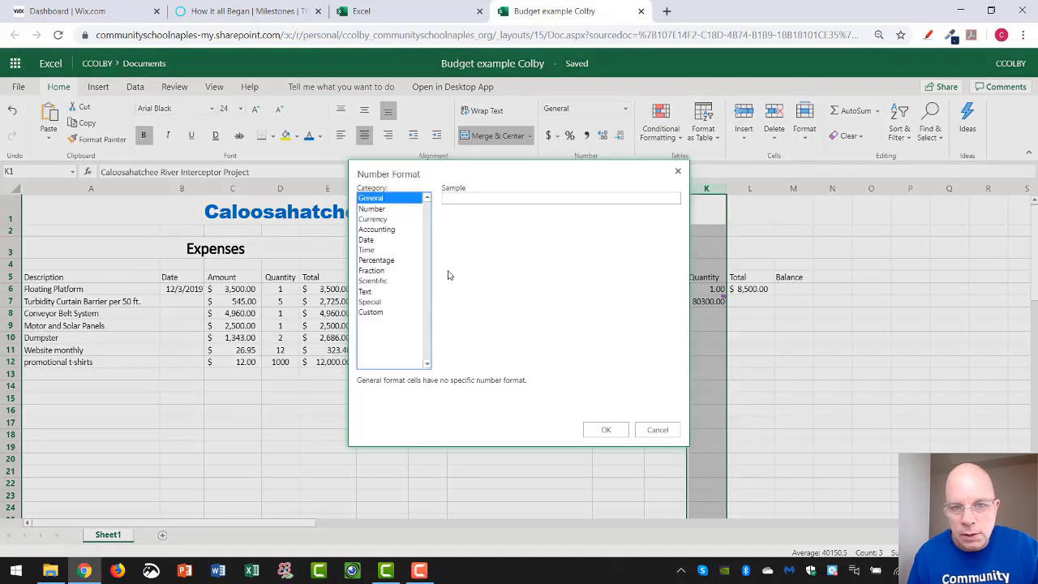
left_click(373, 209)
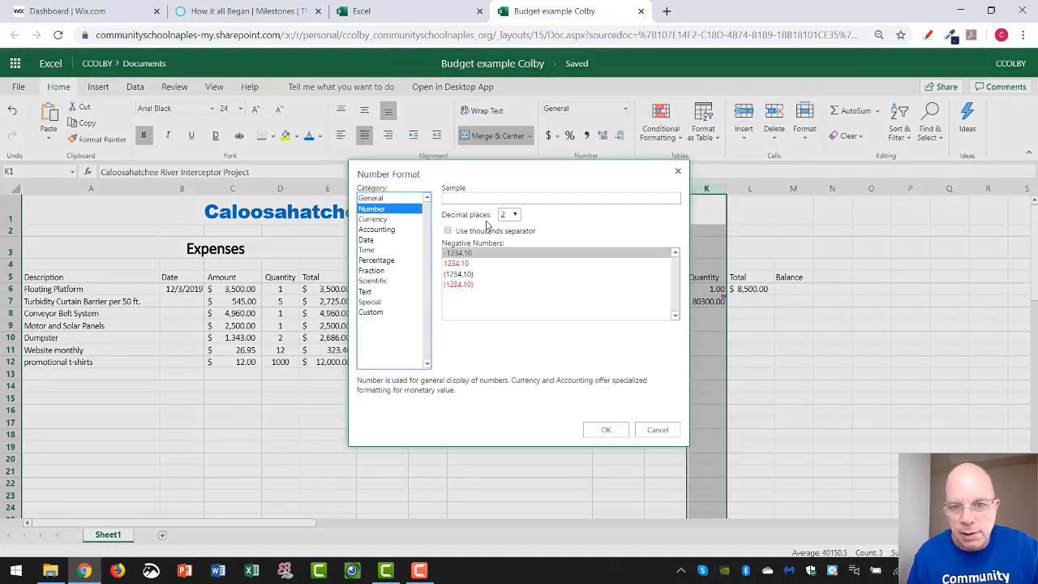
left_click(516, 215)
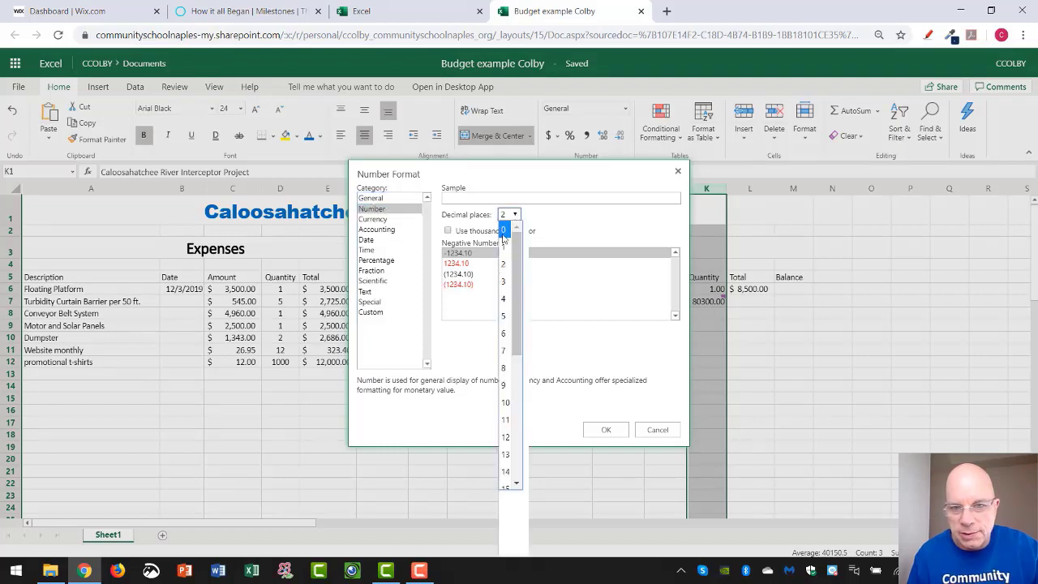
left_click(505, 227)
left_click(448, 231)
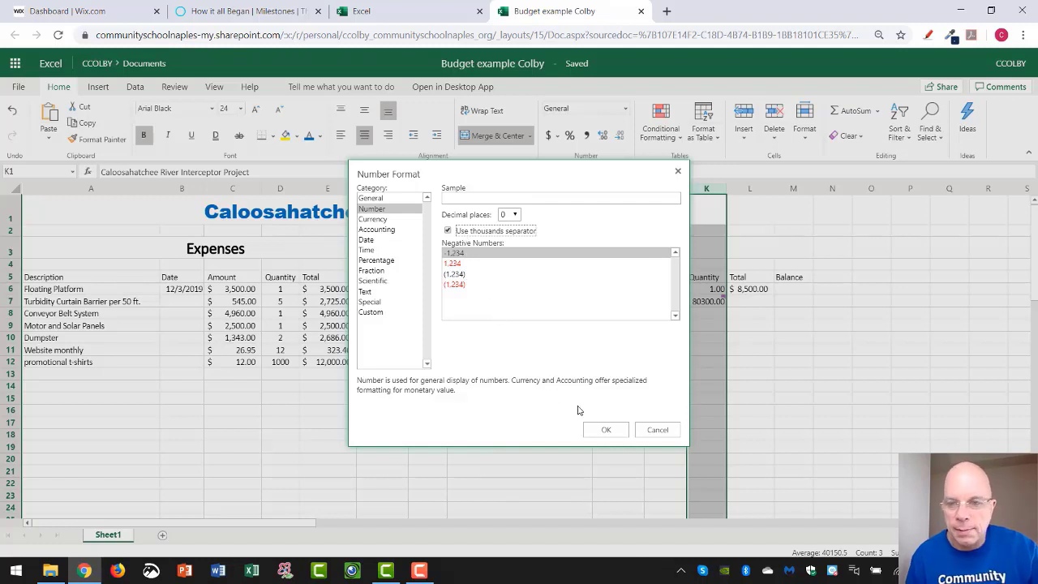
left_click(610, 434)
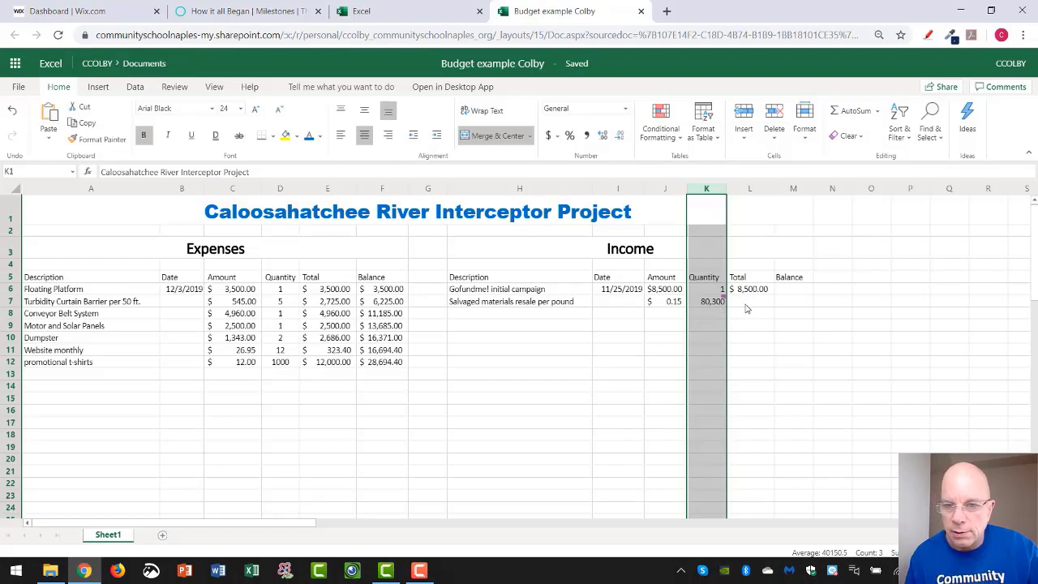
- Center the income Quantity cells K5 to K15 horizontally
left_click_drag(705, 277, 706, 399)
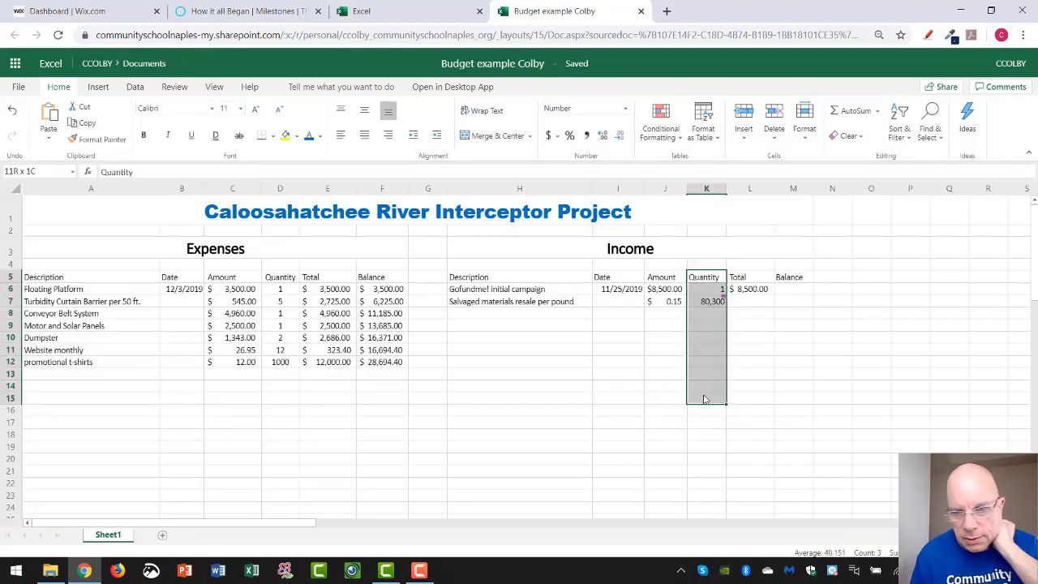
left_click(365, 136)
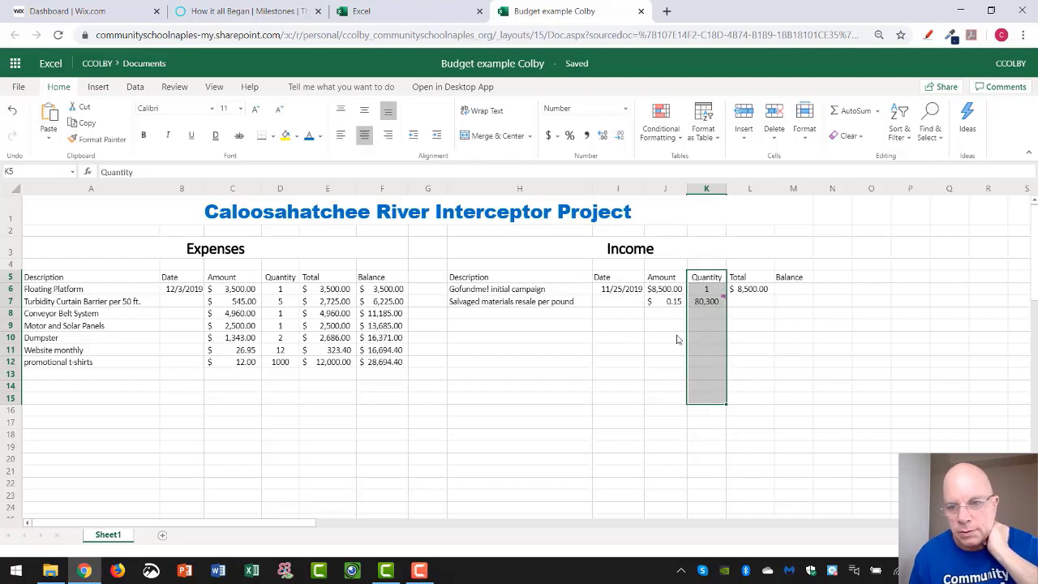
left_click(747, 338)
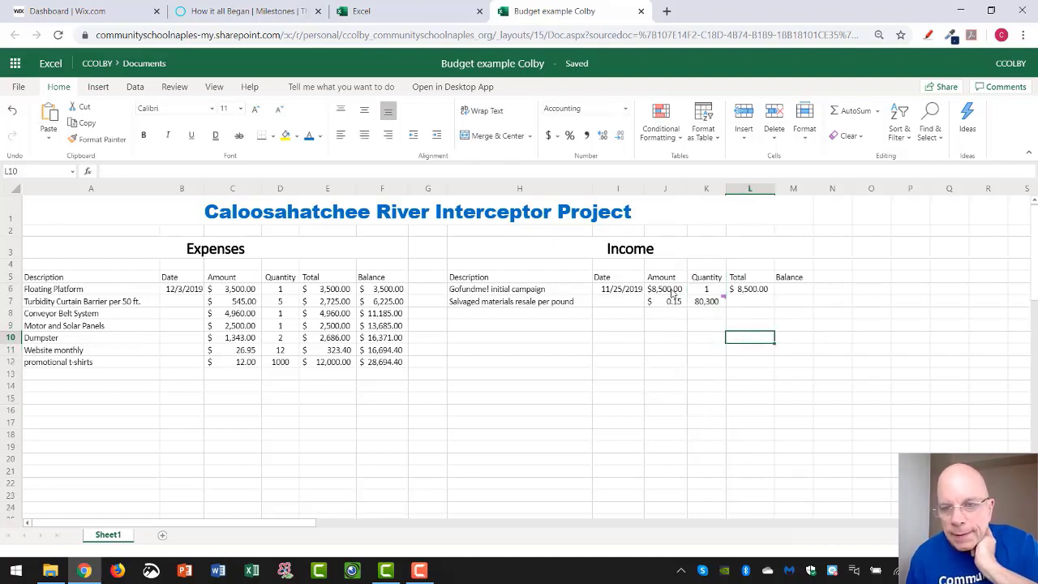
- Widen the income Amount column J slightly to give its values more room
left_click(669, 188)
left_click_drag(687, 184, 701, 184)
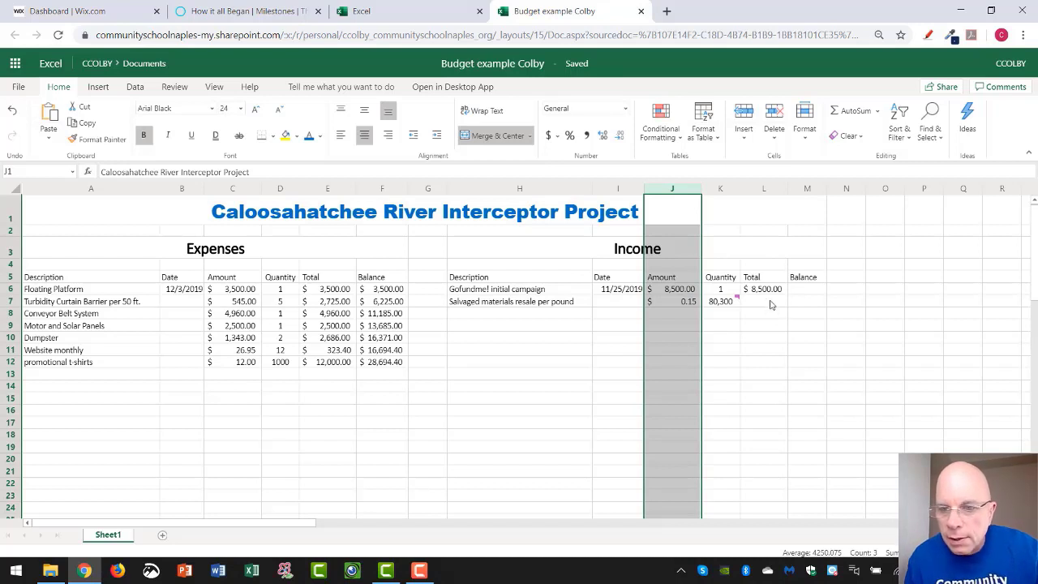
left_click(718, 301)
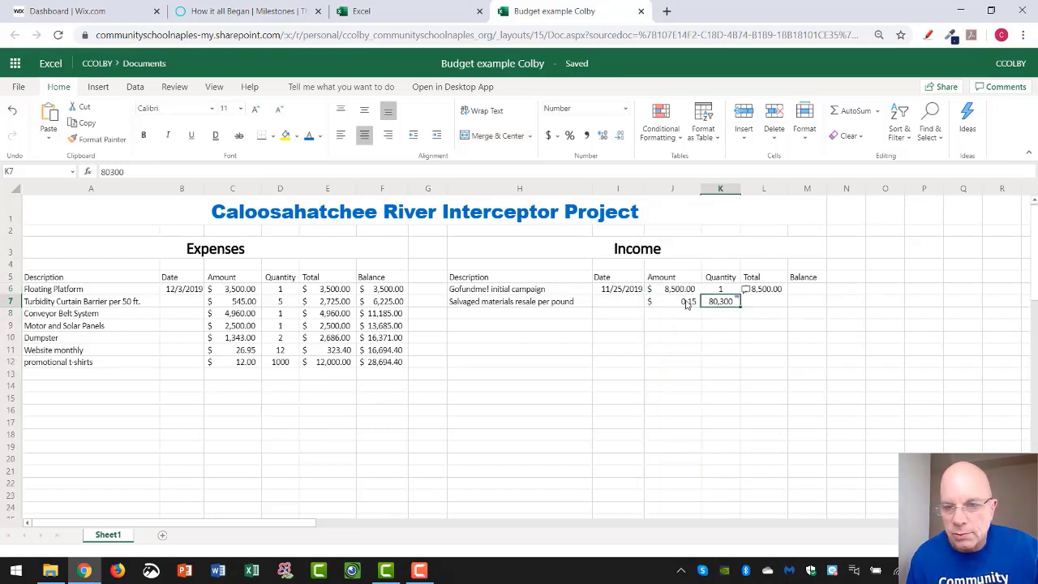
key("Left")
left_click(718, 302)
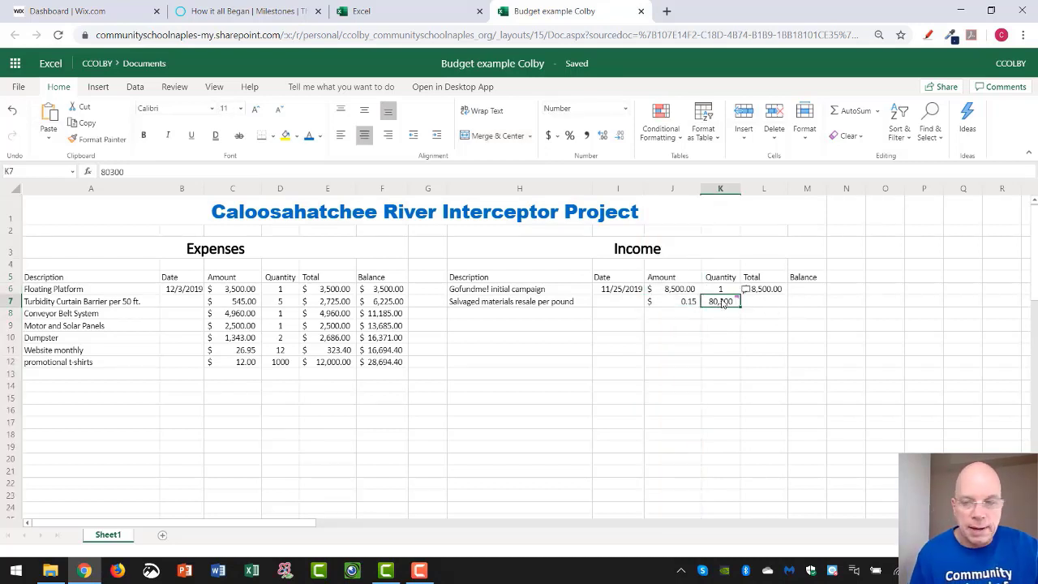
- Fill the income Total formula from L6 down to L16 and widen column L slightly
left_click(774, 290)
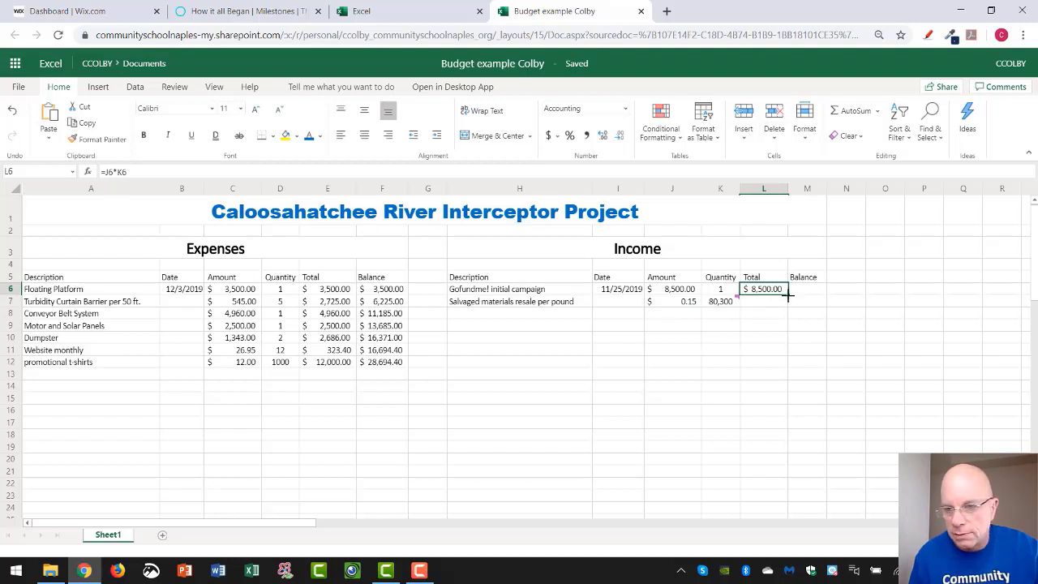
left_click_drag(787, 296, 786, 412)
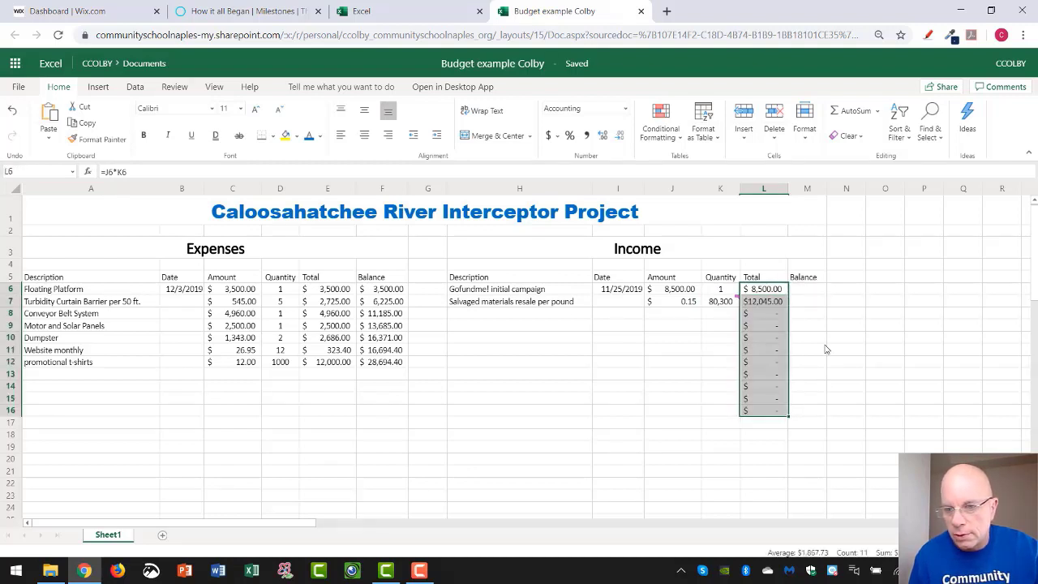
left_click(826, 349)
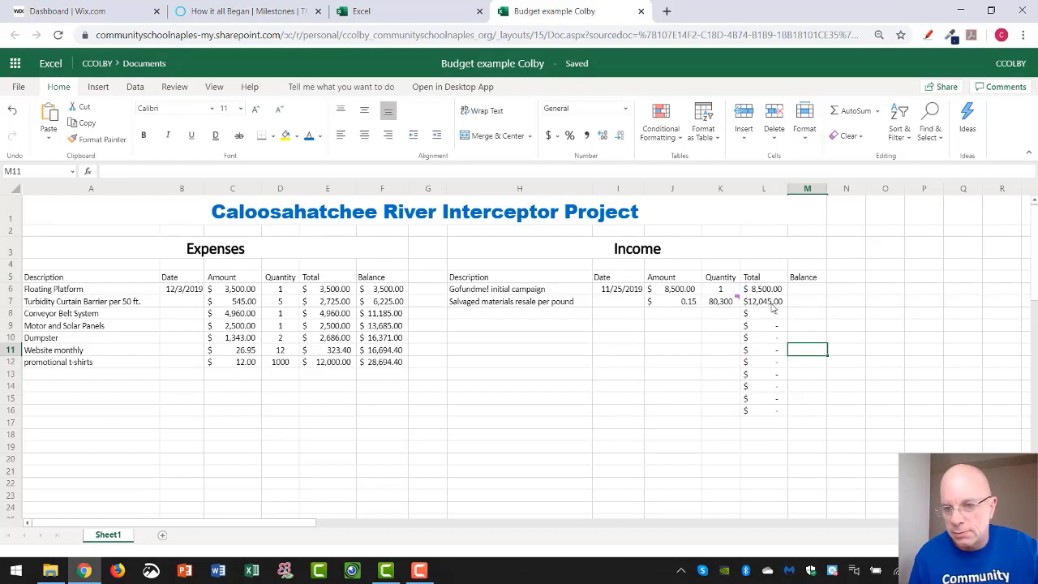
left_click_drag(788, 189, 799, 191)
- Enter the income description "Gofundme! second campaign (birdhouses)" in H8 and widen column H to fit it
left_click(502, 313)
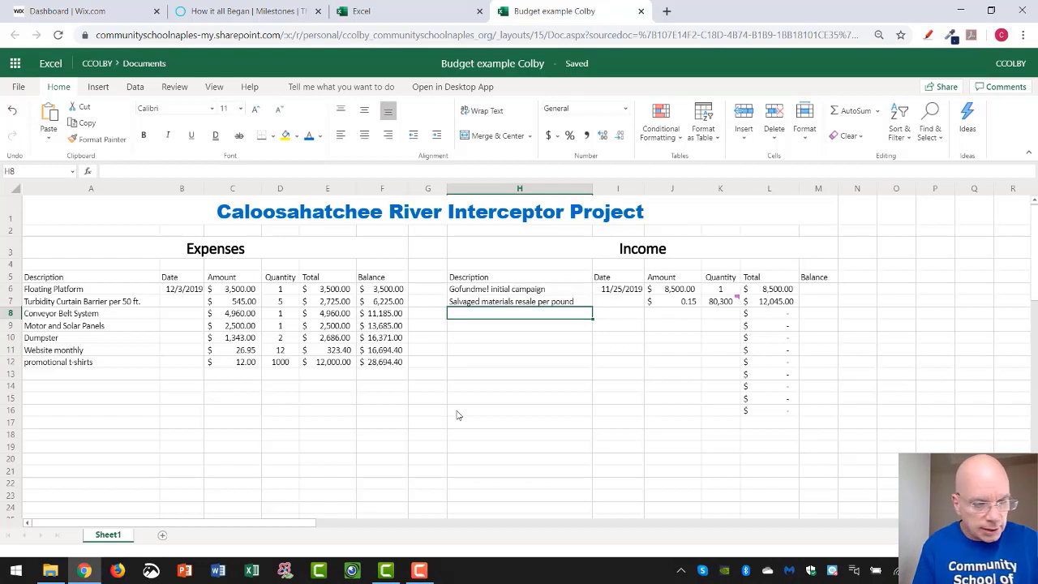
type("Go")
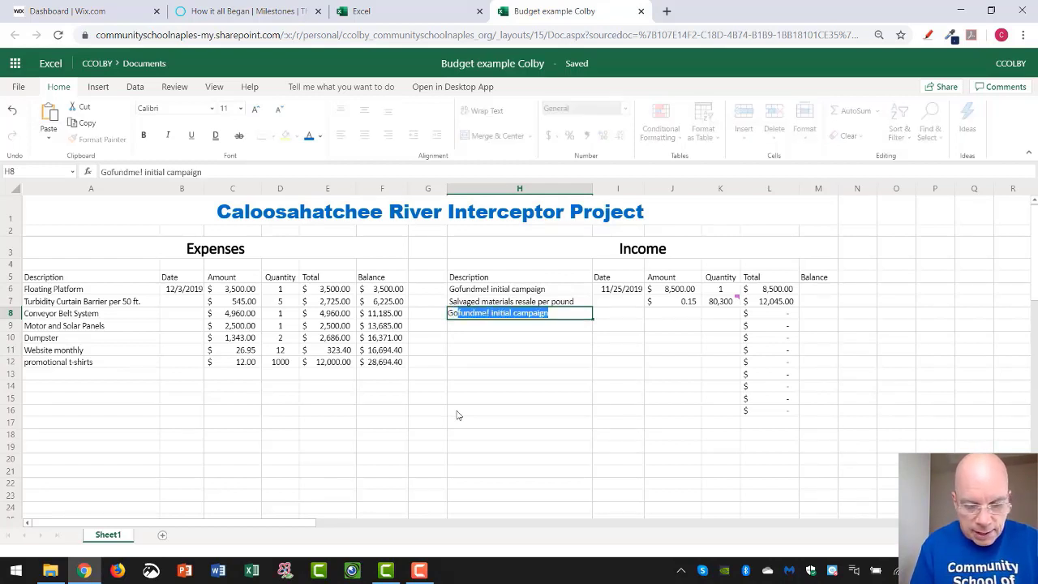
type("fundme!")
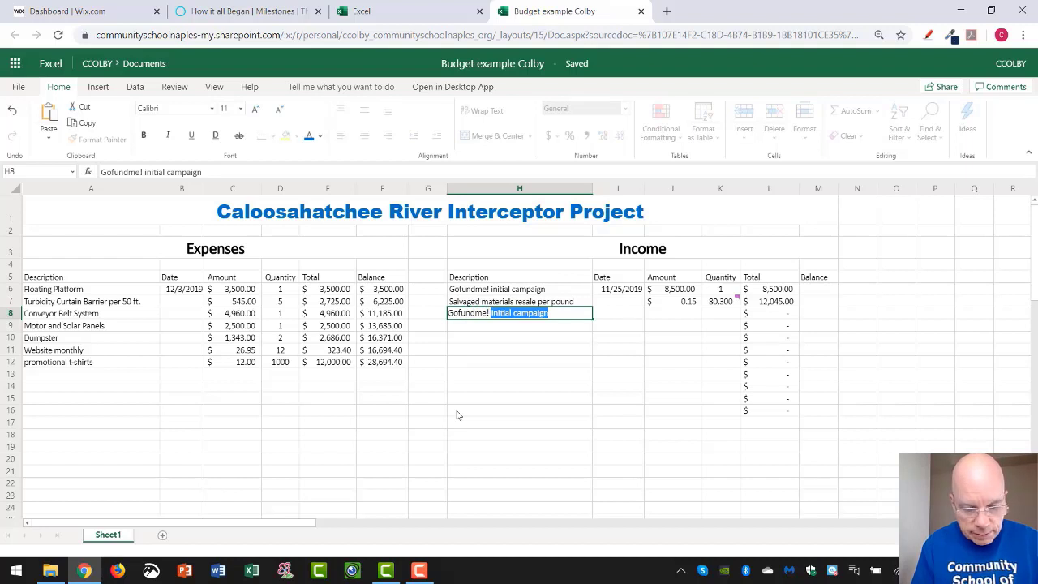
type(" second")
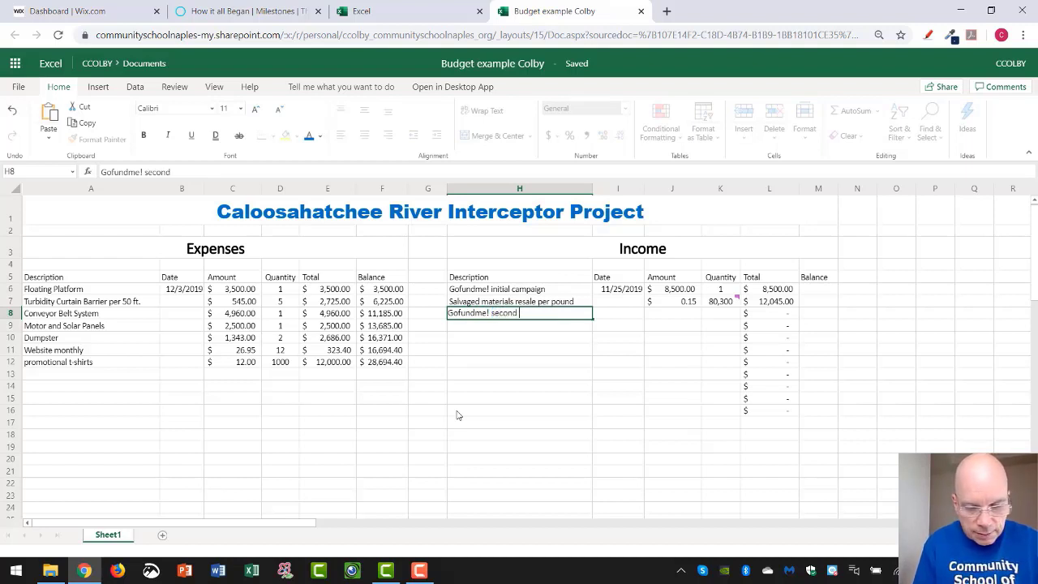
type(" campaign (b")
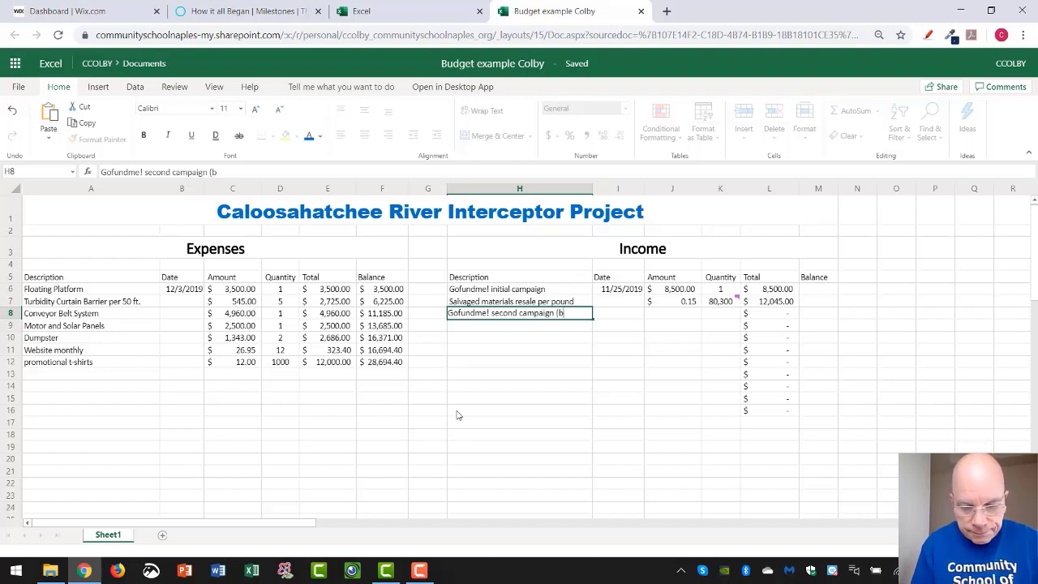
type("irdhouses")
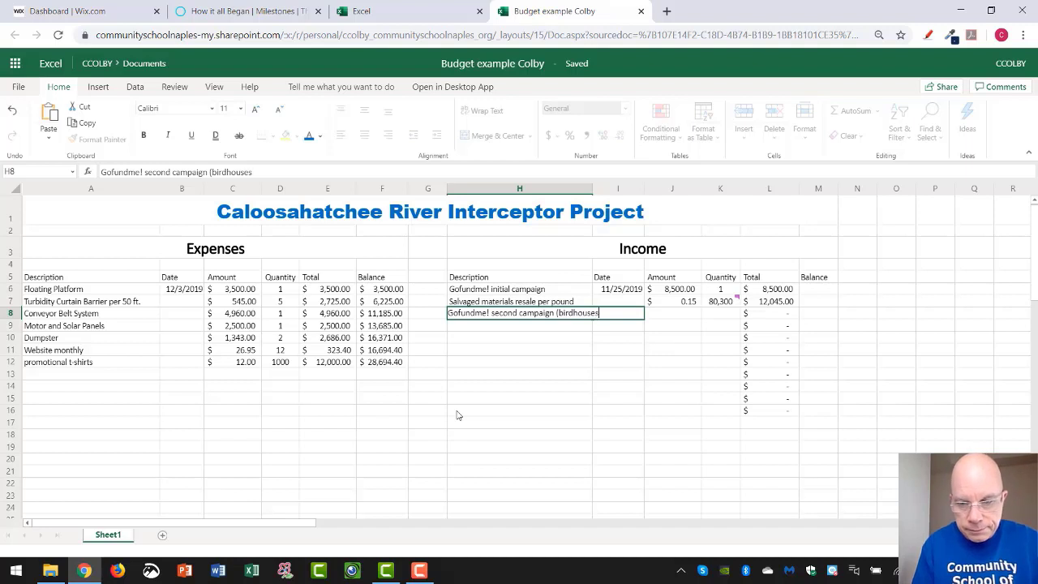
type(")")
key("Return")
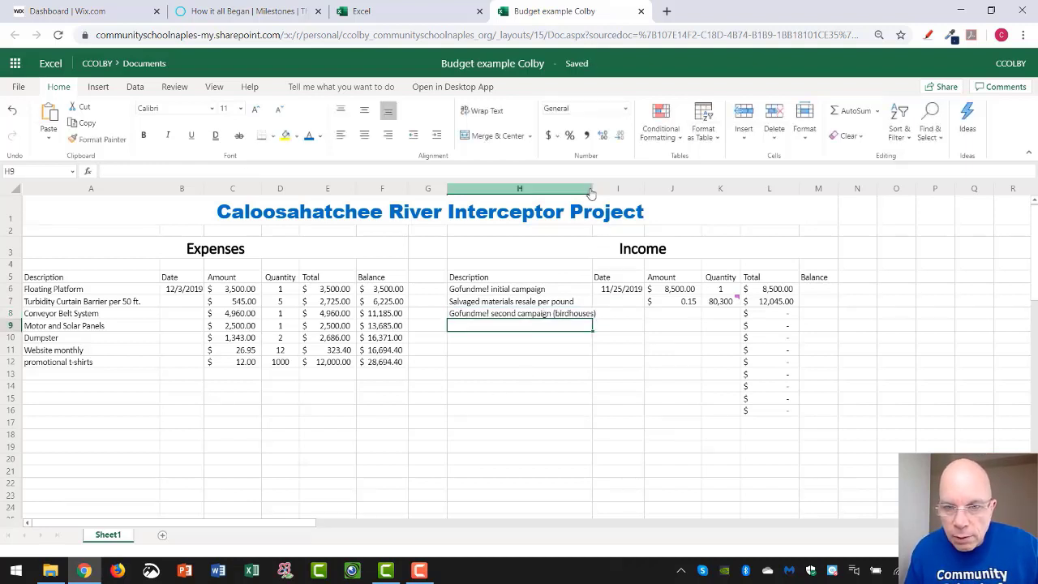
left_click_drag(591, 188, 615, 189)
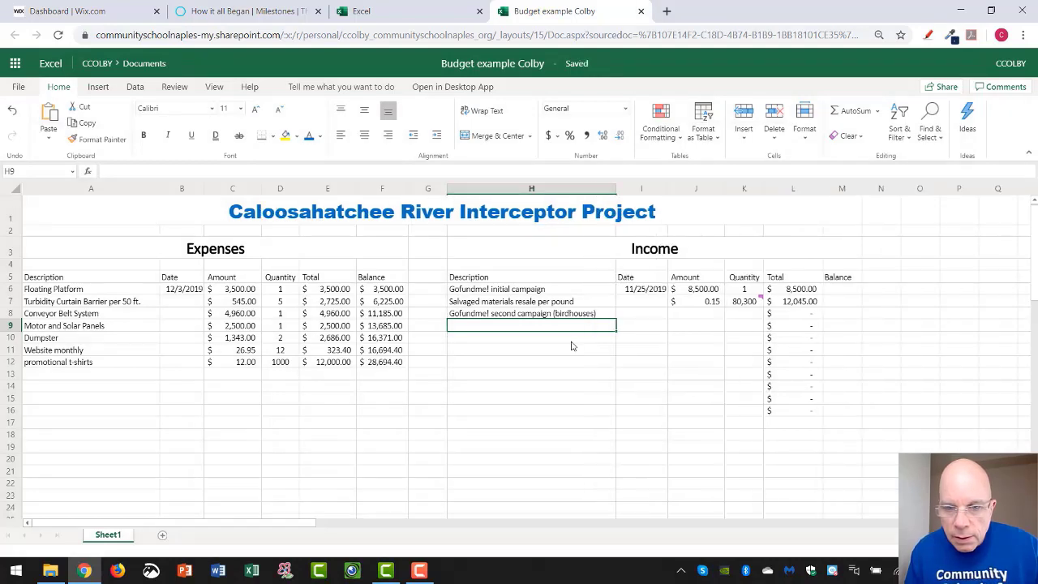
- Enter an amount of 9.95 and a quantity of 2500 for the second Gofundme! campaign in row 8
left_click(638, 317)
left_click(711, 323)
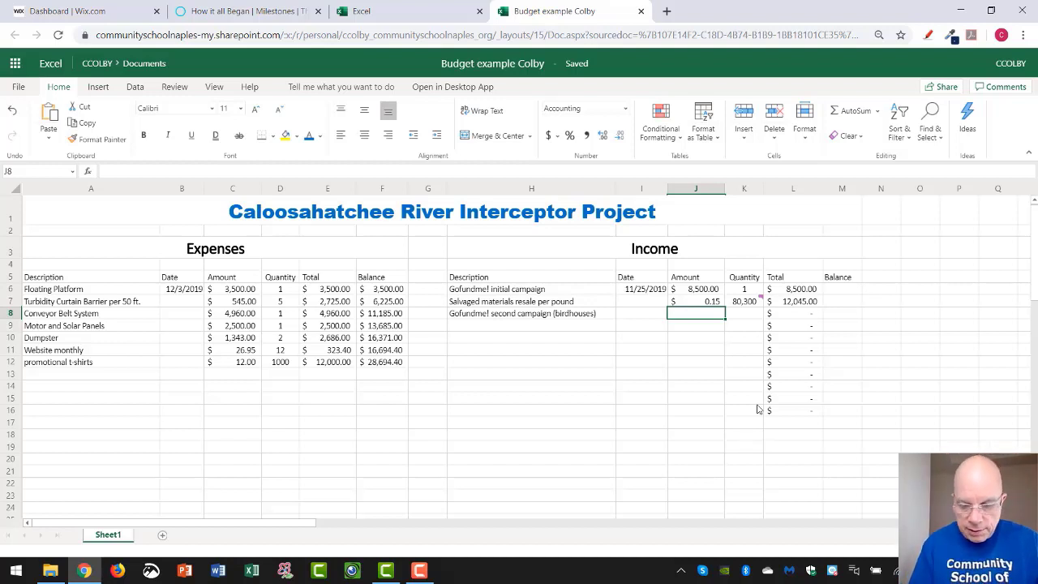
type("9.95")
key("Return")
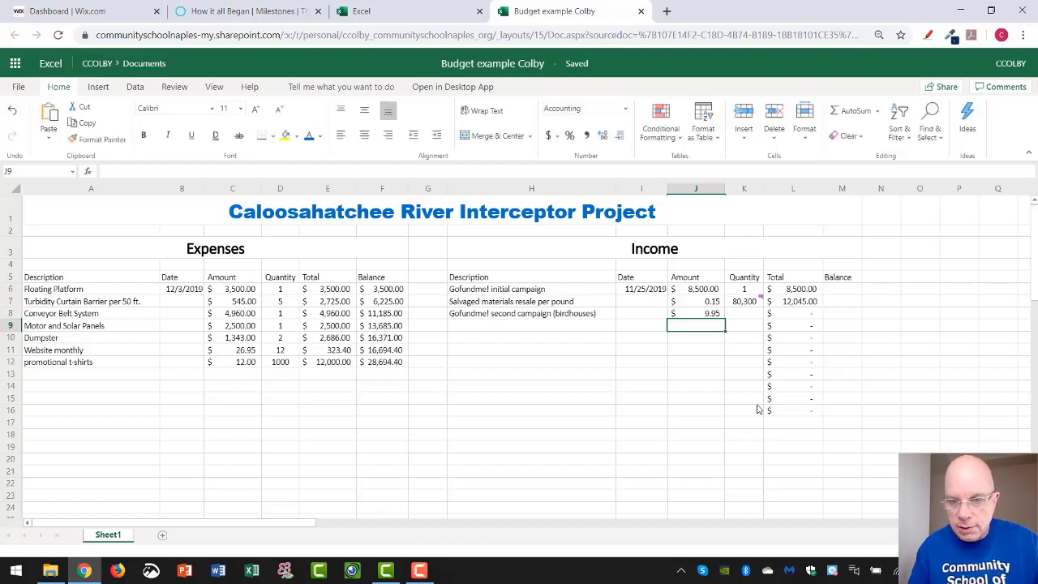
key("Up")
key("Right")
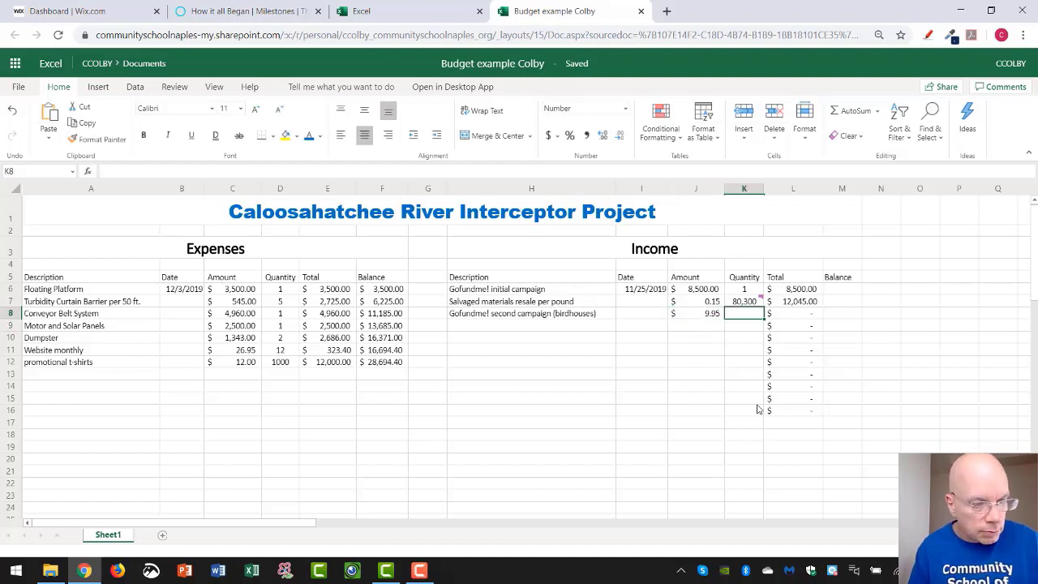
type("2,5")
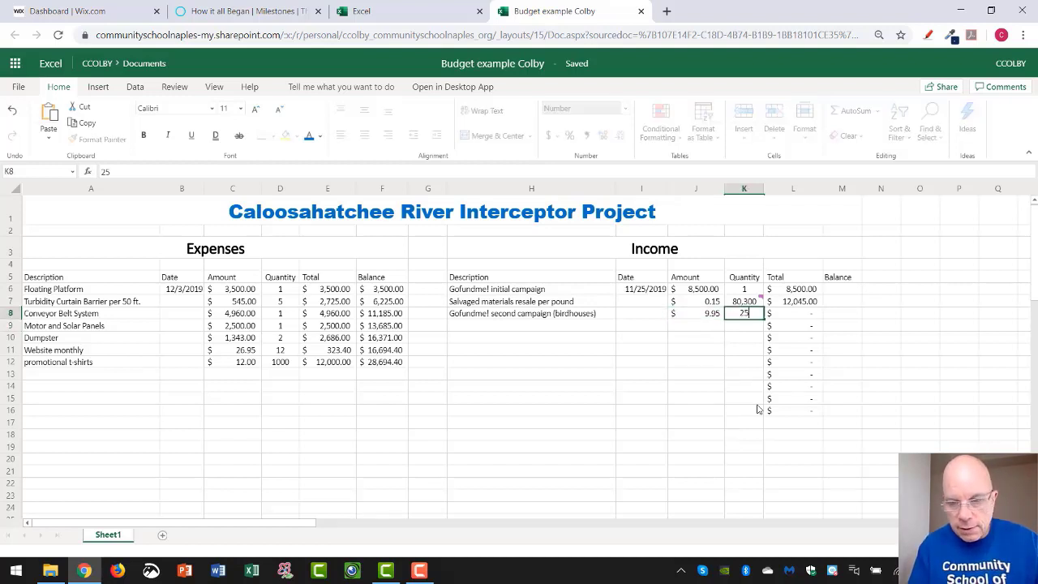
type("00")
key("Return")
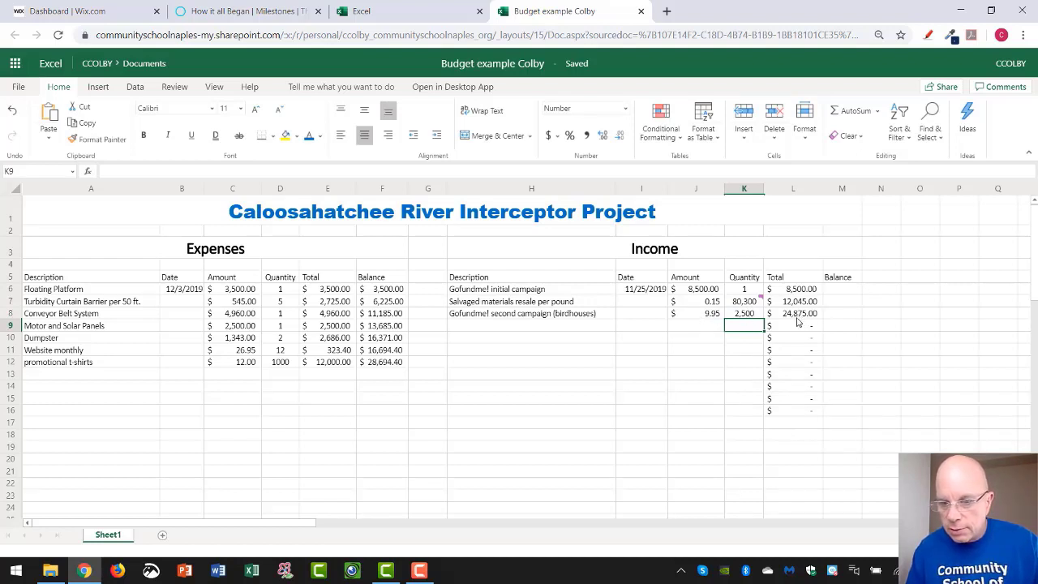
- Enter the income descriptions "Sponsor 1", "Sponsor 2" and "Sponsor 3" in H9 to H11
left_click(558, 327)
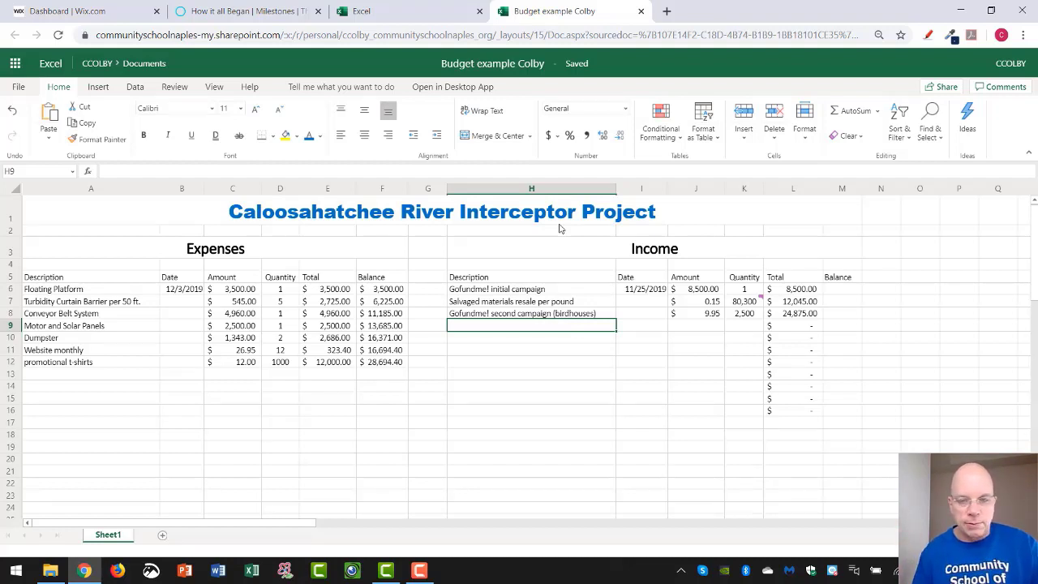
type("Spo")
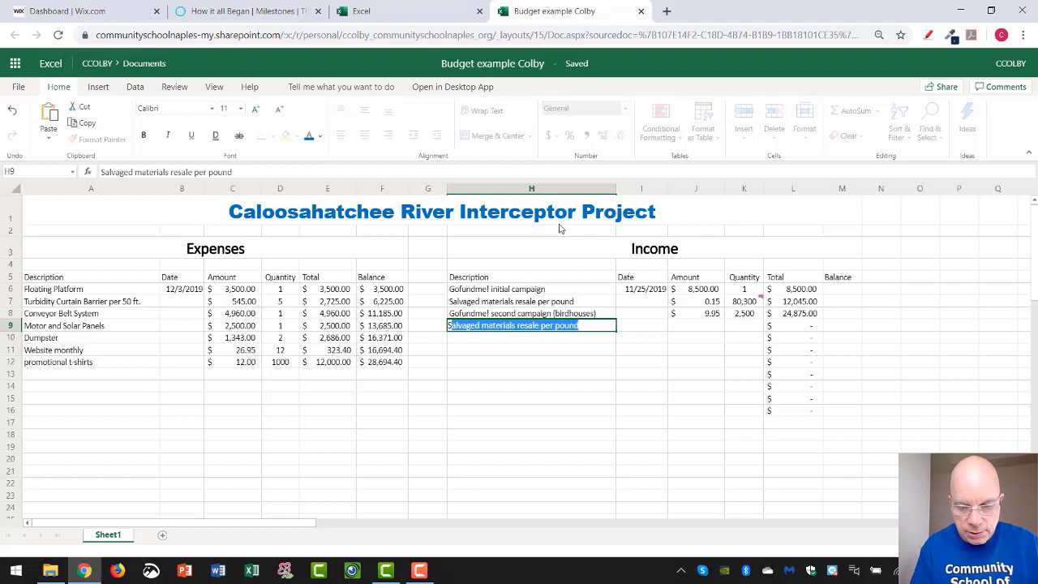
type("nsor")
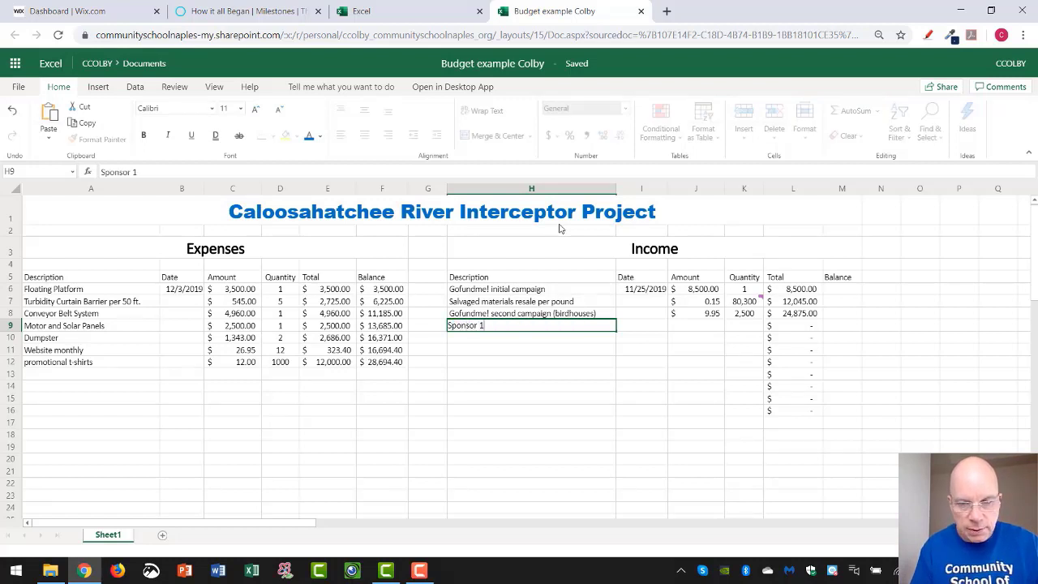
type(" 1")
key("Return")
type("Spons")
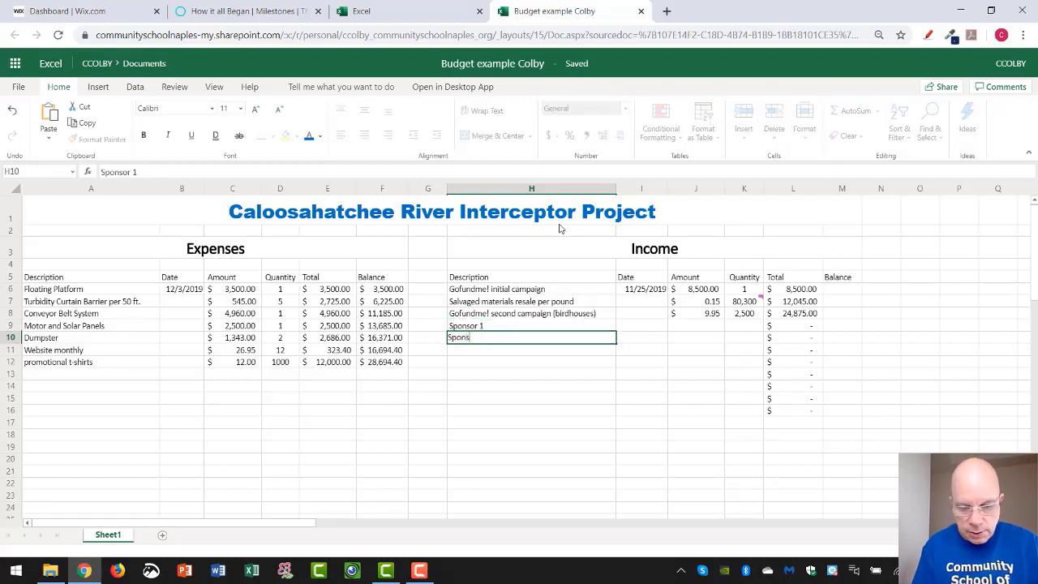
type("or 2")
key("Return")
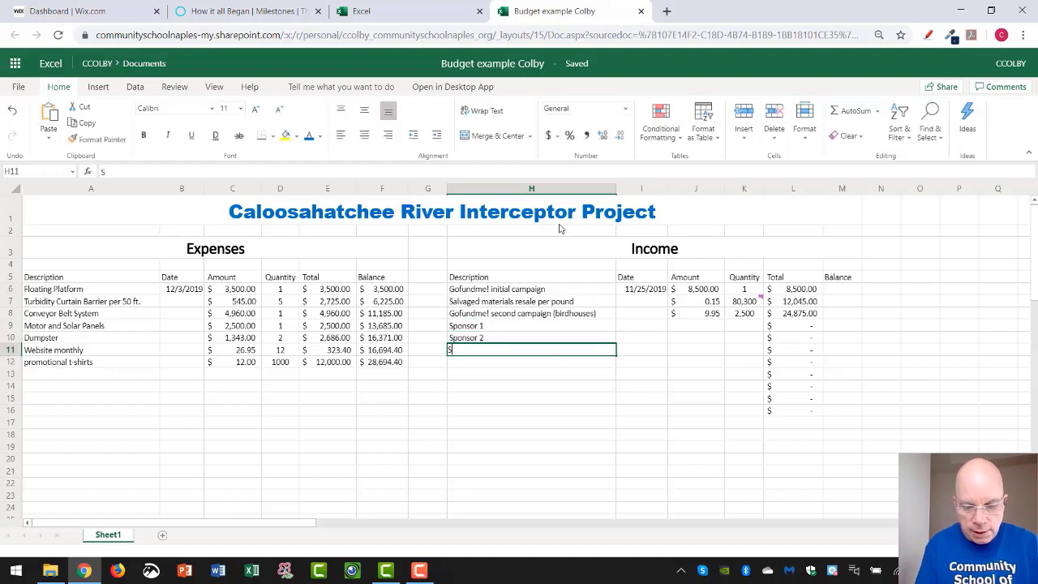
type("Sponsor 3")
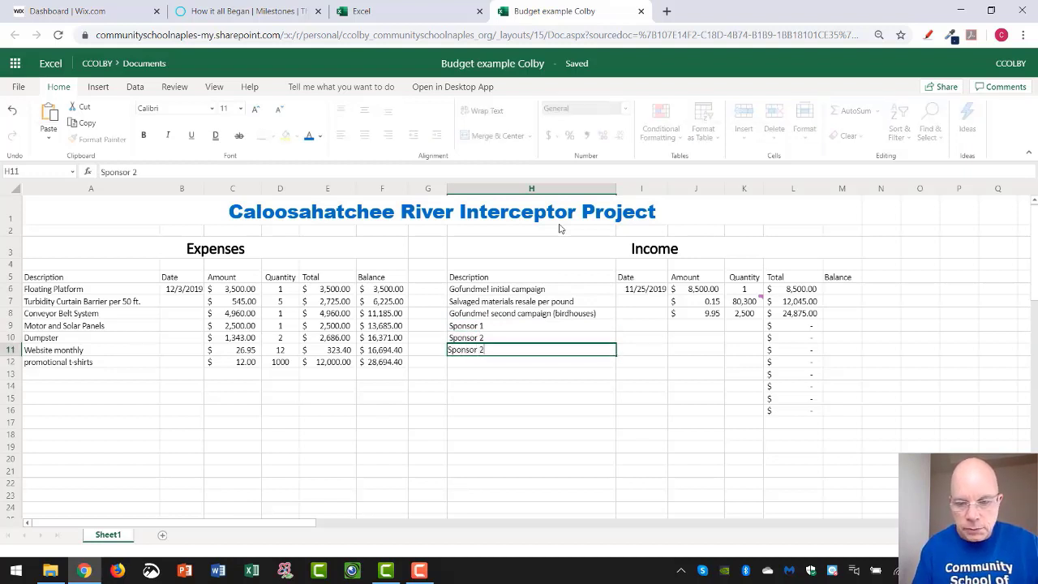
key("Return")
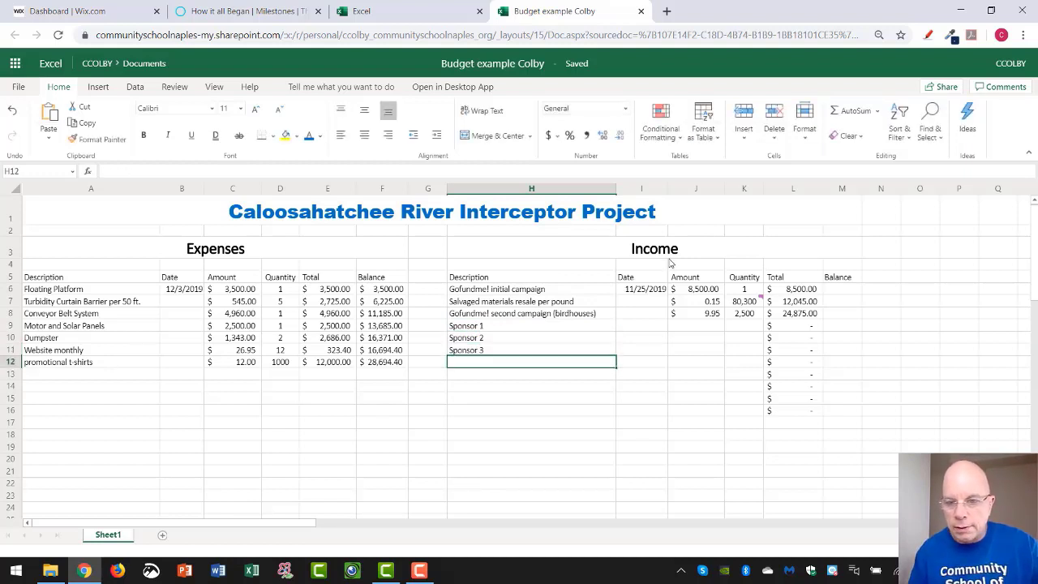
- Enter income amounts of 5000 for Sponsor 1 and 2500 each for Sponsor 2 and Sponsor 3
left_click(695, 326)
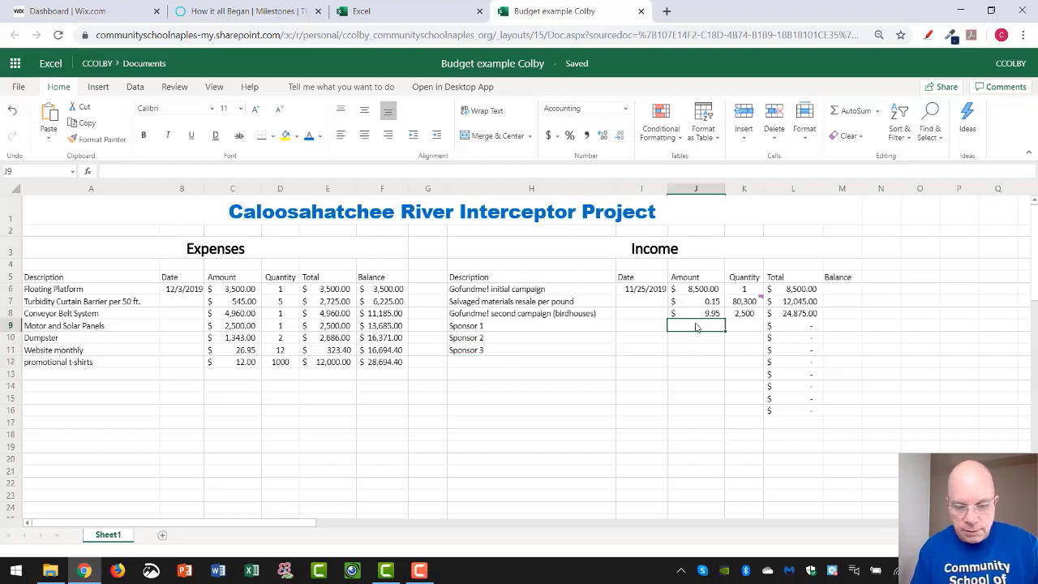
type("5000")
key("Return")
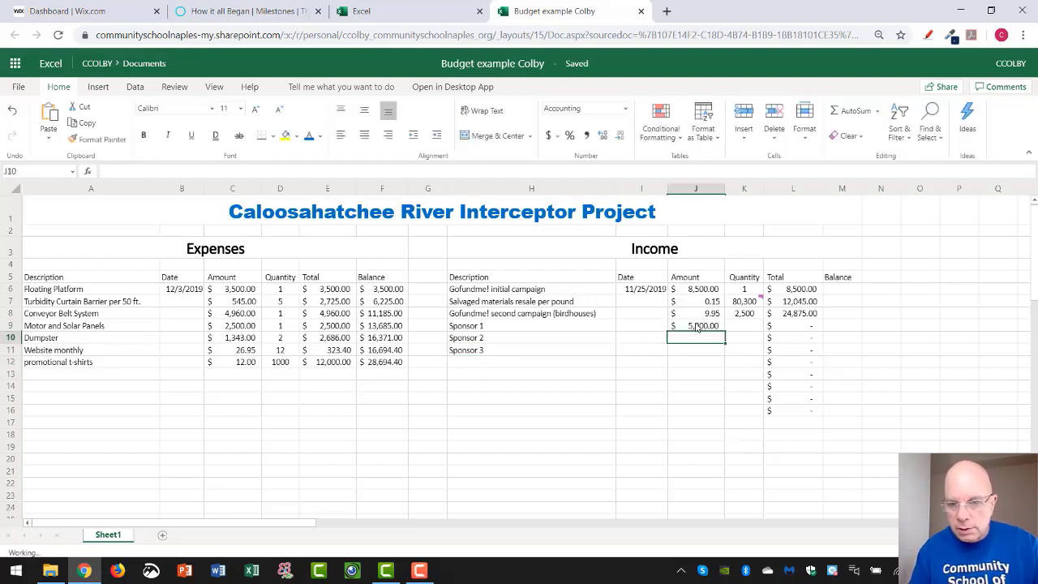
type("250")
key("Return")
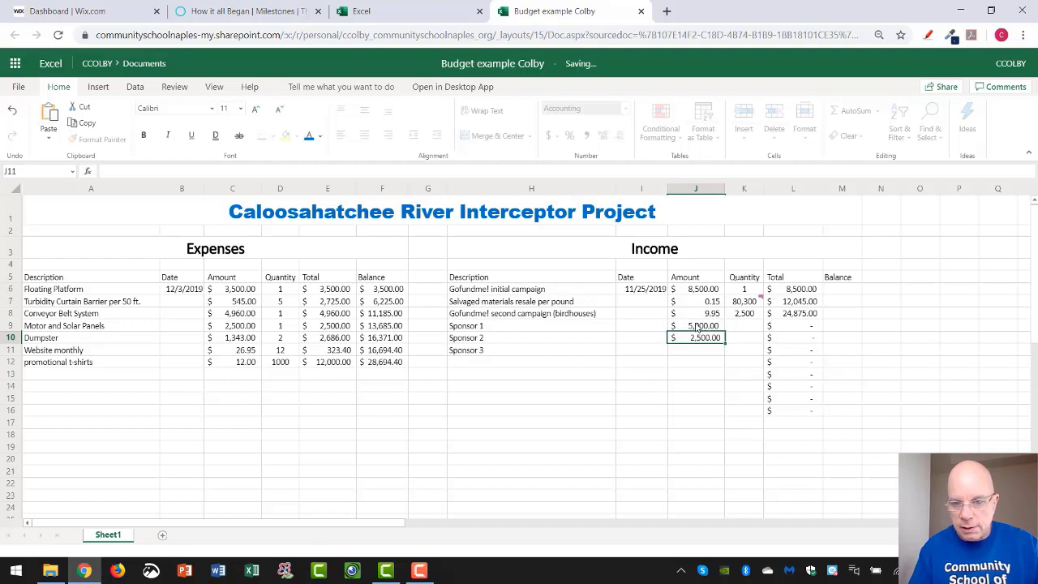
type("2500")
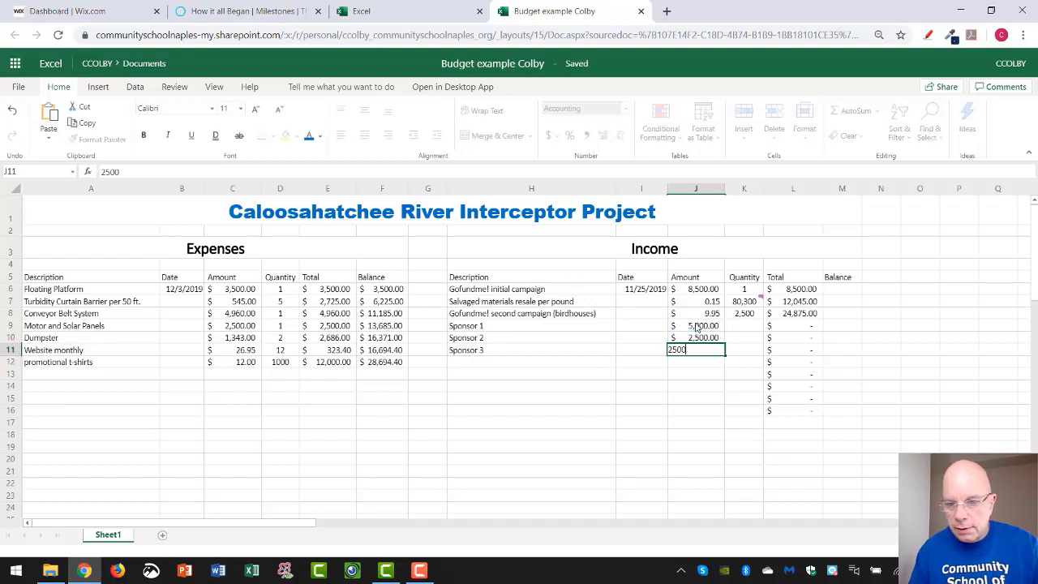
key("Return")
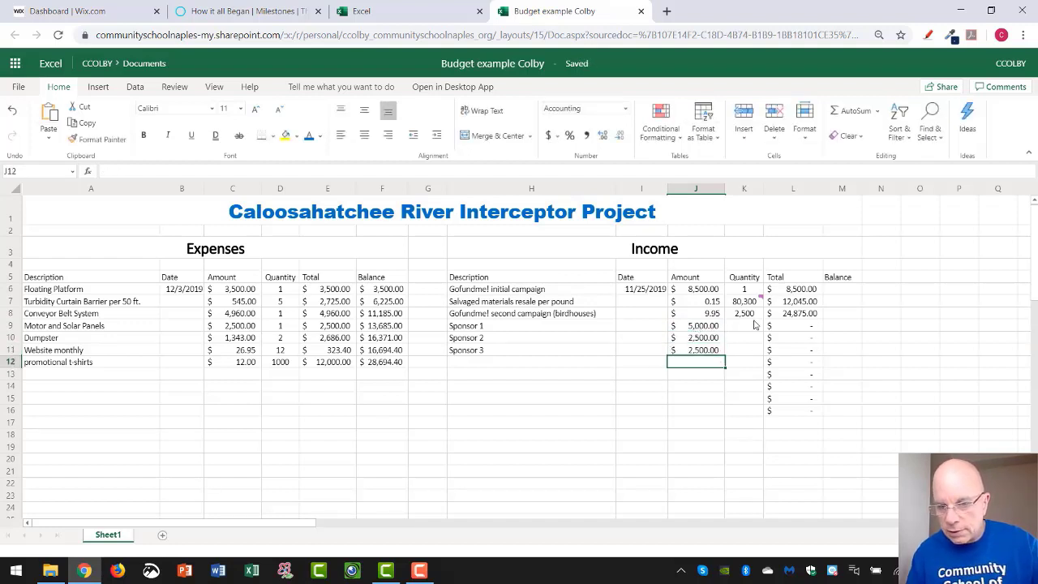
- Enter a quantity of 1 for each of the three sponsors in K9 to K11
left_click(754, 326)
type("1")
key("Return")
type("1")
key("Return")
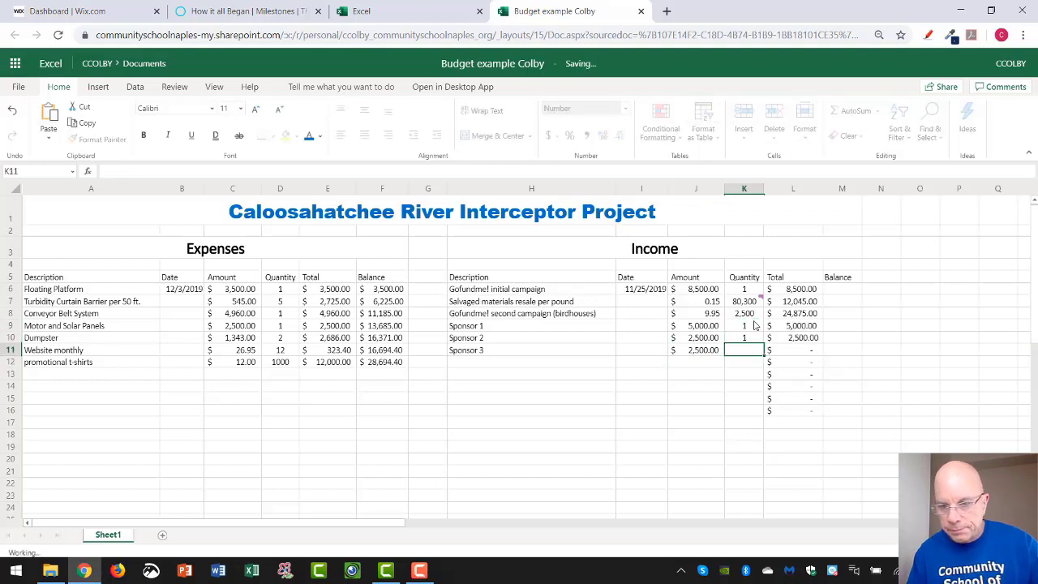
type("1")
key("Return")
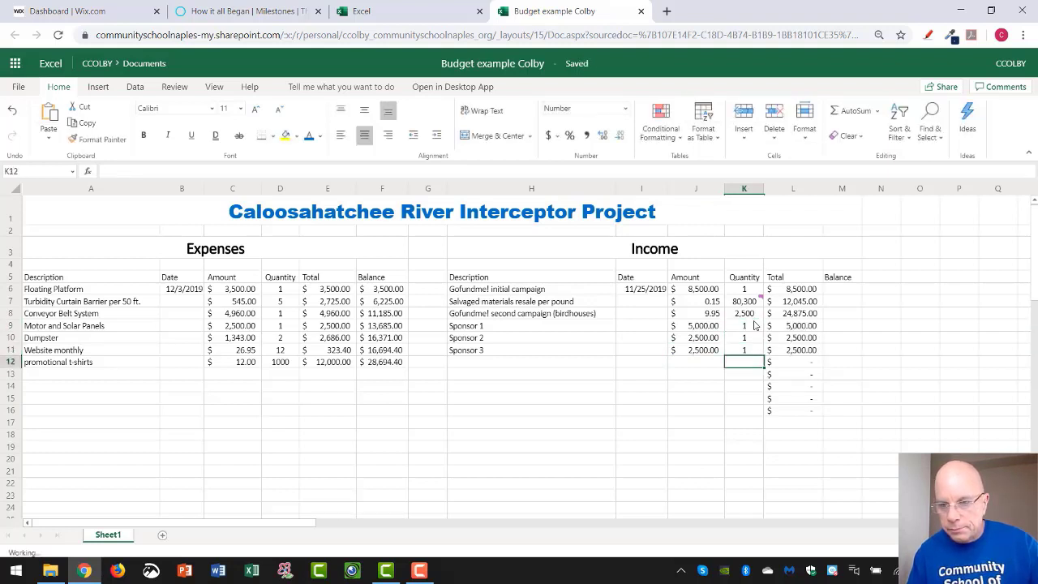
- Widen the income Balance column M slightly and clear the unused Total formulas from L12 down to L17
left_click(857, 293)
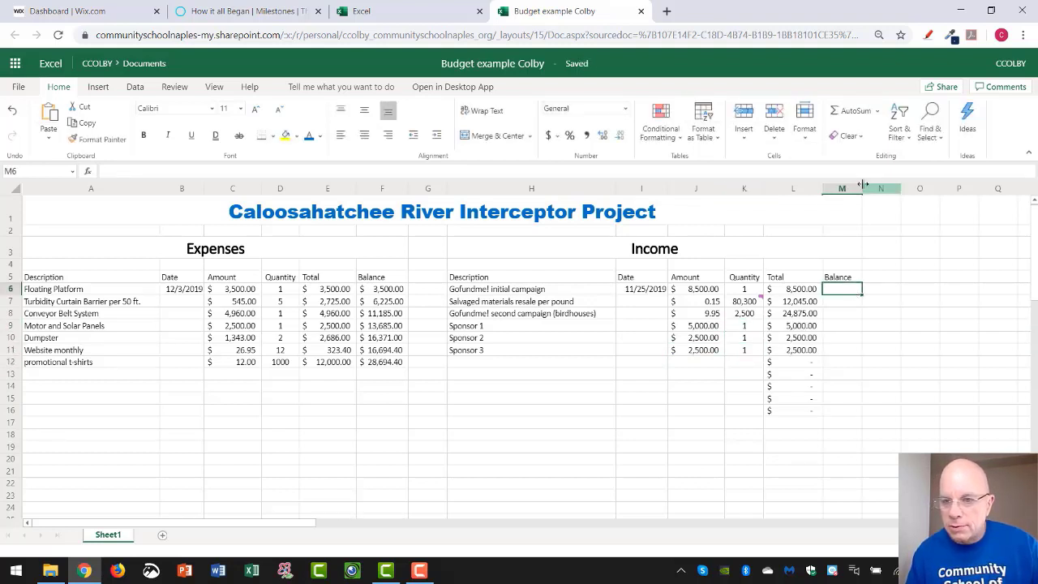
left_click_drag(861, 188, 873, 187)
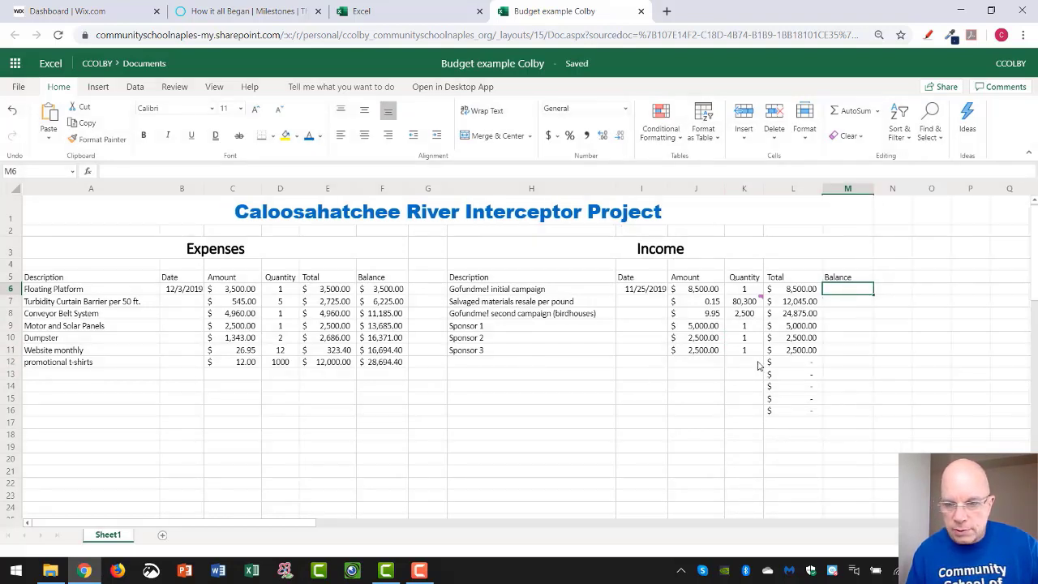
left_click_drag(778, 361, 788, 425)
key("Delete")
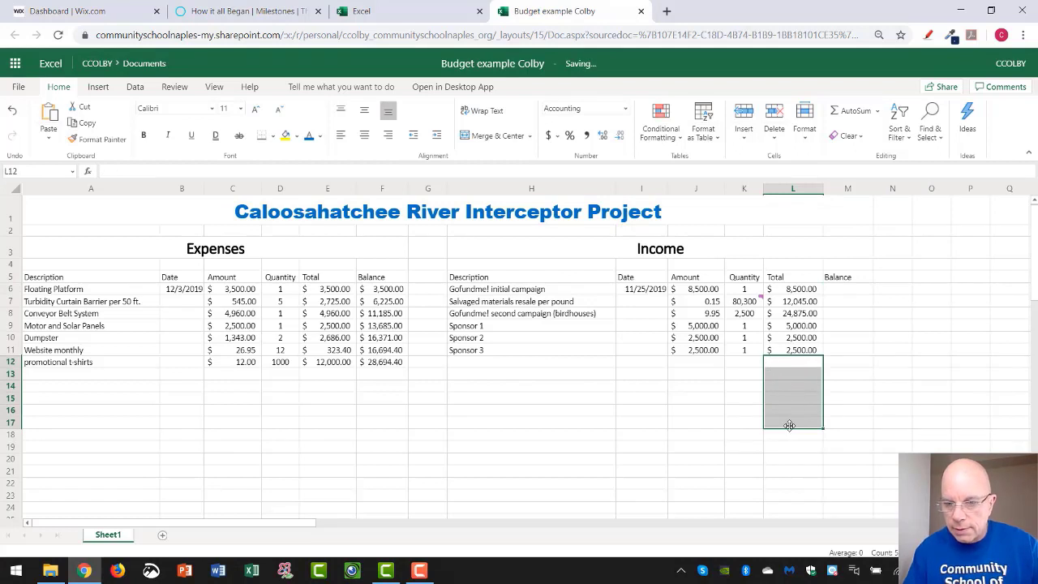
- Set the first income Balance cell M6 to the formula =L6
left_click(843, 292)
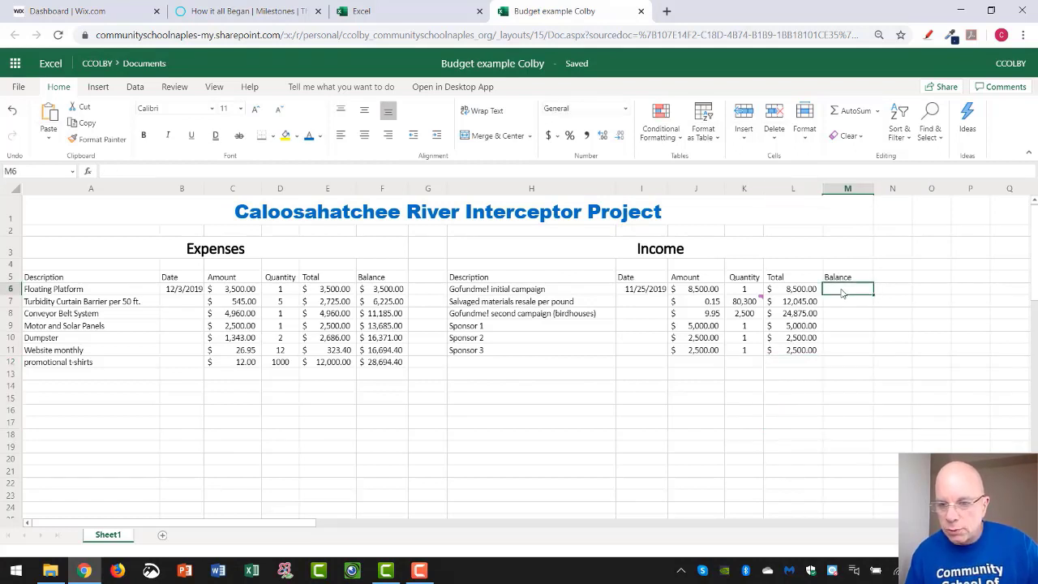
type("=")
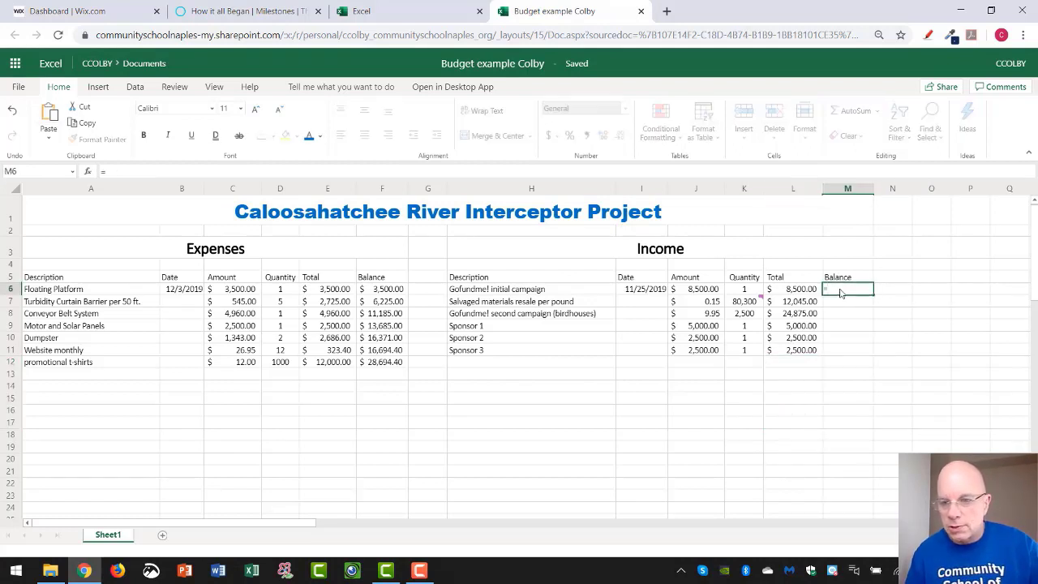
left_click(810, 290)
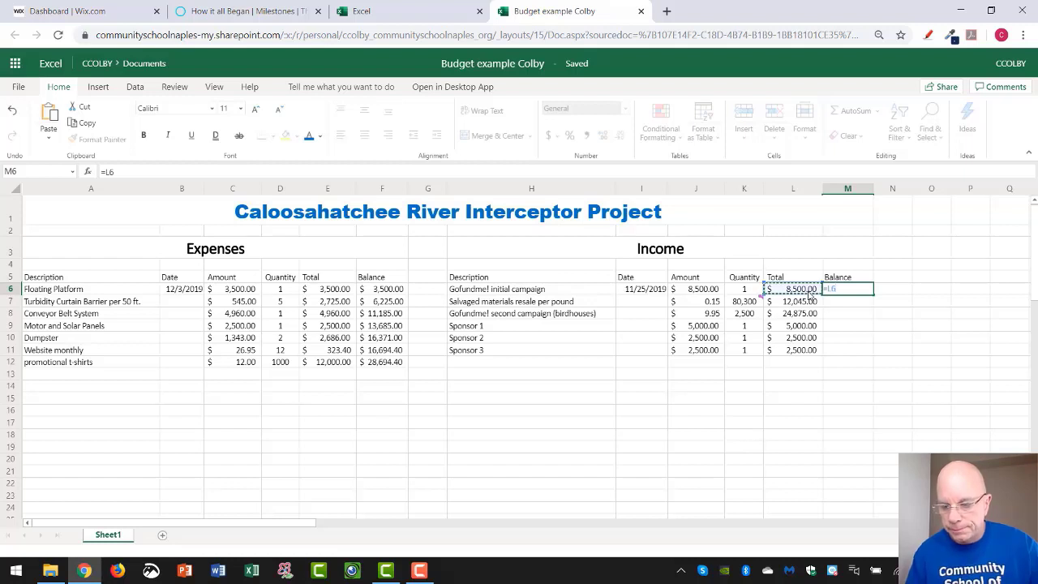
key("Return")
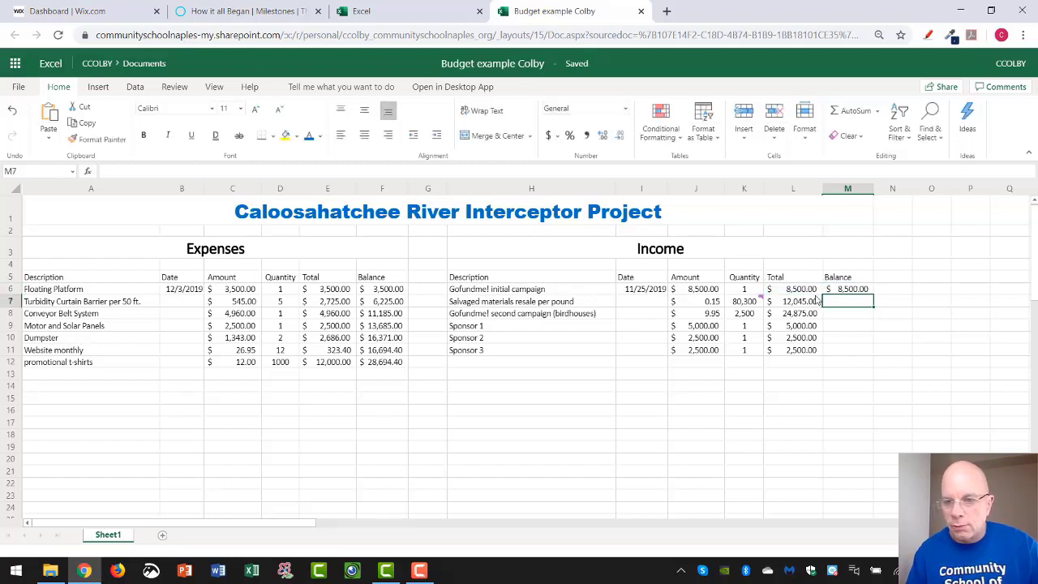
- Enter the running balance formula =M6+L7 in M7 of the Income table
type("=")
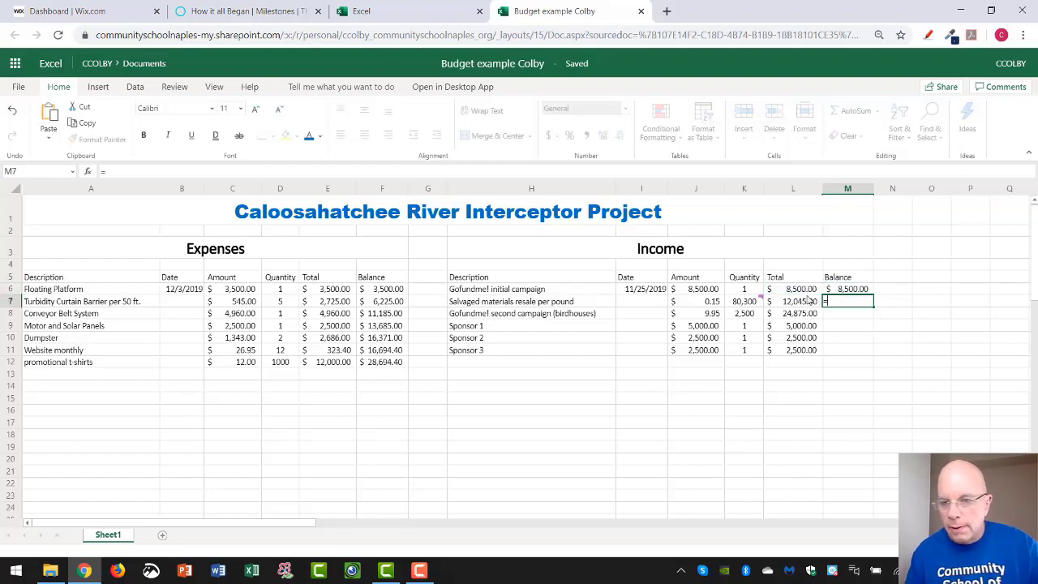
left_click(855, 289)
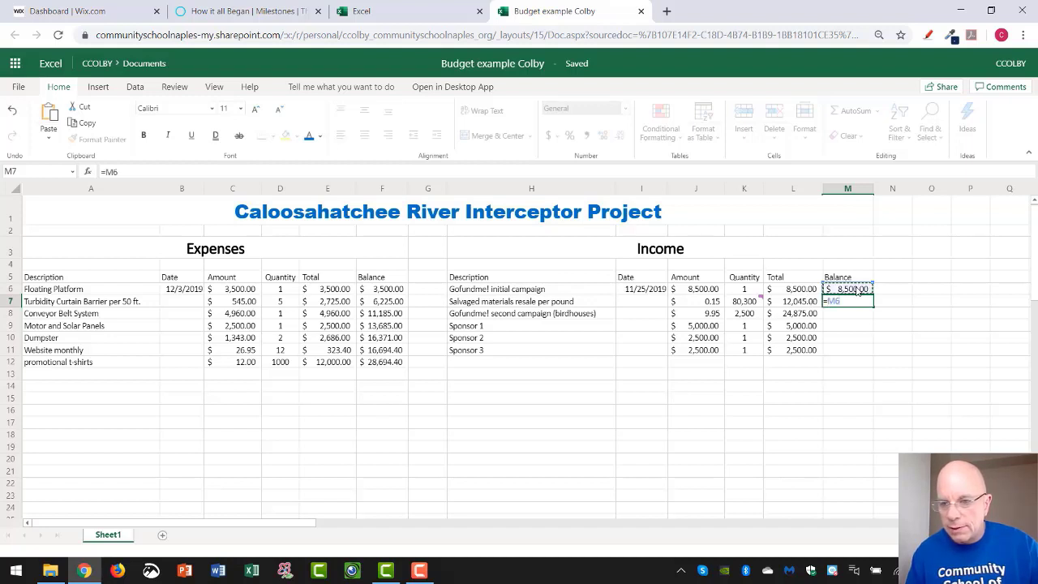
type("+")
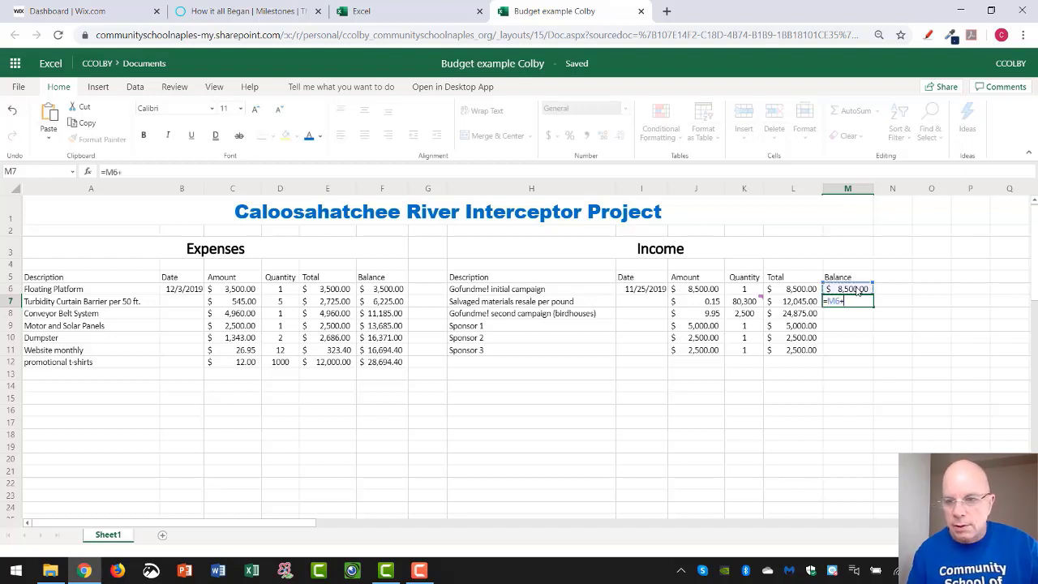
left_click(808, 304)
key("Return")
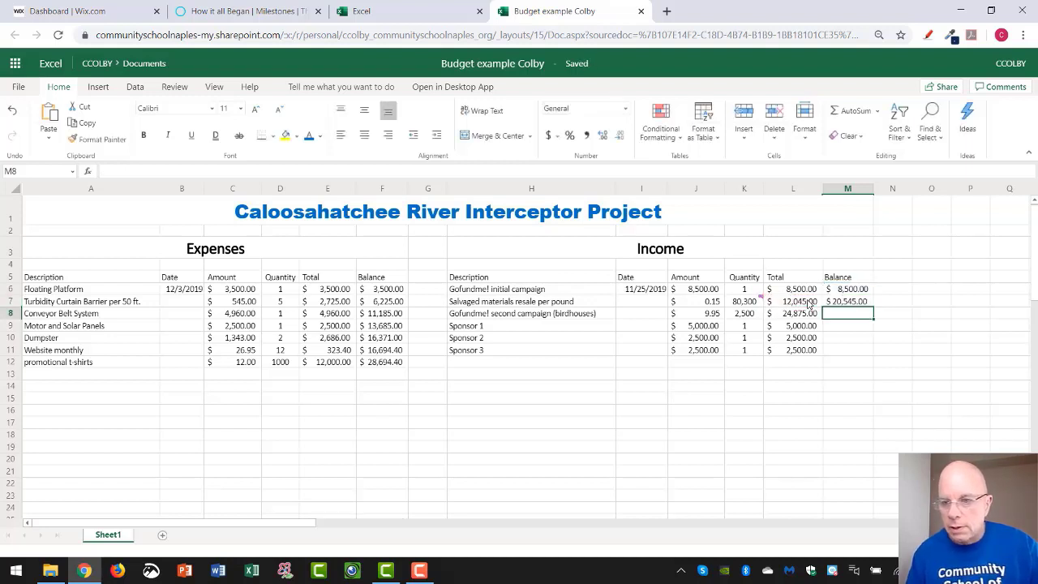
- Fill the income Balance formula from M7 down to M11 and widen column M a little more
left_click(869, 302)
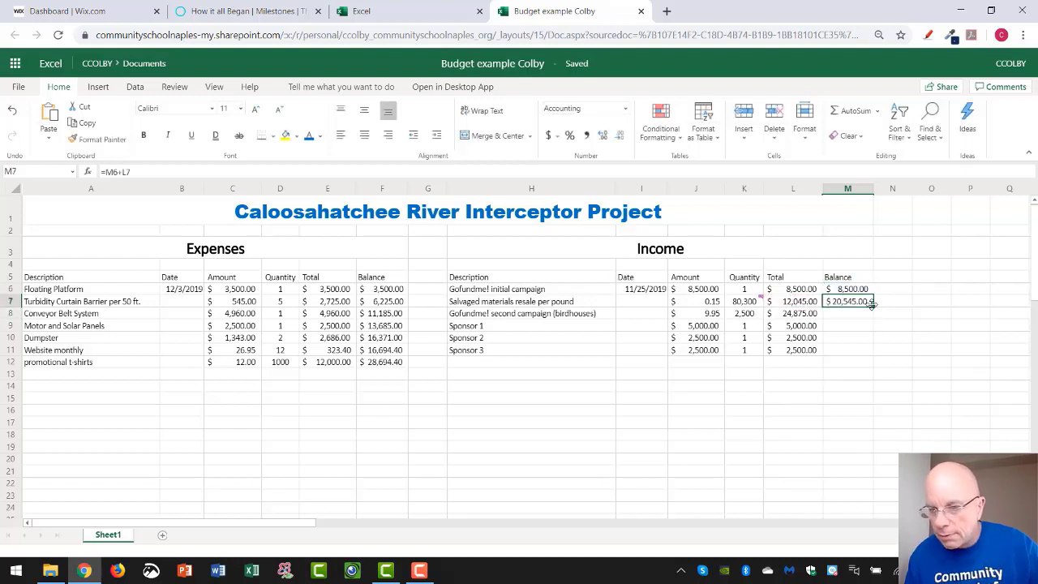
left_click_drag(874, 306, 873, 355)
left_click(840, 365)
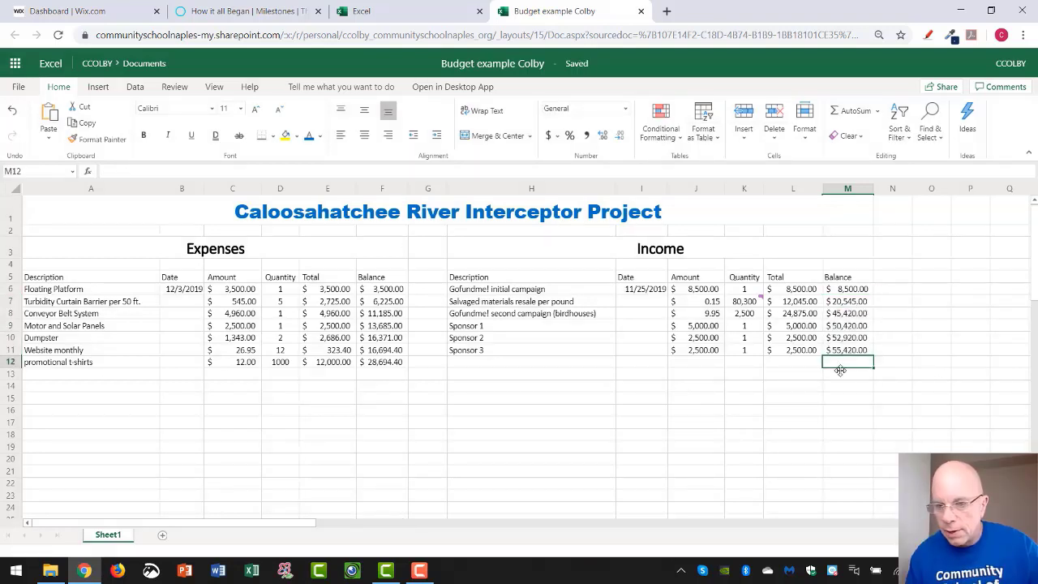
left_click_drag(873, 189, 882, 192)
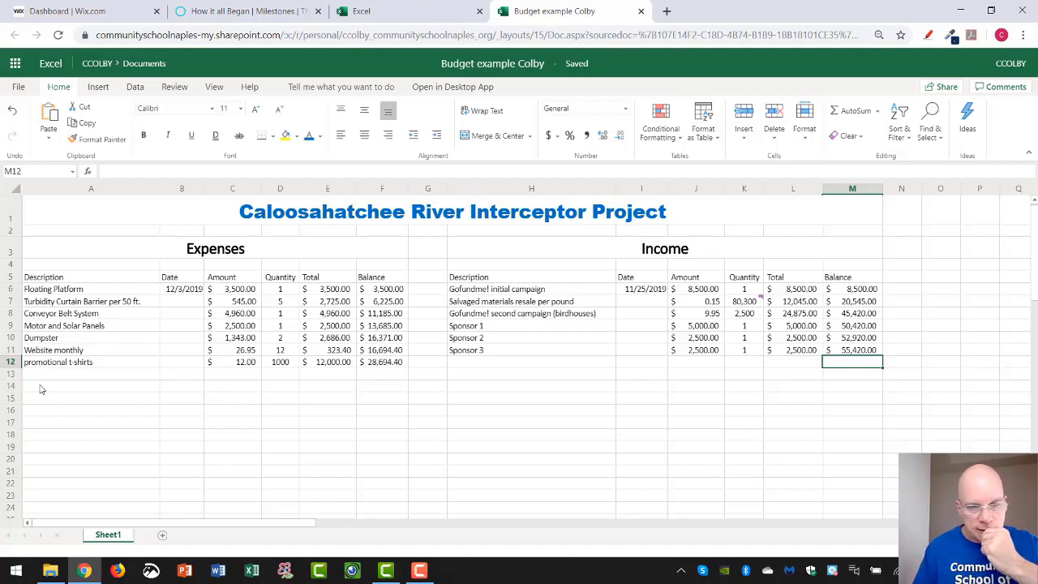
- Merge and center cells A14 and B14 below the Expenses table and enter the label "Total Expenses"
left_click_drag(42, 387, 175, 385)
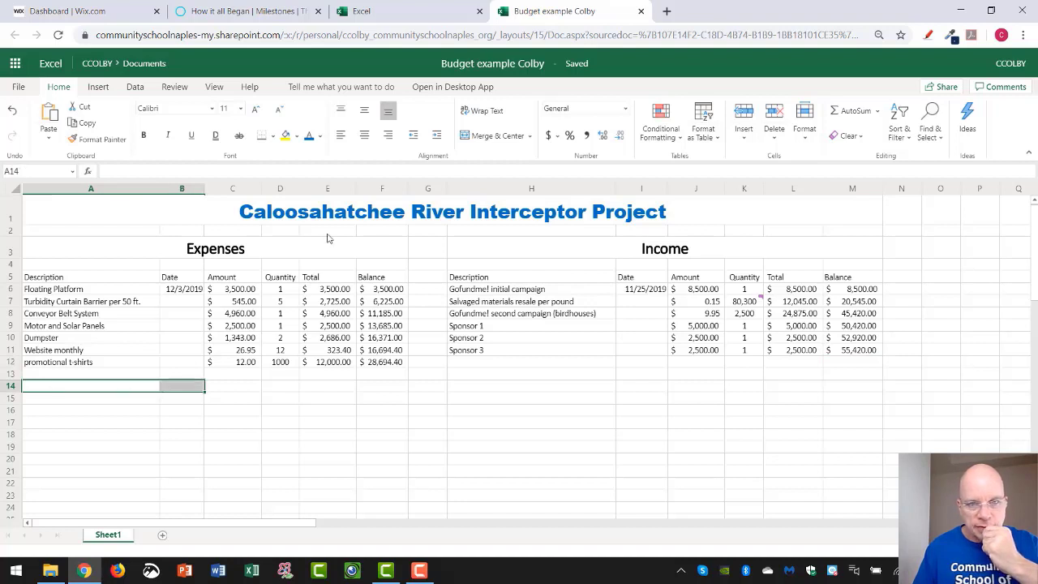
left_click(492, 135)
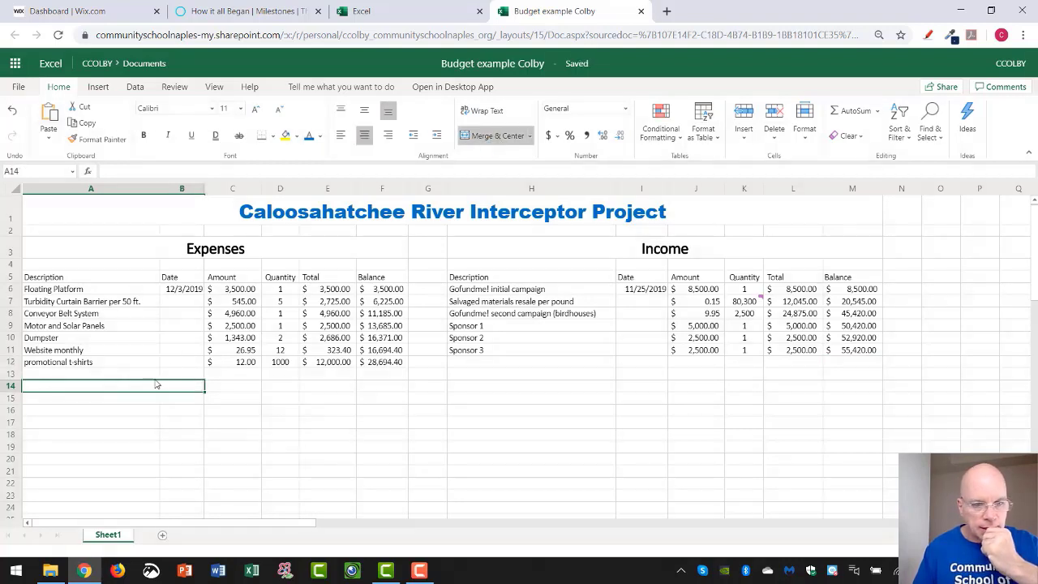
type("Total")
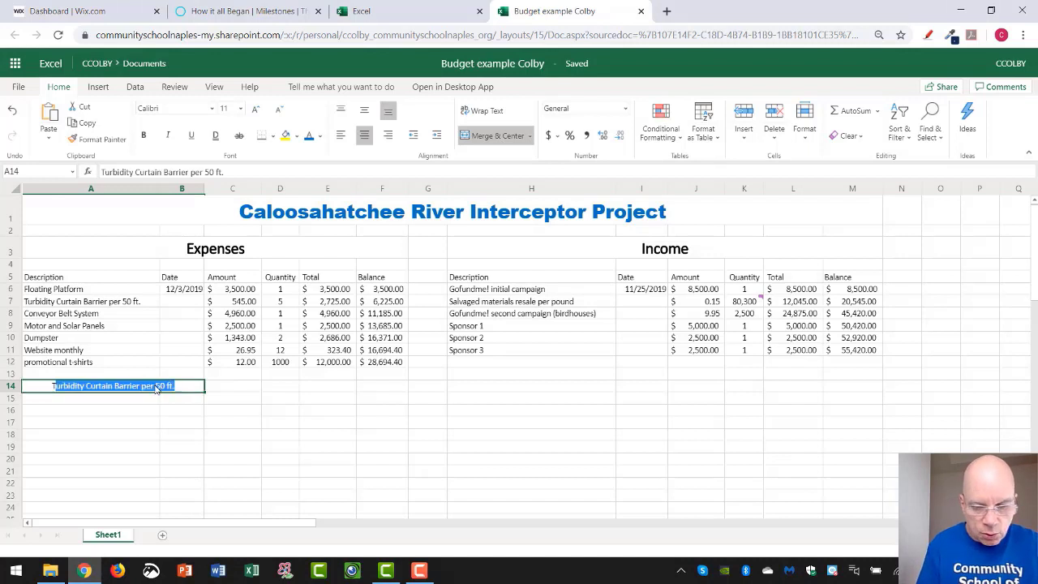
type(" Ex")
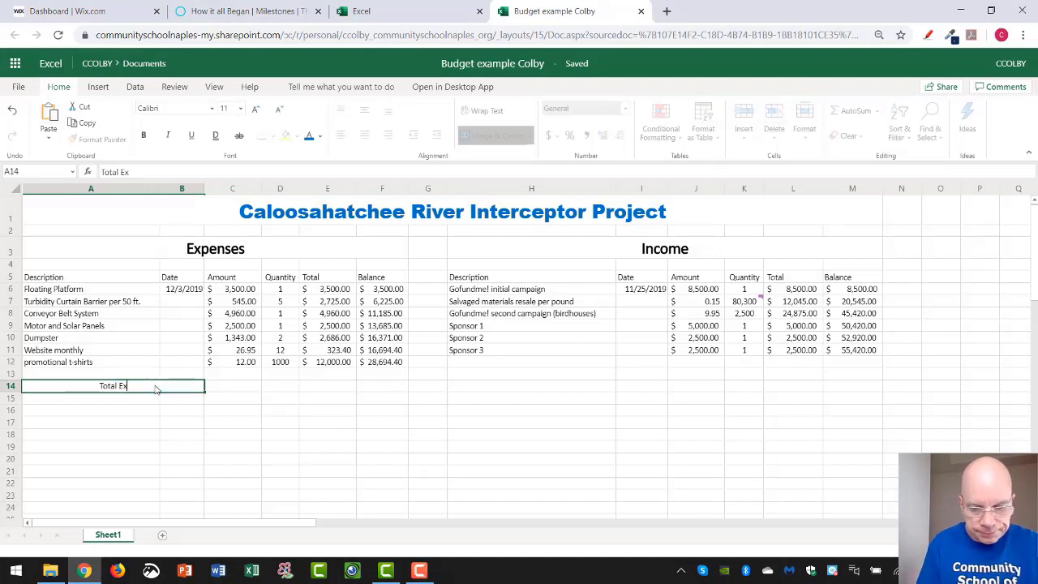
type("penses")
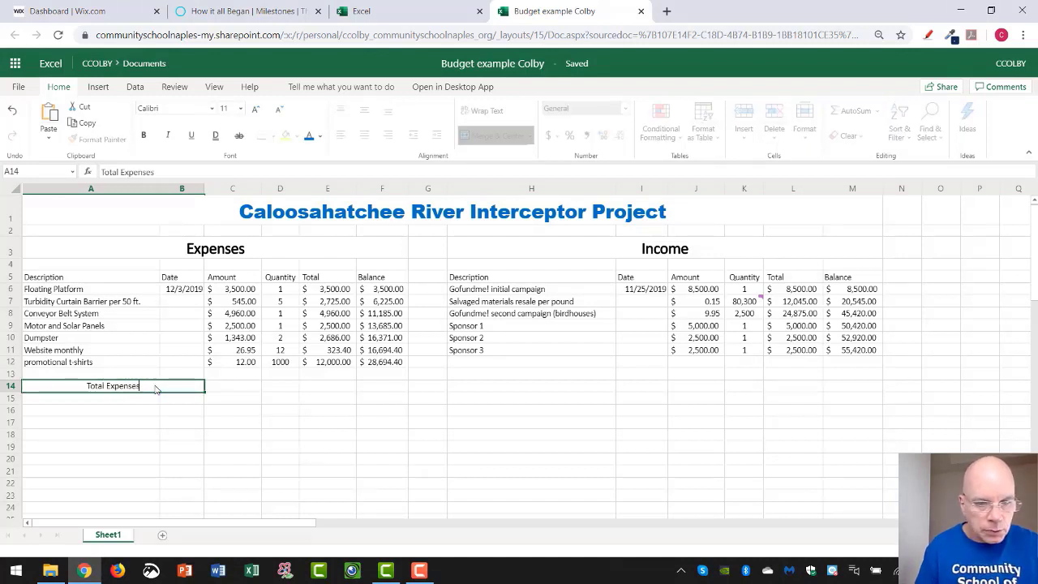
- Enter a formula in C14 beside the Total Expenses label that references the final expense balance in F12
left_click(243, 389)
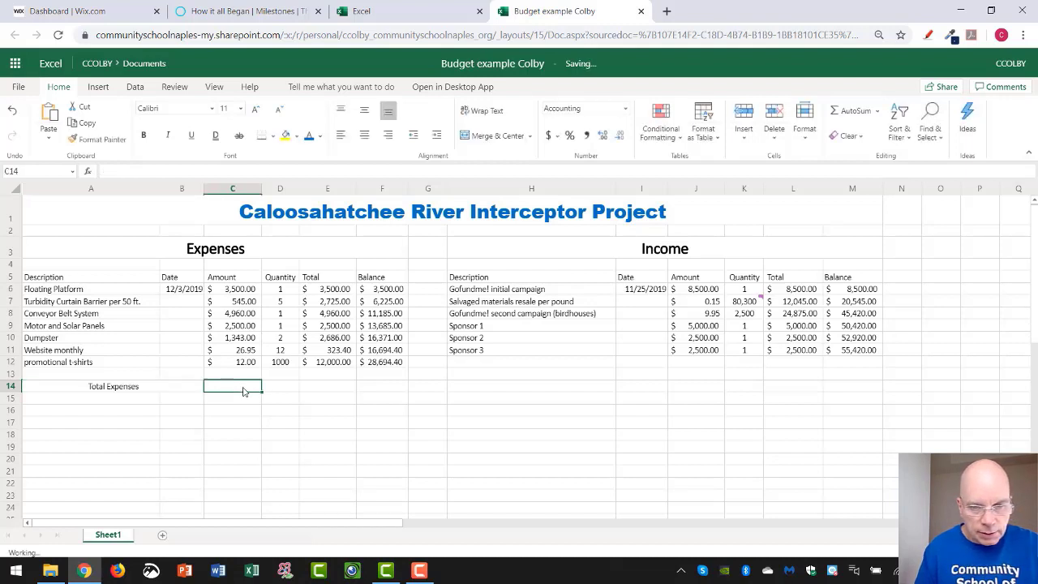
type("=")
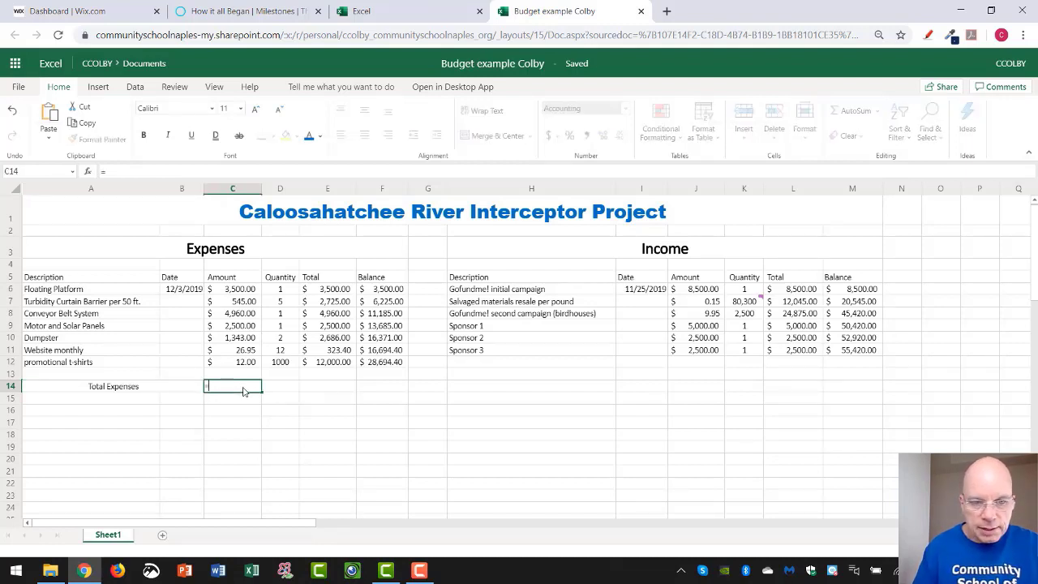
left_click(383, 366)
key("Return")
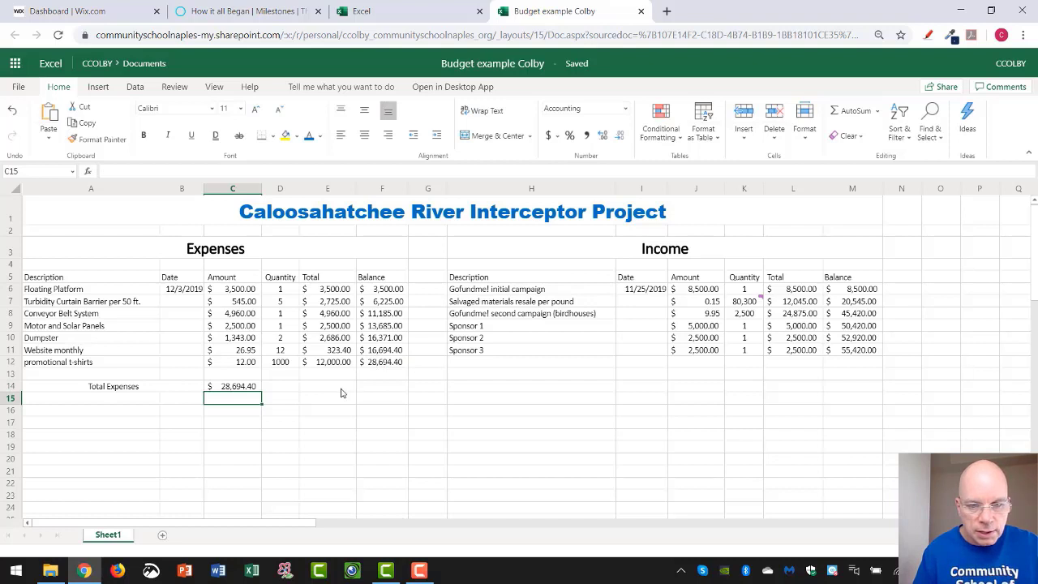
- Merge and center cells E14 to G14 and enter the label "Total Income"
left_click_drag(328, 386, 430, 387)
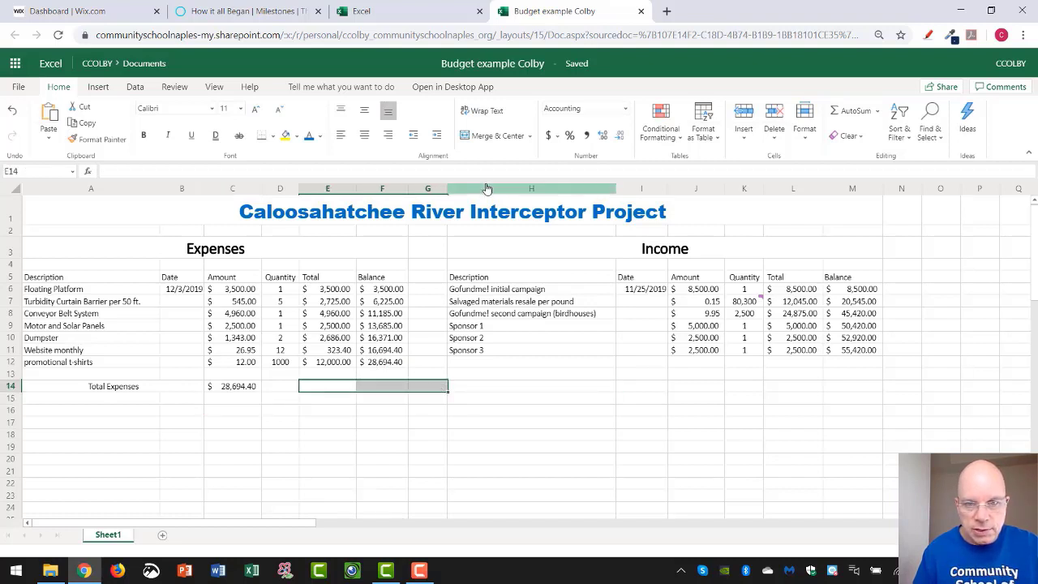
left_click(491, 135)
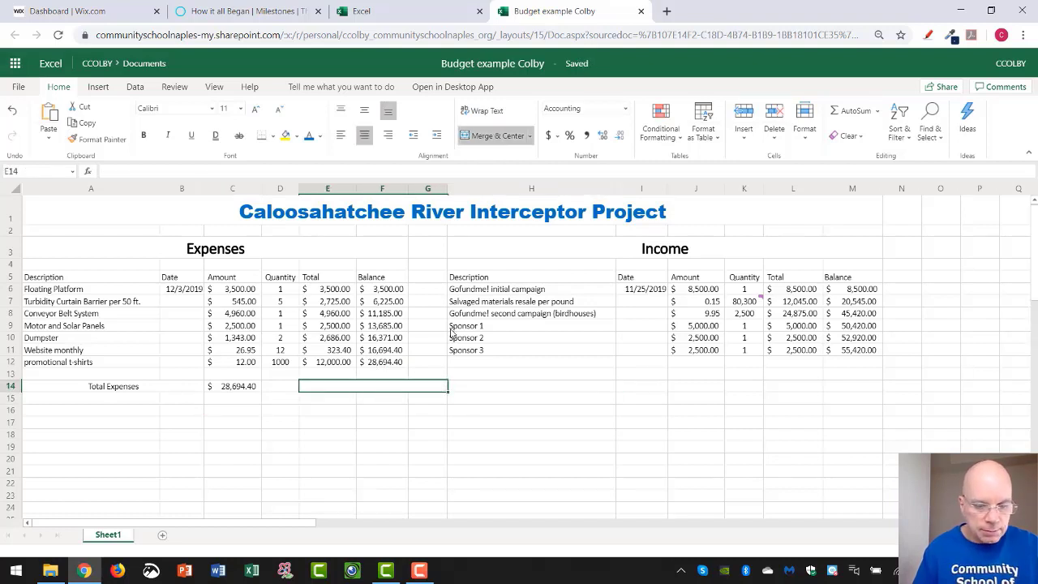
type("Total ")
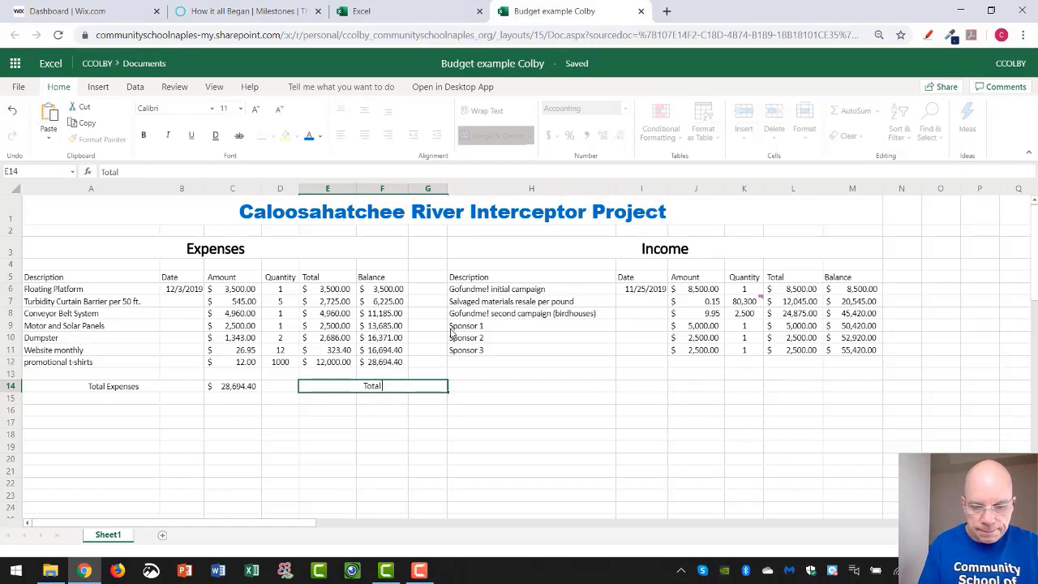
type("Income")
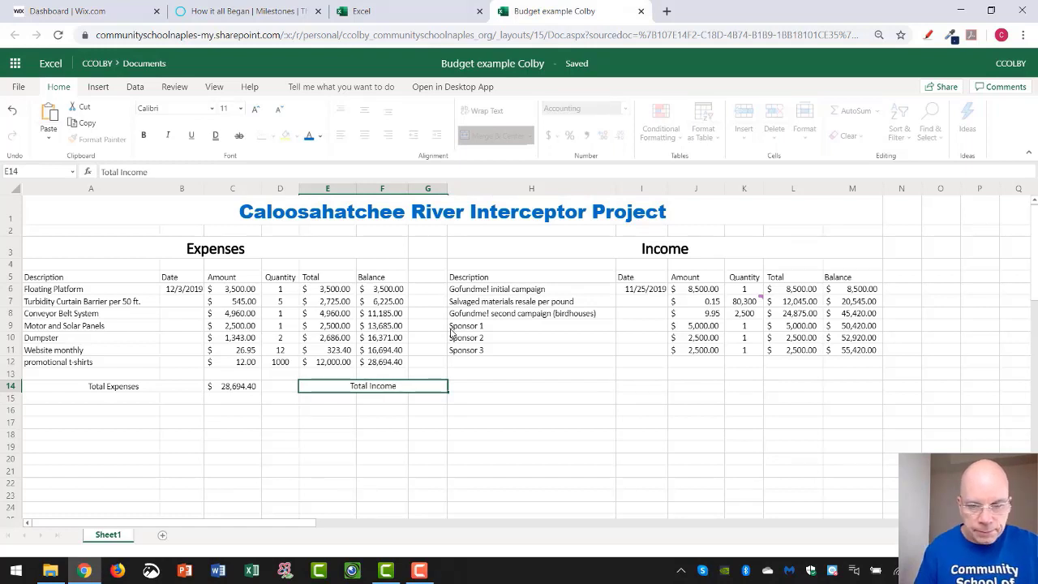
- Enter the formula =M11 in H14 beside the Total Income label
left_click(482, 389)
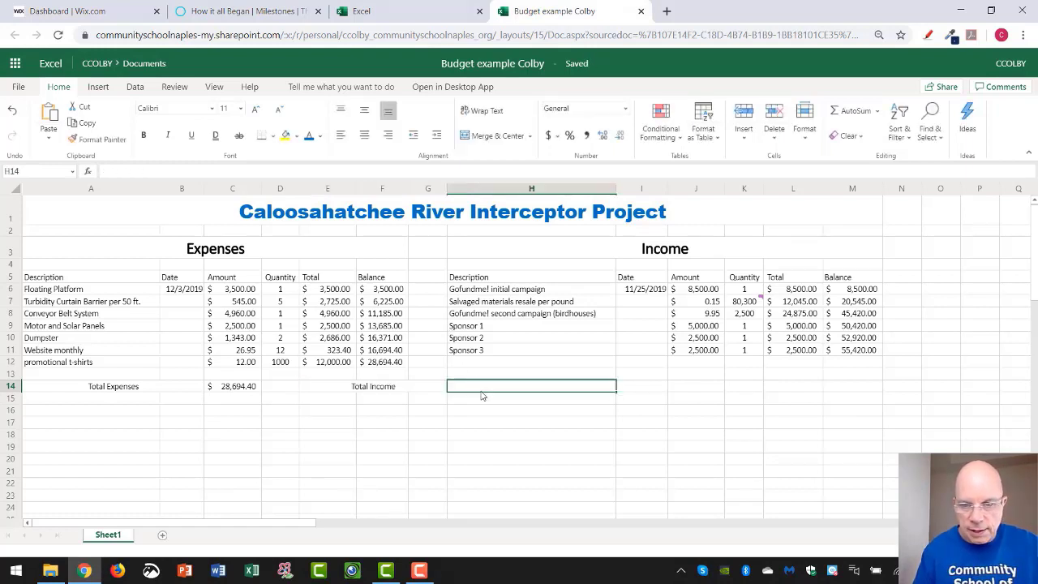
type("=")
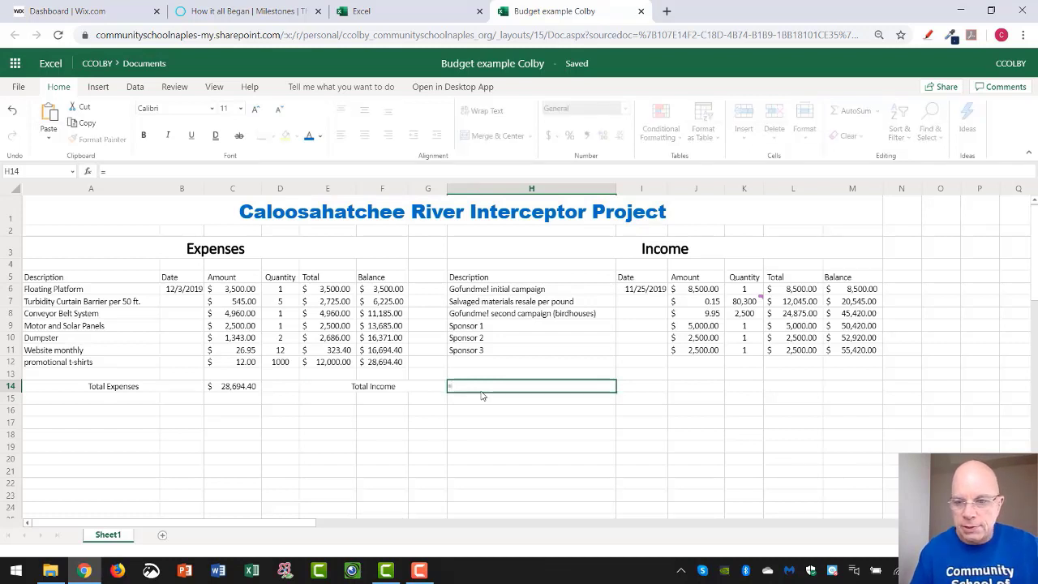
left_click(858, 353)
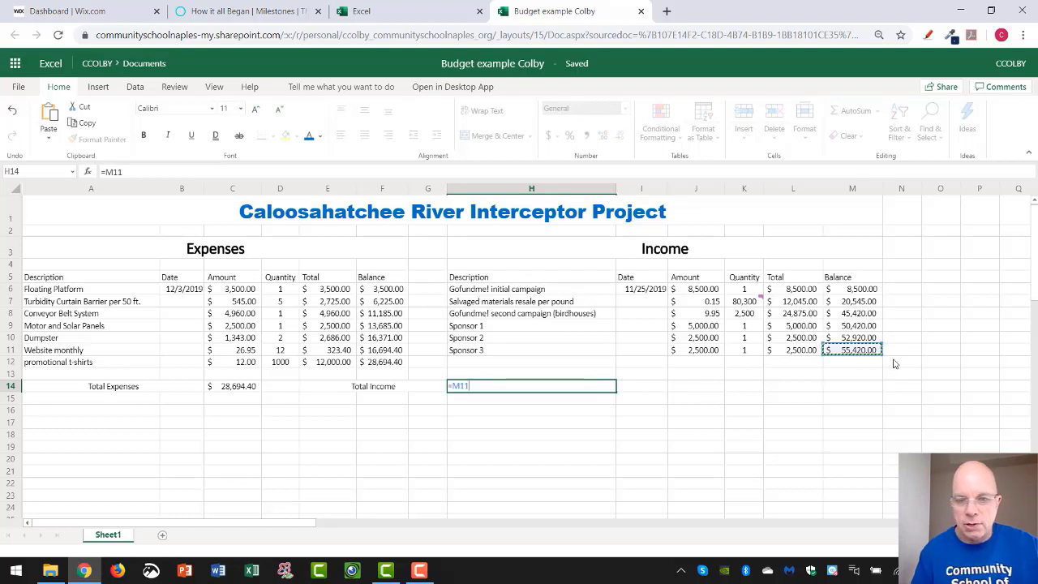
key("Return")
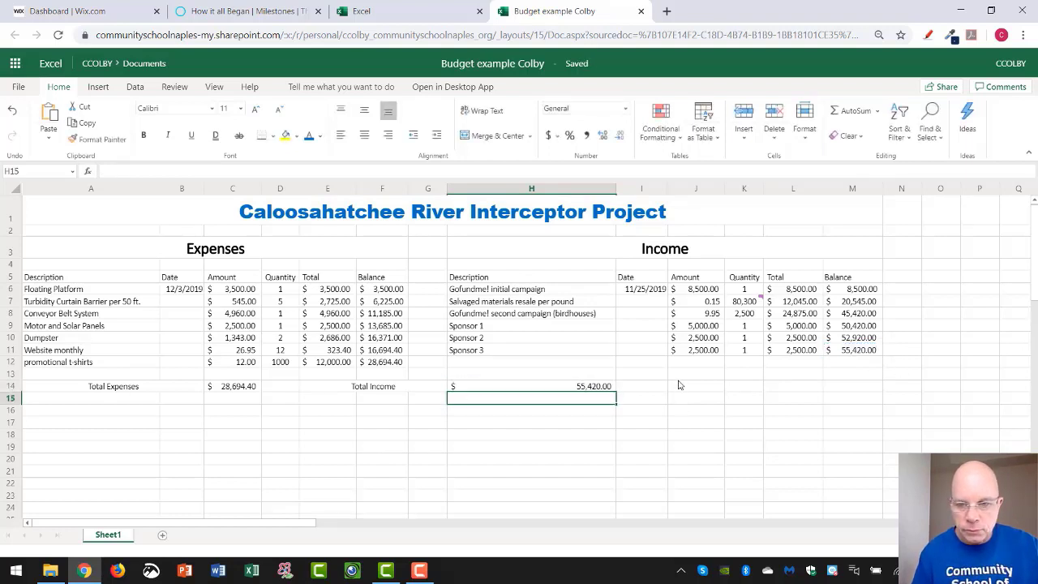
- Enter the label "Balance" in J14 and merge and center it across J14 to L14
left_click_drag(680, 385, 777, 388)
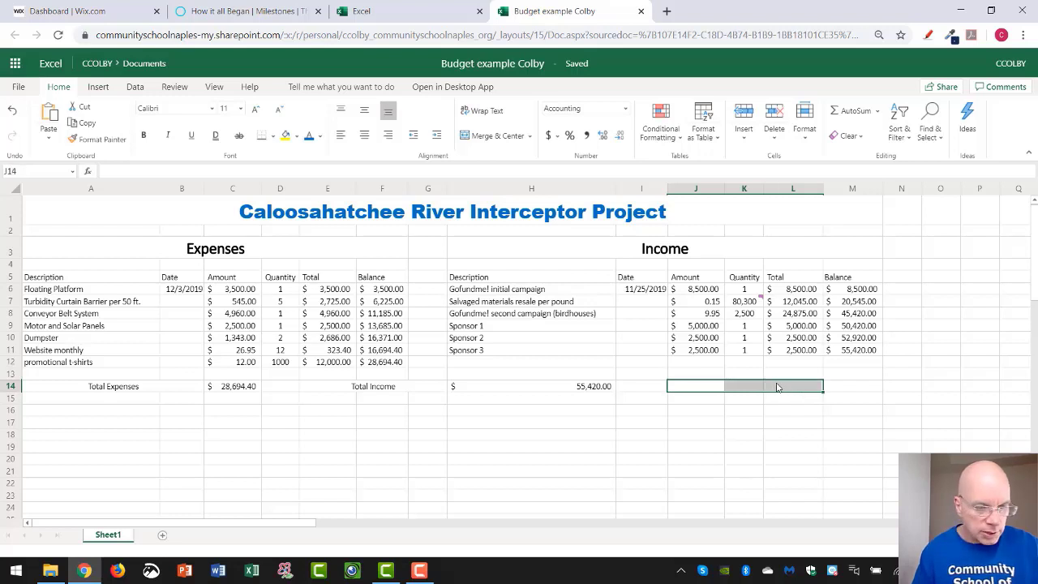
type("Balance")
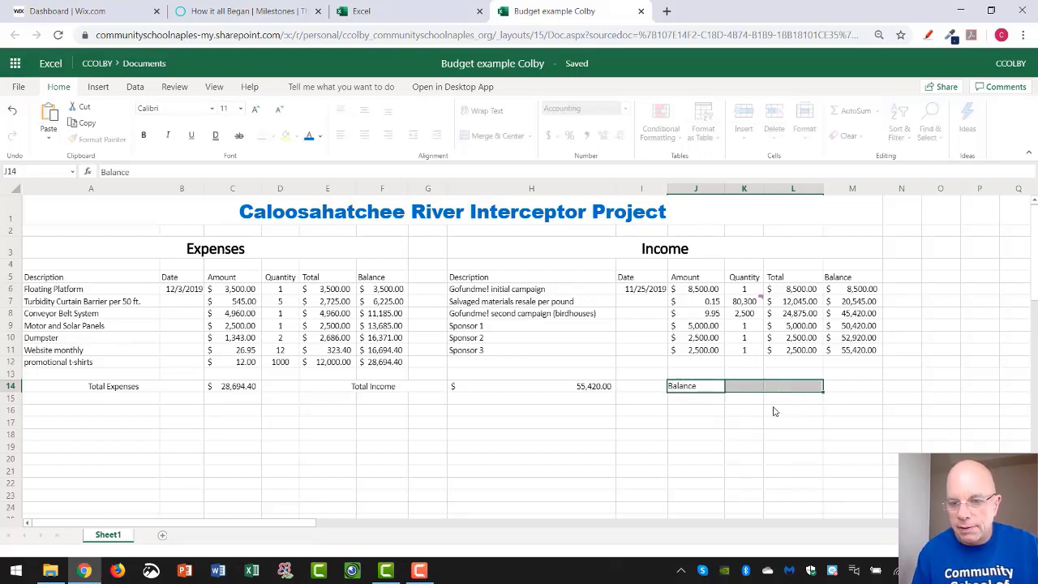
left_click(773, 411)
left_click_drag(718, 388, 816, 386)
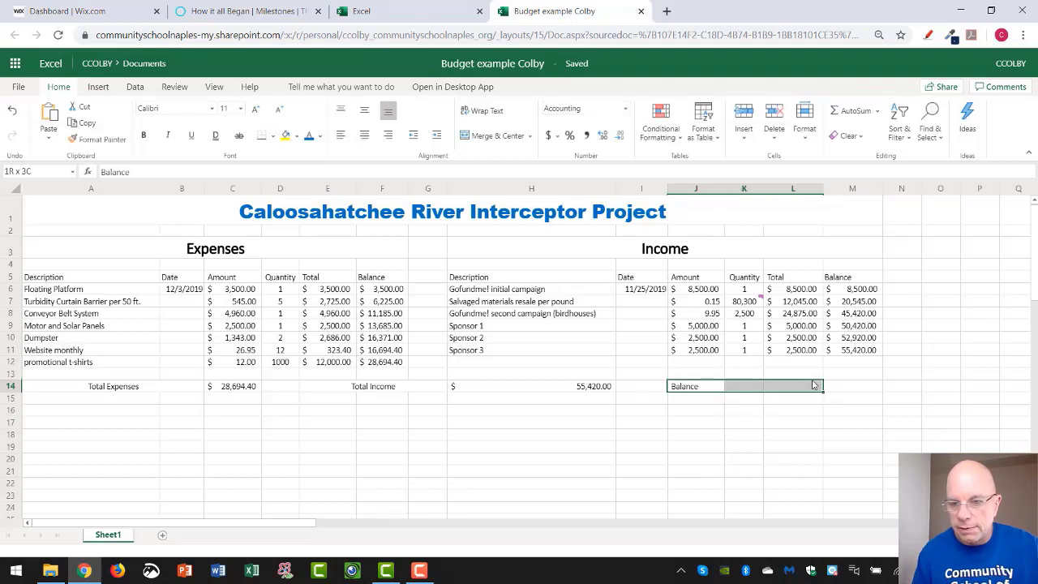
left_click(495, 135)
- Enter the formula =H14-C14 in M14 to subtract total expenses from total income, and reselect the cell
left_click(851, 386)
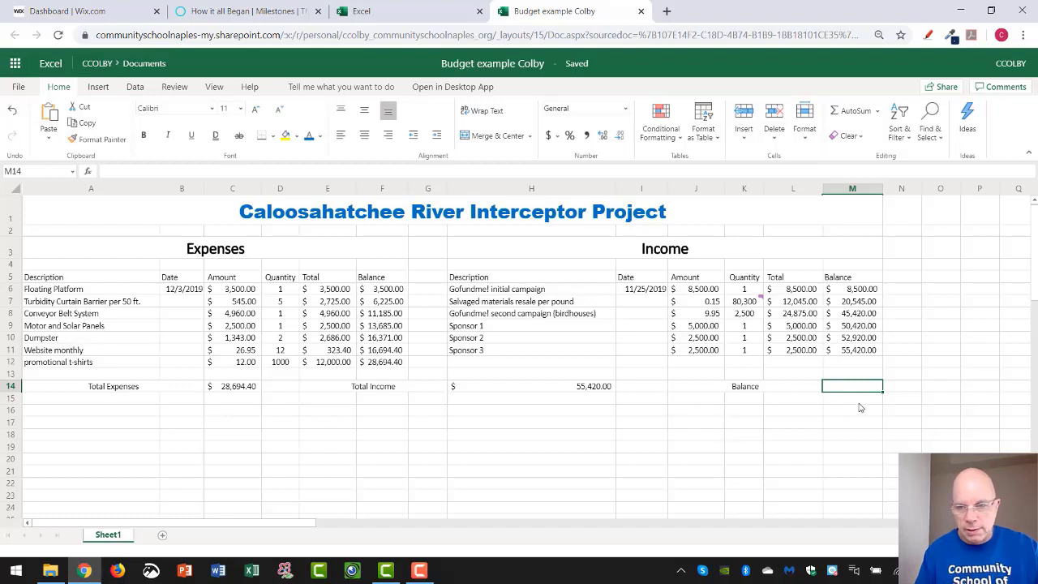
type("=")
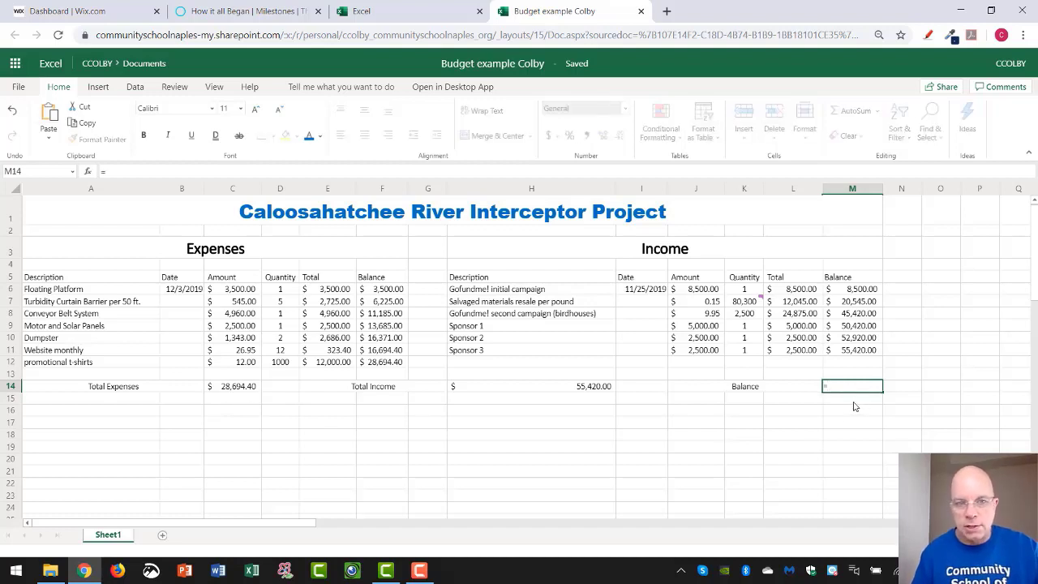
left_click(592, 389)
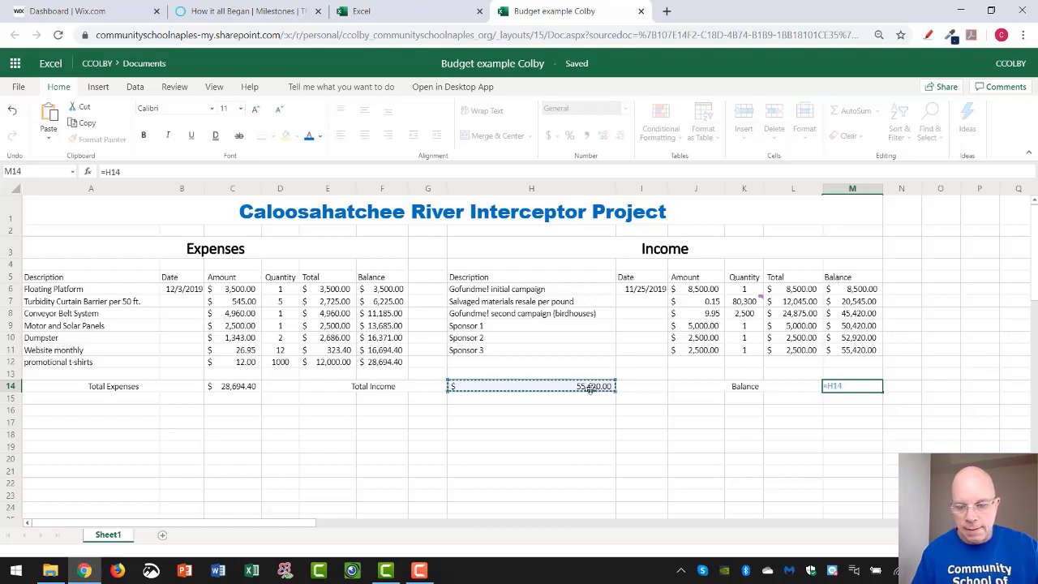
type("-")
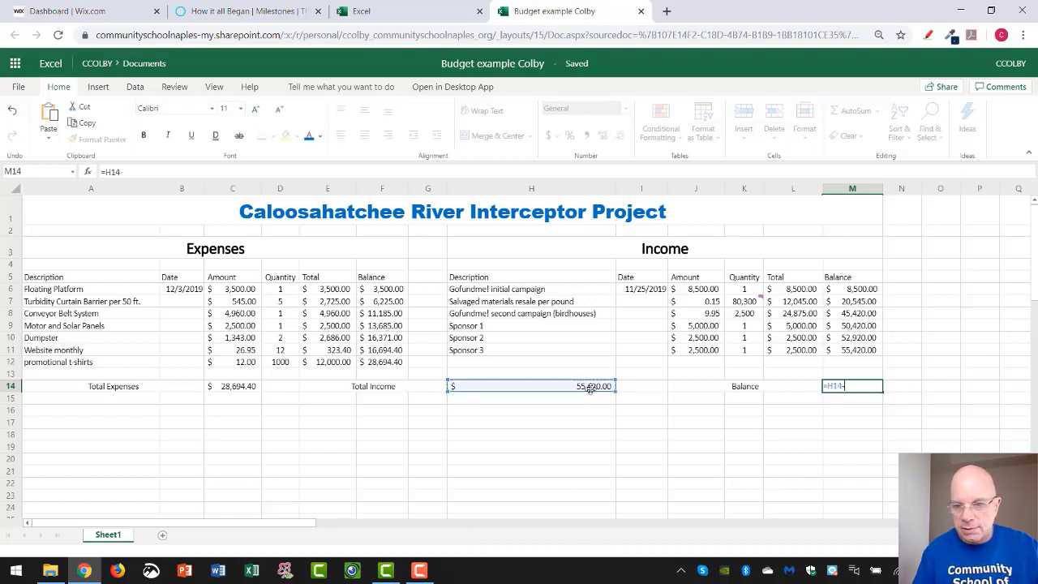
left_click(239, 389)
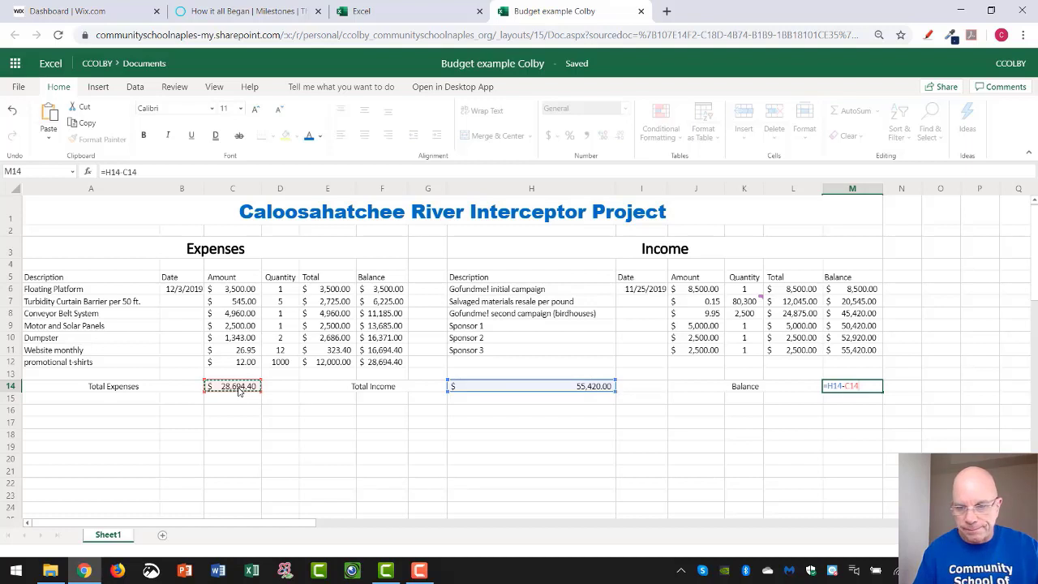
key("Return")
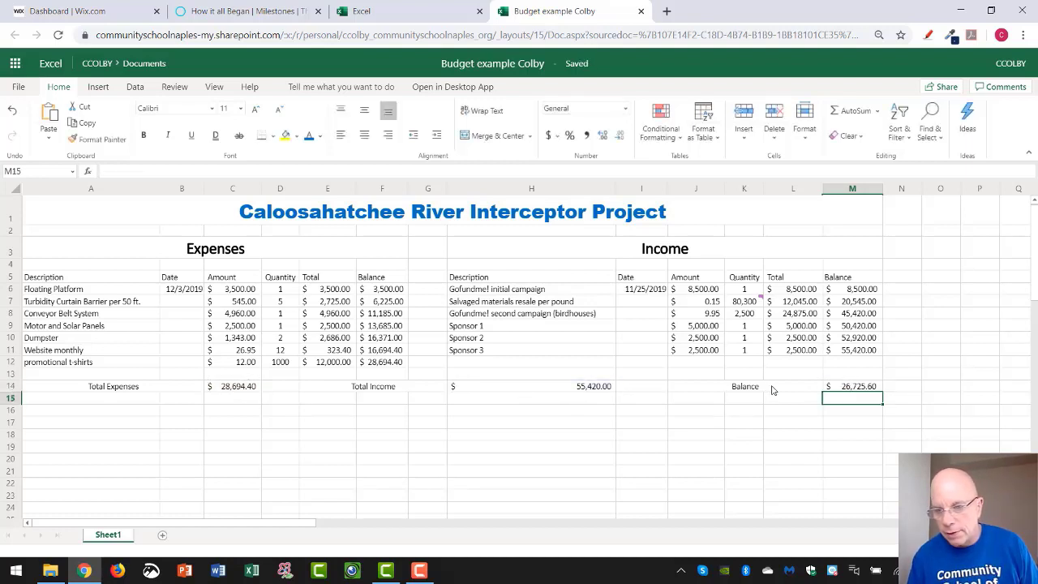
left_click(866, 389)
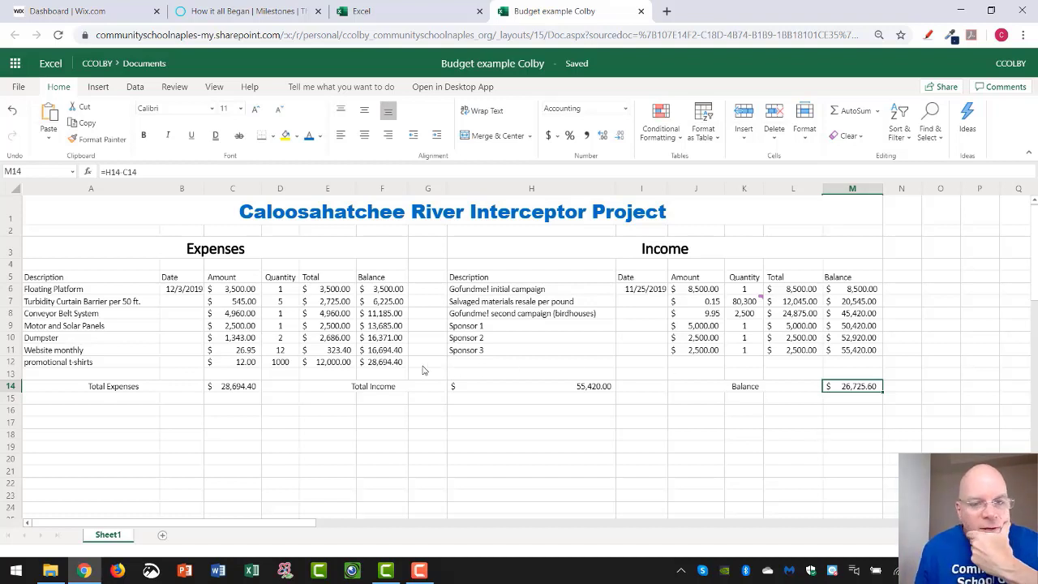
- Set the promotional t-shirts quantity in D12 to 10000 to test the effect on the balance
left_click(284, 364)
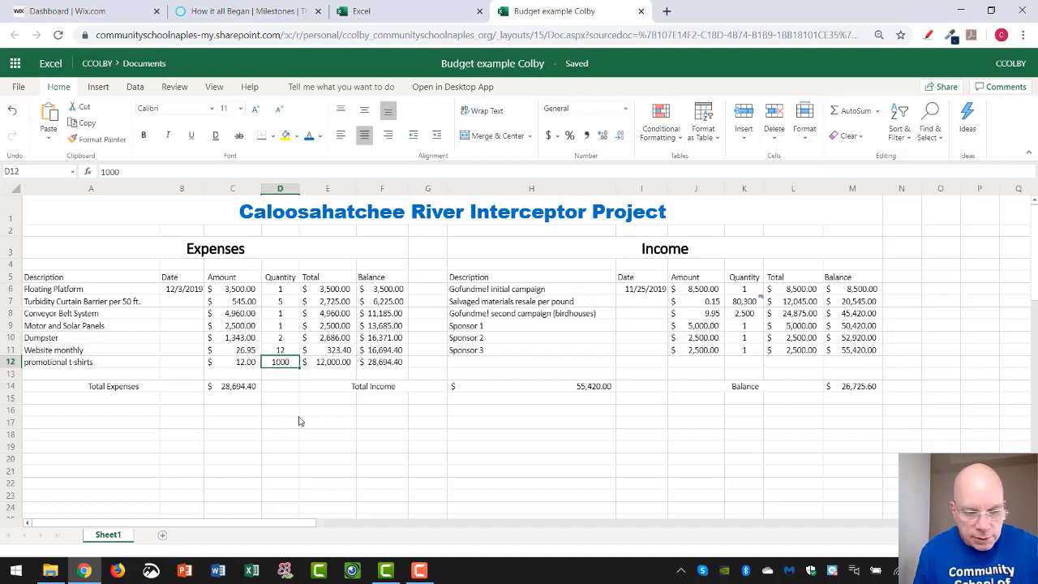
key("F2")
type("0")
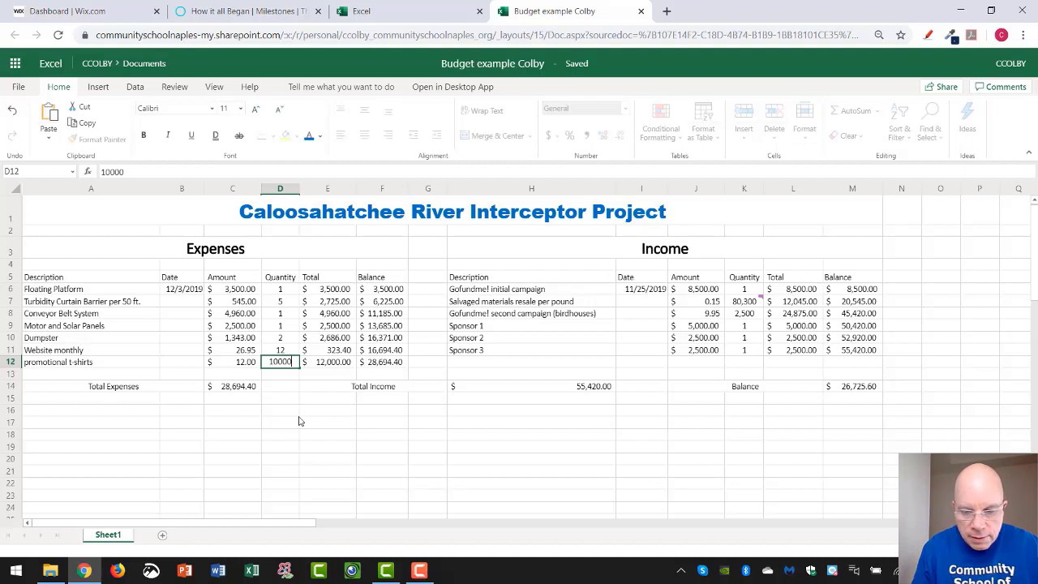
key("Return")
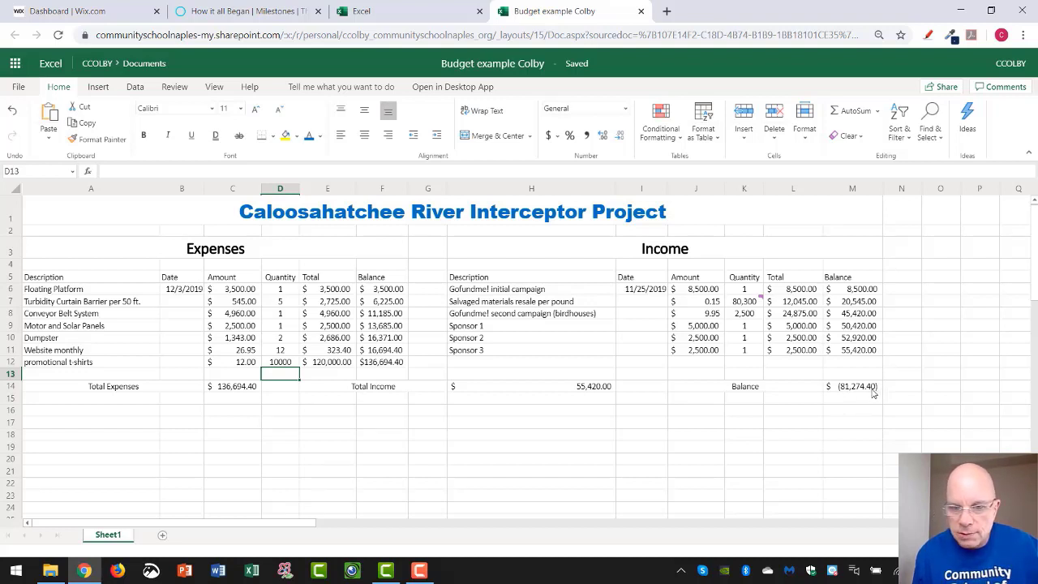
- Enter the sample negative number -2 in O6, delete it, and select the overall balance in M14
left_click(935, 291)
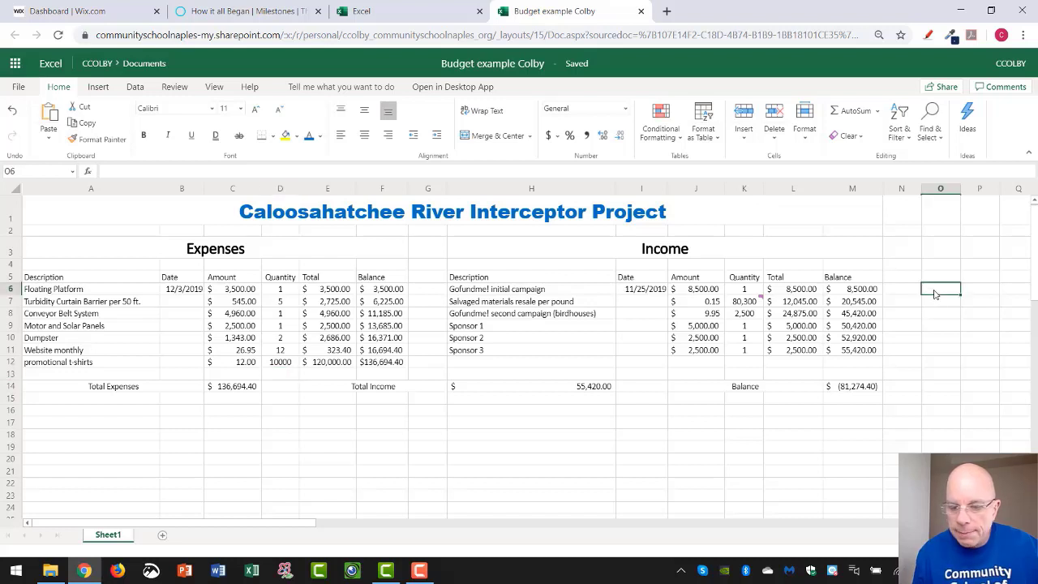
type("-2")
key("Return")
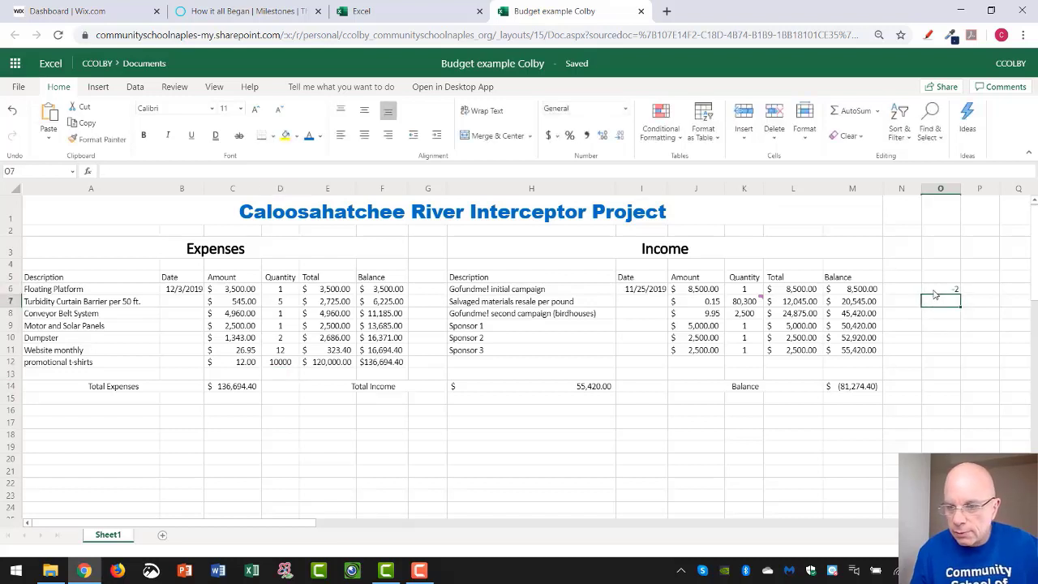
left_click(935, 292)
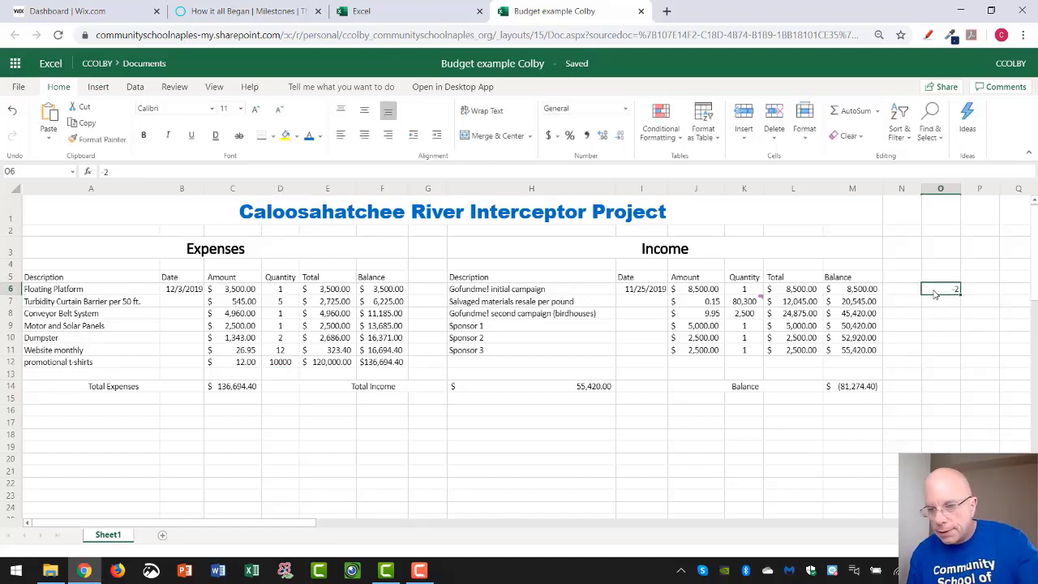
key("Delete")
left_click(863, 388)
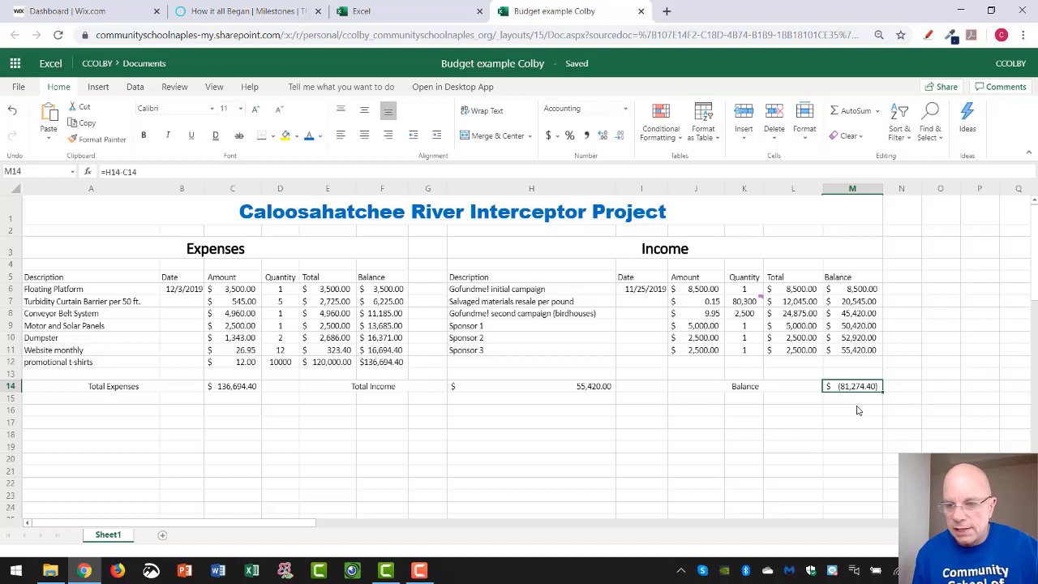
- Set the promotional t-shirts quantity in D12 back to 1000
left_click(273, 365)
type("1")
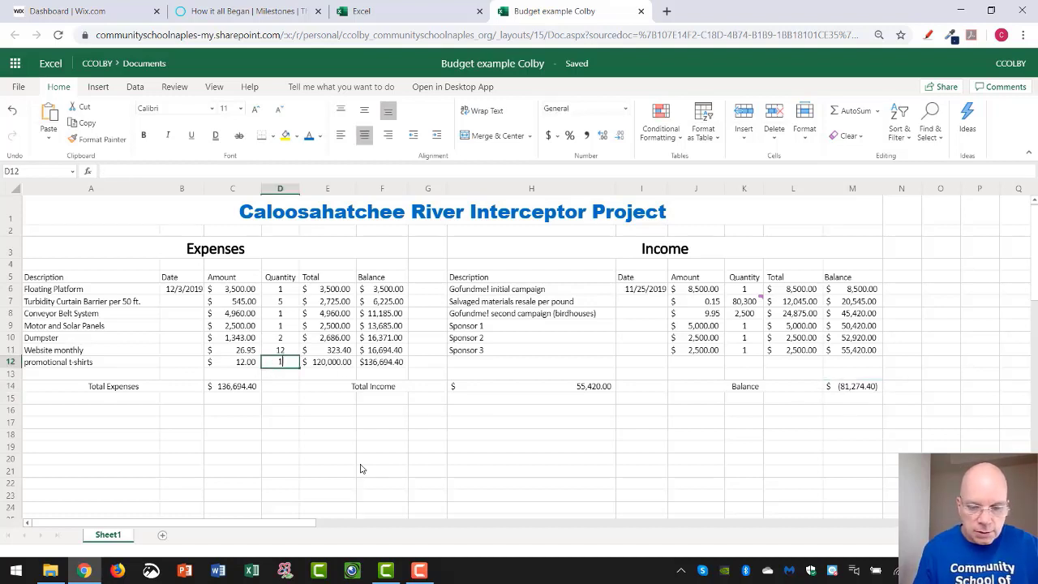
type("000")
key("Return")
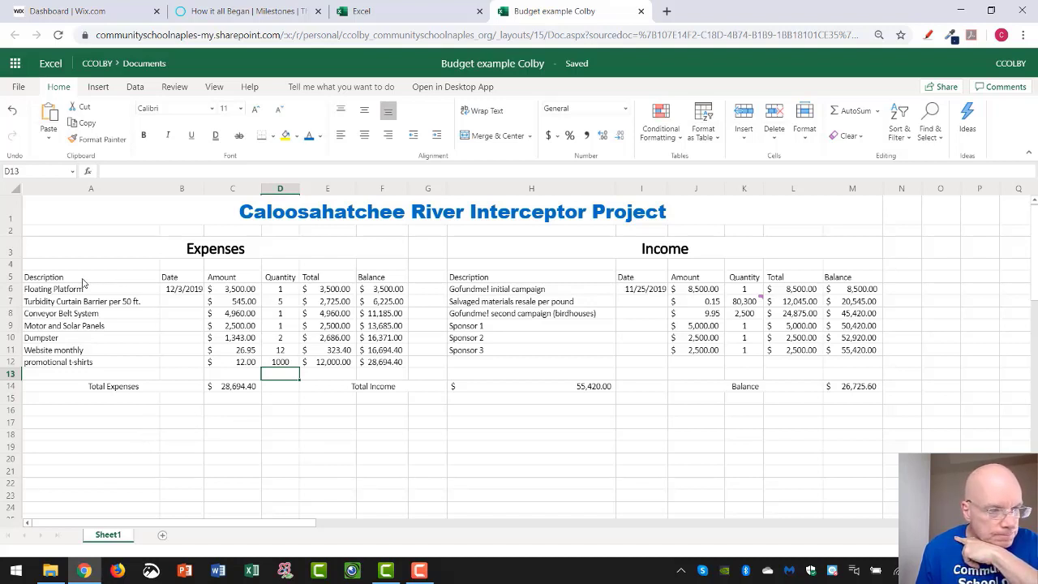
- Make the Expenses table's column headings in A5 to F5 bold and enlarge their font size to 14
left_click_drag(64, 281, 371, 278)
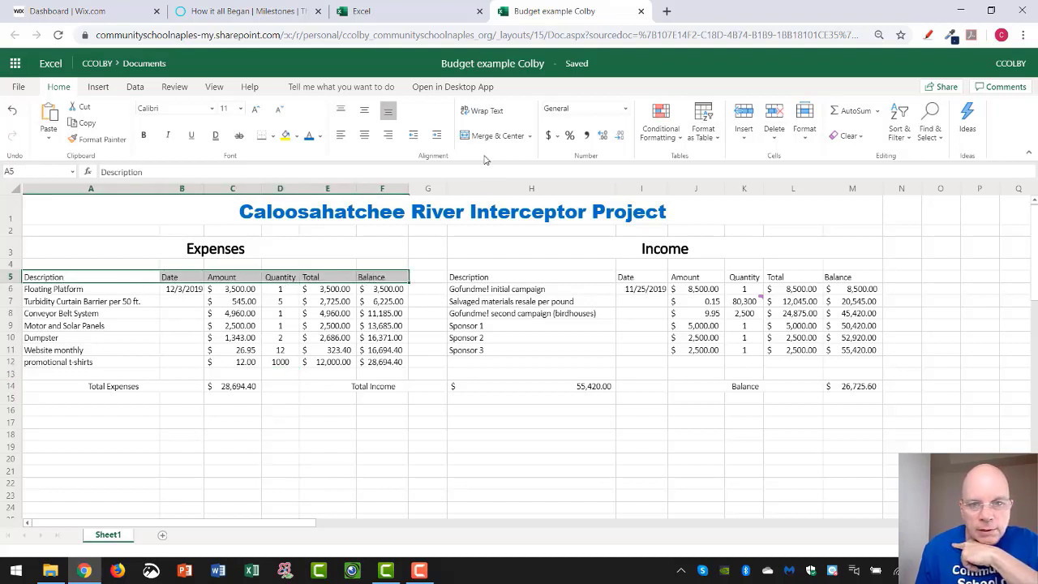
left_click(145, 136)
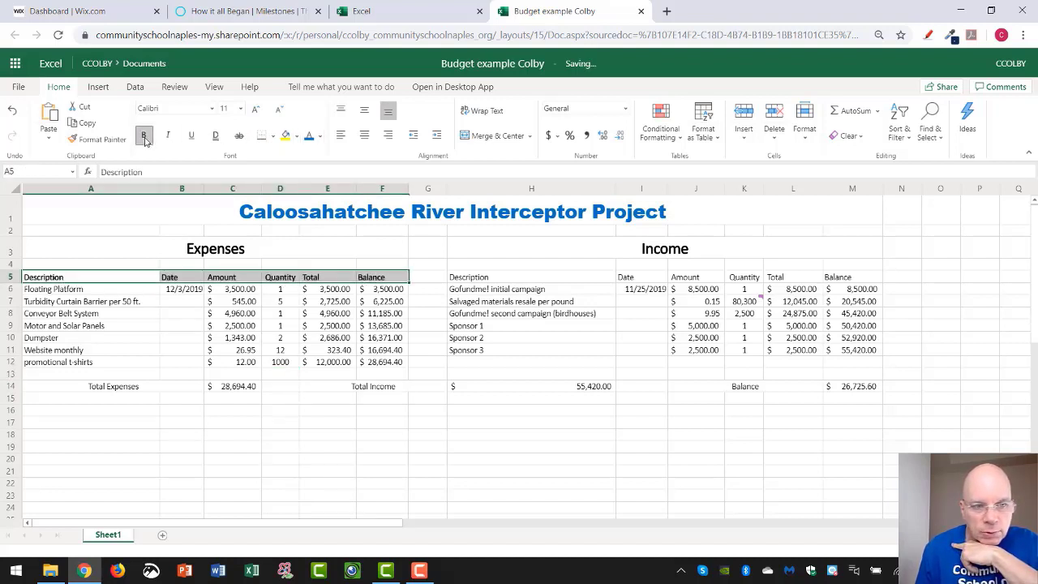
left_click(255, 110)
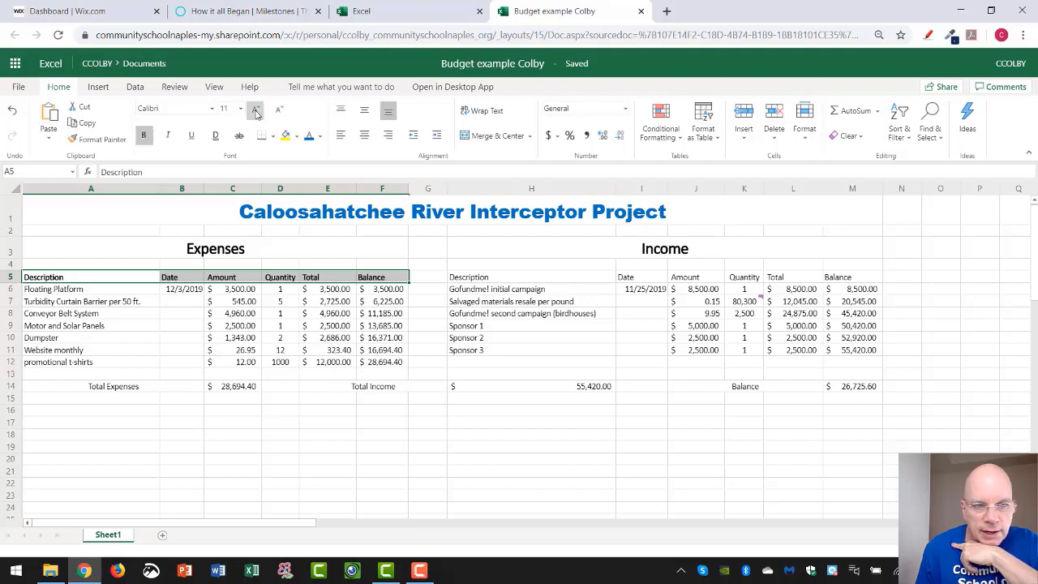
left_click(255, 111)
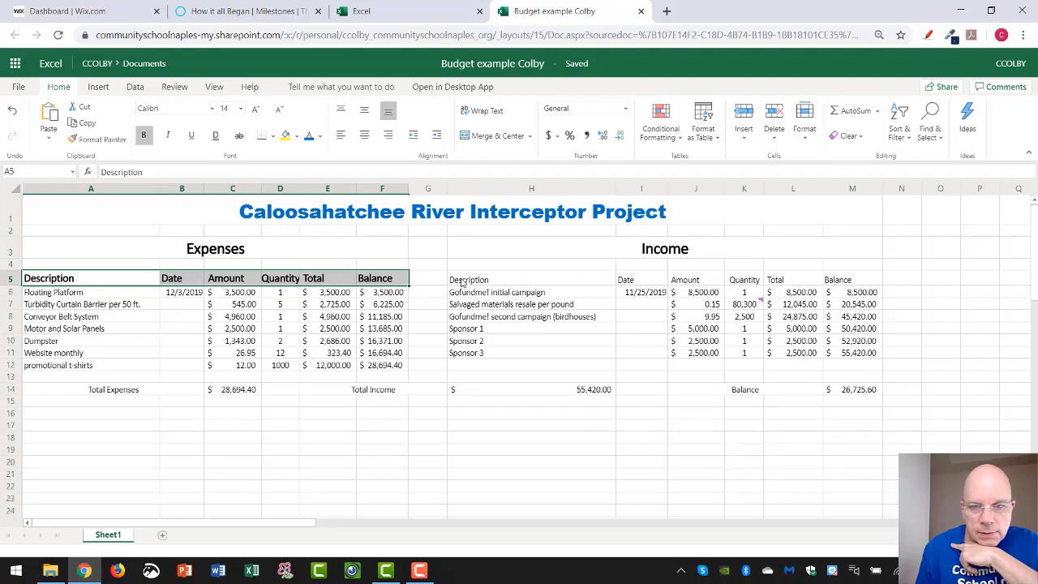
- Make the Income table's column headings in H5 to M5 bold and enlarge their font size to 14
left_click_drag(452, 279, 851, 279)
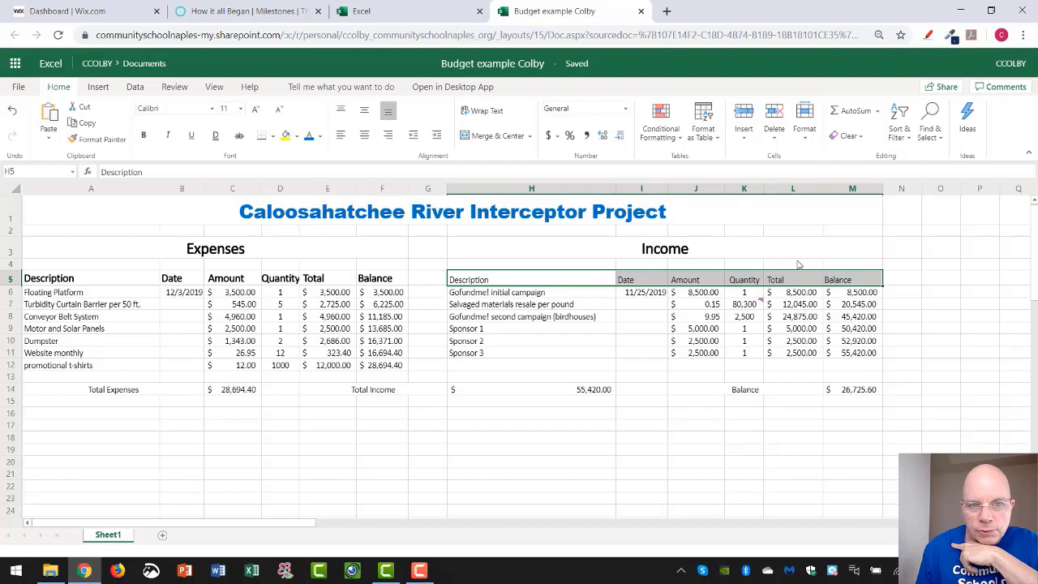
left_click(144, 136)
left_click(254, 113)
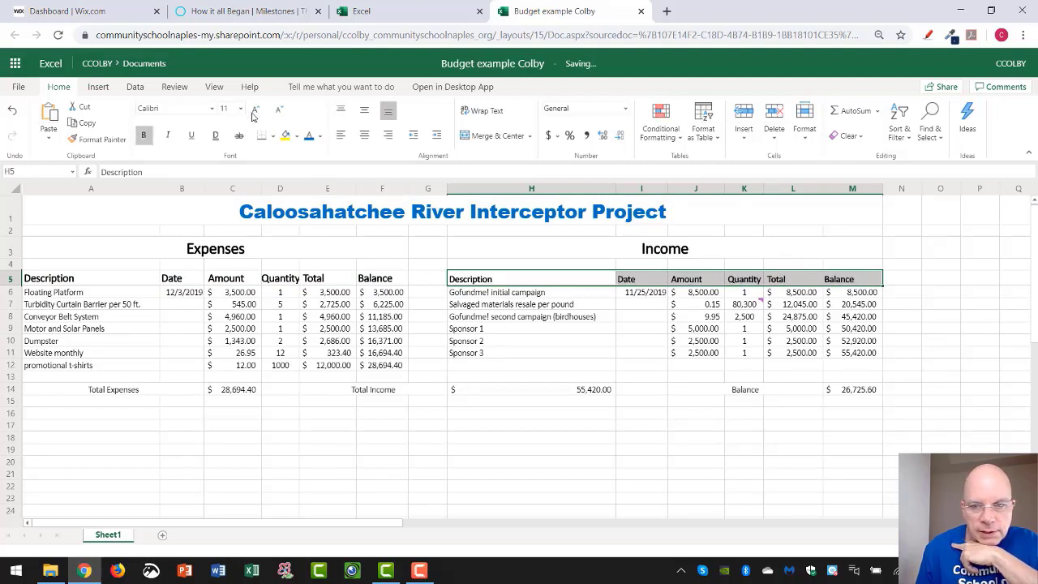
left_click(254, 112)
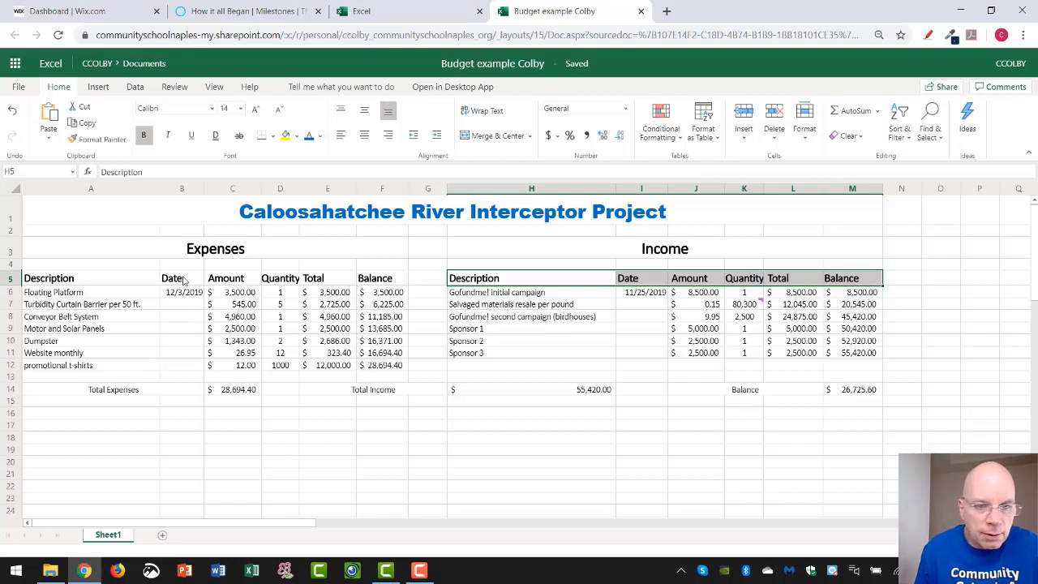
- Center the Date headings and entries of both tables, in B5 to B12 and I5 to I11
left_click(181, 189)
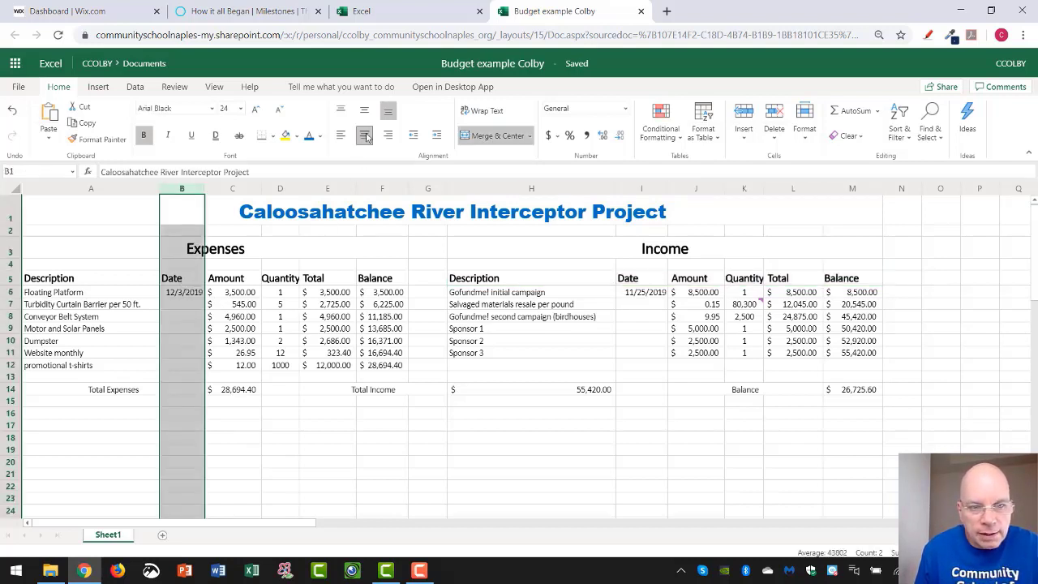
left_click(365, 135)
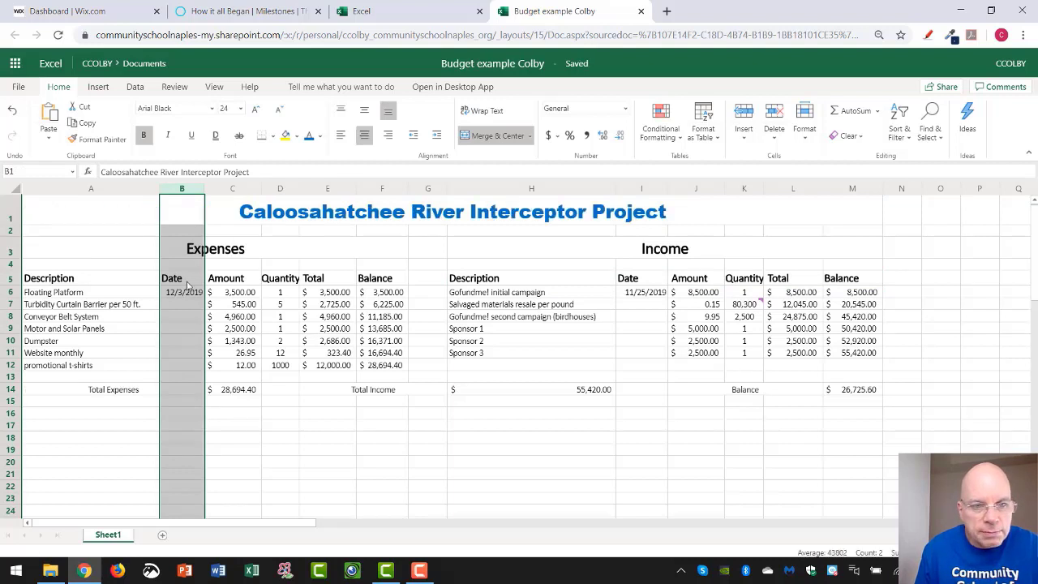
left_click_drag(187, 278, 182, 372)
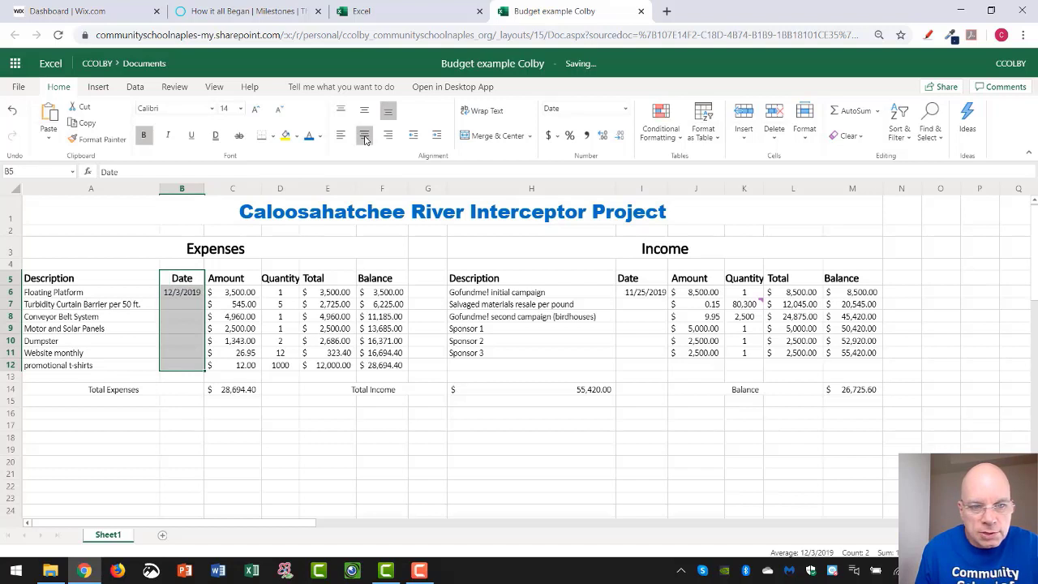
left_click_drag(645, 279, 650, 355)
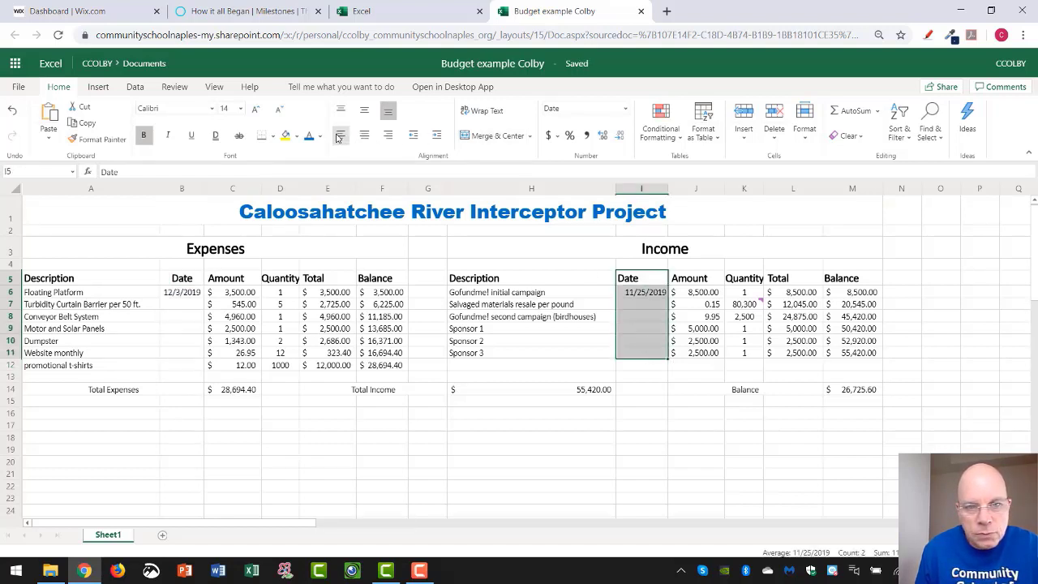
left_click(364, 135)
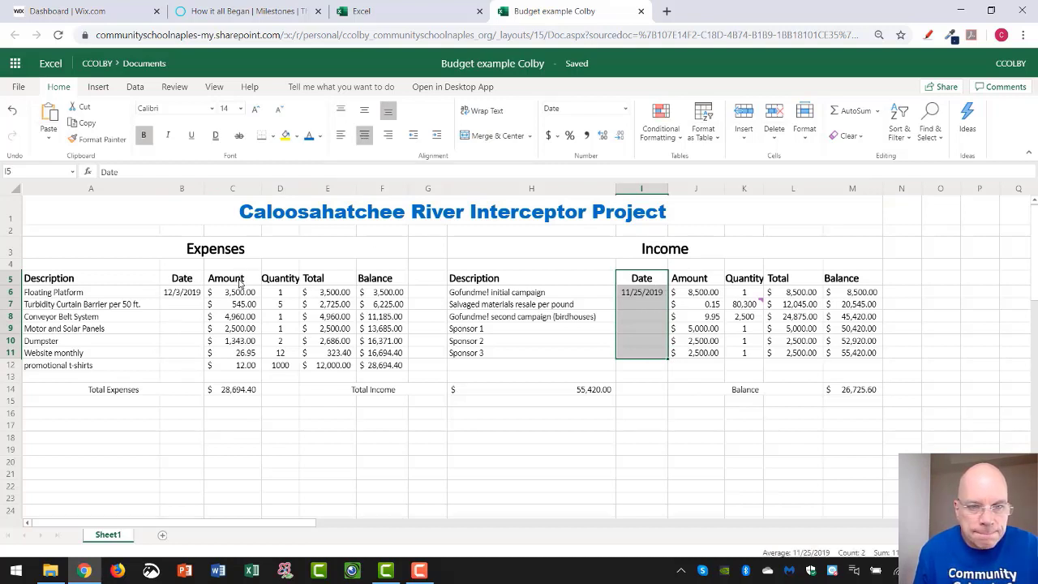
- Center the Expenses table's Amount heading in C5, and right-align the whole Amount range C5 to C12
left_click(240, 282)
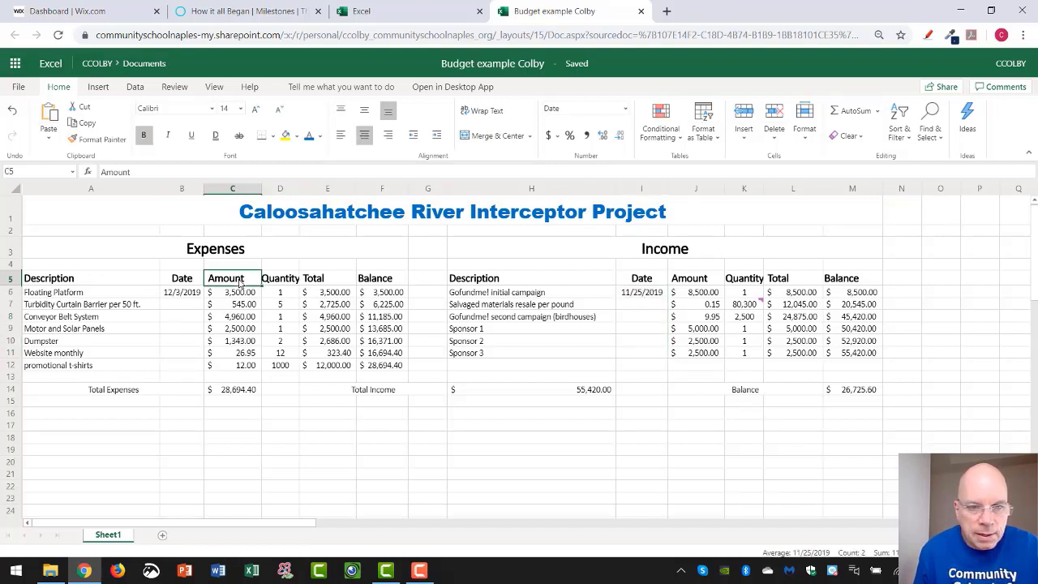
left_click(364, 134)
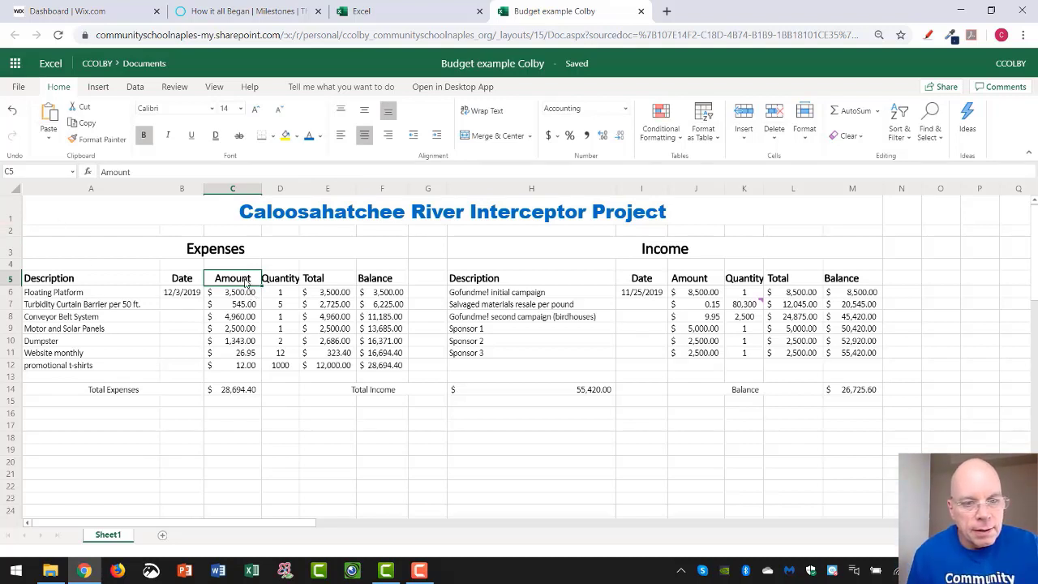
left_click_drag(250, 306, 248, 369)
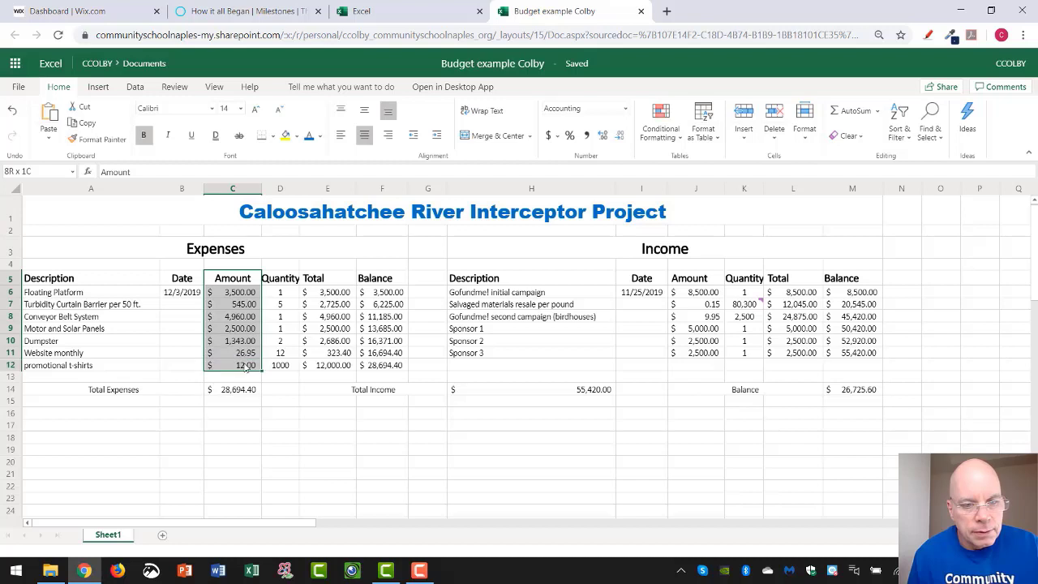
left_click(386, 138)
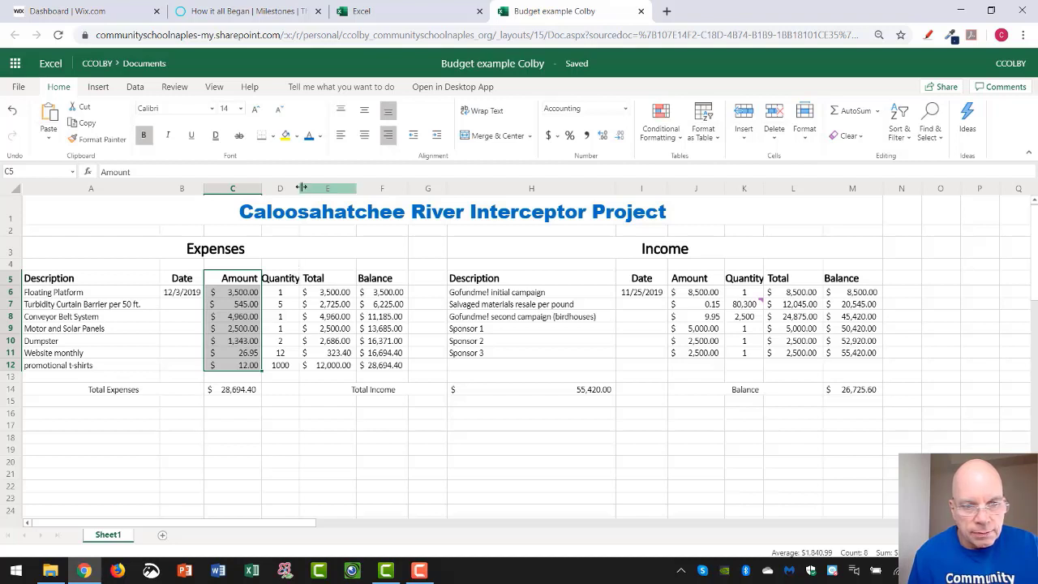
- Widen the Quantity column D slightly to fit its heading, and center the Amount, Total and Balance headings in C5, E5 and F5
left_click_drag(300, 188, 308, 188)
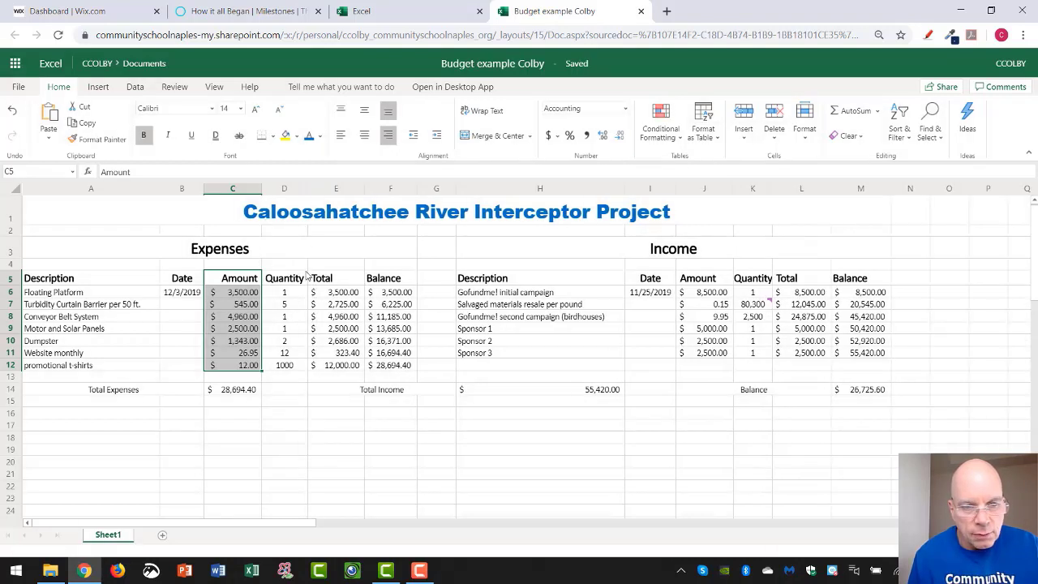
left_click(254, 278)
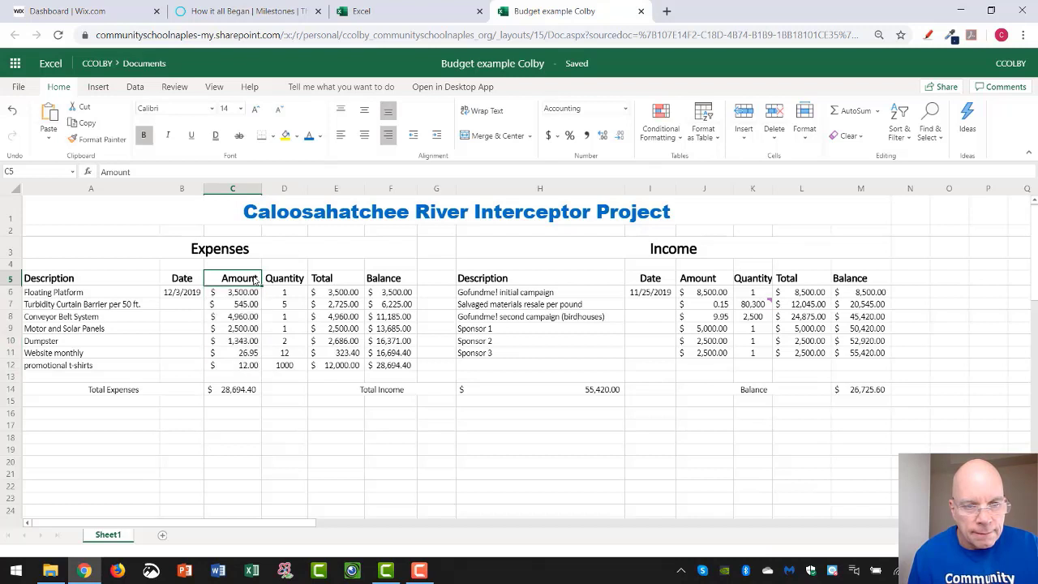
left_click(364, 134)
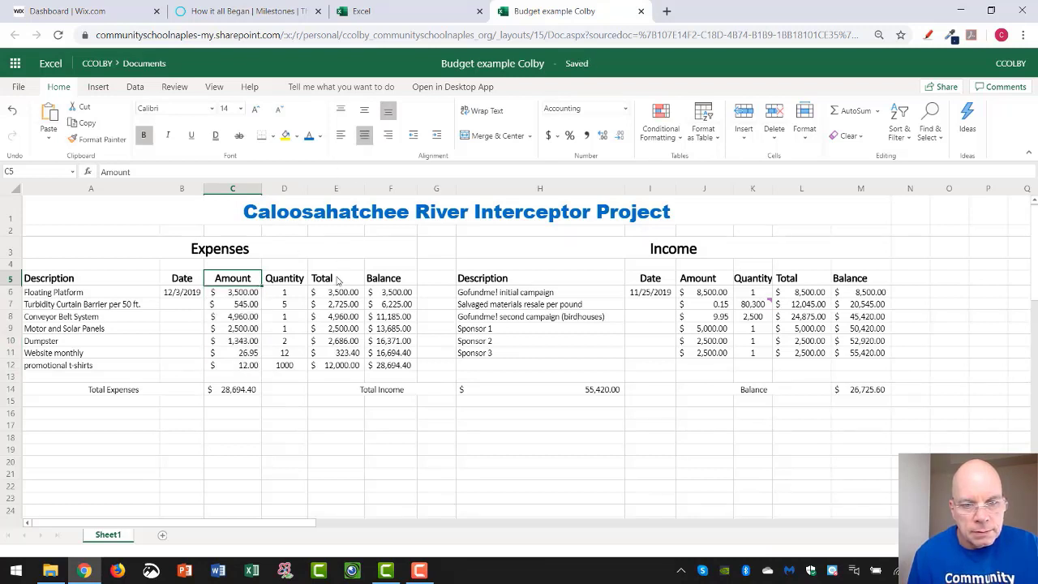
left_click(338, 280)
left_click(364, 134)
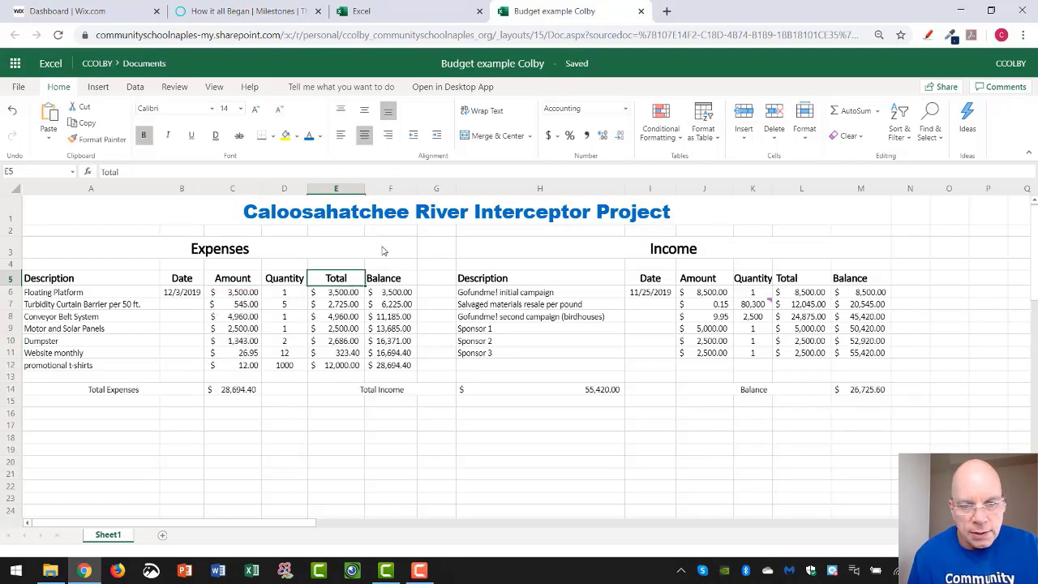
left_click(395, 280)
left_click(364, 135)
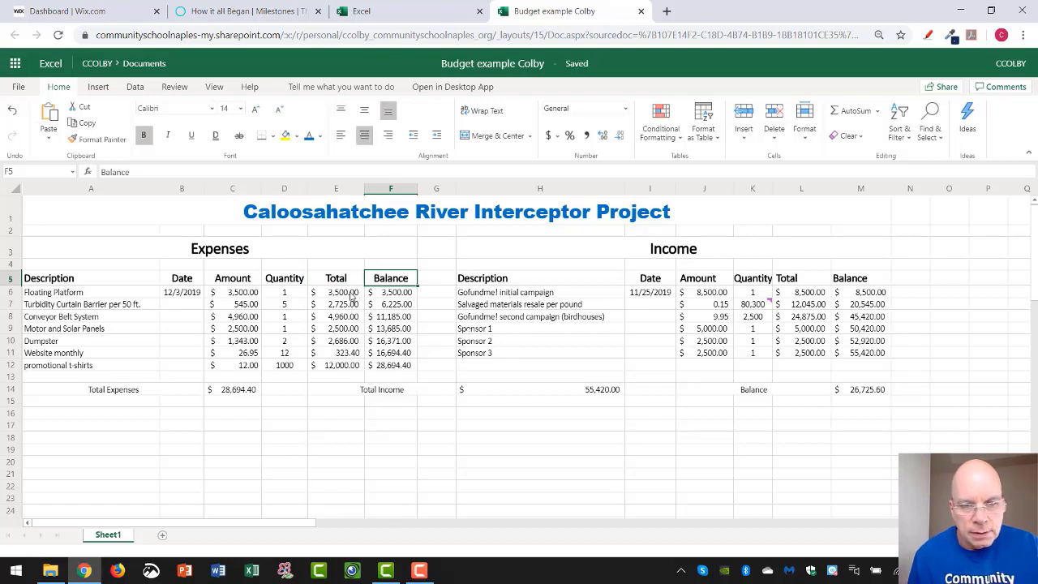
- Right-align the Expenses table's Total and Balance values in E6 to E12 and F6 to F12
left_click_drag(353, 297, 350, 366)
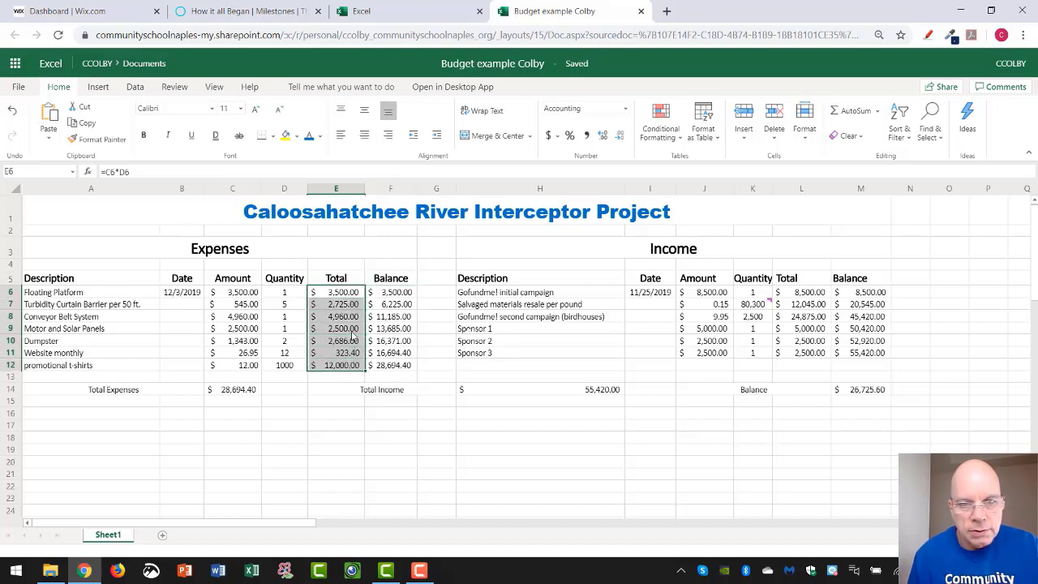
left_click(388, 134)
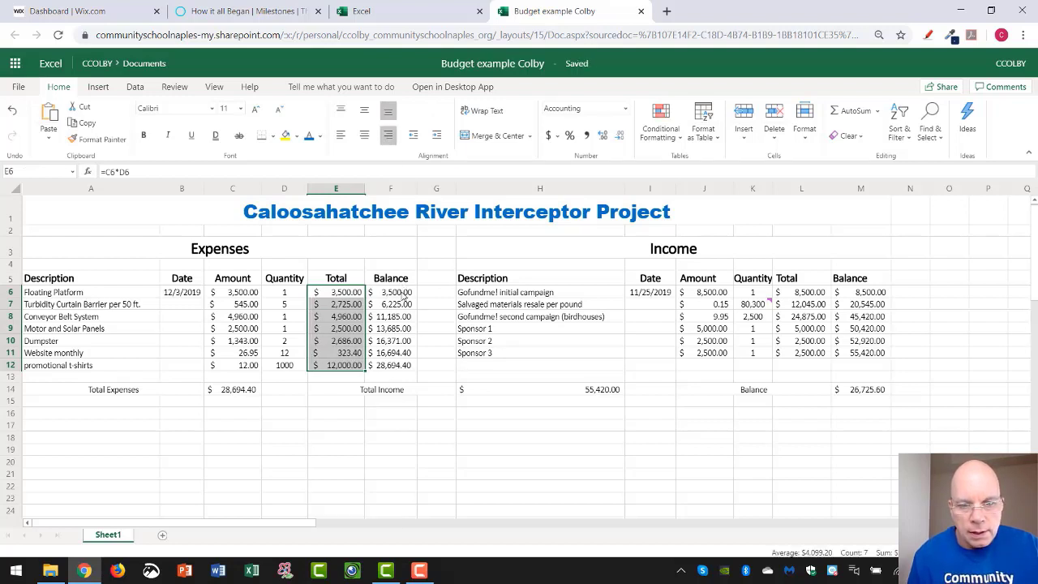
left_click_drag(405, 292, 403, 371)
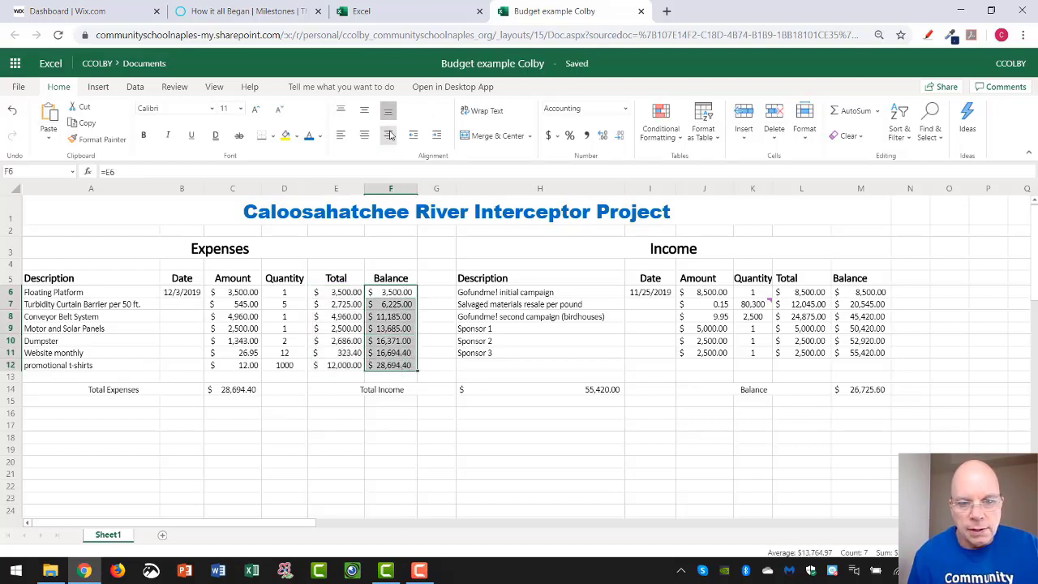
left_click(389, 134)
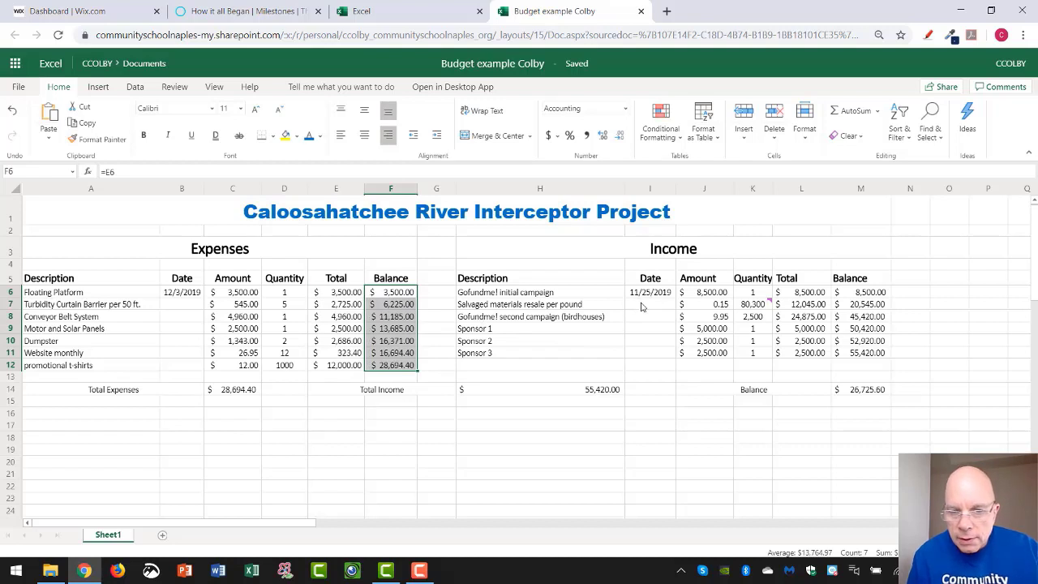
- Center the Income table's Amount, Total and Balance headings in J5, L5 and M5
left_click(539, 281)
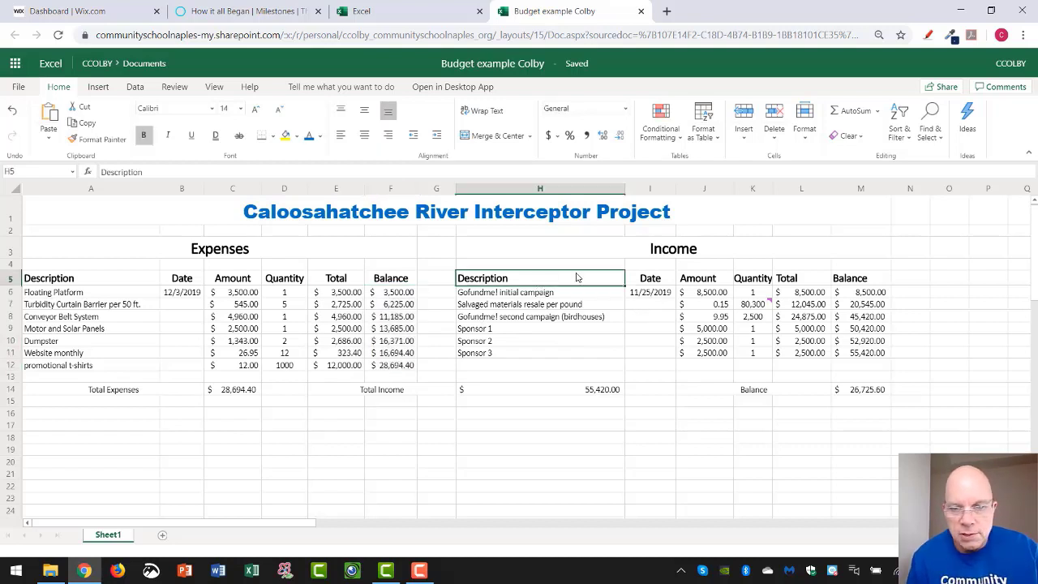
left_click(704, 282)
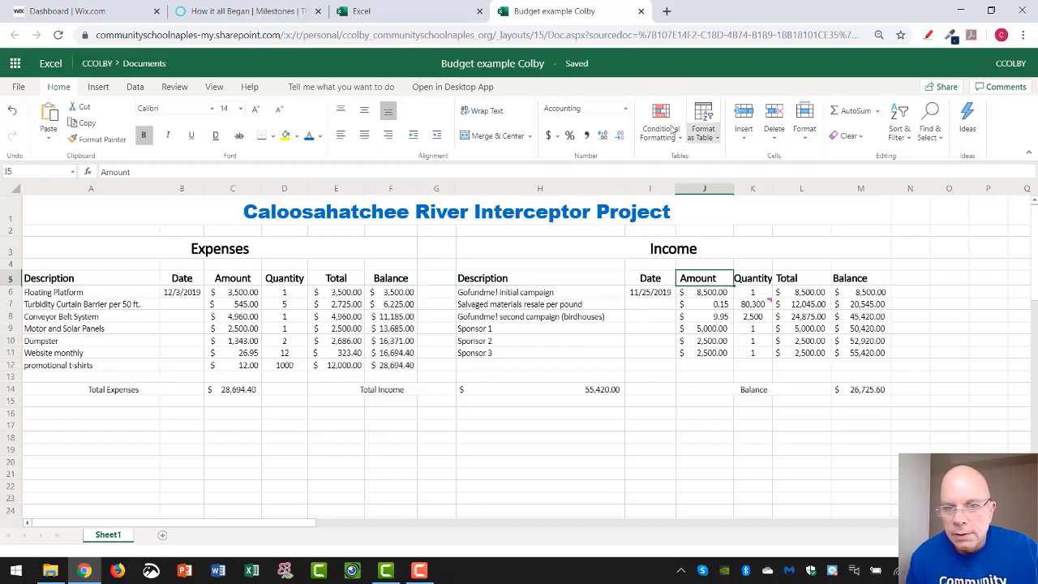
left_click(364, 135)
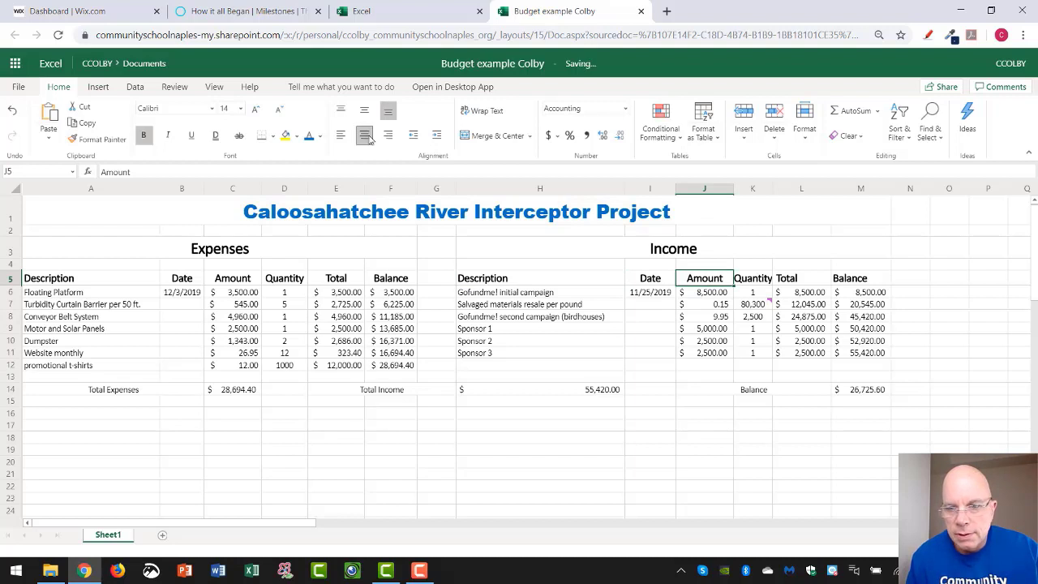
left_click(755, 280)
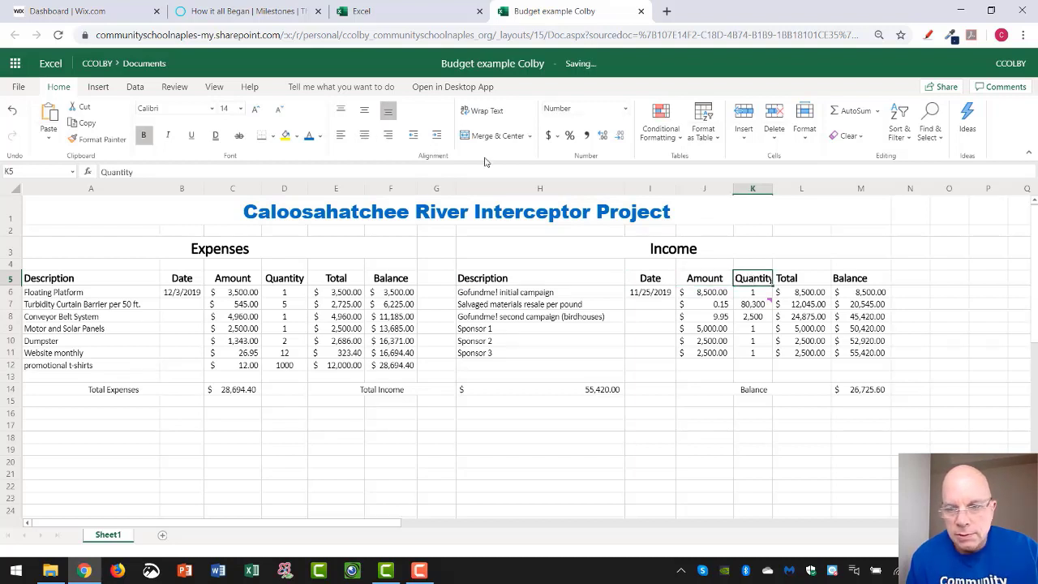
left_click(807, 280)
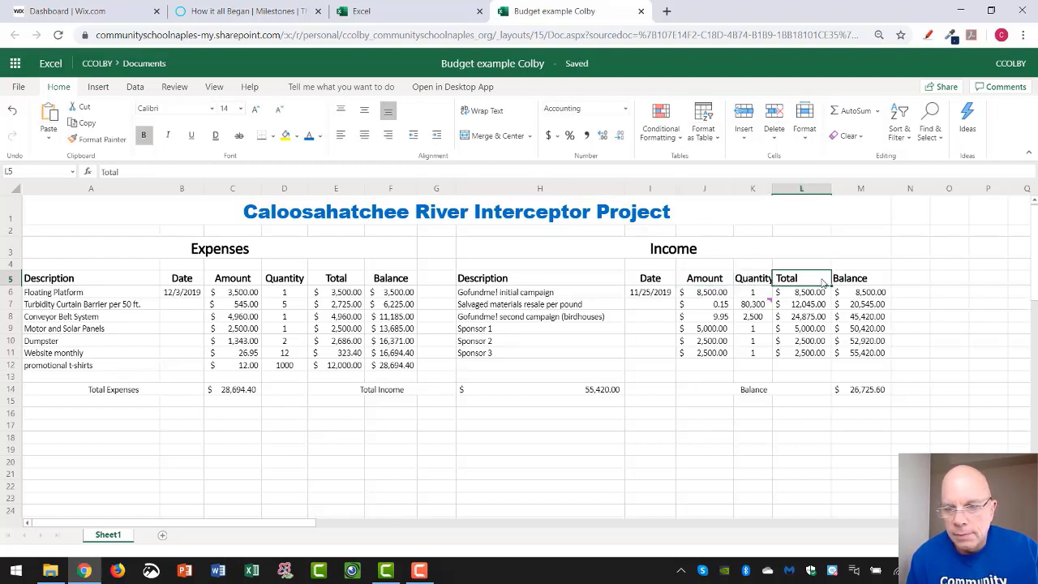
left_click_drag(823, 282, 861, 281)
left_click(370, 136)
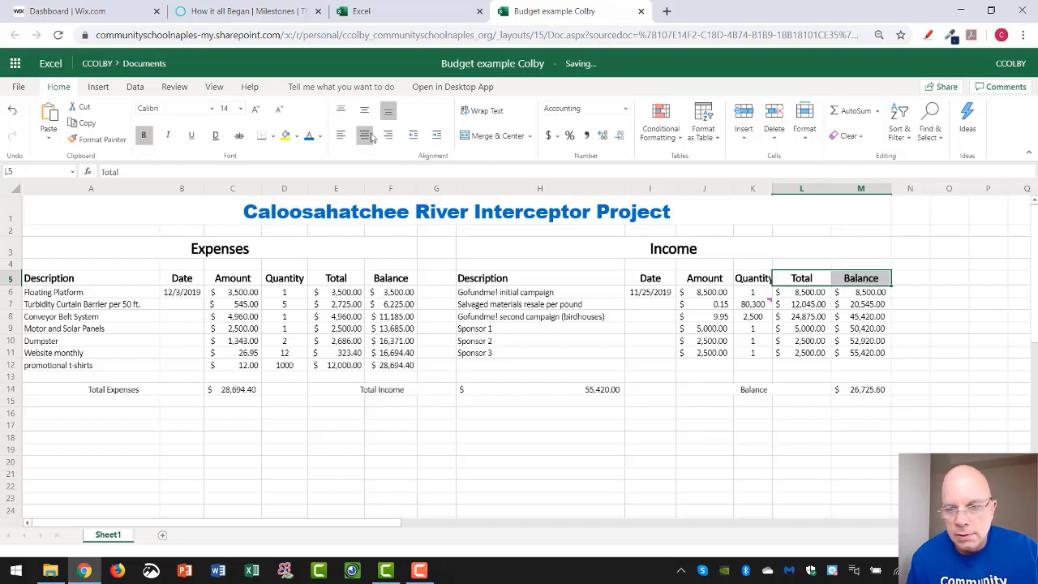
- Right-align the Income table's Total and Balance values in L6 to M11 and its amounts in J6 to J11
left_click_drag(803, 293, 865, 347)
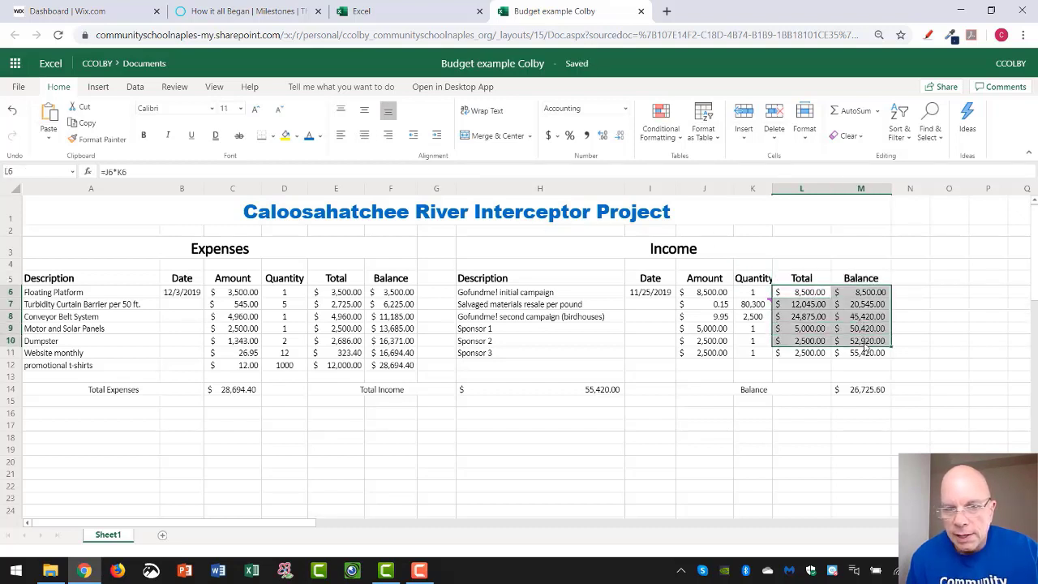
left_click_drag(813, 295, 874, 357)
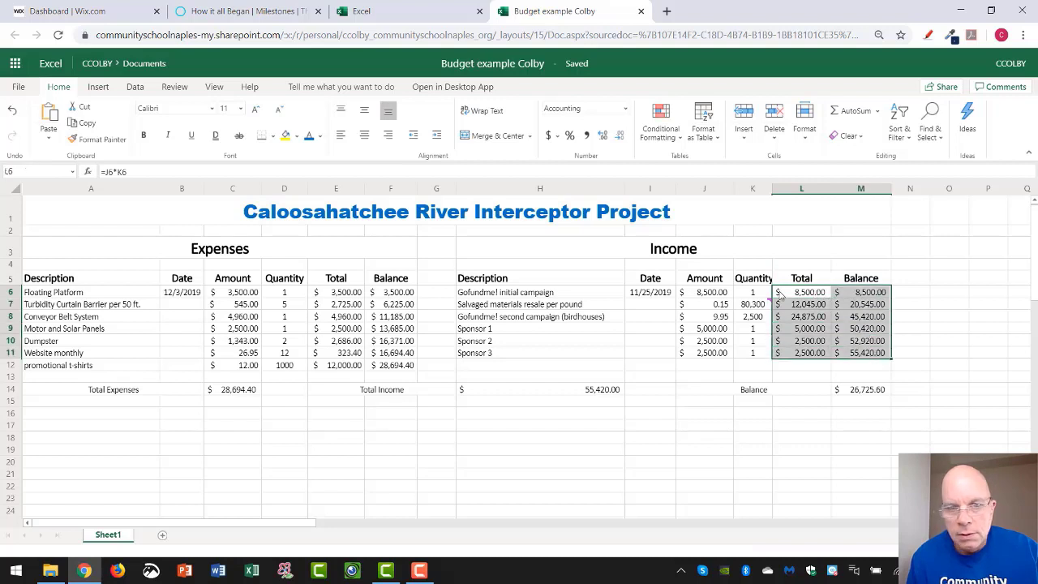
left_click(389, 137)
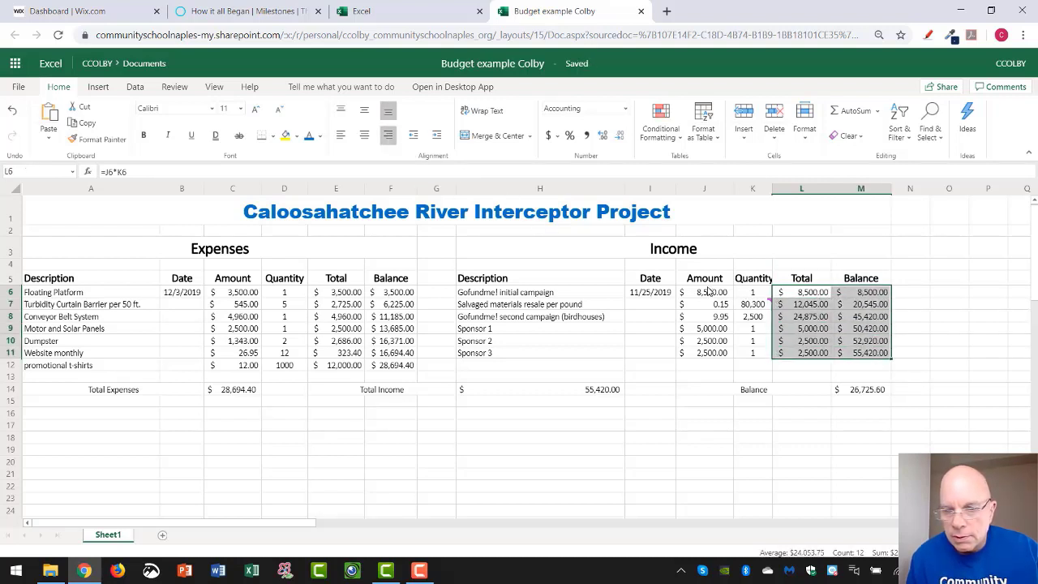
left_click_drag(707, 290, 707, 353)
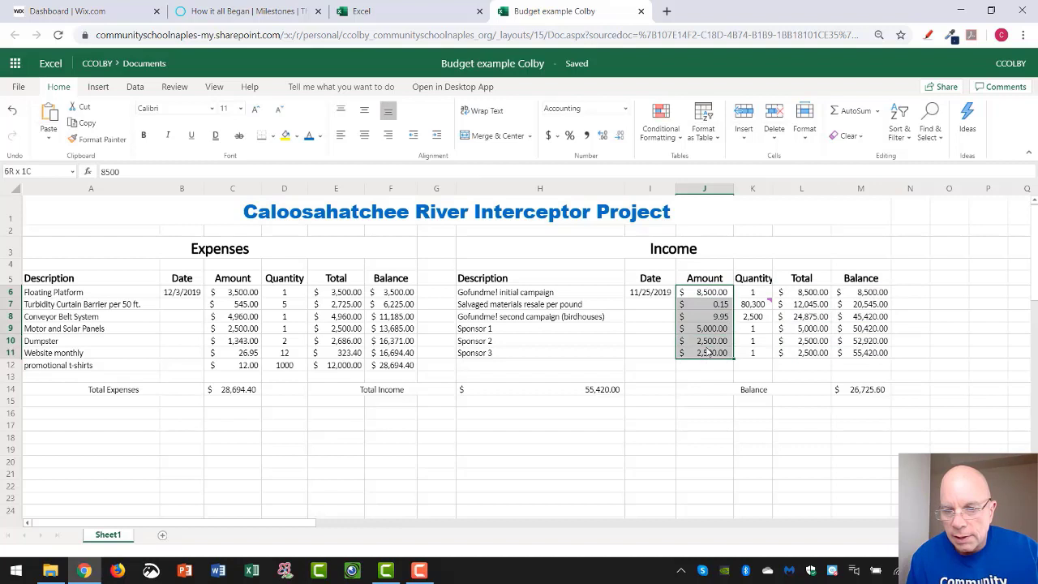
left_click(389, 138)
- Toggle center alignment on the Income dates in I6 to I11, and widen the Quantity column K slightly to fit its heading
left_click_drag(650, 292, 652, 351)
left_click(365, 139)
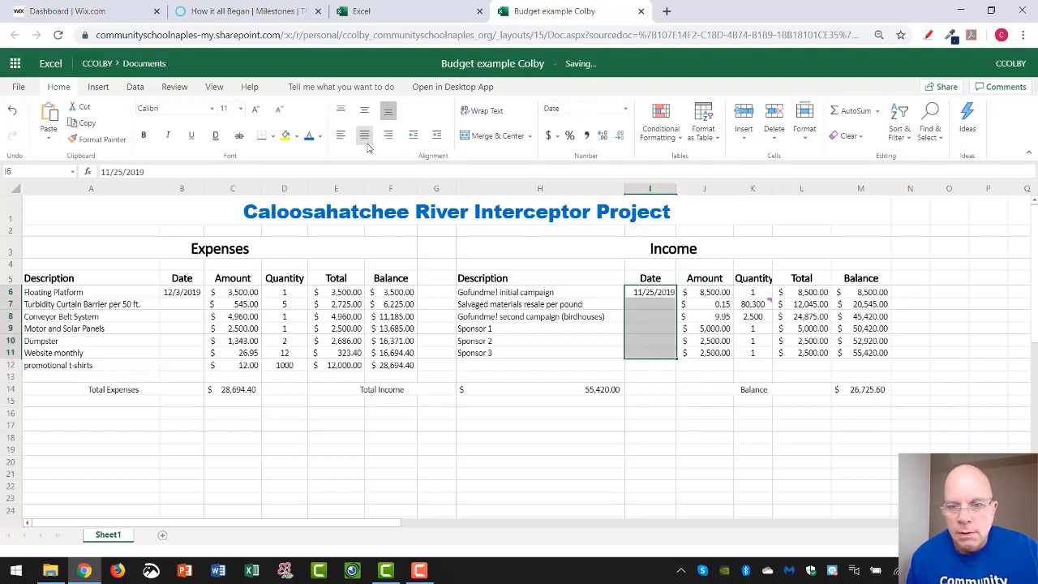
left_click(727, 321)
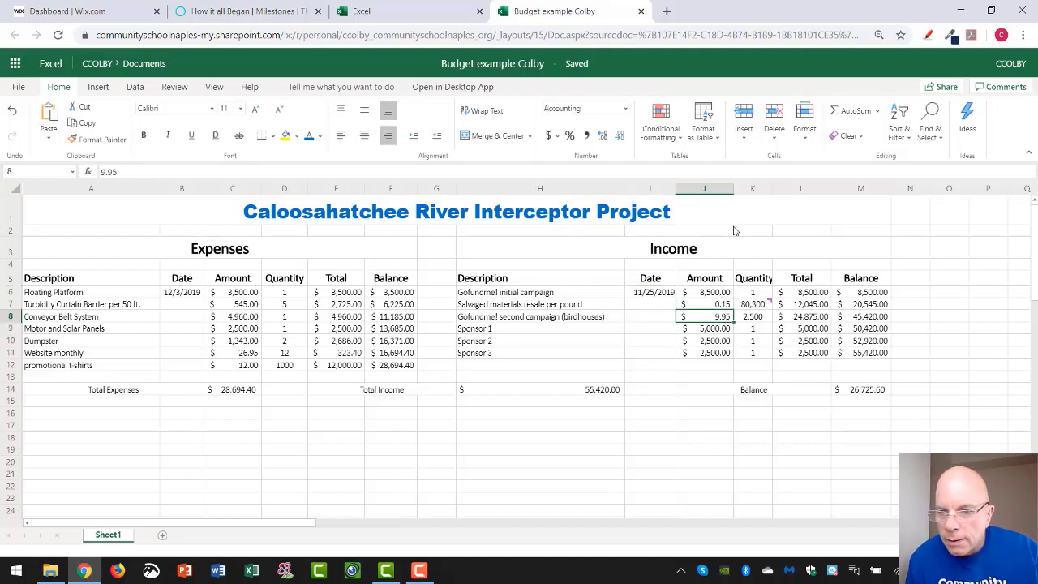
left_click_drag(773, 189, 781, 189)
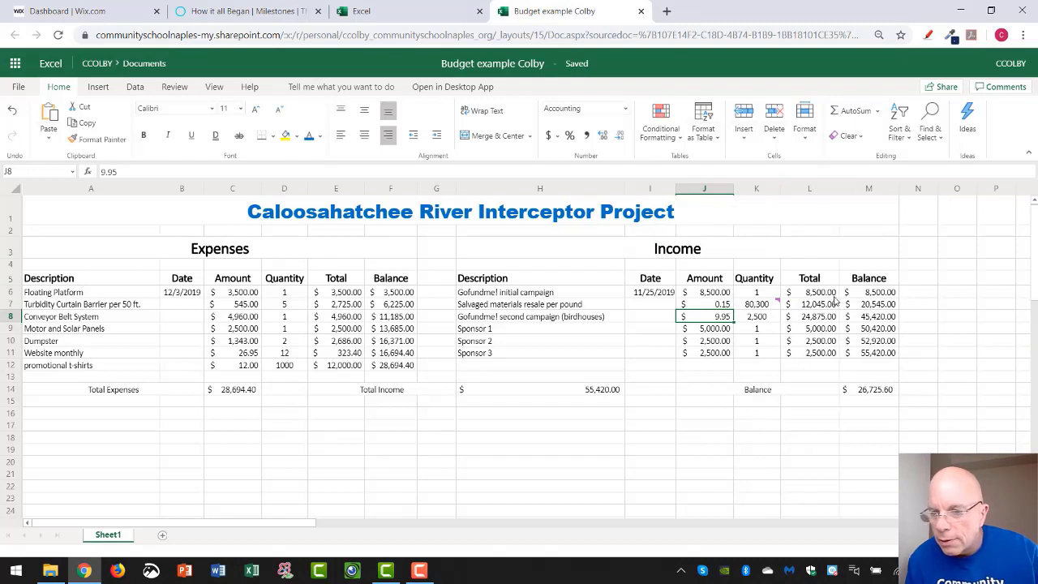
left_click(929, 406)
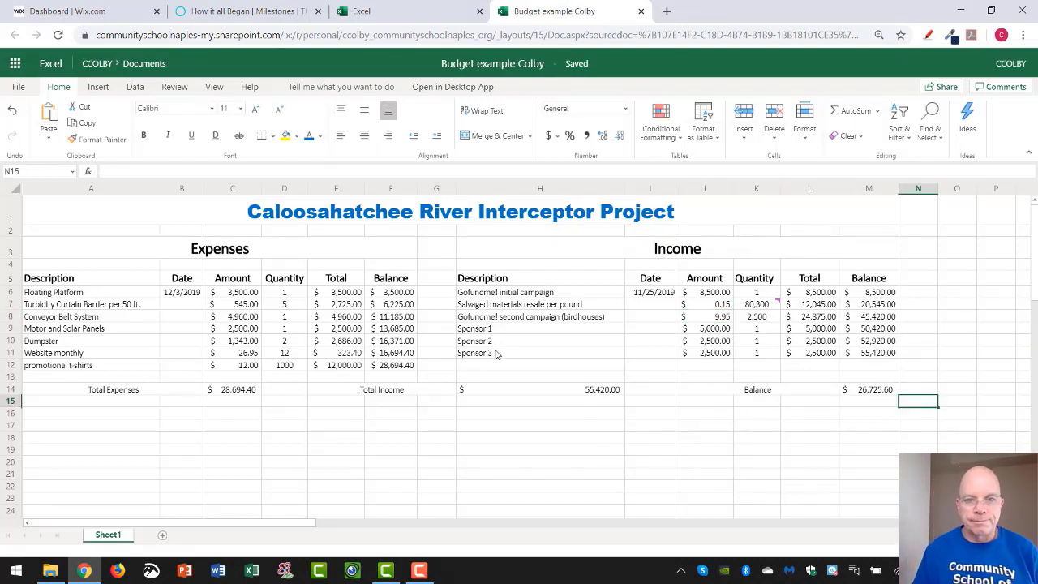
- Put a thick outside border around the merged project title in row 1
left_click(208, 208)
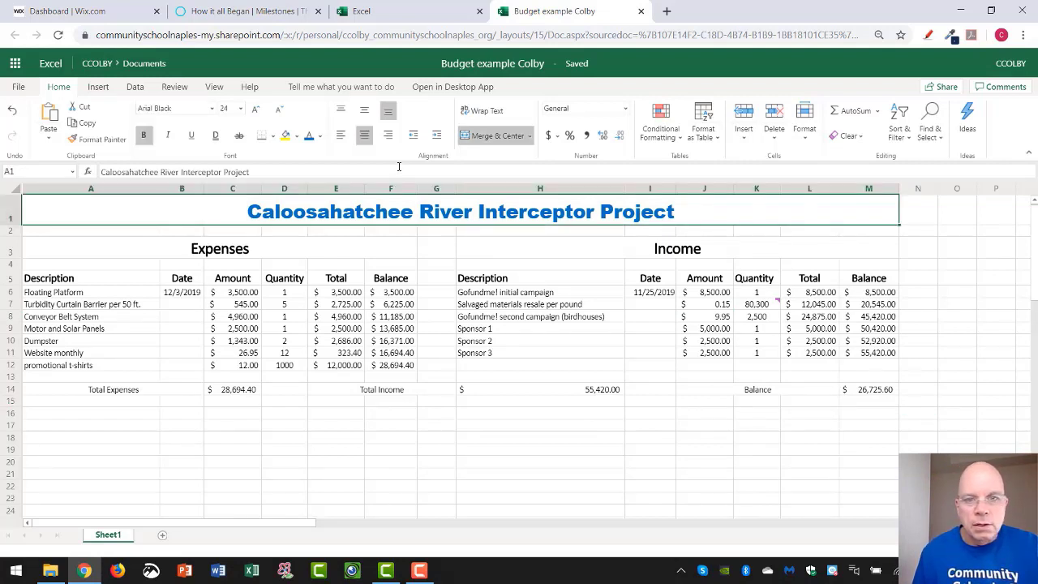
left_click(272, 138)
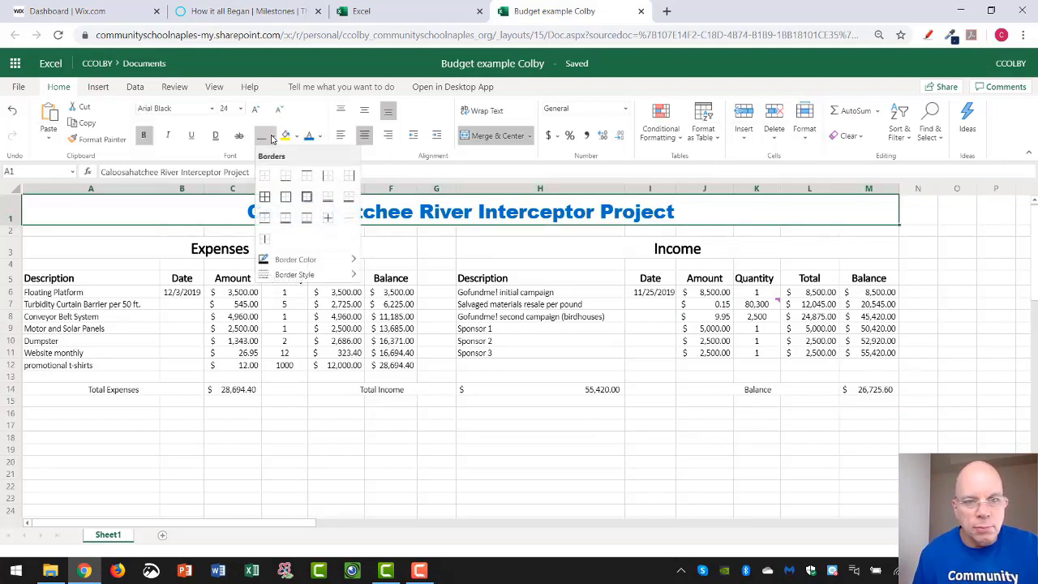
left_click(307, 200)
left_click(390, 231)
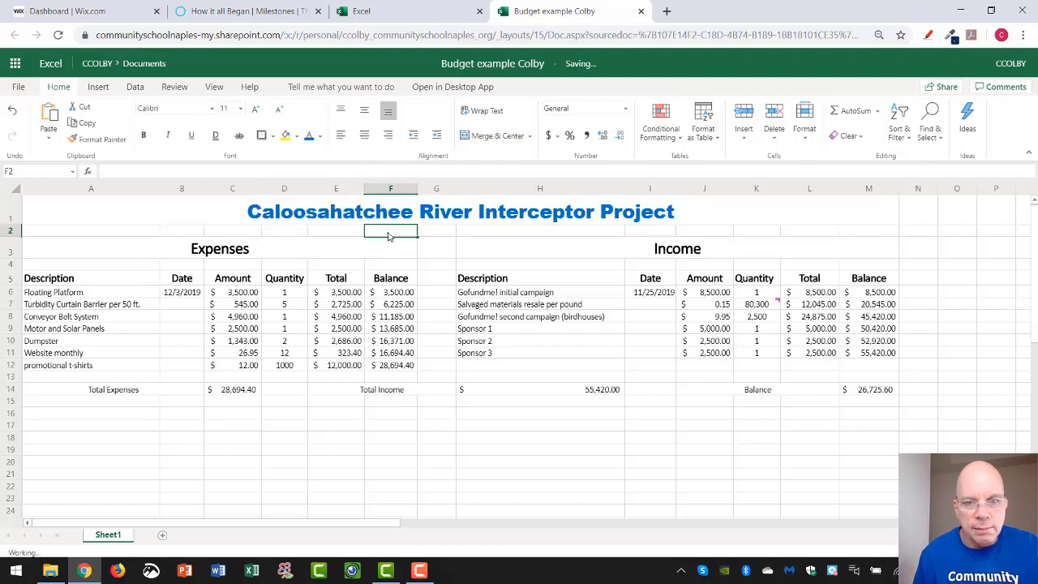
left_click(204, 217)
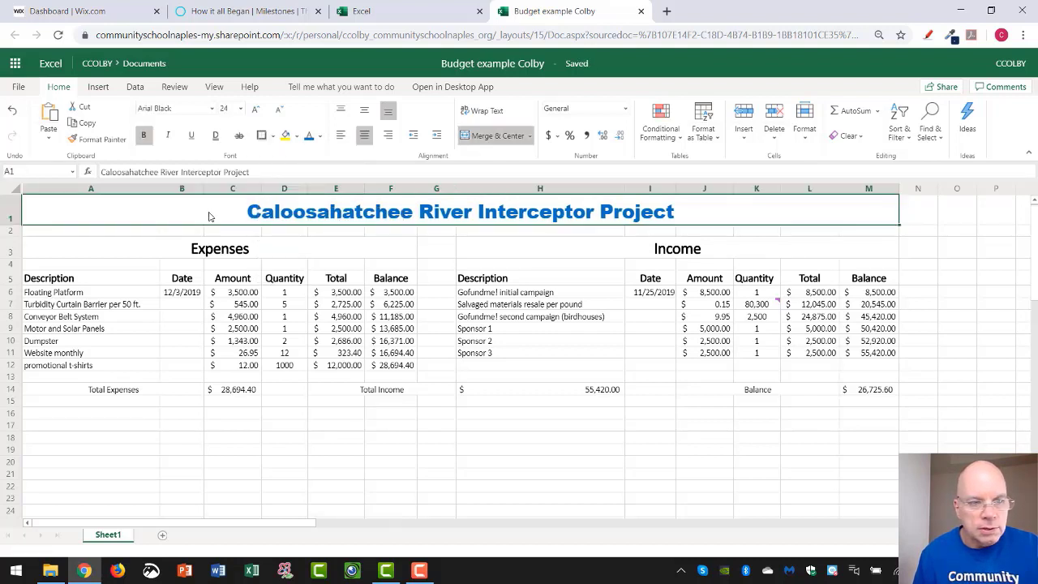
left_click(344, 232)
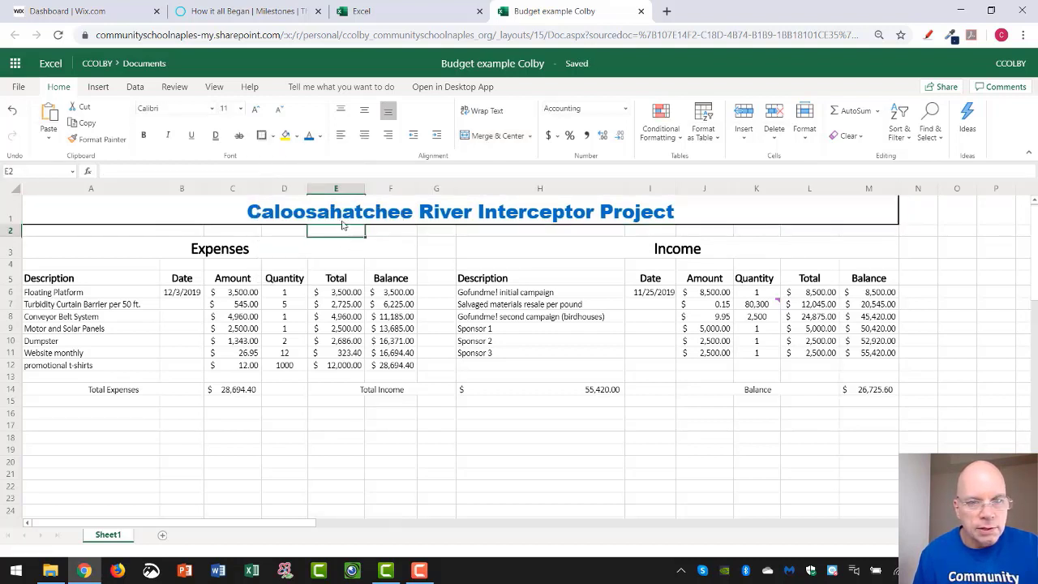
left_click(257, 214)
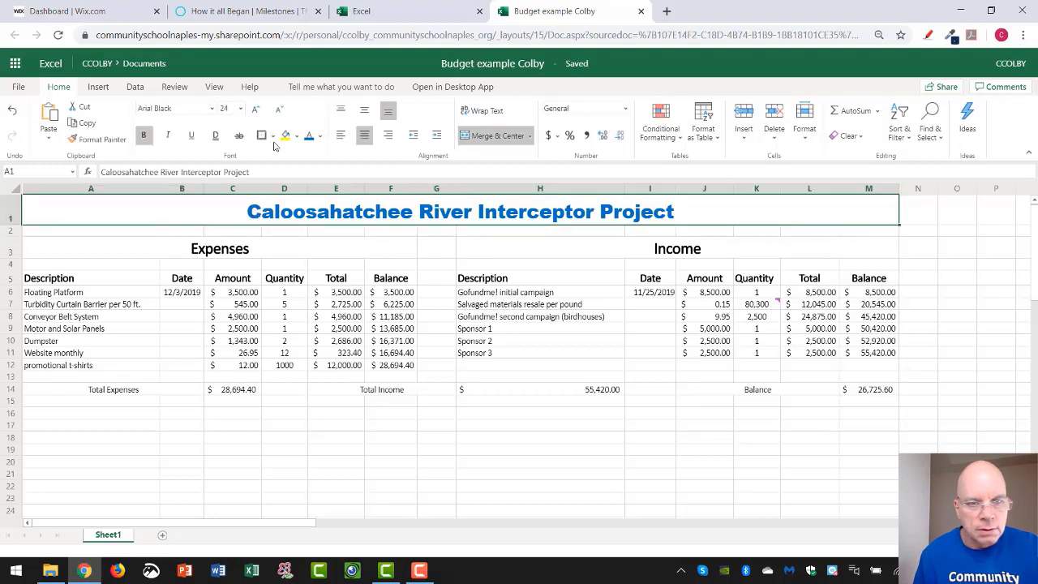
left_click(357, 249)
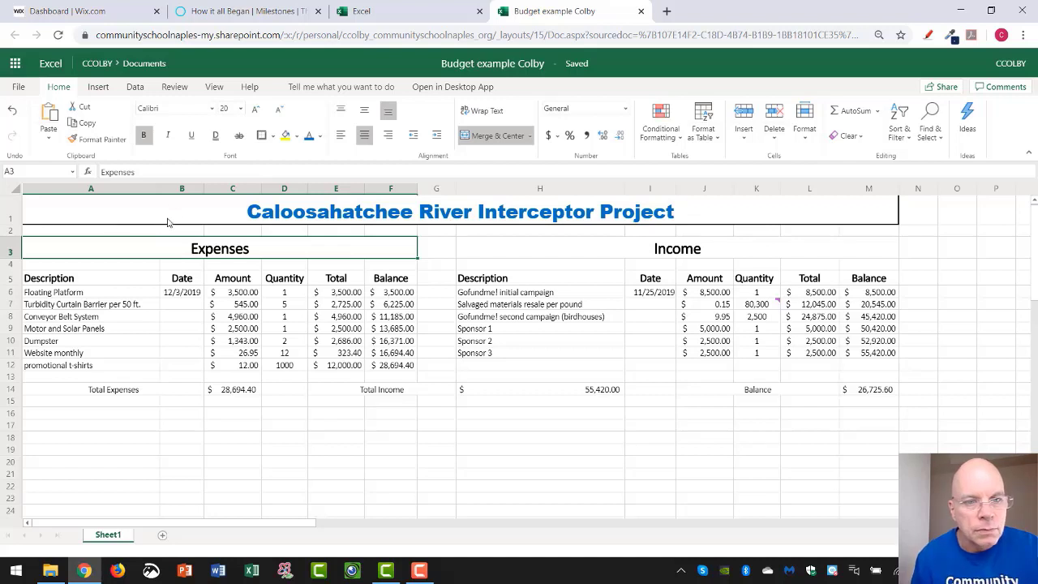
- Insert a blank row above the project title row
left_click(13, 211)
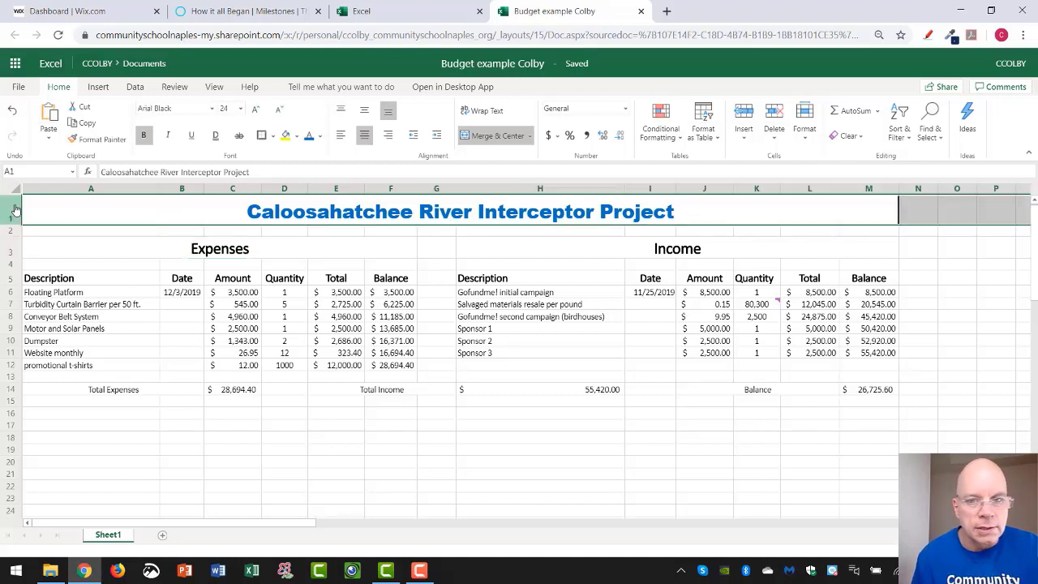
right_click(14, 209)
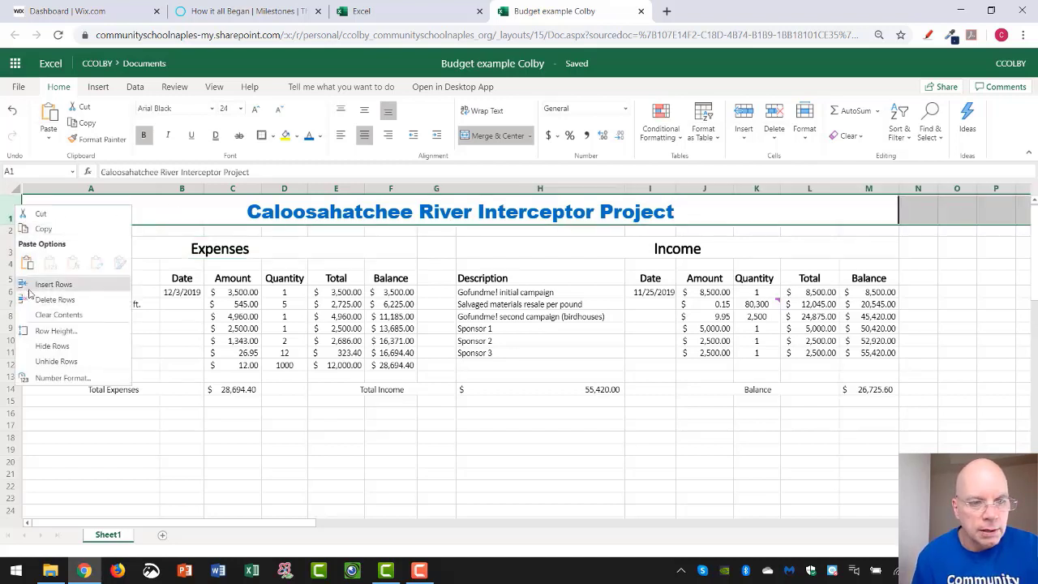
left_click(53, 285)
left_click(287, 261)
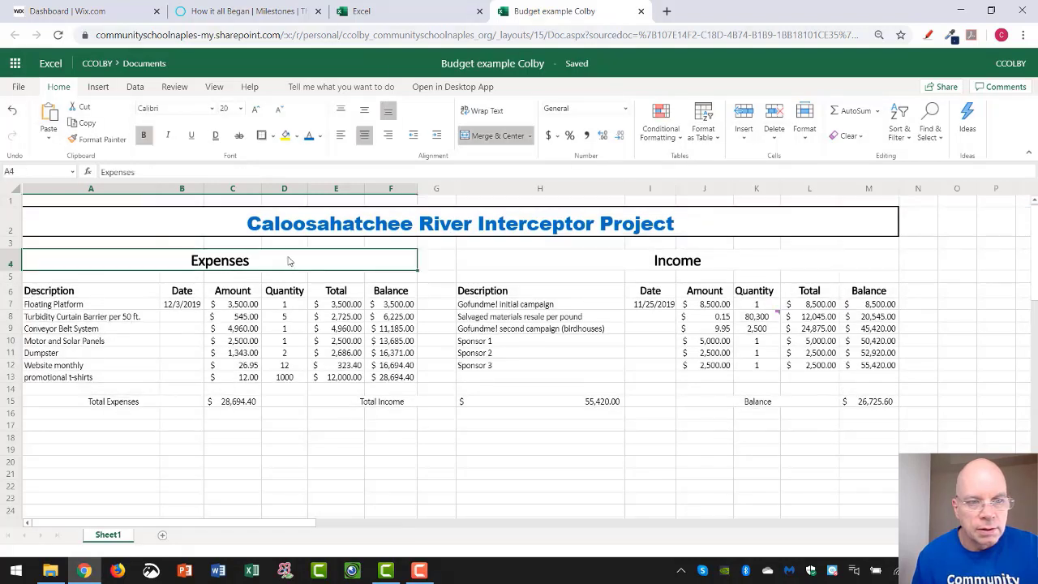
left_click(73, 192)
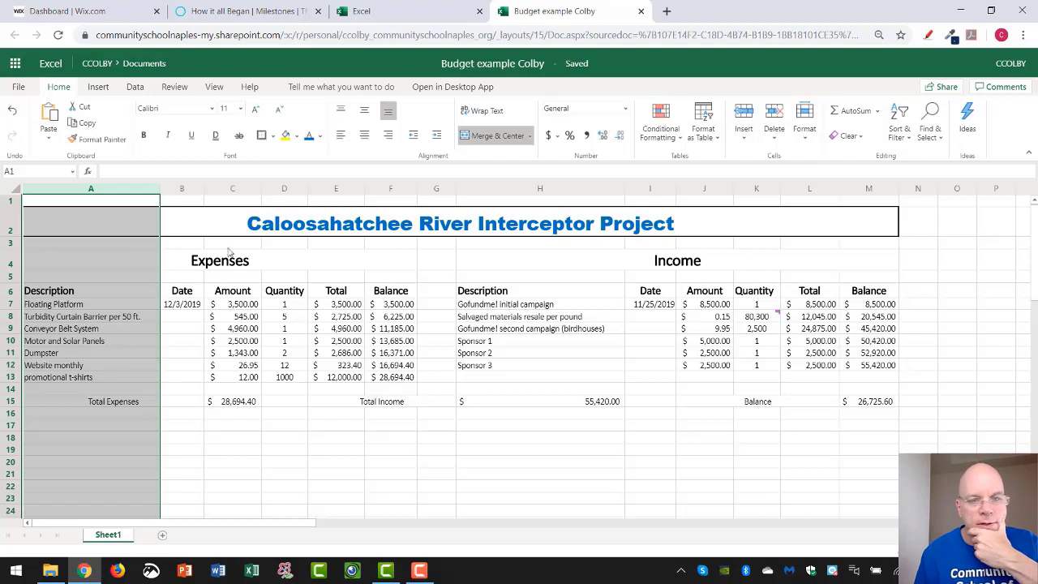
left_click(313, 245)
left_click(468, 233)
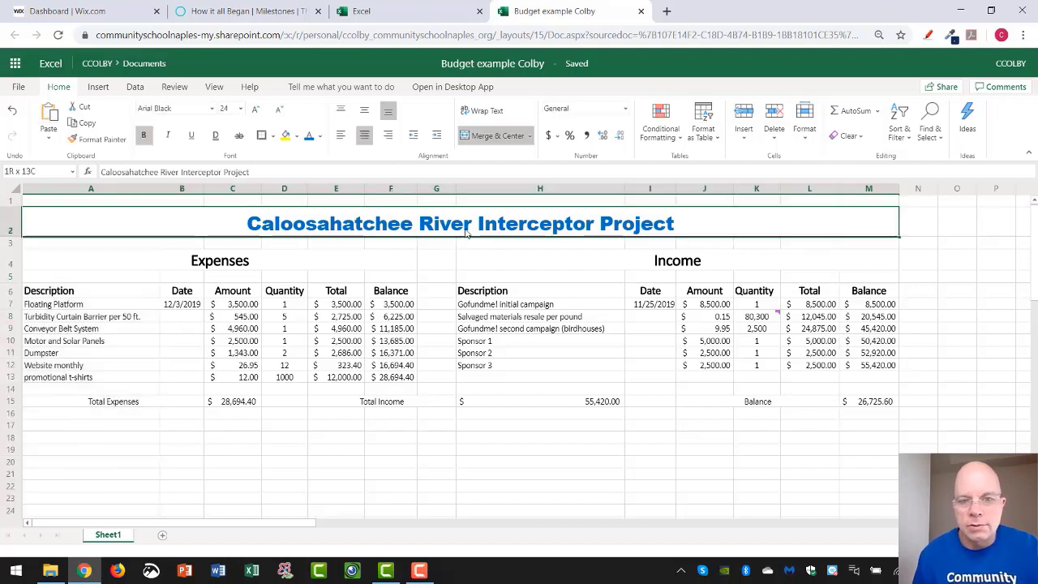
left_click(250, 270)
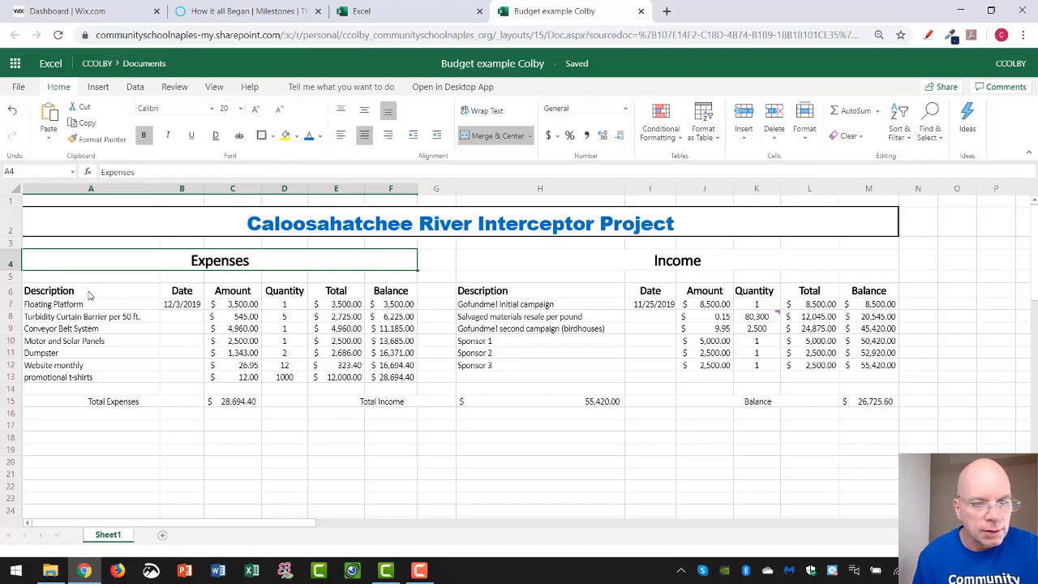
- Apply all borders to the Expenses table in A6 to F13, including its column headings
left_click_drag(74, 290, 388, 379)
left_click(273, 135)
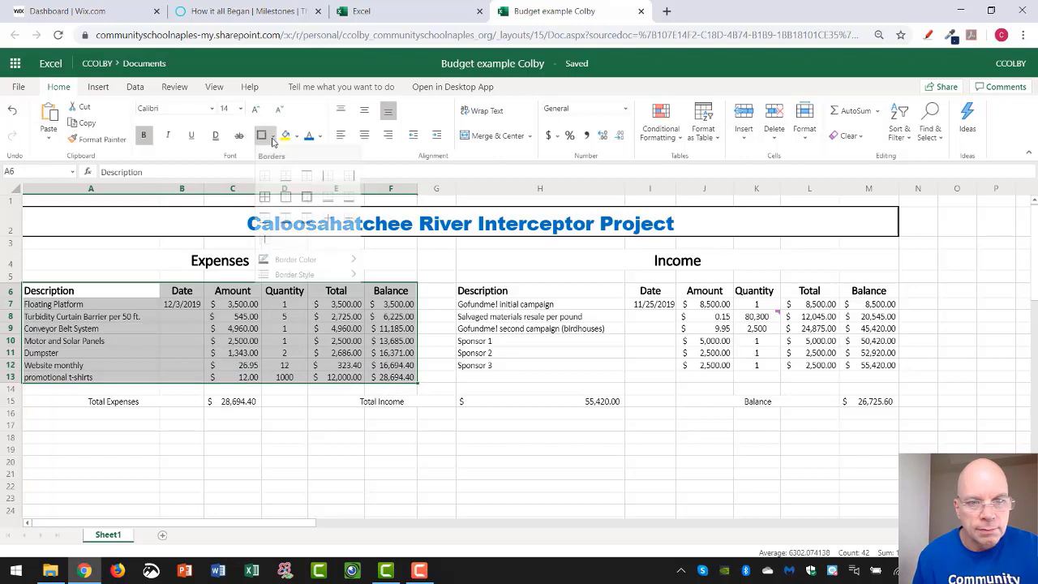
left_click(265, 196)
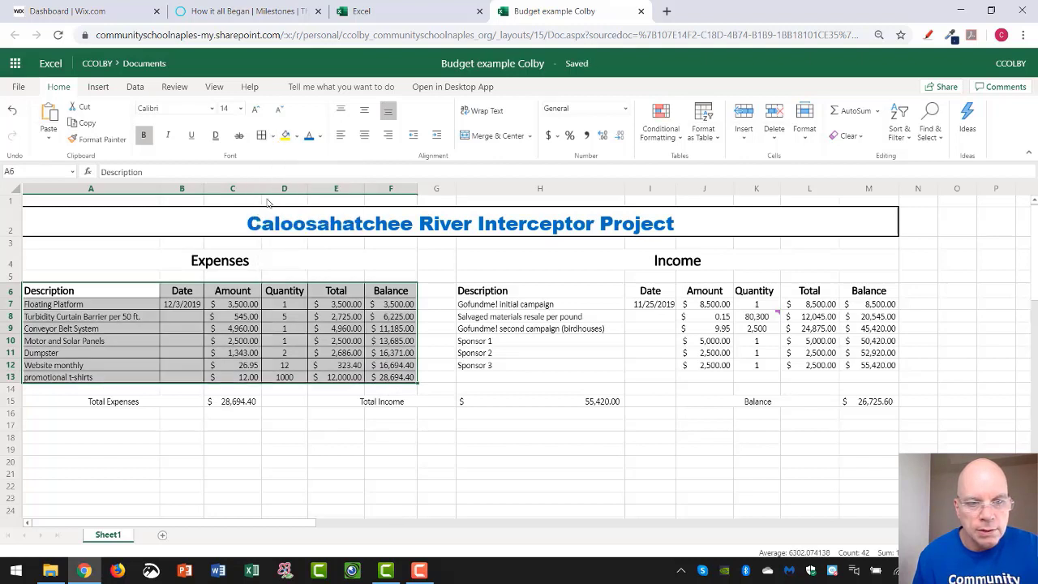
left_click(302, 335)
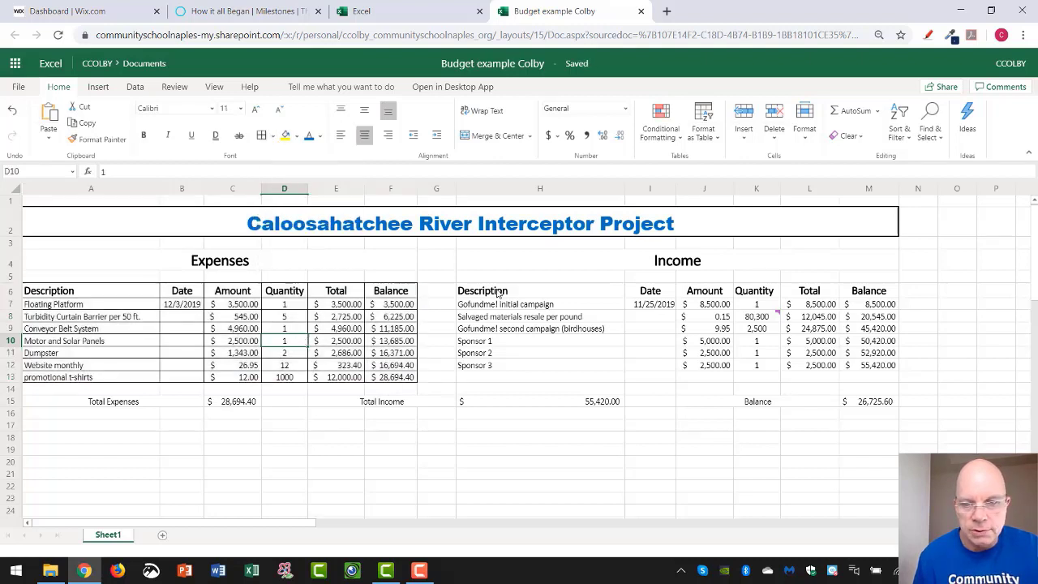
- Apply all borders to the Income table in H6 to M12, including its column headings
left_click_drag(499, 293, 868, 365)
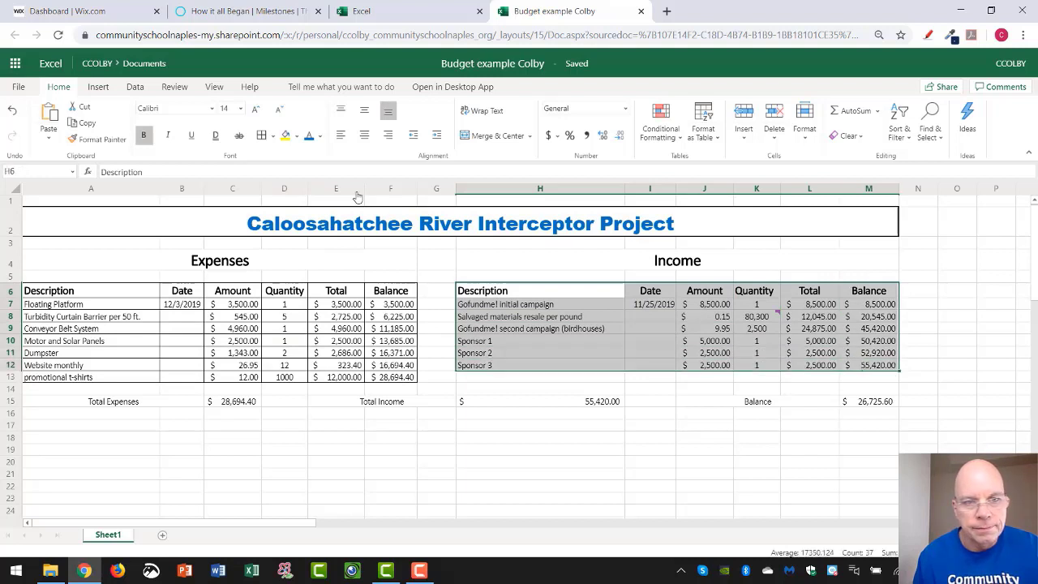
left_click(261, 136)
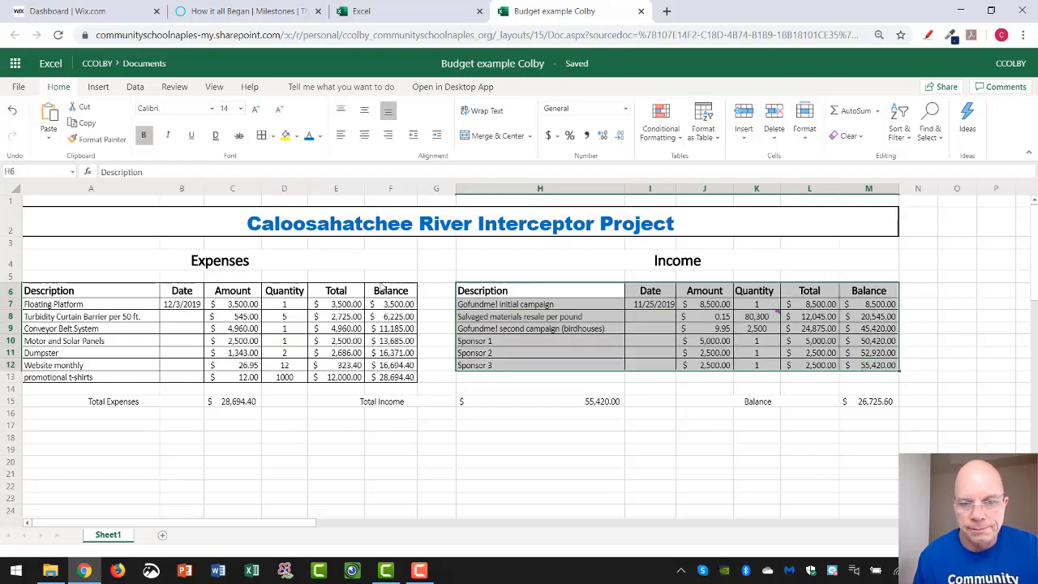
left_click(414, 304)
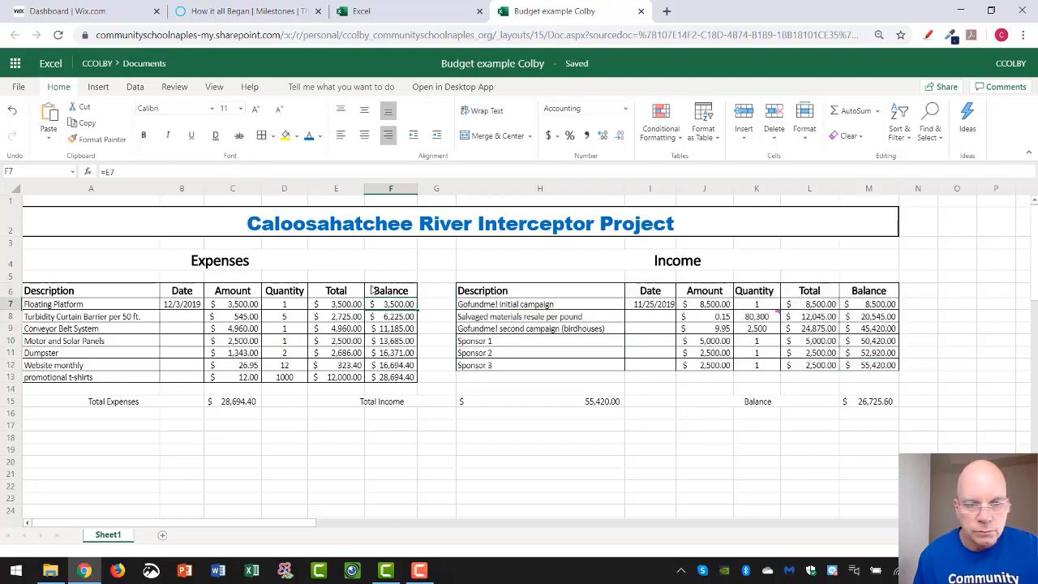
- Delete the blank row 5 between the Expenses and Income headings and their tables
left_click(65, 262)
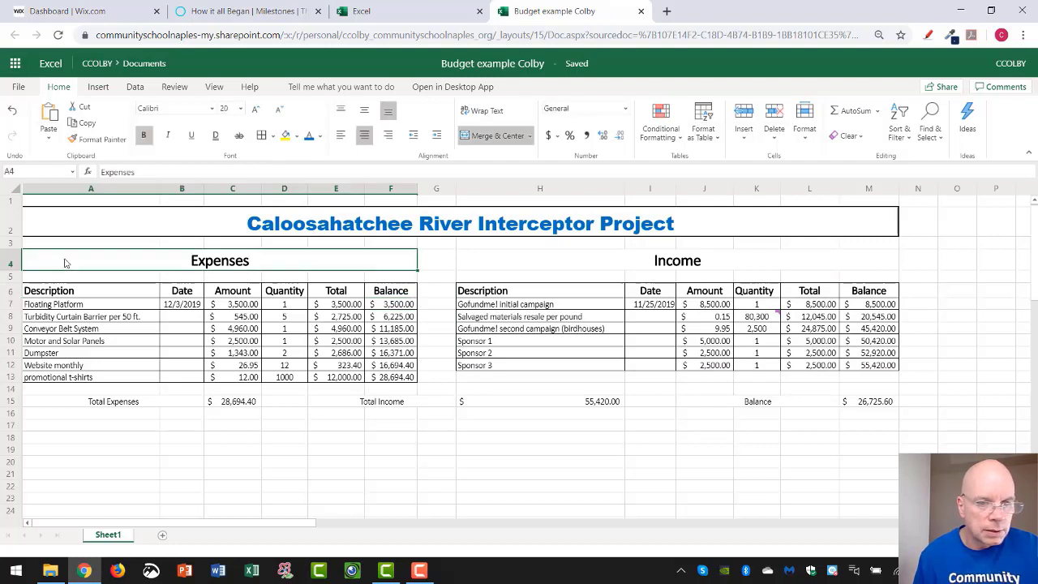
left_click(15, 279)
right_click(15, 278)
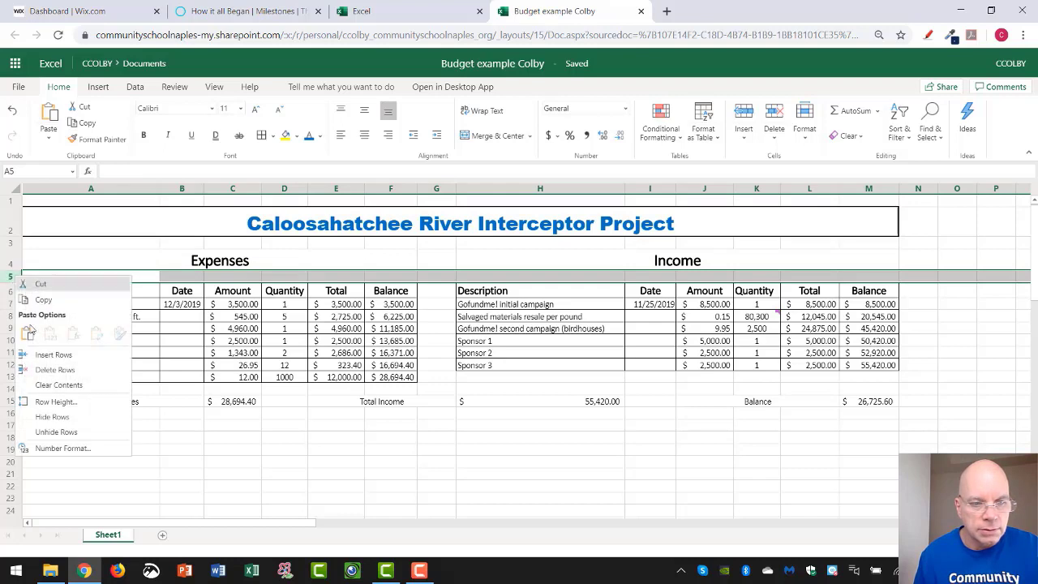
left_click(47, 370)
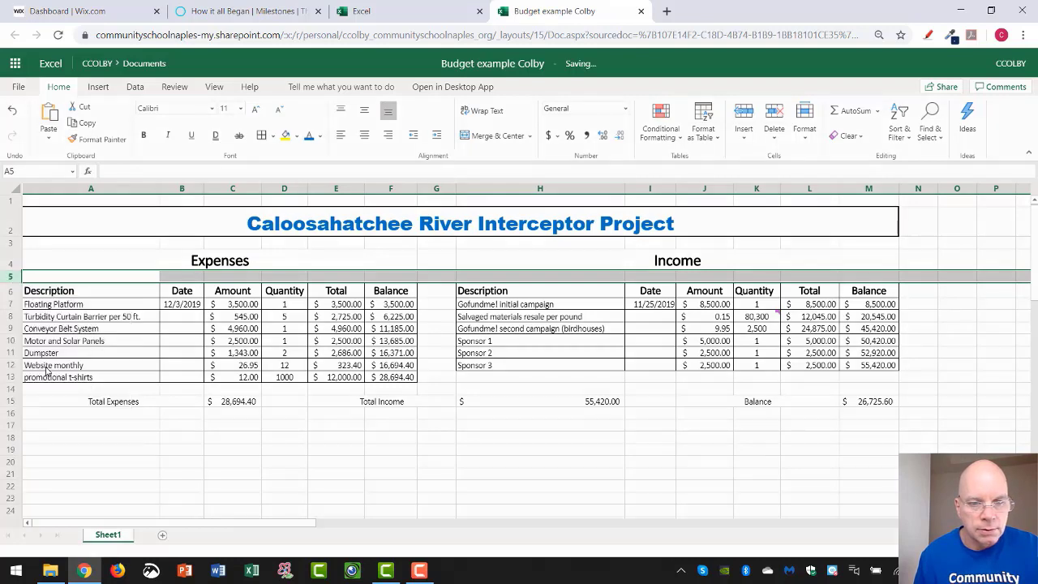
left_click(264, 264)
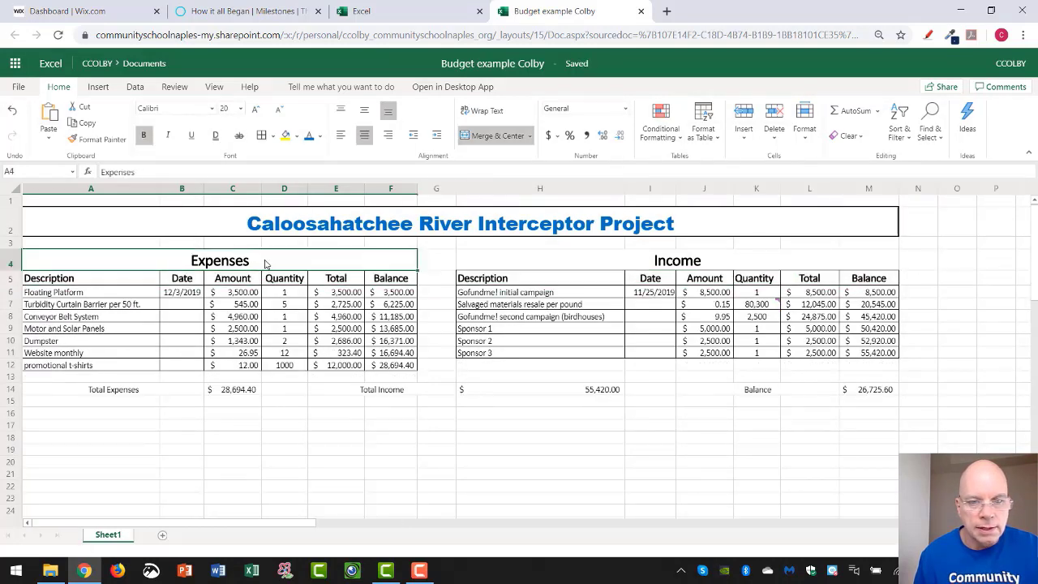
- Apply a thick bottom border to the merged Expenses heading in A4
left_click(275, 137)
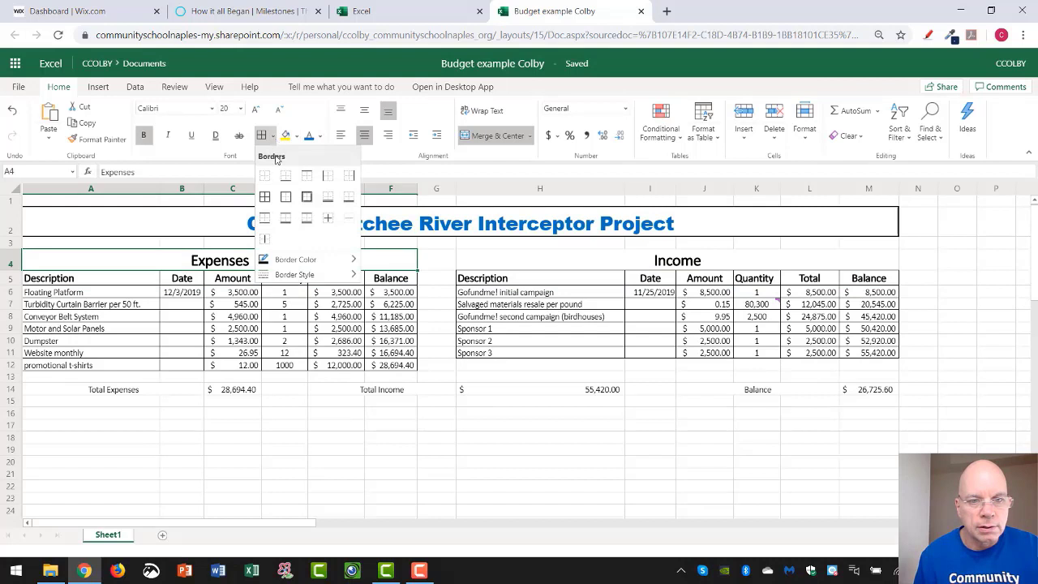
left_click(348, 201)
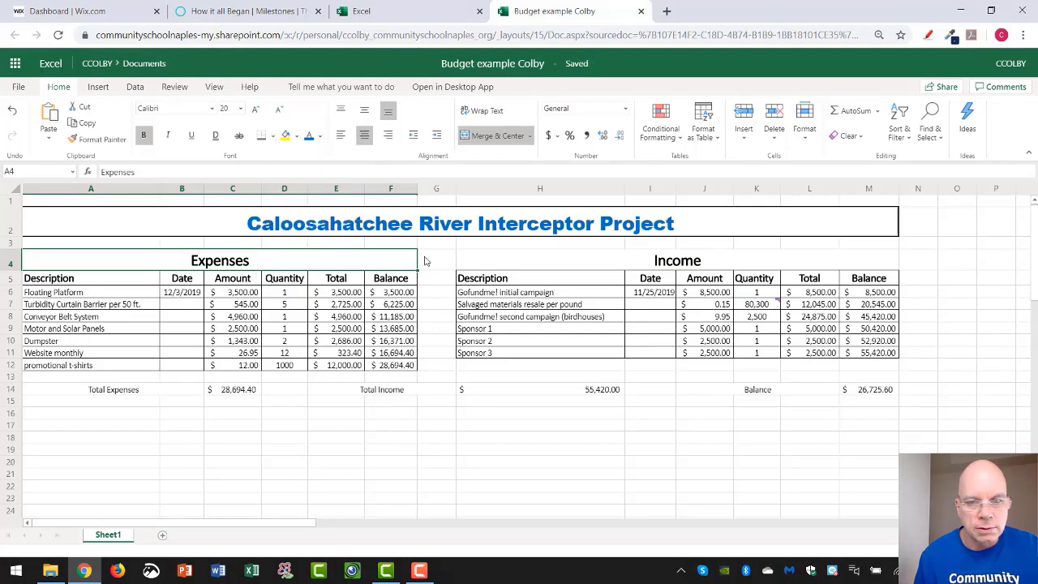
left_click(425, 260)
left_click(377, 264)
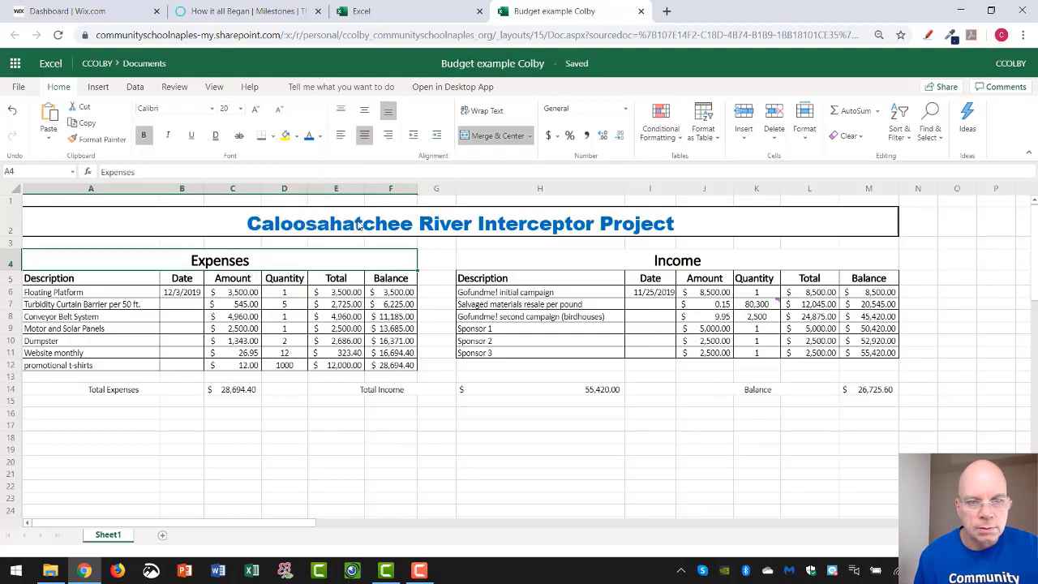
- Set the border line style to the thick solid line with the Expenses heading in A4 selected
left_click(275, 138)
mouse_move(317, 278)
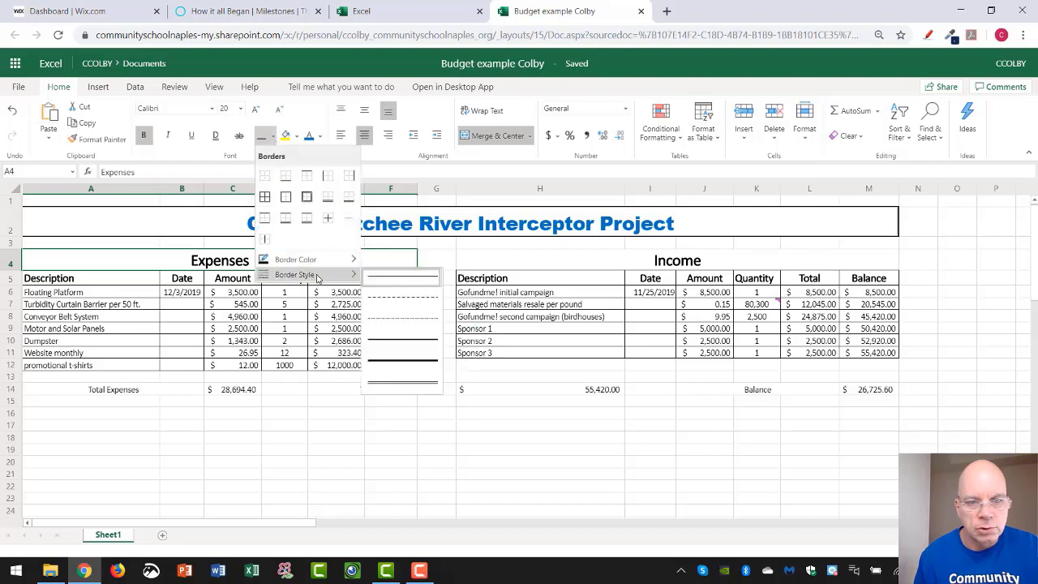
left_click(401, 375)
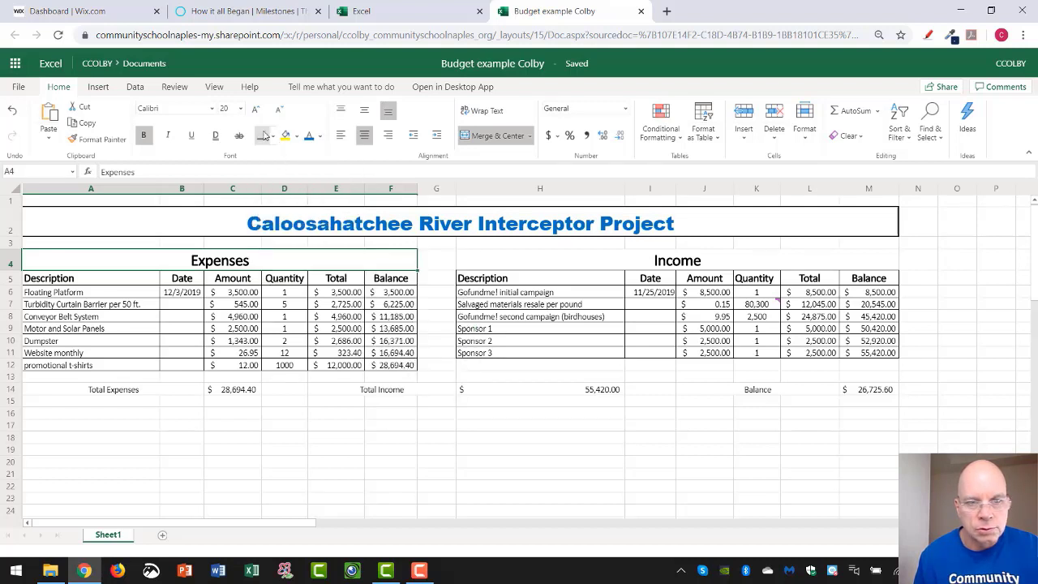
left_click(447, 249)
left_click(380, 261)
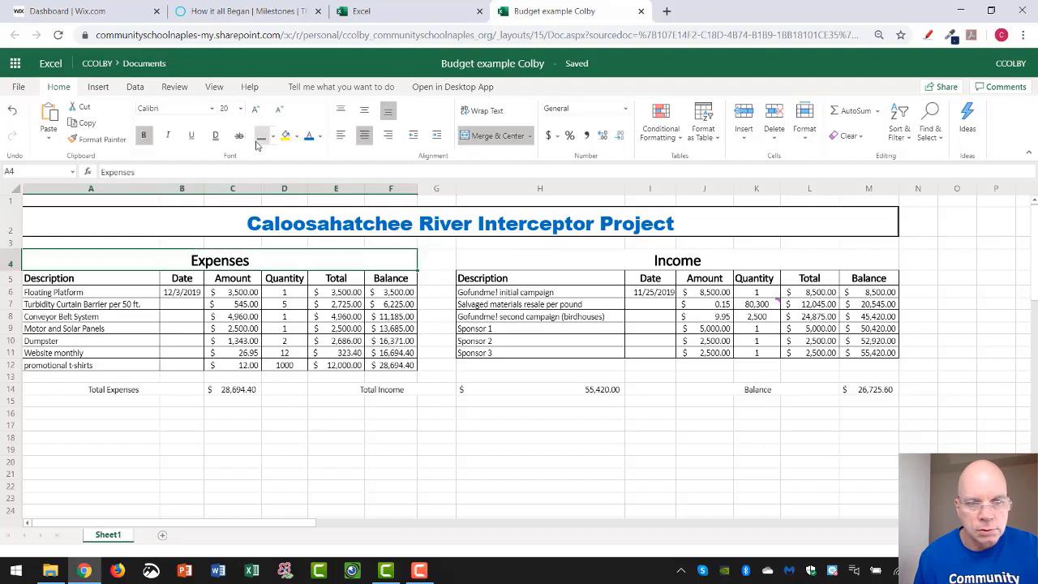
left_click(450, 259)
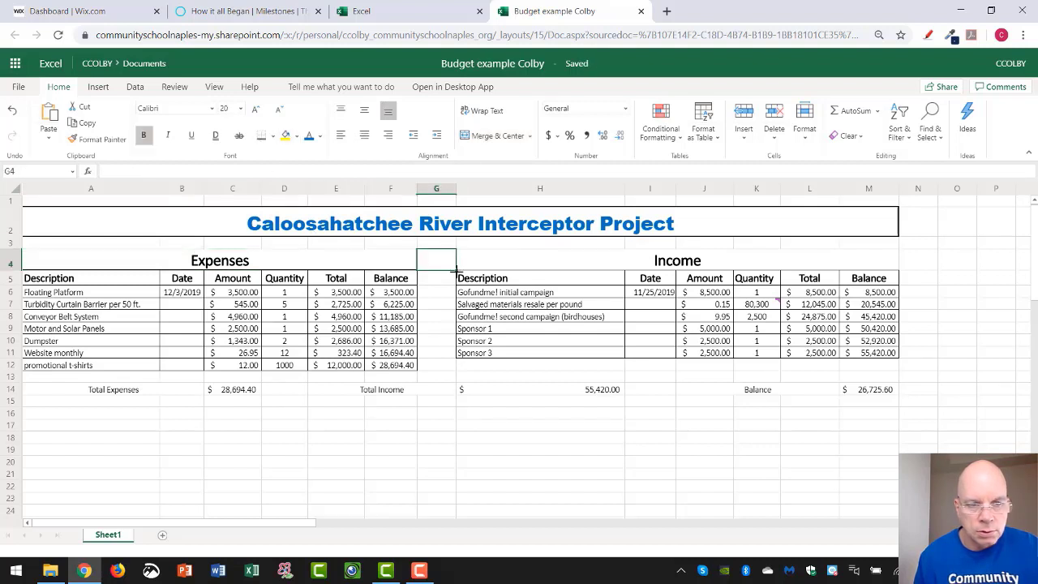
left_click(319, 259)
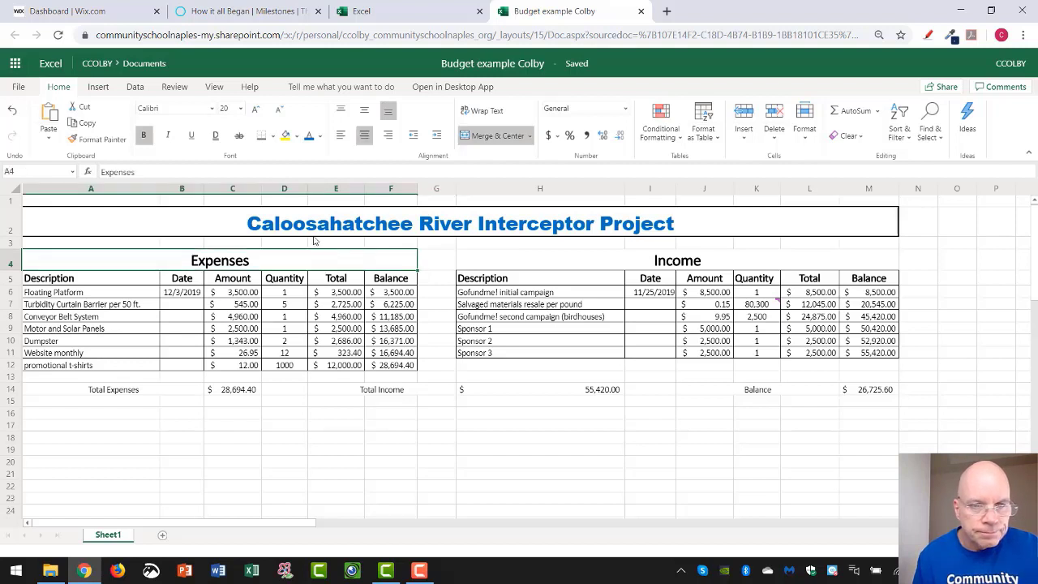
left_click(274, 136)
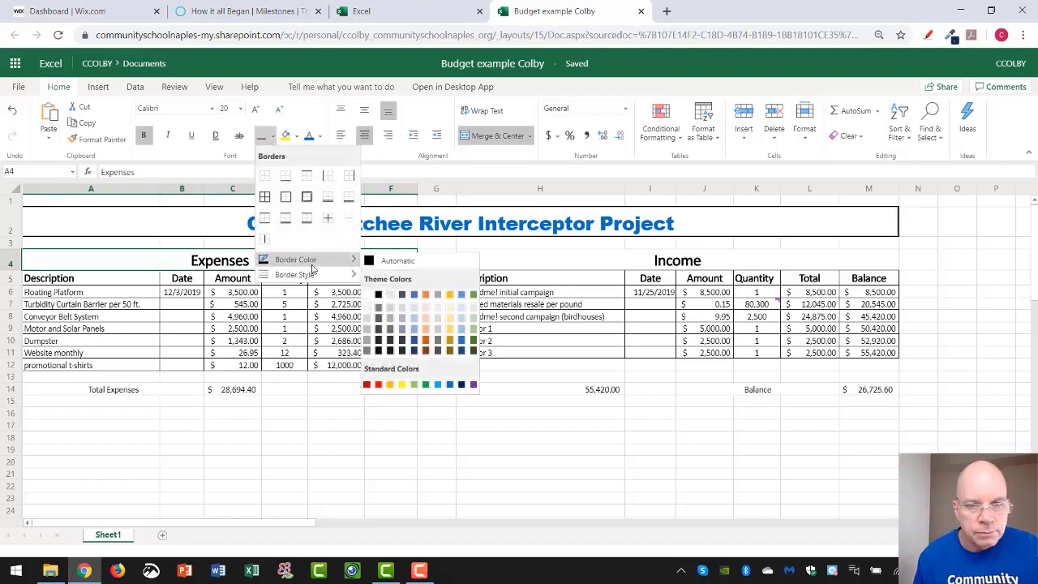
mouse_move(318, 276)
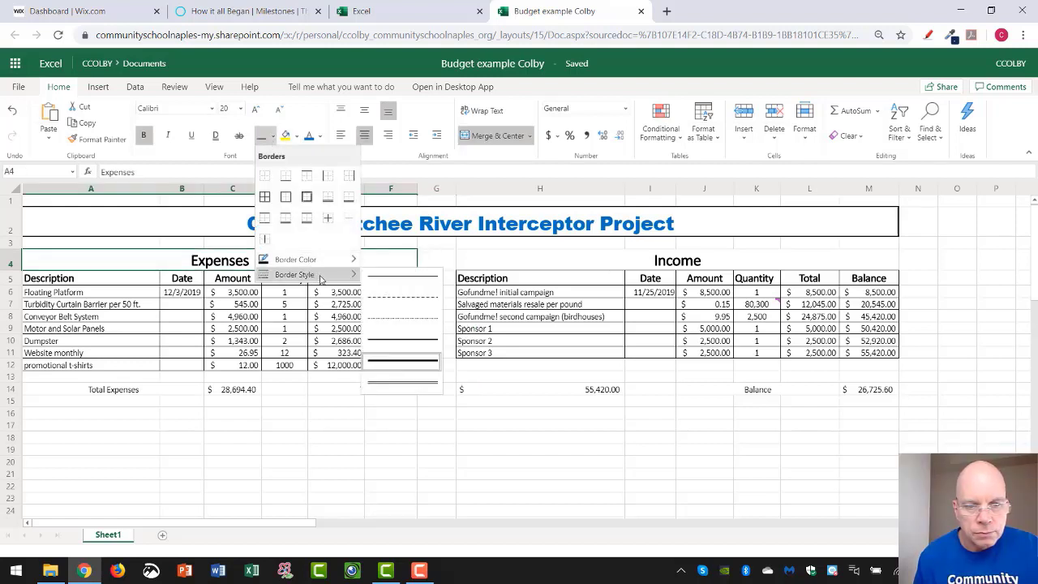
left_click(560, 265)
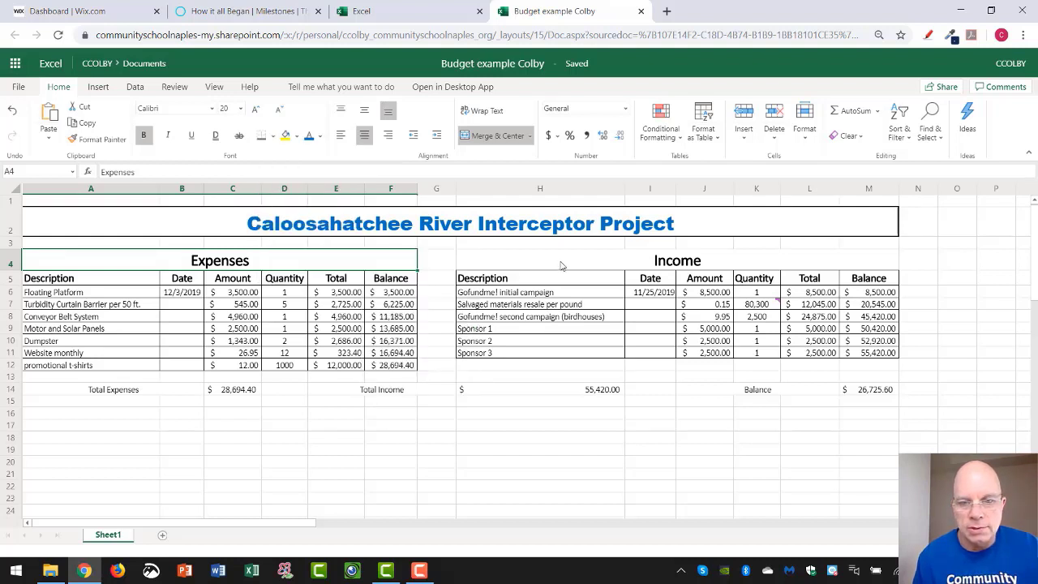
left_click(635, 262)
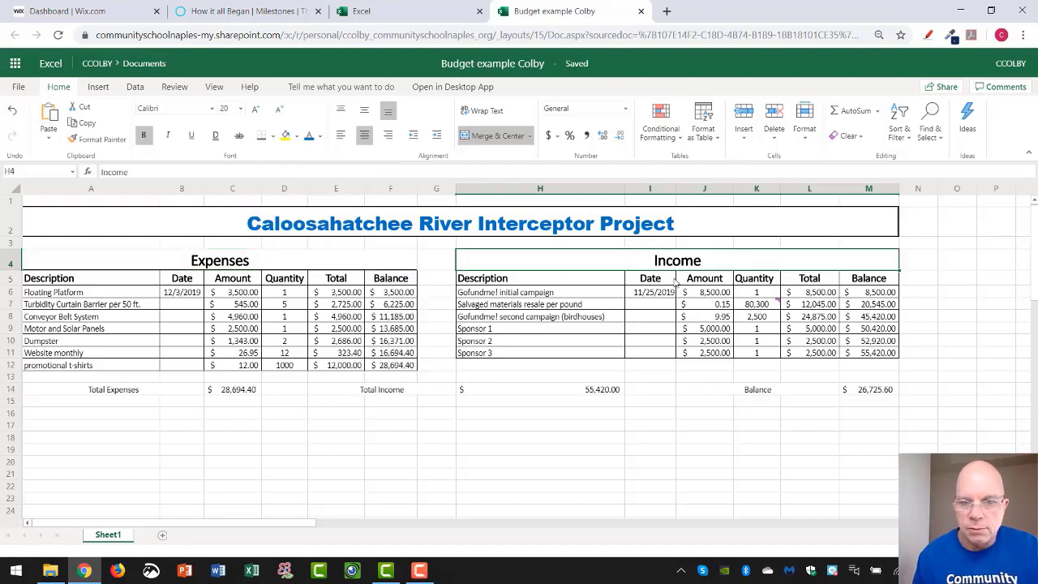
- Apply the thick bottom border to the merged Income heading in H4
left_click(261, 136)
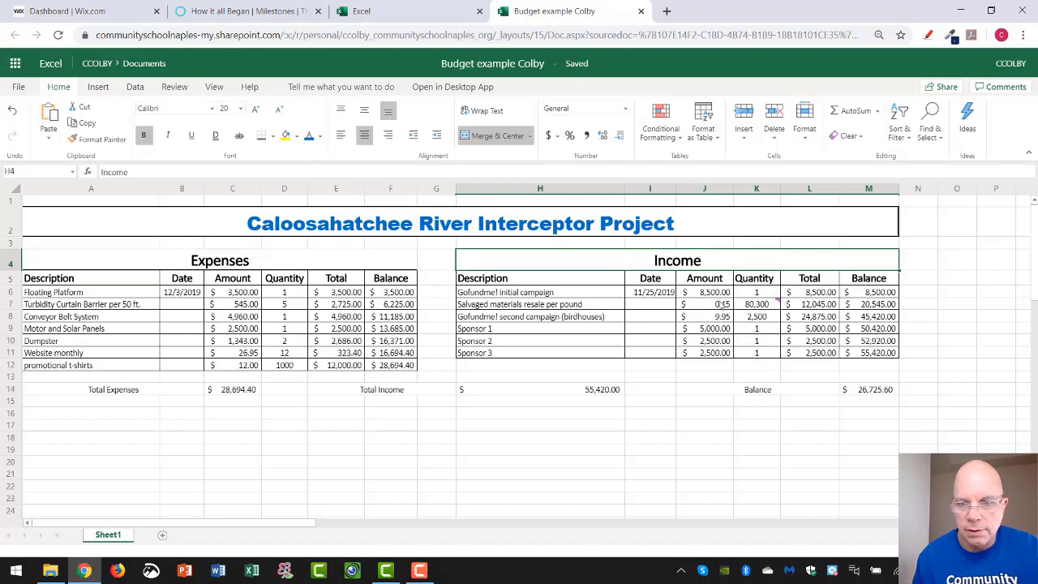
left_click(759, 306)
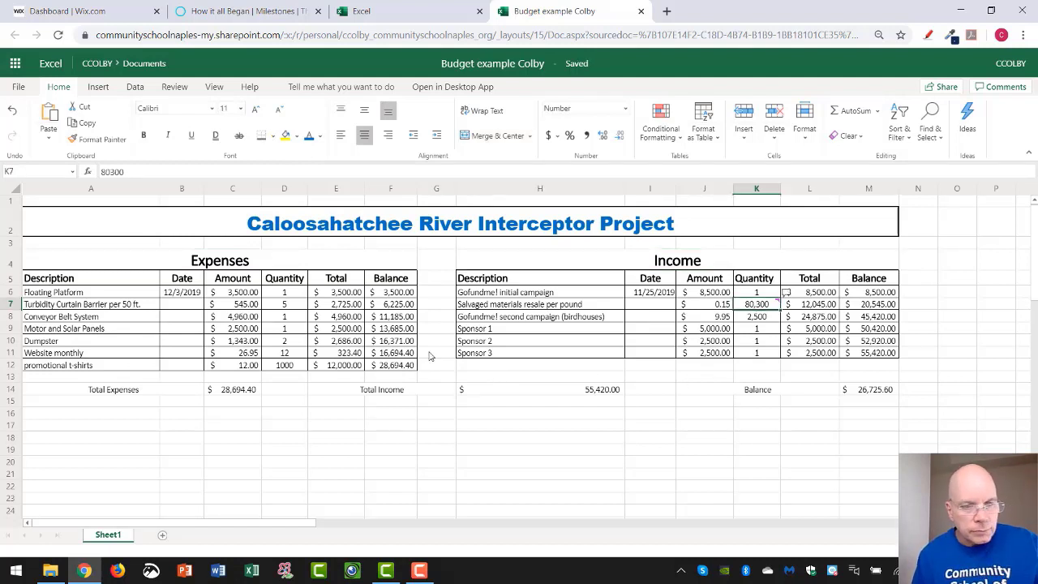
- Fill the Expenses table in A4 to F12, including its heading, with light orange
left_click_drag(99, 257, 307, 367)
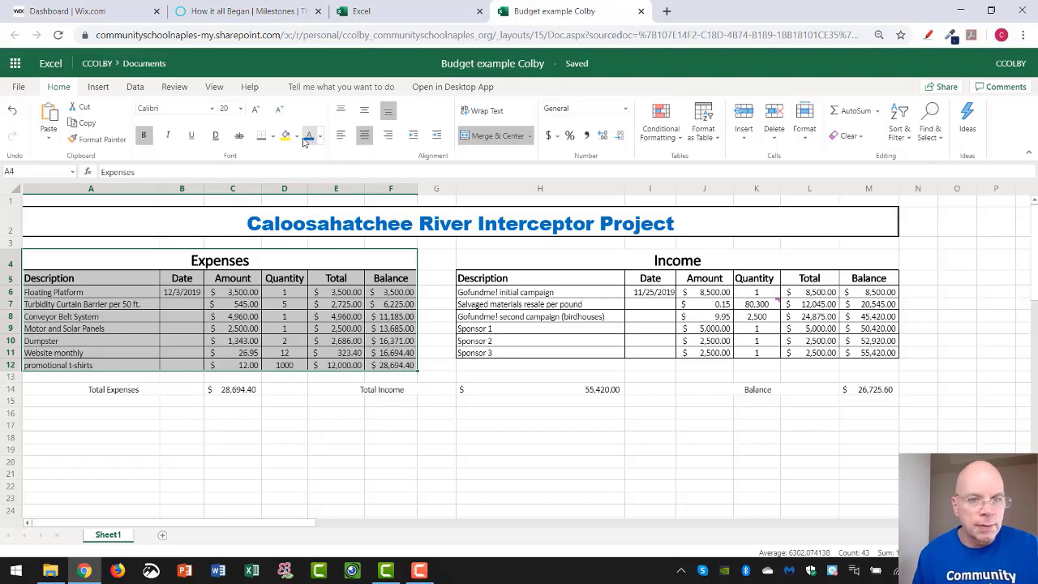
left_click(297, 138)
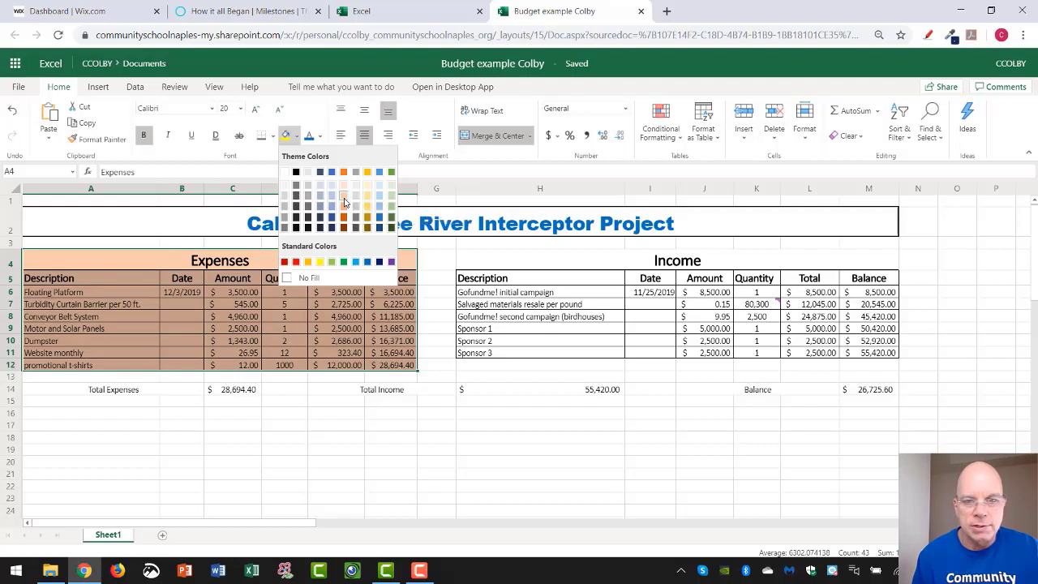
left_click(344, 202)
left_click(393, 306)
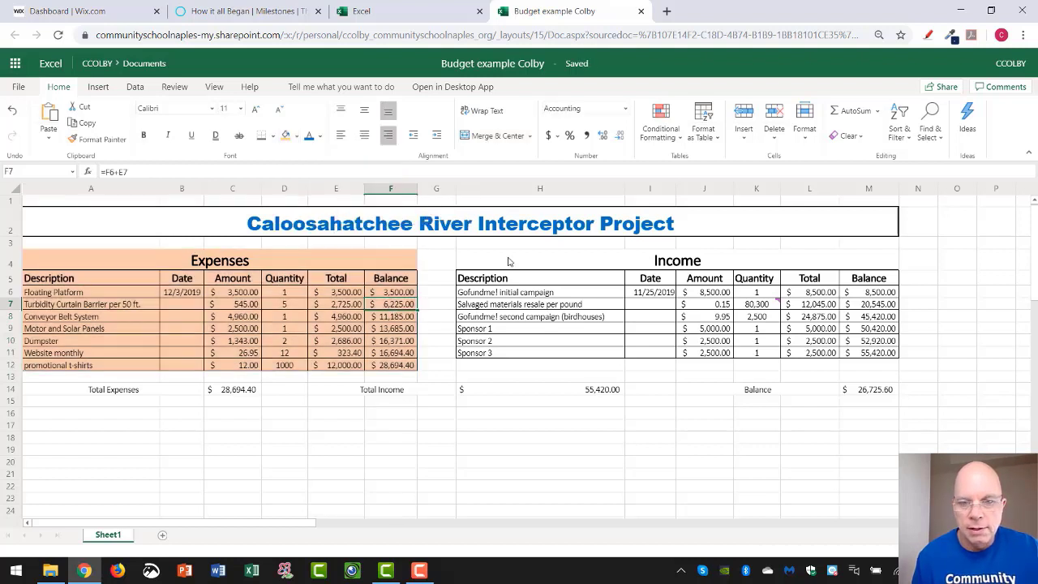
- Fill the Income table in H4 to M11, including its heading, with light green
left_click_drag(507, 261, 787, 357)
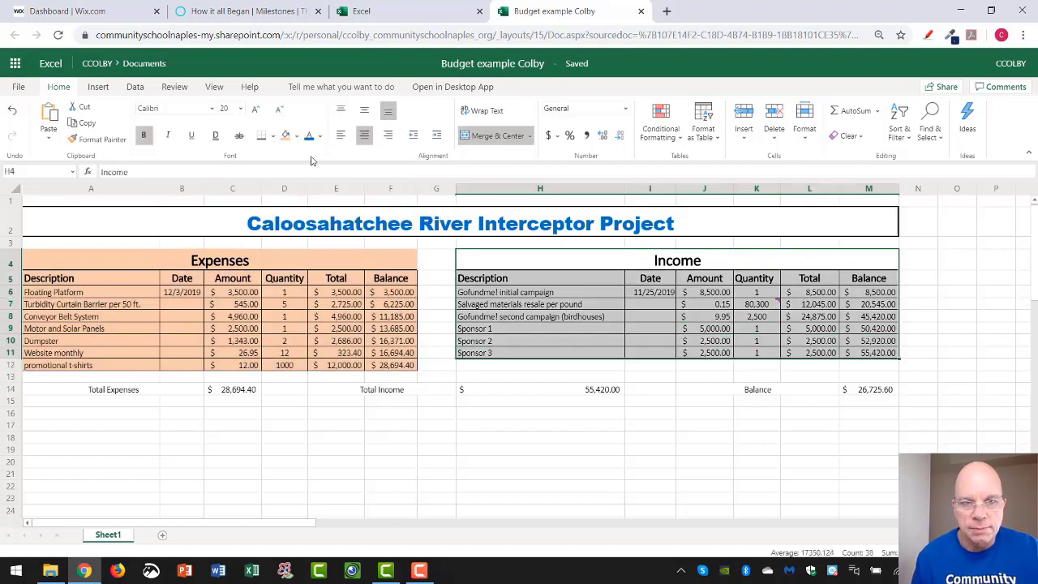
left_click(297, 135)
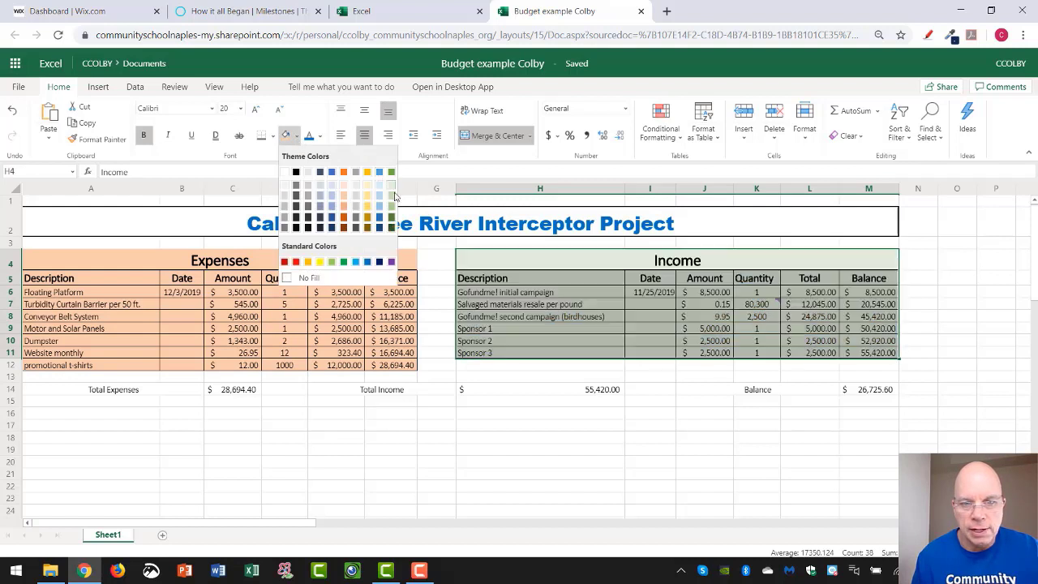
left_click(390, 202)
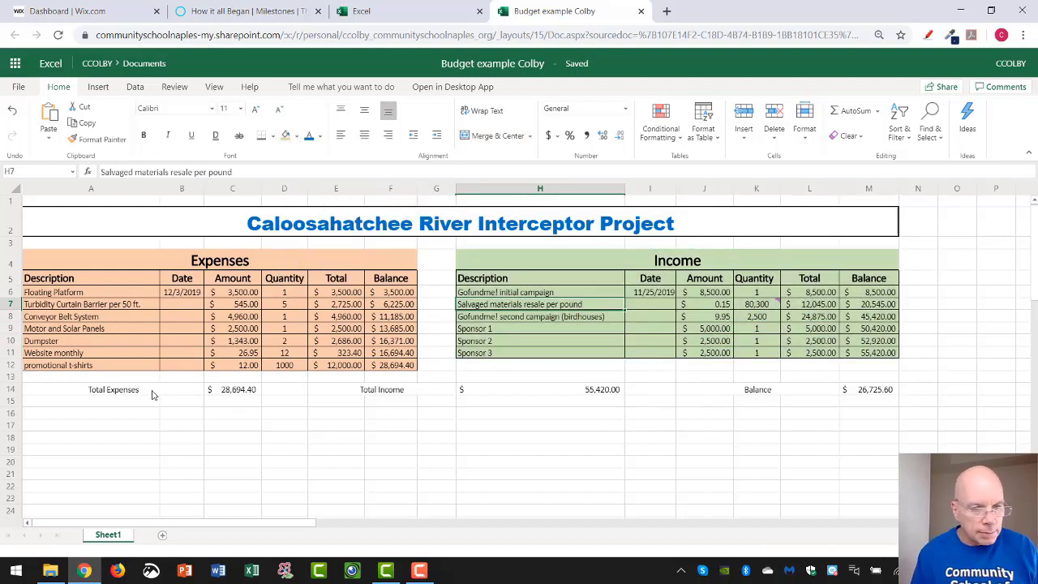
- Fill the Total Income label and amount in row 14 with light green, and the Total Expenses label and amount with light orange
left_click_drag(155, 392, 217, 390)
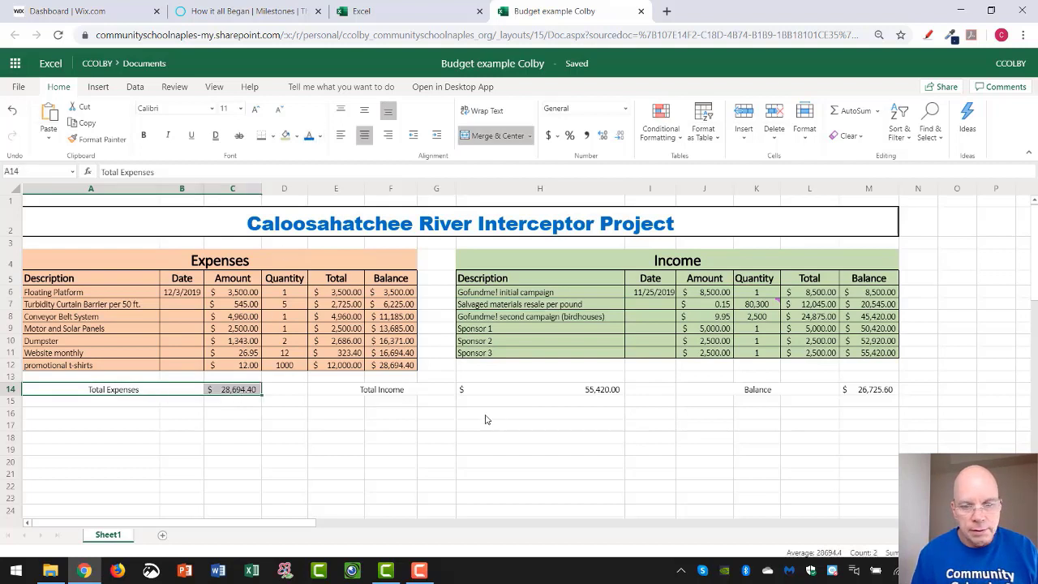
left_click_drag(401, 389, 590, 389)
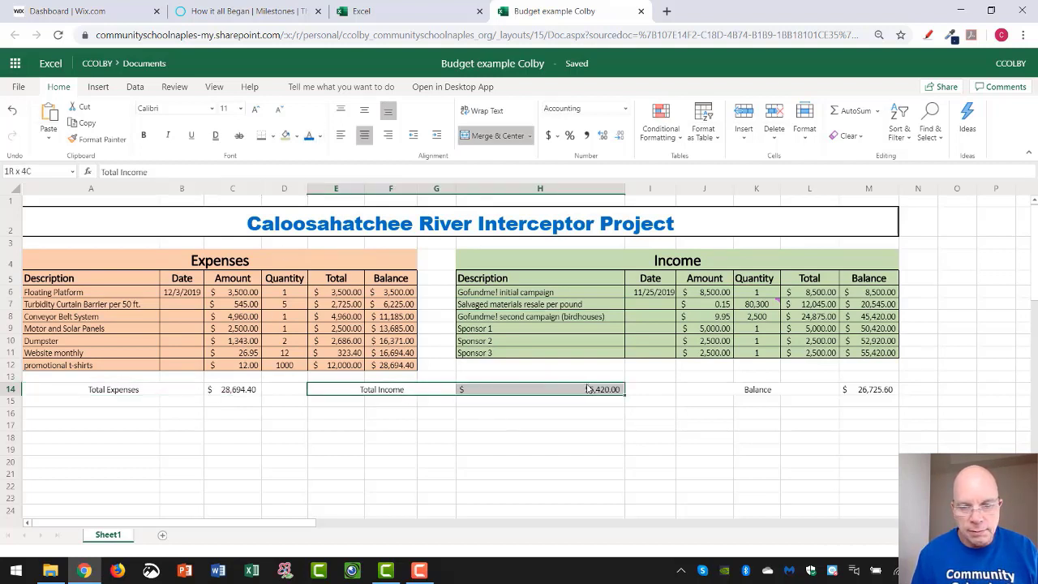
left_click(286, 135)
left_click_drag(121, 394, 235, 390)
left_click(297, 137)
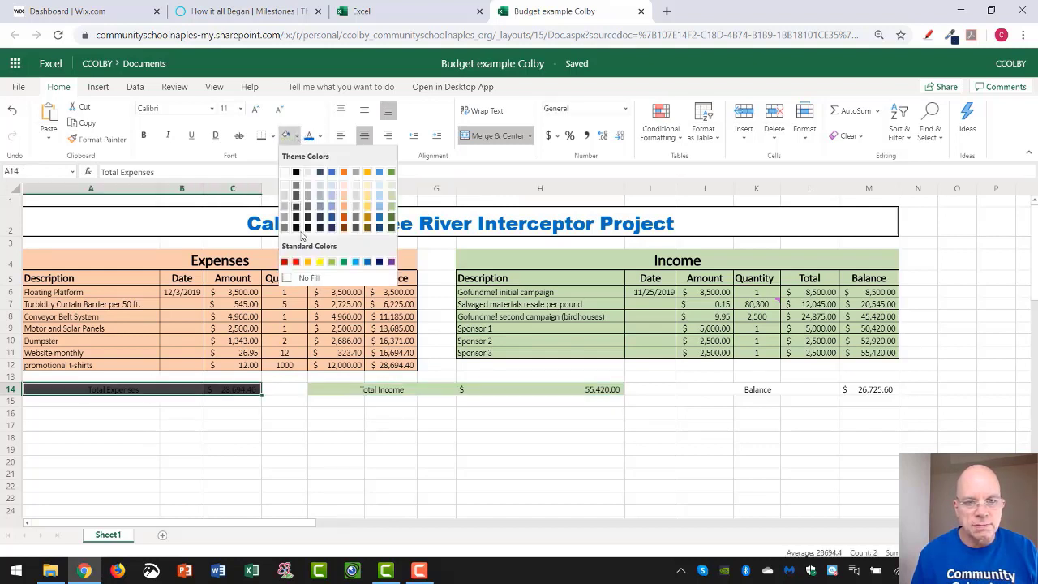
left_click(344, 199)
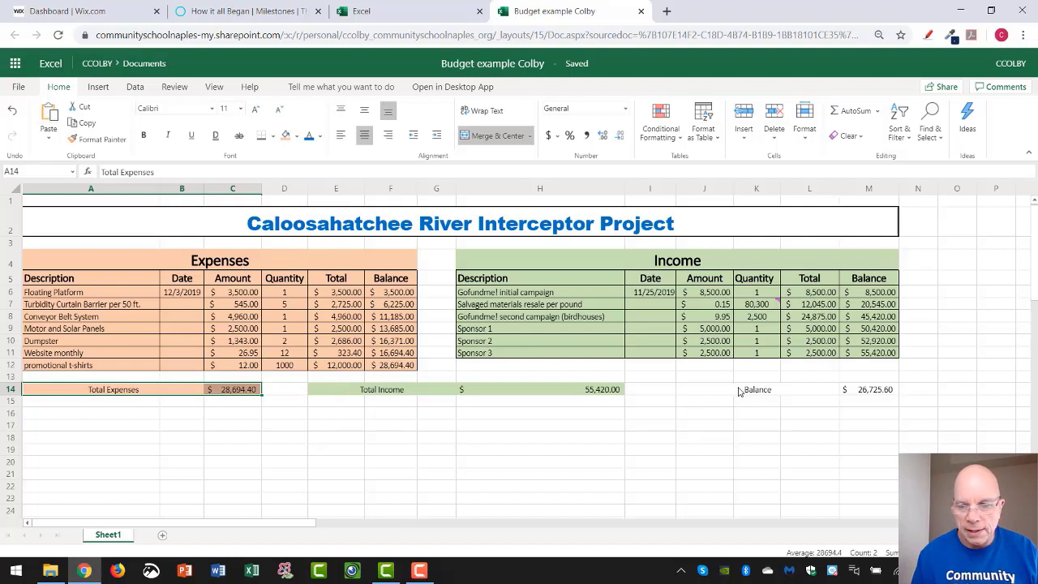
- Fill the overall Balance label and amount in J14 to M14 with light blue
left_click_drag(740, 390, 866, 389)
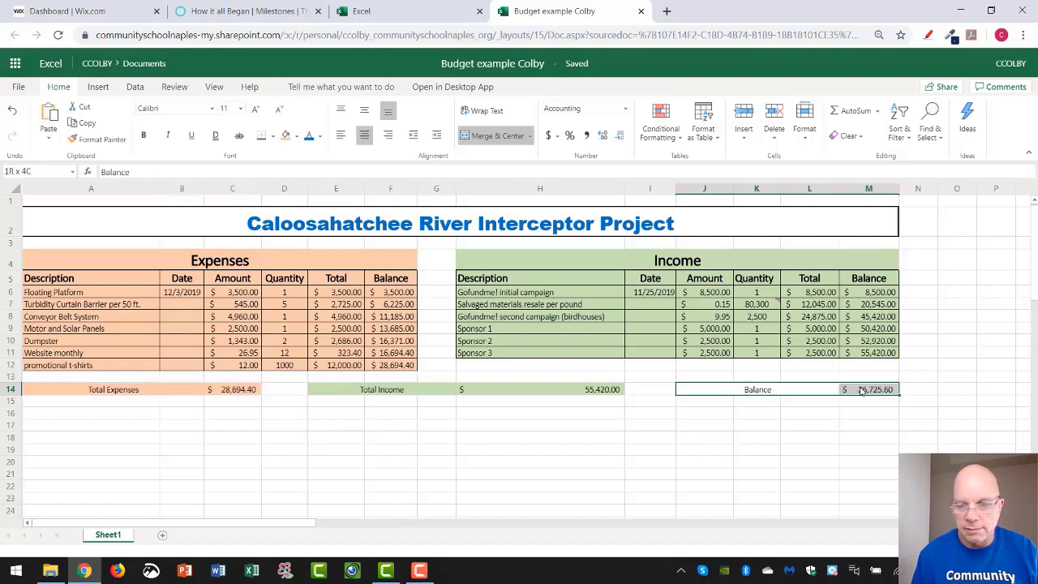
left_click(297, 136)
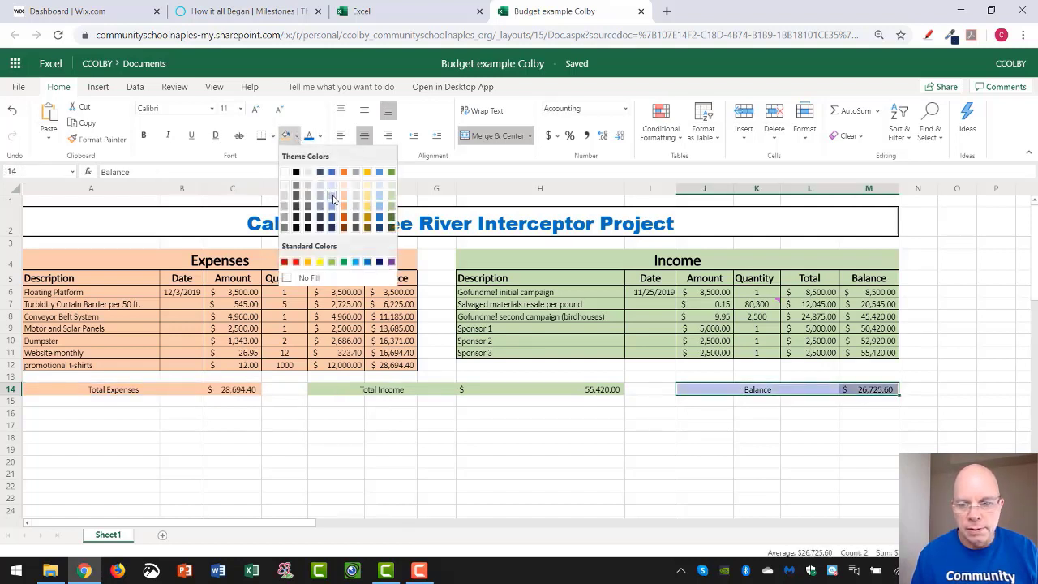
left_click(330, 194)
- Enlarge the text of the totals row, A14 to M14, to font size 20 and make it bold
left_click(174, 392)
left_click_drag(174, 392, 855, 392)
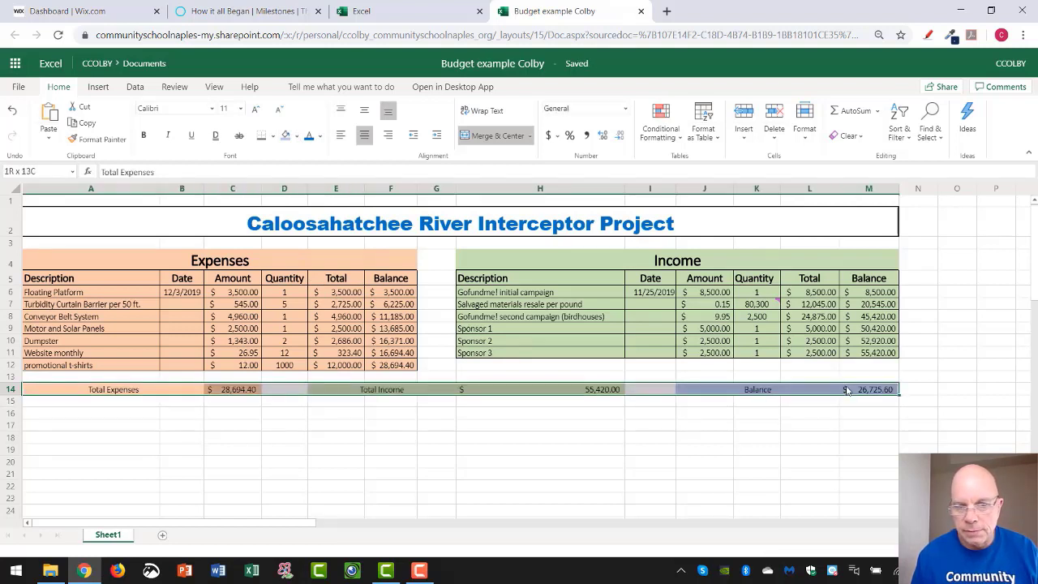
left_click(256, 111)
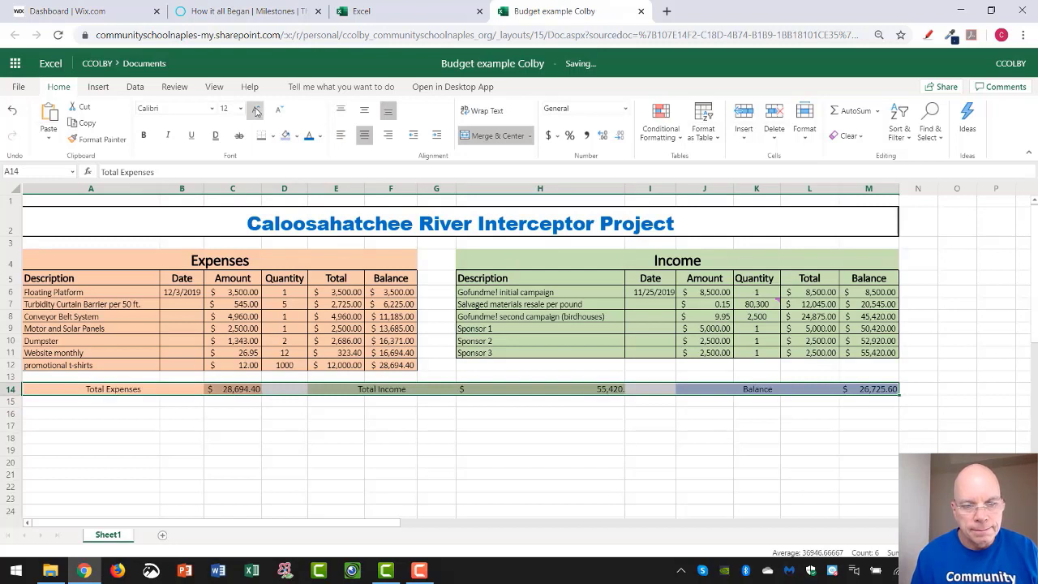
left_click(256, 111)
left_click(256, 111)
left_click(256, 111)
left_click(256, 111)
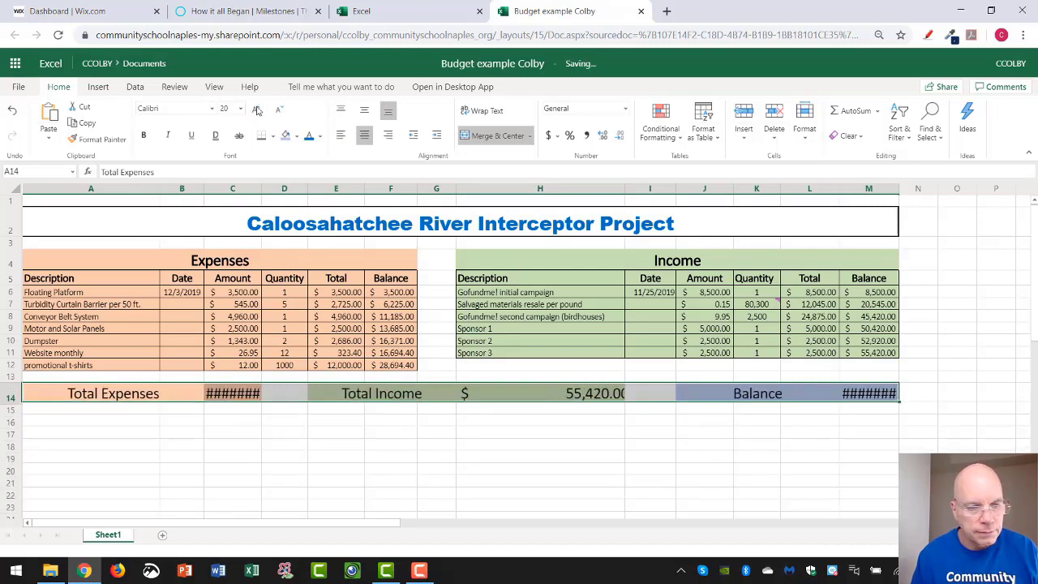
left_click(144, 135)
left_click(241, 412)
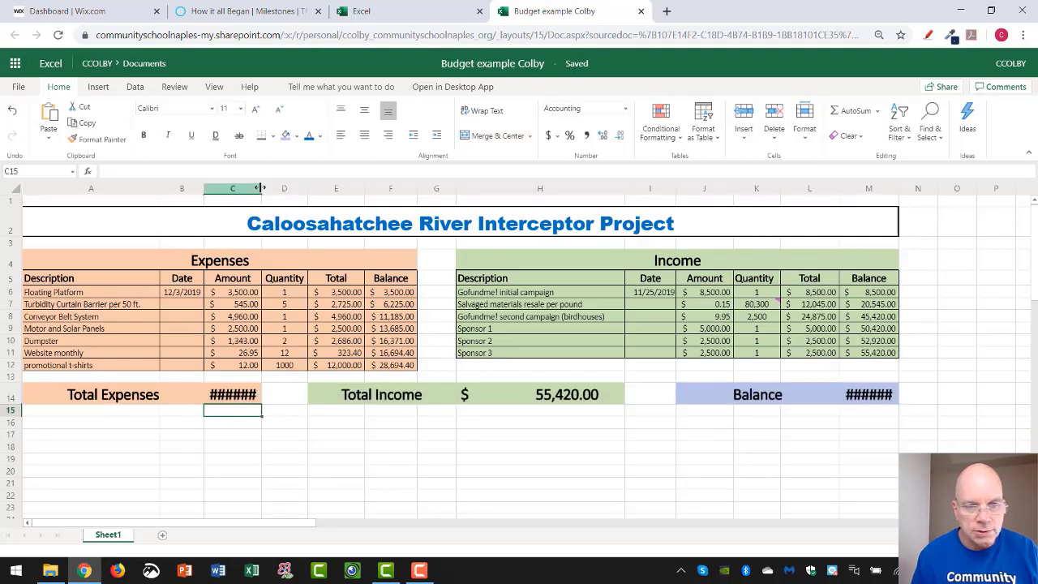
- Widen columns C and M so the Total Expenses and Balance amounts in row 14 fit
left_click_drag(261, 189, 292, 189)
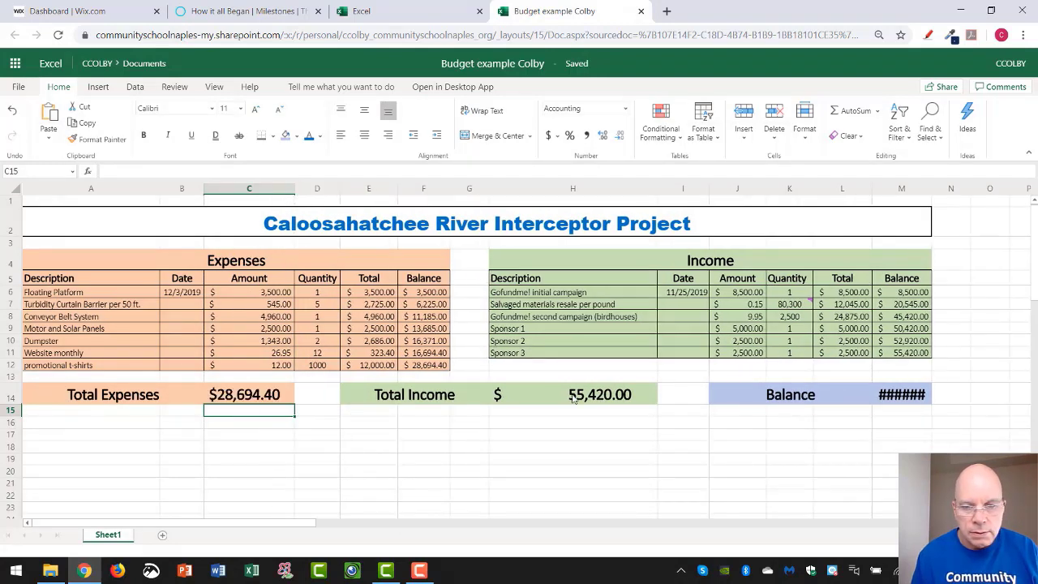
left_click(545, 401)
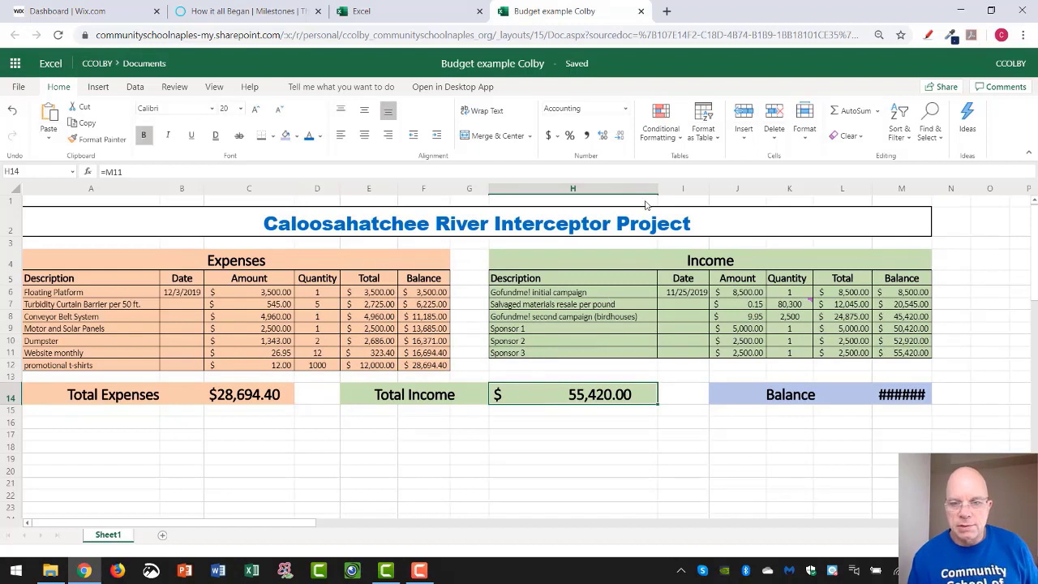
left_click(866, 399)
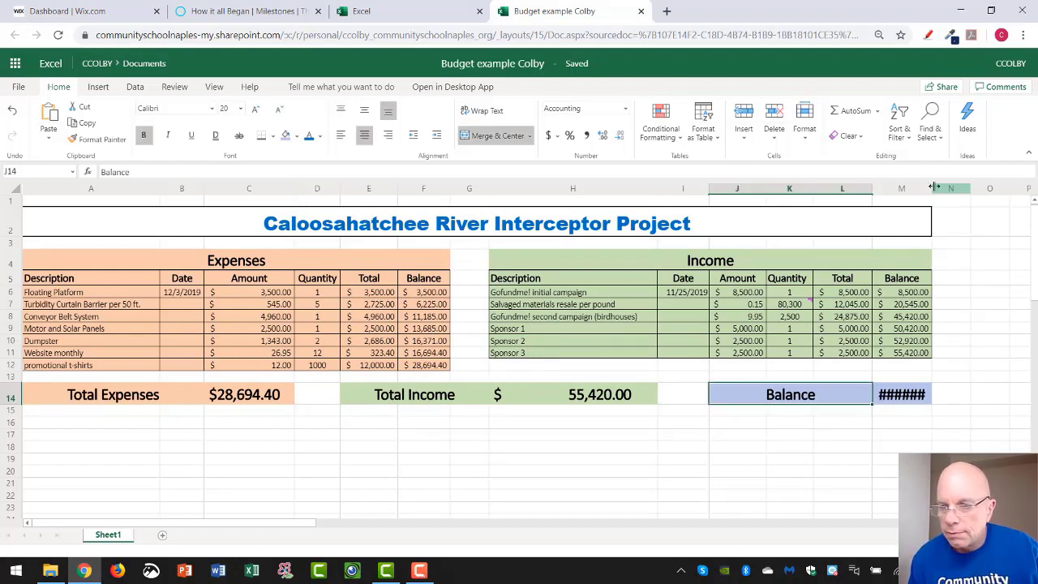
left_click_drag(931, 188, 965, 182)
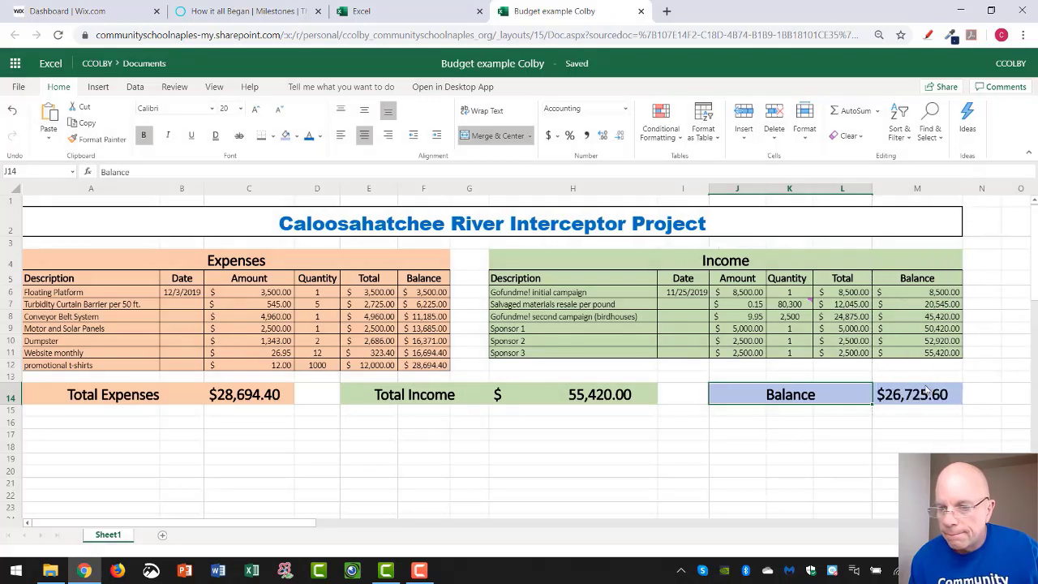
left_click(897, 422)
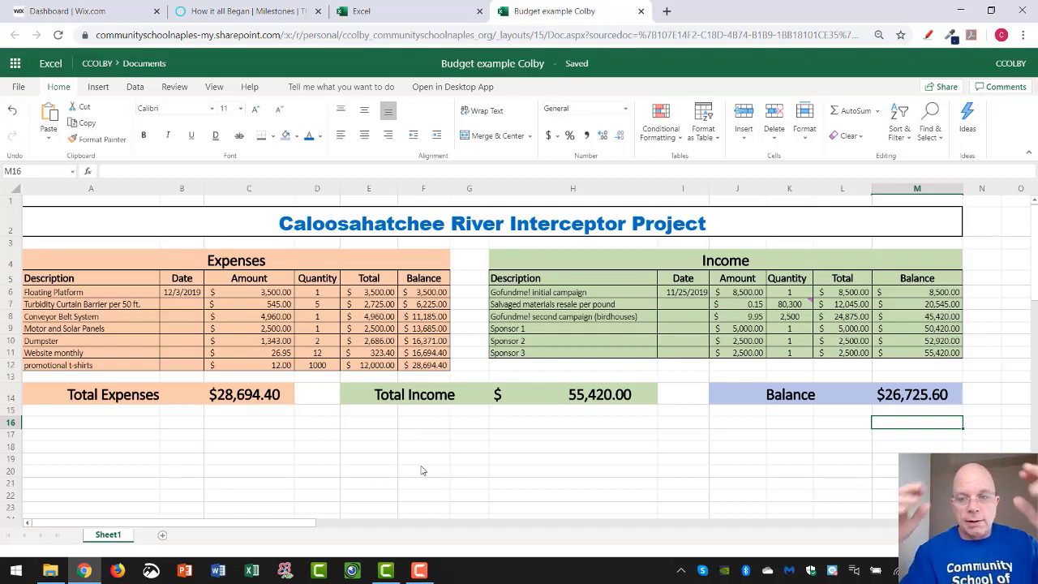
- Review the expense descriptions in column A and the formulas in the Expenses table's Total column
left_click(98, 293)
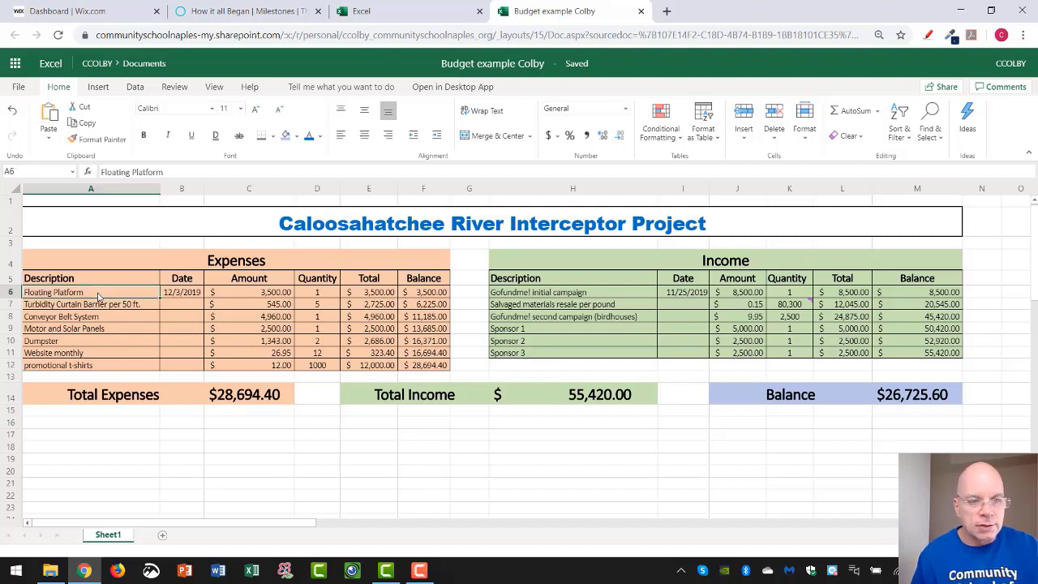
left_click_drag(98, 296, 94, 366)
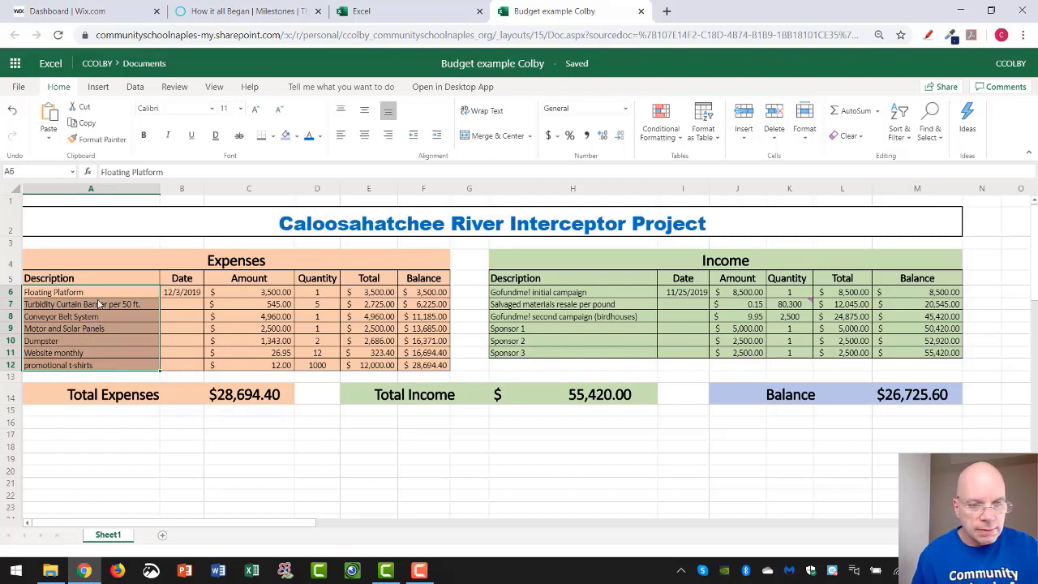
left_click(376, 297)
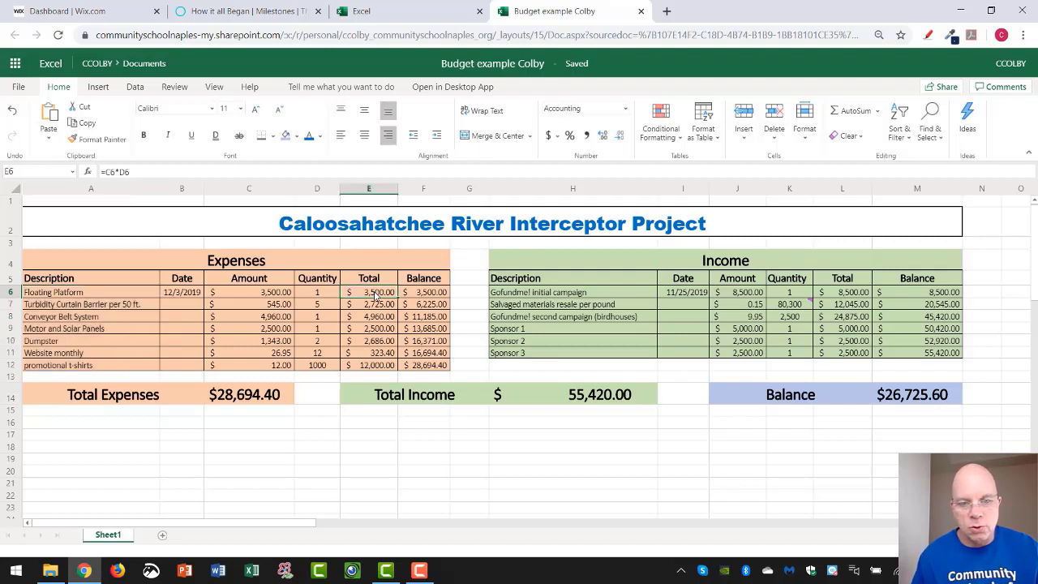
left_click(377, 306)
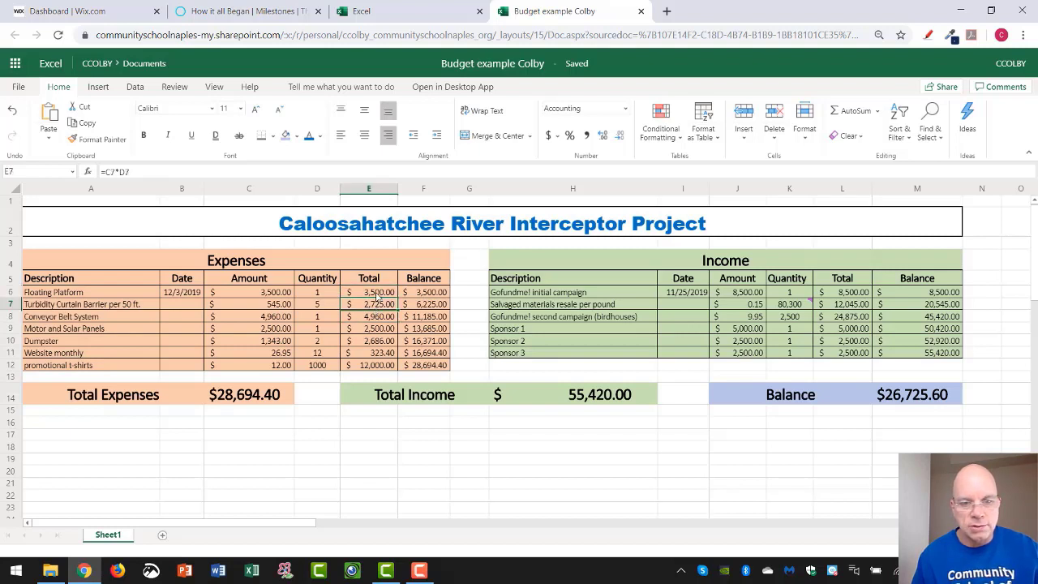
left_click(379, 297)
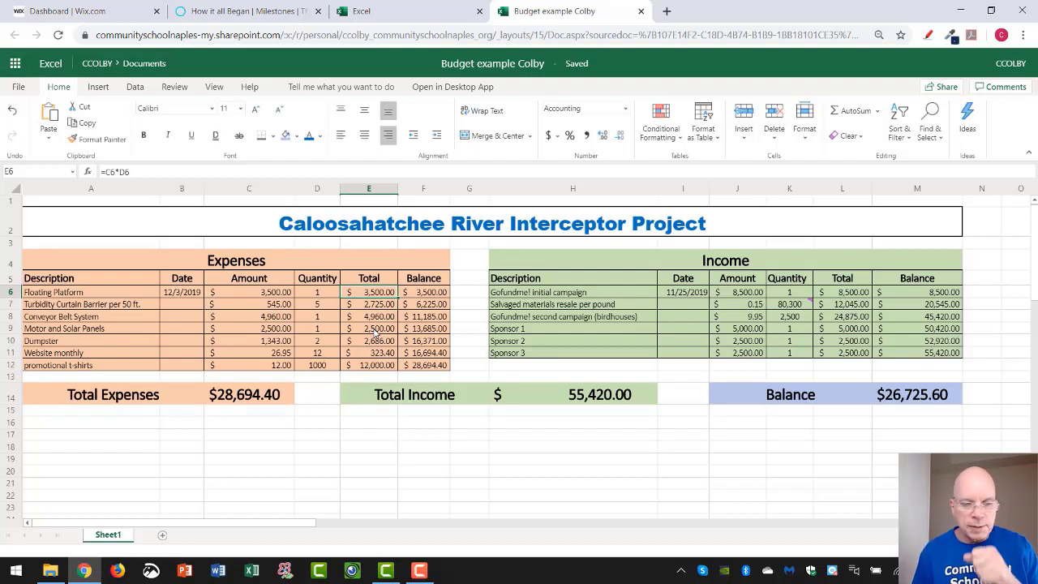
left_click(126, 296)
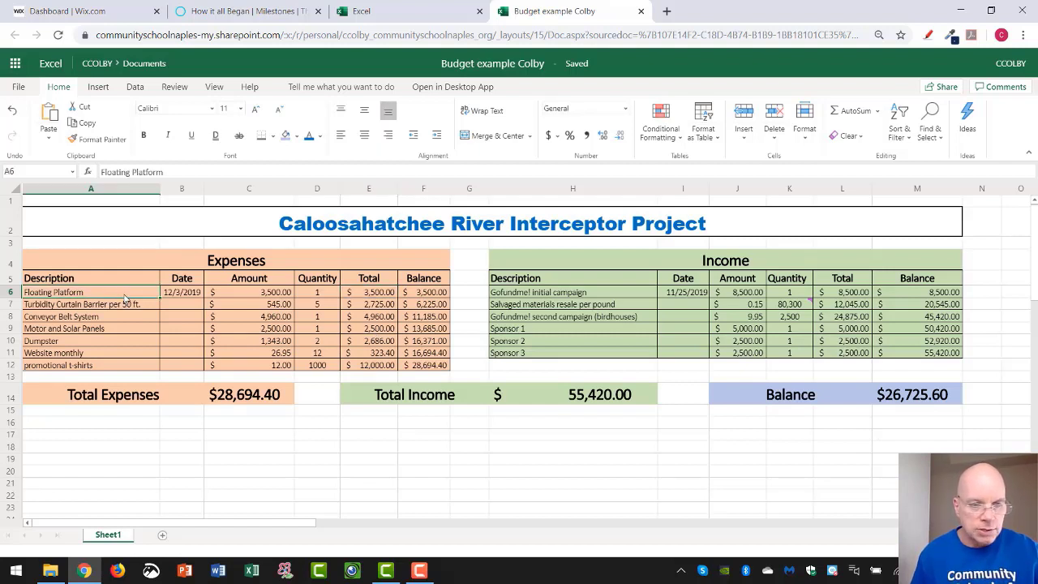
left_click(124, 307)
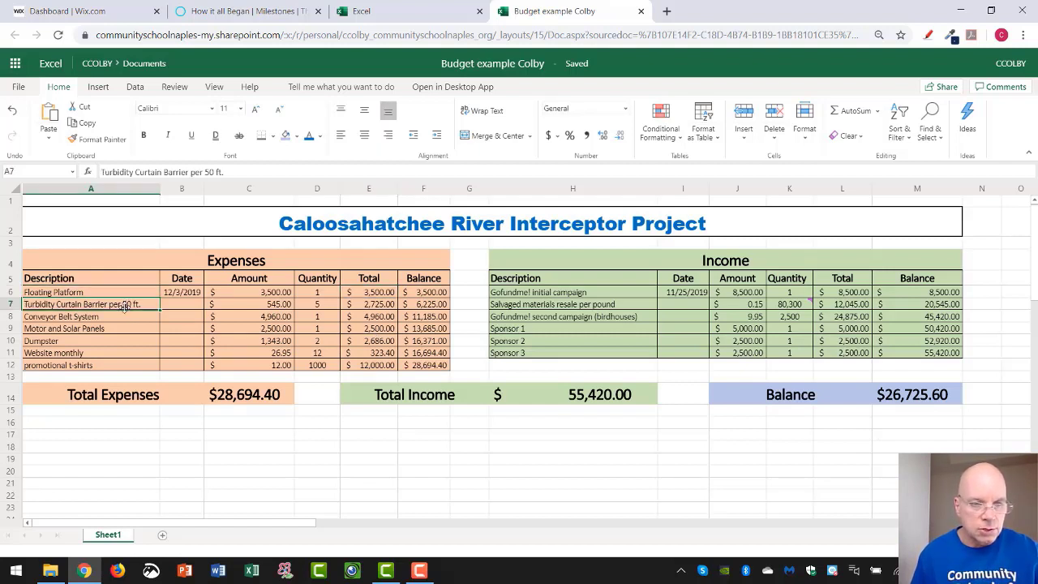
left_click(128, 329)
left_click(137, 295)
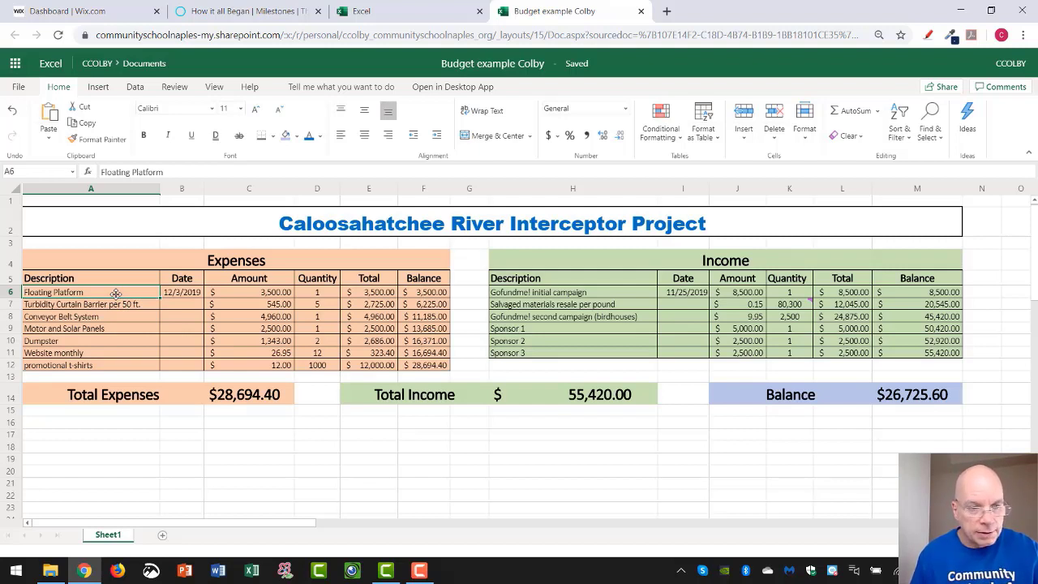
- Copy the expense descriptions in A6 to A12 and paste them into the cells starting at A16
left_click_drag(116, 297, 108, 369)
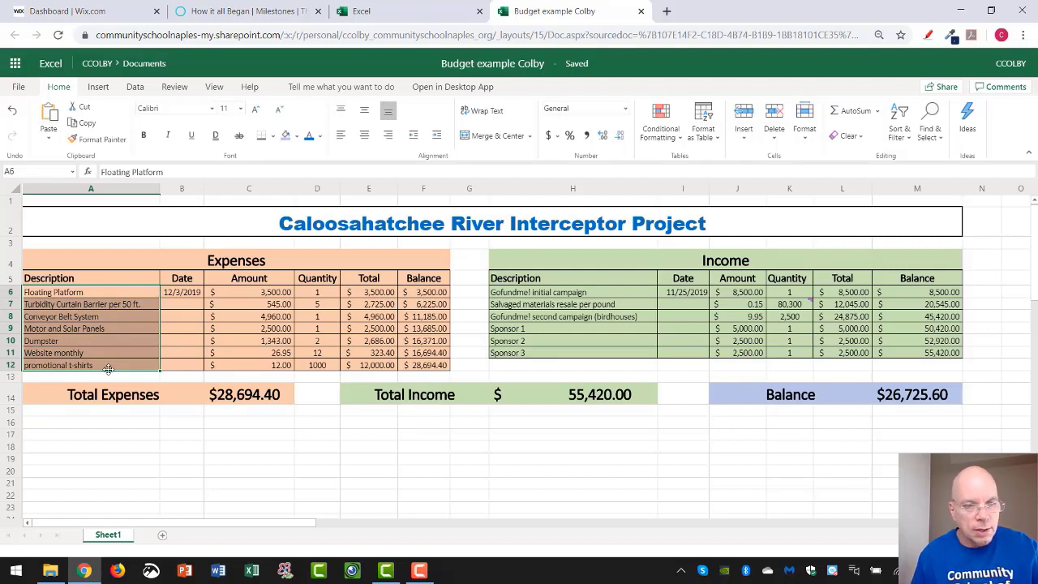
right_click(115, 322)
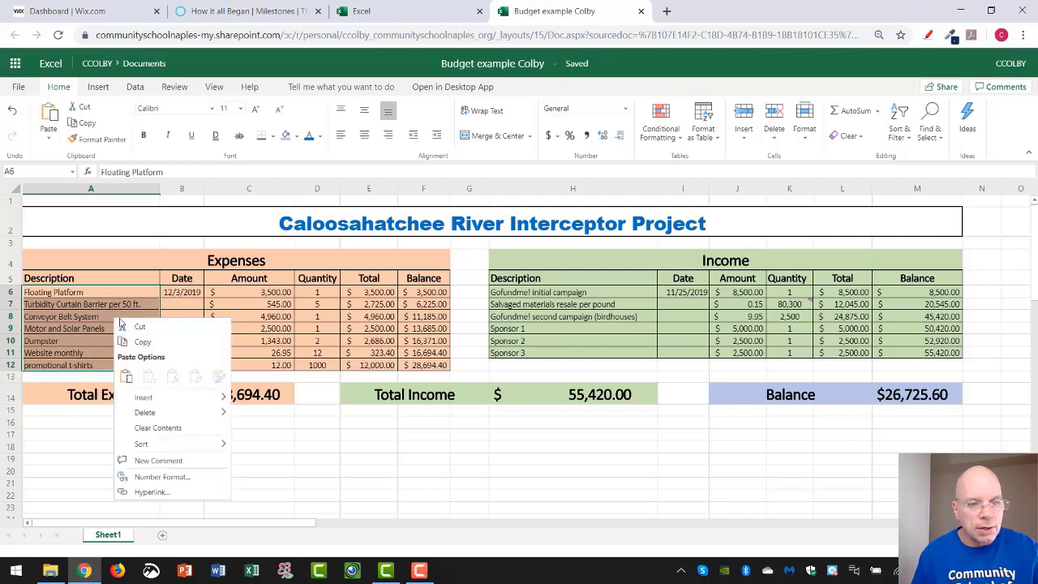
left_click(143, 340)
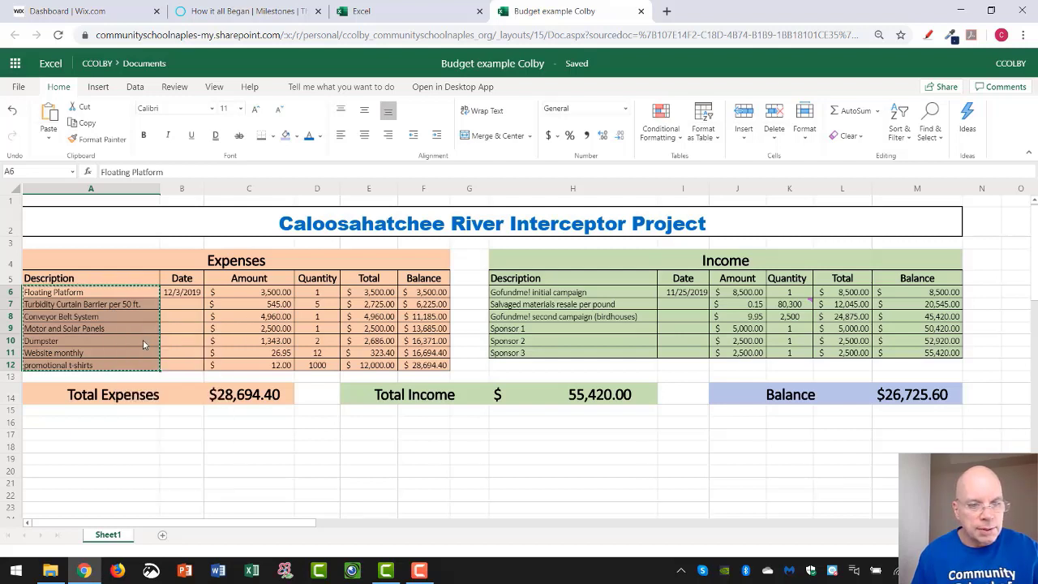
left_click(121, 423)
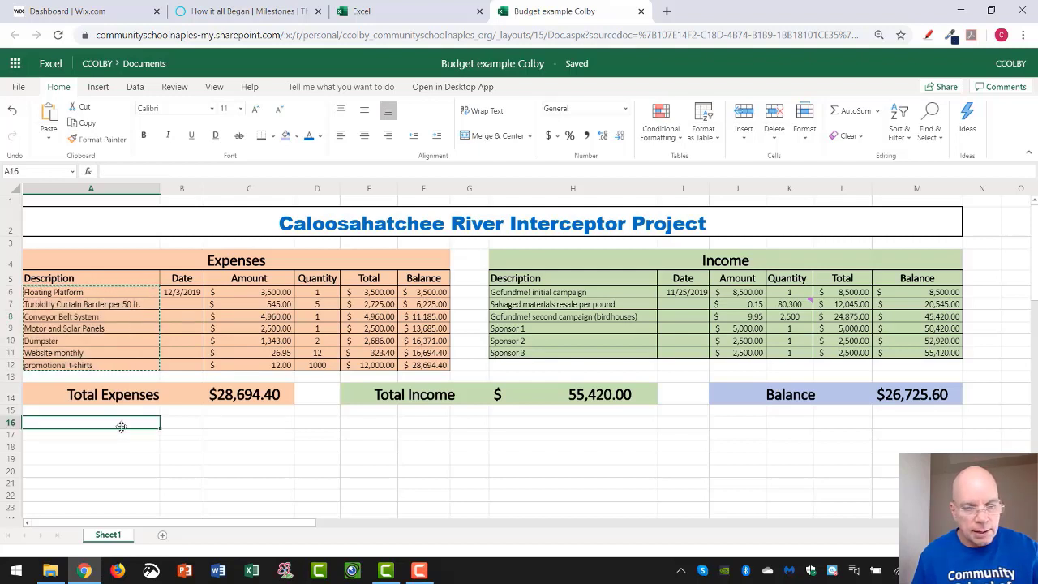
right_click(121, 426)
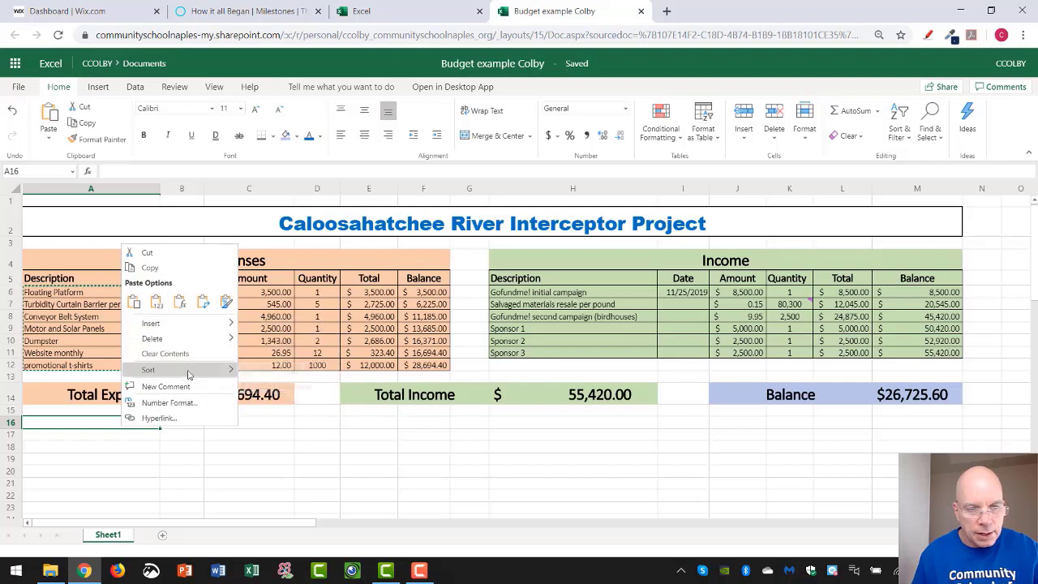
left_click(136, 303)
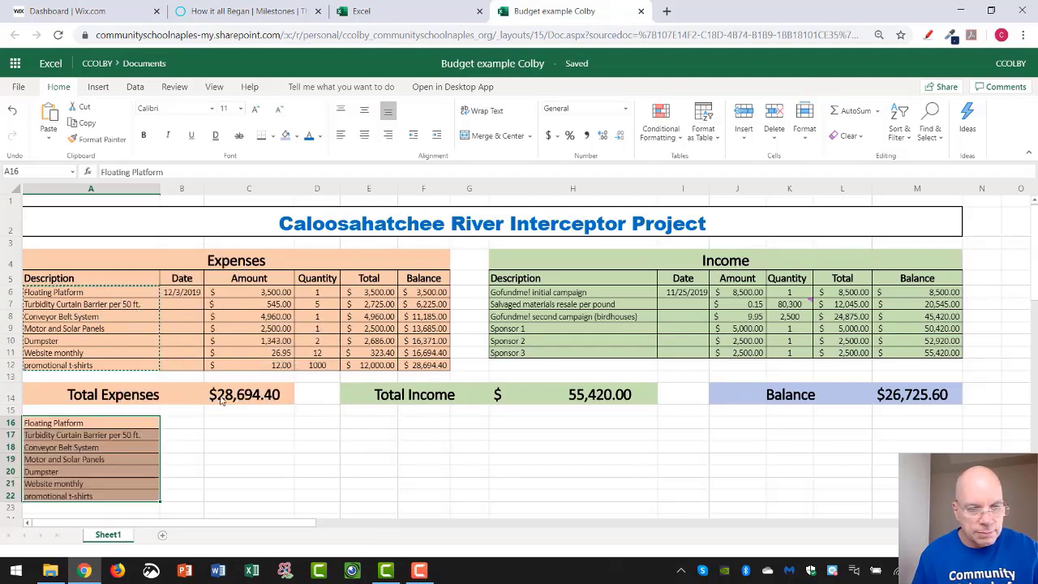
- Copy the Expenses table's Total column, E6 to E12, and paste it beside the copied descriptions starting at B16
left_click_drag(374, 296, 371, 371)
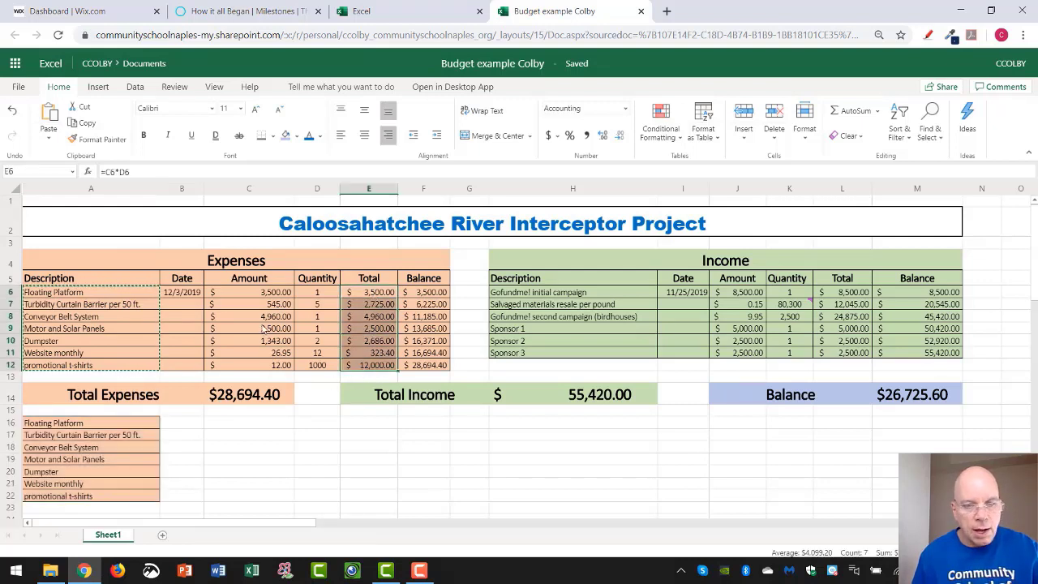
right_click(368, 317)
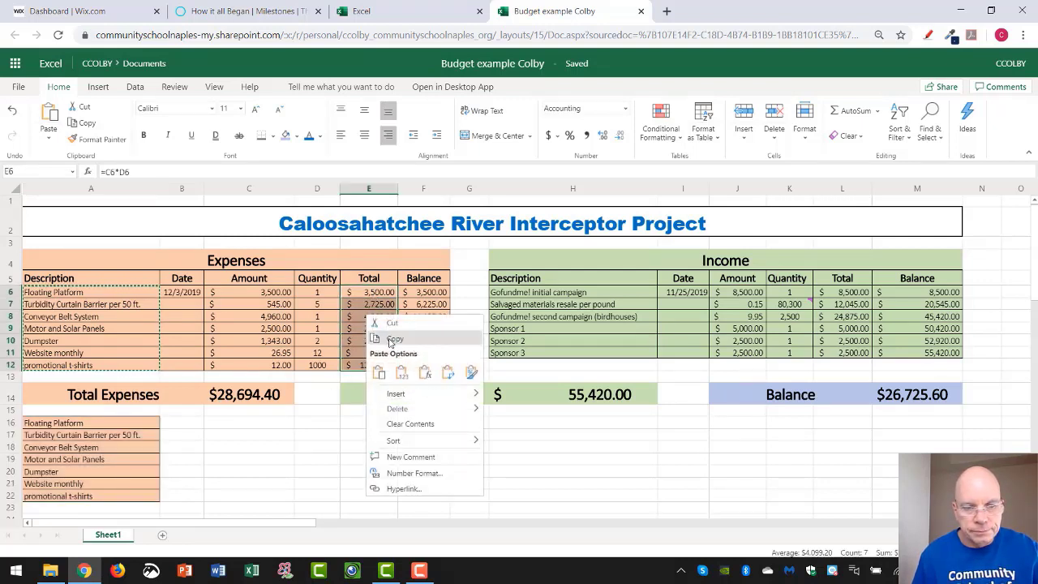
left_click(393, 339)
left_click(178, 424)
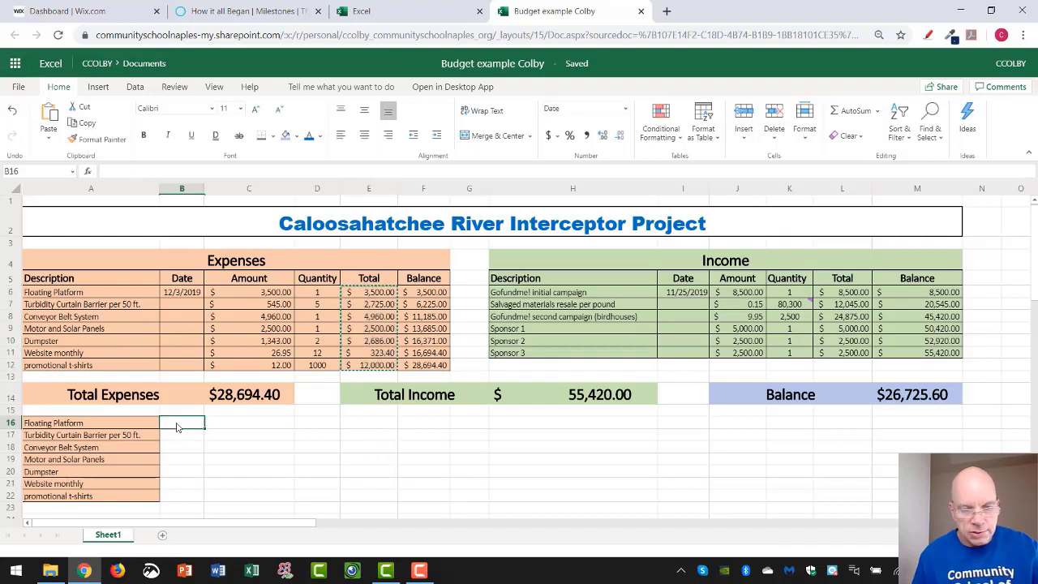
key("ctrl+v")
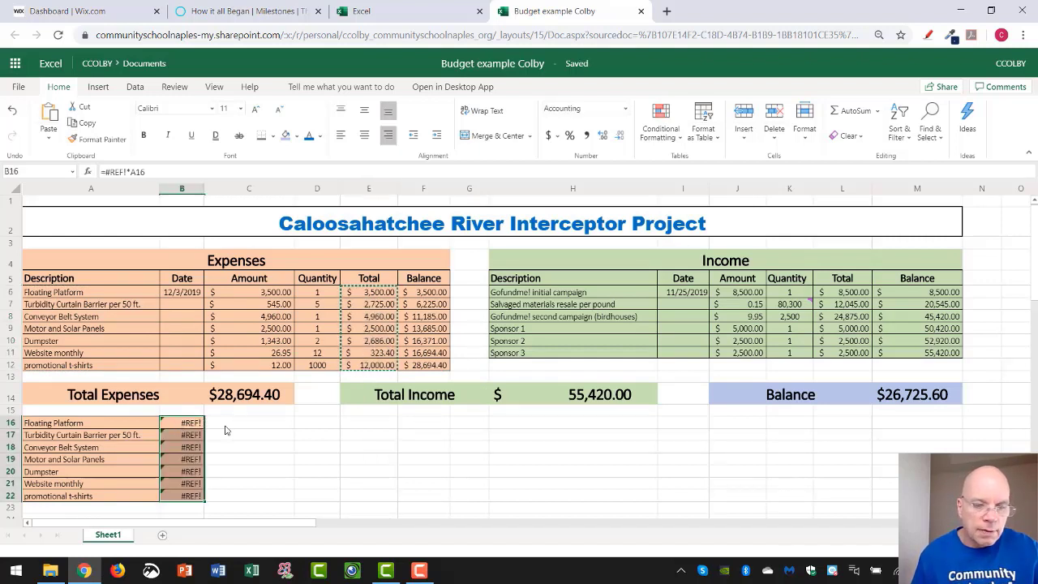
- Link B16 and B17 to the Floating Platform and Turbidity Curtain totals with the formulas =E6 and =E7
left_click(185, 427)
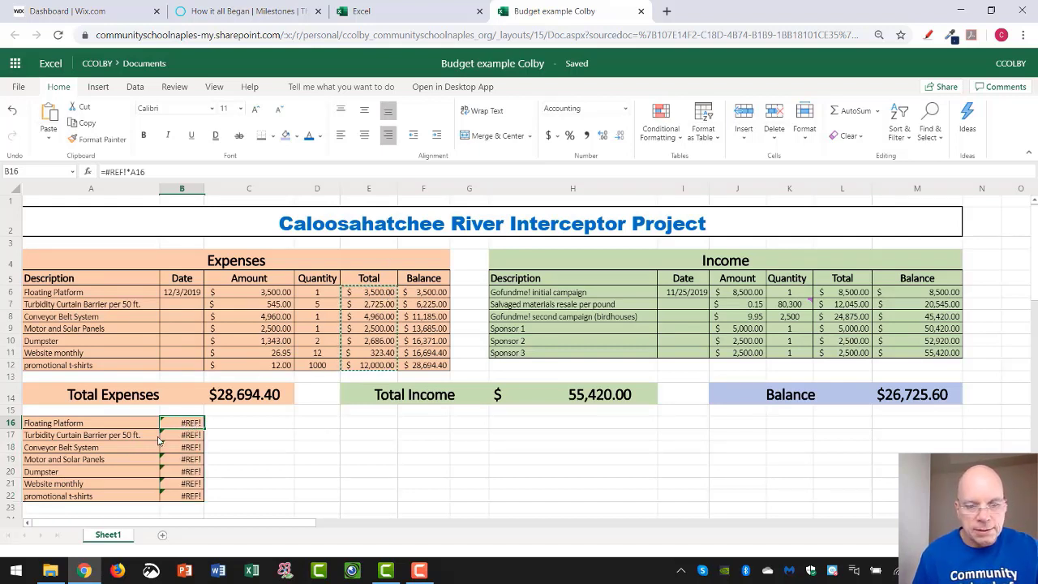
mouse_move(195, 446)
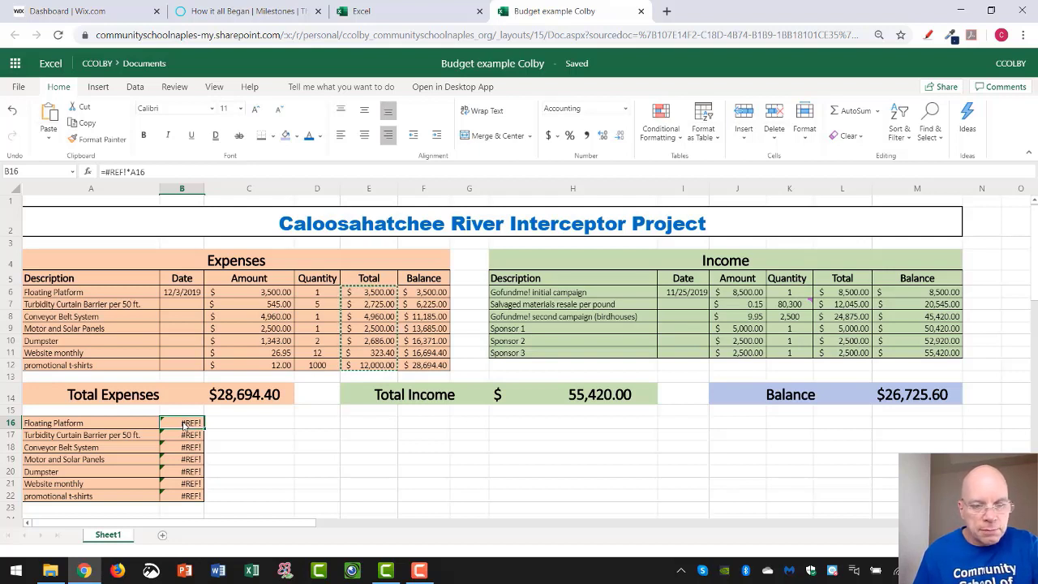
type("=")
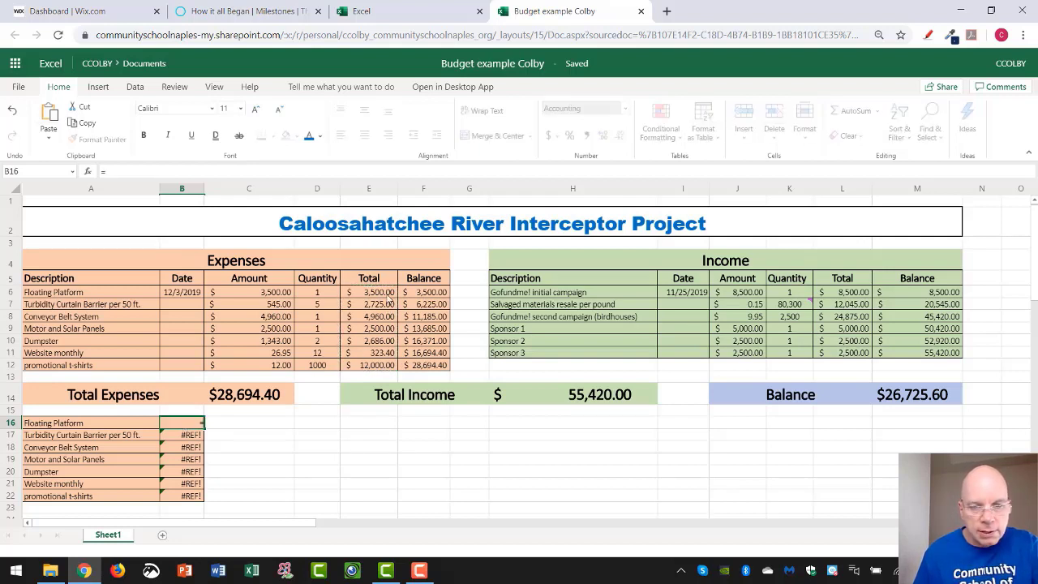
left_click(388, 295)
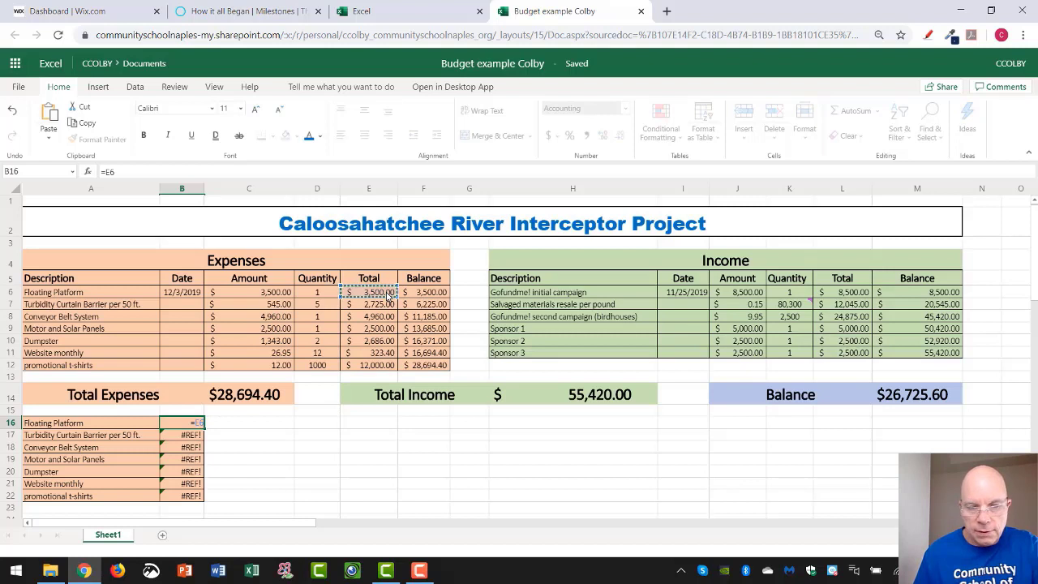
key("Return")
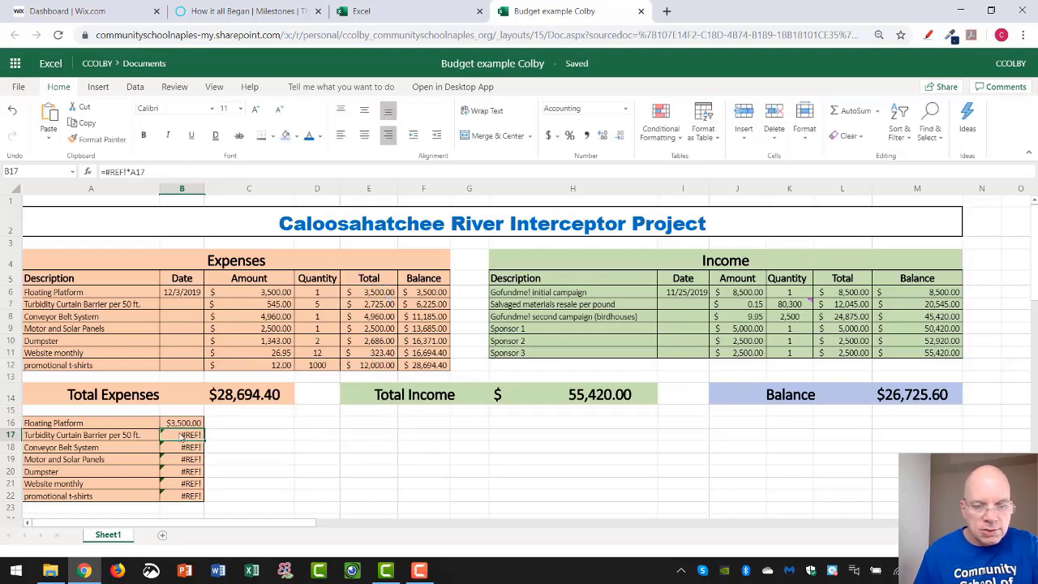
type("=")
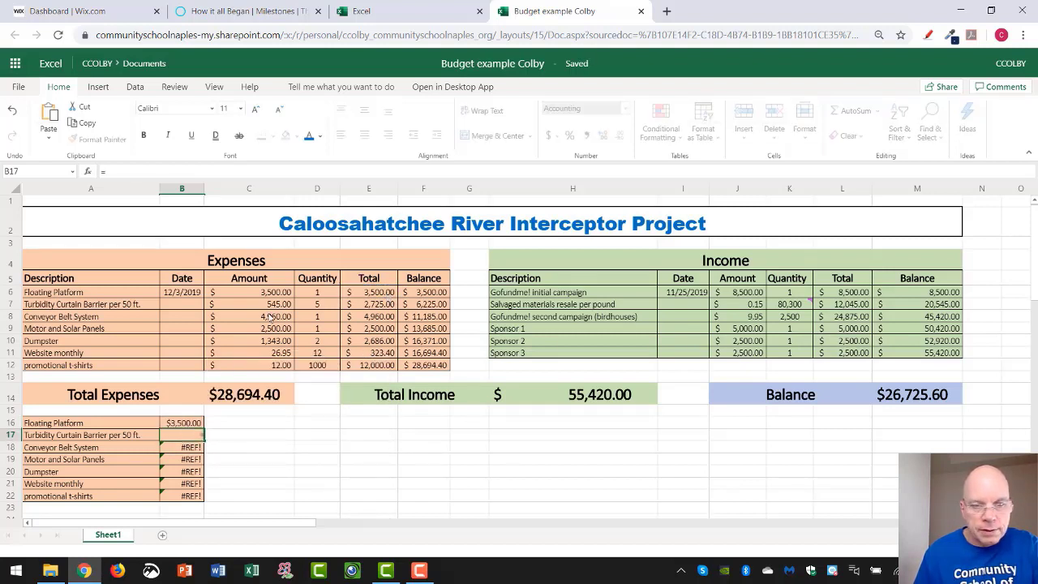
left_click(376, 305)
key("Return")
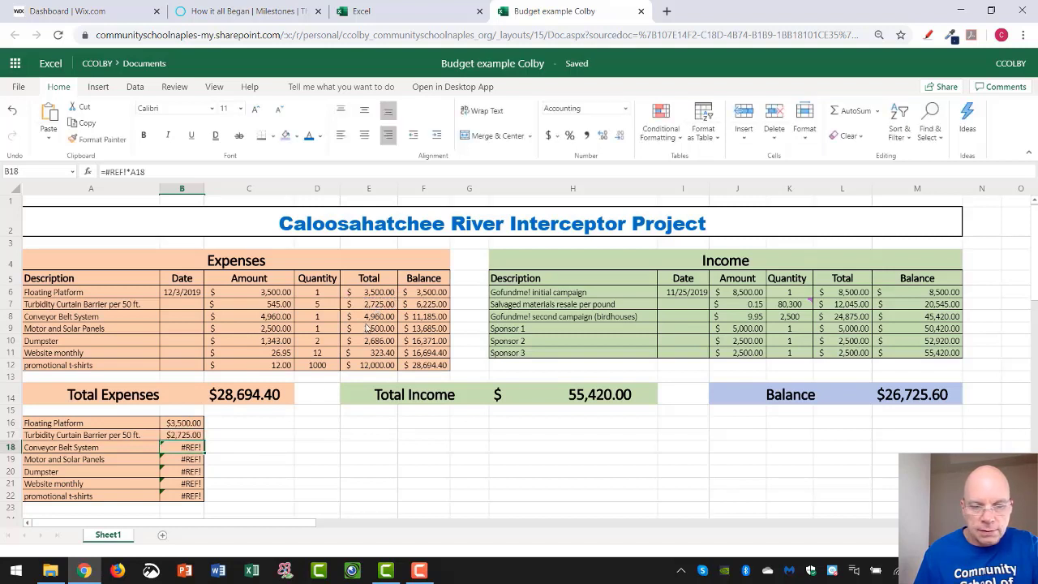
- Set the Conveyor Belt System amount in B18 to =F8 and widen column B so the amount fits
type("=")
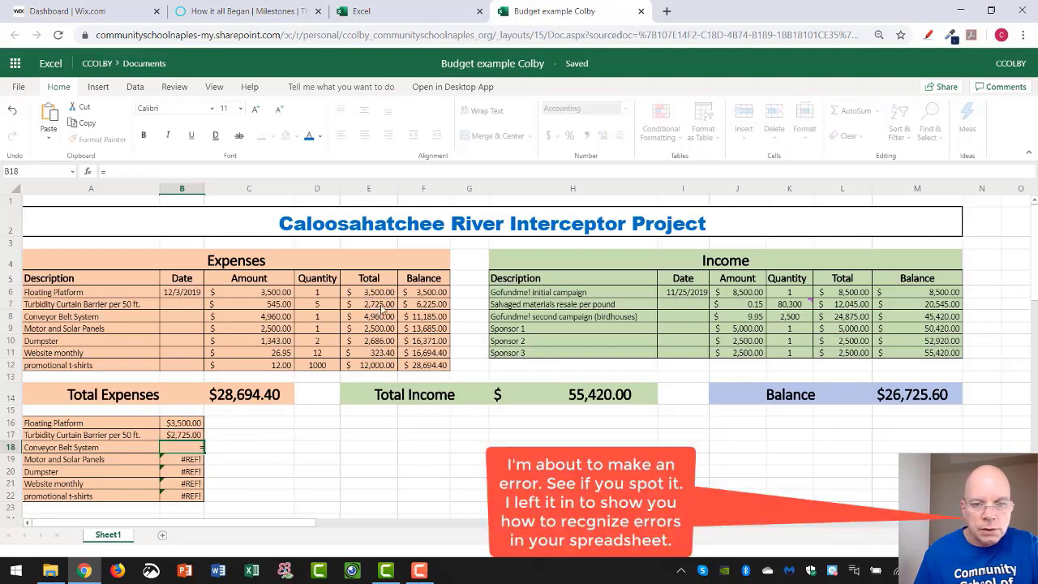
left_click(416, 317)
key("Return")
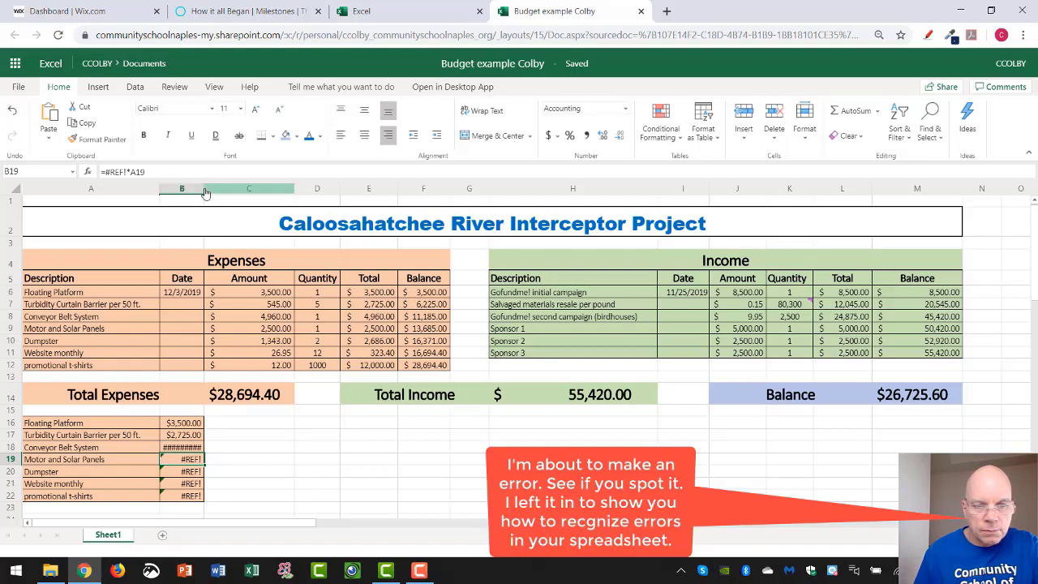
left_click_drag(205, 188, 222, 191)
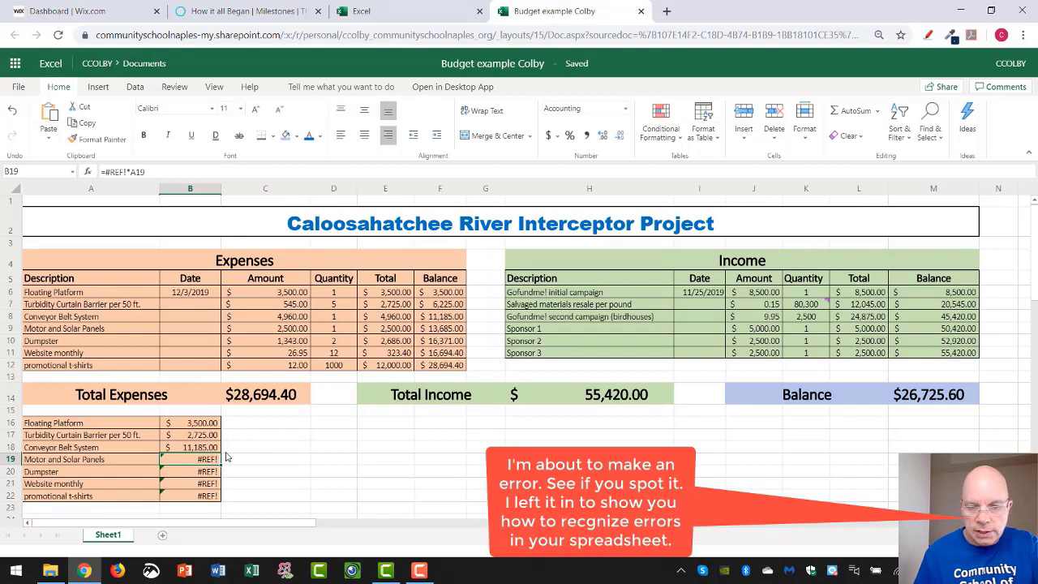
- Set the Motor and Solar Panels amount in B19 to =F9 and the Dumpster amount in B20 to =F10
type("=")
left_click(446, 329)
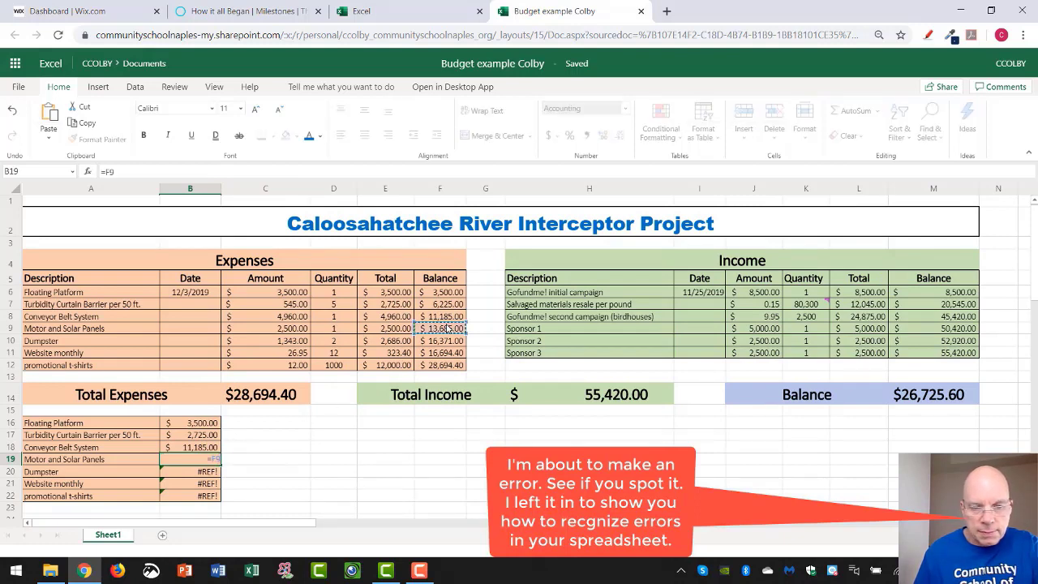
key("Return")
type("=")
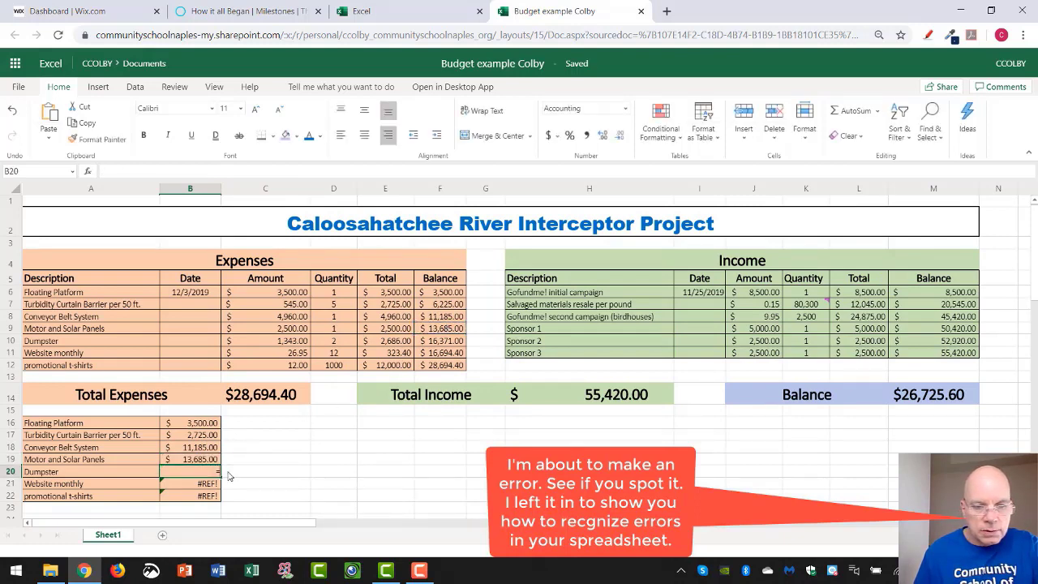
left_click(432, 344)
key("Return")
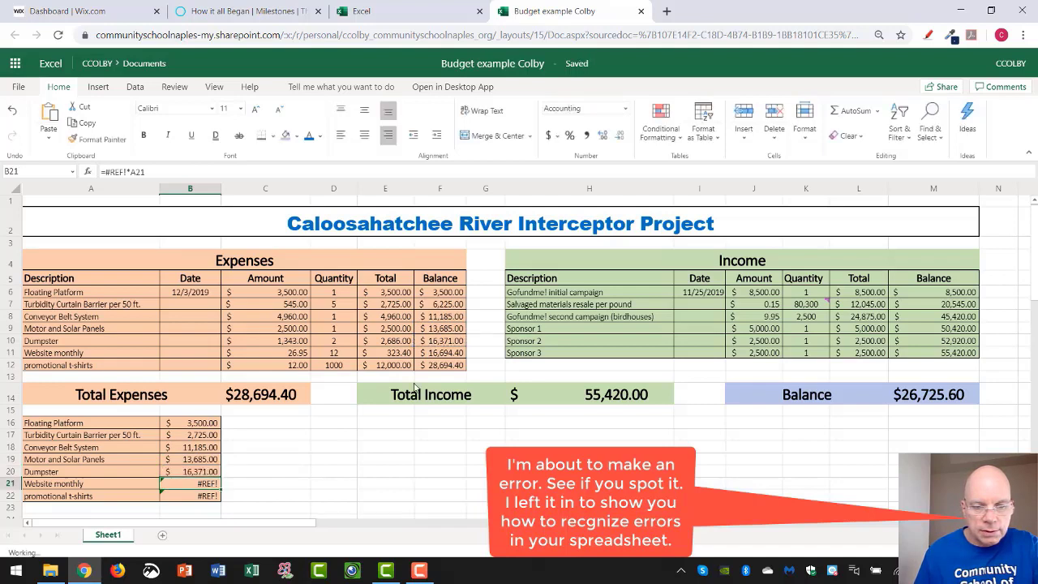
- Set the Website monthly amount in B21 to =F11 and the promotional t-shirts amount in B22 to =F12
type("=")
left_click(439, 353)
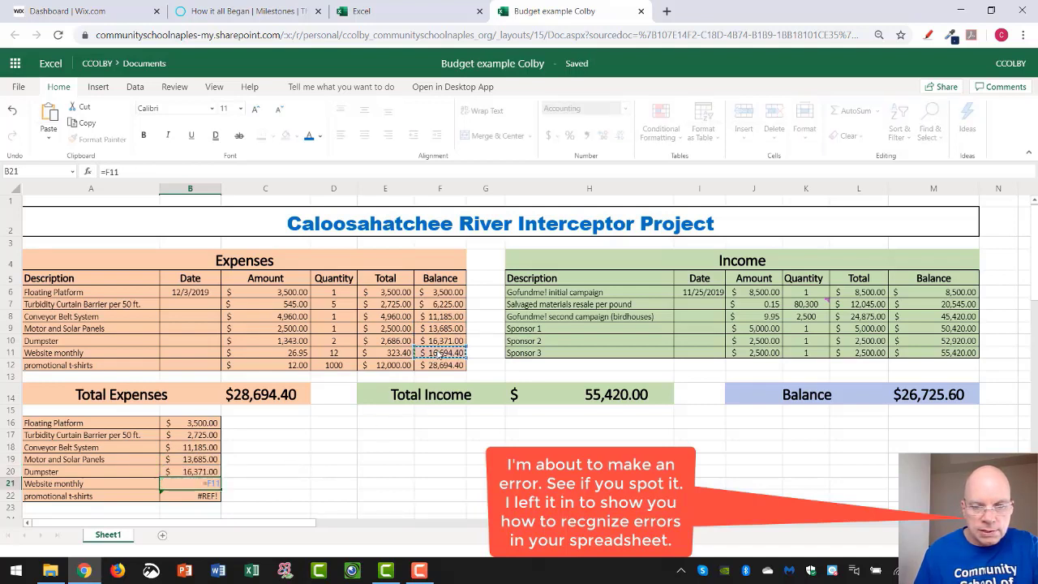
key("Return")
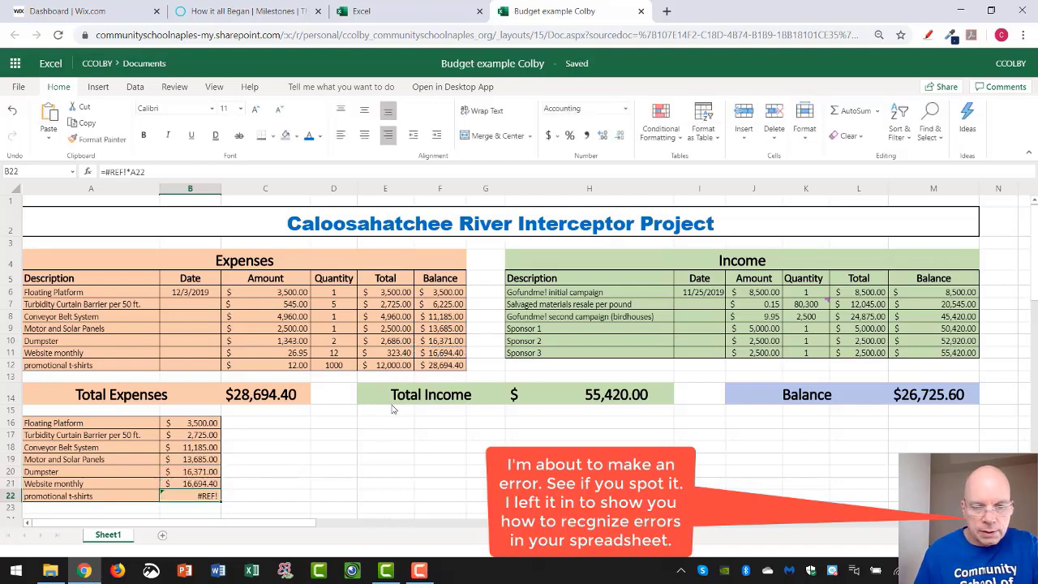
type("=")
left_click(443, 366)
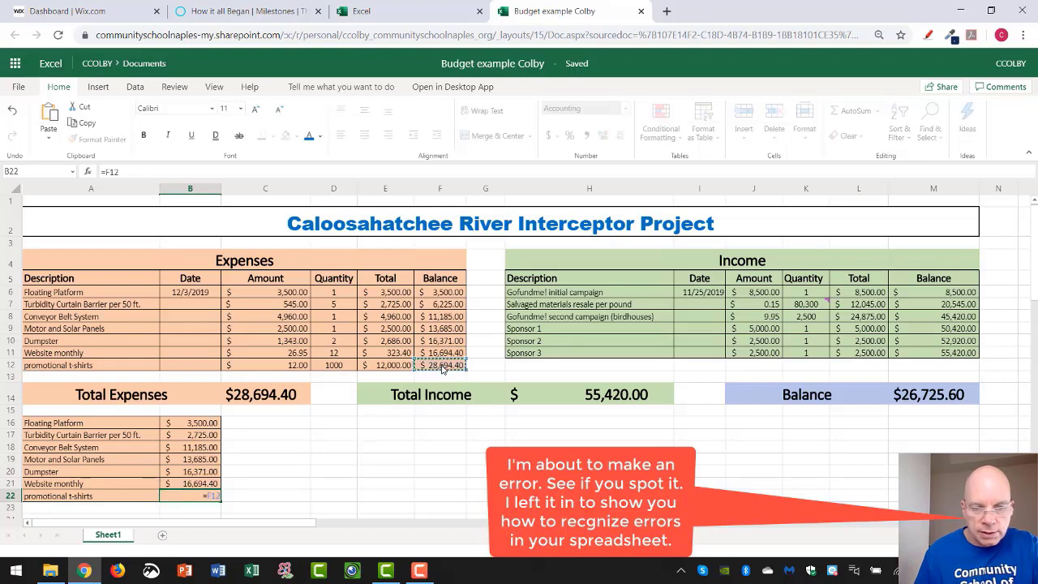
key("Return")
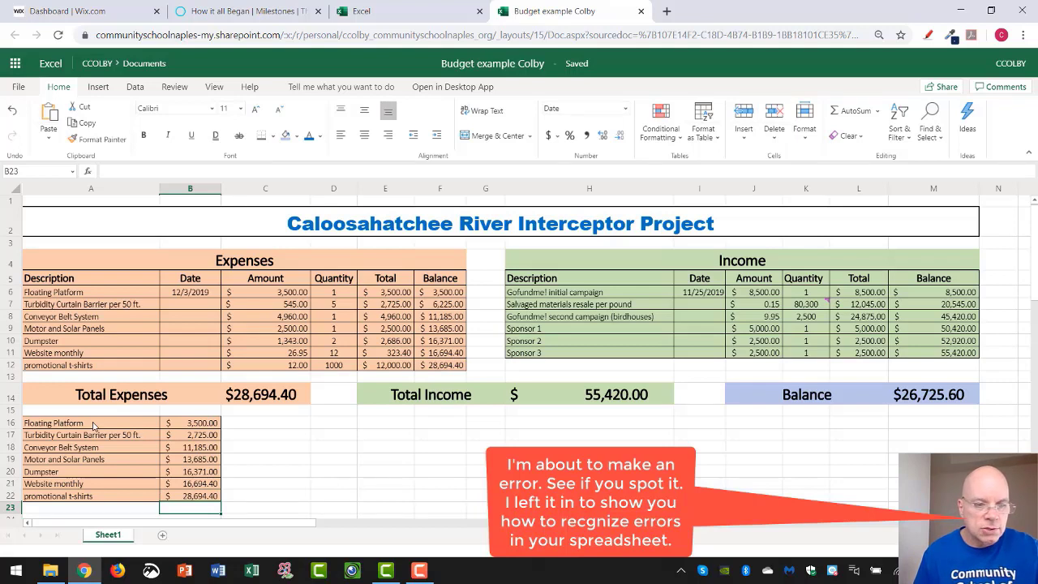
- Insert a 2-D clustered bar chart of the data in A16 to B22 and place it over columns C to H, about rows 9 to 22
left_click_drag(93, 426, 185, 499)
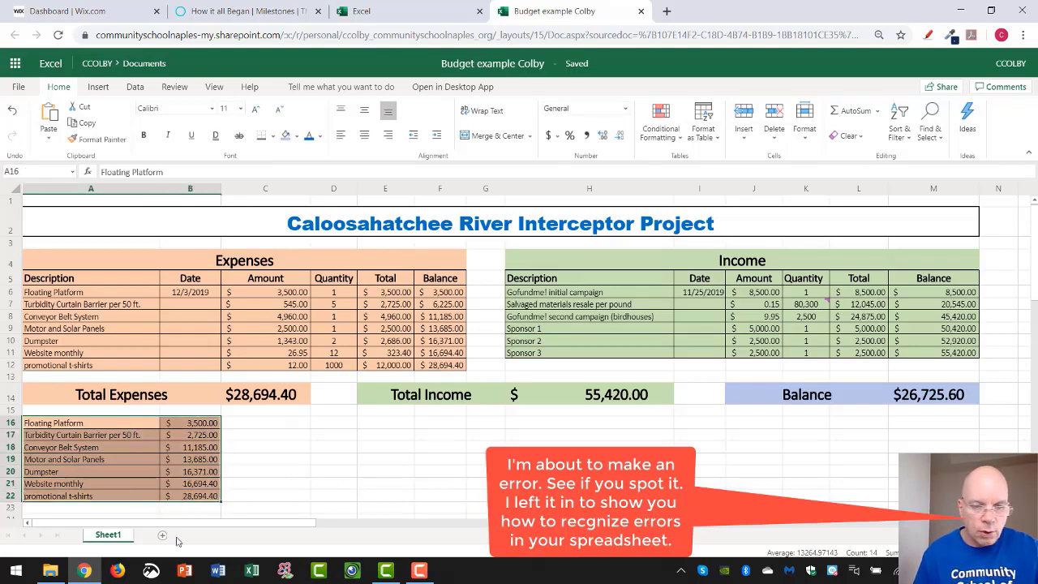
left_click(99, 87)
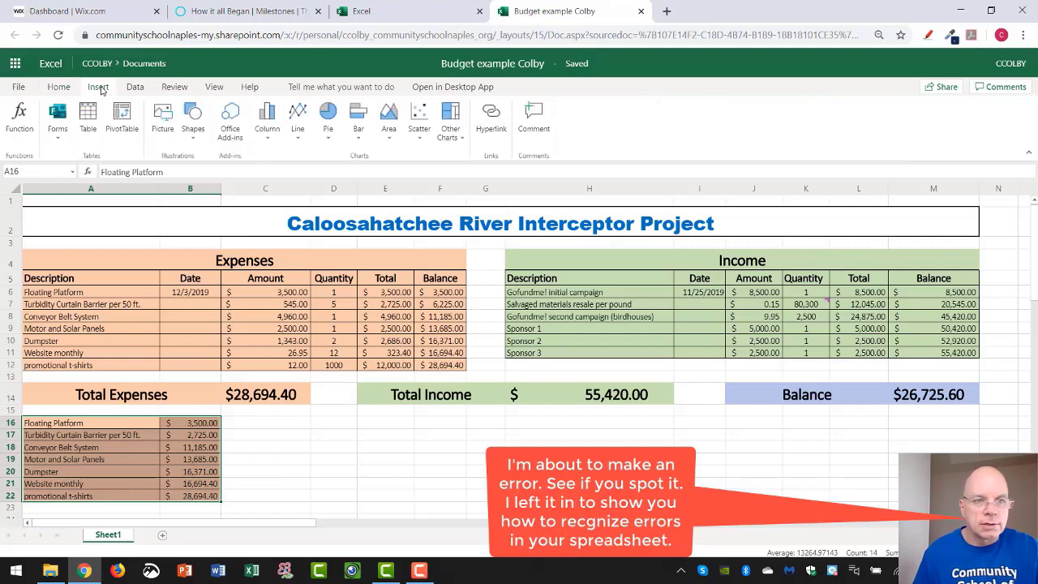
left_click(361, 138)
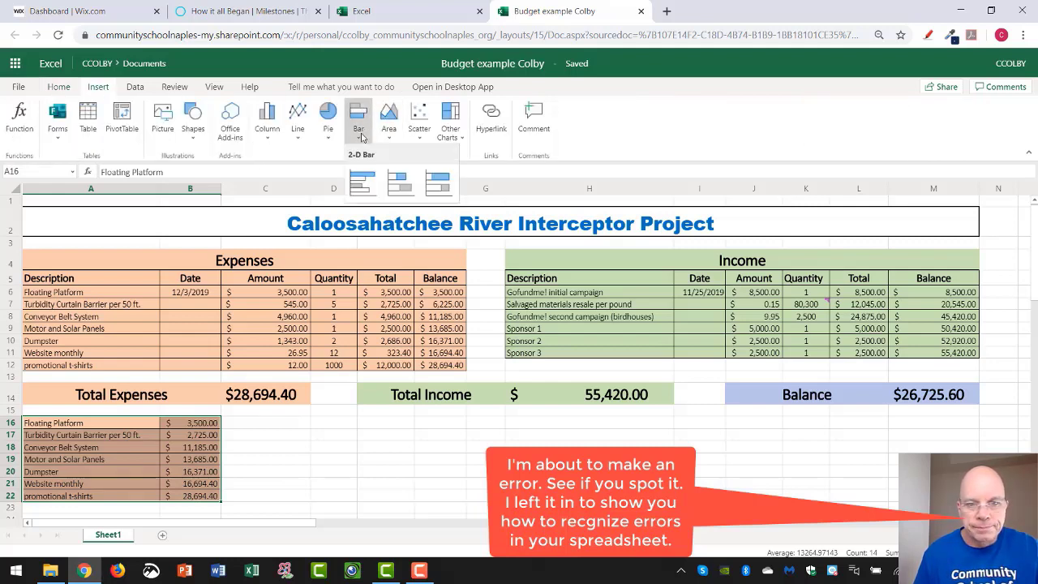
left_click(364, 185)
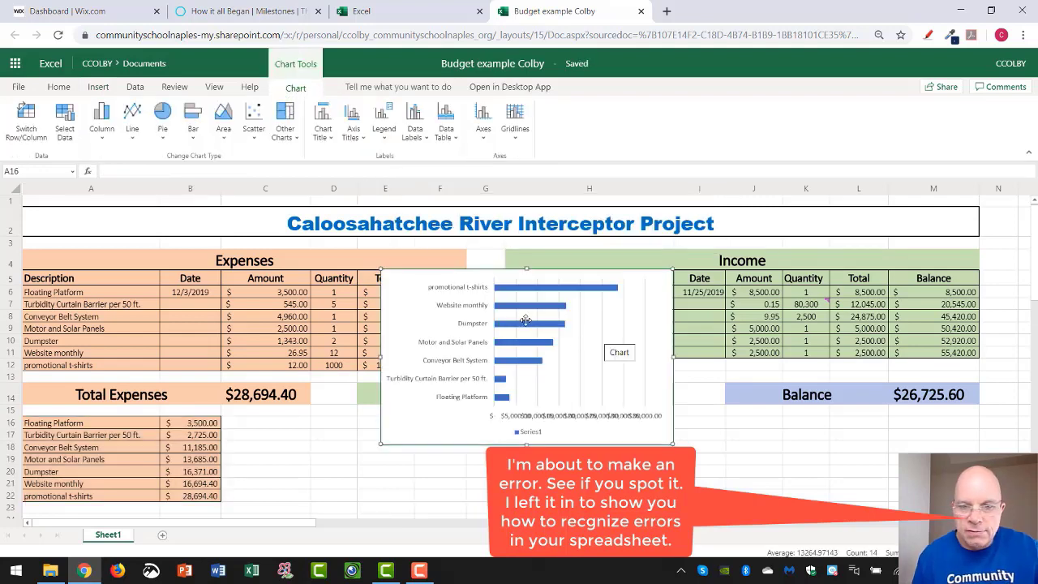
left_click_drag(469, 290, 377, 292)
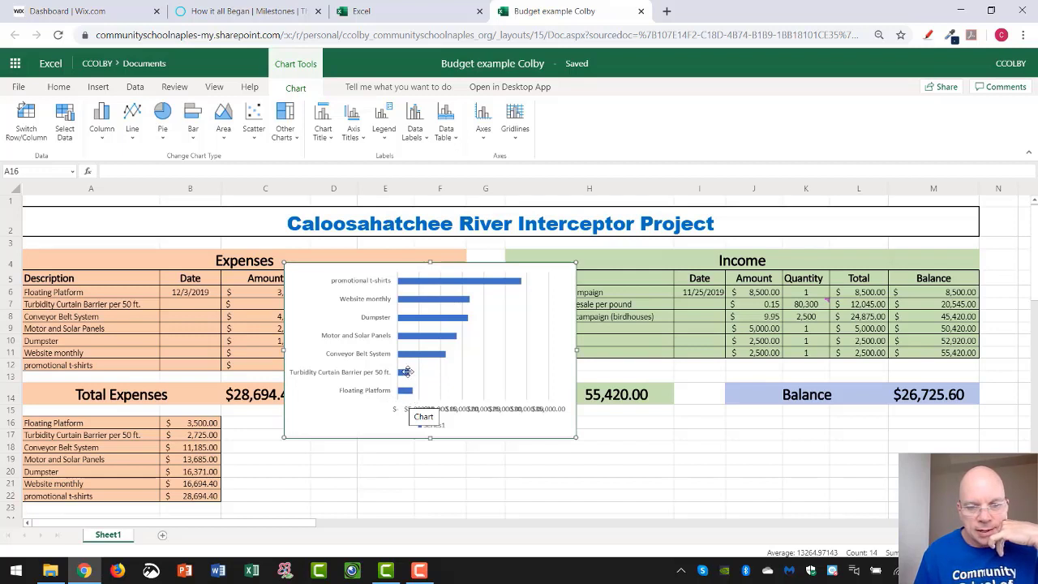
left_click_drag(357, 299, 562, 315)
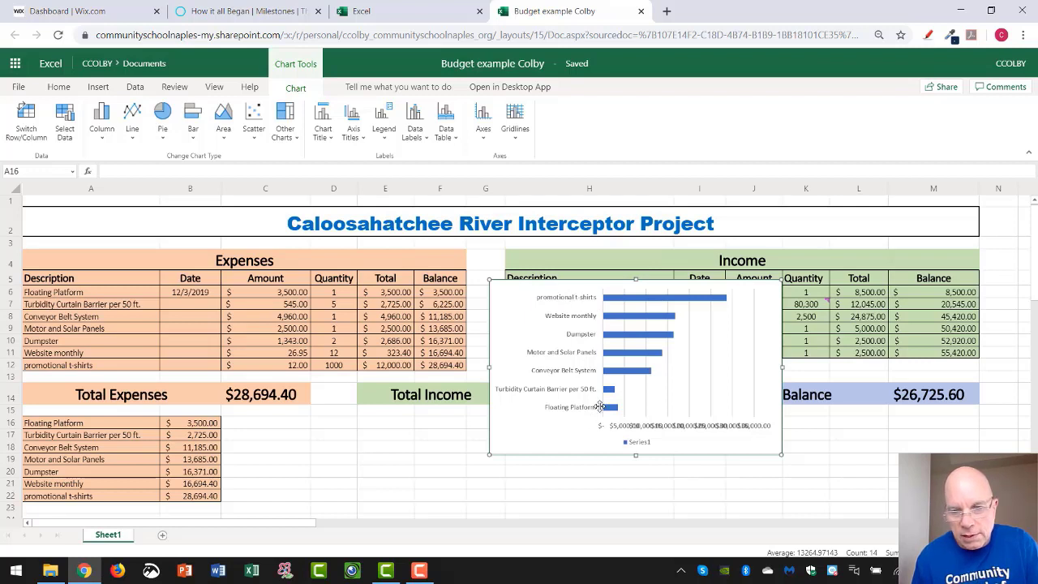
left_click_drag(597, 332, 398, 370)
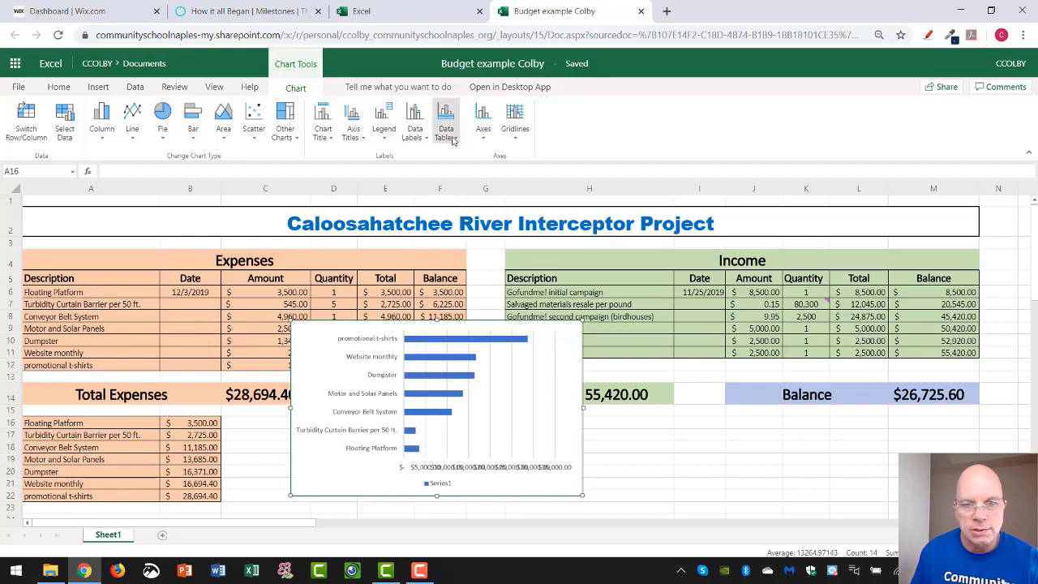
- Hide the bar chart's primary horizontal axis and remove its legend
left_click(490, 139)
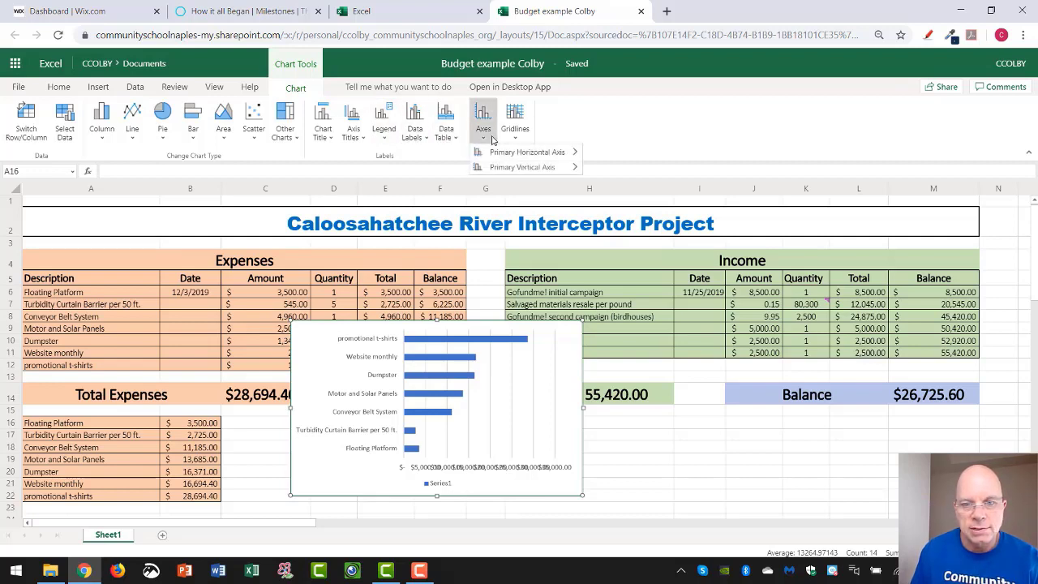
mouse_move(510, 155)
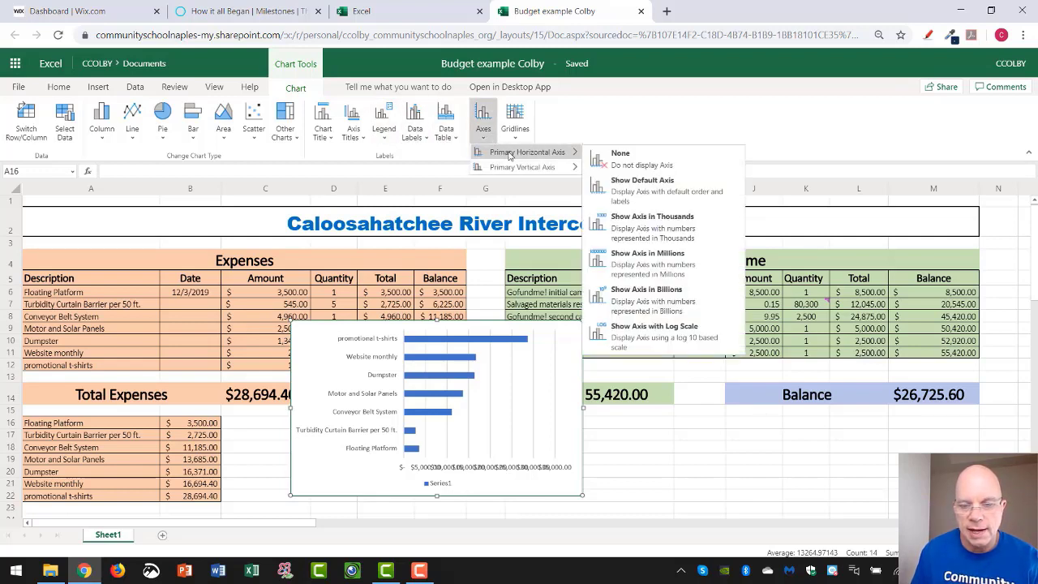
left_click(627, 155)
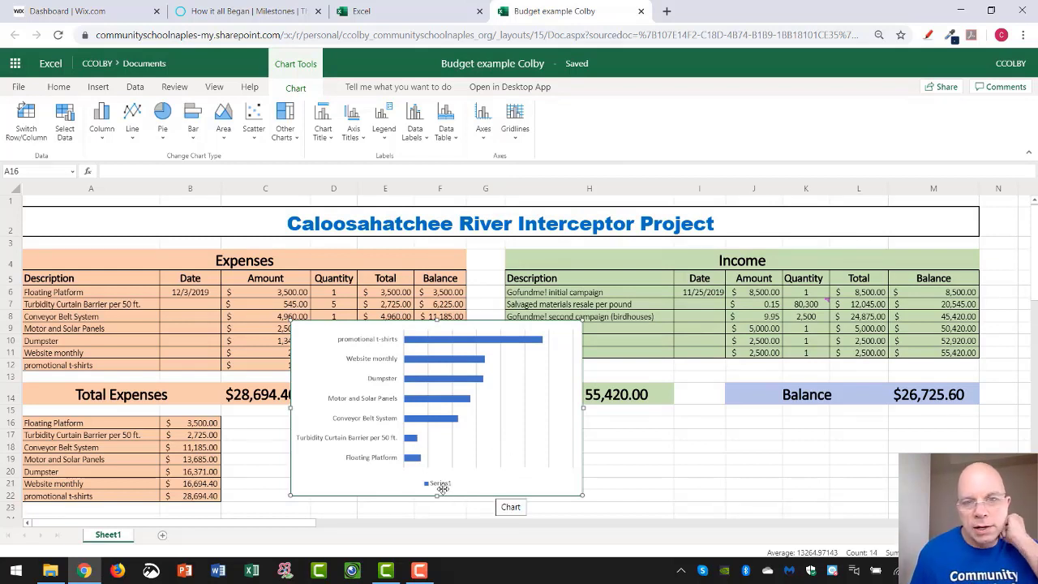
left_click(383, 122)
left_click(408, 154)
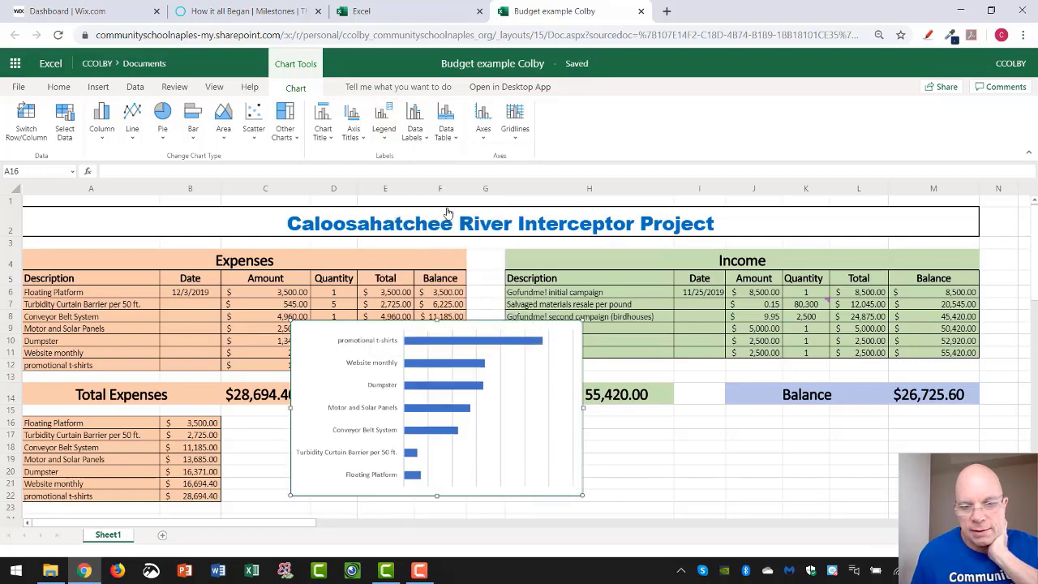
- Add Inside End data labels to the bars and move the chart clear of the Expenses table
left_click(419, 138)
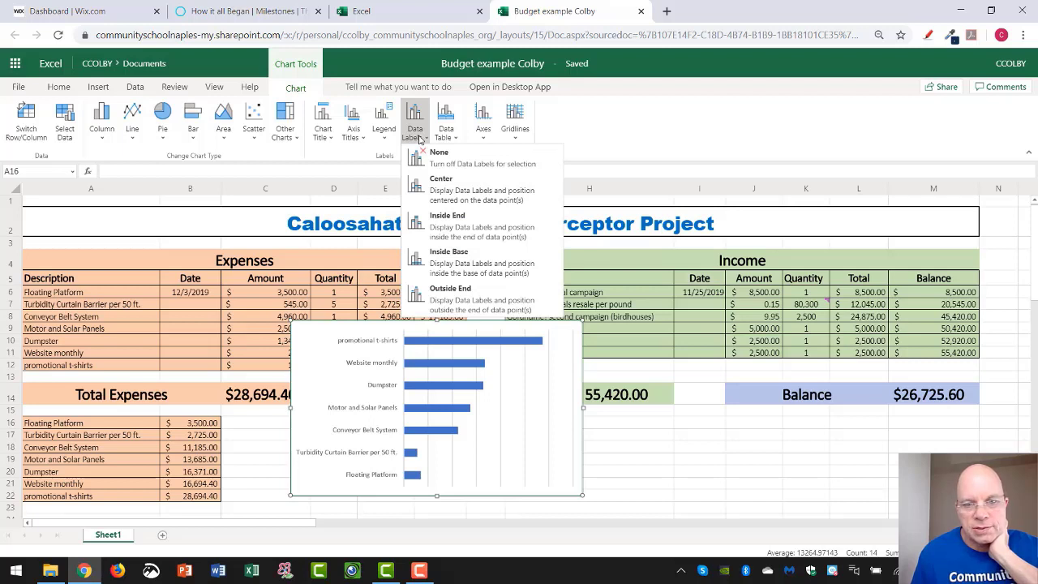
left_click(465, 231)
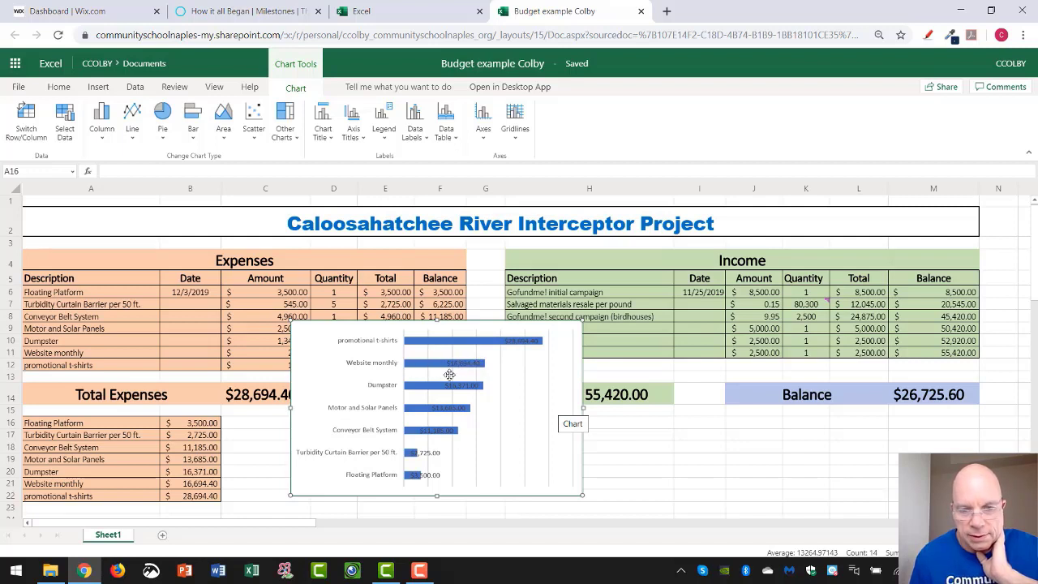
left_click_drag(350, 347, 543, 324)
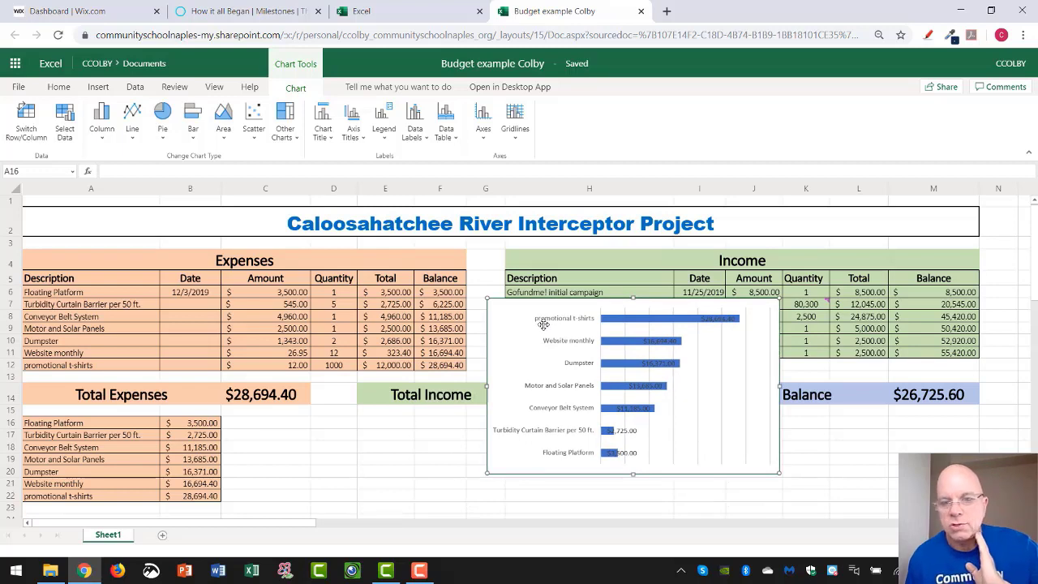
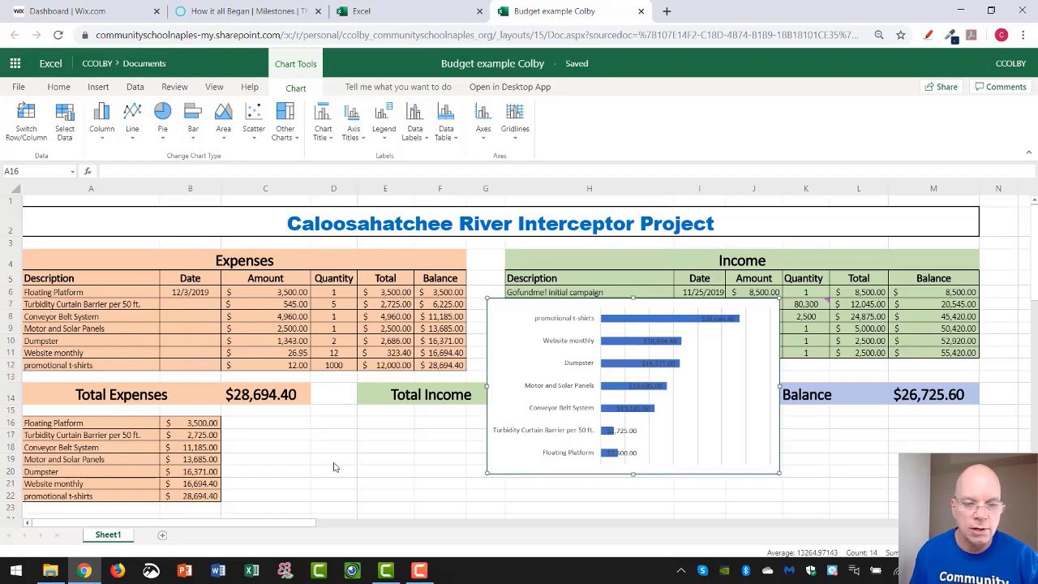
- Check the formula in B16 and relink the Conveyor Belt System amount in B18 to its total with =E8
left_click(186, 426)
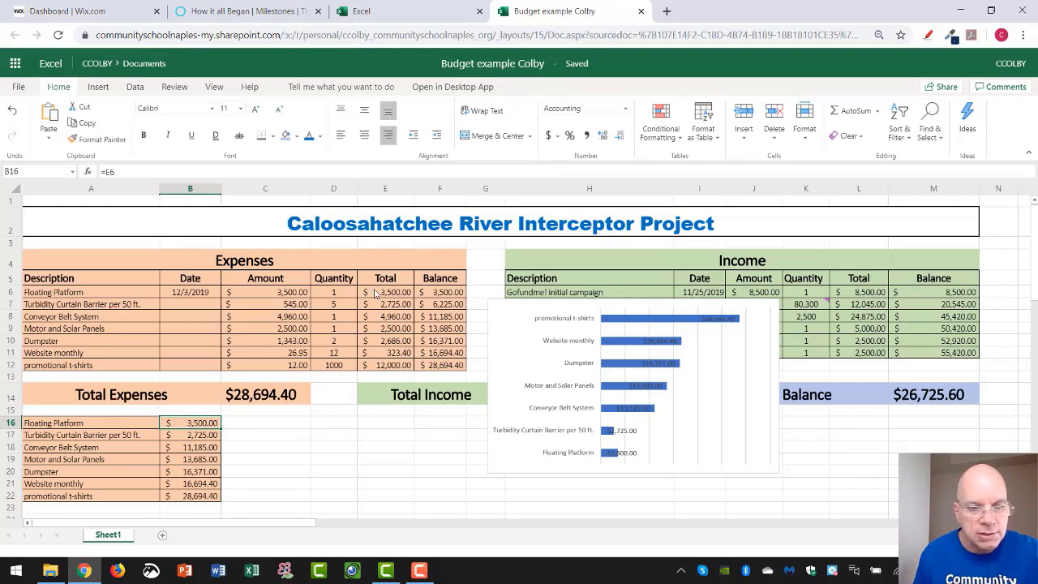
left_click(209, 448)
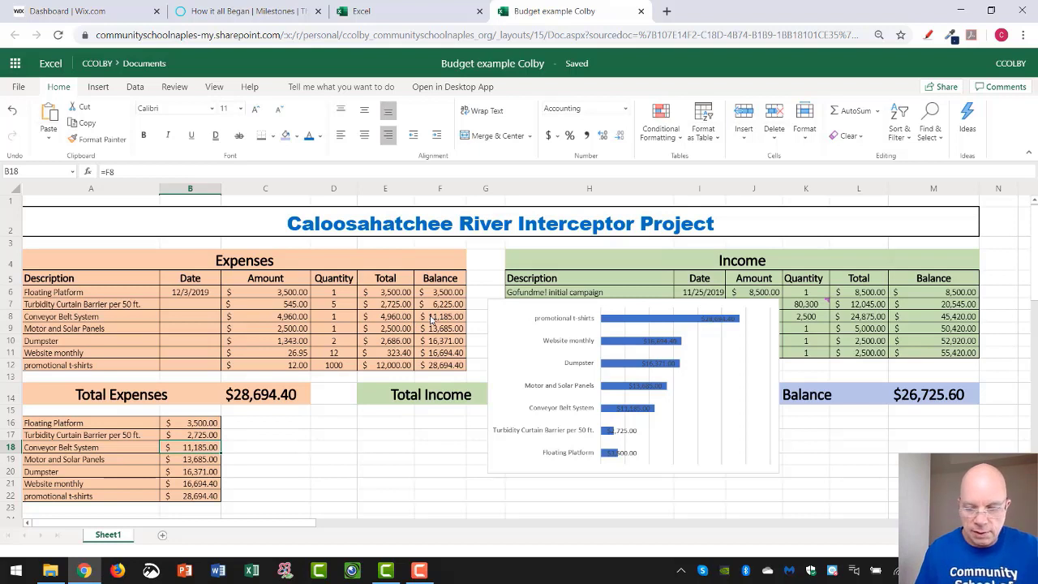
type("=")
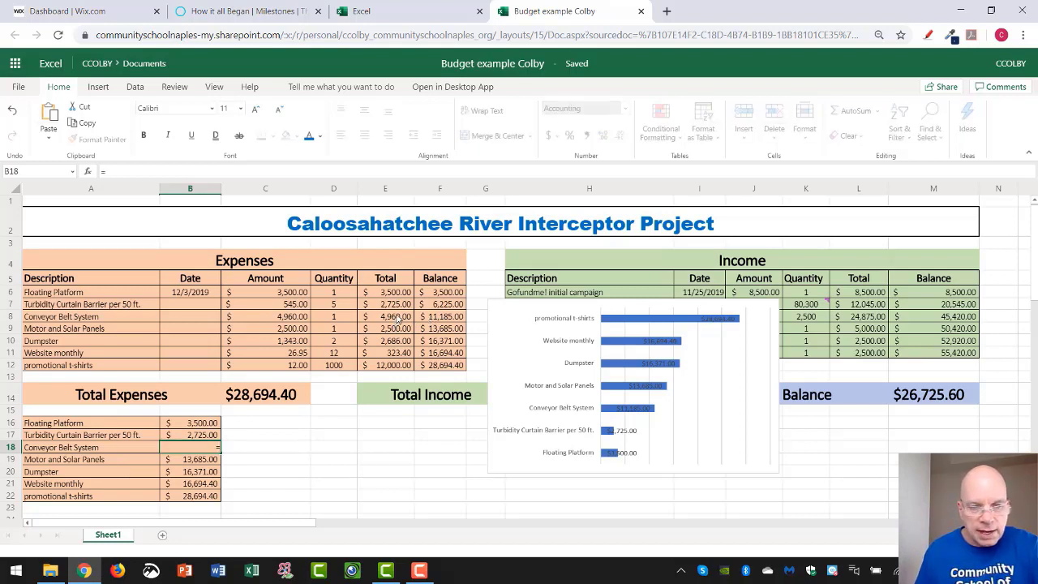
left_click(398, 318)
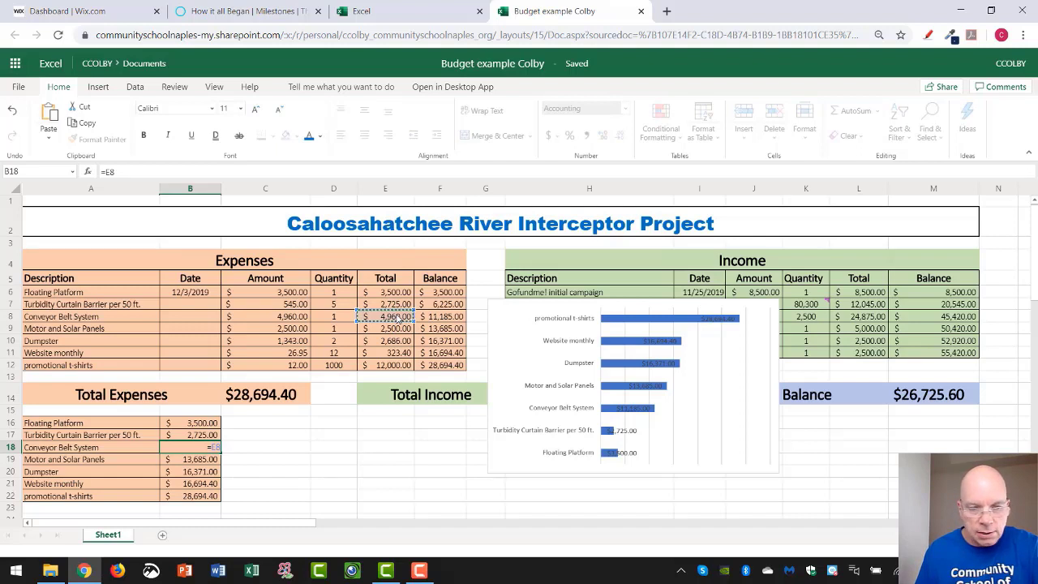
key("Return")
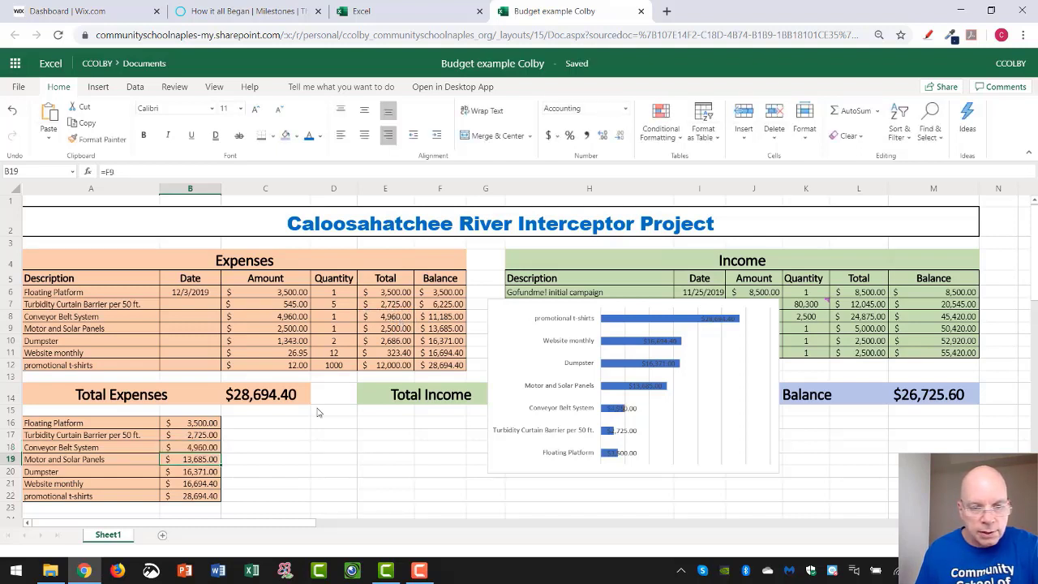
- Relink the Motor and Solar Panels amount in B19 to =E9 and the Dumpster amount in B20 to =E10
type("=")
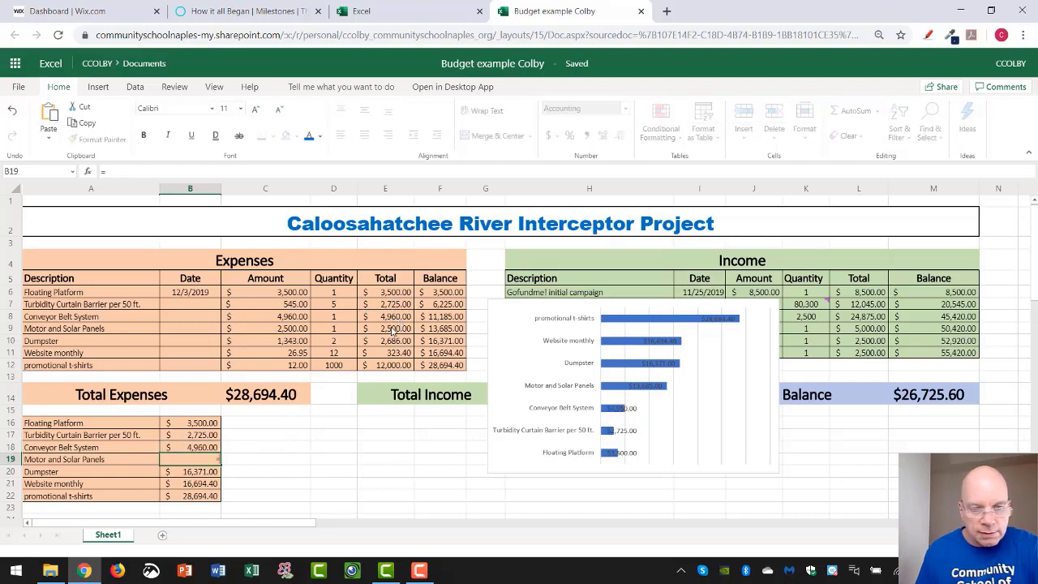
left_click(393, 330)
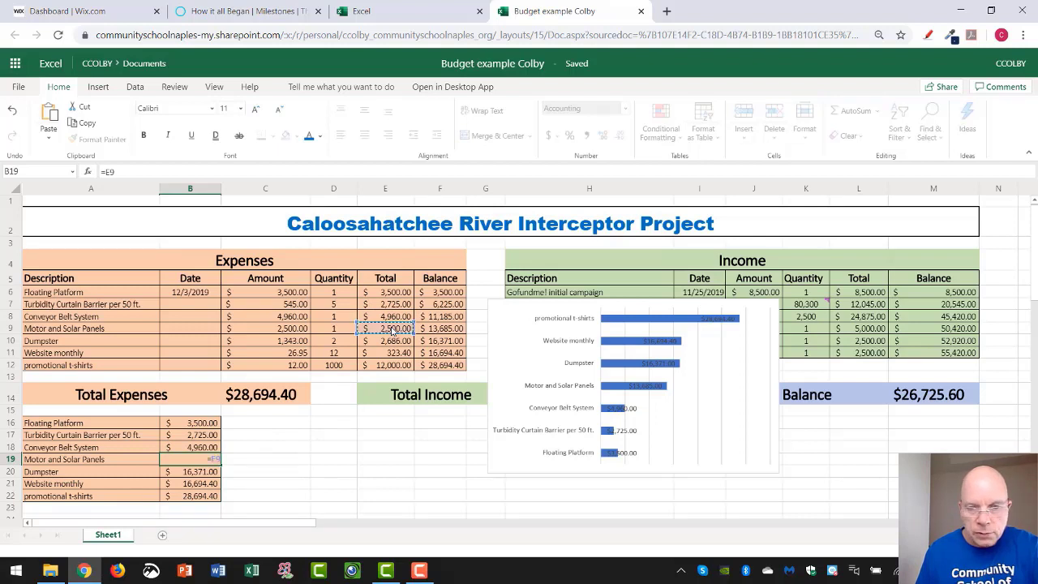
key("Return")
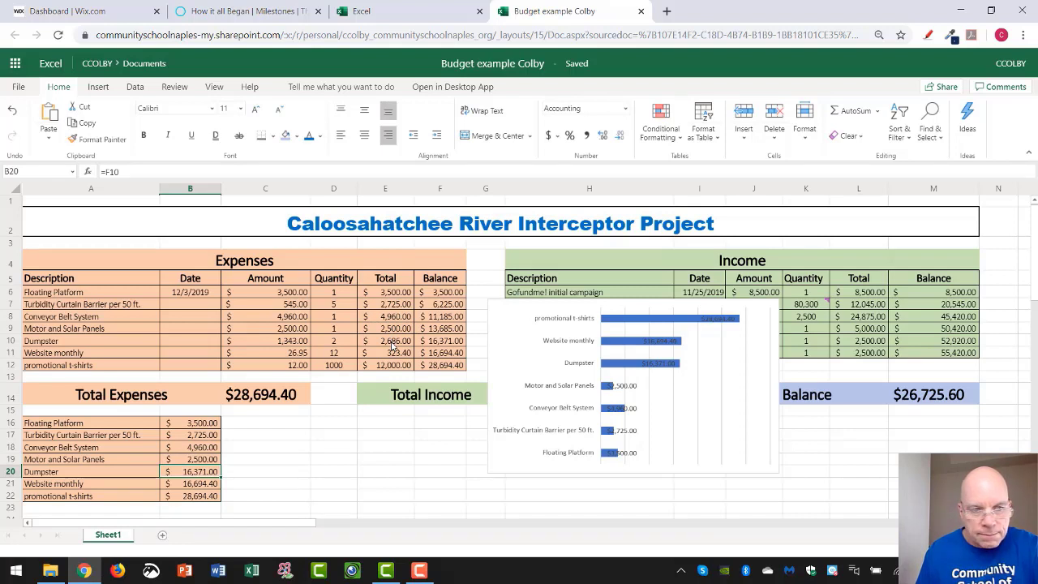
type("=")
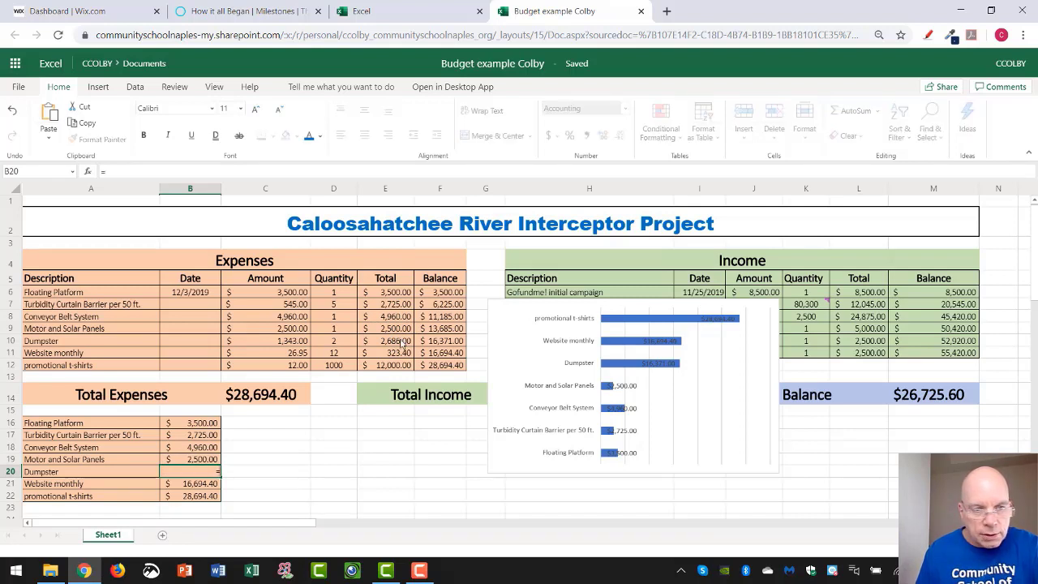
left_click(403, 343)
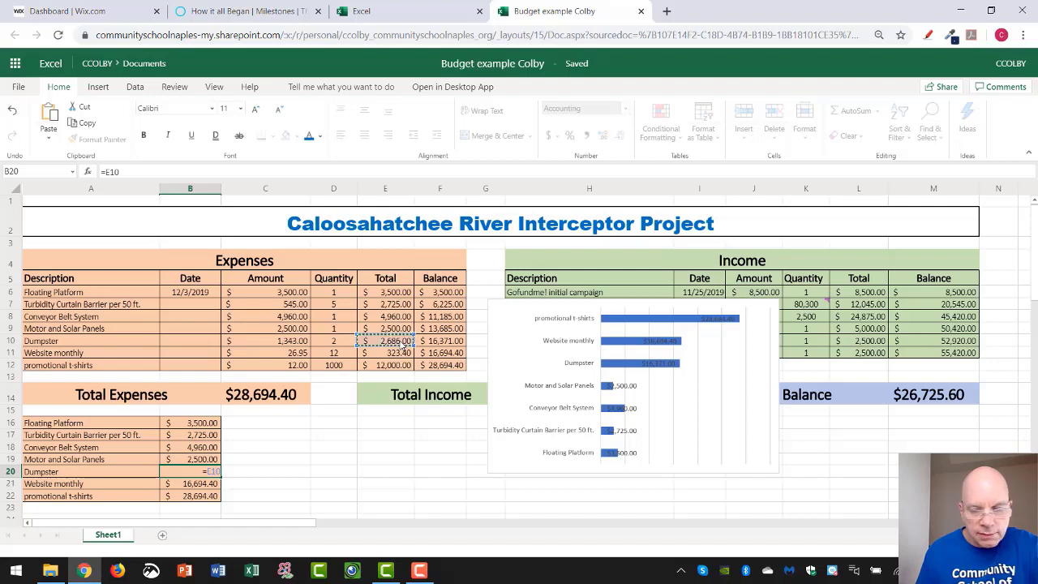
key("Return")
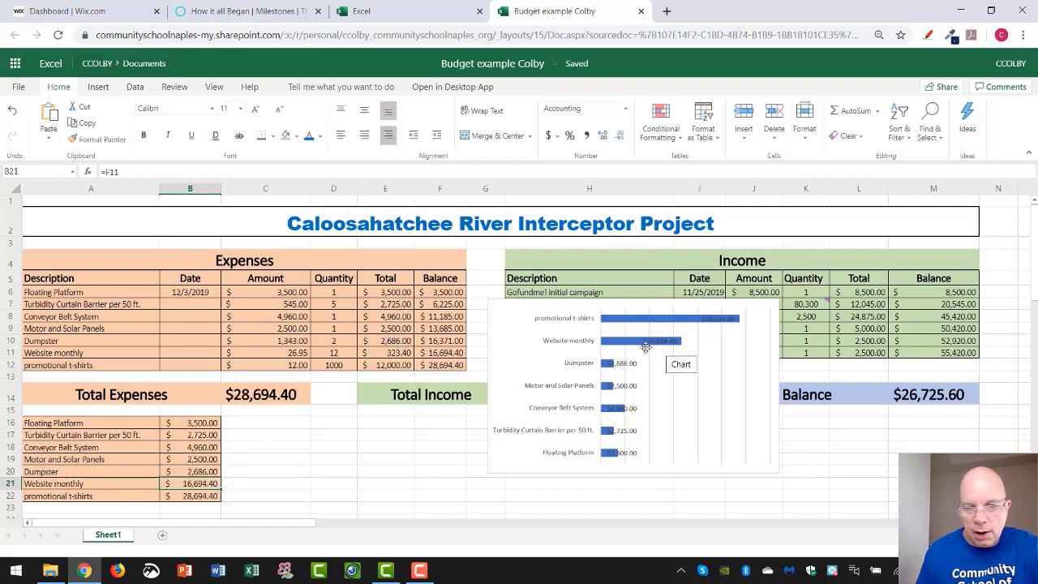
- Relink the Website monthly amount in B21 to =E11 and the promotional t-shirts amount in B22 to =E12
left_click(209, 497)
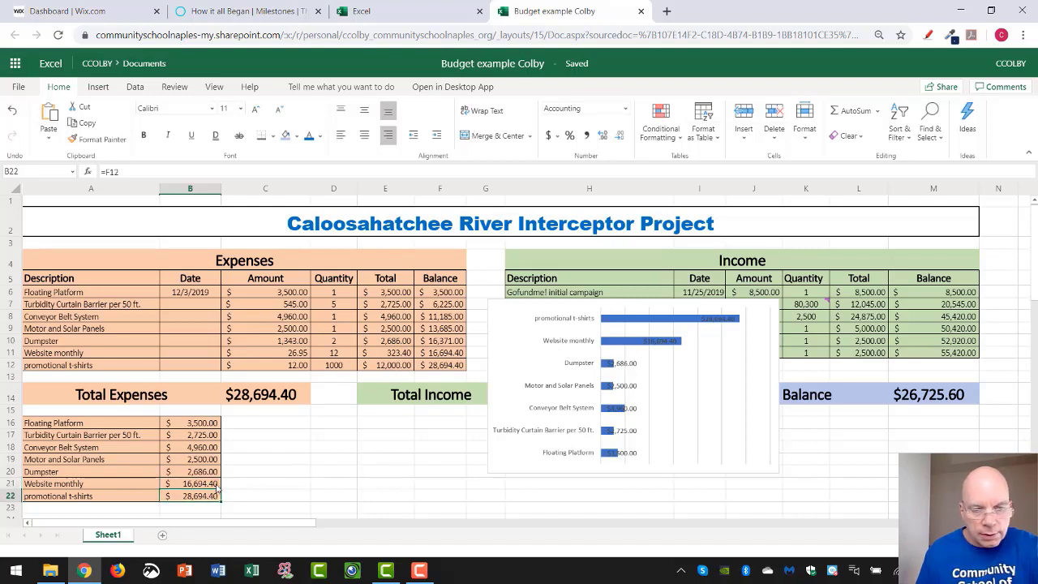
left_click(216, 485)
type("=")
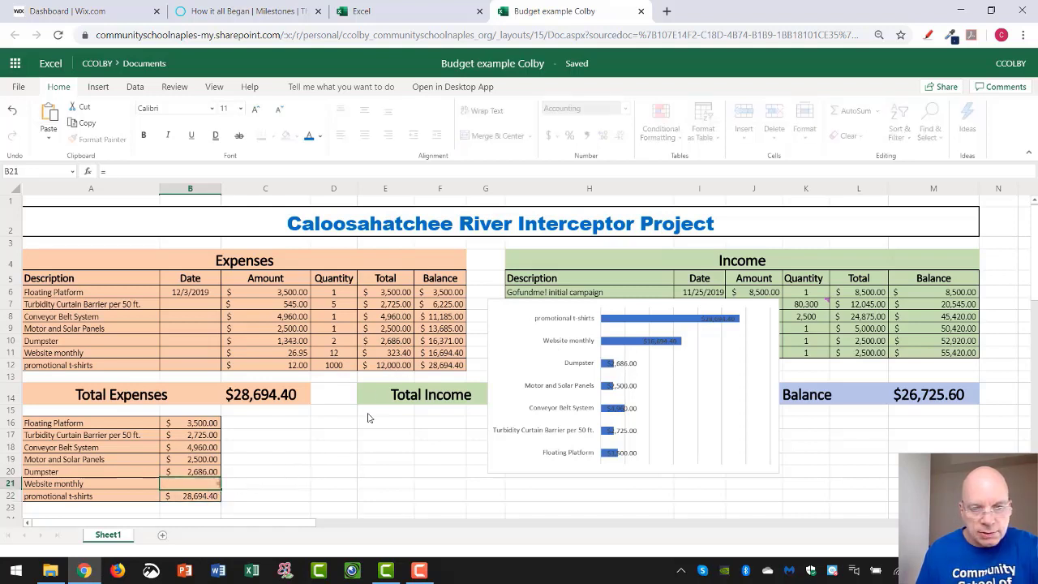
left_click(403, 357)
key("Return")
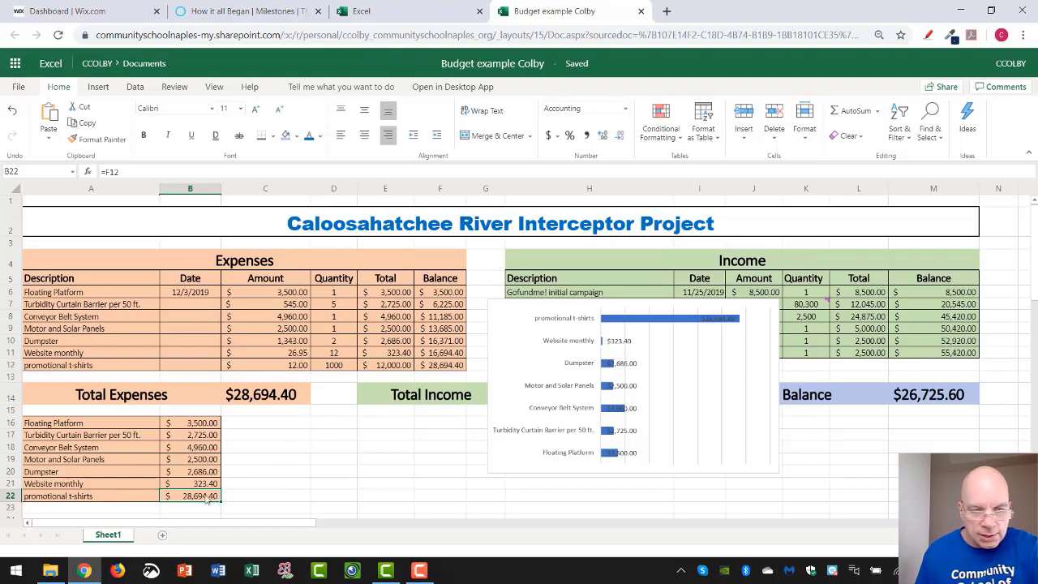
type("=")
left_click(386, 367)
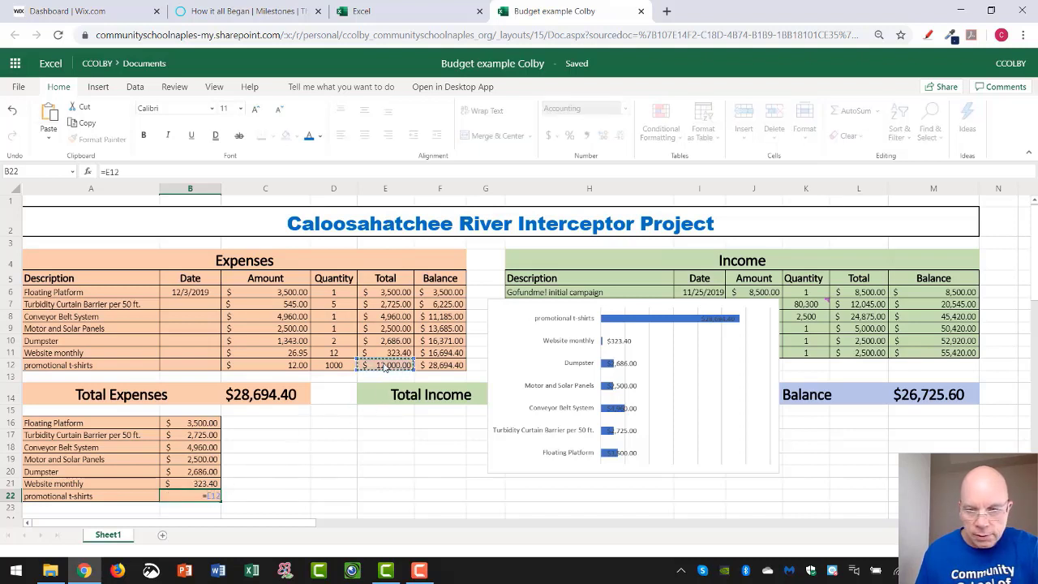
key("Return")
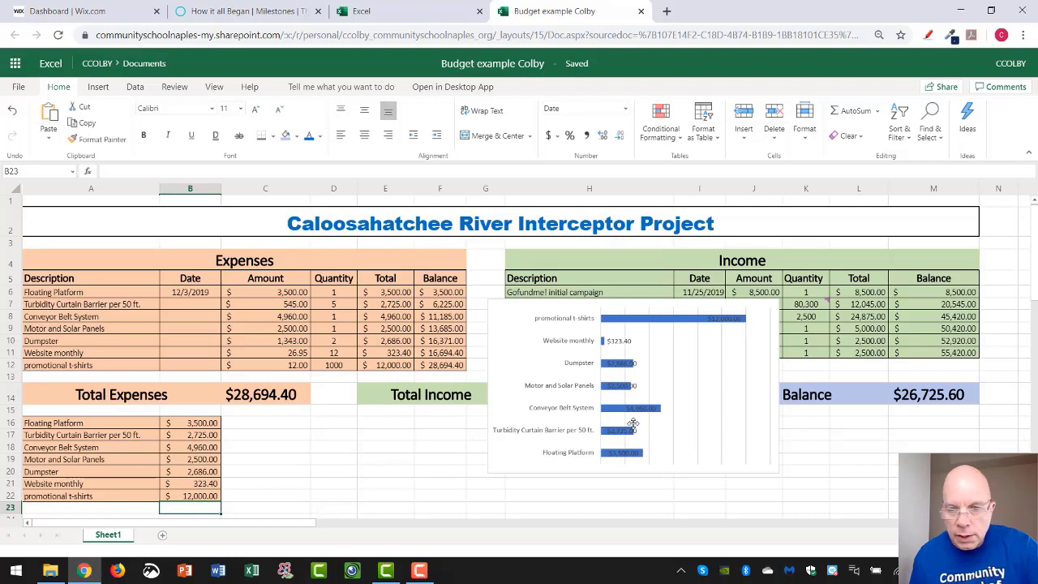
- Move the bar chart directly below Total Expenses so it covers the summary list, starting at row 15 in column A
left_click_drag(707, 359, 656, 350)
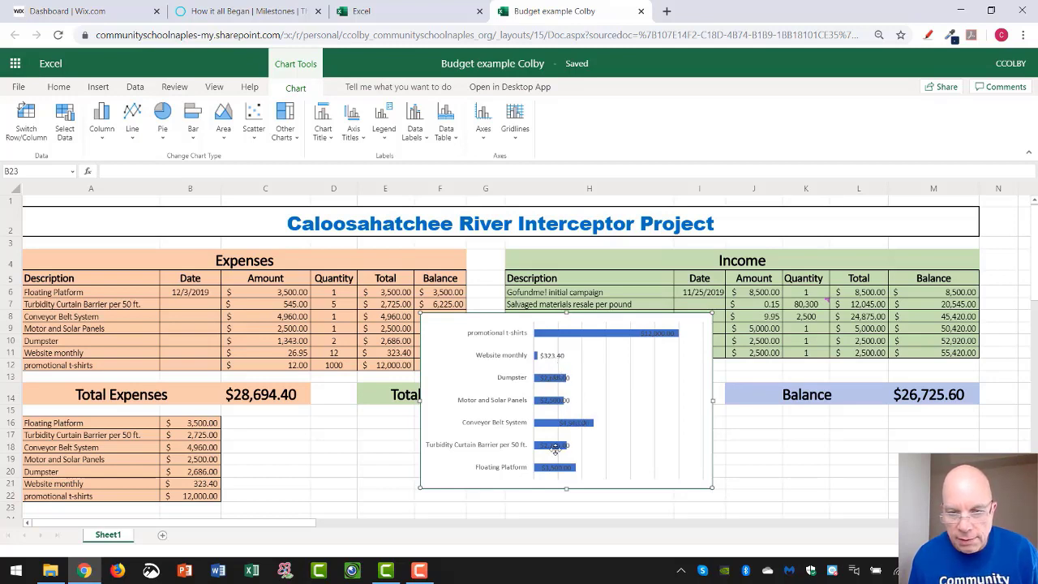
left_click_drag(611, 367, 579, 388)
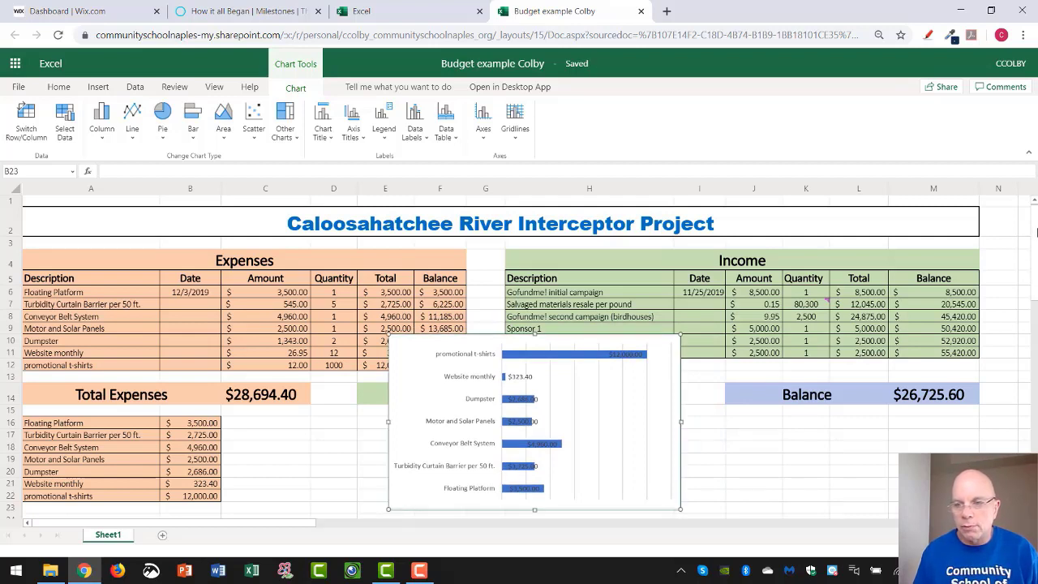
scroll(1035, 232, "down", 1)
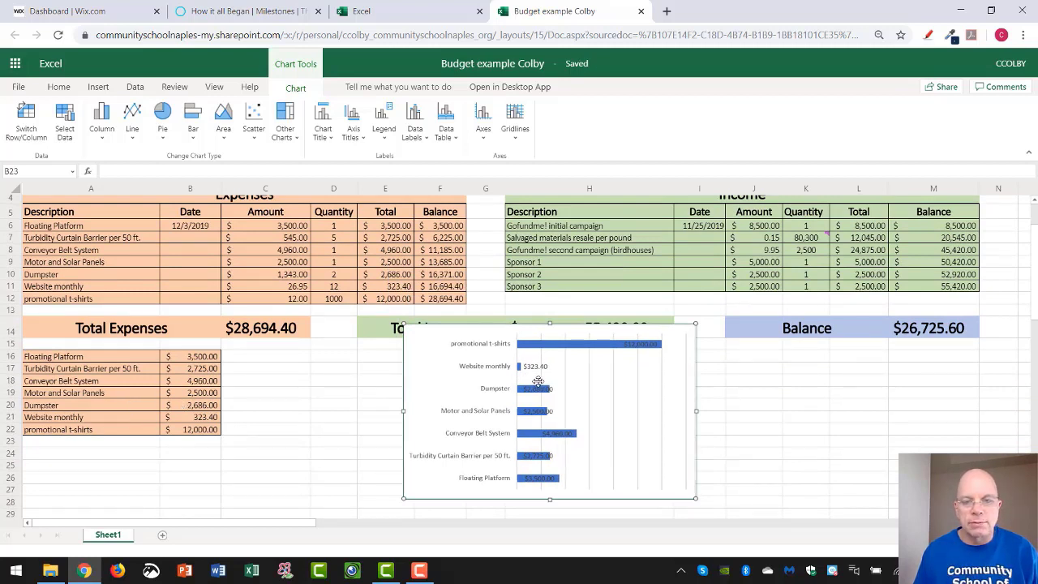
left_click_drag(547, 382, 165, 405)
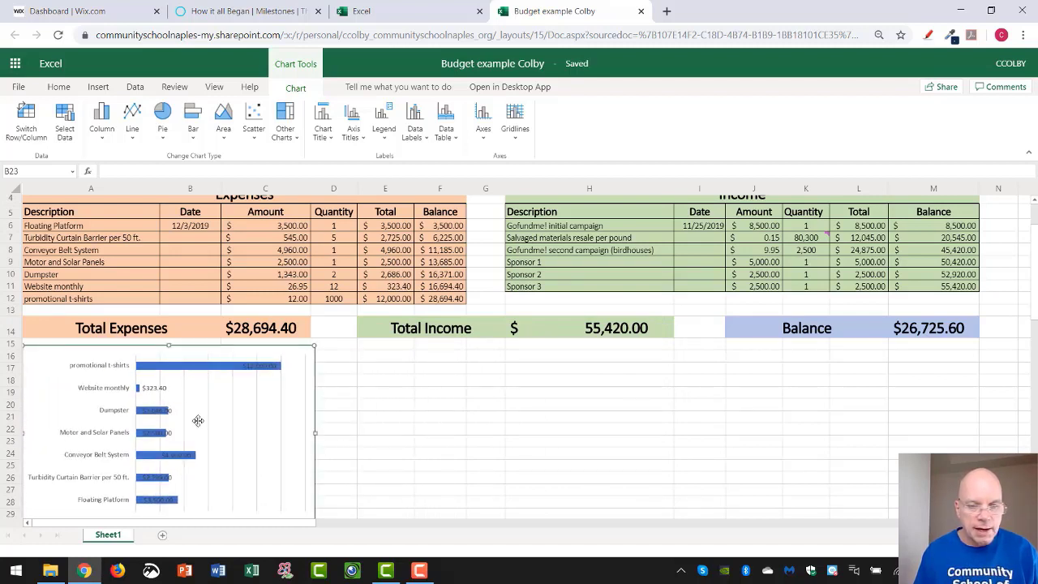
left_click(778, 393)
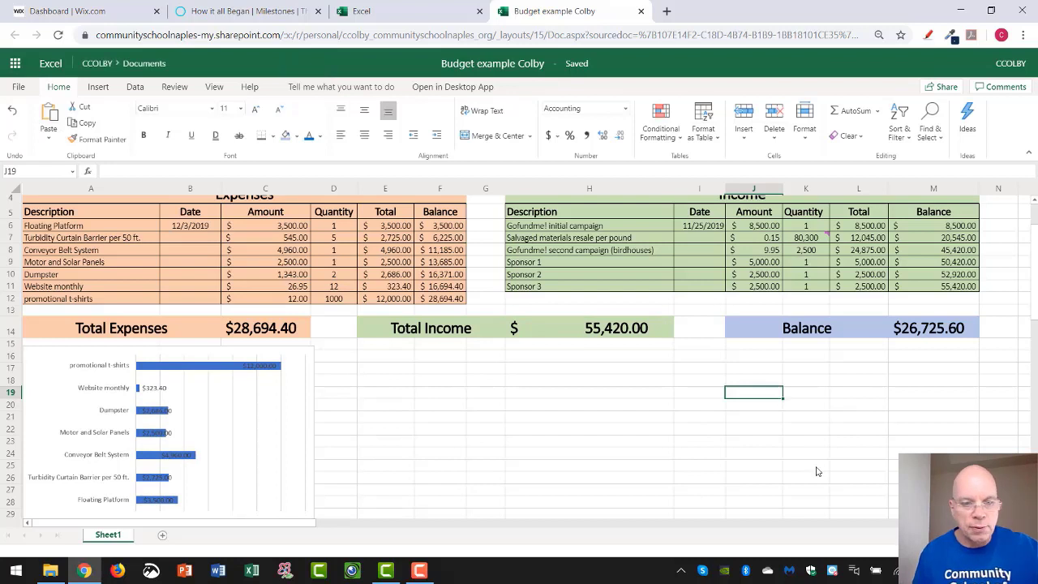
- Give the bar chart the title Expenses
left_click(211, 396)
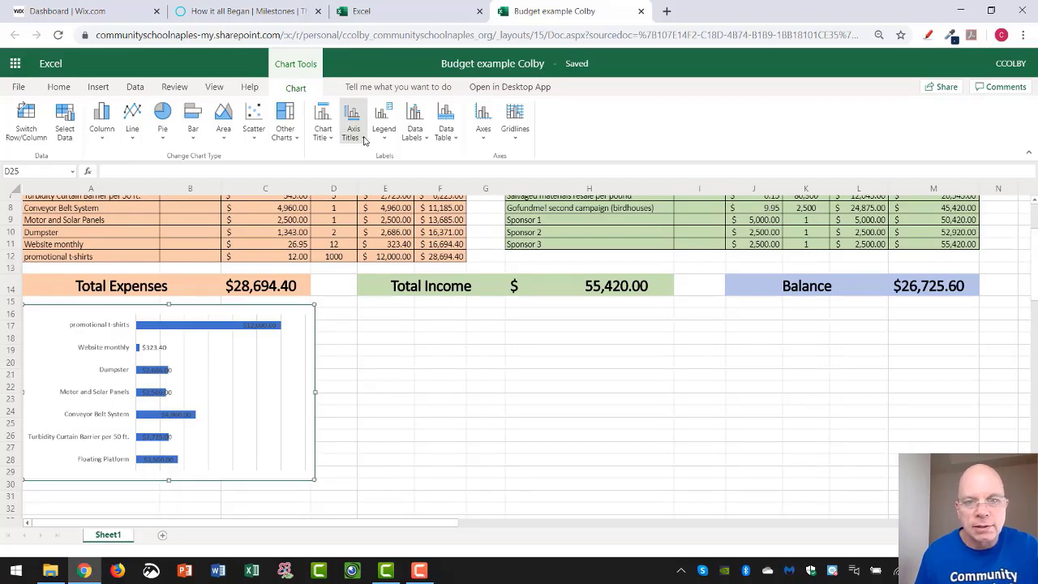
left_click(332, 139)
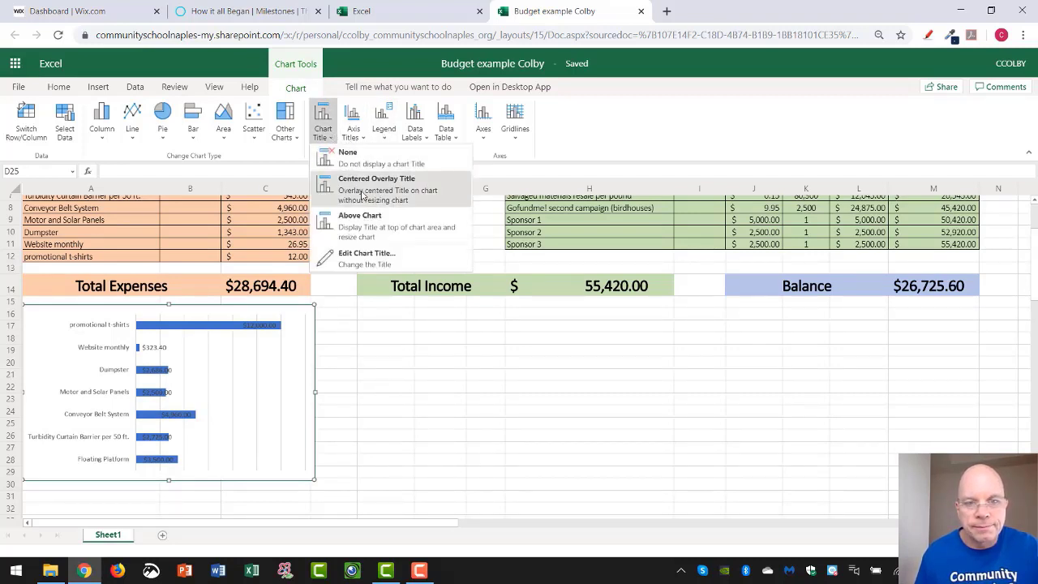
left_click(389, 253)
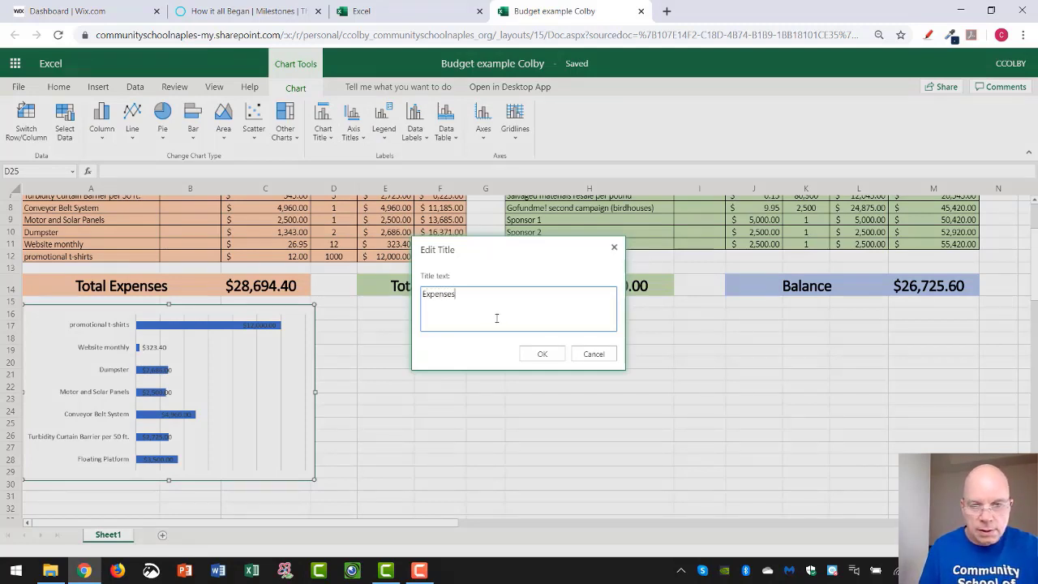
left_click(542, 353)
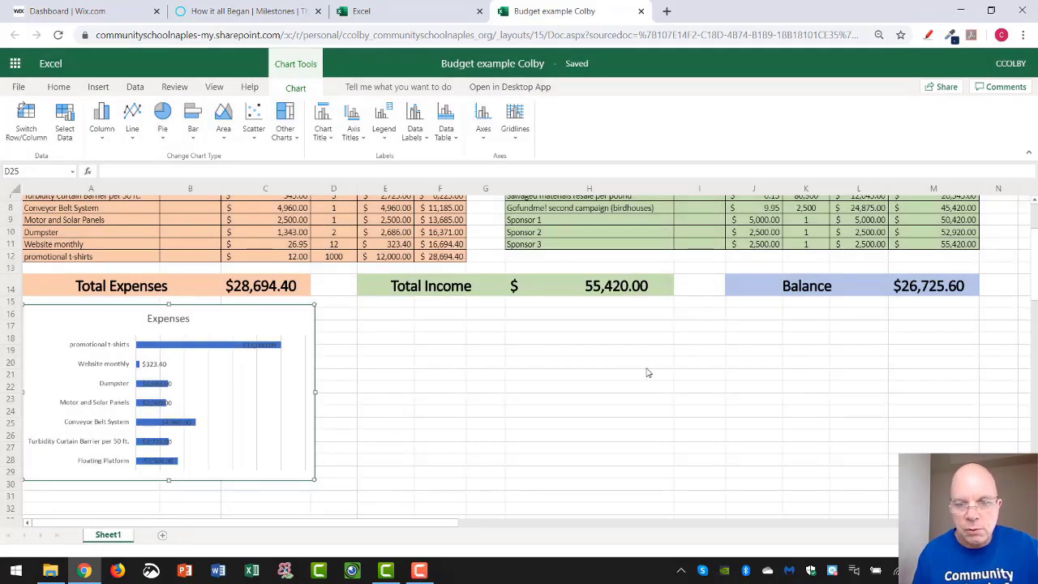
- Copy the six income descriptions from H6:H11 into the cells starting at E17, below Total Income
scroll(647, 372, "up", 2)
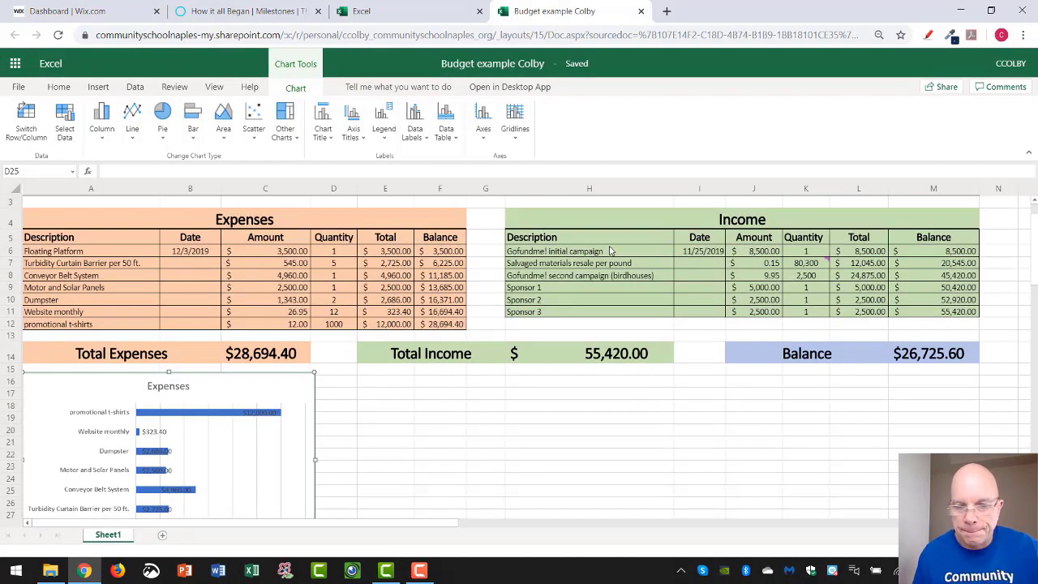
left_click_drag(611, 250, 626, 313)
key("ctrl+c")
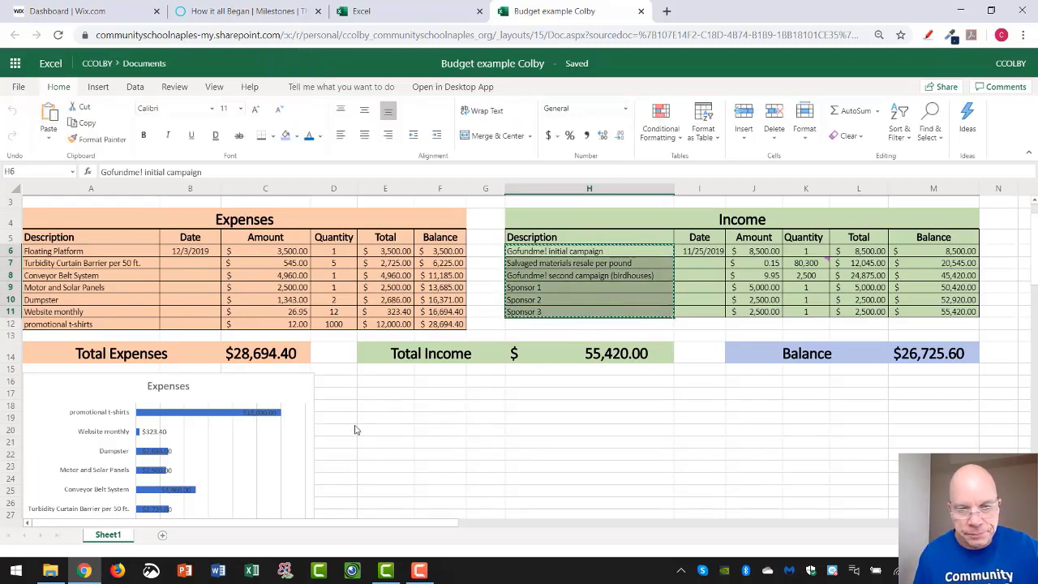
left_click(387, 395)
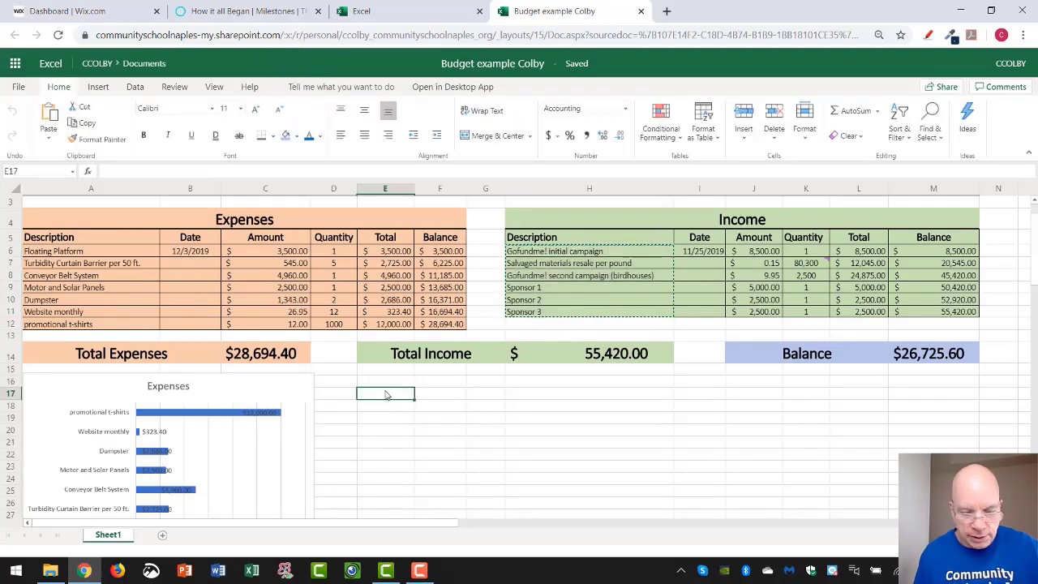
key("ctrl+v")
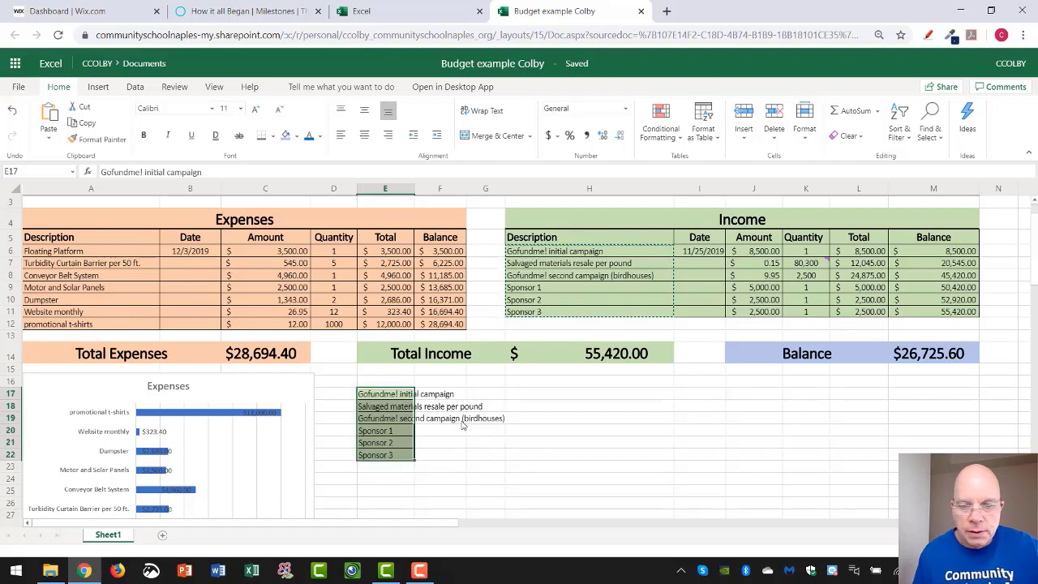
key("Right")
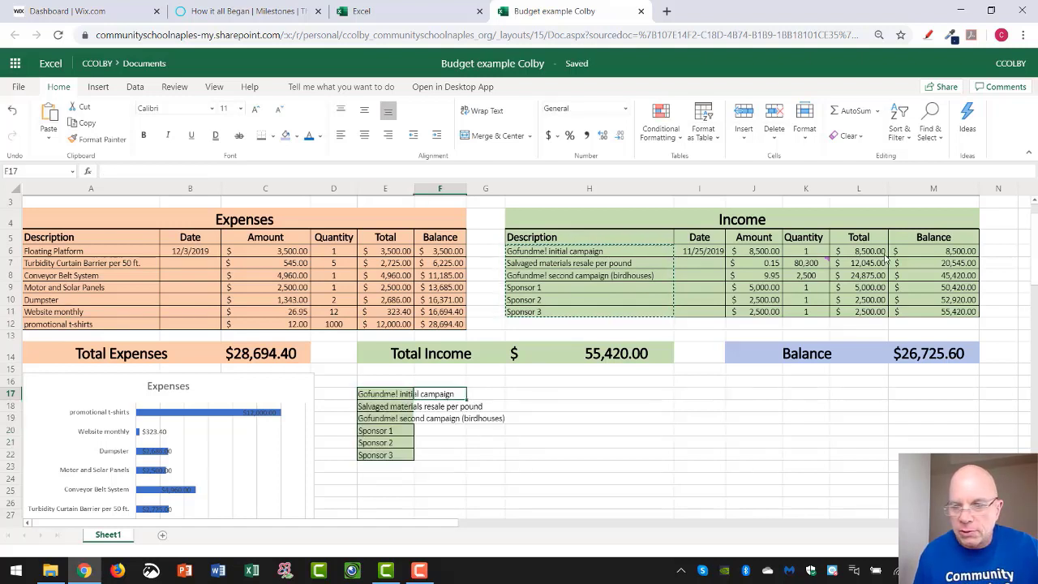
- Copy the income totals from L6:L11 into the cells starting at F17, beside the copied descriptions
left_click_drag(872, 252, 880, 312)
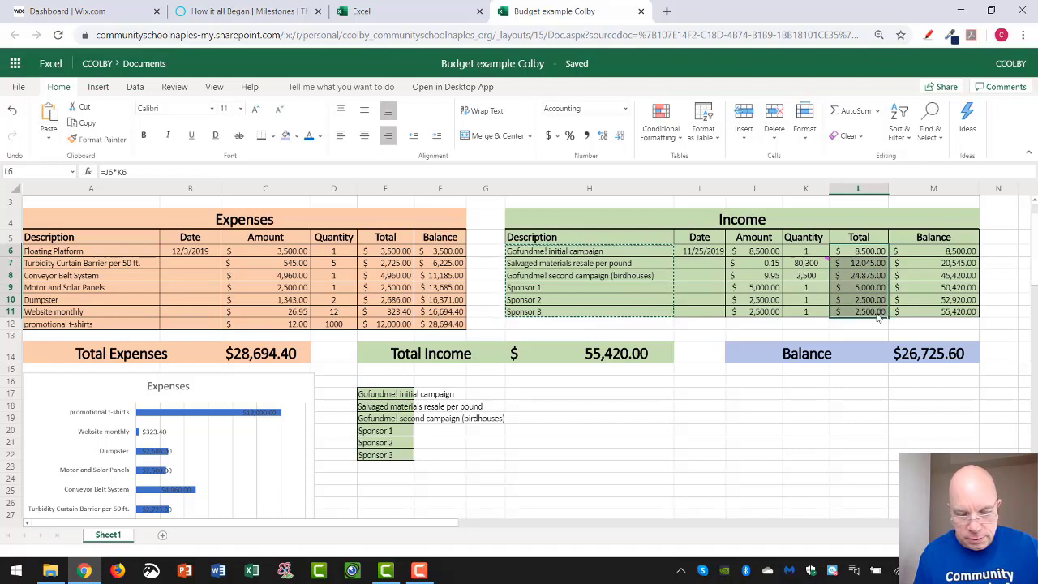
key("ctrl+c")
left_click(459, 394)
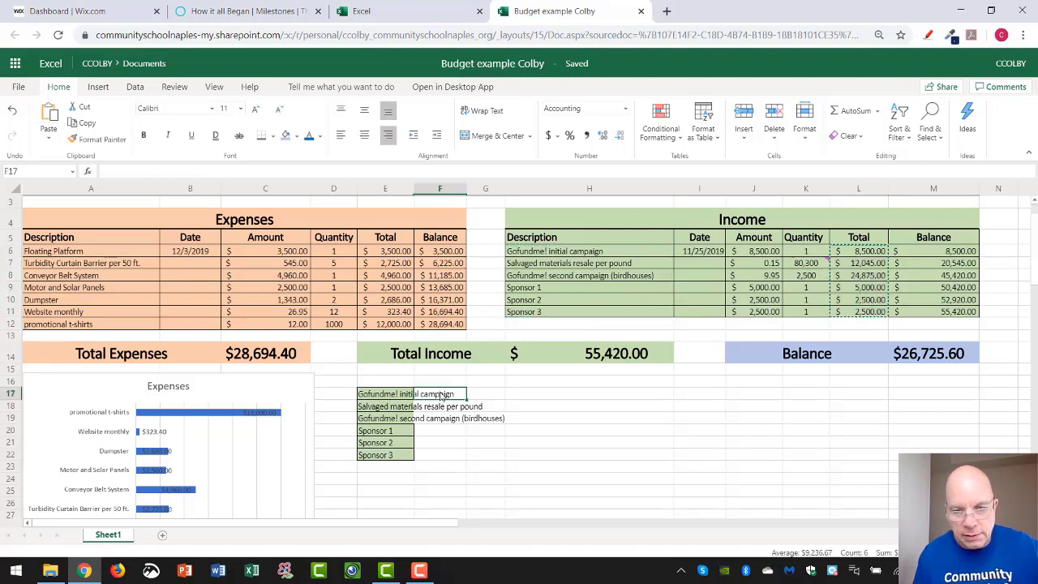
key("ctrl+v")
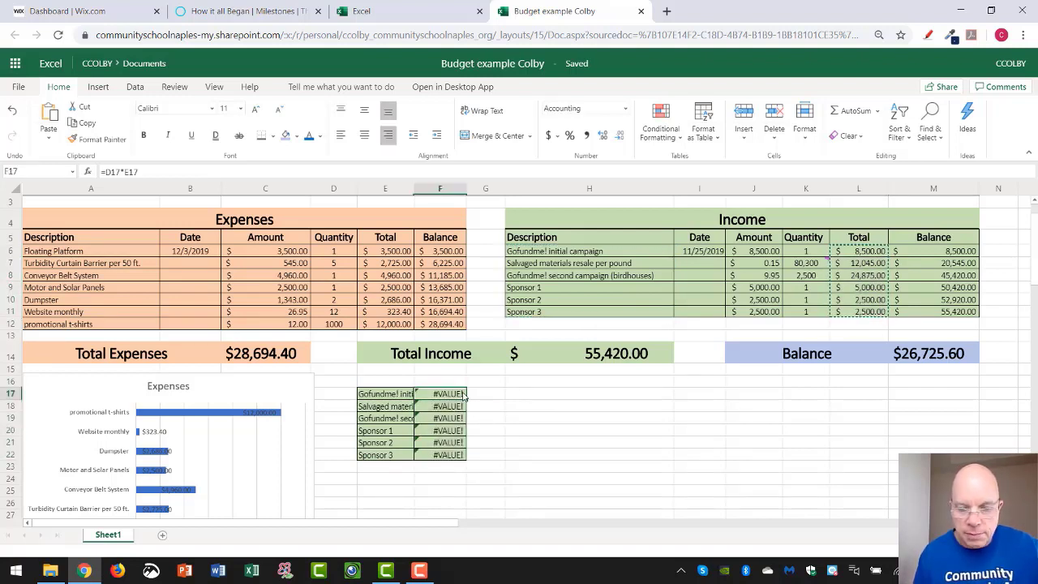
- Link the Gofundme! initial campaign amount in F17 to =L6 and the salvaged materials amount in F18 to =L7
type("=")
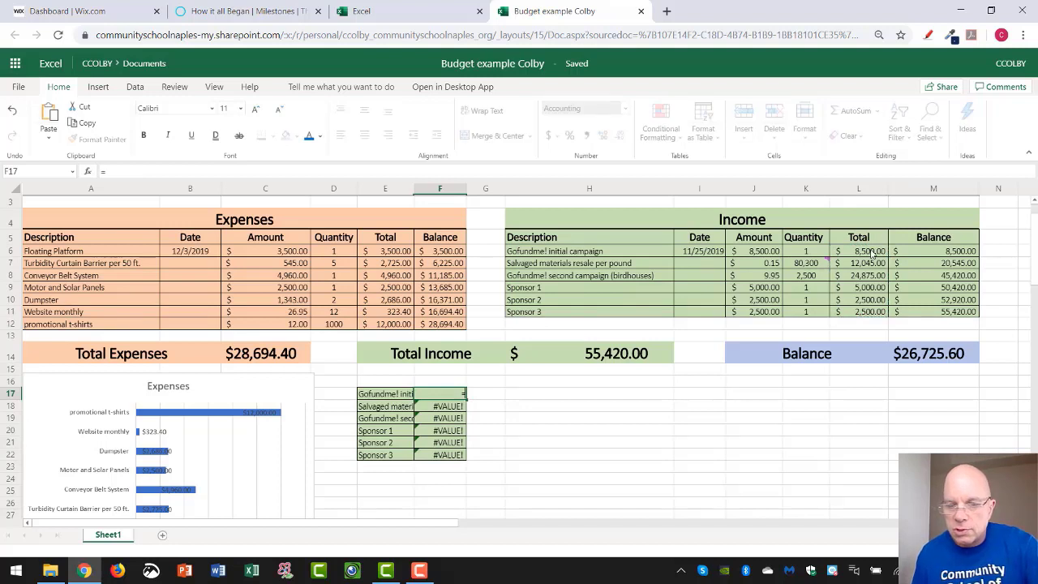
left_click(873, 254)
key("Return")
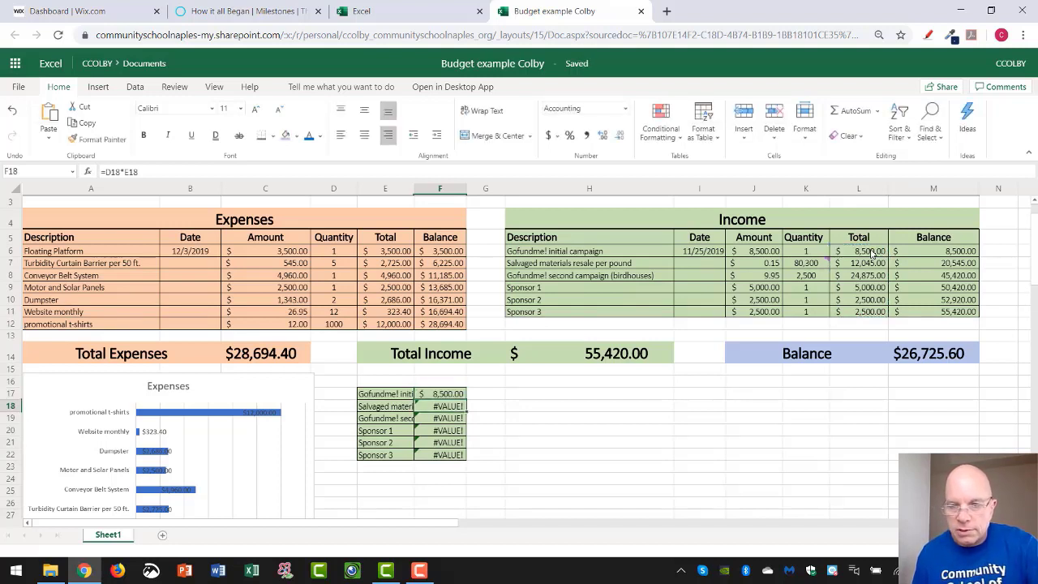
type("=")
left_click(874, 266)
key("Return")
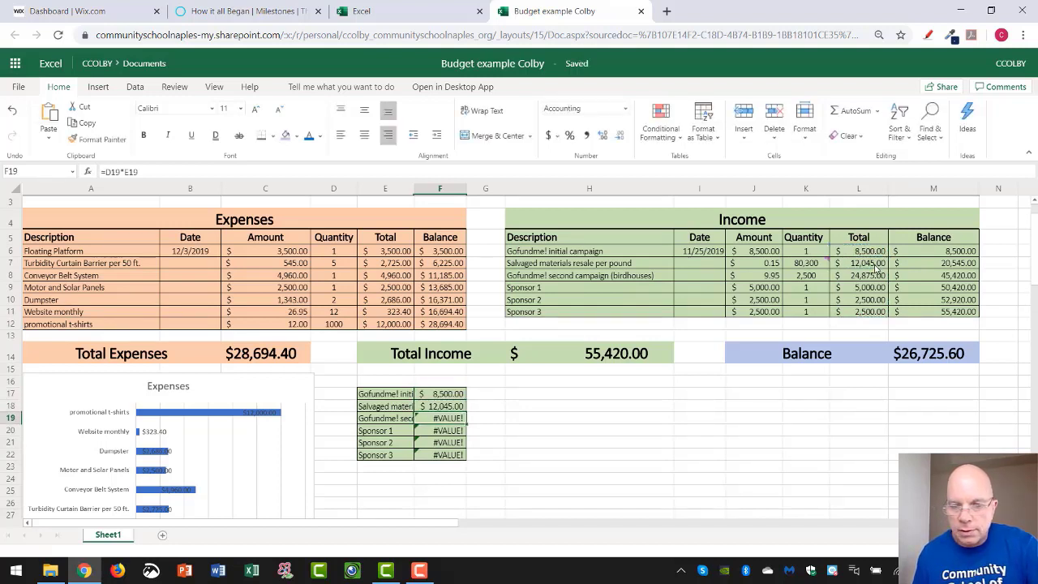
- Link the Gofundme! second campaign amount in F19 to =L8 and the Sponsor 1 amount in F20 to =L9
type("=")
left_click(880, 276)
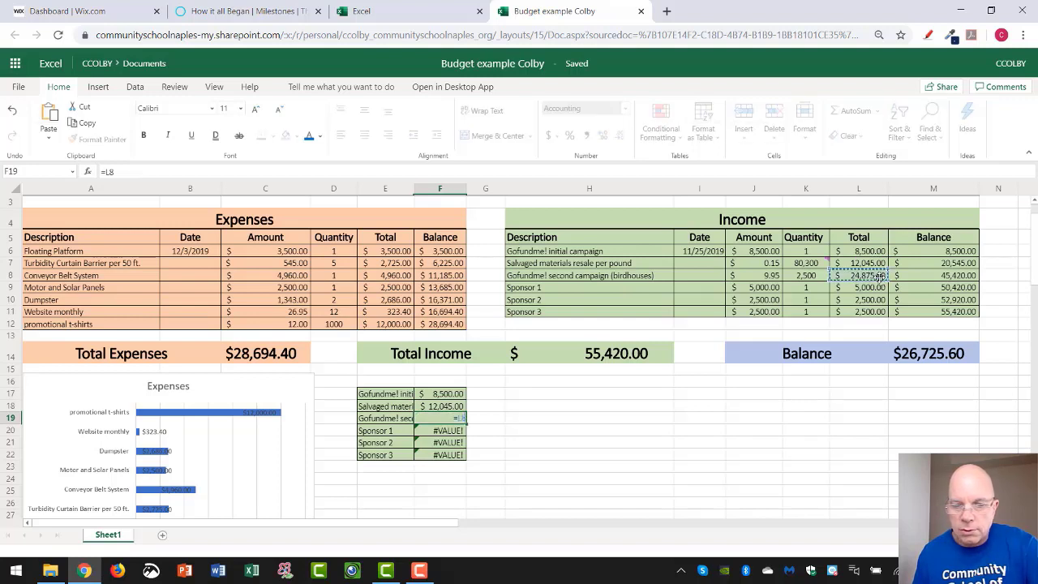
key("Return")
type("=")
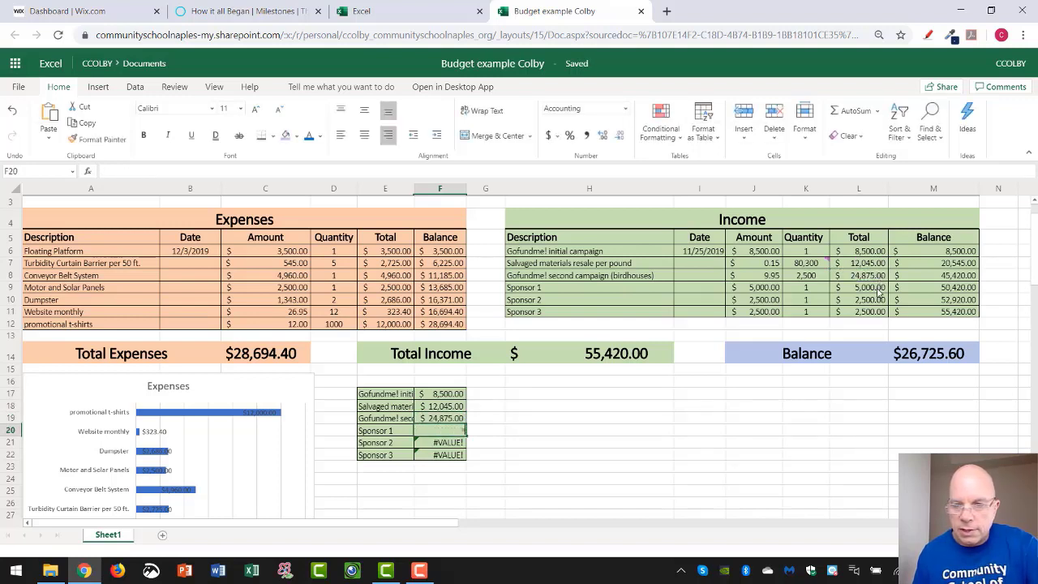
left_click(881, 287)
key("Return")
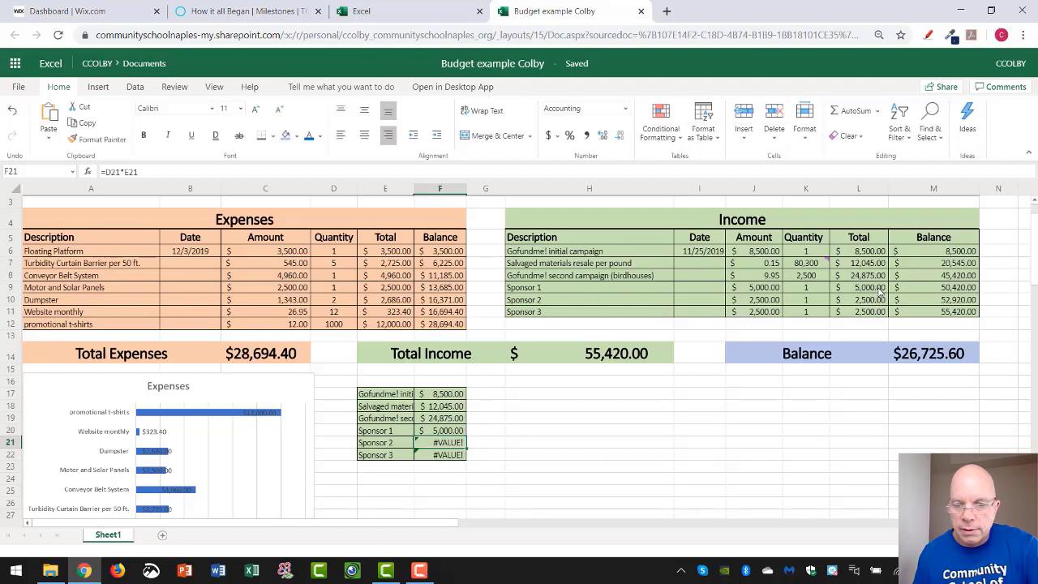
- Link the Sponsor 2 amount in F21 to =L10 and the Sponsor 3 amount in F22 to =L11
type("=")
left_click(880, 300)
key("Return")
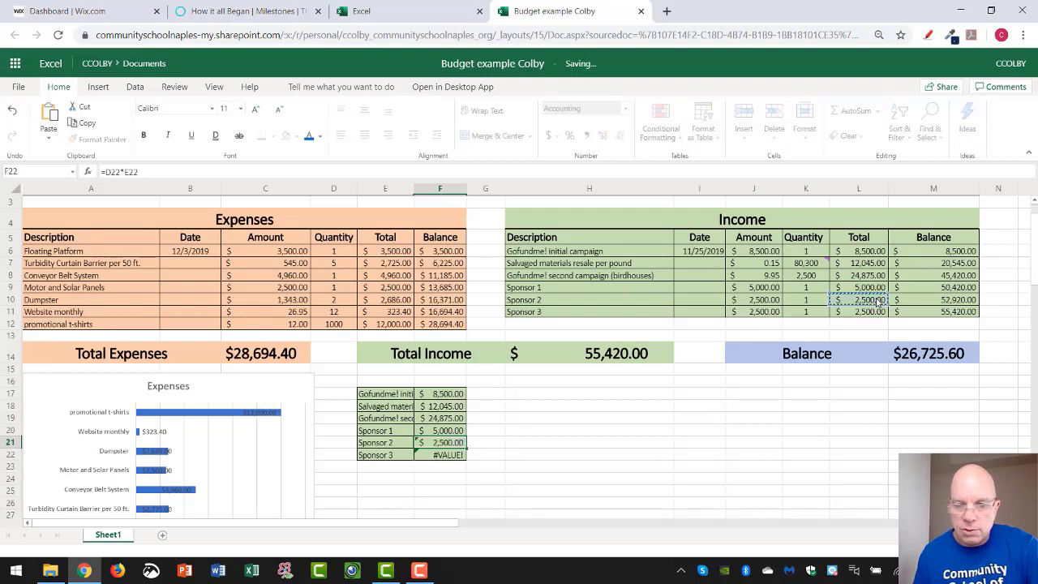
type("=")
left_click(867, 311)
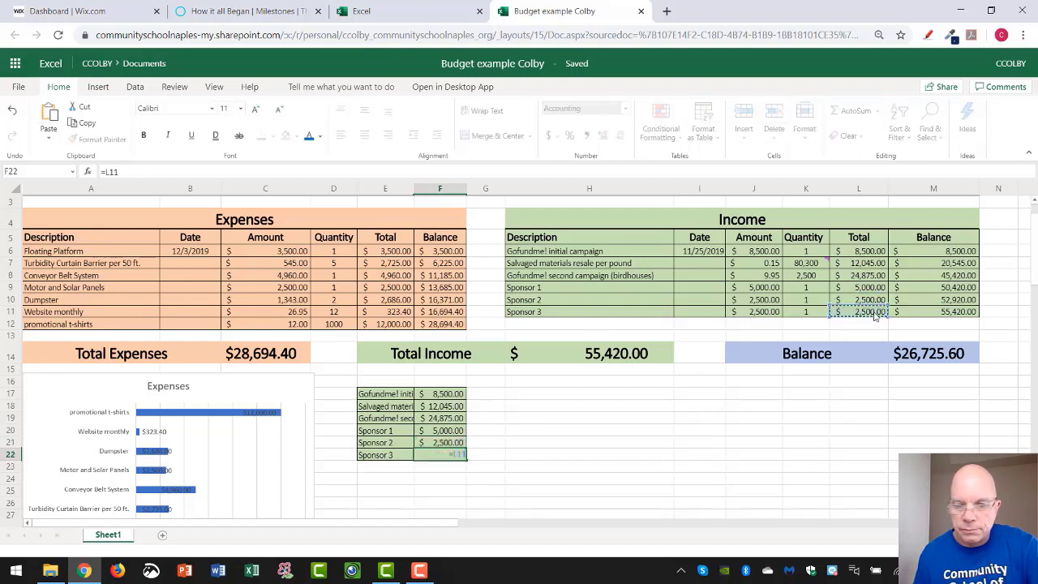
key("Return")
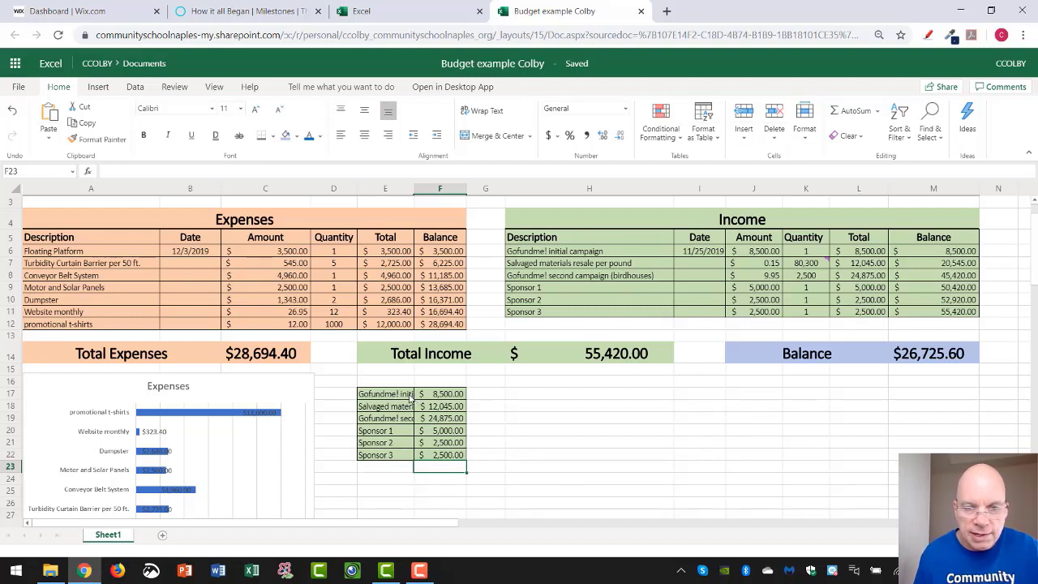
- Insert a bar chart from the income summary list E17:F22 and place it directly below Total Income, covering the list
left_click_drag(410, 398, 440, 454)
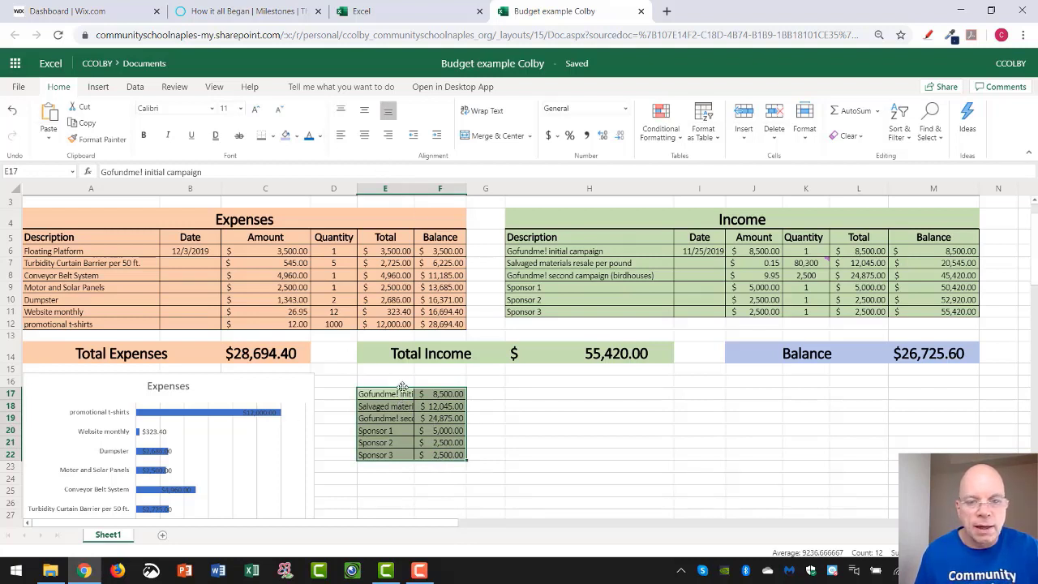
left_click(105, 89)
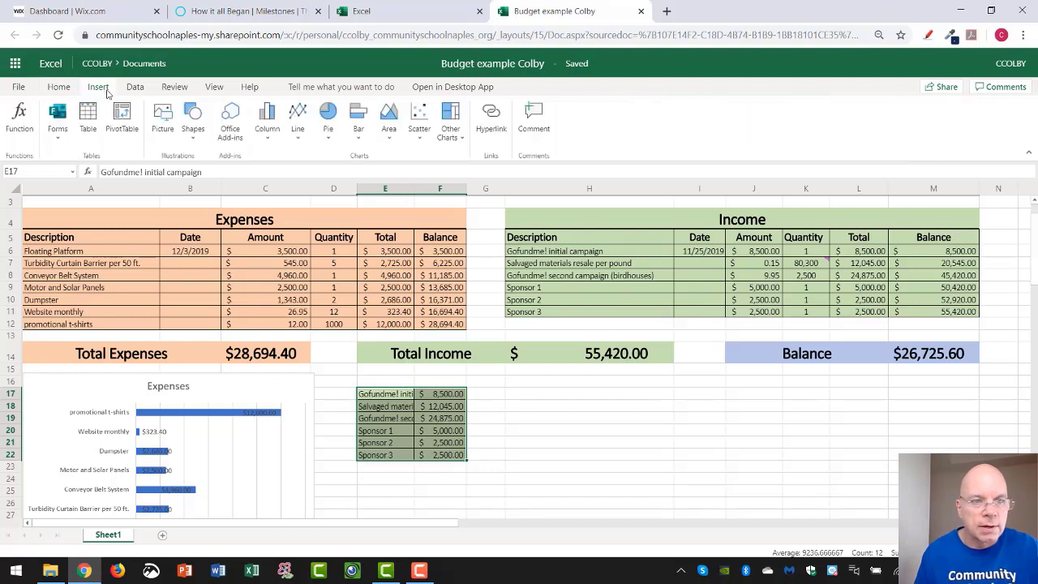
left_click(359, 120)
left_click(362, 180)
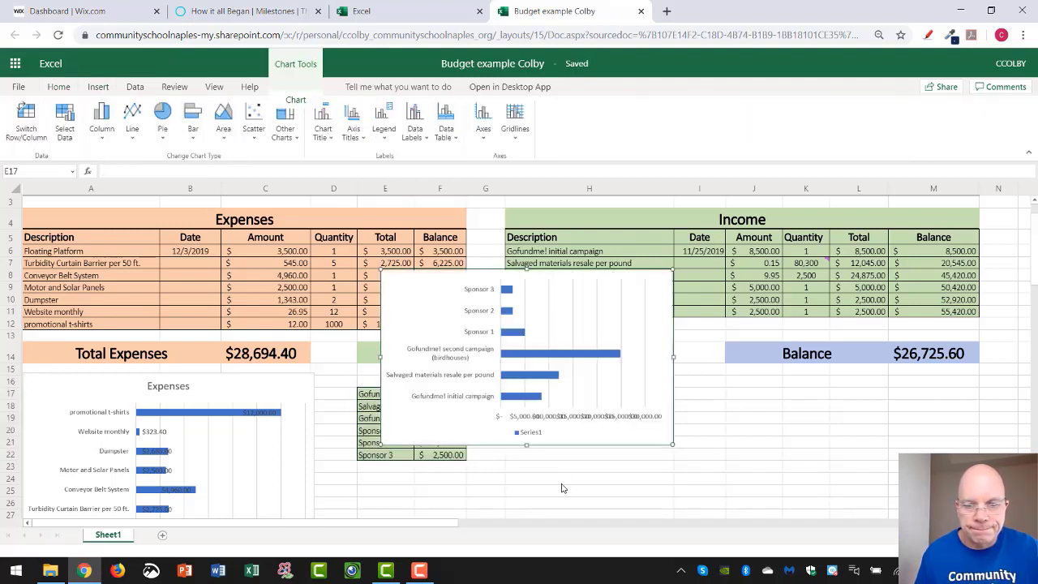
left_click_drag(580, 348, 557, 441)
scroll(734, 459, "down", 3)
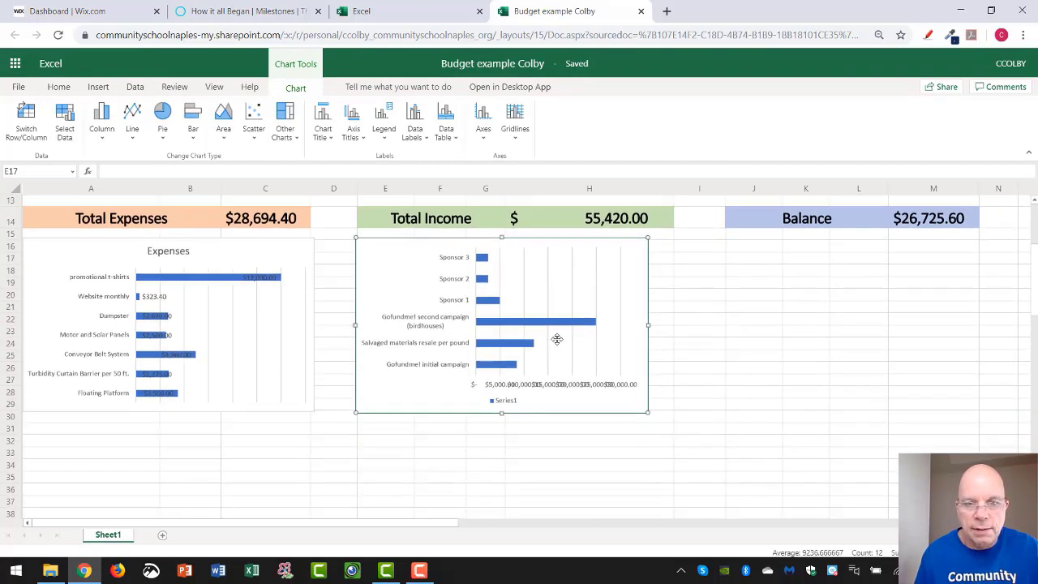
- Remove the primary horizontal axis and the legend from the income bar chart
left_click(483, 126)
mouse_move(558, 156)
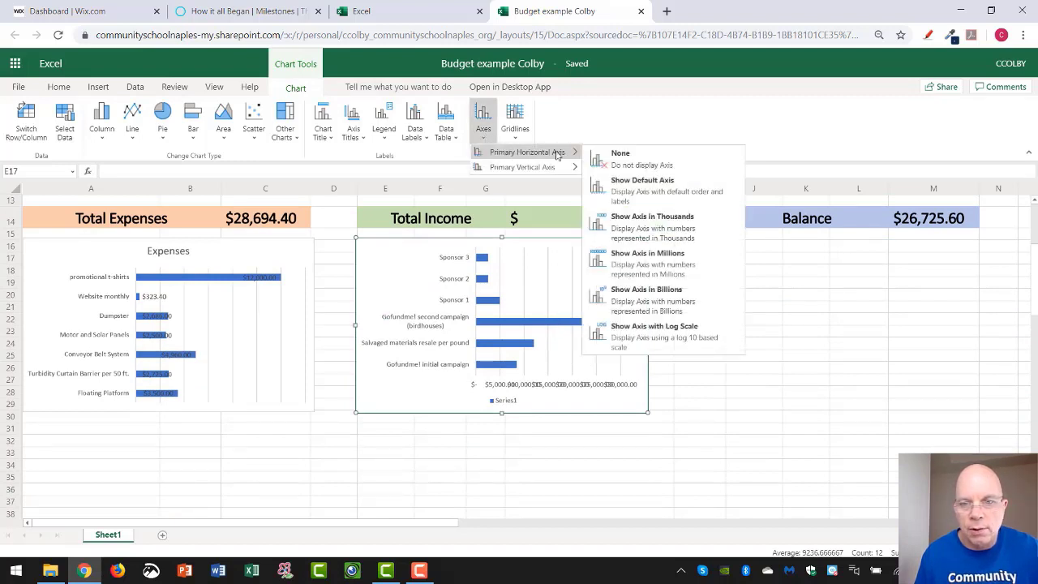
left_click(621, 155)
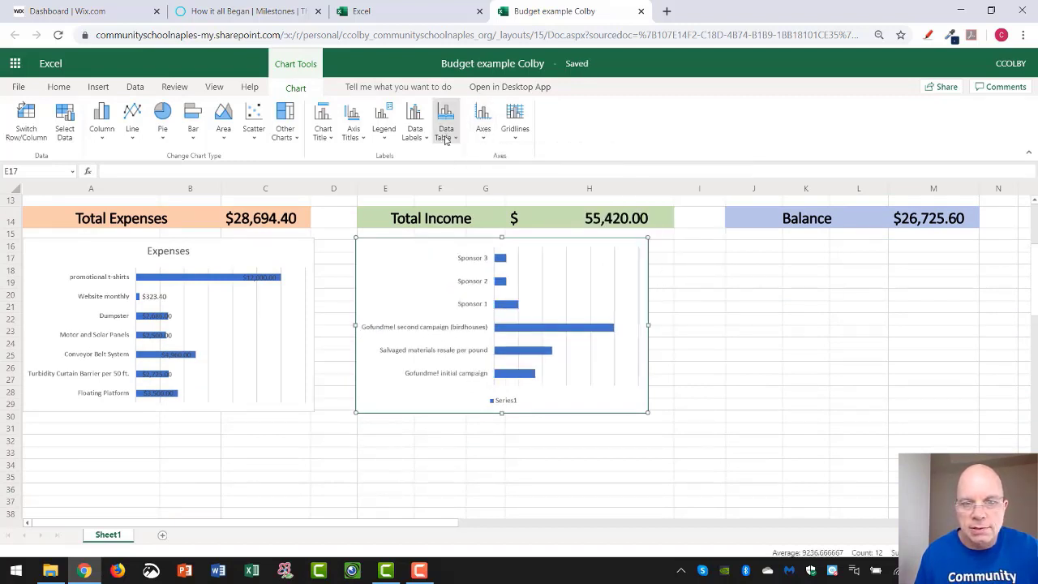
left_click(397, 140)
left_click(425, 160)
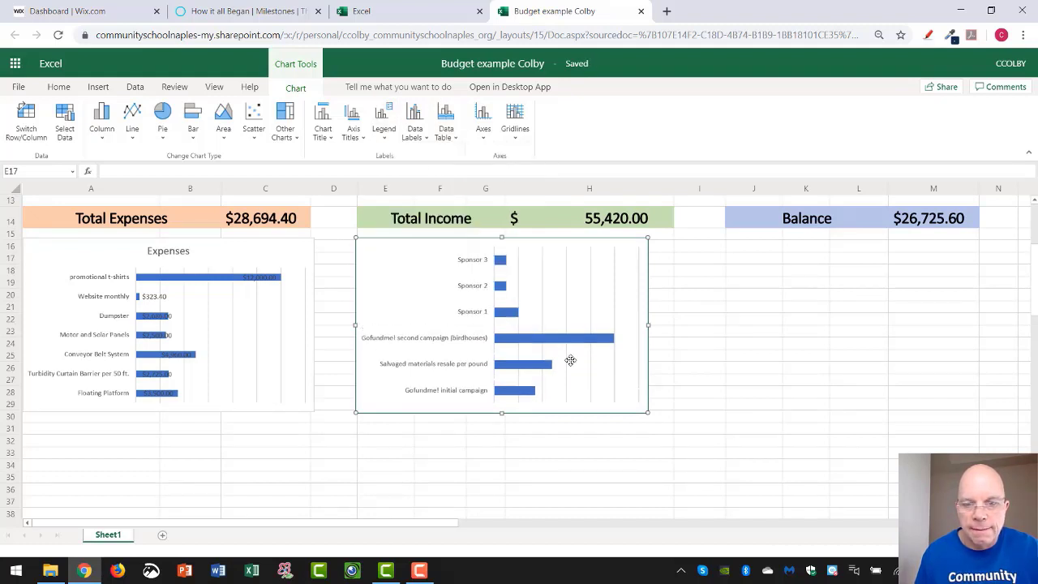
- Add Inside End data labels to the income chart and give it the title Income above the chart
left_click(413, 124)
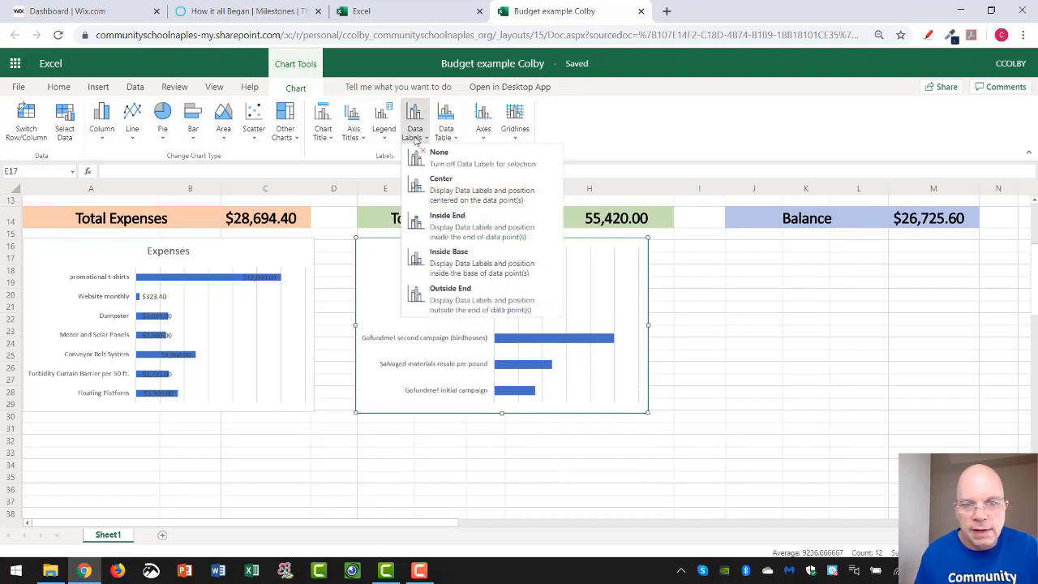
left_click(460, 231)
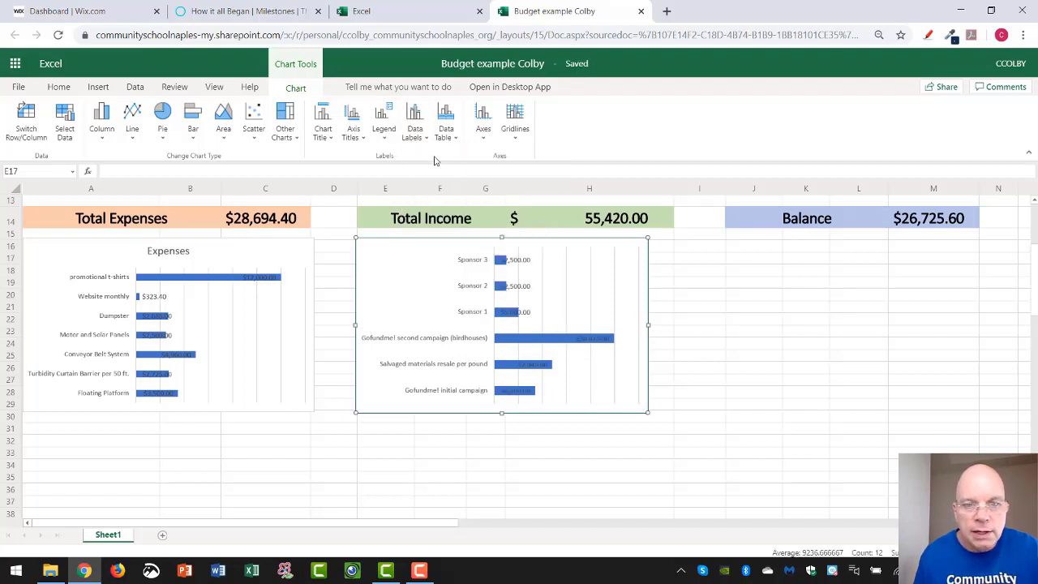
left_click(322, 130)
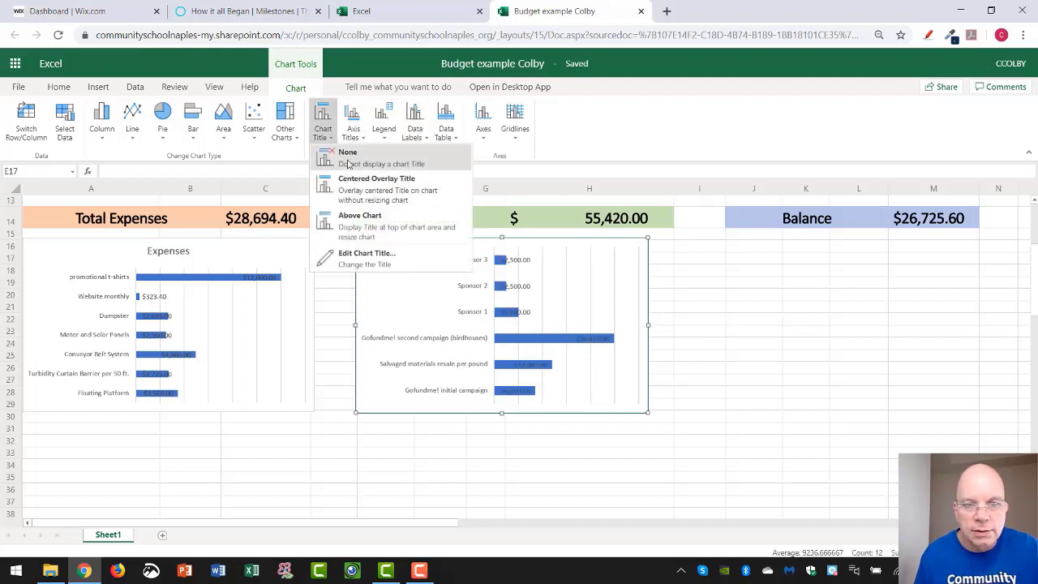
left_click(361, 219)
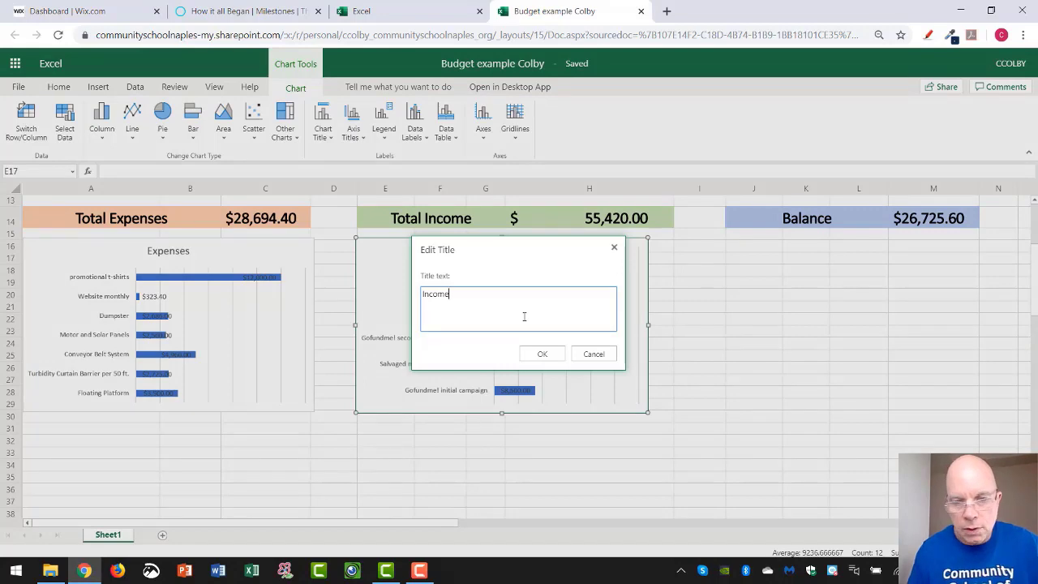
type("Income")
left_click(541, 352)
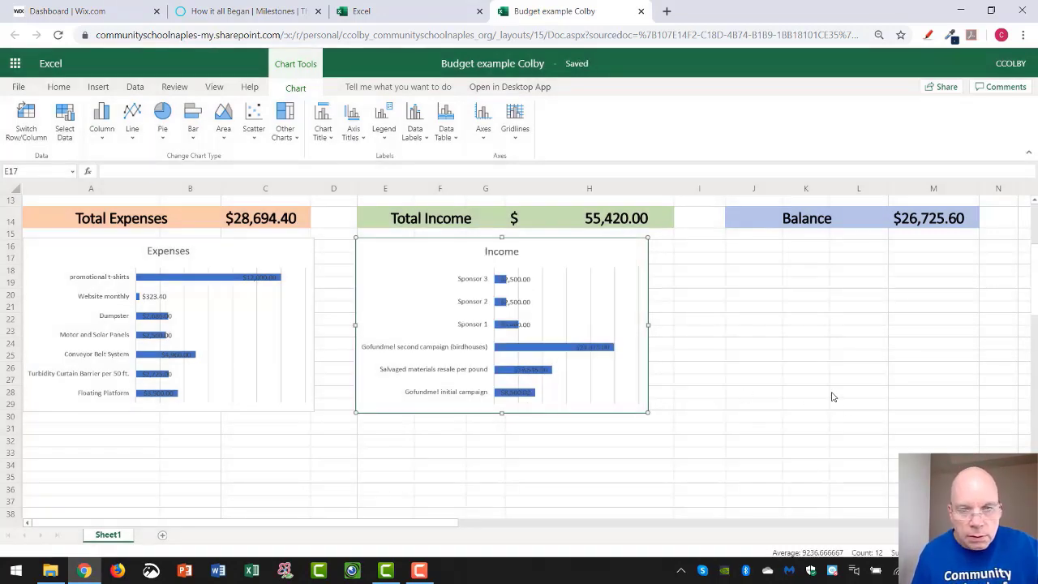
- Insert a new row at row 13, directly below the promotional t-shirts expense
scroll(835, 399, "up", 4)
scroll(849, 421, "down", 2)
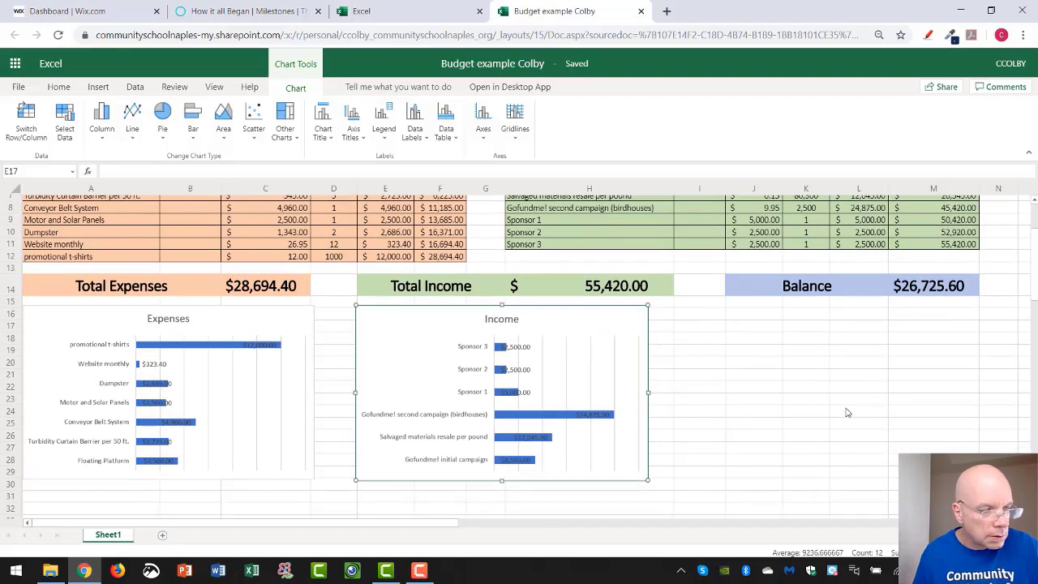
scroll(1007, 389, "up", 3)
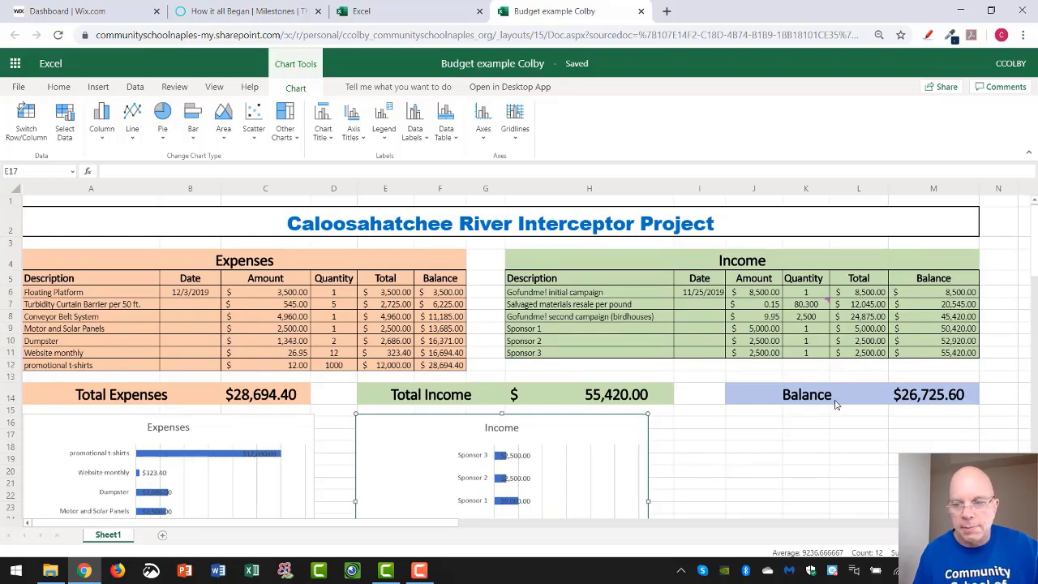
scroll(609, 377, "down", 3)
scroll(353, 282, "up", 3)
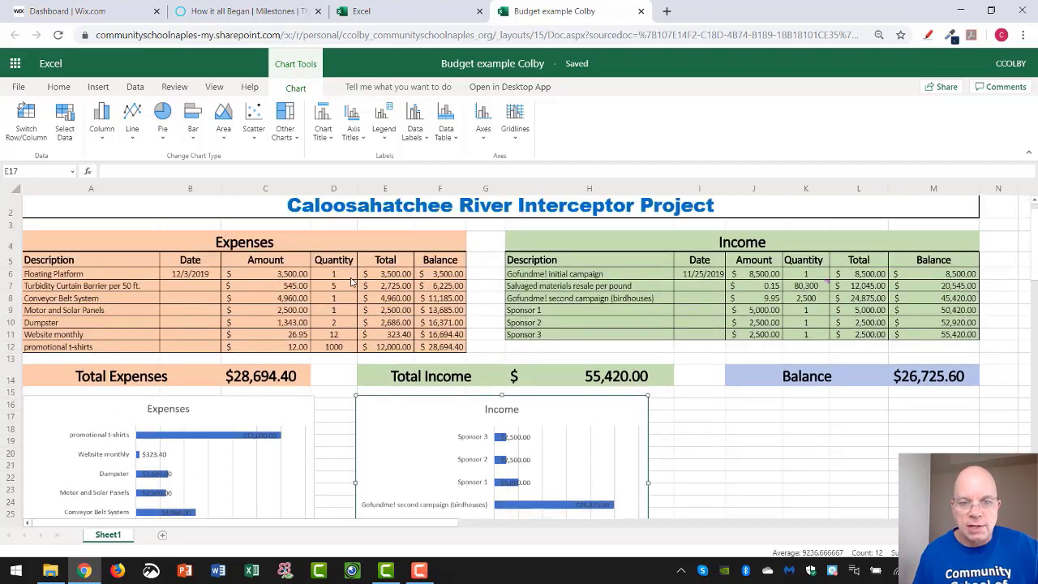
scroll(353, 282, "up", 1)
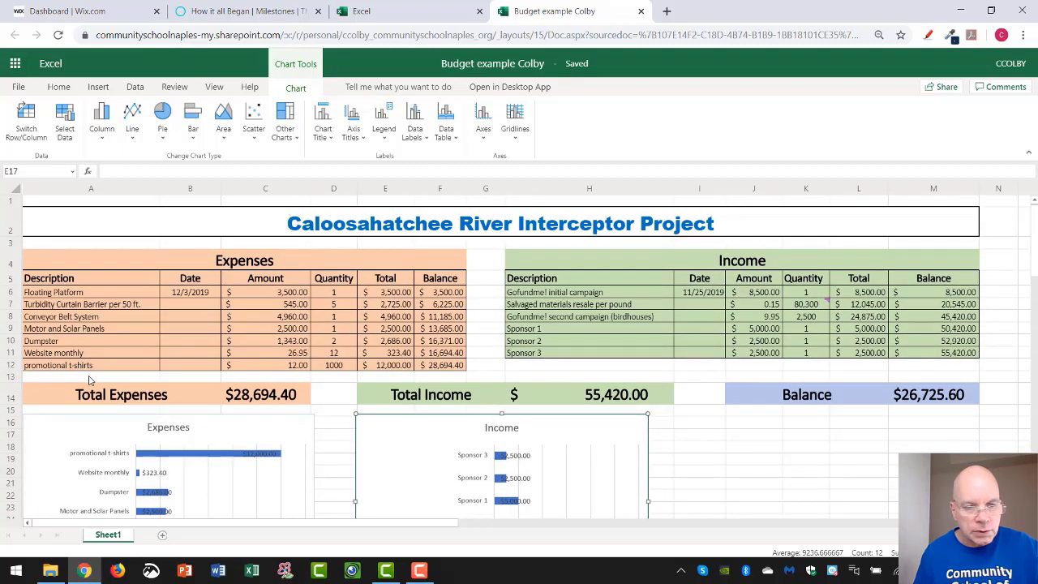
left_click(15, 378)
right_click(15, 378)
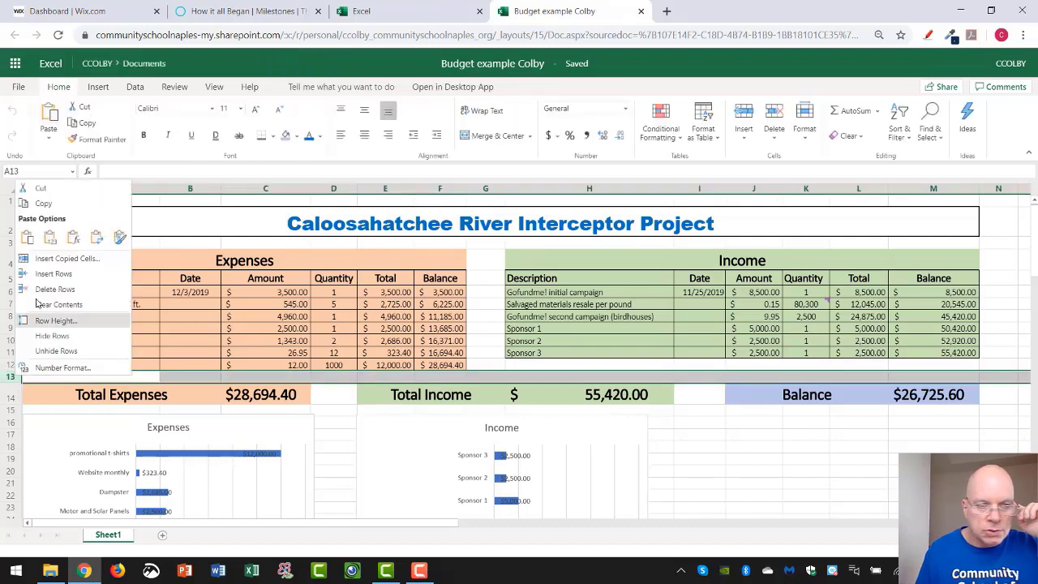
left_click(56, 274)
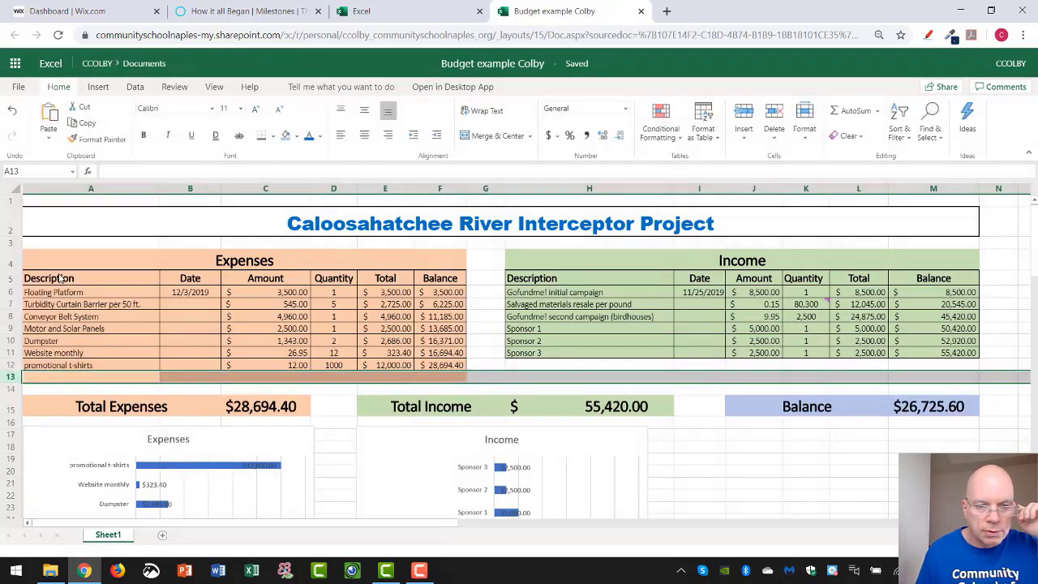
- Insert another row at row 13 and undo both row insertions below the promotional t-shirts expense
right_click(18, 376)
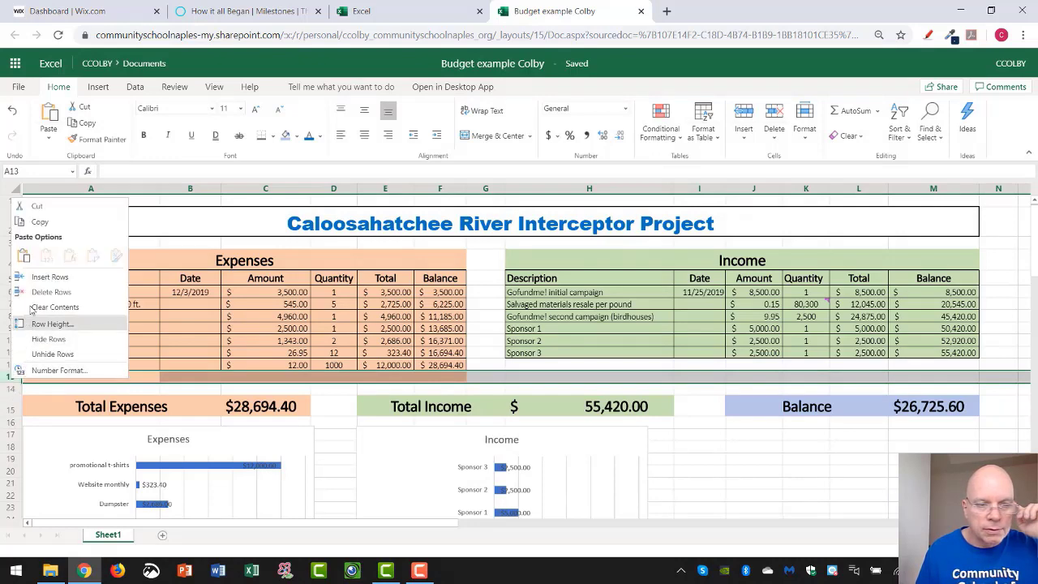
left_click(41, 277)
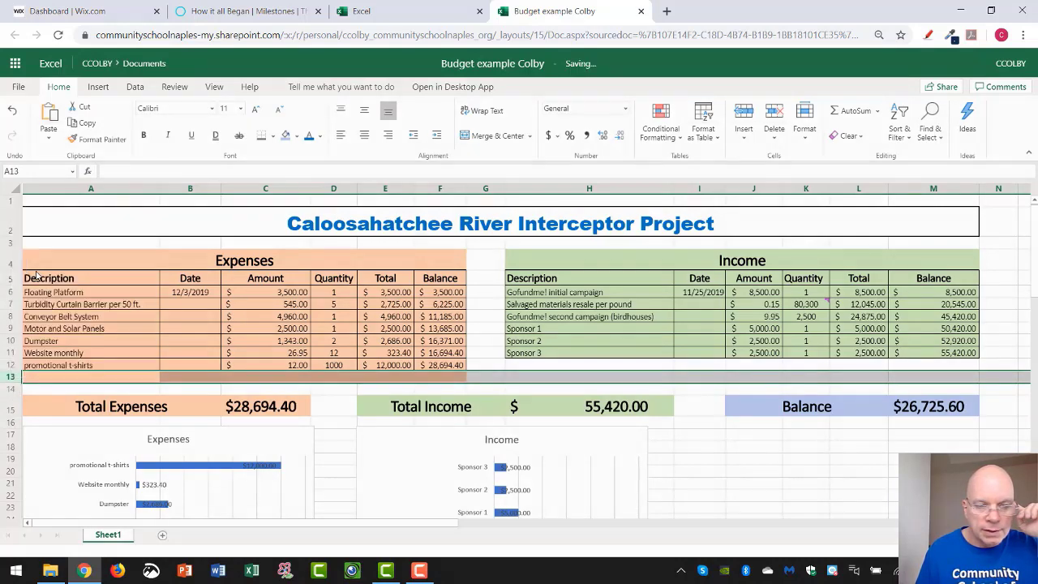
left_click(241, 387)
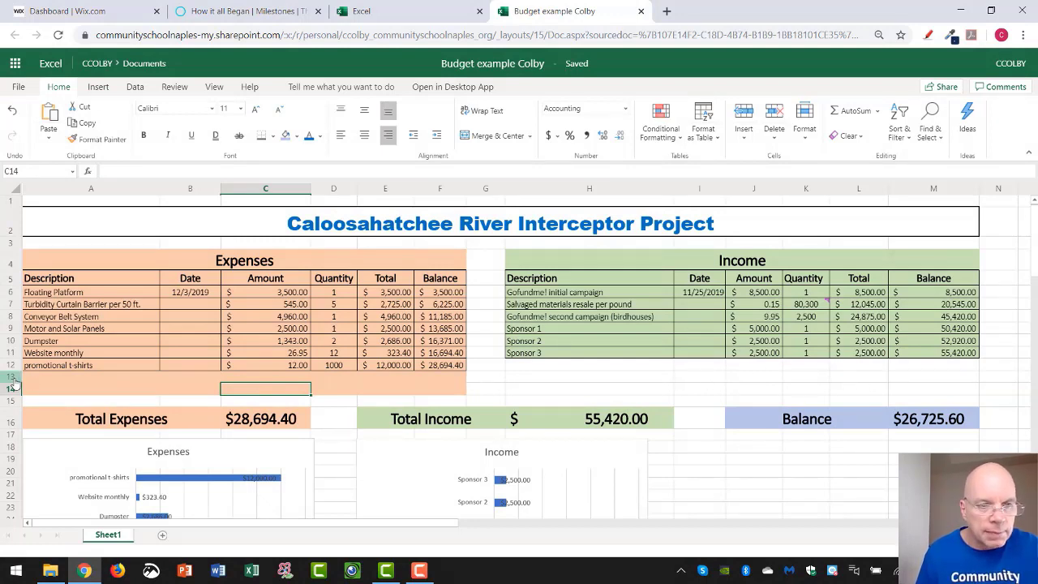
left_click(12, 110)
left_click(12, 111)
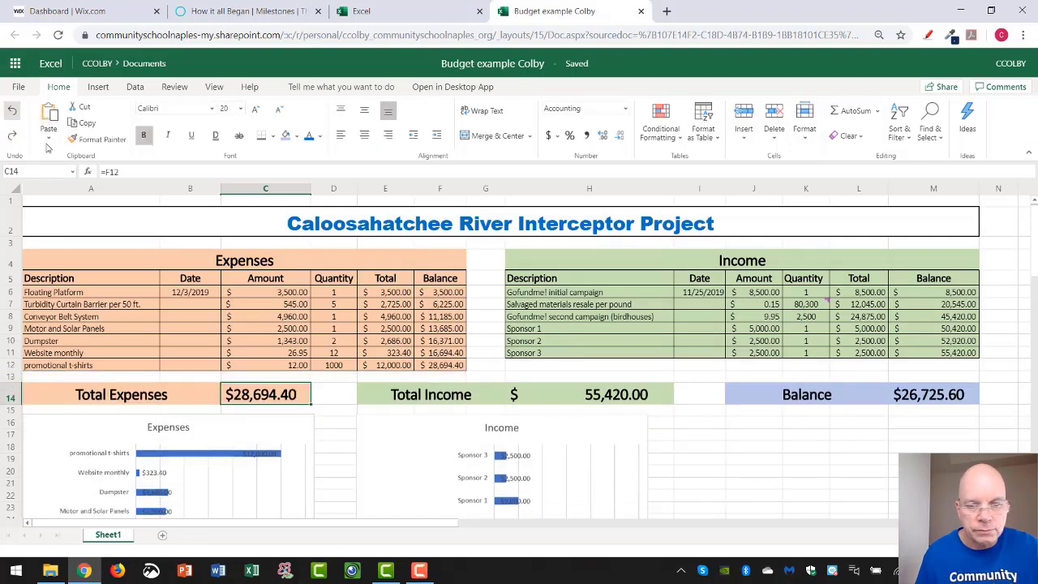
- Merge and center cells J17:L17 below the Balance block and enter the author's full name there
left_click_drag(1033, 307, 1035, 212)
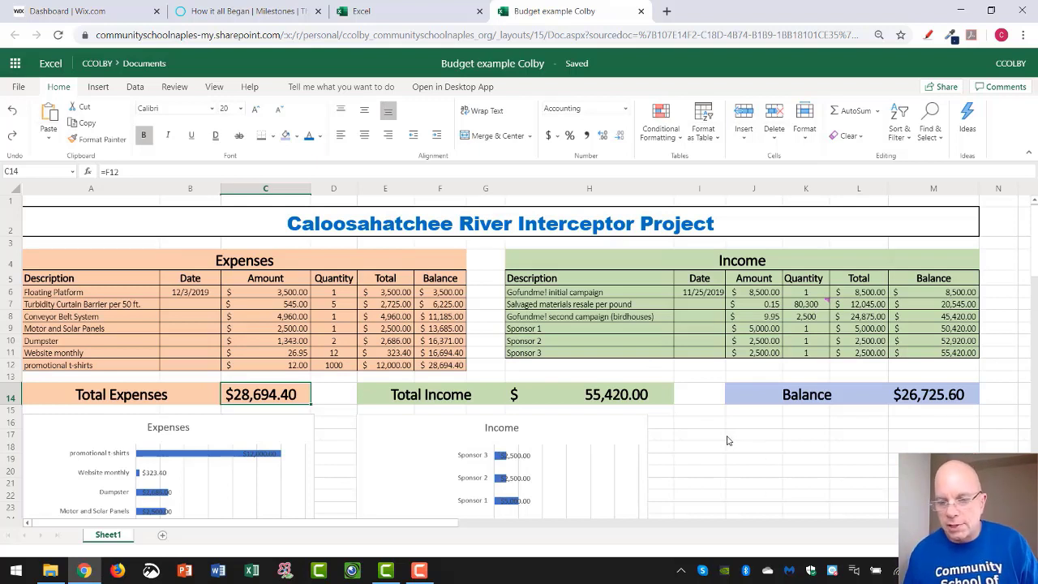
left_click_drag(727, 441, 864, 442)
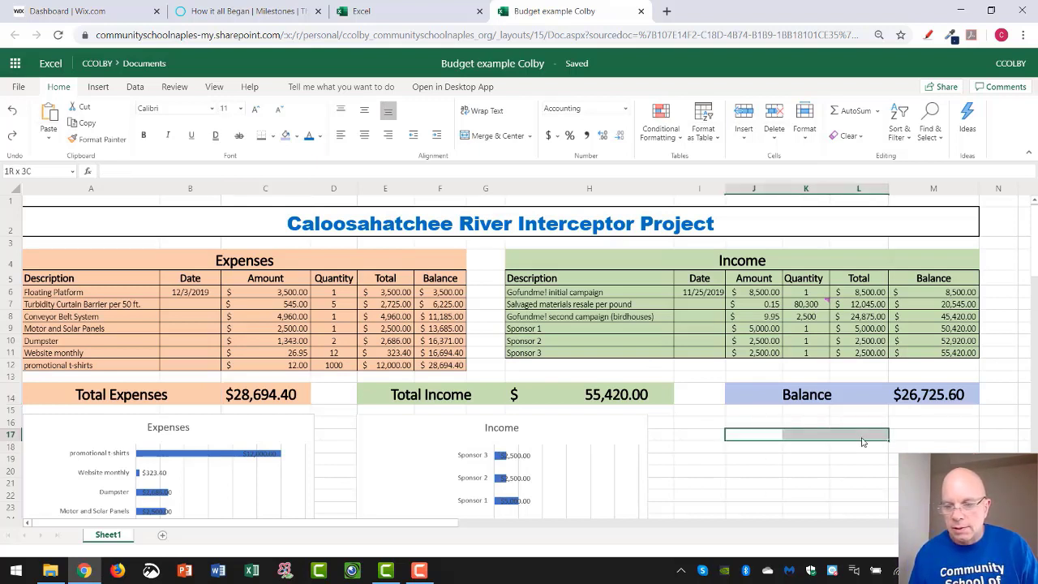
left_click(493, 136)
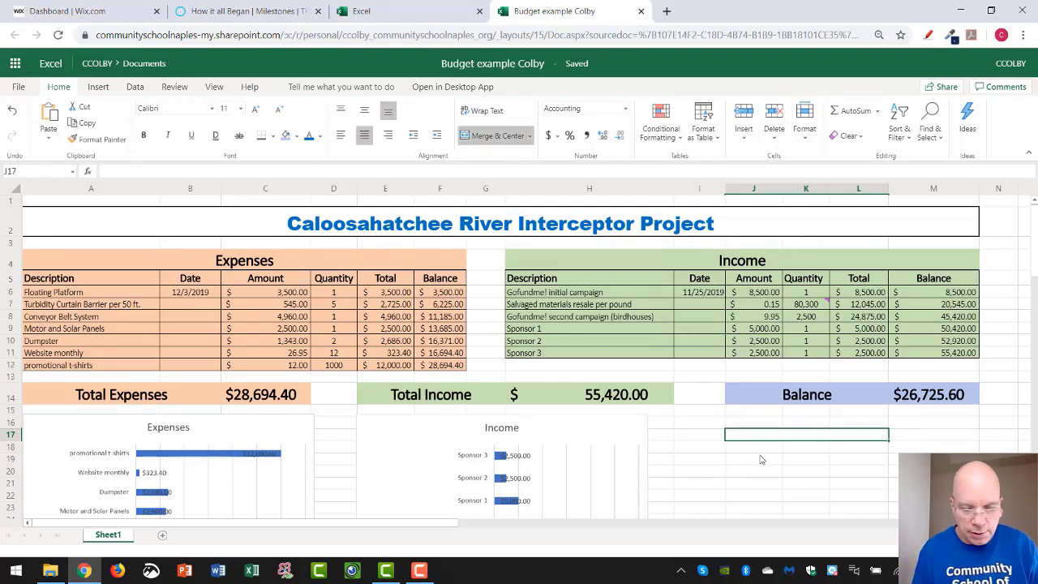
type("Calvin")
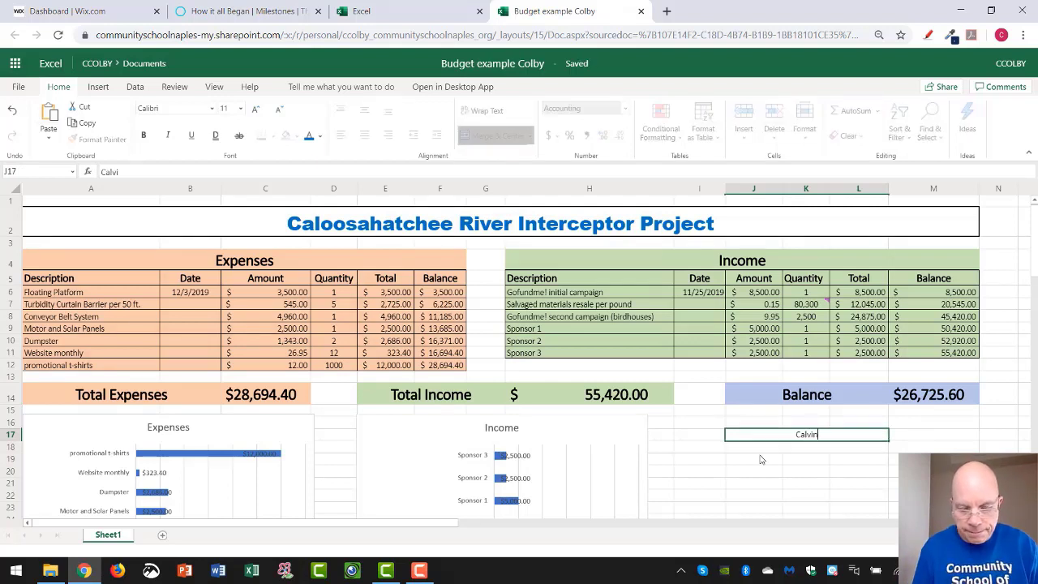
type(" Colby")
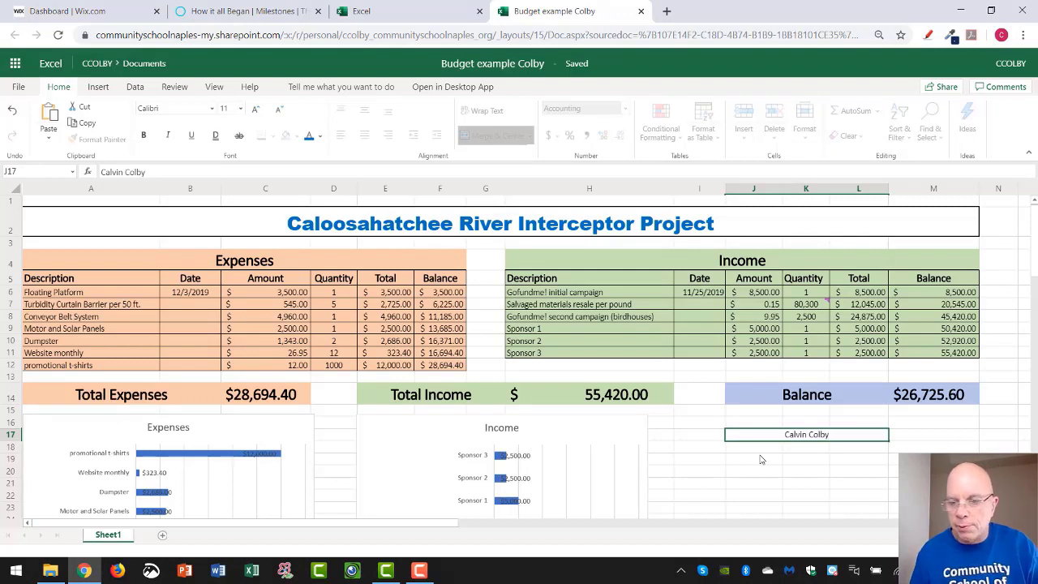
left_click(760, 460)
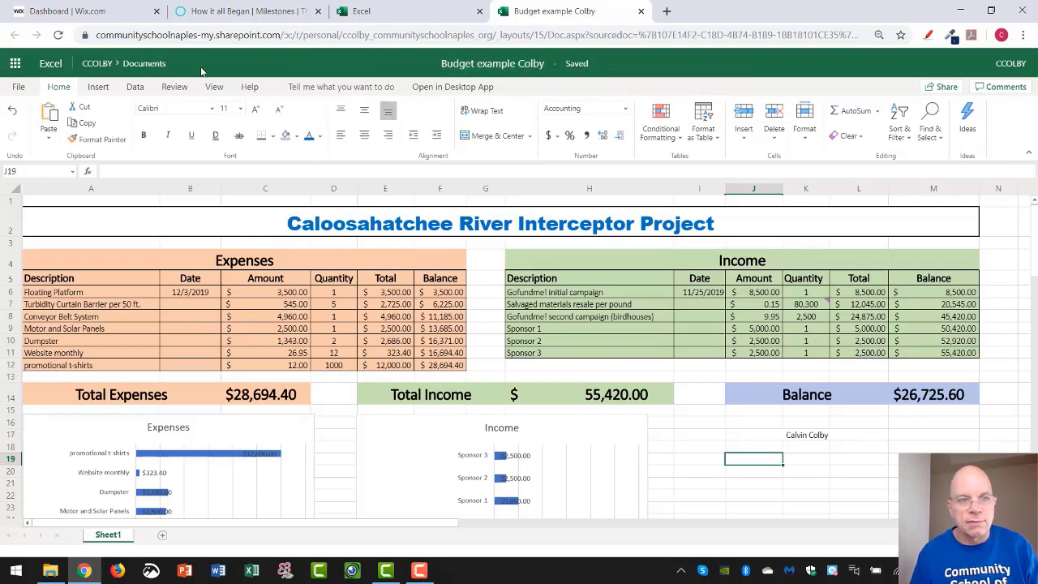
- Send the active sheet to print in Landscape orientation with scaling set to Fit Sheet on One Page
left_click(17, 88)
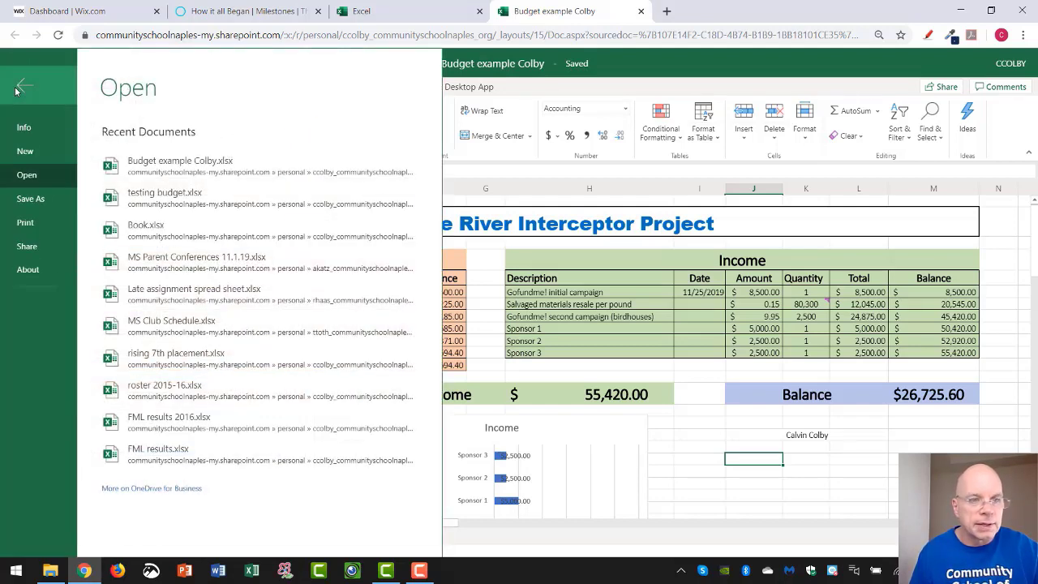
left_click(27, 228)
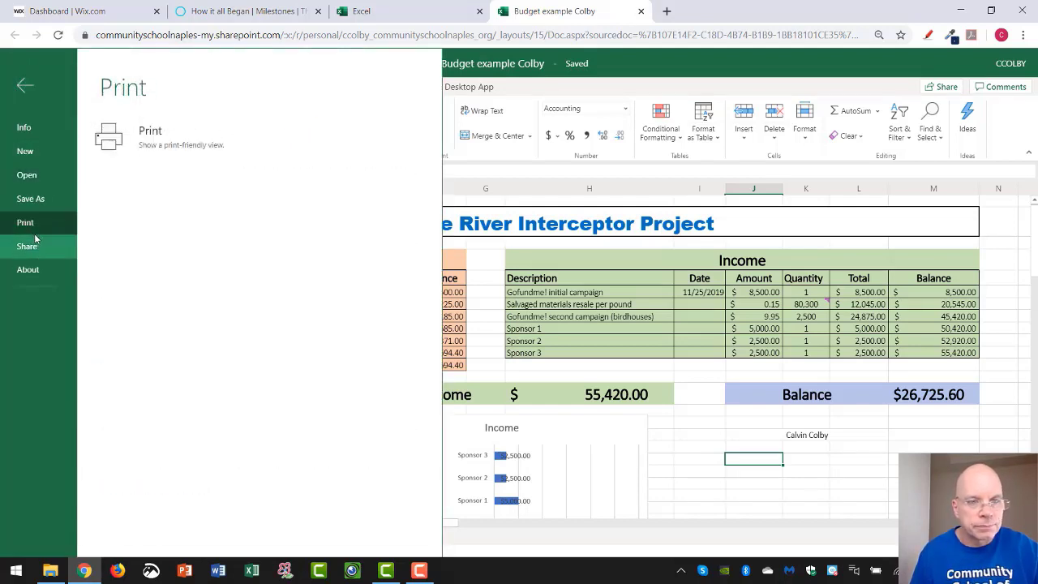
left_click(180, 145)
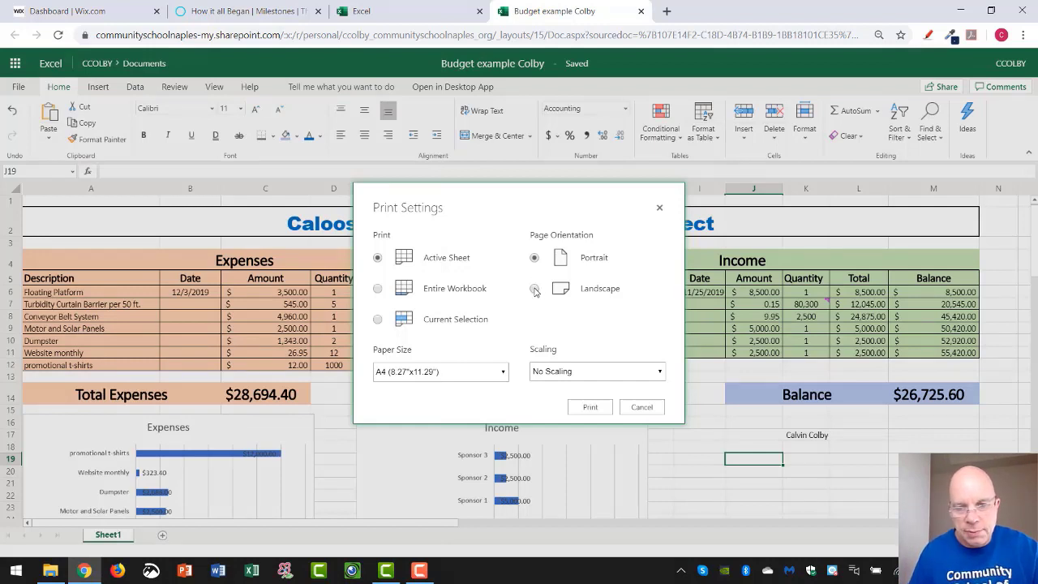
left_click(534, 289)
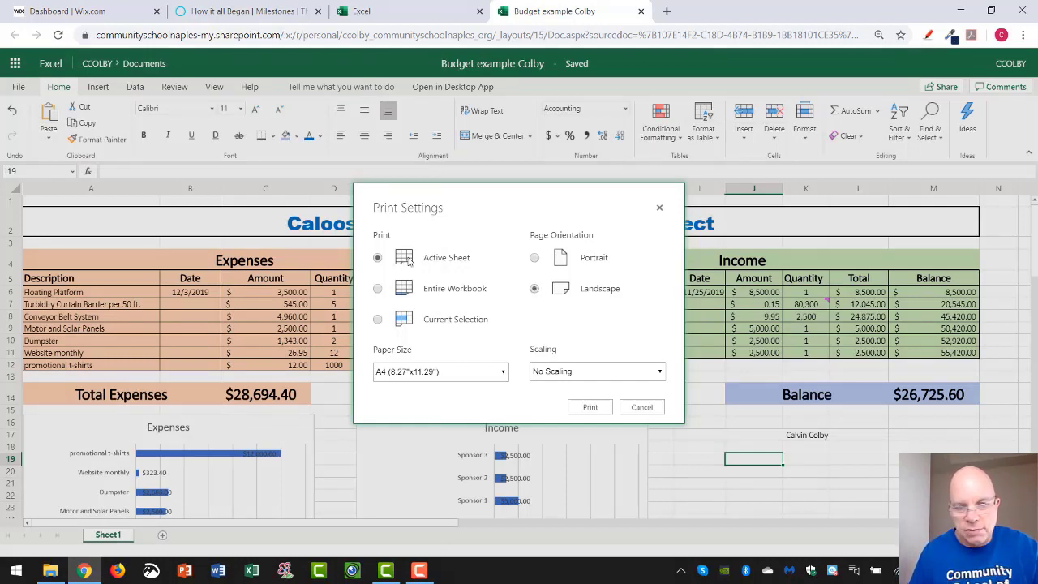
left_click(661, 372)
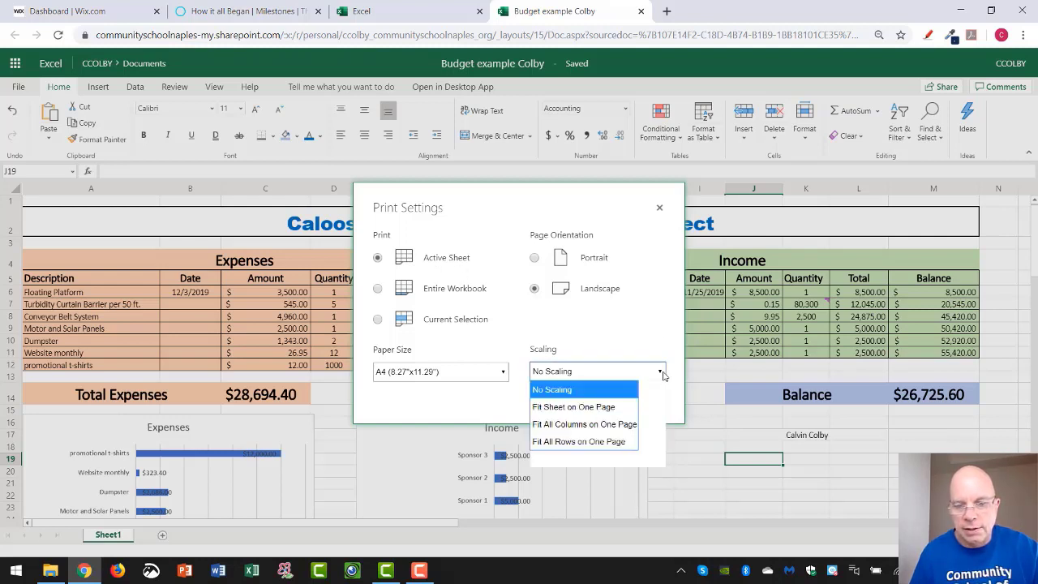
left_click(602, 407)
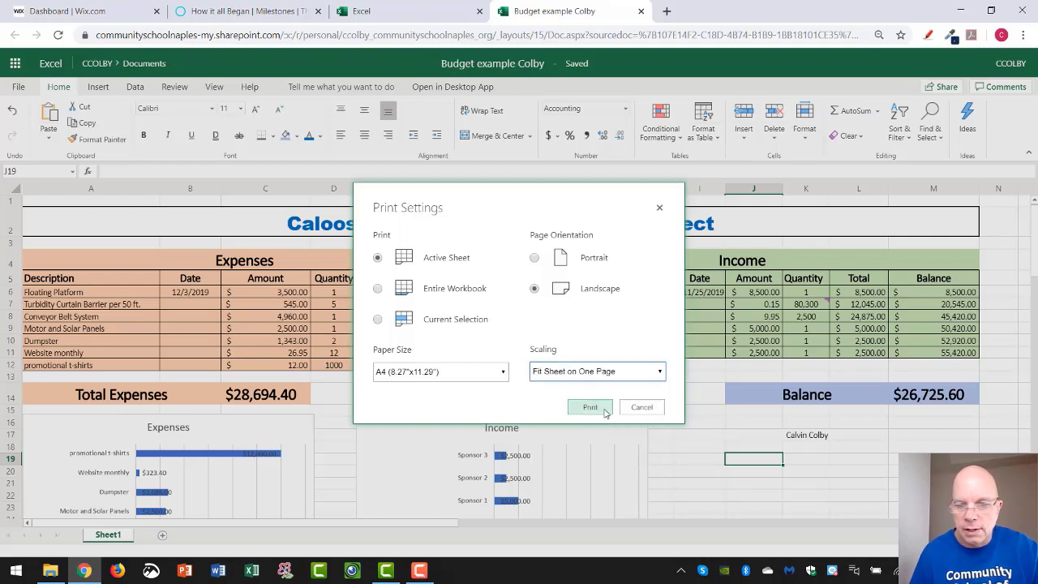
left_click(604, 409)
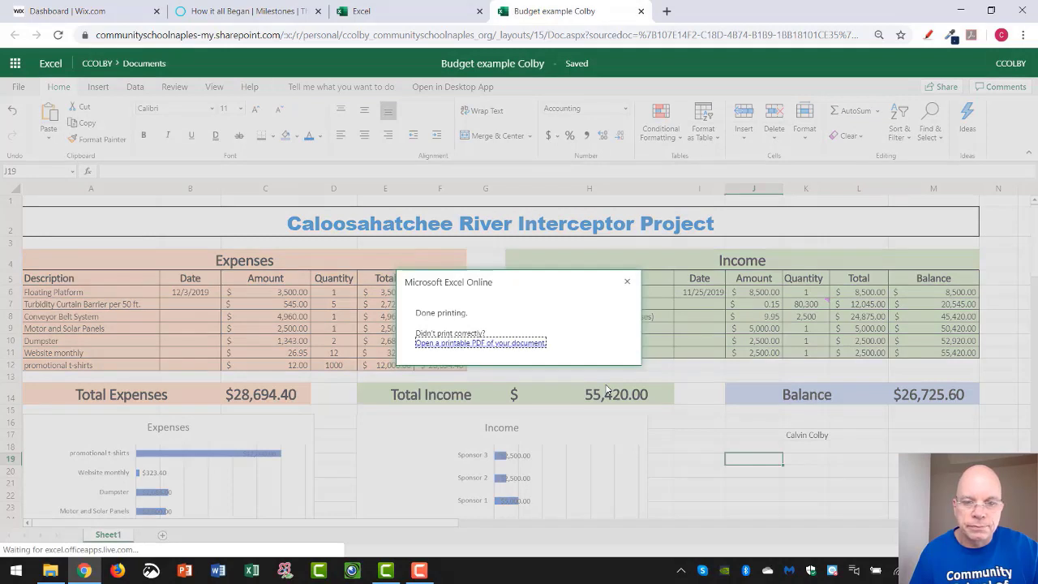
- Check the print preview of the budget sheet, cancel the print job, and return to the worksheet
left_click(497, 343)
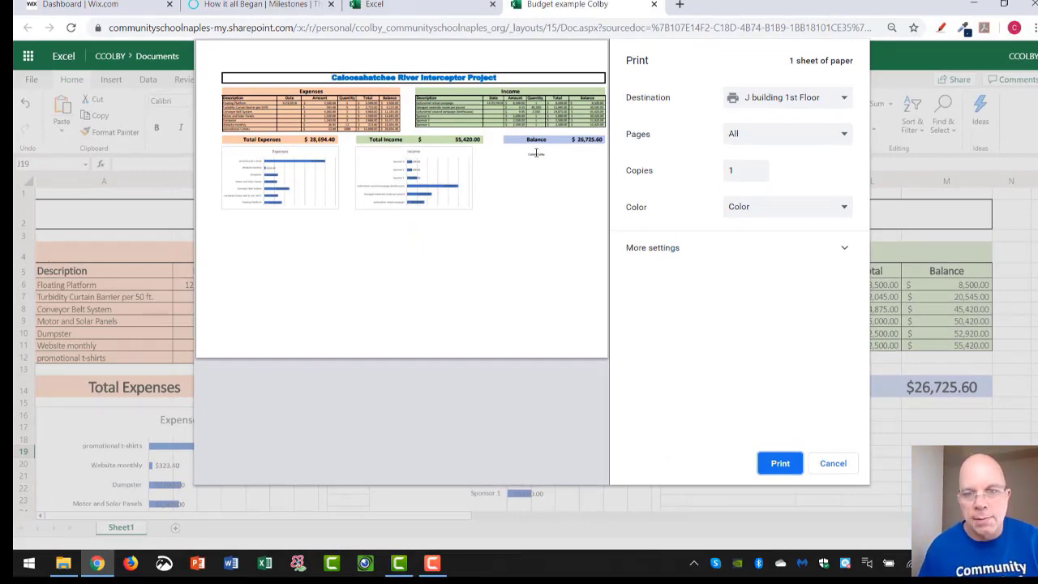
left_click(832, 463)
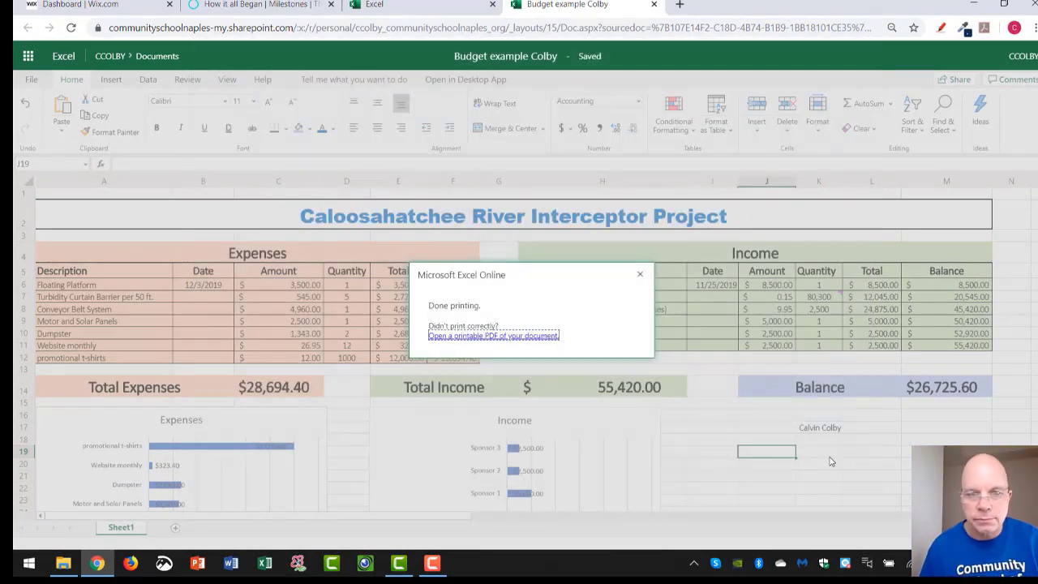
left_click(640, 275)
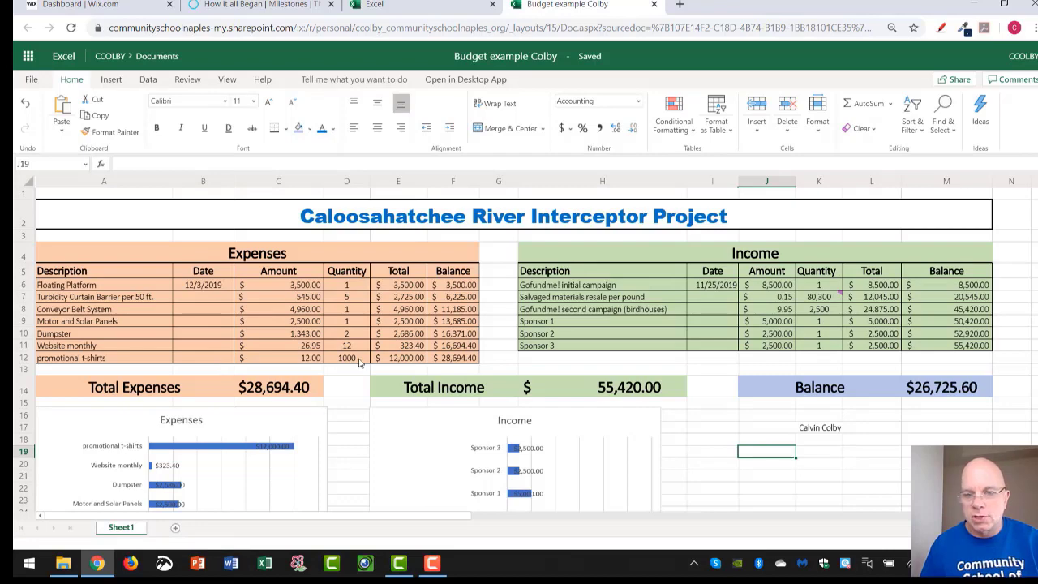
scroll(362, 361, "down", 3)
scroll(478, 357, "up", 3)
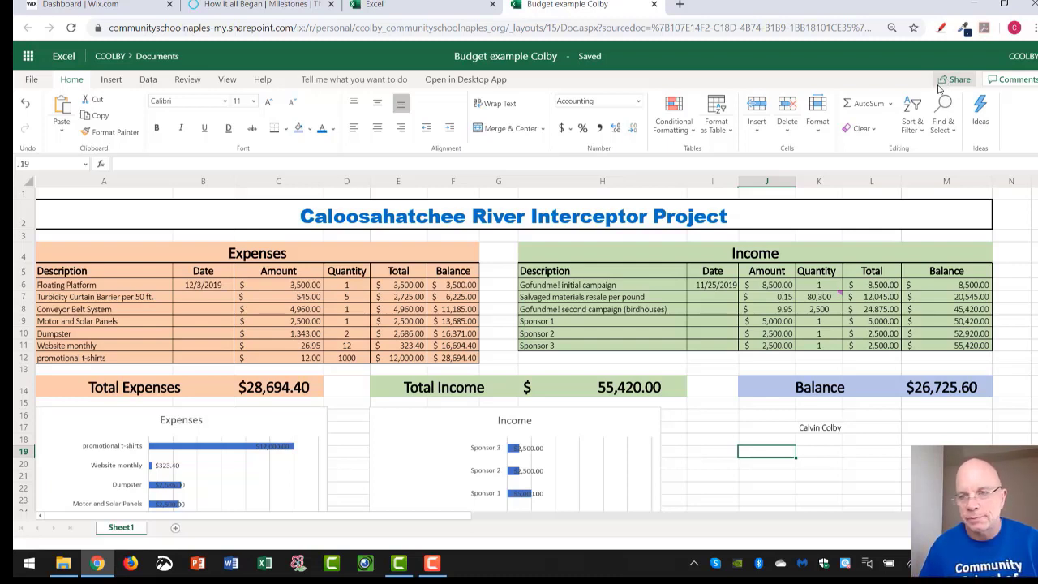
- Look up the teacher's account as a recipient for the workbook's sharing link and close sharing without sending
left_click(956, 81)
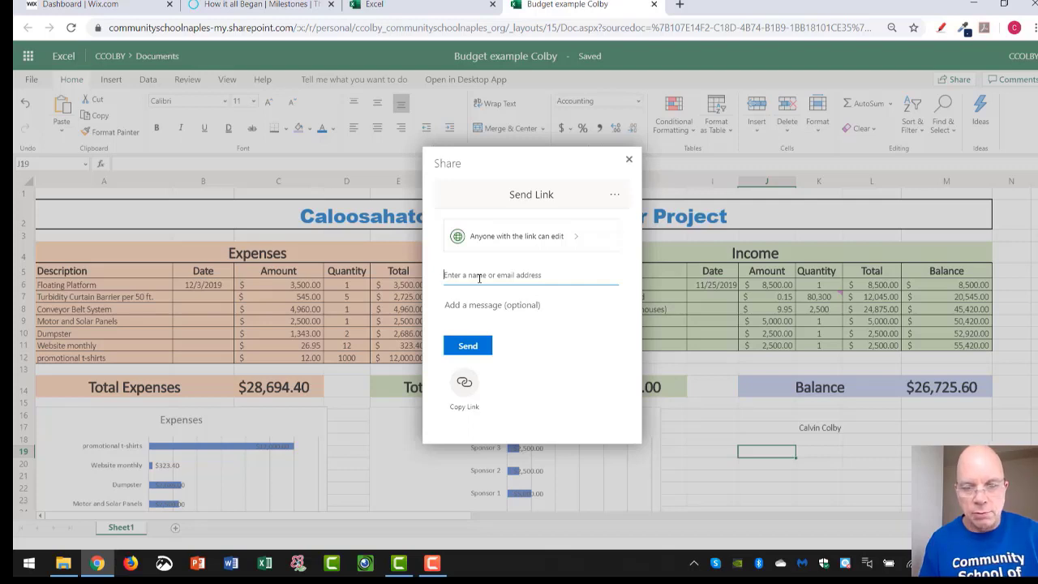
type("cc")
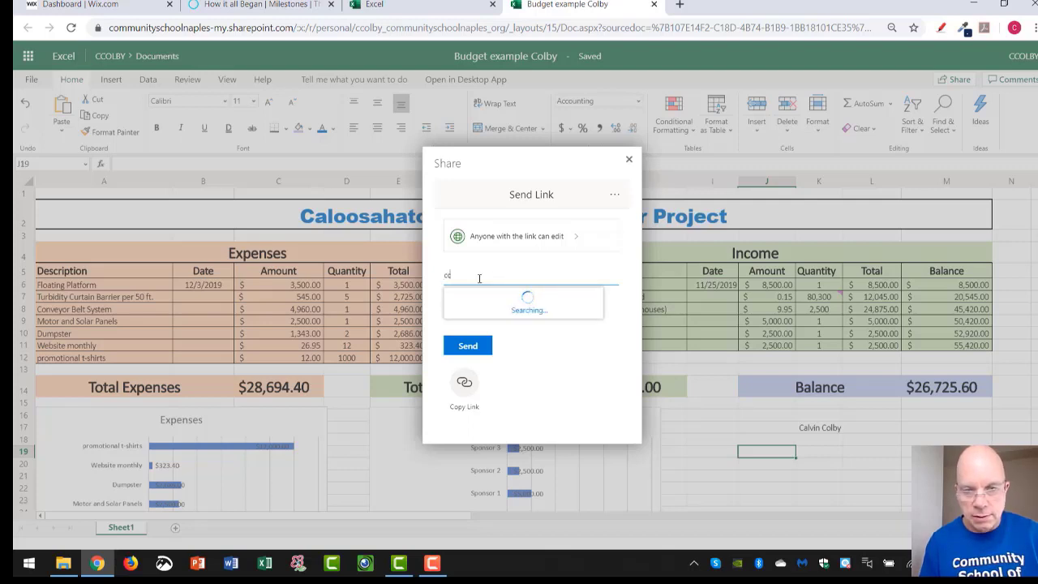
type("ol")
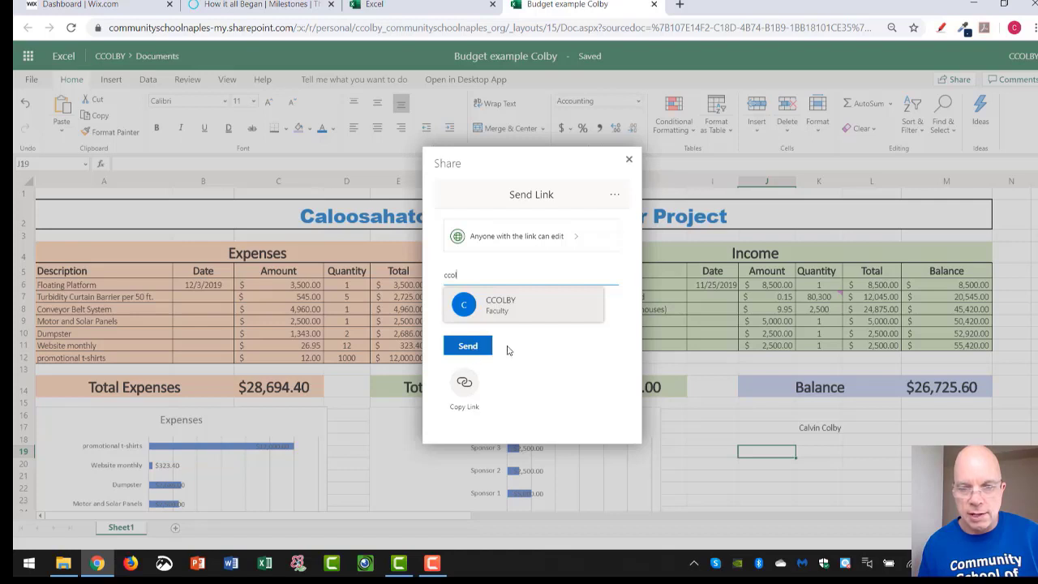
left_click(628, 158)
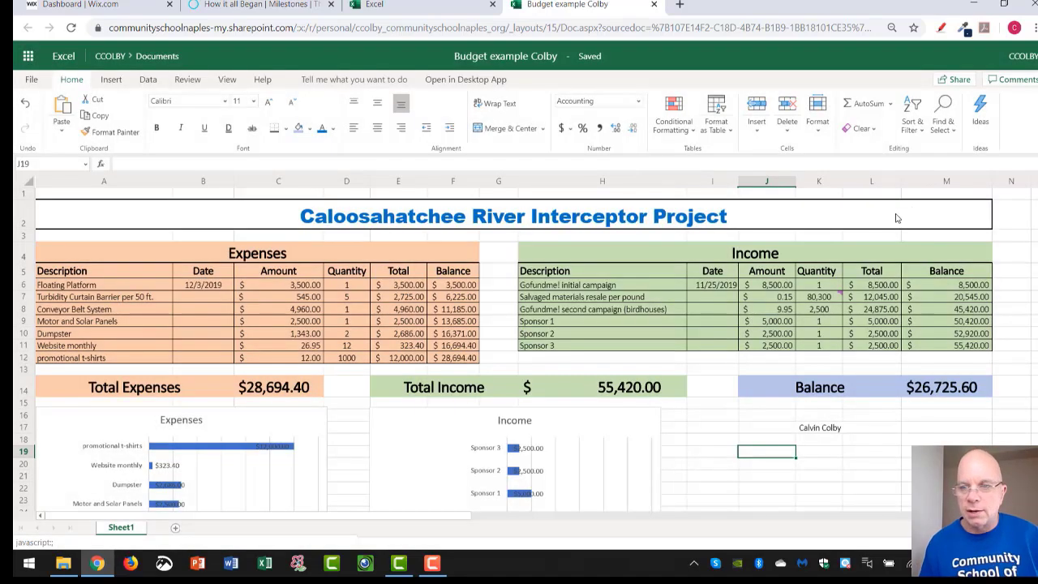